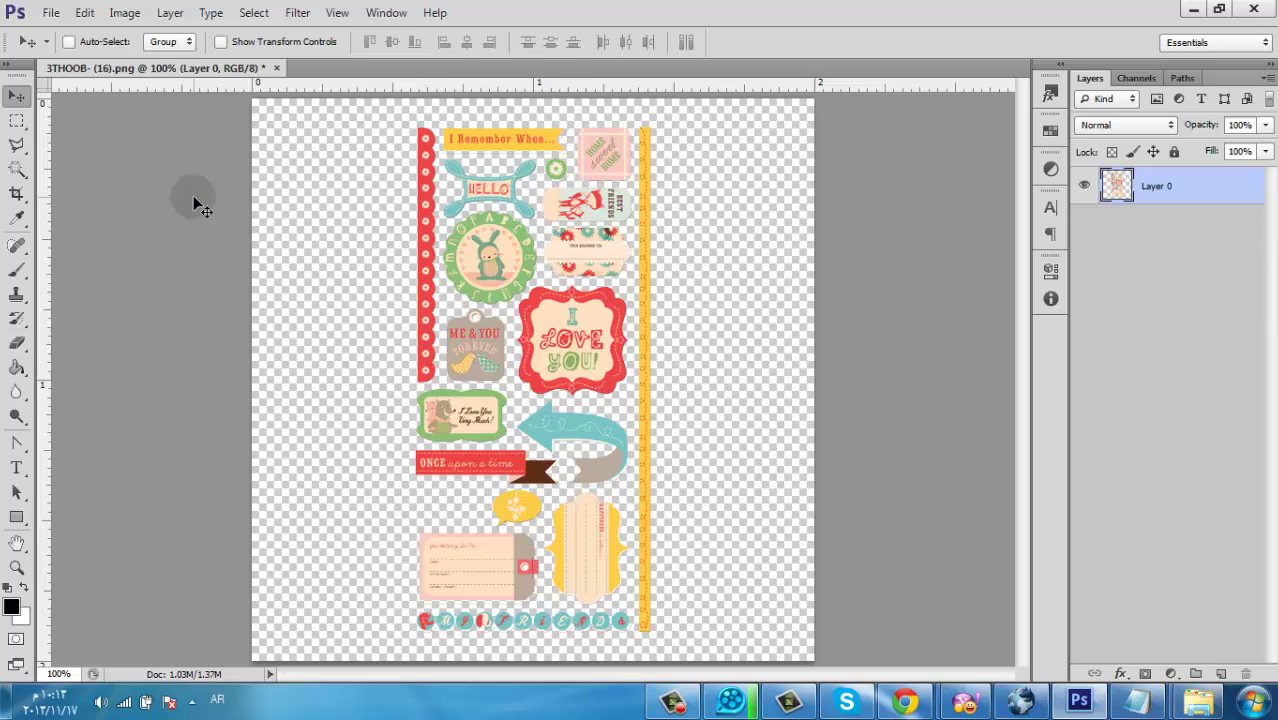
Create a new blank white document of 550 × 550 px at 72 pixels per inch
key("ctrl+n")
mouse_move(591, 224)
left_mouse_down()
mouse_move(538, 225)
mouse_move(539, 283)
left_mouse_up()
type("550")
type("0")
type("72")
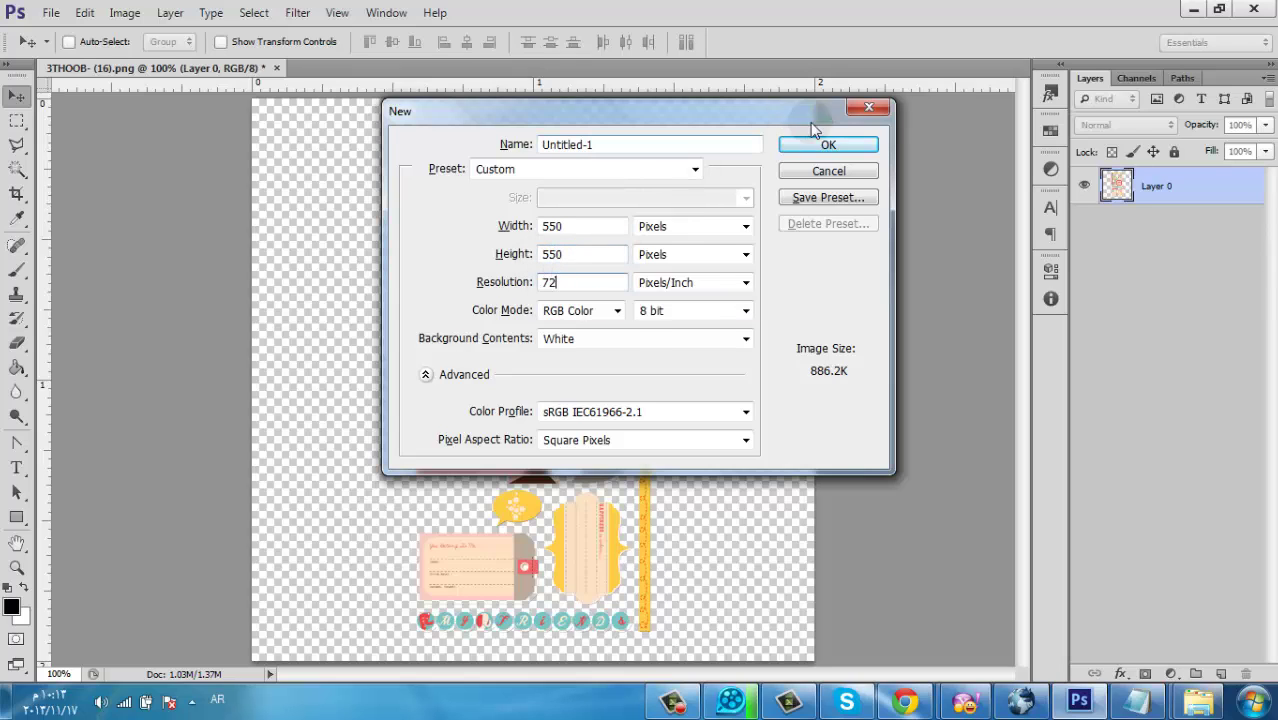
left_click(828, 146)
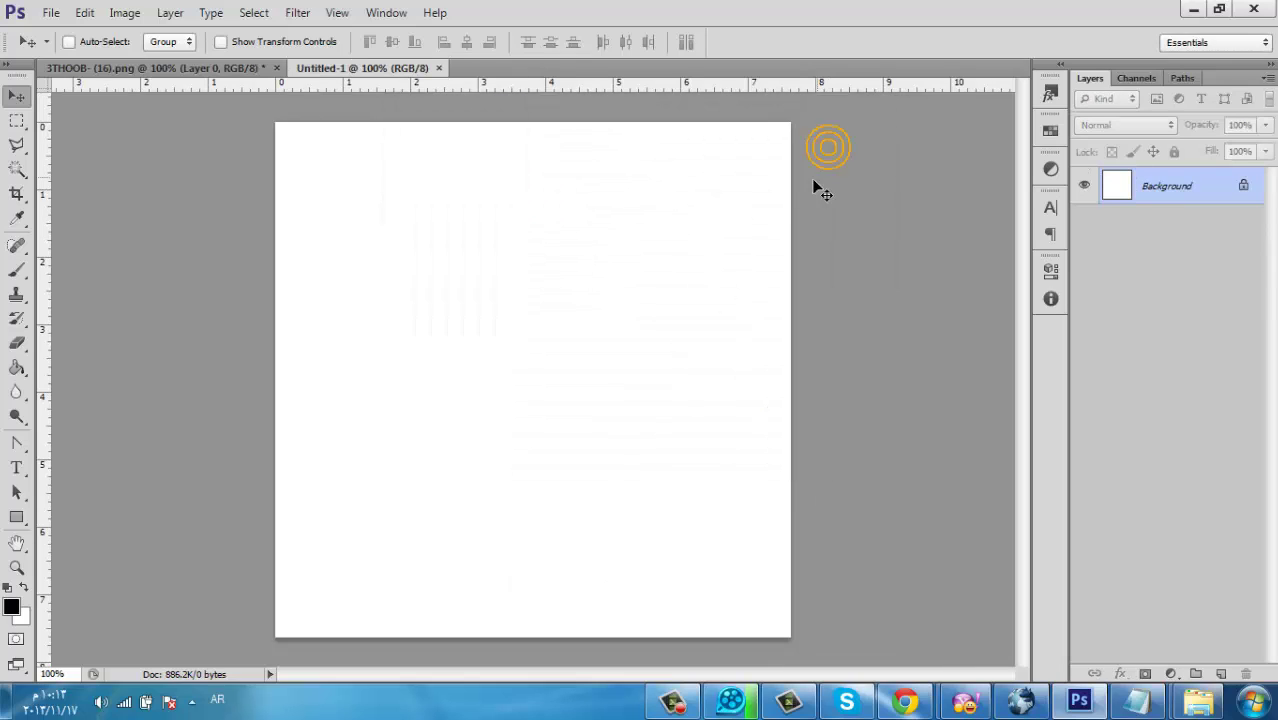
Draw a rectangle over the whole canvas and give it a pale paper Pattern Overlay
left_click(16, 517)
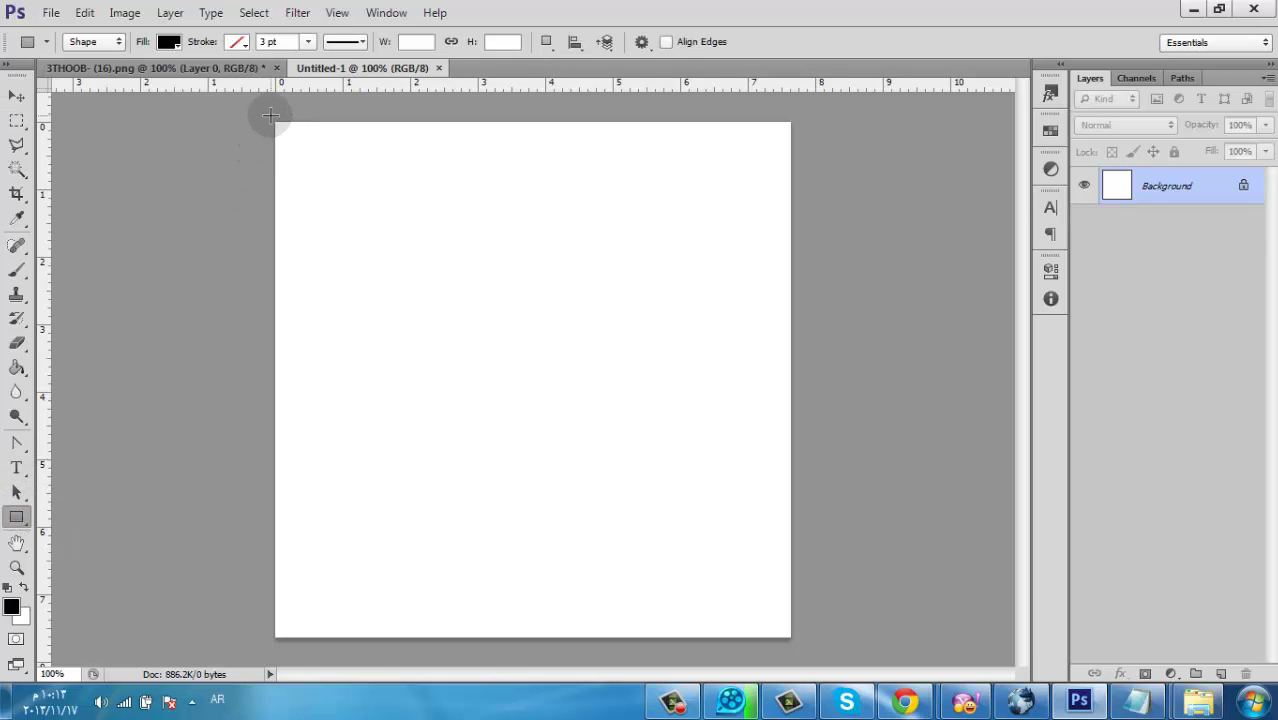
left_click_drag(270, 115, 795, 642)
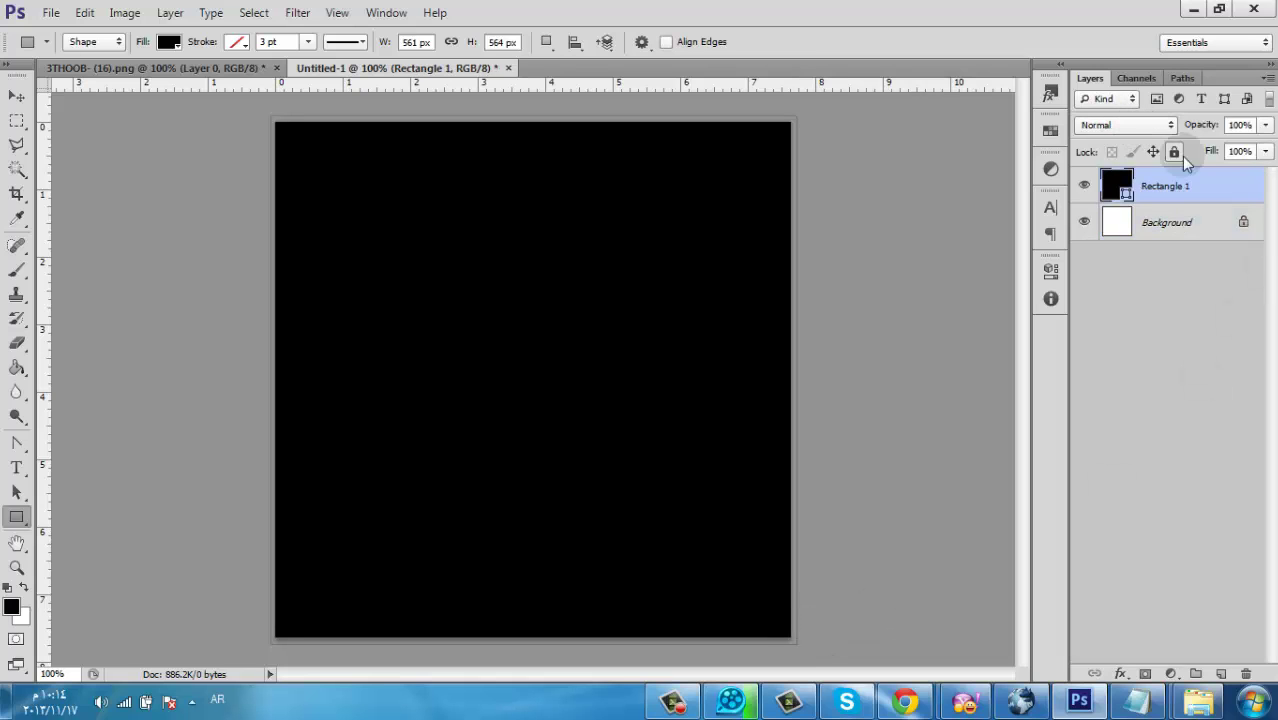
double_click(1245, 187)
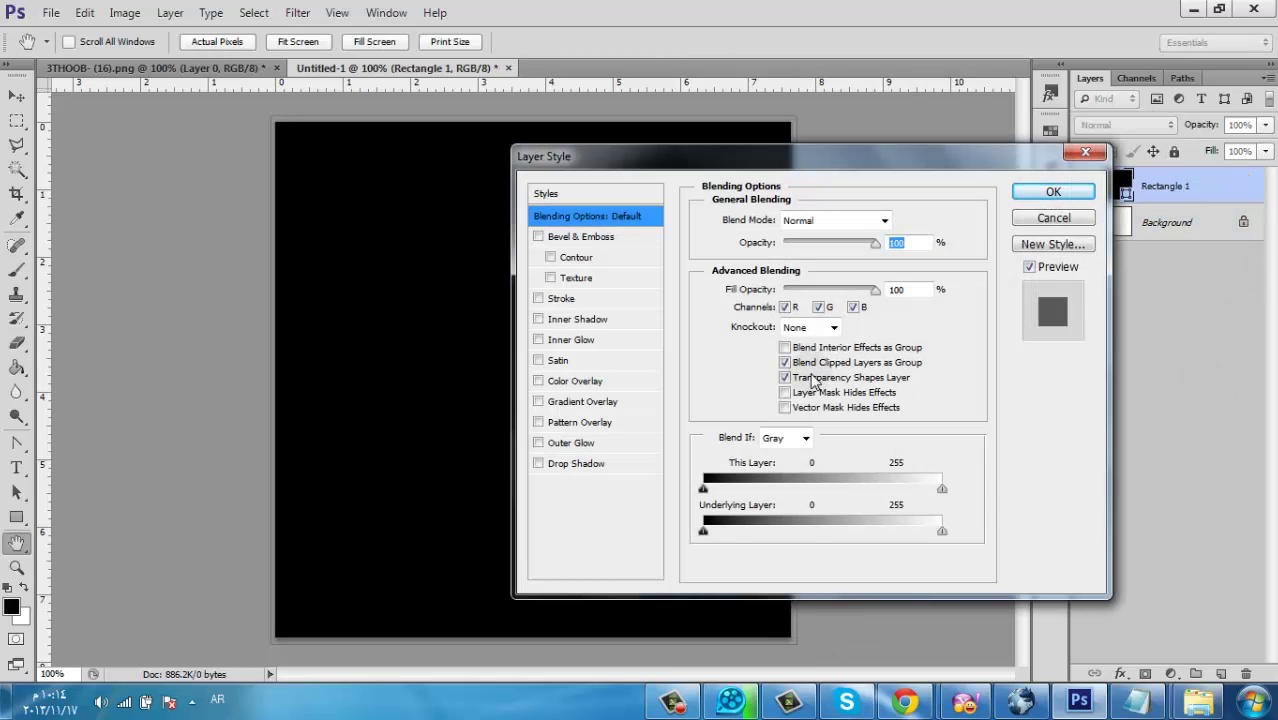
left_click(578, 424)
left_click(828, 287)
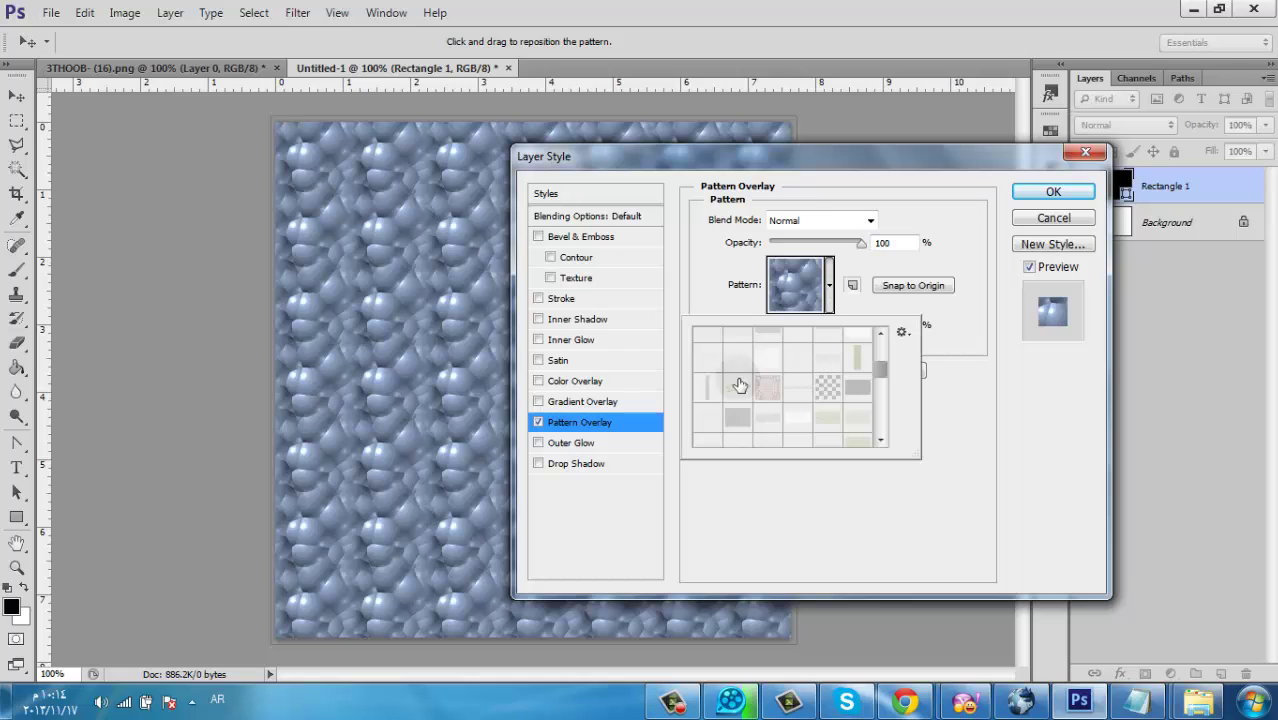
left_click(707, 395)
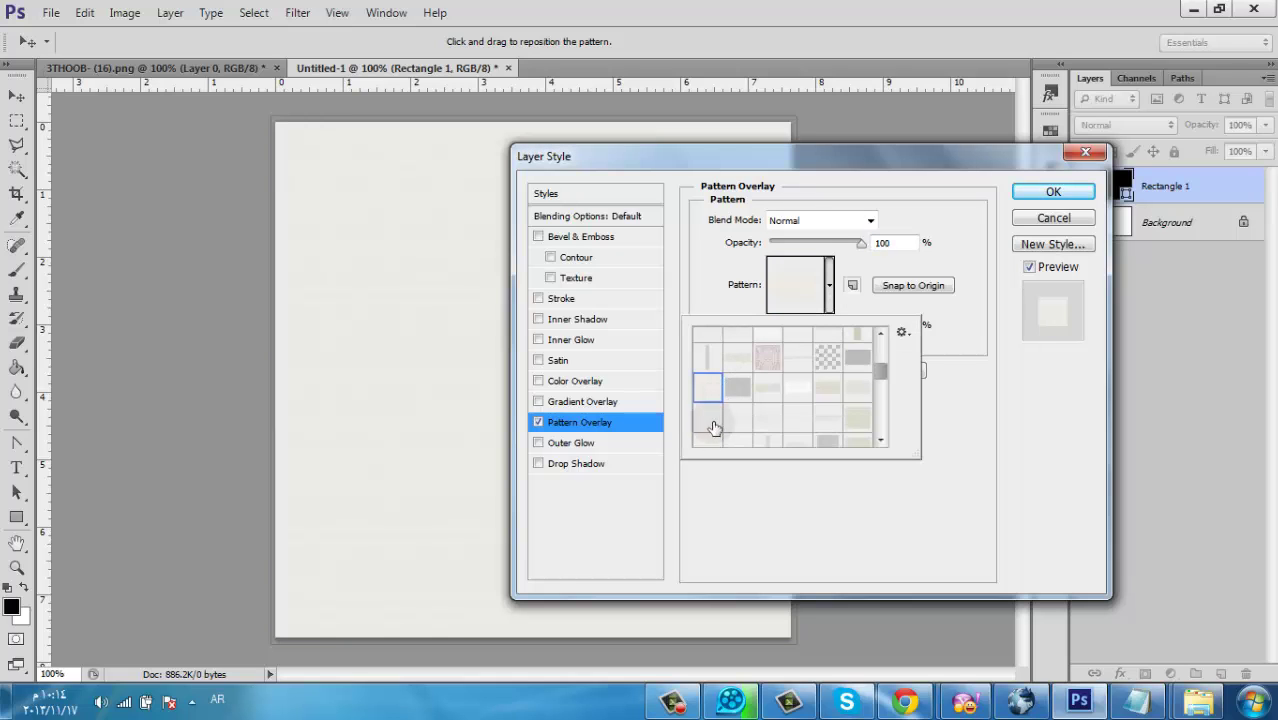
left_click(1053, 191)
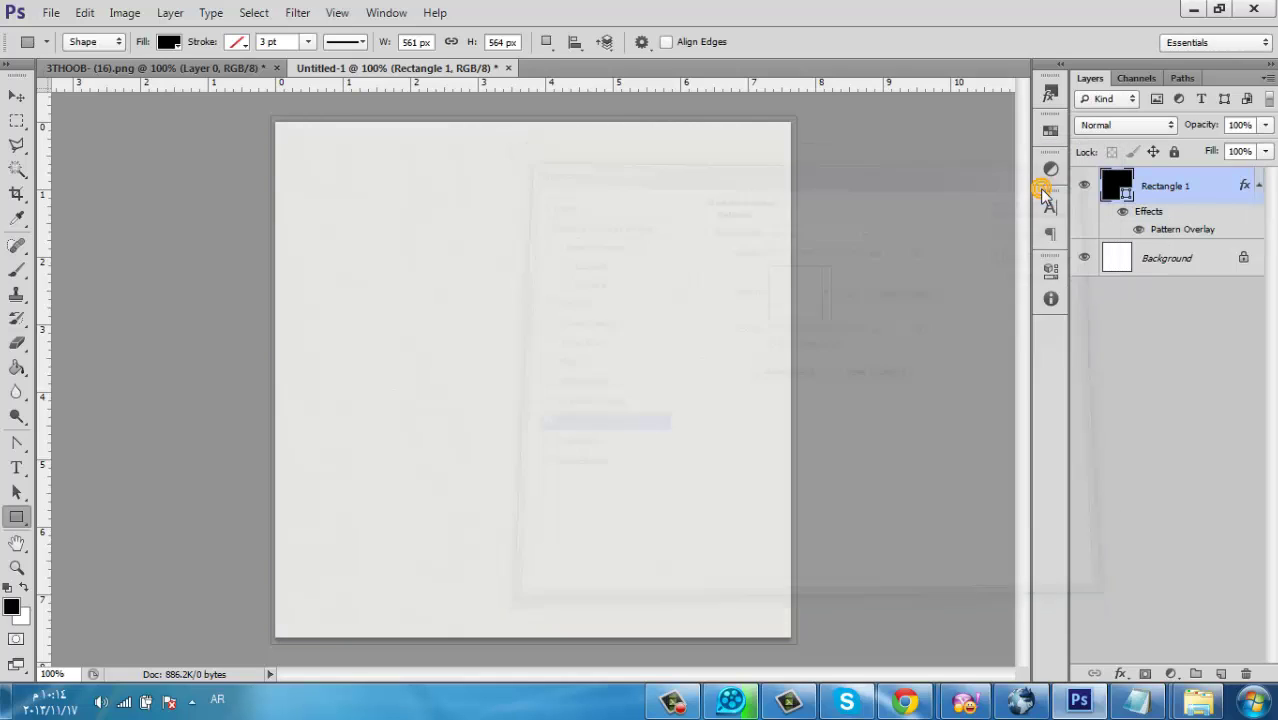
Draw an inset 489 × 456 px rectangle and apply a grey textured Pattern Overlay
left_click_drag(300, 190, 746, 617)
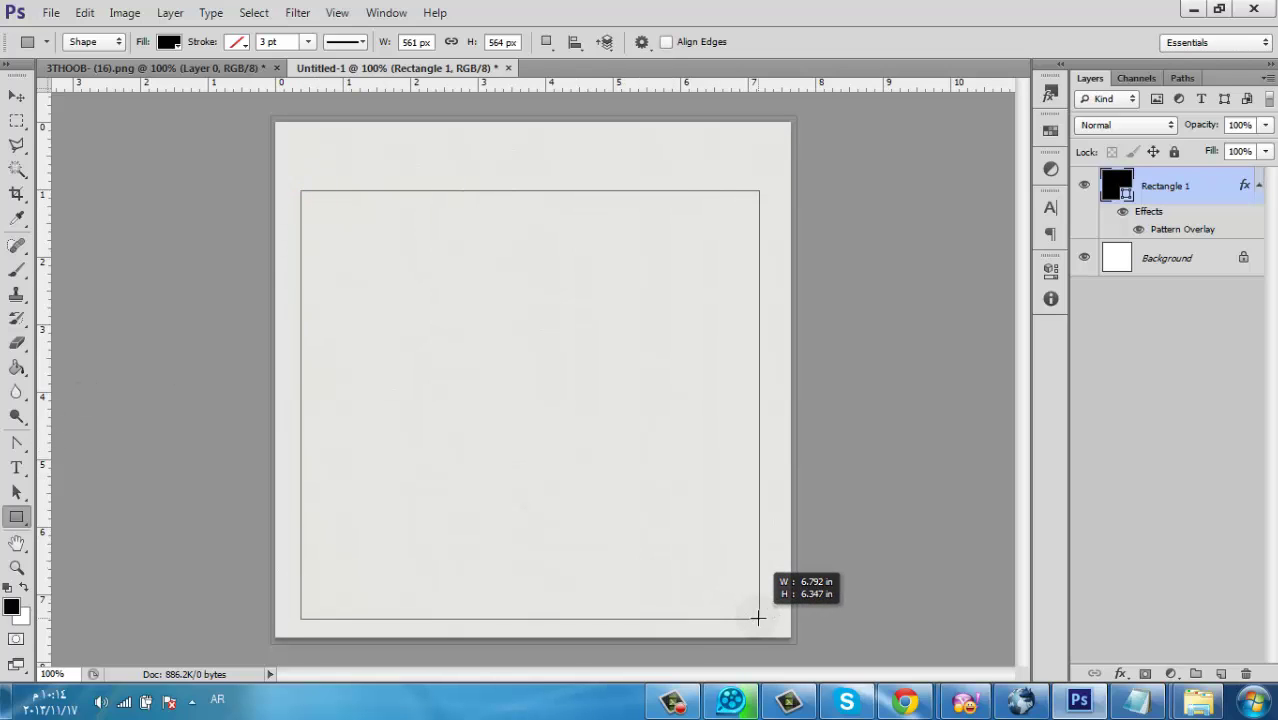
left_click_drag(746, 617, 759, 618)
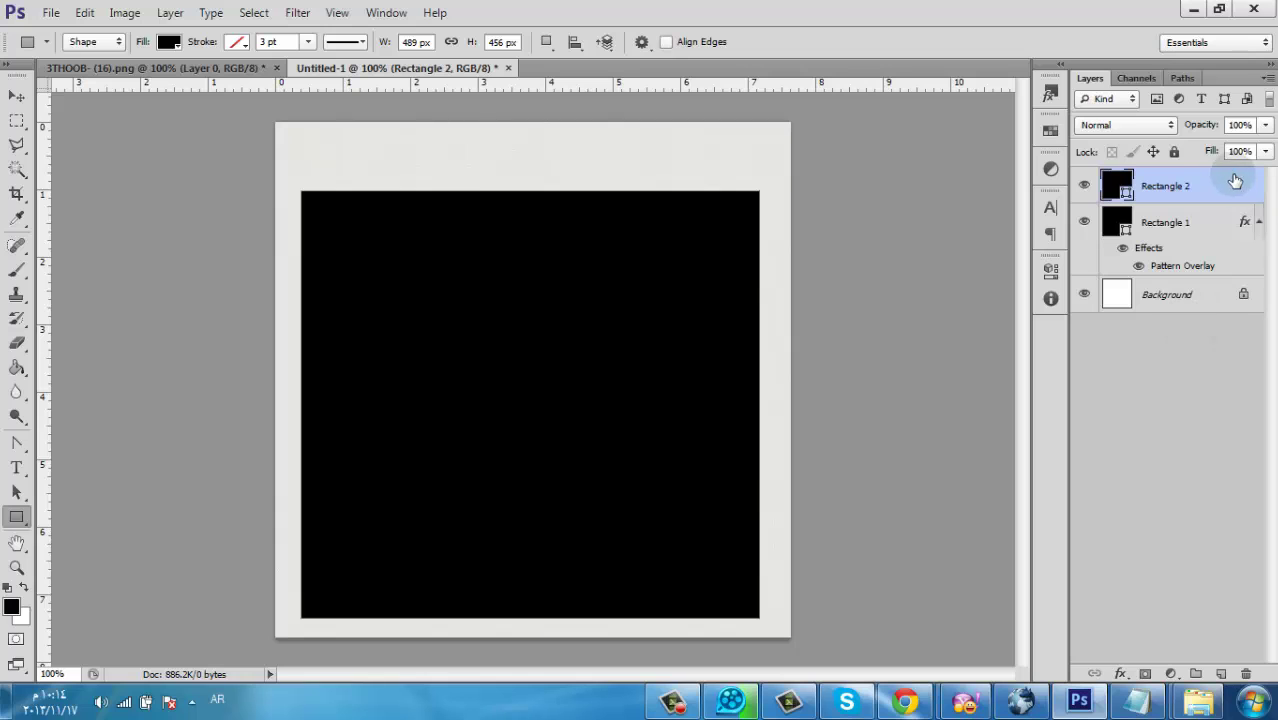
double_click(1245, 188)
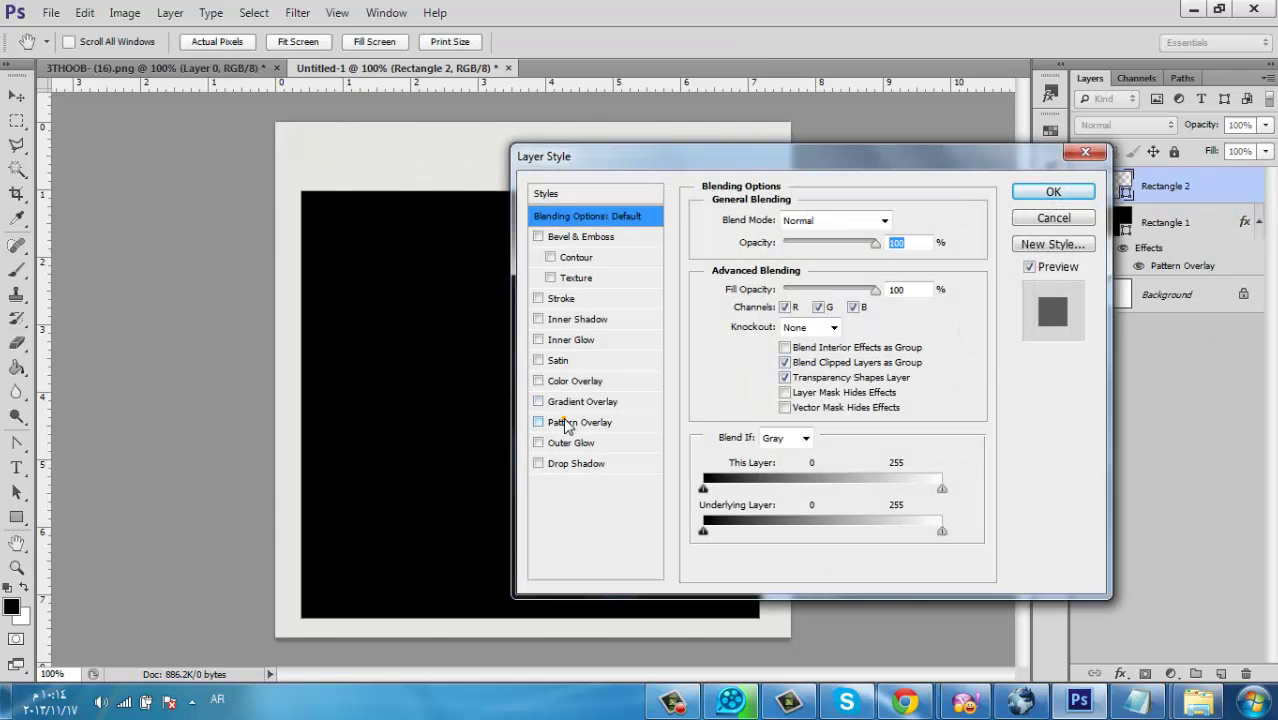
left_click(575, 422)
left_click(828, 285)
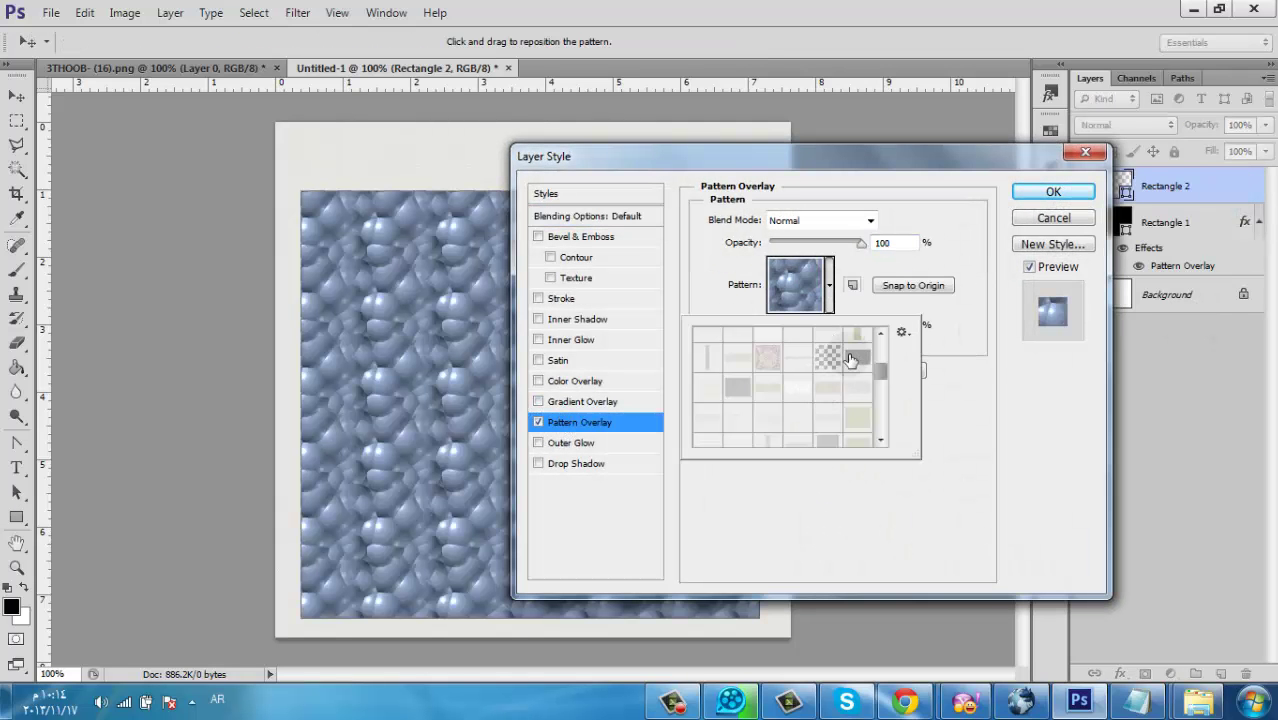
left_click(850, 360)
left_click(1045, 191)
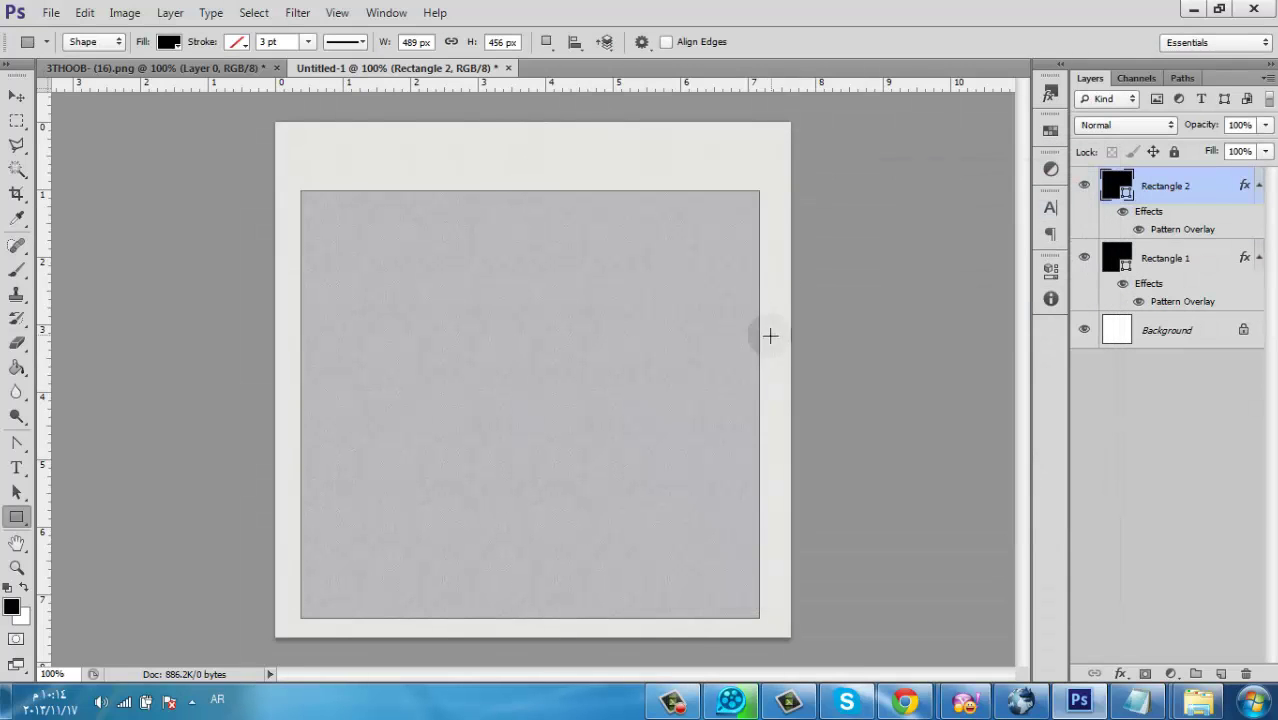
Duplicate the Rectangle 2 layer
right_click(1183, 186)
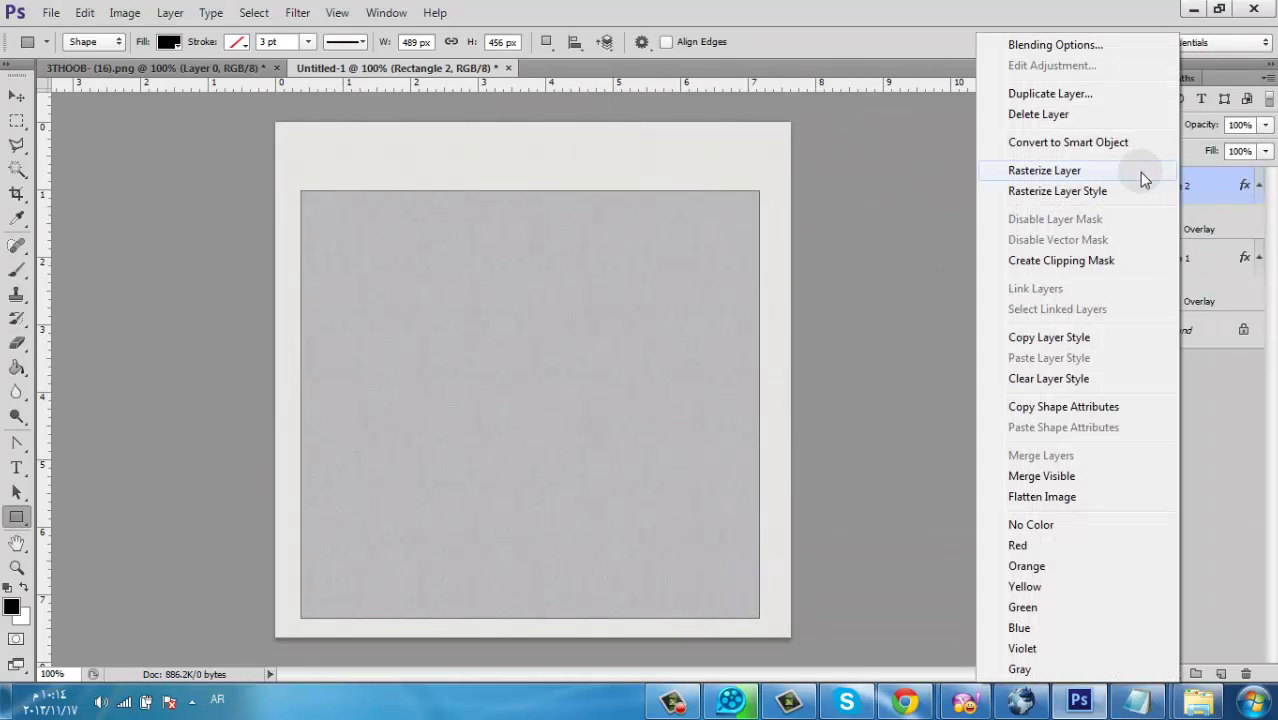
left_click(1050, 93)
left_click(805, 211)
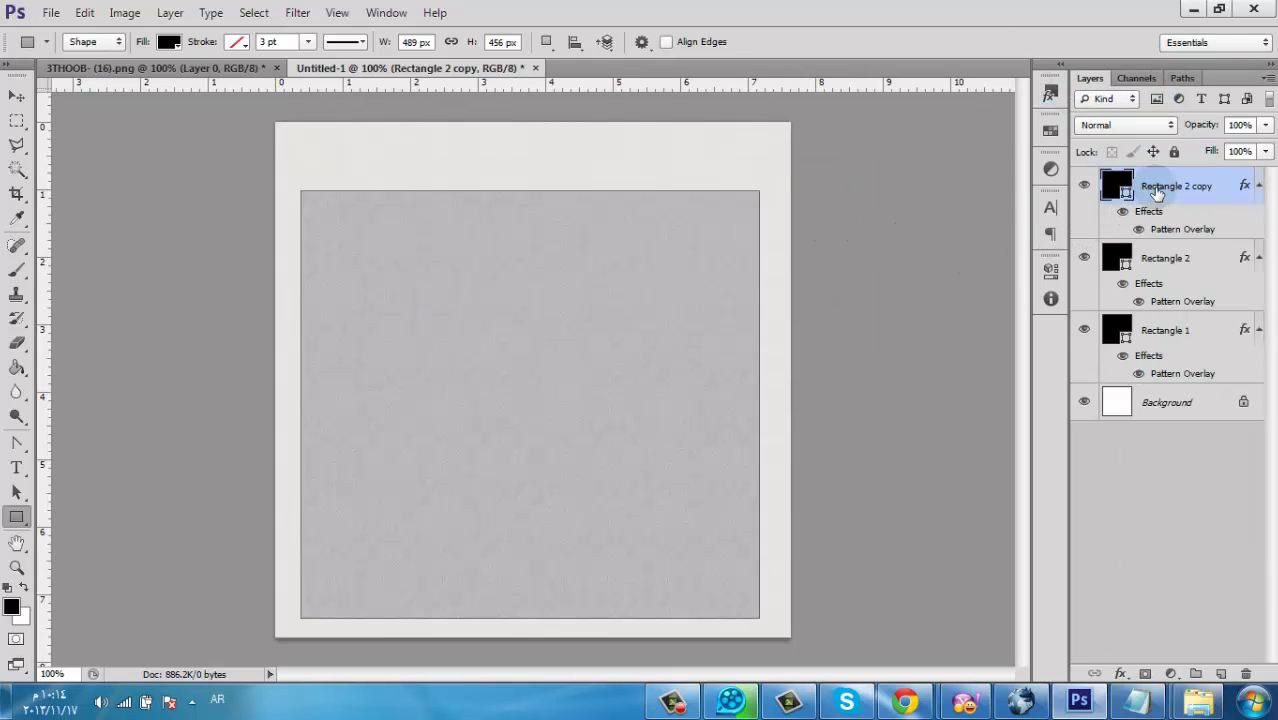
left_click(1194, 675)
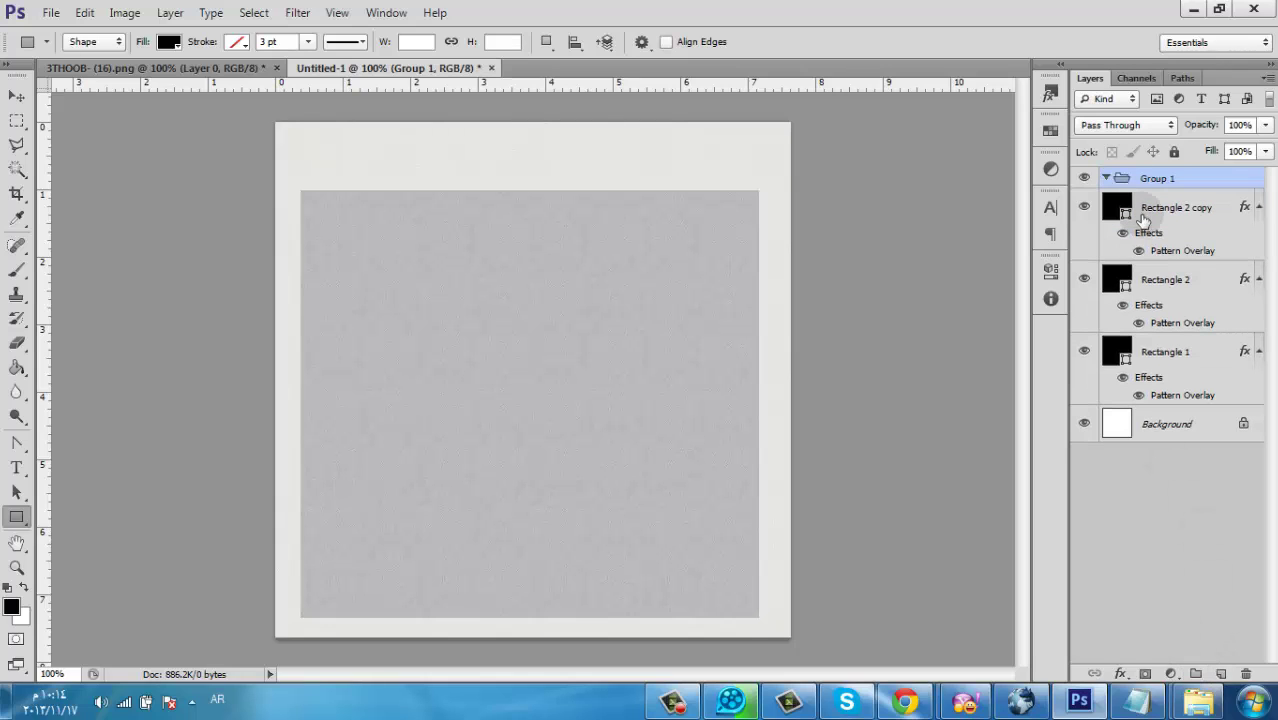
key("ctrl+z")
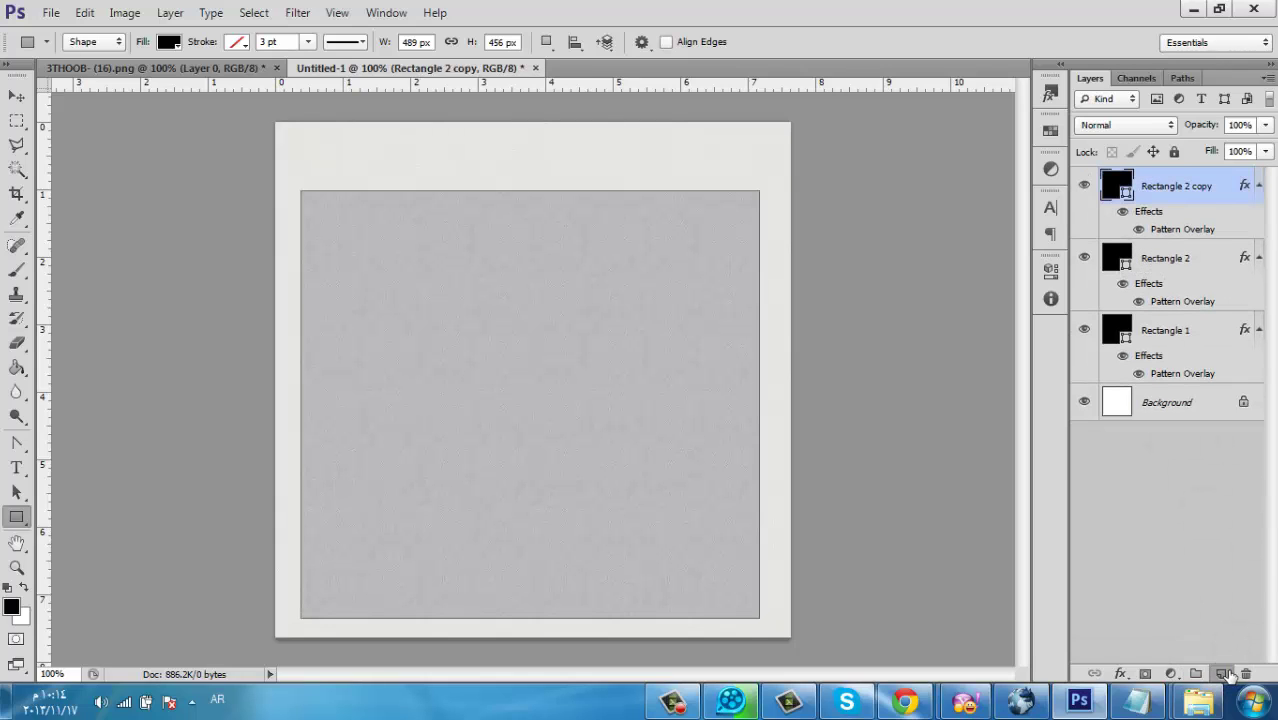
Merge the copy with a new empty layer into Layer 1 in Multiply, and load its selection
left_click(1226, 674)
left_click(1183, 226, "shift")
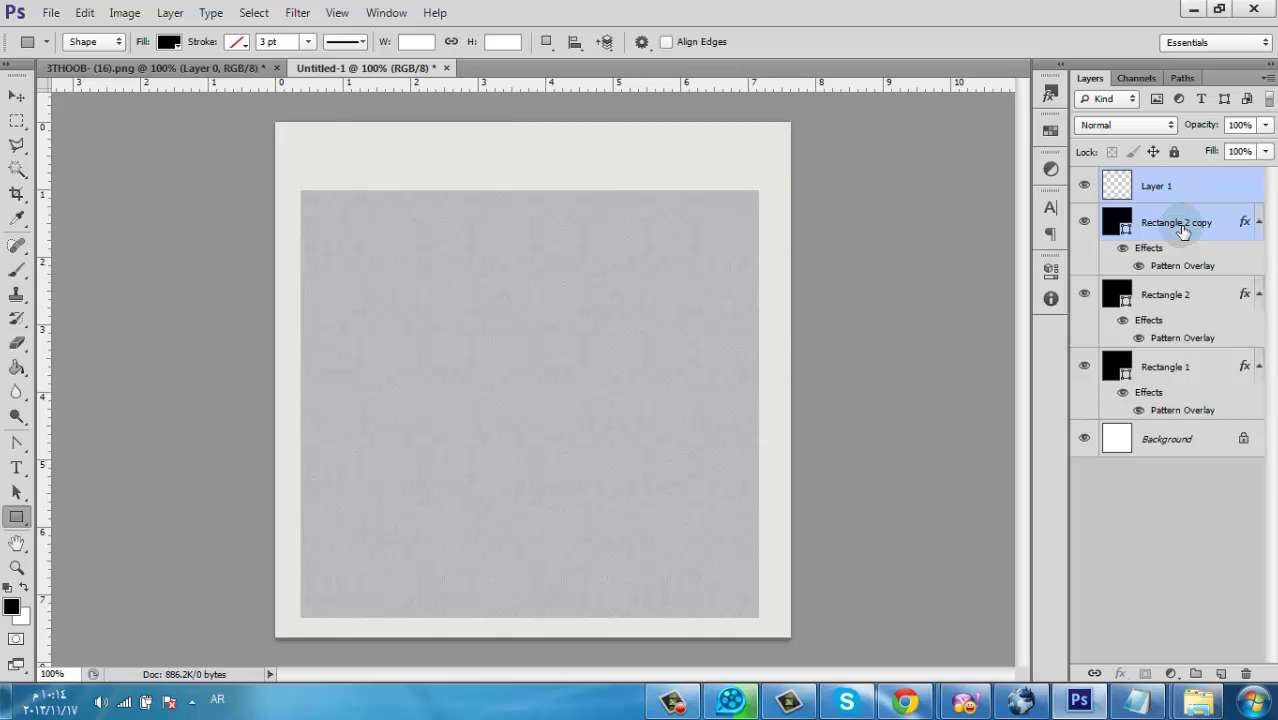
right_click(1183, 229)
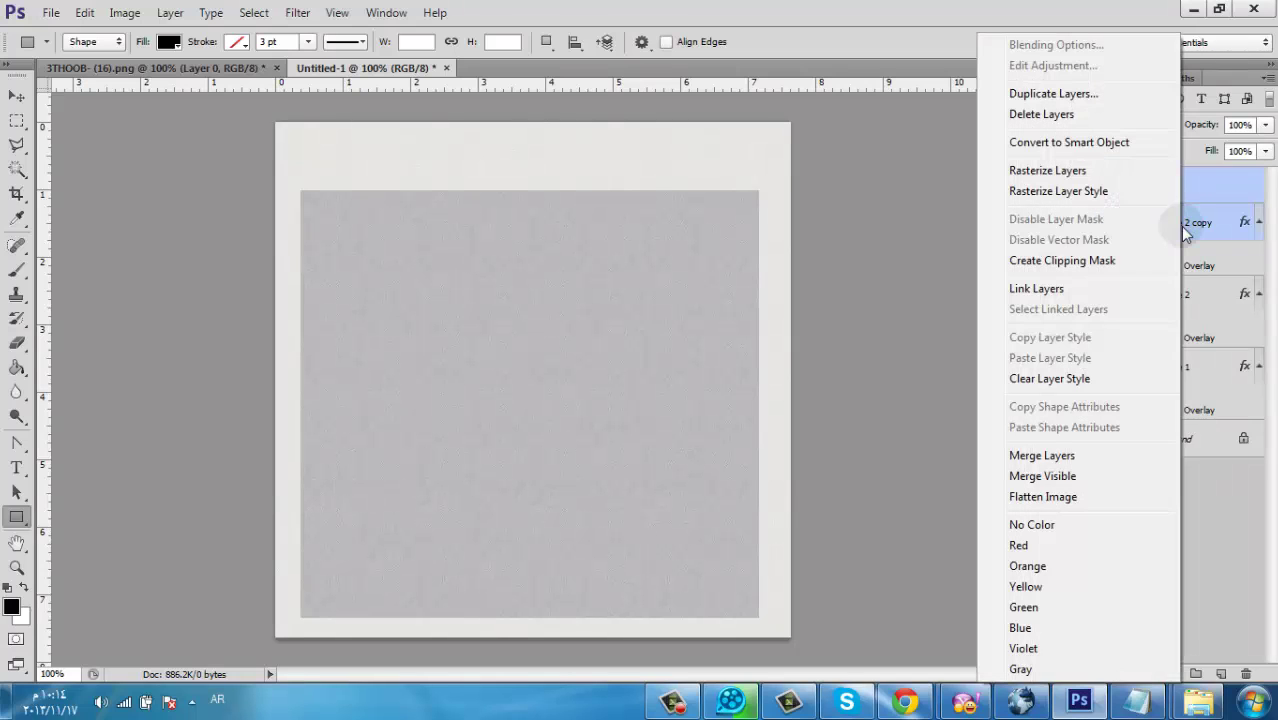
left_click(1058, 455)
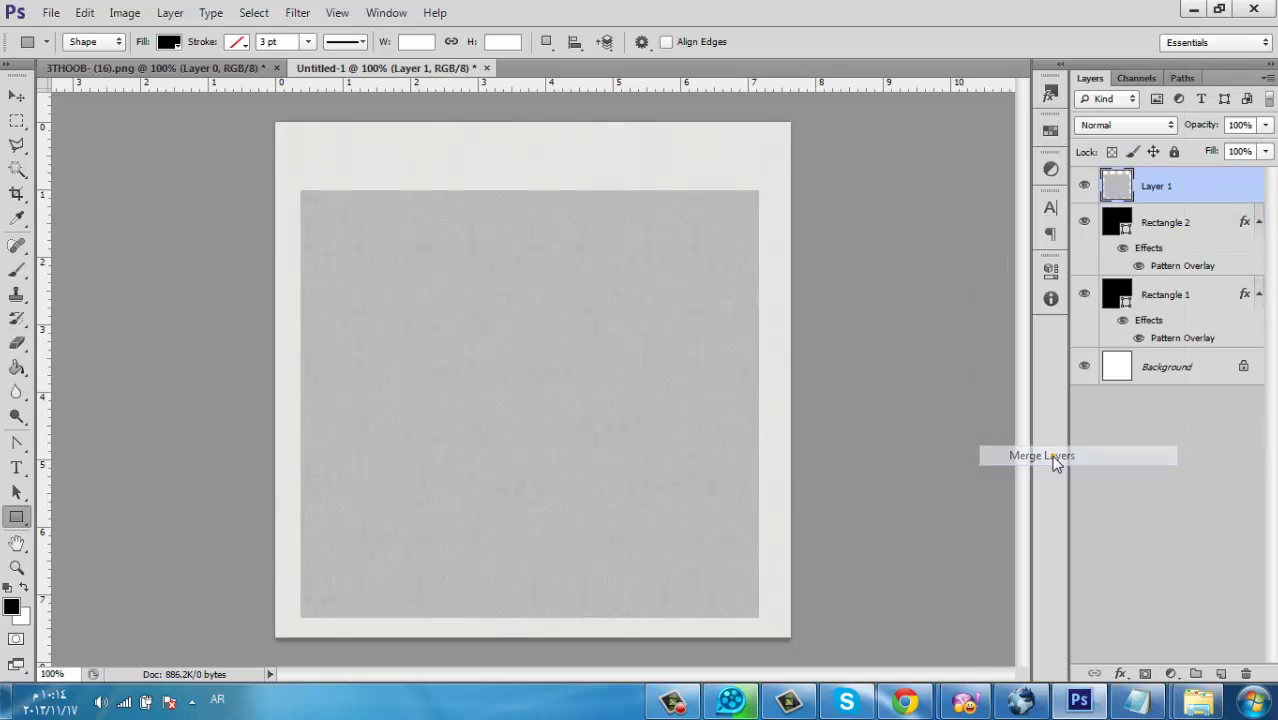
left_click(1104, 132)
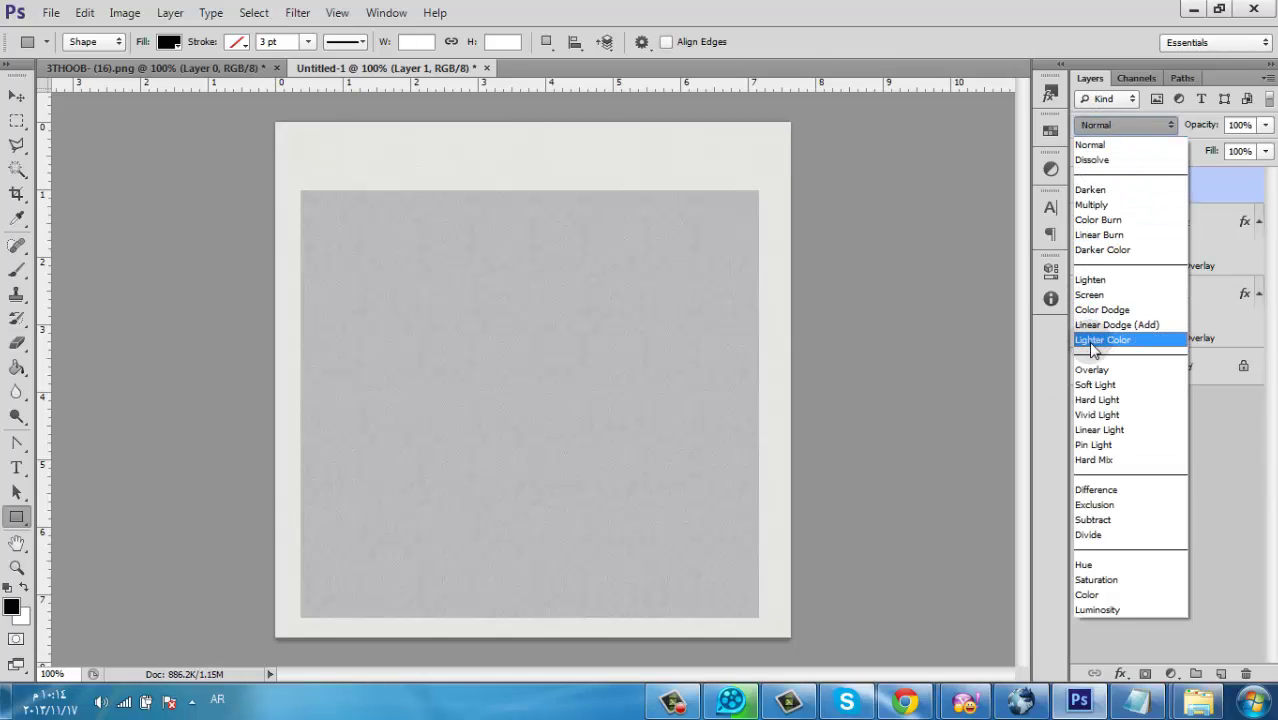
left_click(1092, 204)
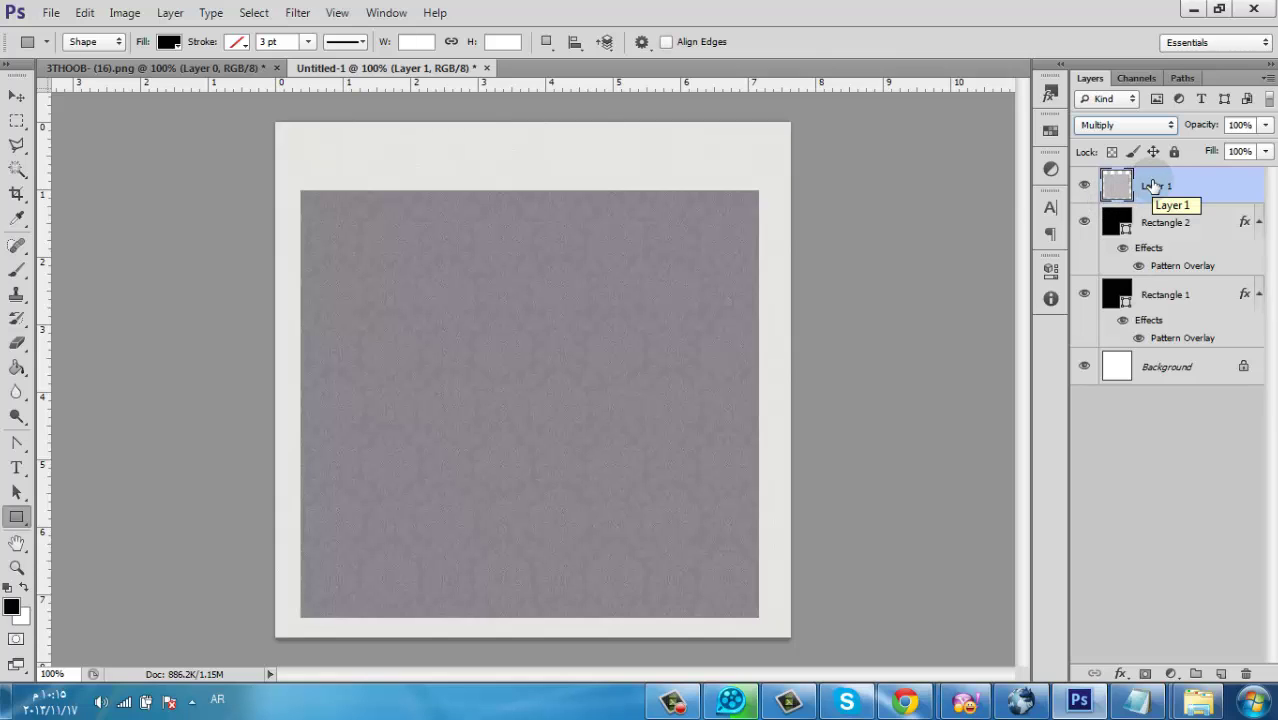
left_click(1119, 188, "ctrl")
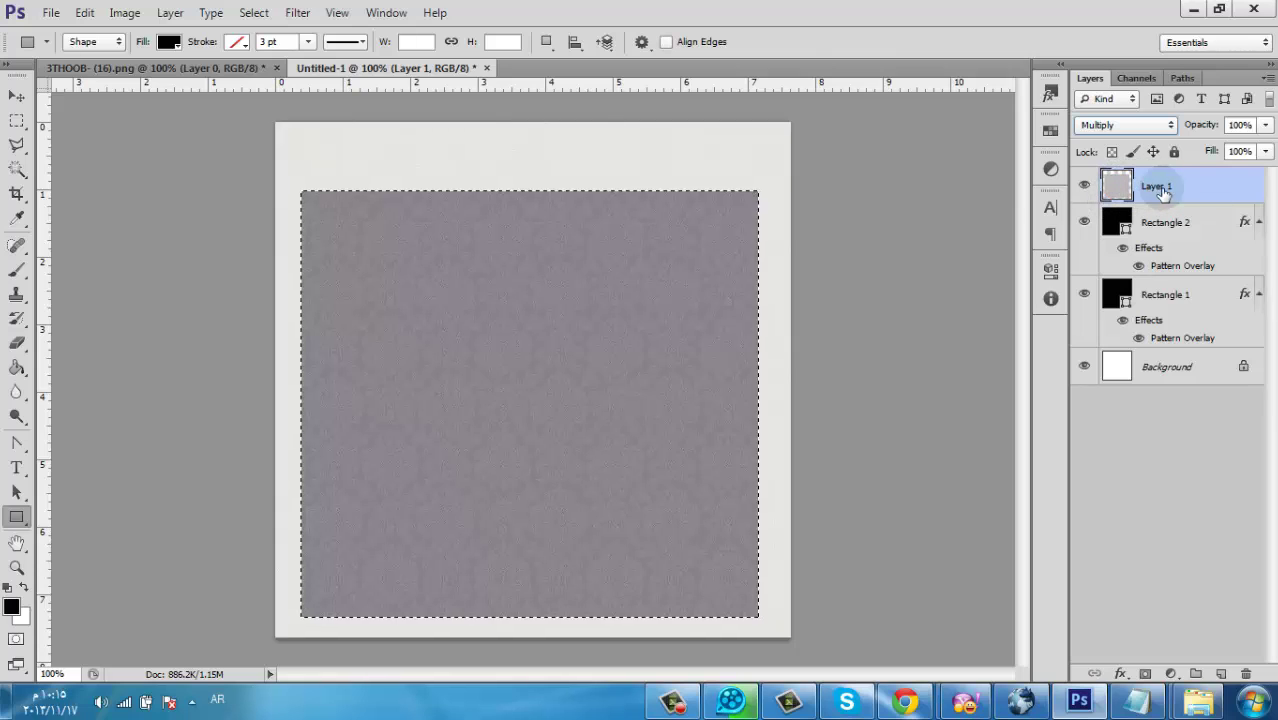
left_click(1196, 674)
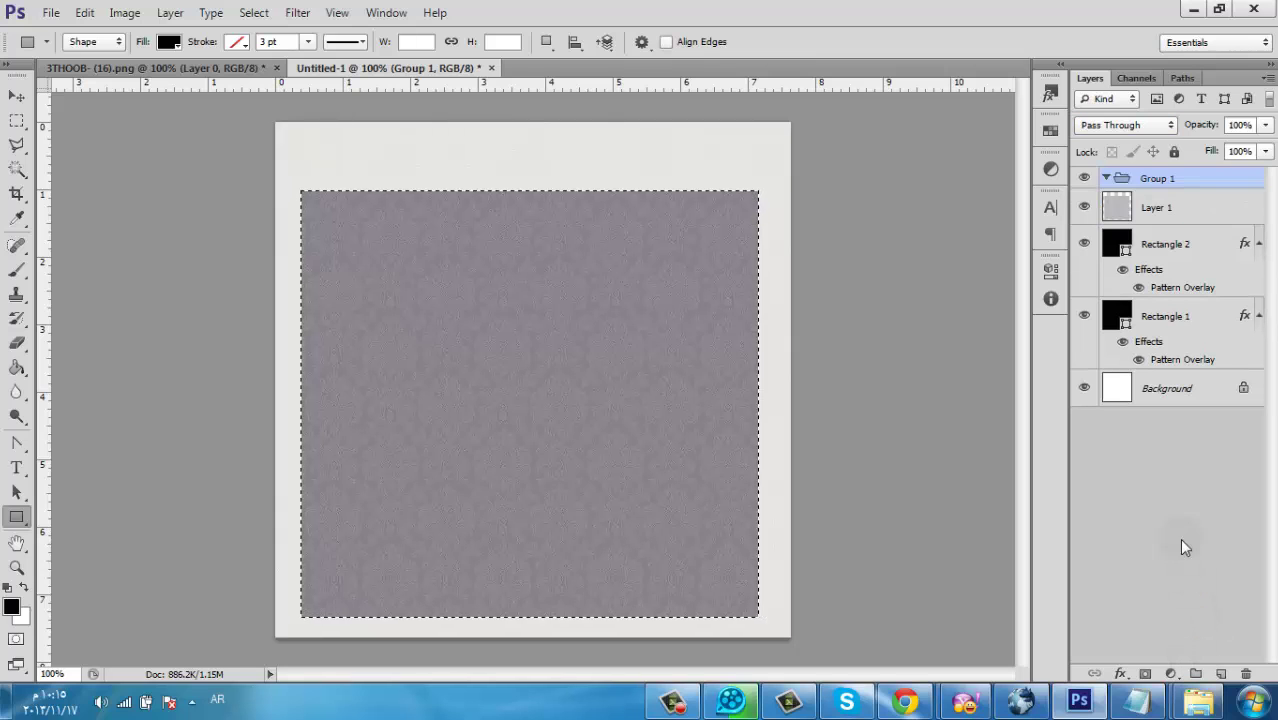
key("ctrl+z")
Fill the selected square on a new layer with brown-orange #b05b00
left_click(1222, 672)
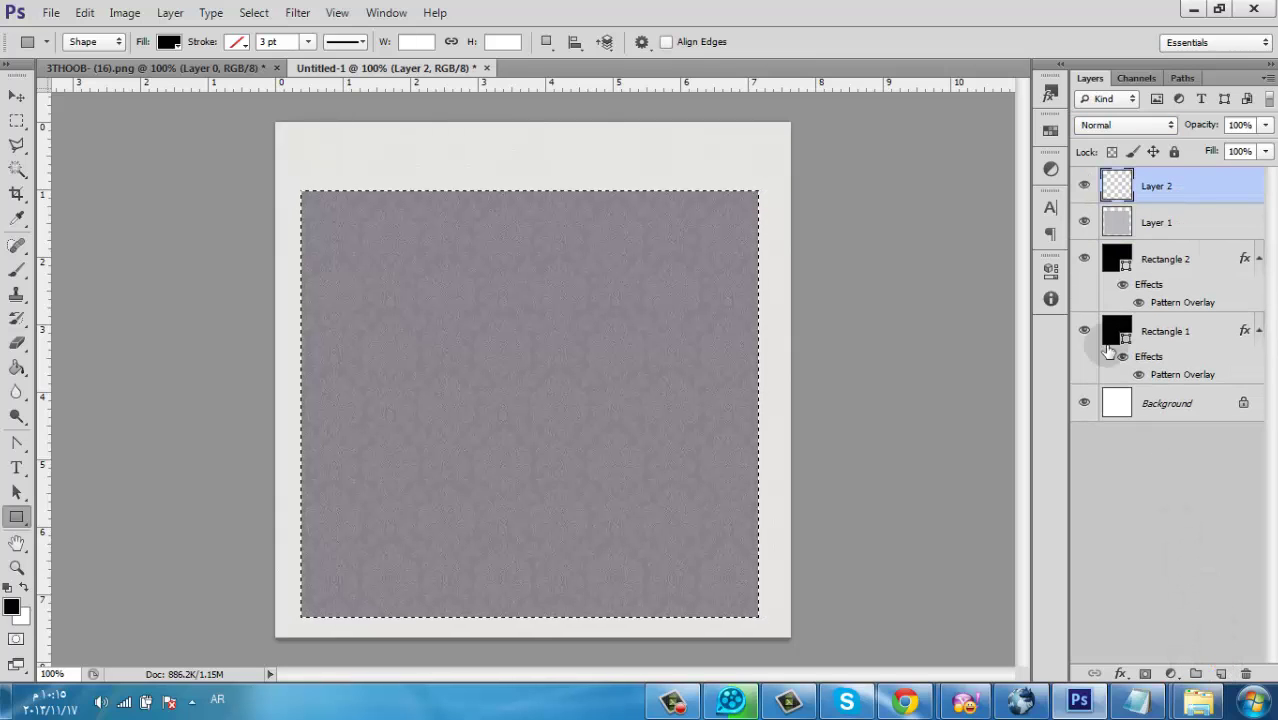
left_click(11, 606)
left_click(966, 445)
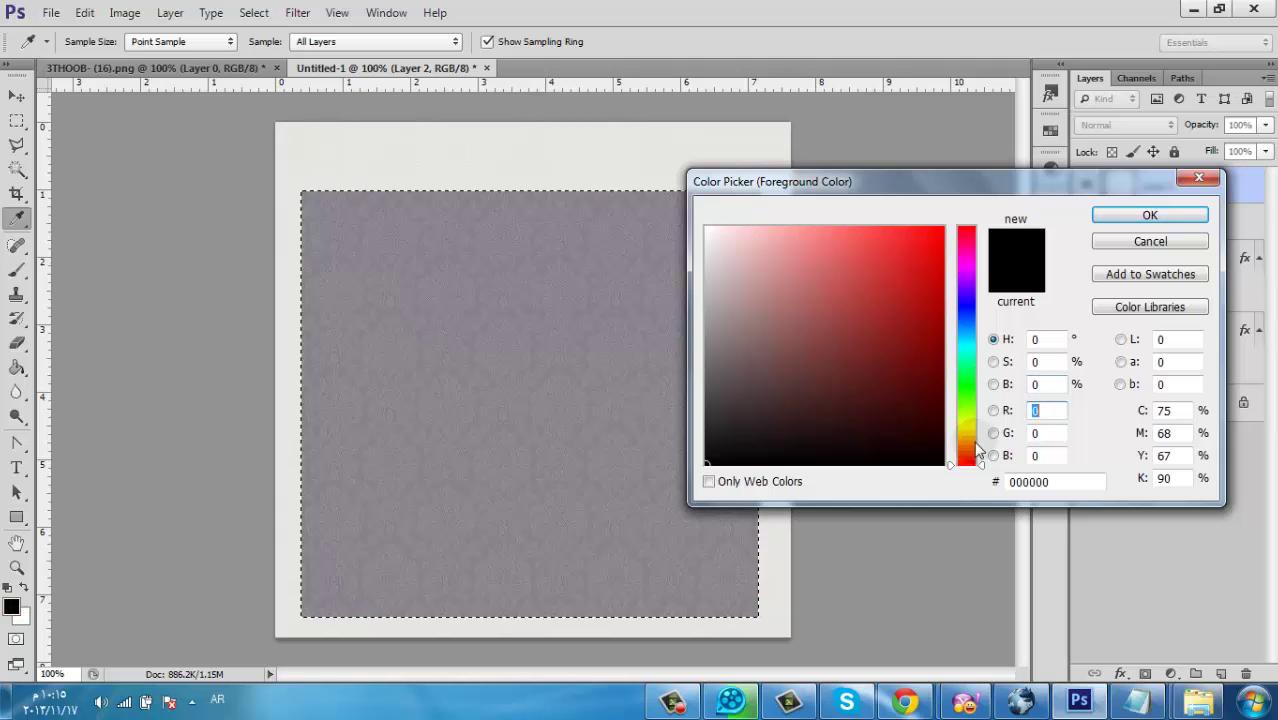
left_click_drag(921, 308, 946, 310)
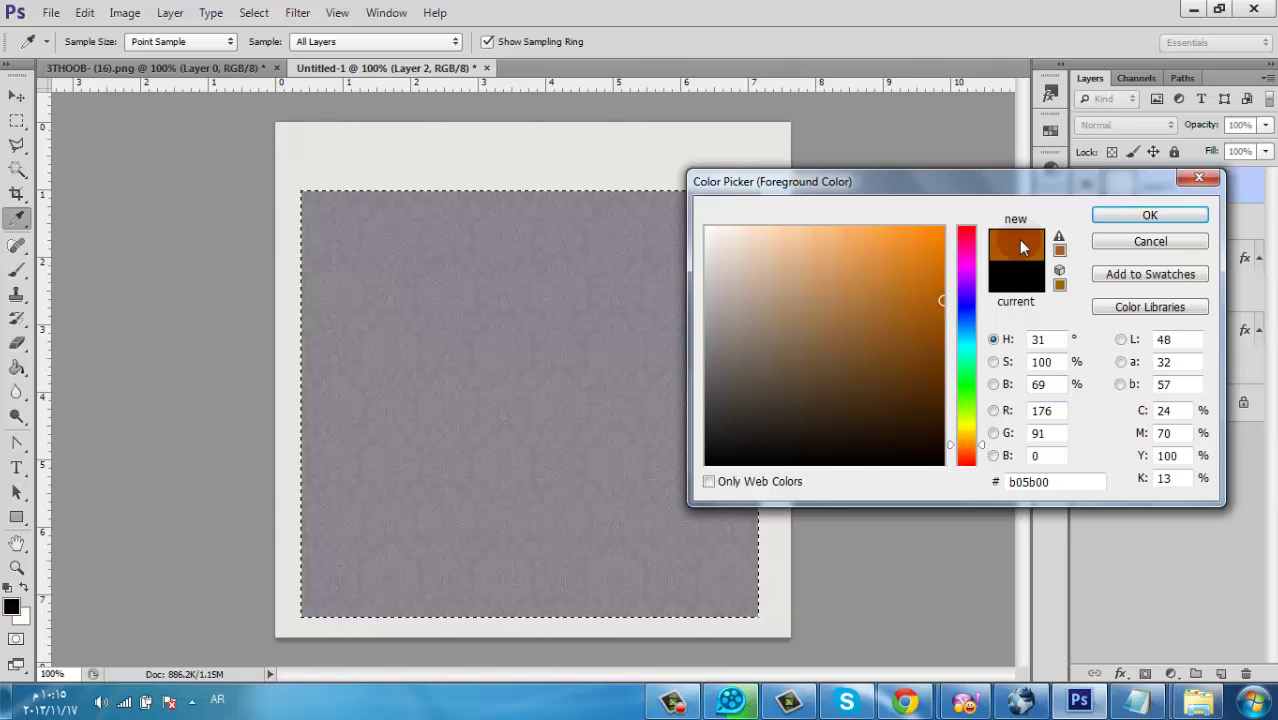
left_click(1146, 215)
left_click(18, 367)
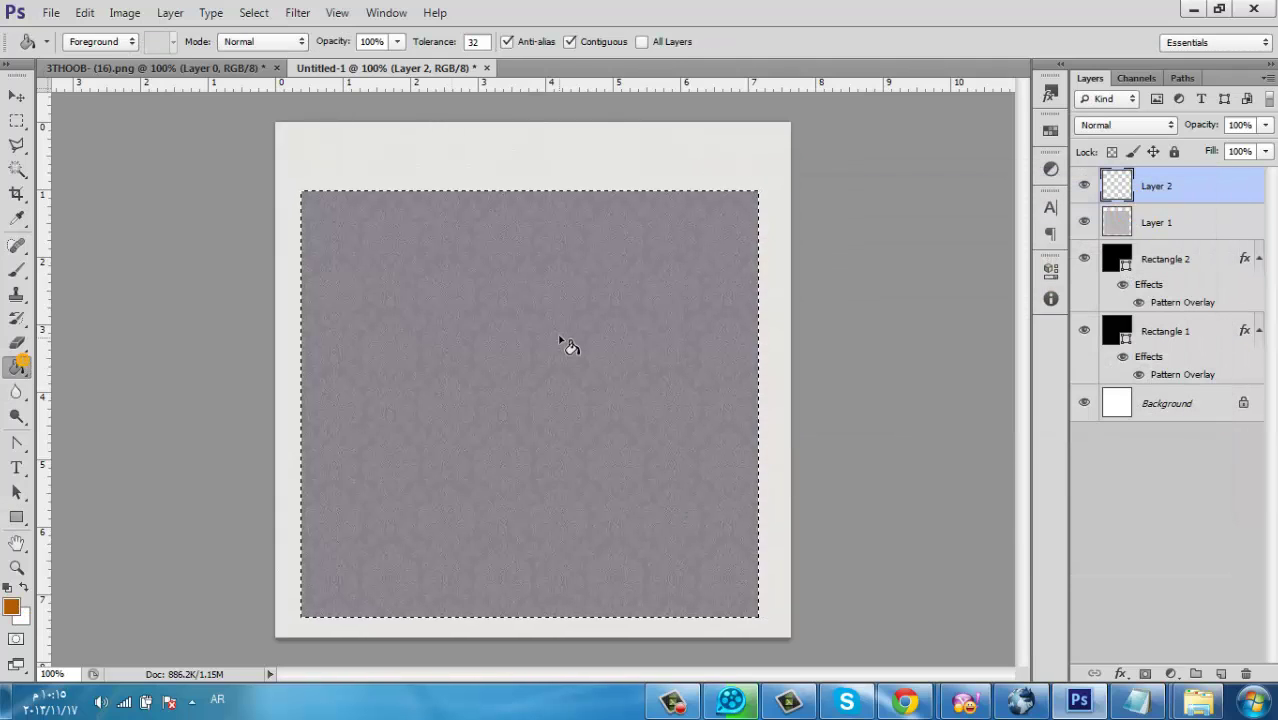
left_click(559, 340)
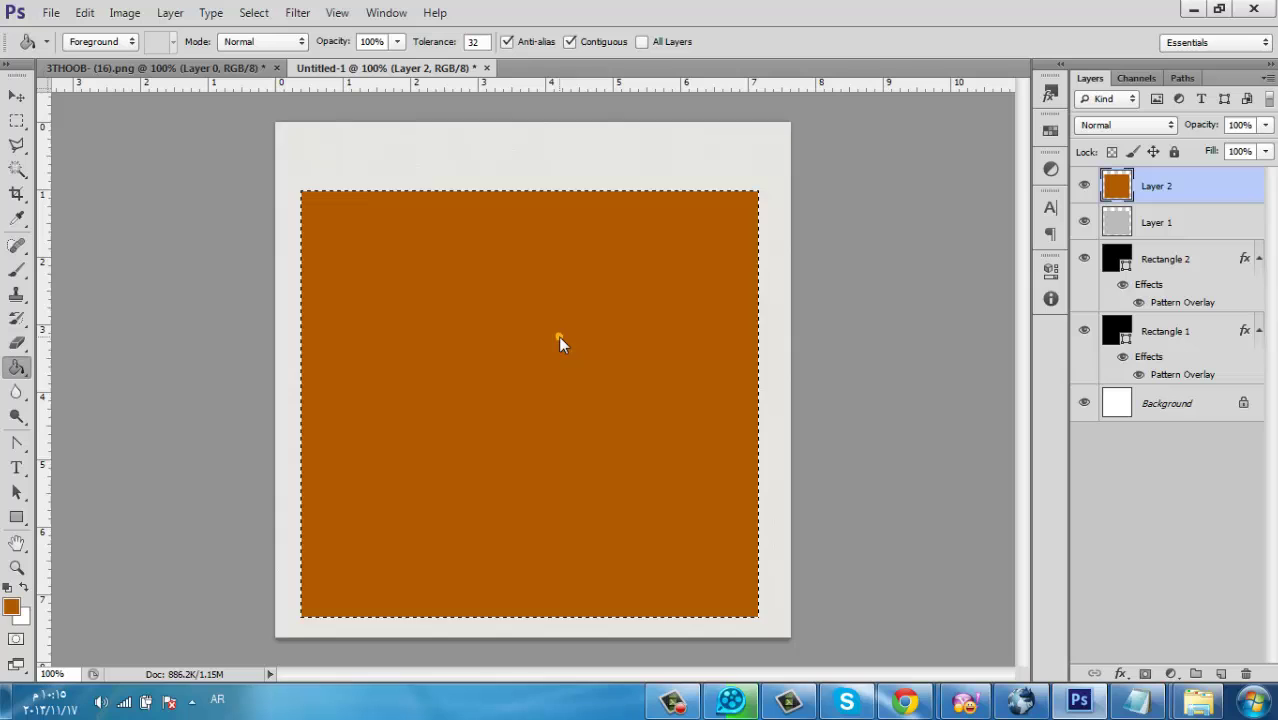
Set the brown layer to Soft Light blending at 54% opacity
left_click(1125, 125)
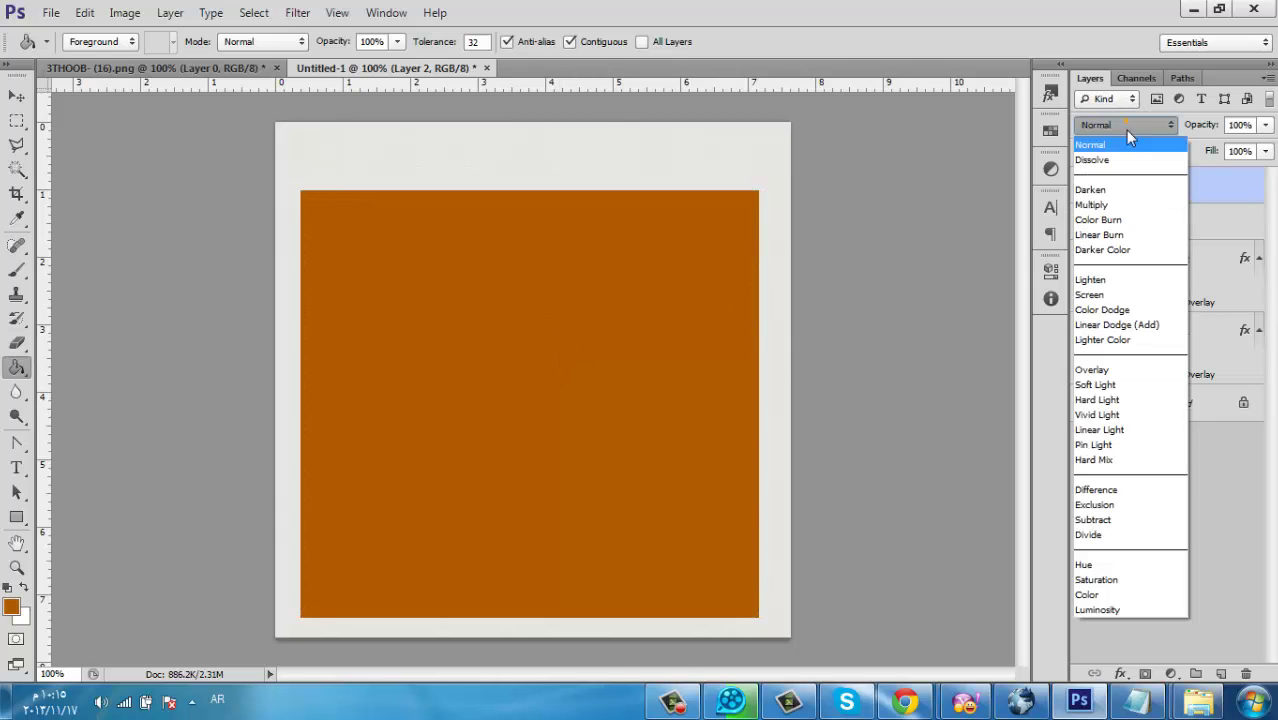
left_click(1100, 385)
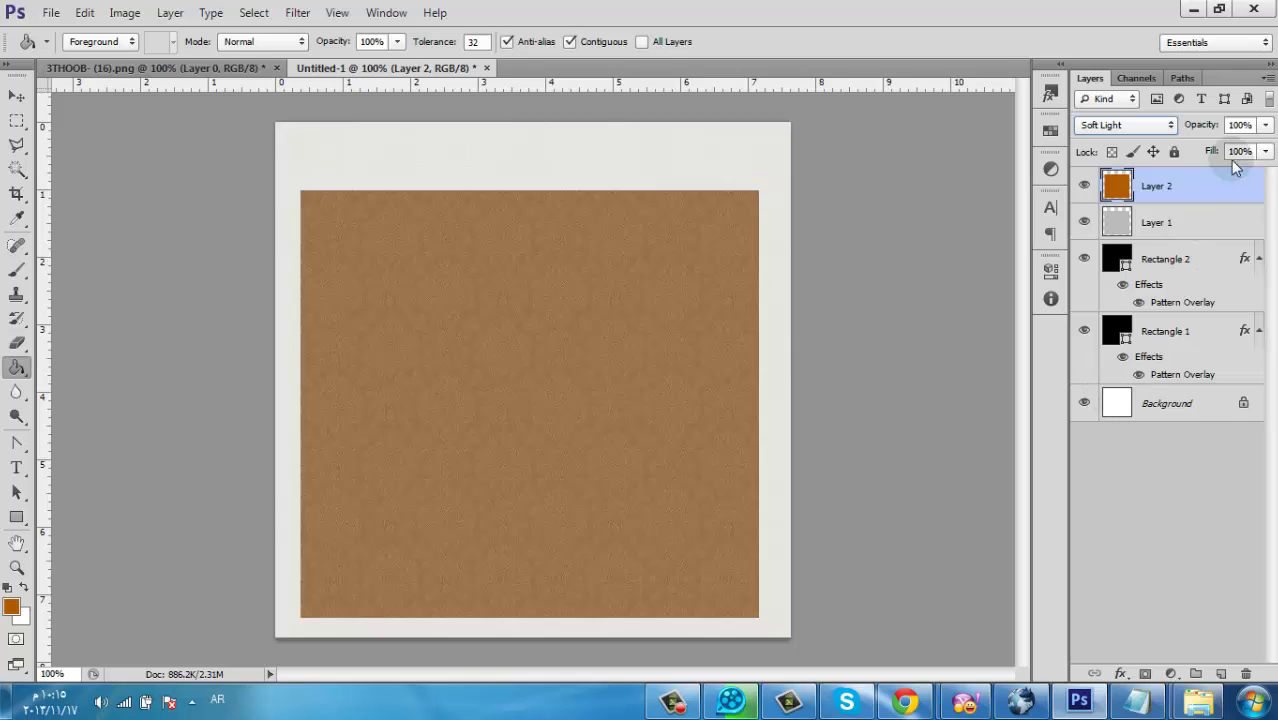
left_click(1265, 125)
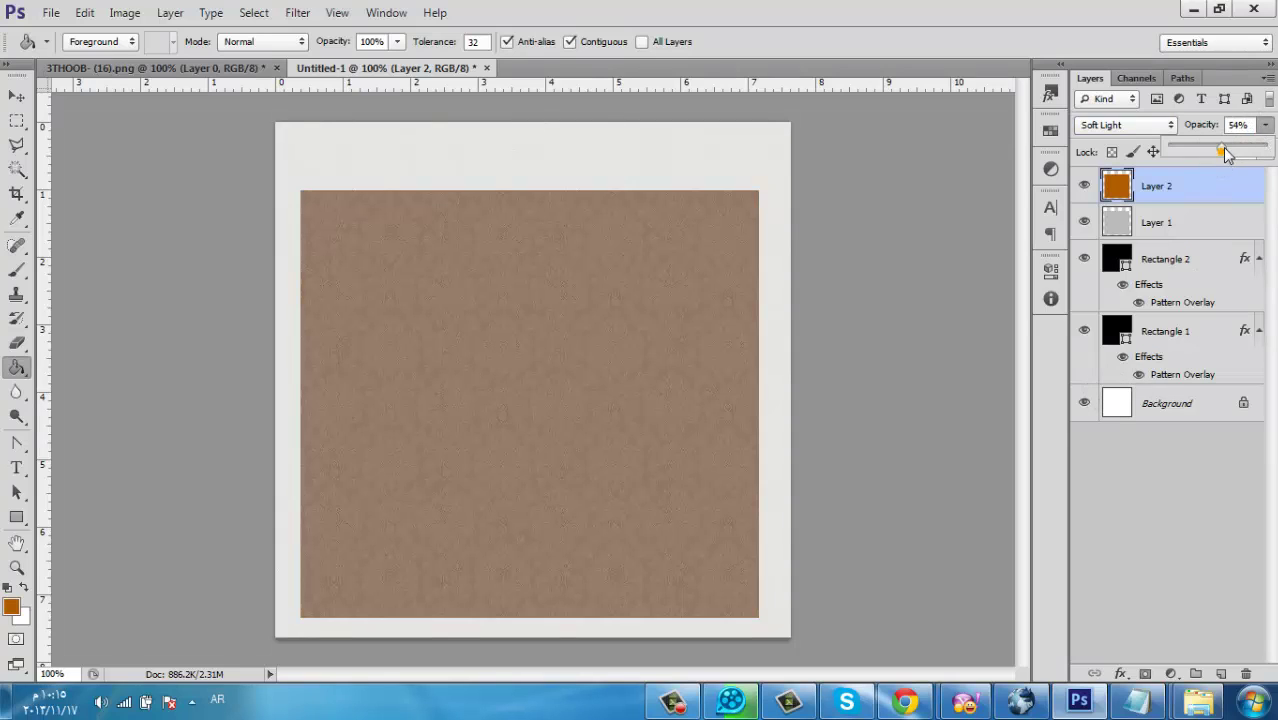
left_click(1190, 215)
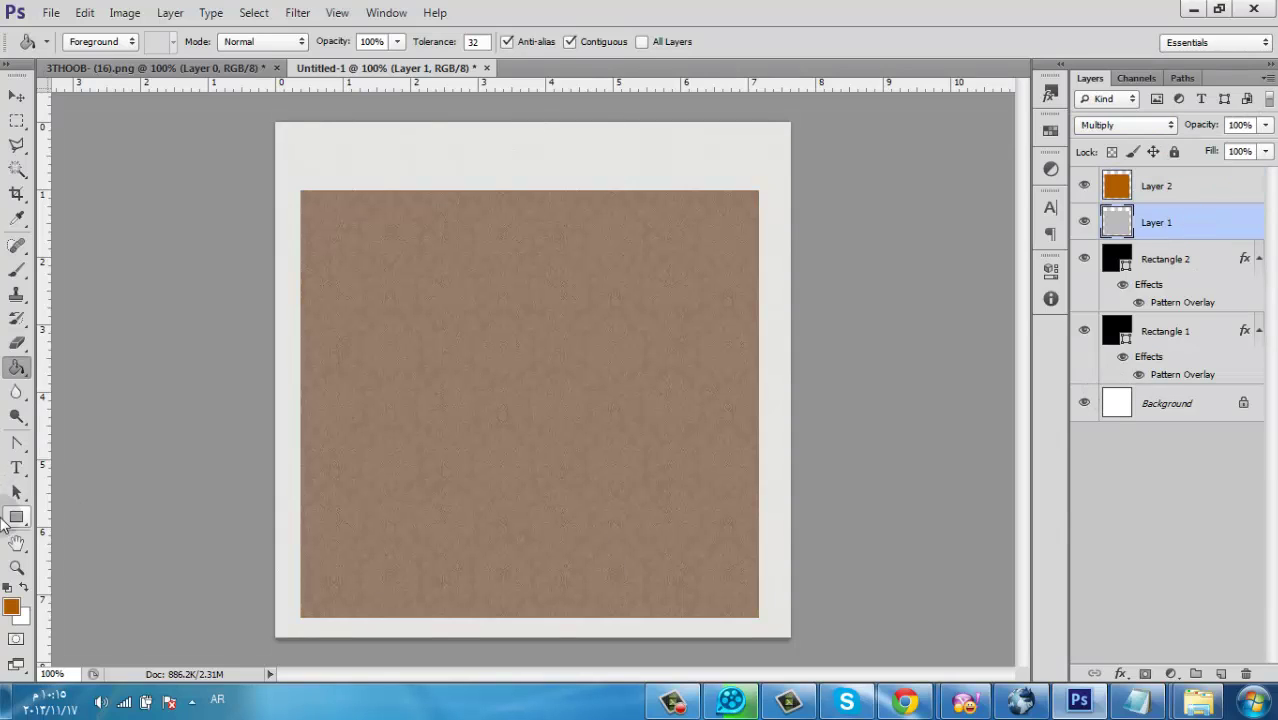
Copy the red dotted strip from 3THOOB-(16).png onto the card as Layer 3, above Layer 2
key("ctrl+Tab")
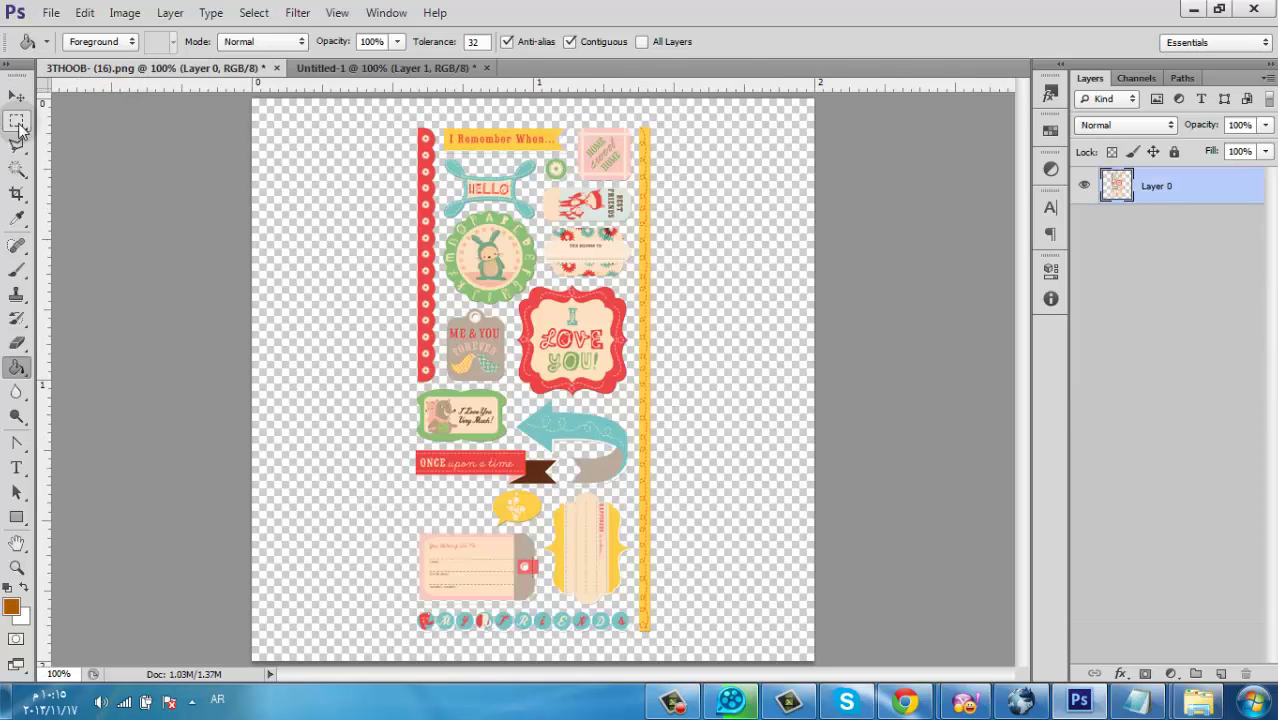
left_click(18, 122)
left_click_drag(388, 116, 437, 384)
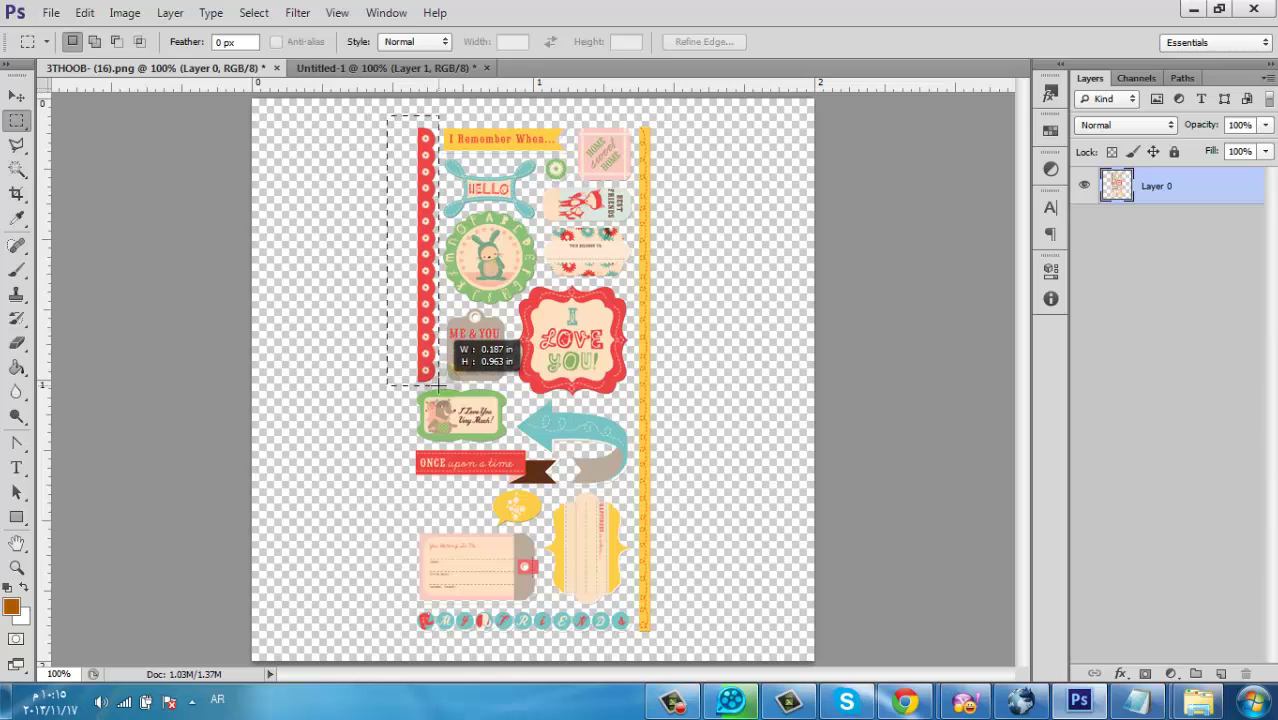
left_click(17, 96)
mouse_move(413, 188)
left_mouse_down()
mouse_move(398, 75)
mouse_move(540, 403)
left_mouse_up()
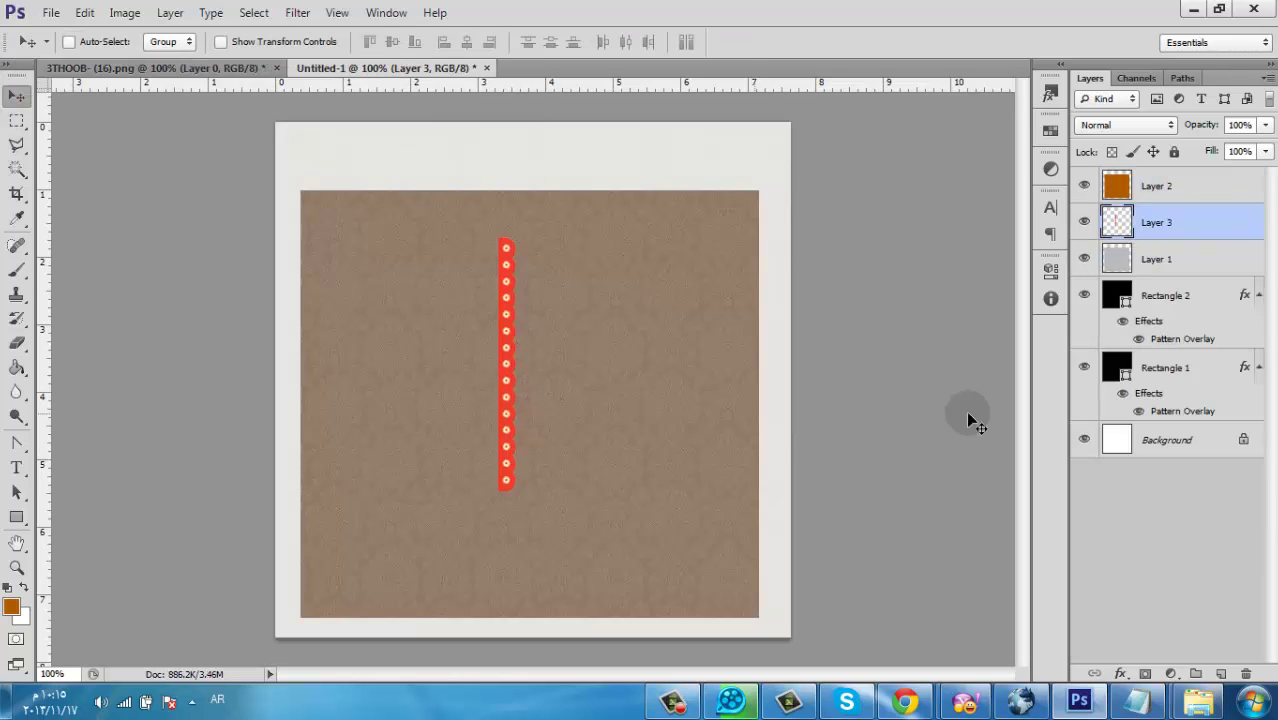
left_click_drag(1210, 188, 1210, 173)
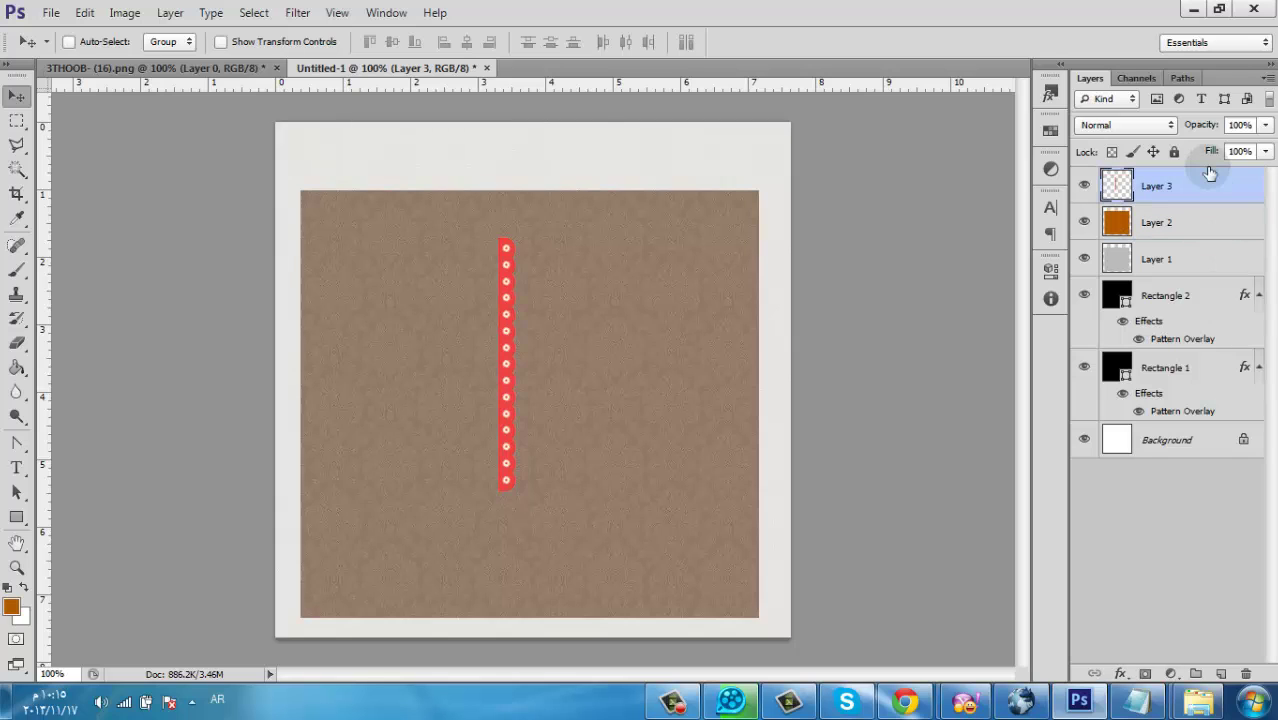
Rotate the strip 90° counter-clockwise and place it along the inner square's bottom edge
key("ctrl+t")
right_click(504, 330)
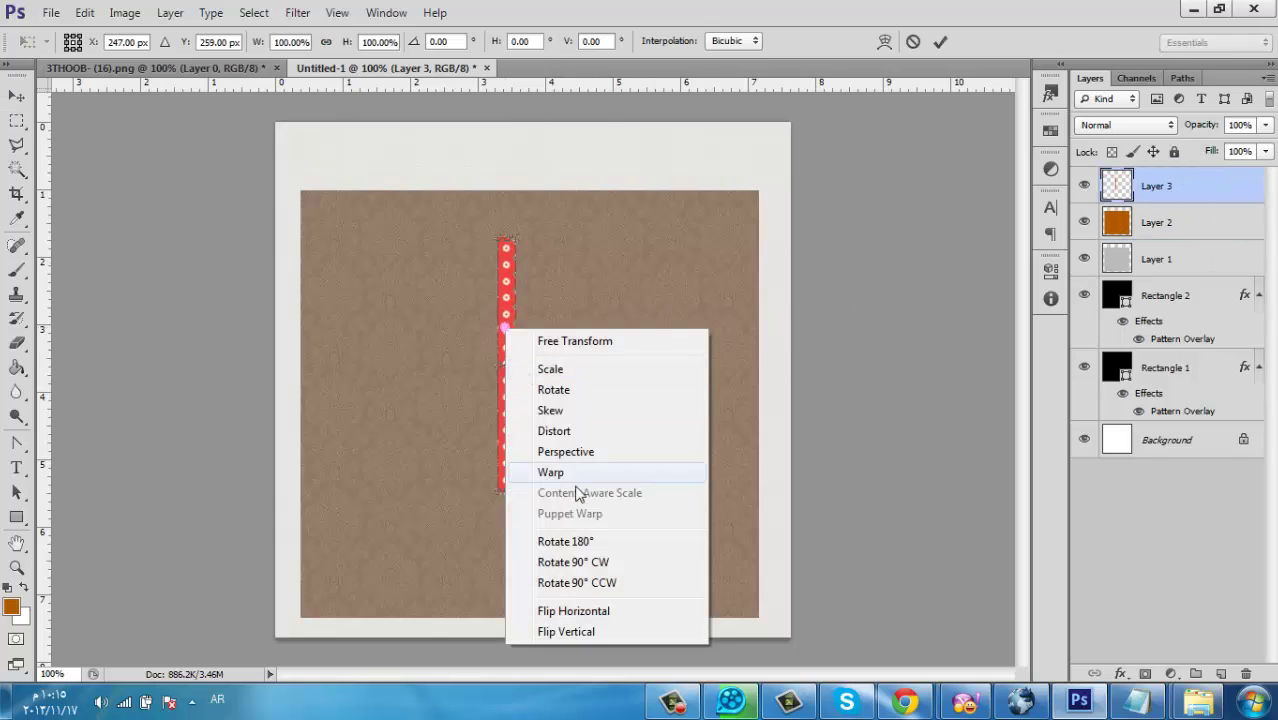
left_click(596, 583)
left_click_drag(533, 367, 466, 607)
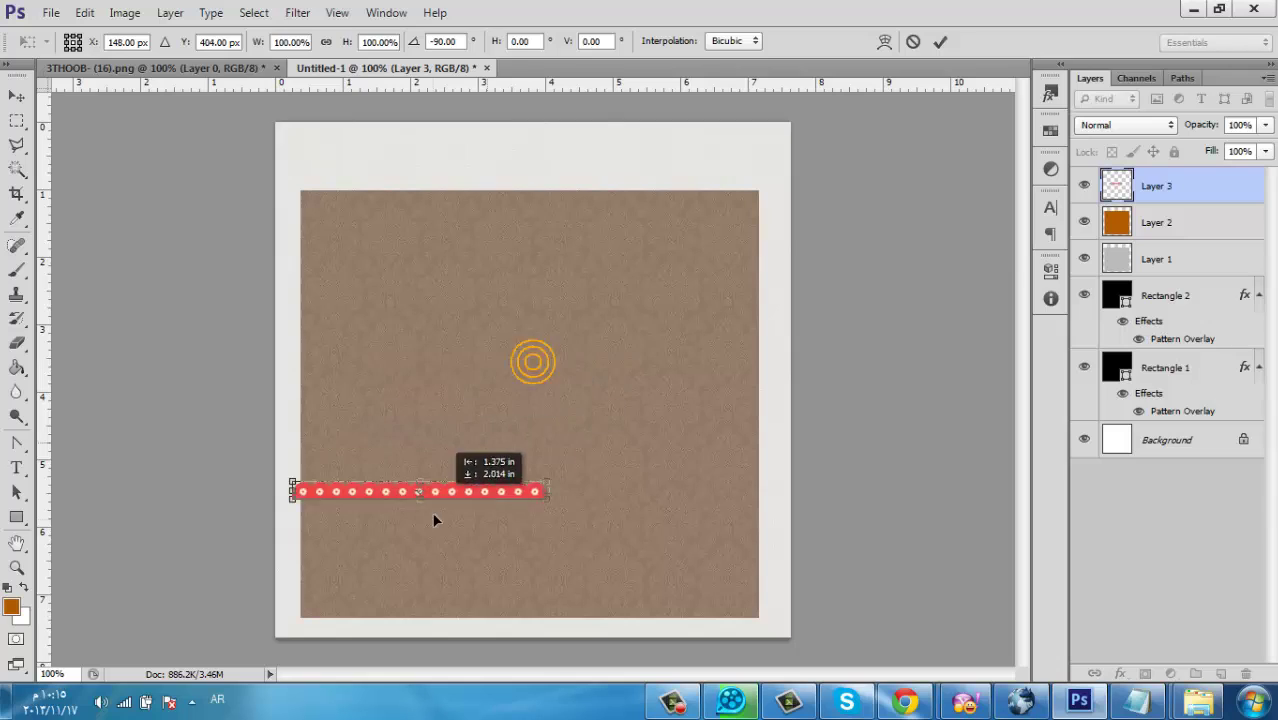
key("Return")
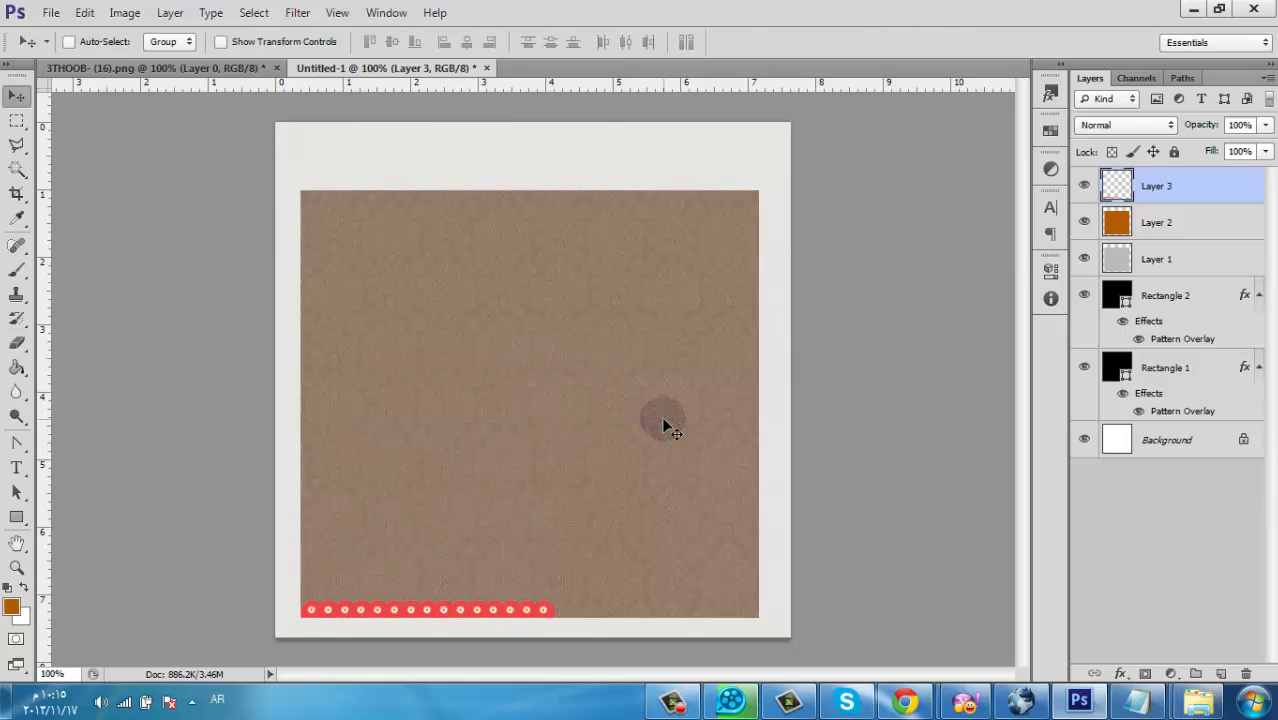
Duplicate the red strip layer and slide the copy right to extend the band
right_click(1152, 185)
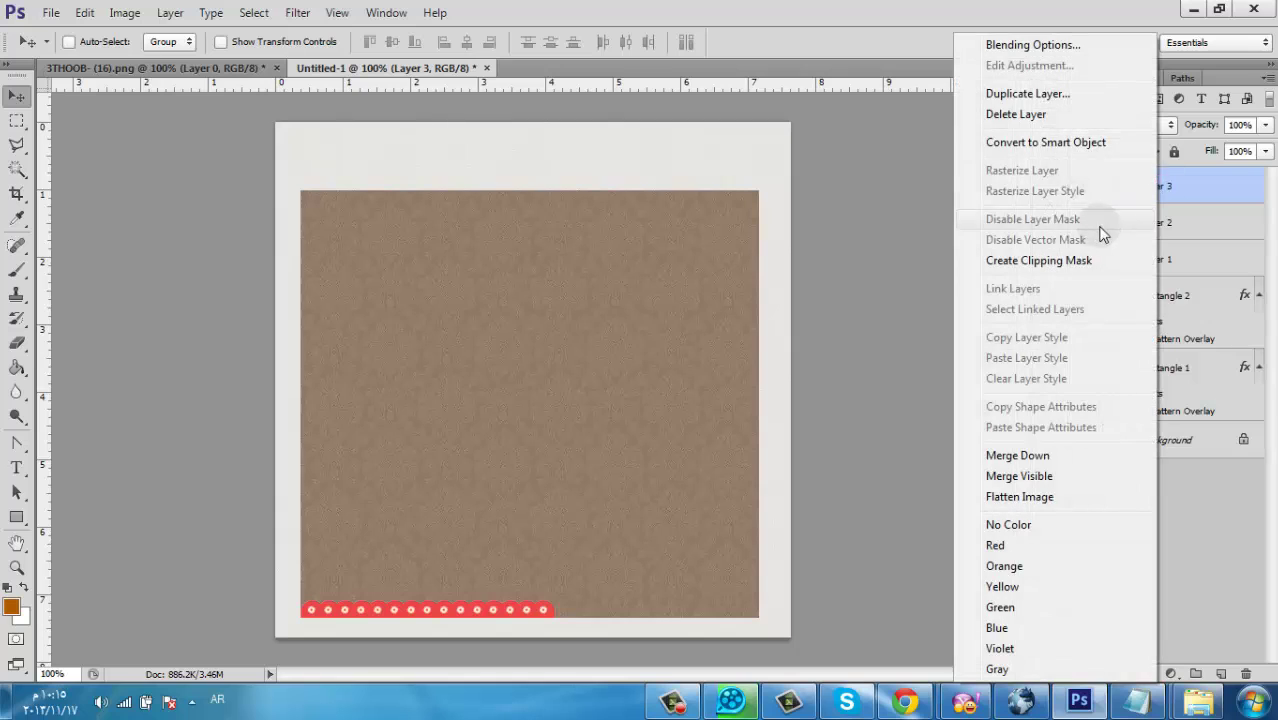
left_click(1050, 97)
left_click(805, 214)
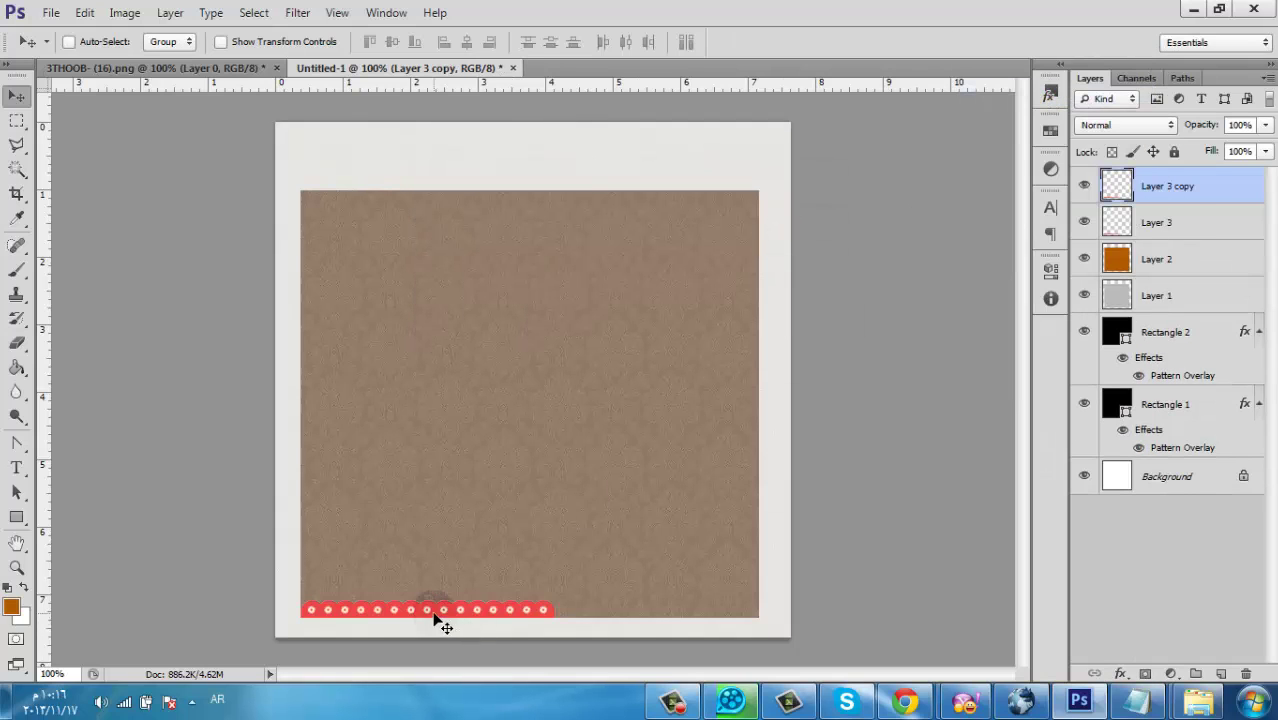
left_click_drag(436, 618, 675, 618)
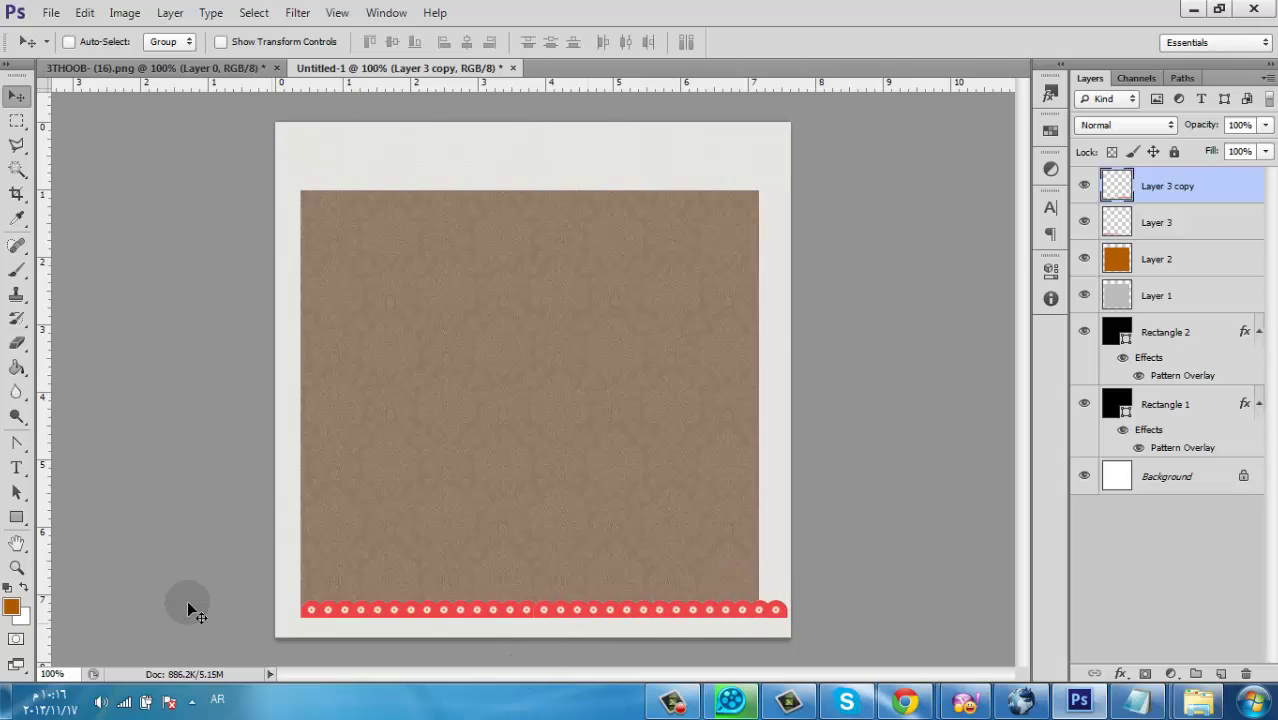
Delete the part of the strip overhanging the card's right edge
left_click(16, 144)
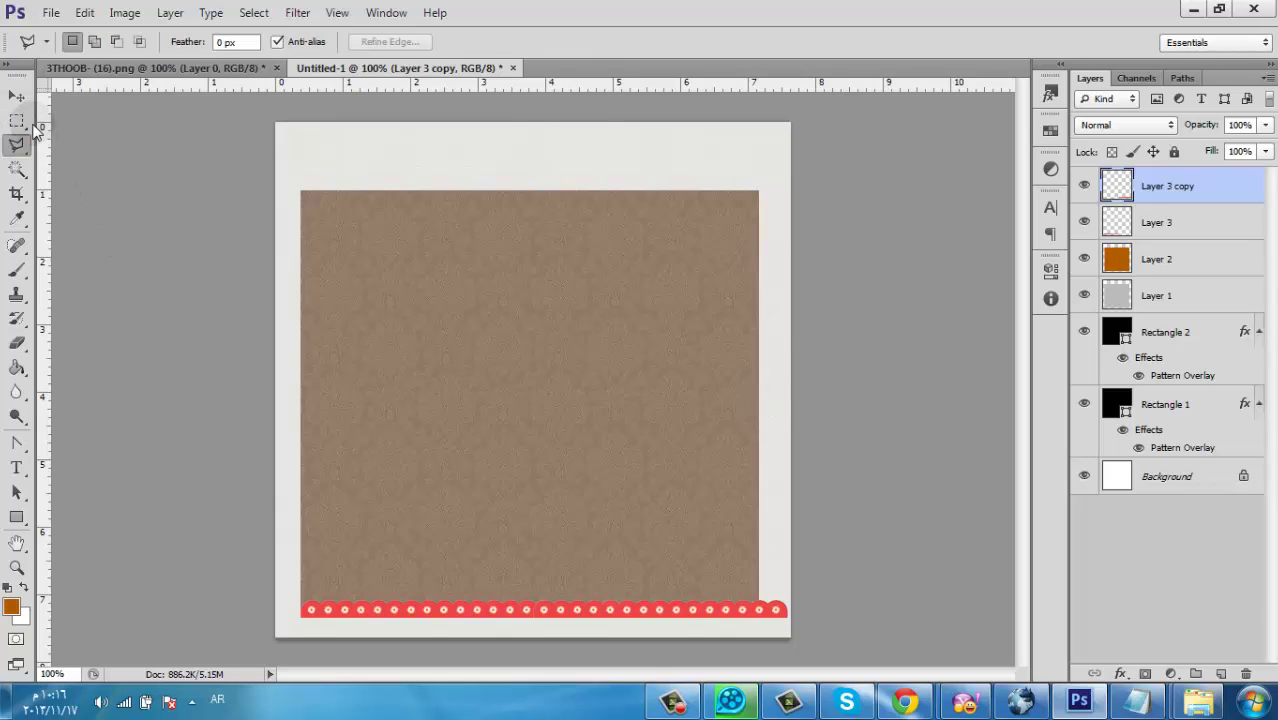
left_click(27, 127)
left_click_drag(758, 337, 877, 655)
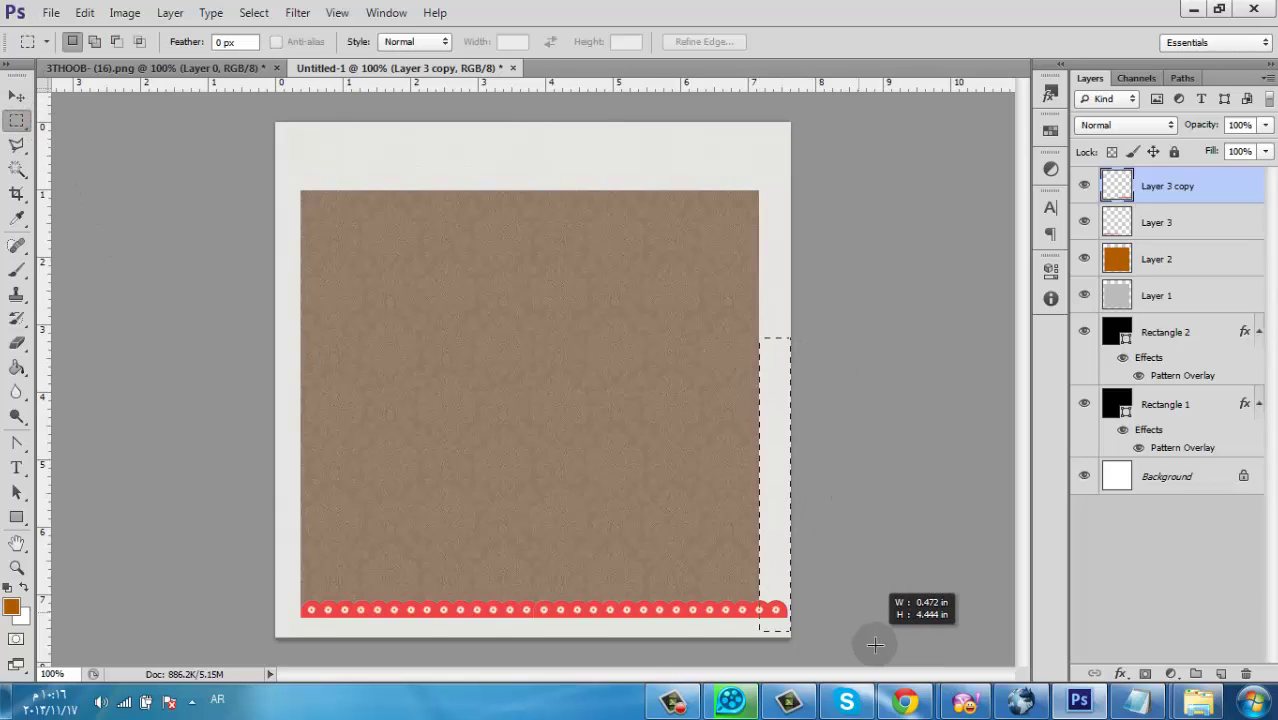
left_click(877, 655)
key("Delete")
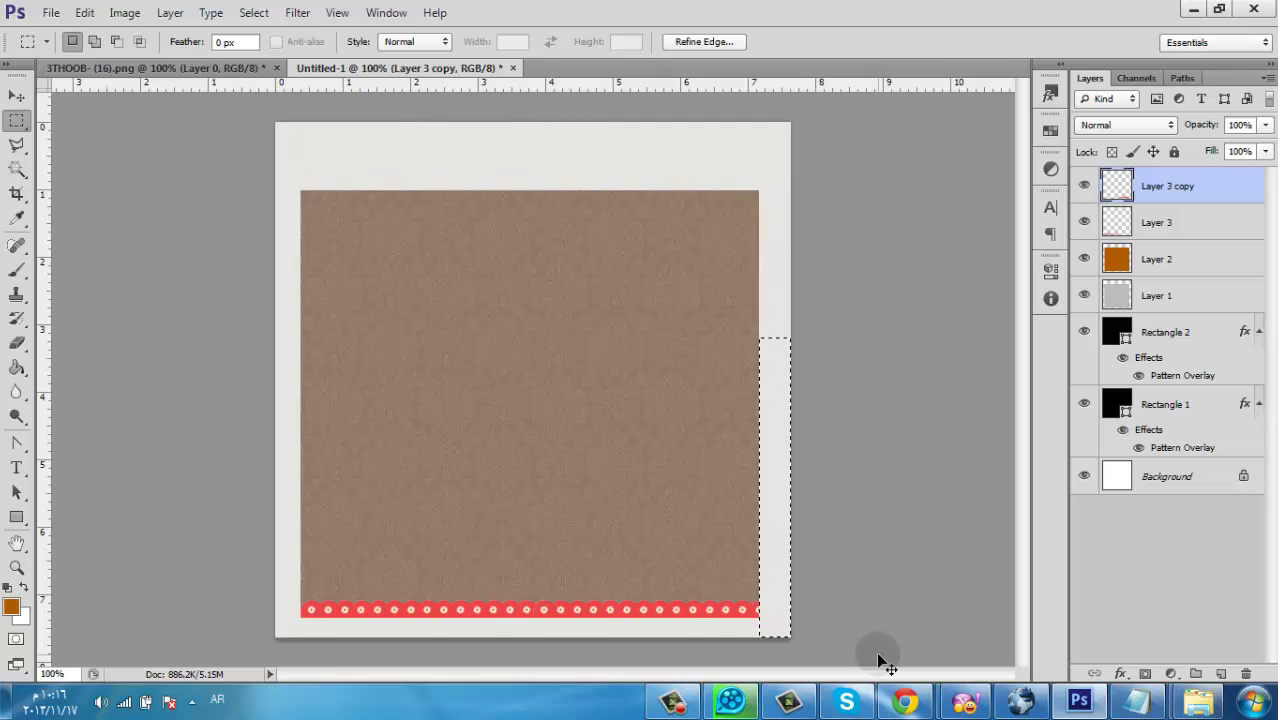
left_click(877, 655)
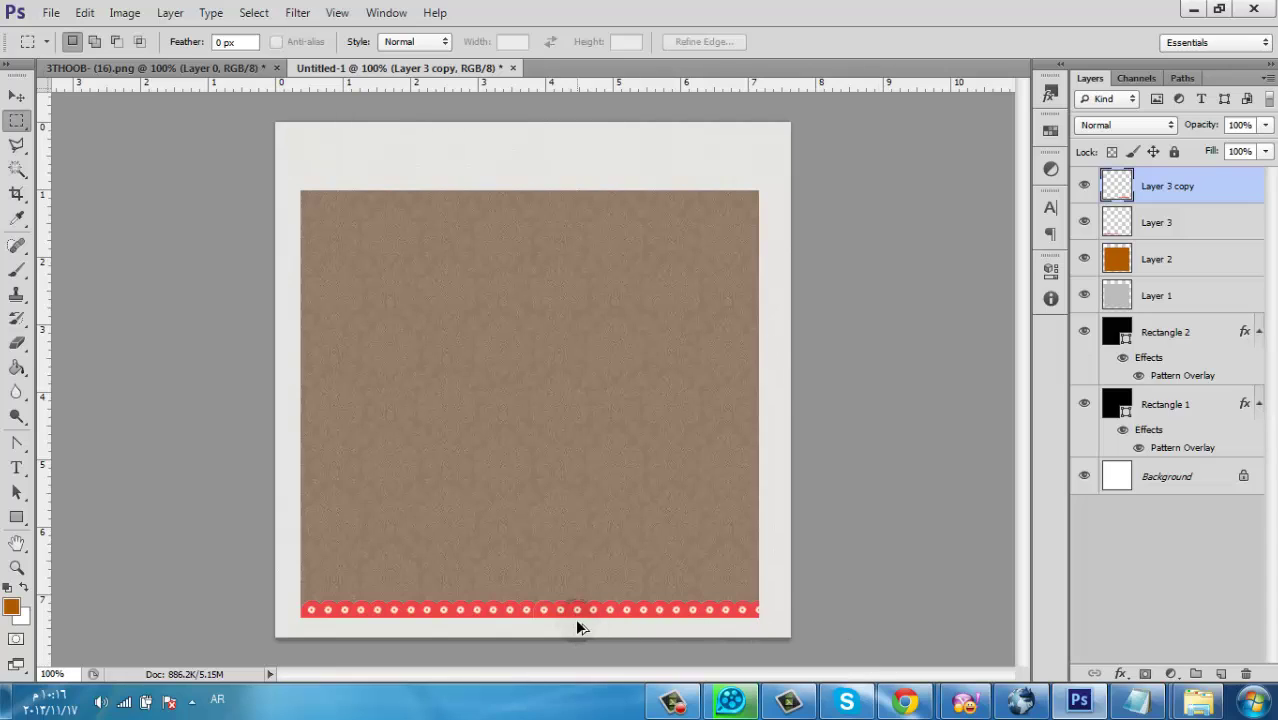
left_click(70, 515)
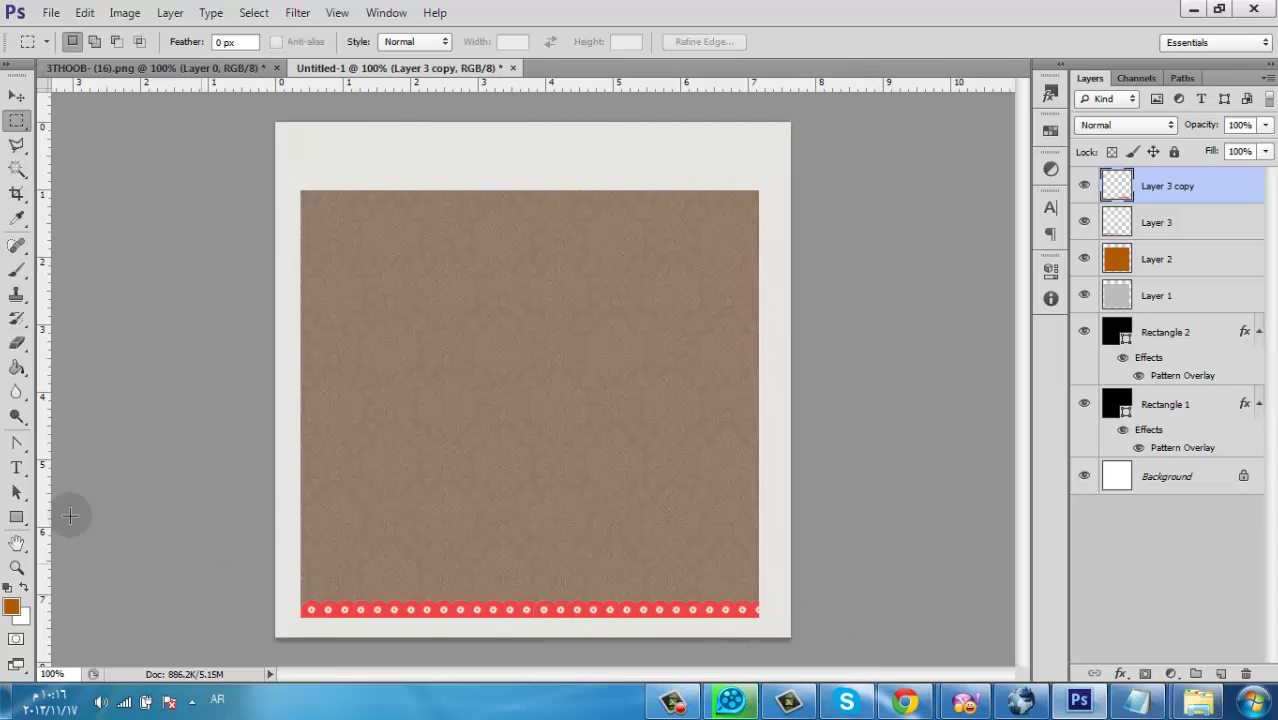
Zoom in on the card's bottom and erase the strip's seam with the Eraser
left_click(16, 343)
right_click(425, 357)
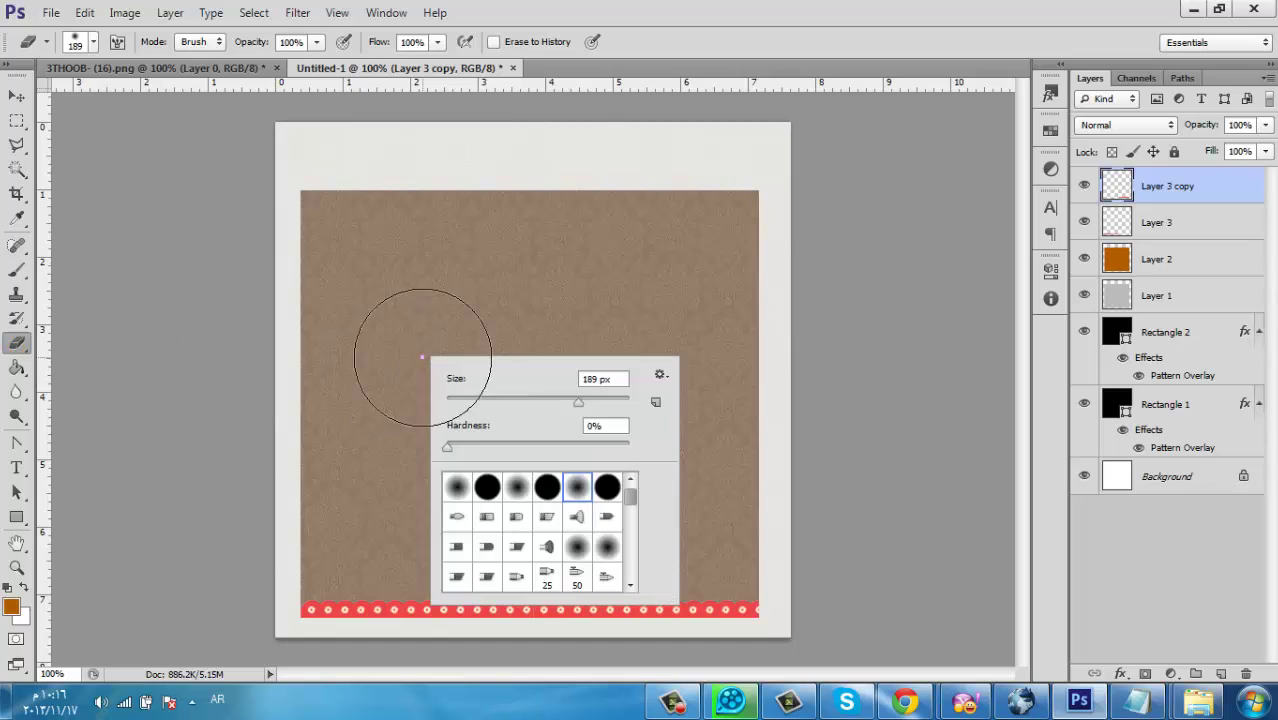
left_click(523, 400)
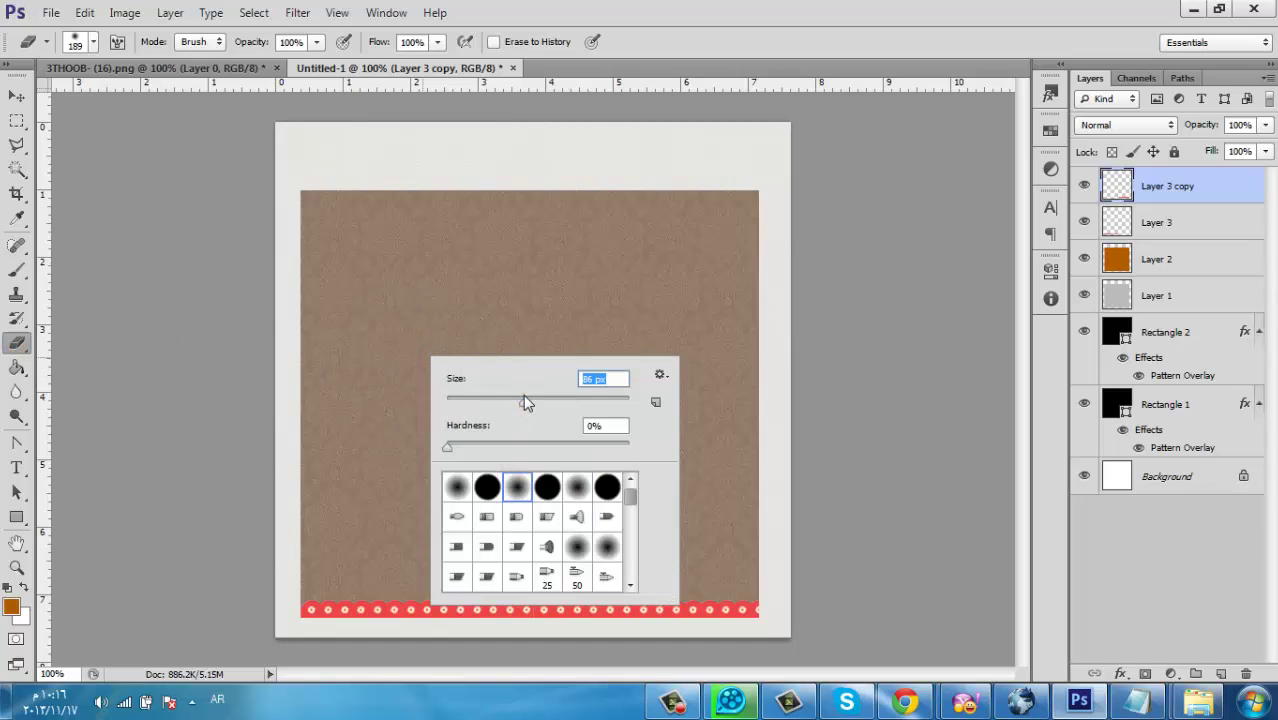
left_click(1140, 195)
left_click(16, 567)
left_click(375, 435)
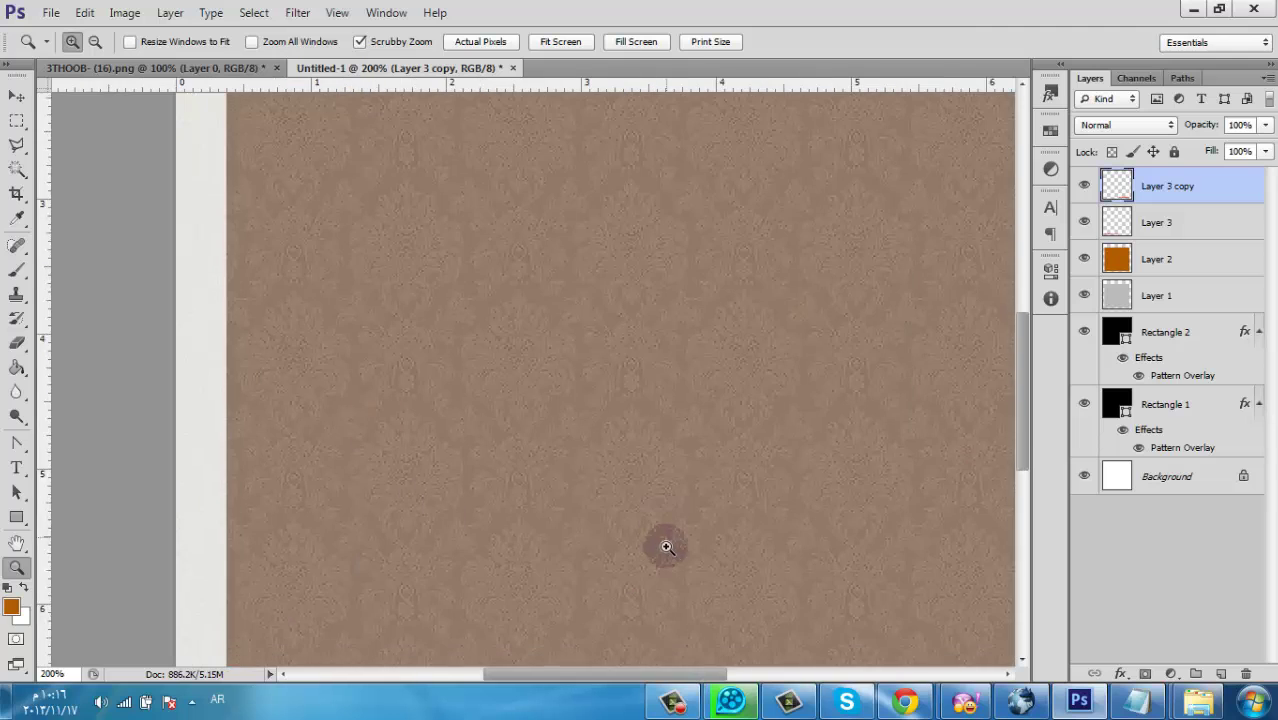
scroll(667, 545, "down", 3)
scroll(657, 647, "down", 2)
left_click_drag(667, 678, 681, 678)
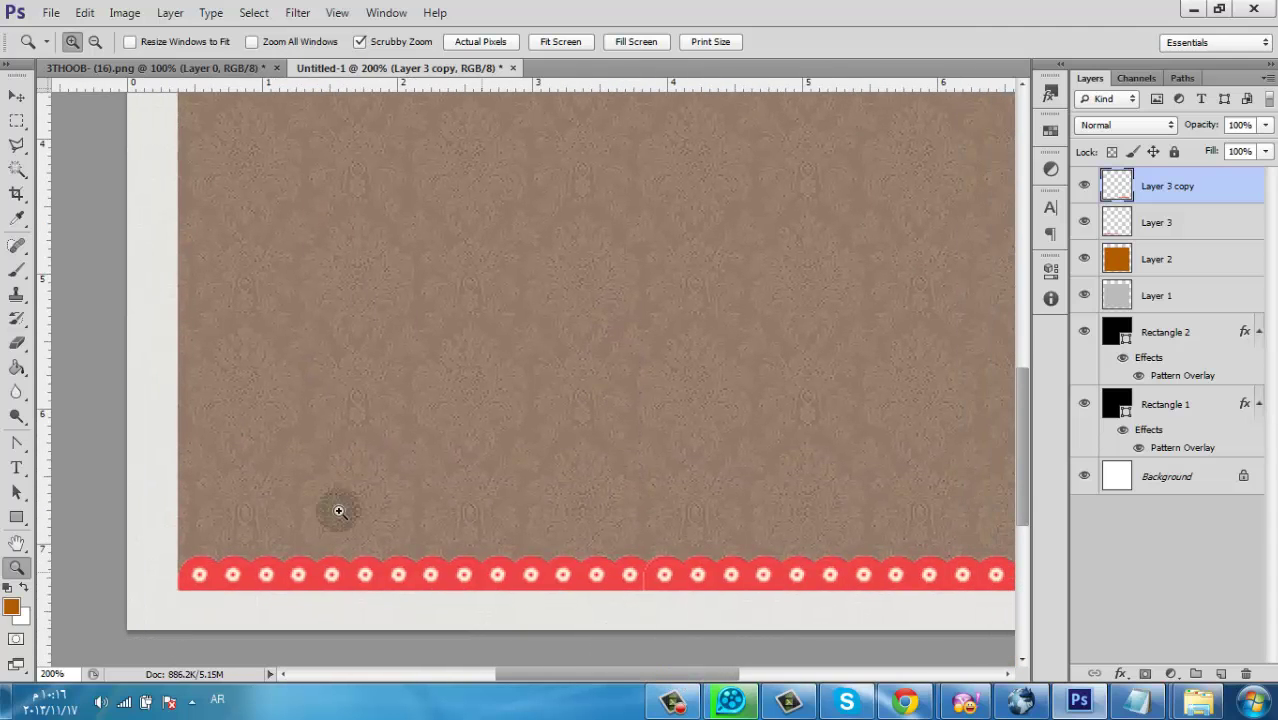
Set the Eraser to 26 px, then zoom back out to the whole card
left_click(16, 343)
right_click(584, 375)
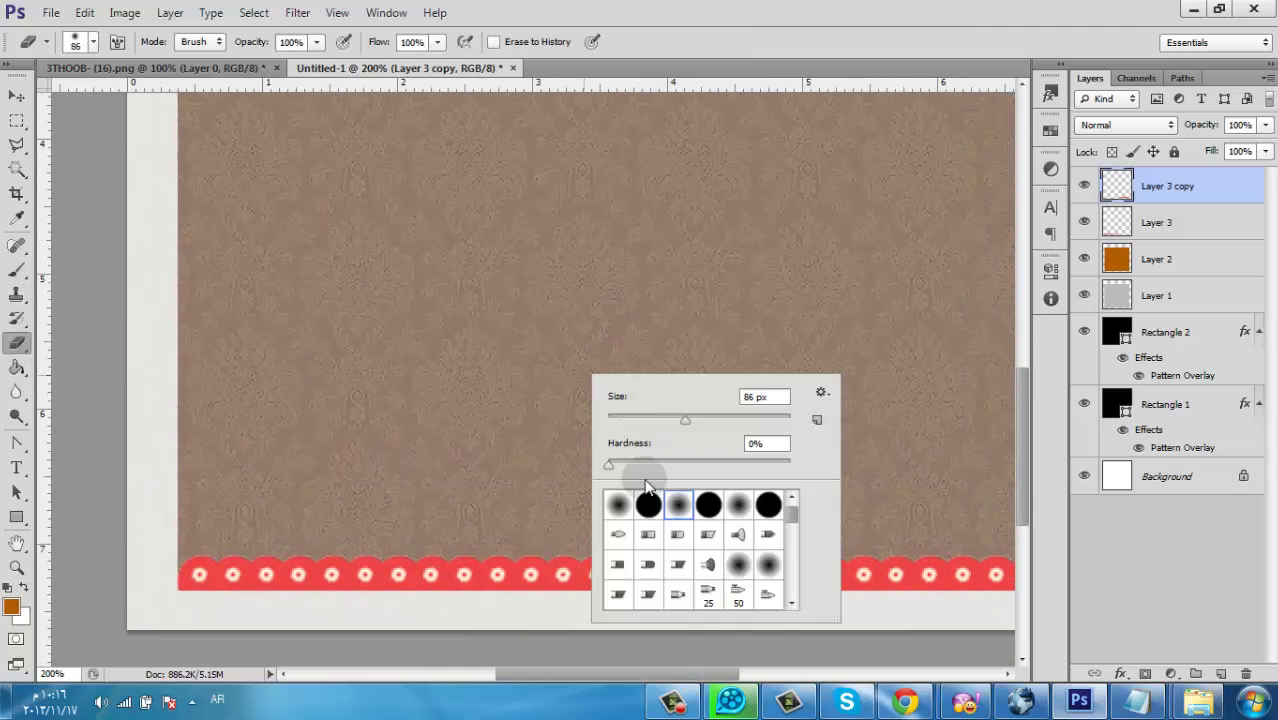
left_click(522, 527)
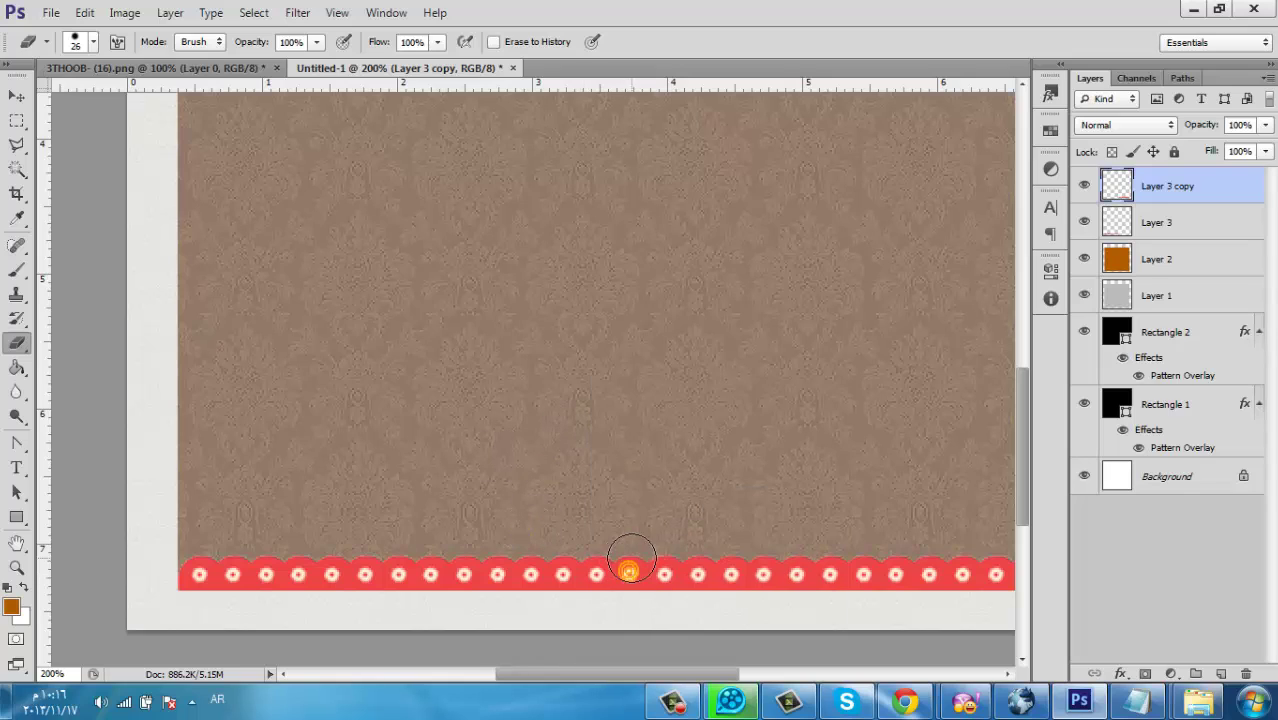
left_click(18, 94)
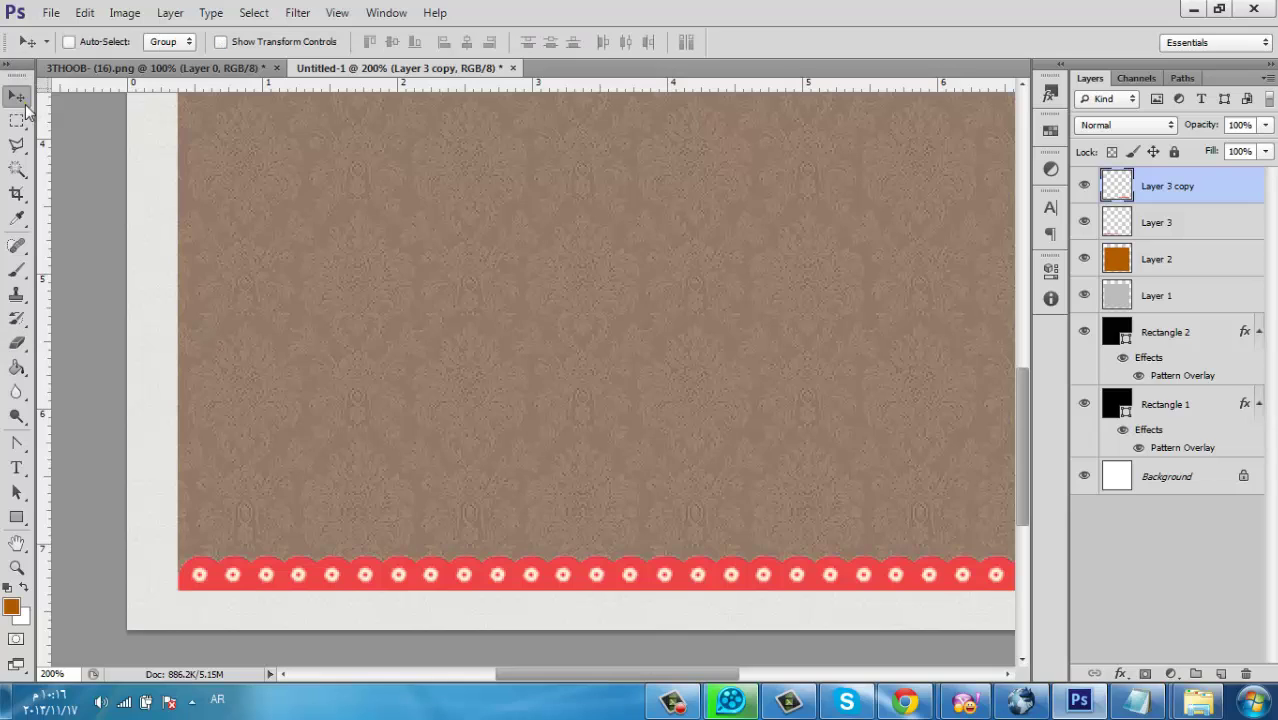
left_click(16, 568)
left_click(299, 405, "alt")
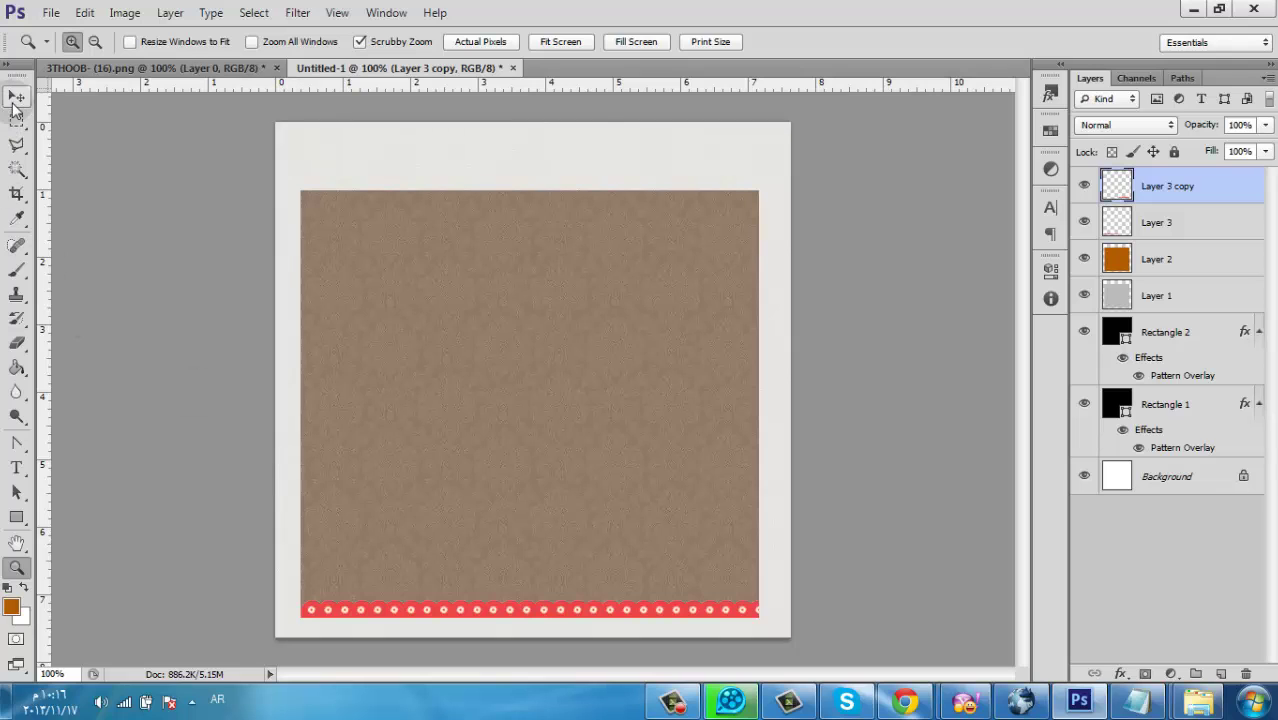
Merge the two red strip layers and set the result to Overlay blending
left_click(16, 98)
left_click(1160, 222, "shift")
right_click(1168, 203)
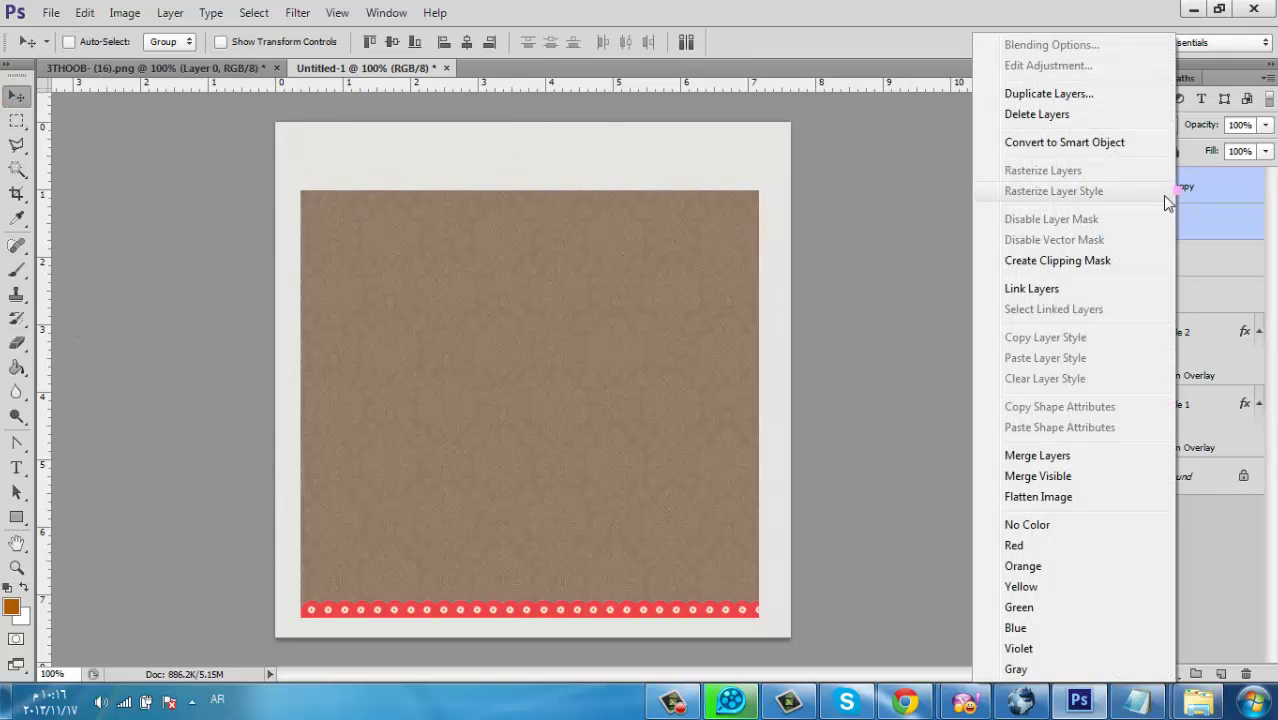
left_click(1050, 455)
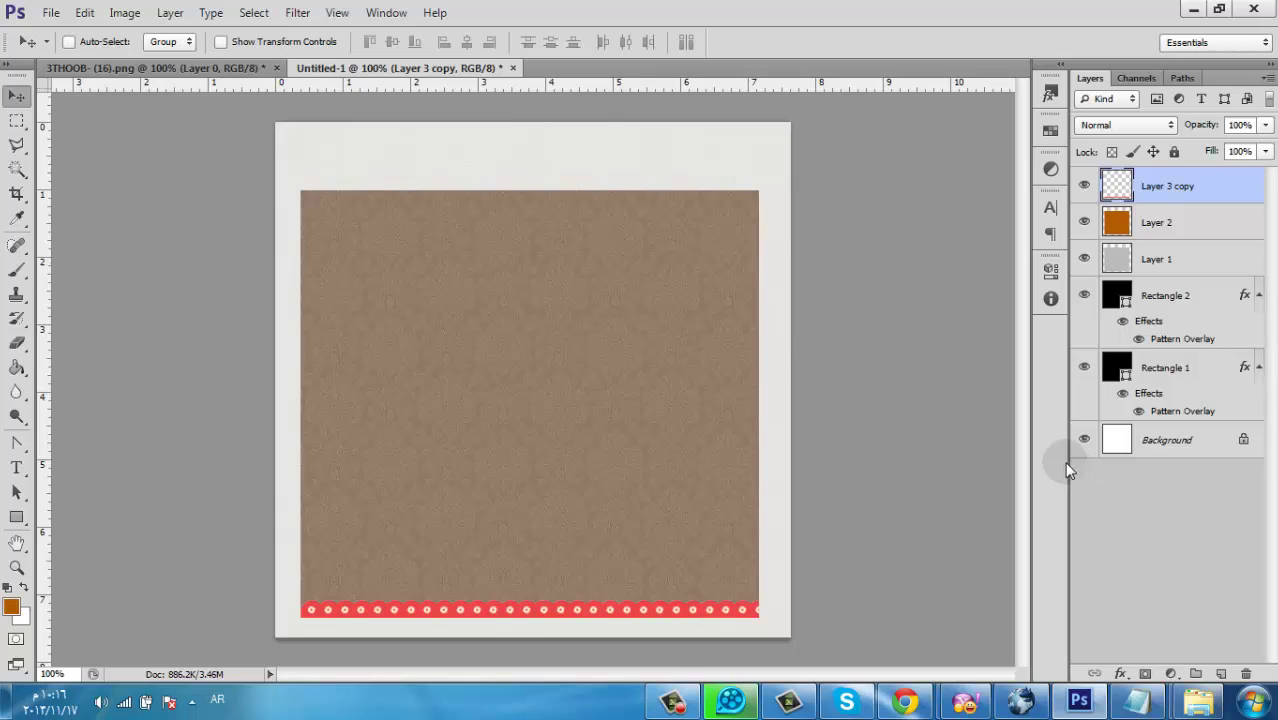
left_click(1110, 125)
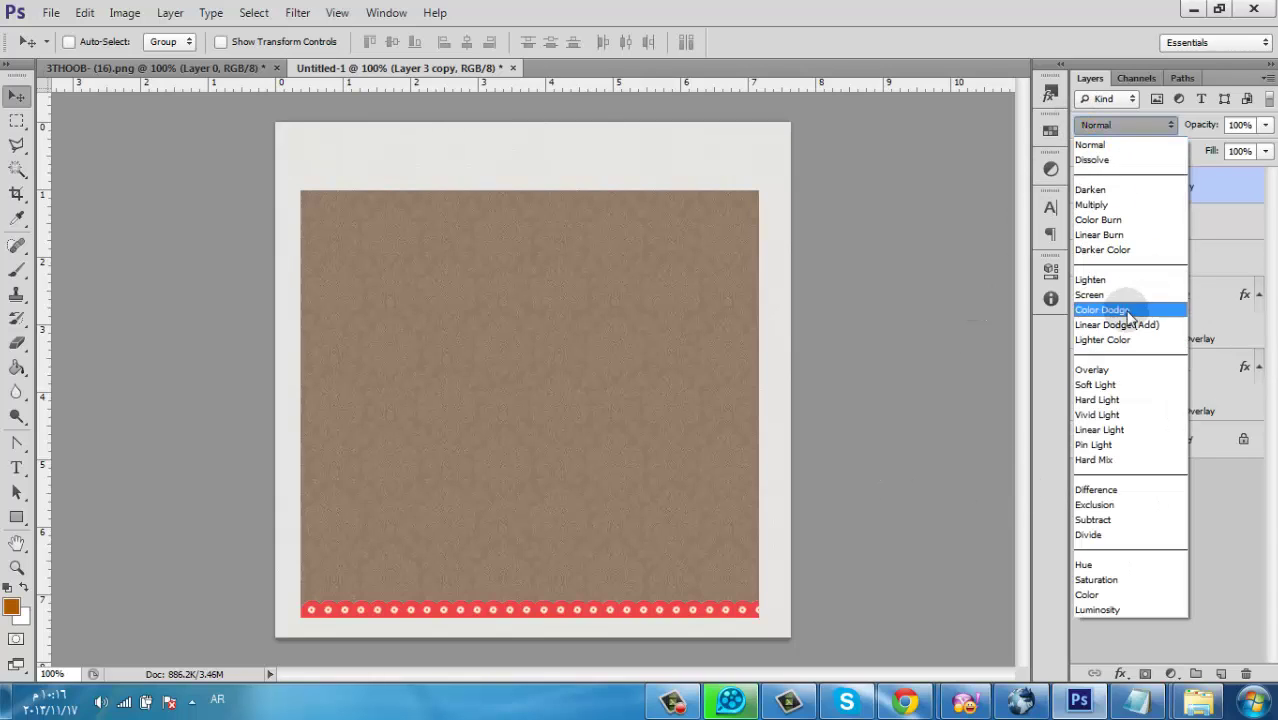
left_click(1100, 369)
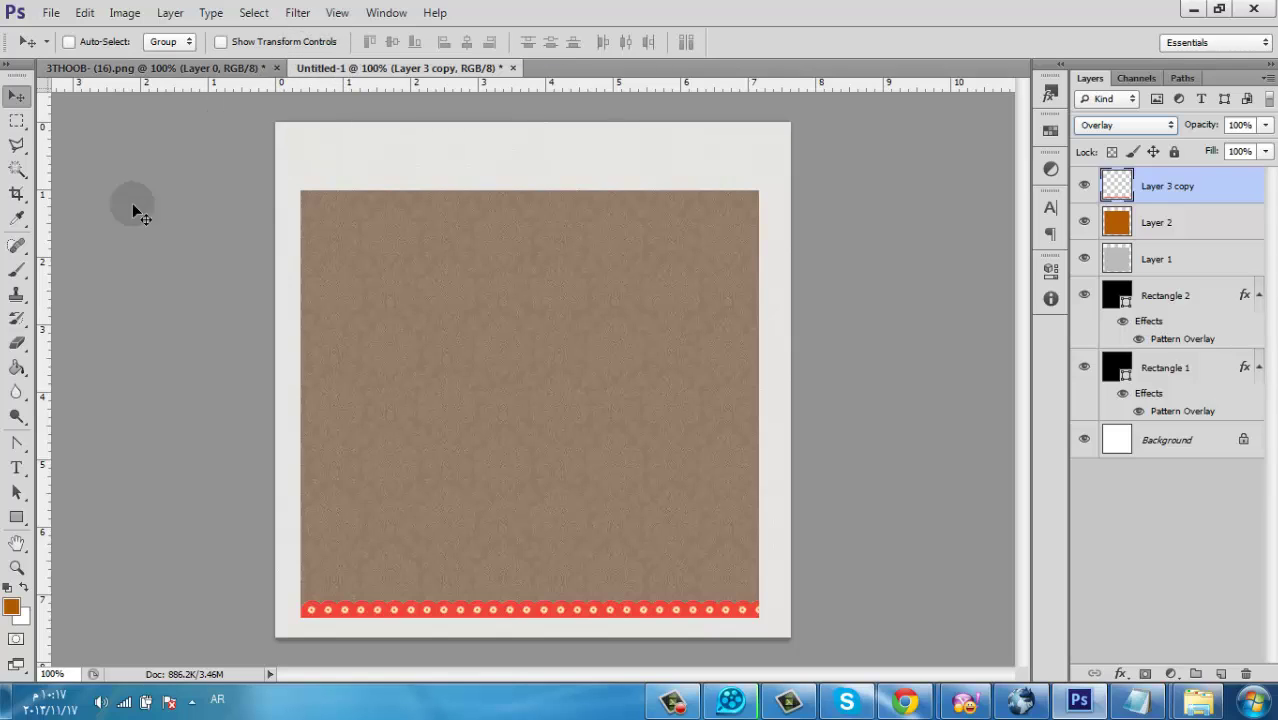
Merge the brown Layer 2, Layer 1 and Rectangle 2 into one Layer 2
left_click(16, 517)
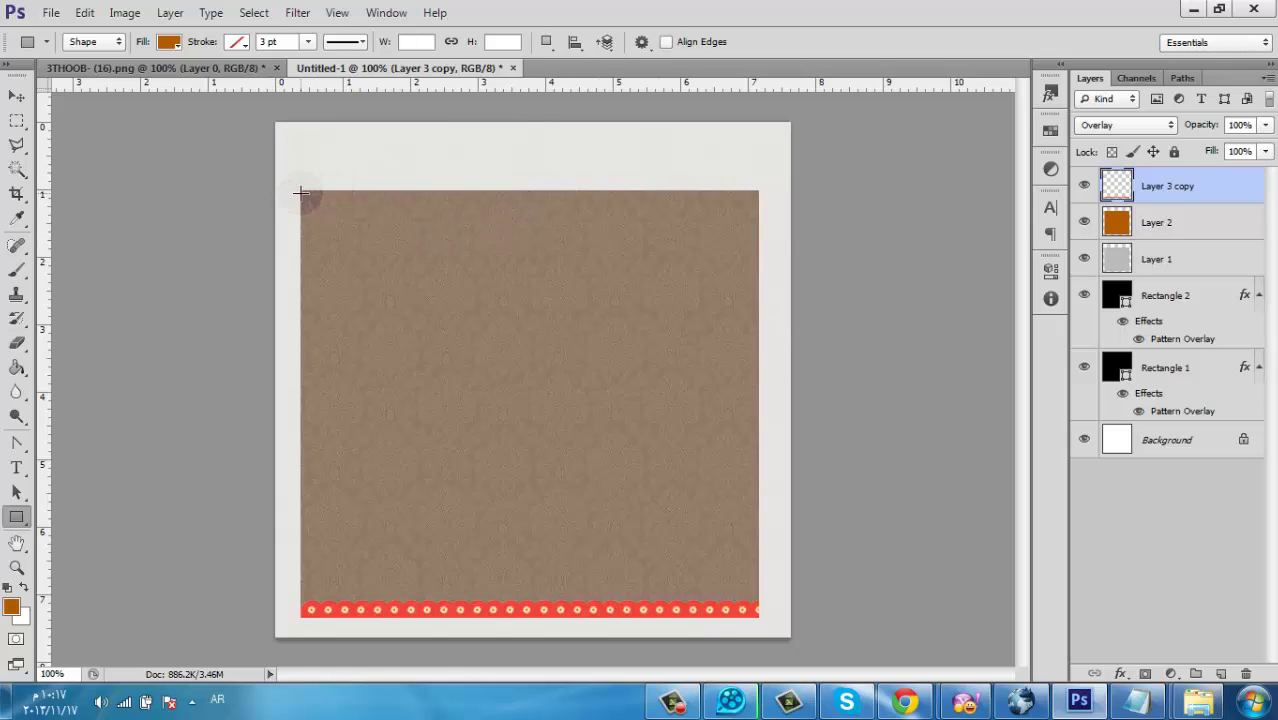
left_click(1180, 232)
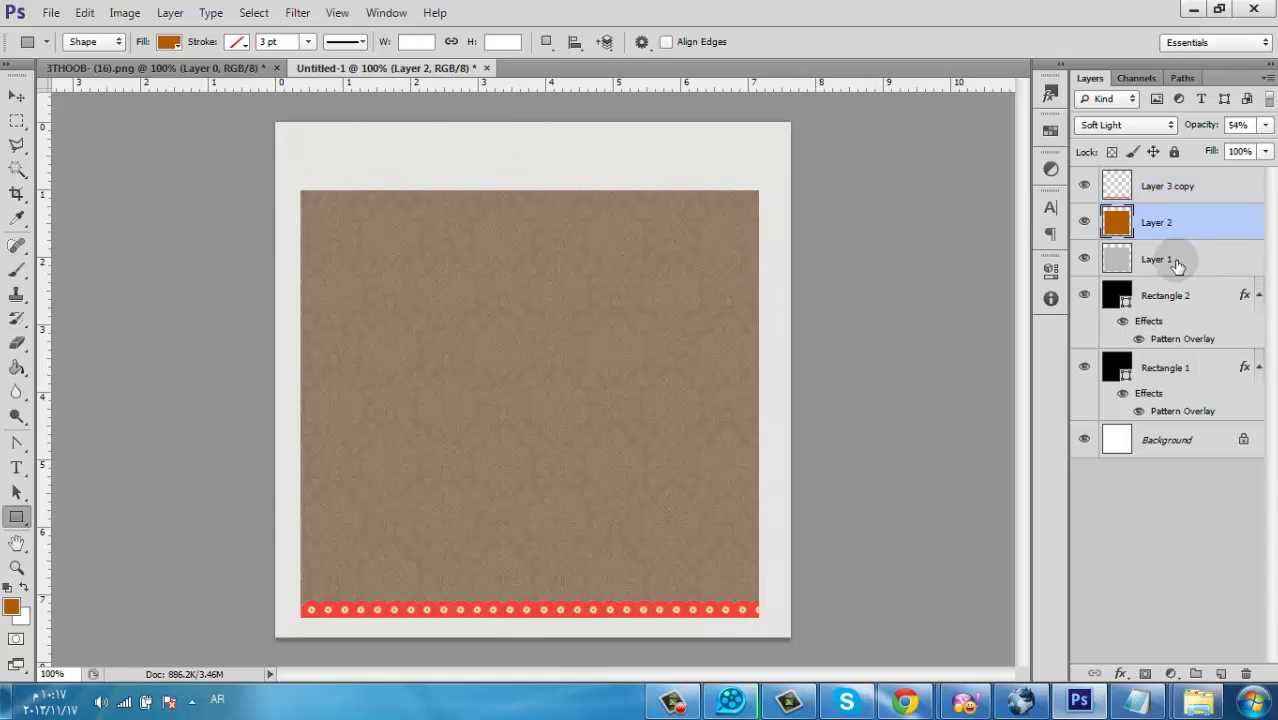
left_click(1178, 262, "shift")
left_click(1175, 292, "shift")
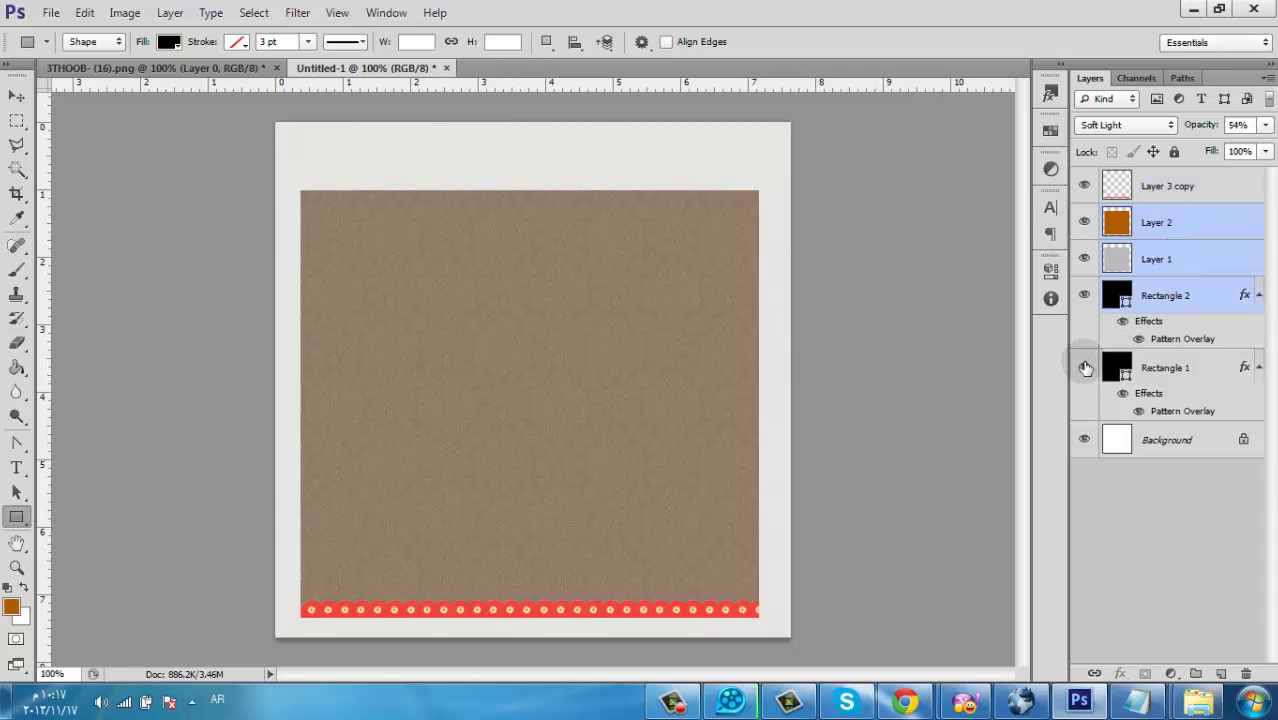
right_click(1160, 290)
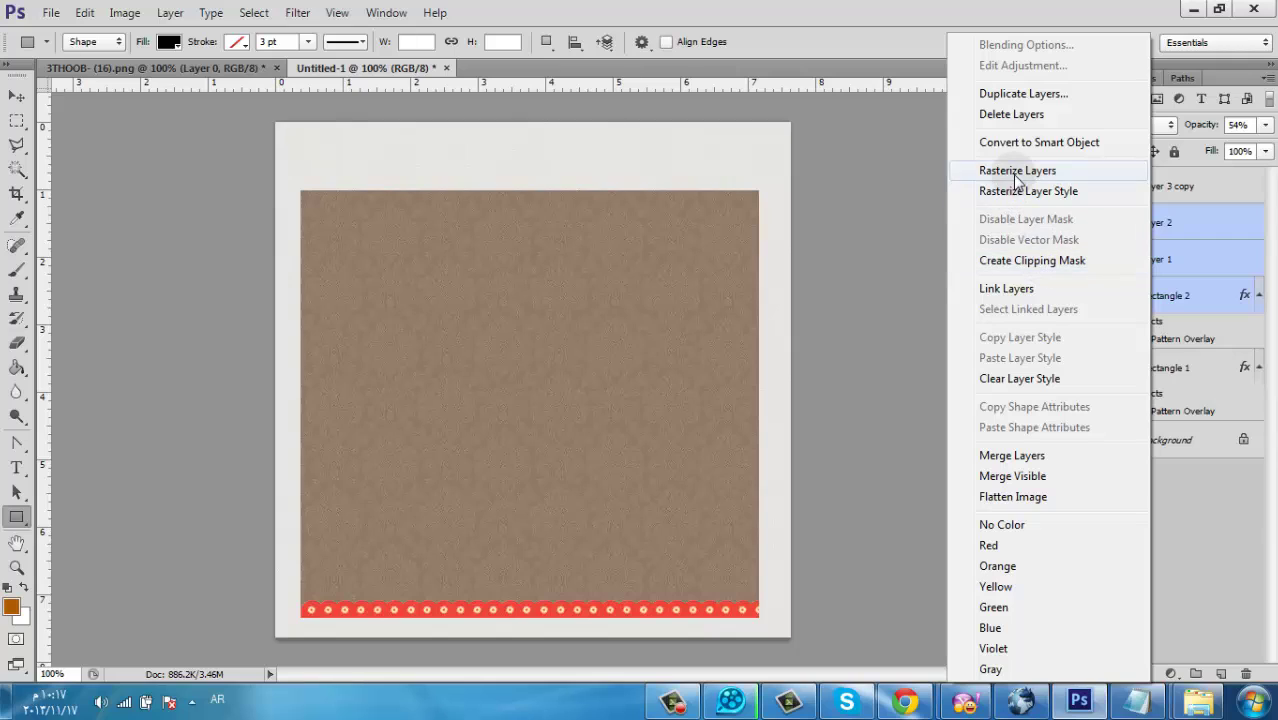
left_click(1005, 456)
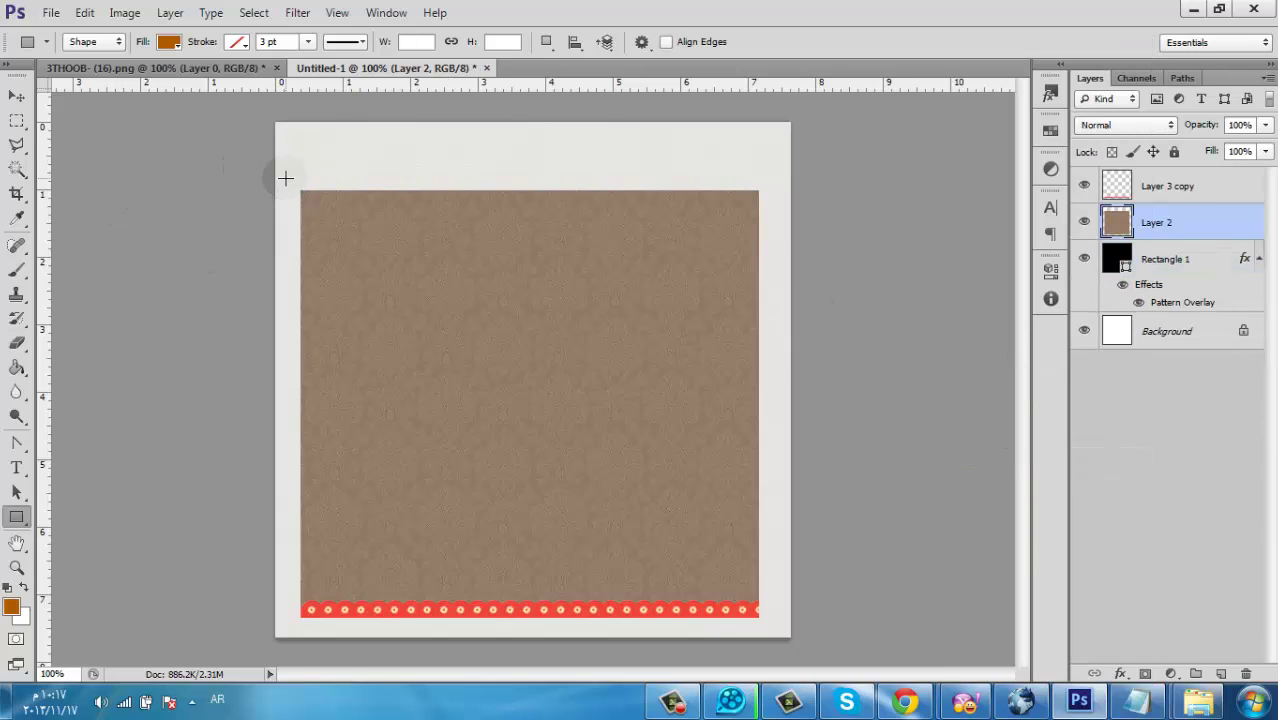
Draw a bar across the top of the panel and clip it to Layer 2
mouse_move(290, 180)
left_mouse_down()
mouse_move(778, 261)
mouse_move(783, 249)
mouse_move(784, 263)
left_mouse_up()
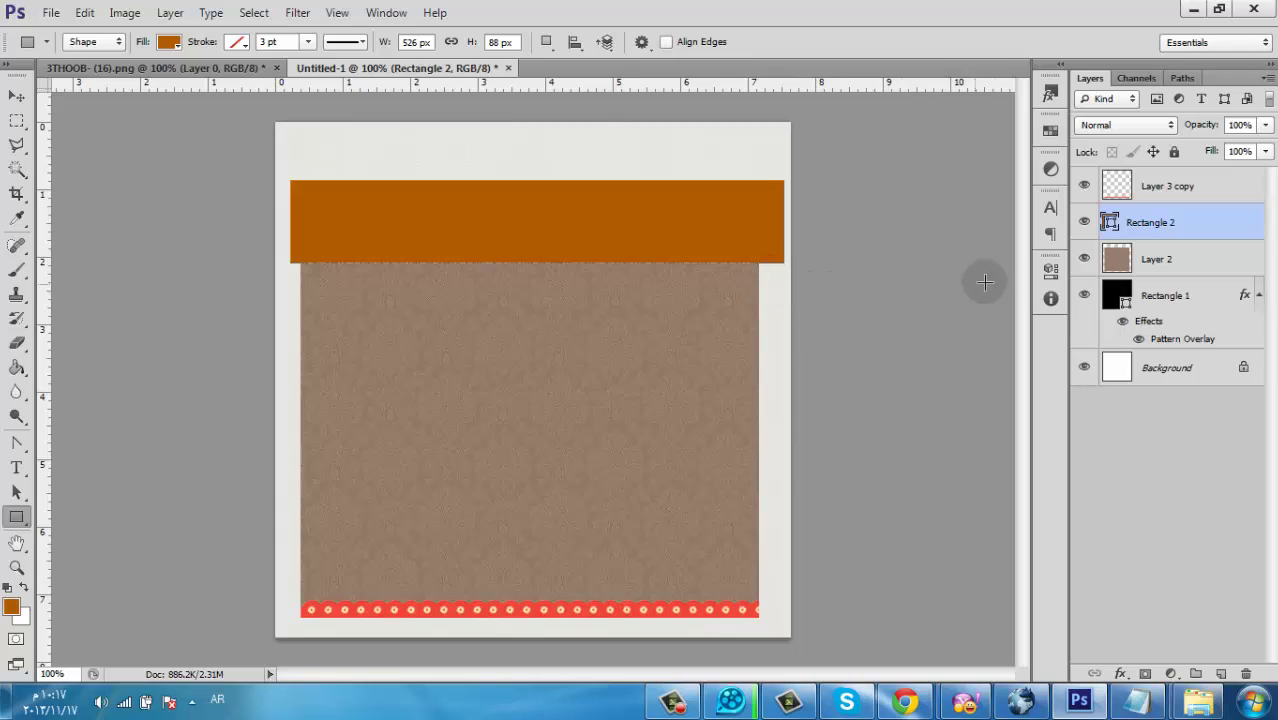
right_click(1133, 226)
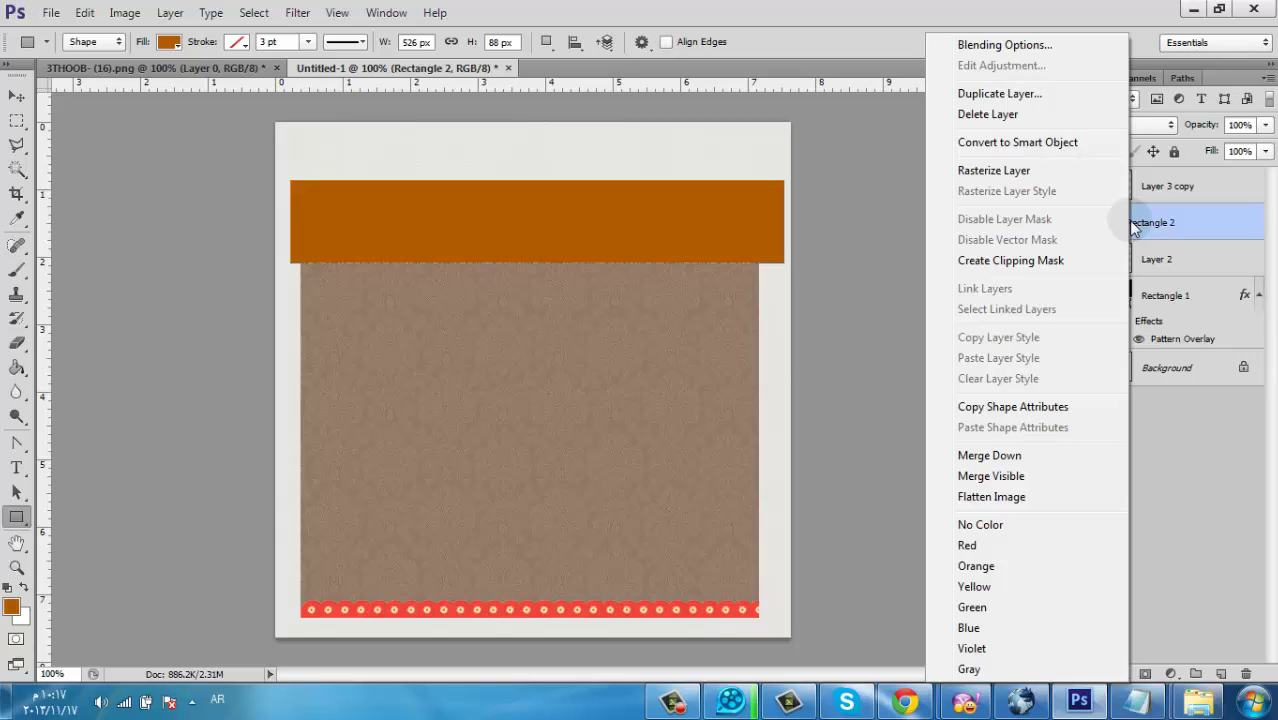
left_click(1167, 222)
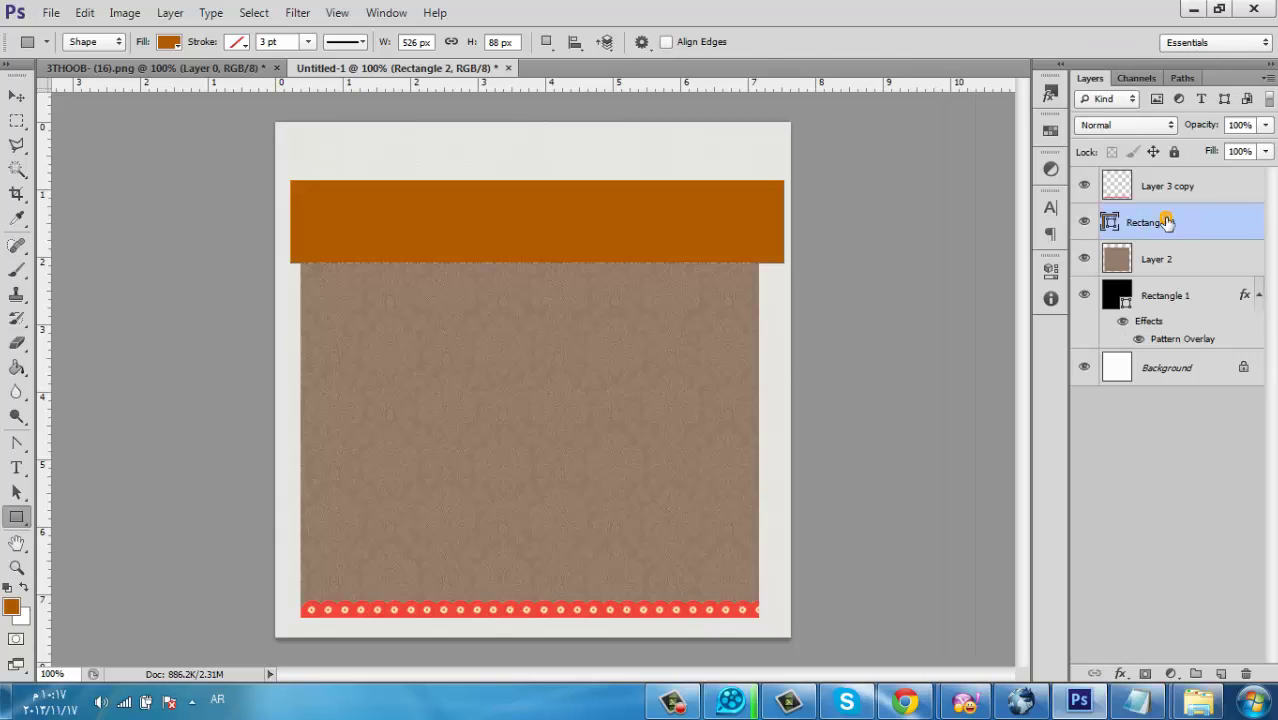
left_click_drag(1167, 222, 1161, 235)
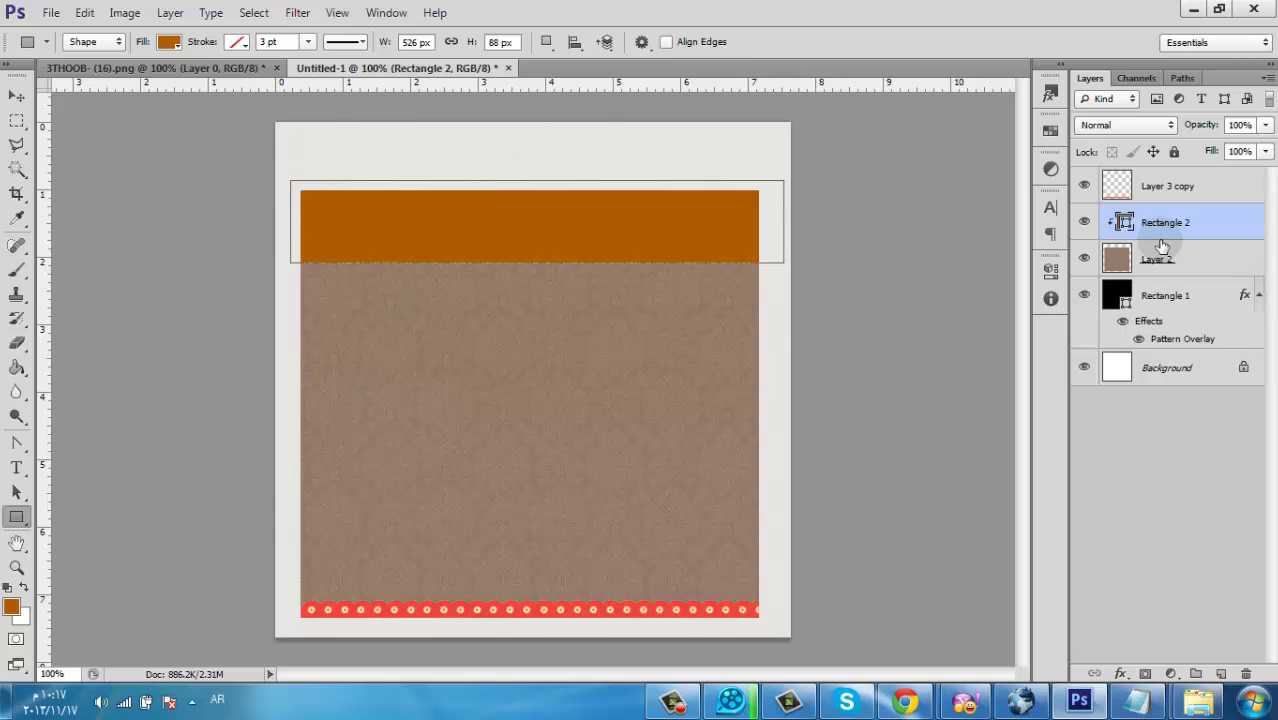
Give the top bar a pale pink geometric Pattern Overlay
double_click(1245, 222)
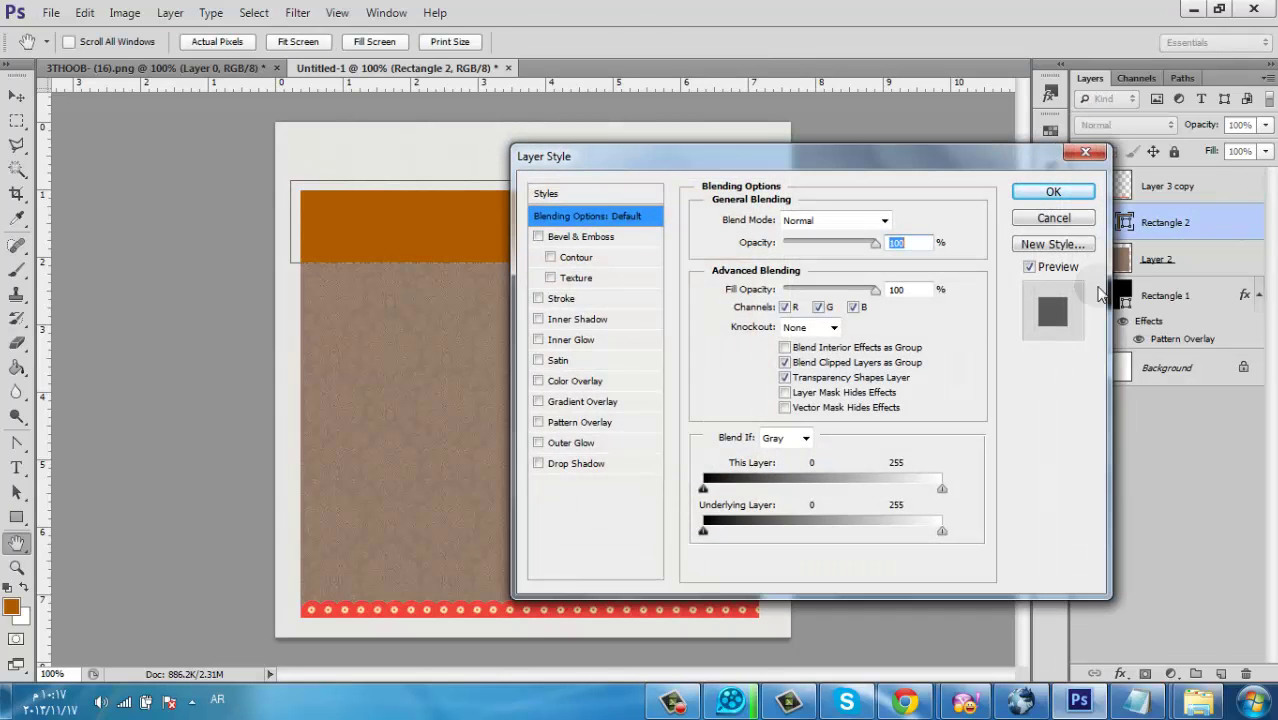
left_click(583, 424)
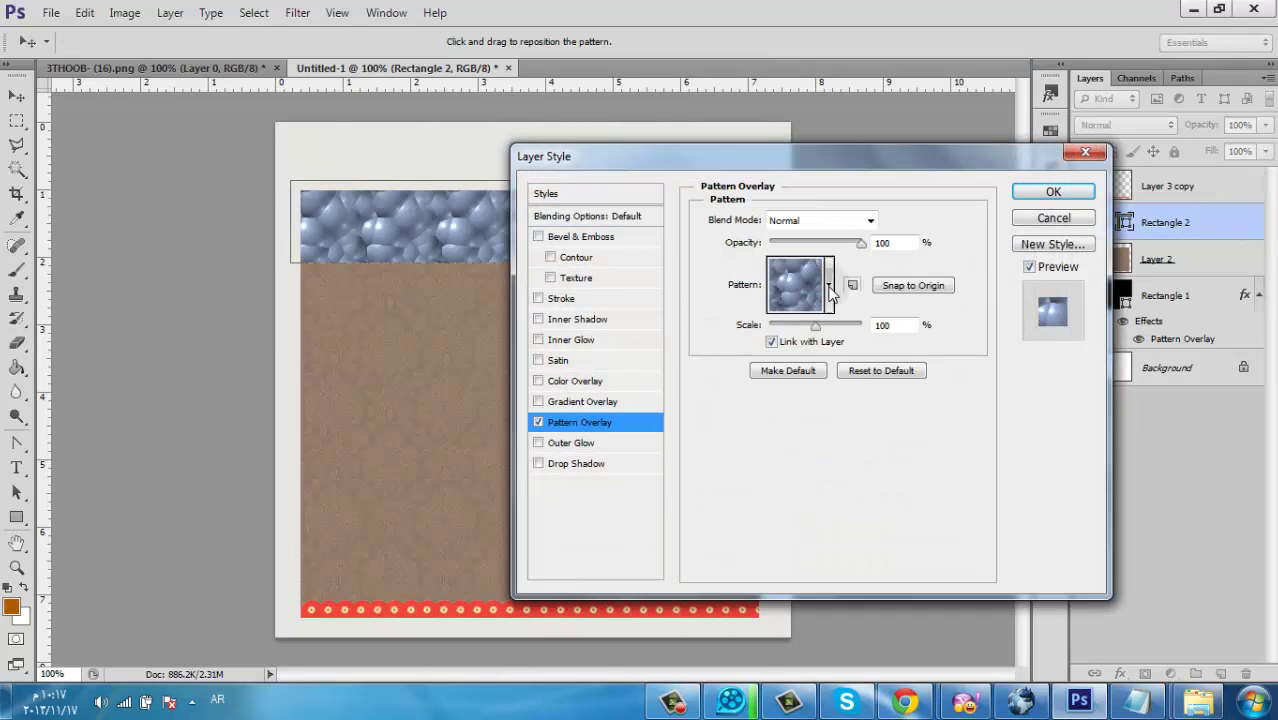
left_click(828, 300)
left_click(768, 351)
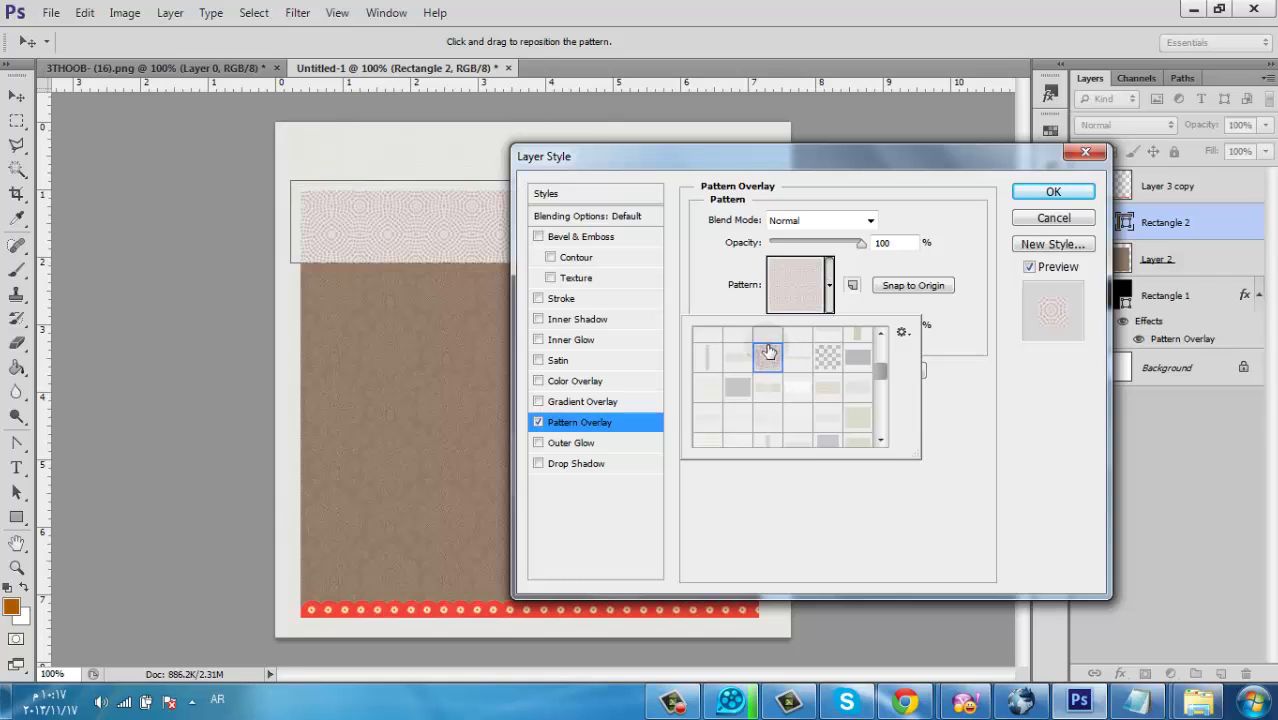
left_click(1053, 191)
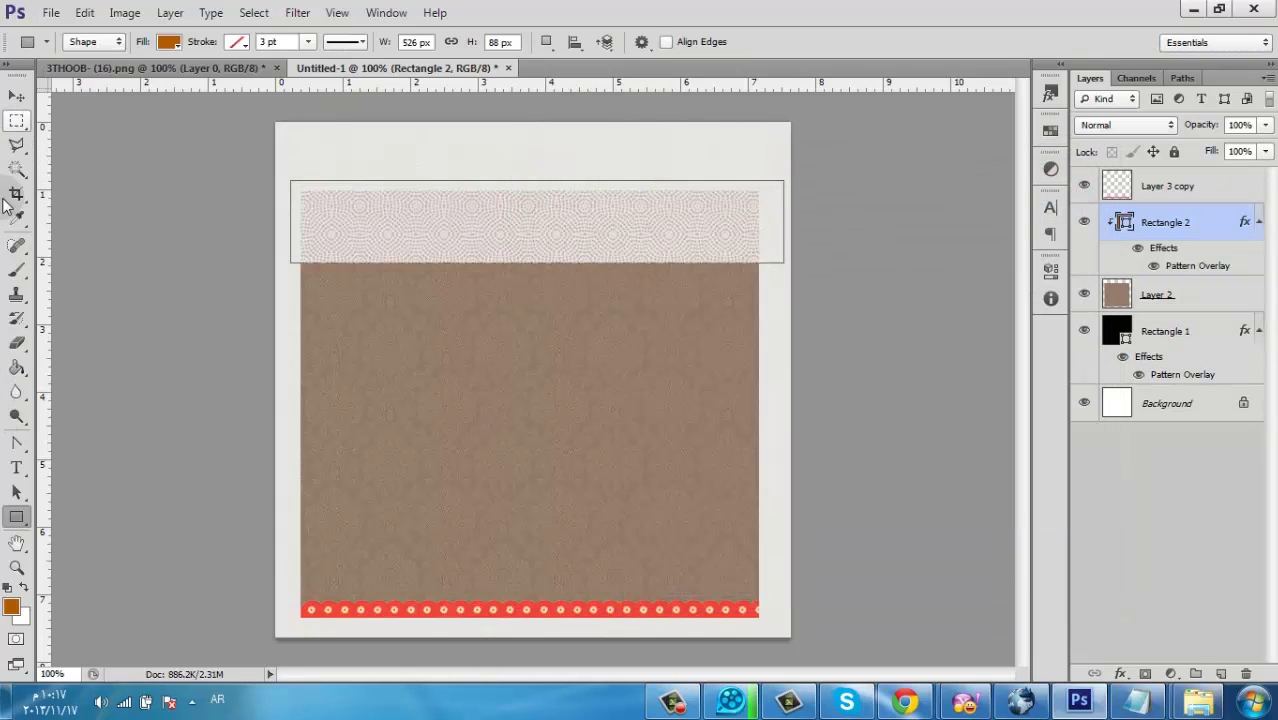
Draw a thin clipped bar along the top edge and nudge the pink strip up
left_click_drag(280, 173, 788, 212)
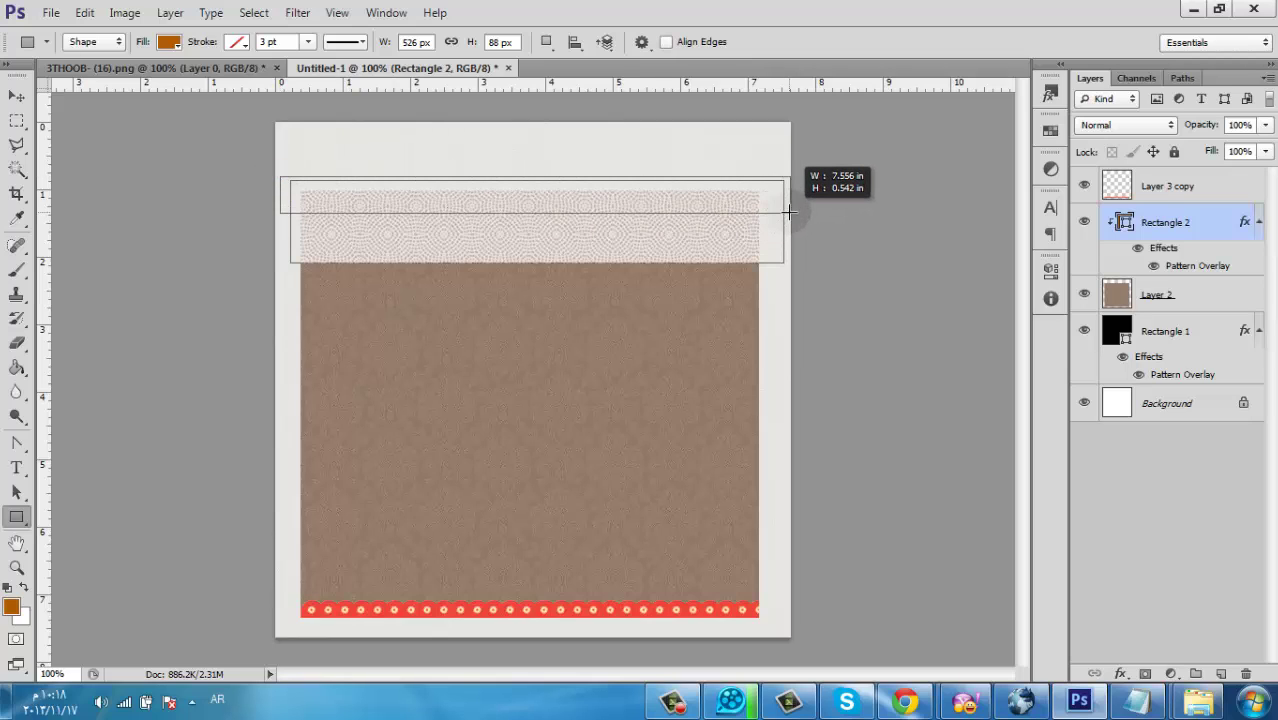
left_click_drag(788, 212, 791, 206)
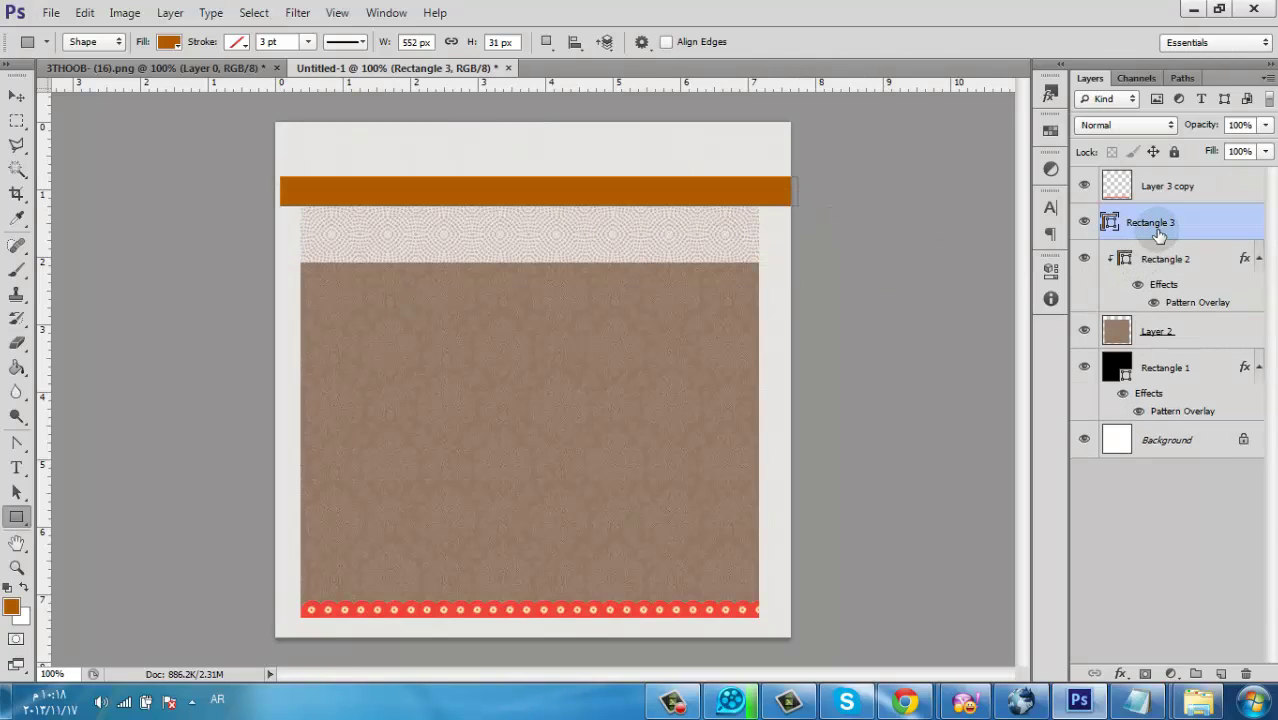
key("ctrl+alt+g")
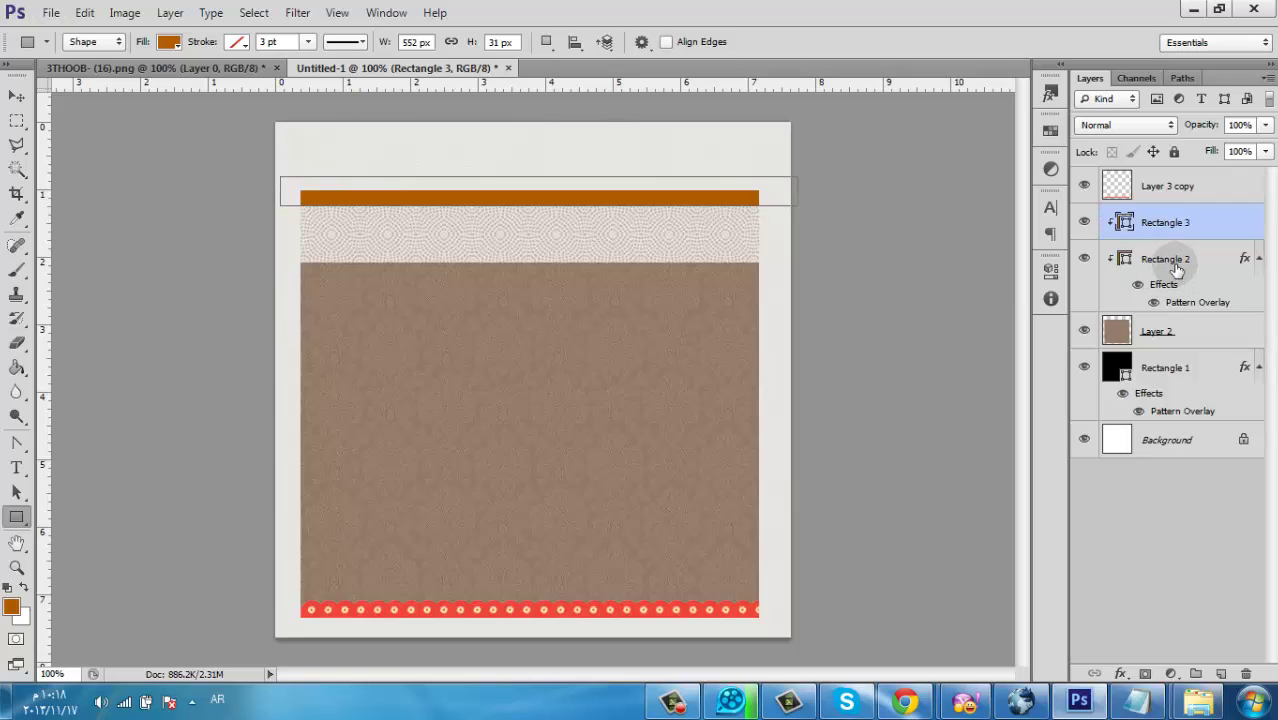
left_click(1170, 262)
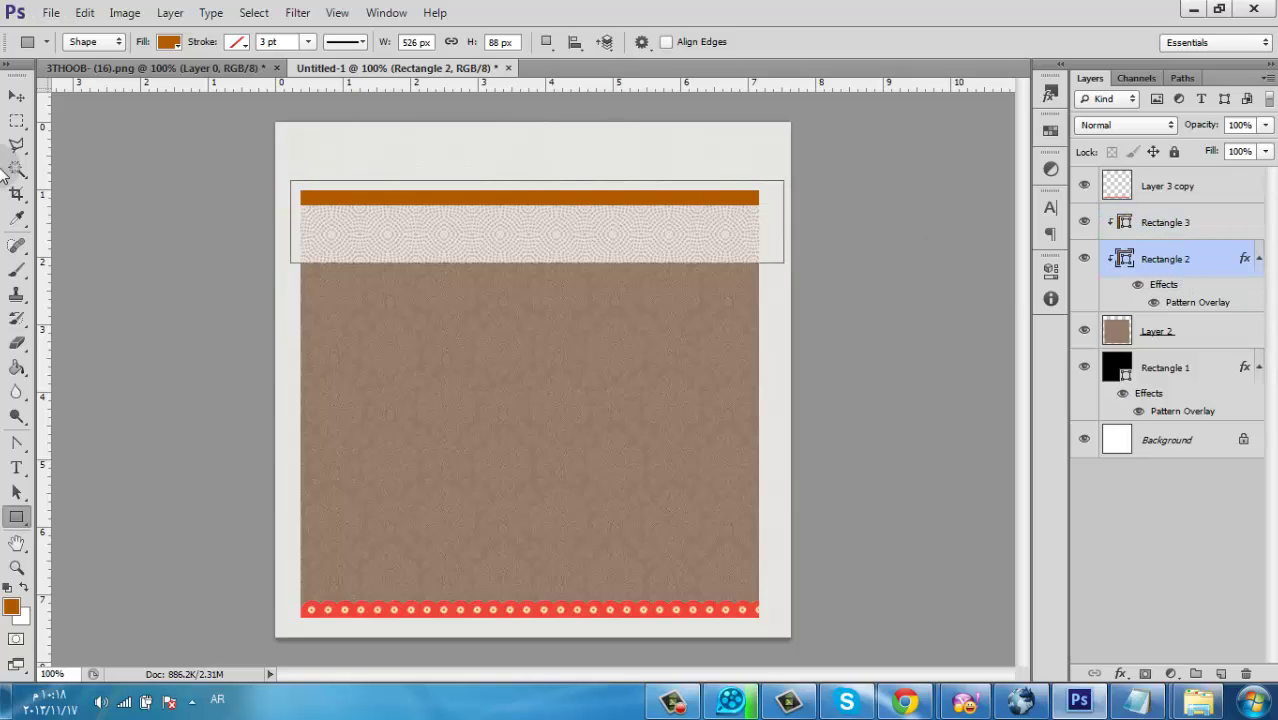
left_click(16, 96)
key("Up")
key("Up")
key("Up")
key("Up")
key("Up")
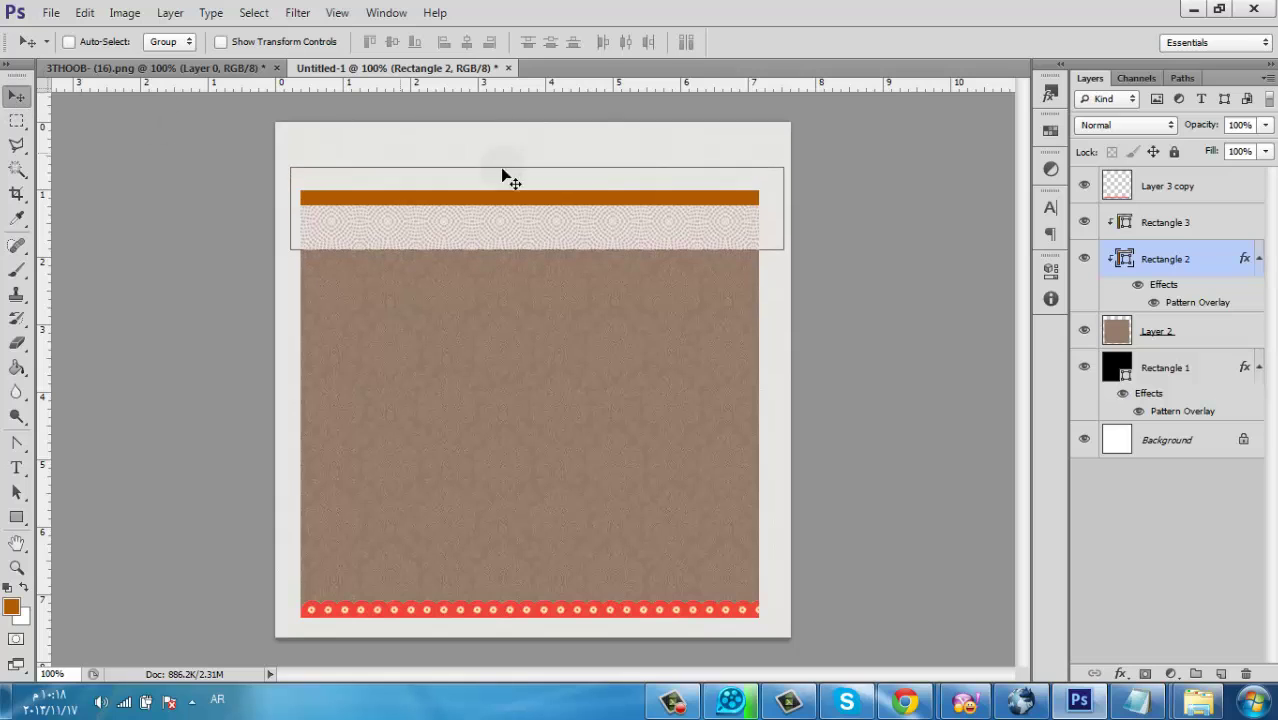
Give the thin bar a maroon striped Pattern Overlay, then return to the sticker sheet
left_click(1180, 224)
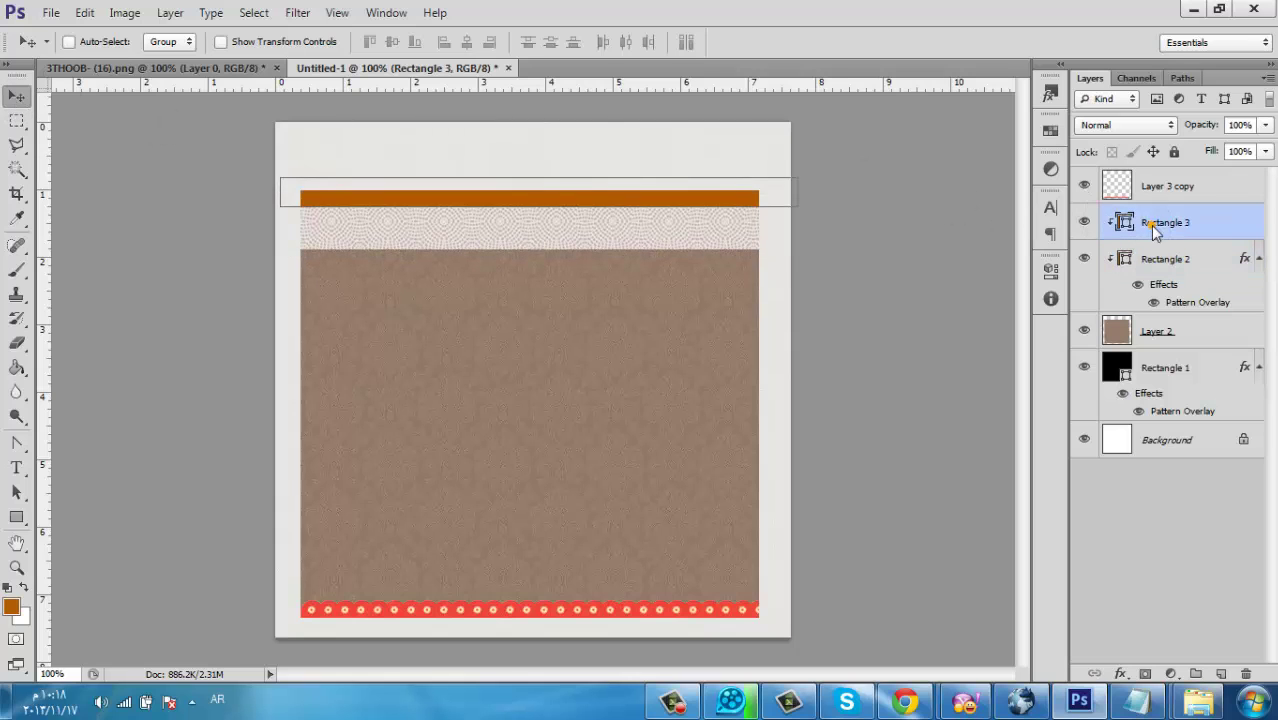
double_click(1210, 222)
left_click(578, 422)
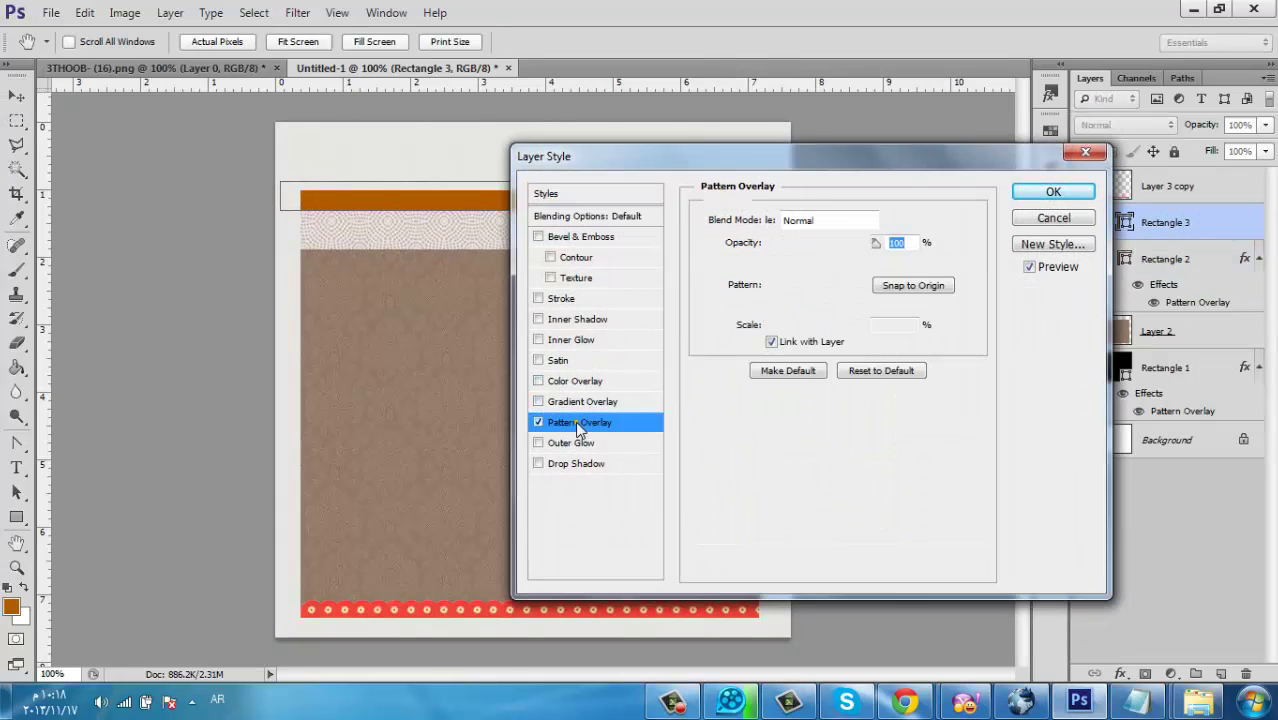
left_click(829, 285)
scroll(818, 391, "down", 2)
scroll(818, 391, "up", 2)
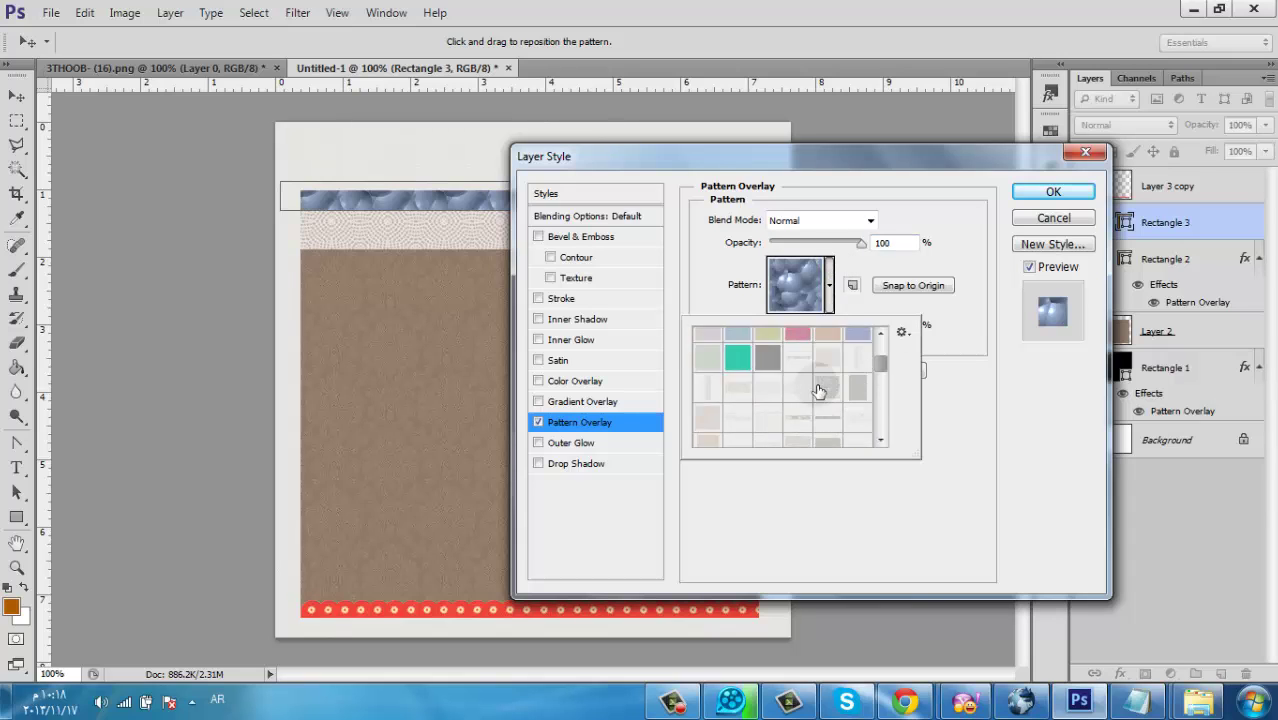
scroll(818, 391, "up", 2)
scroll(830, 385, "up", 2)
scroll(840, 377, "up", 1)
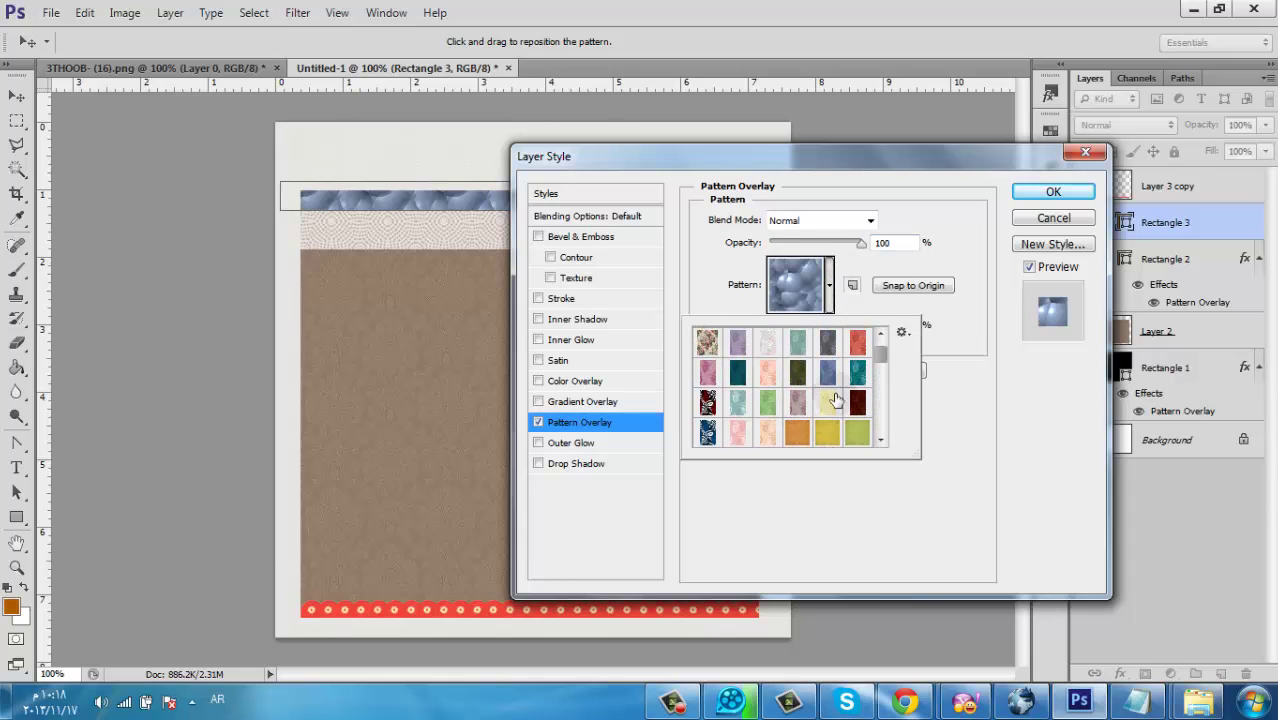
left_click(797, 401)
left_click(1062, 194)
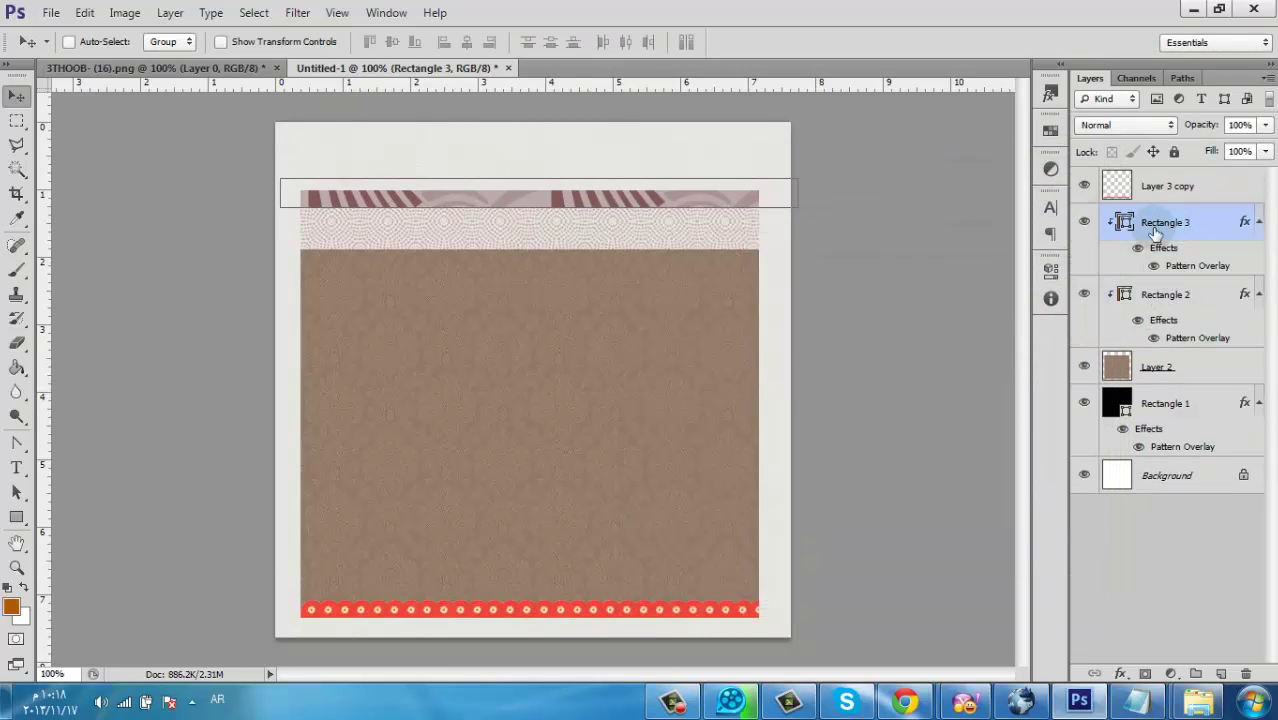
left_click(150, 67)
Marquee-select the left half of the yellow bracket label at 300% zoom and drag it onto the Untitled-1 card
left_click(16, 120)
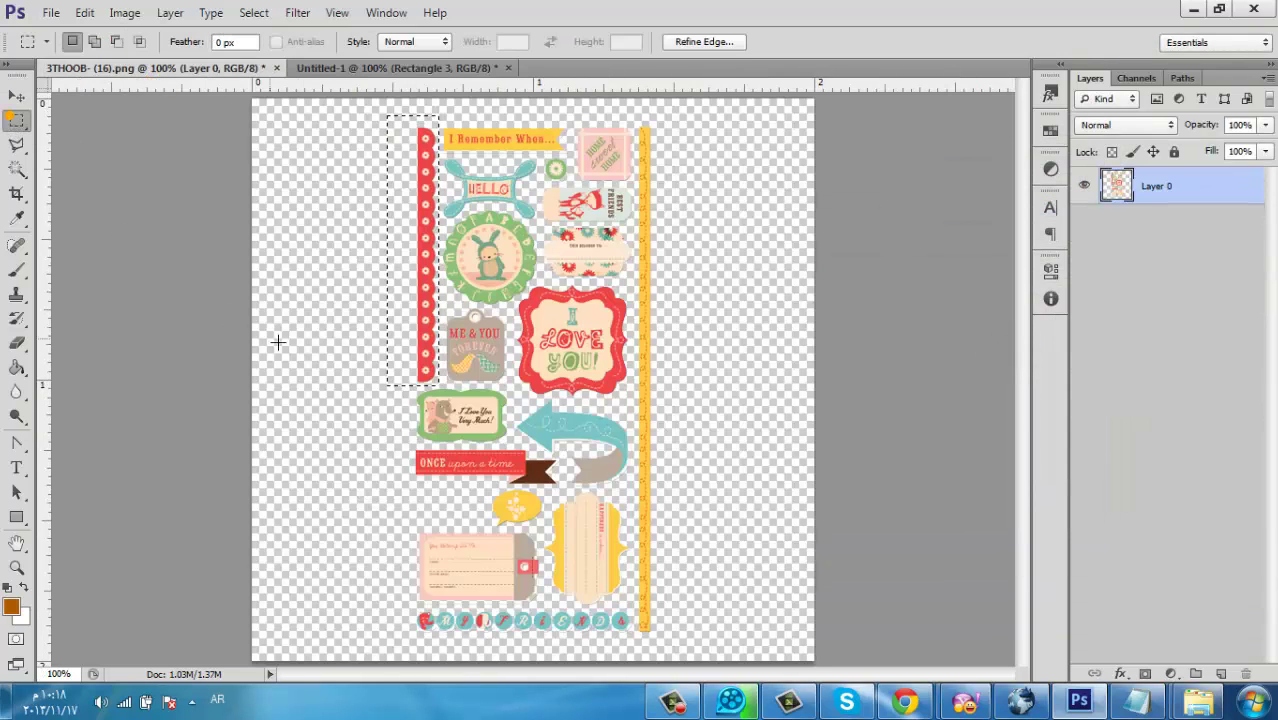
key("ctrl+plus")
key("ctrl+plus")
scroll(770, 571, "down", 2)
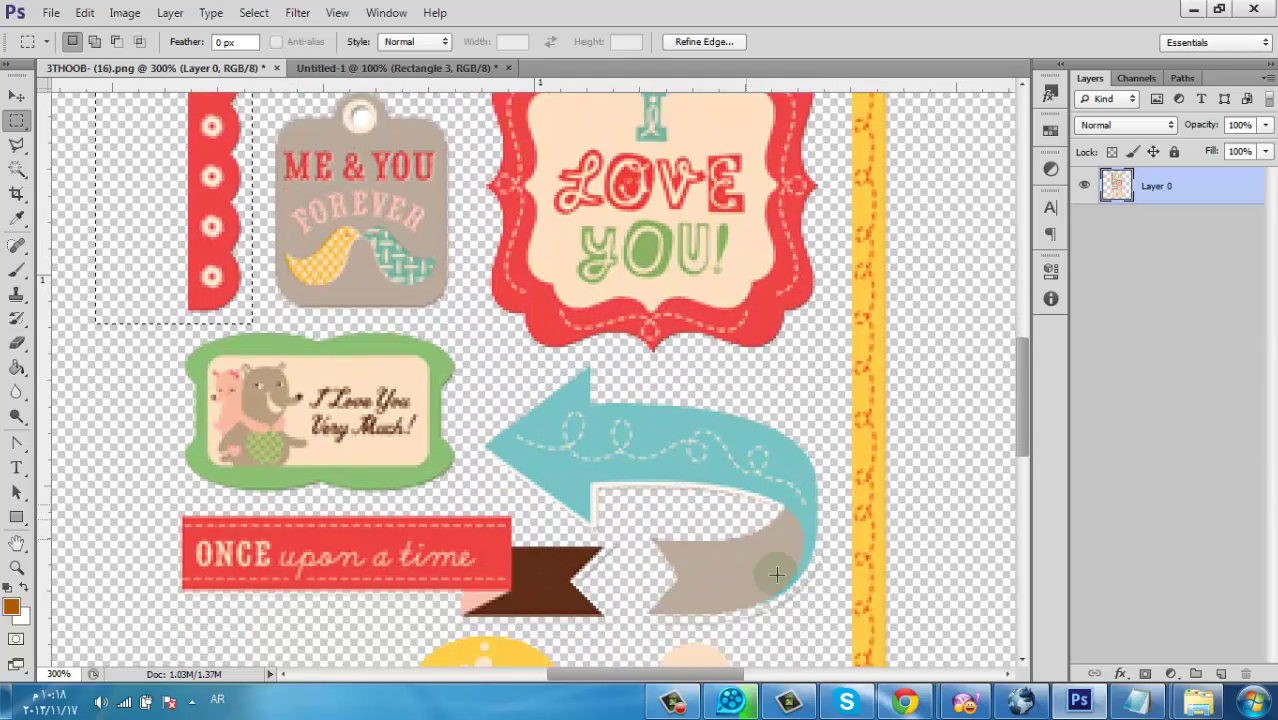
scroll(796, 566, "down", 3)
scroll(796, 566, "down", 2)
scroll(755, 556, "down", 1)
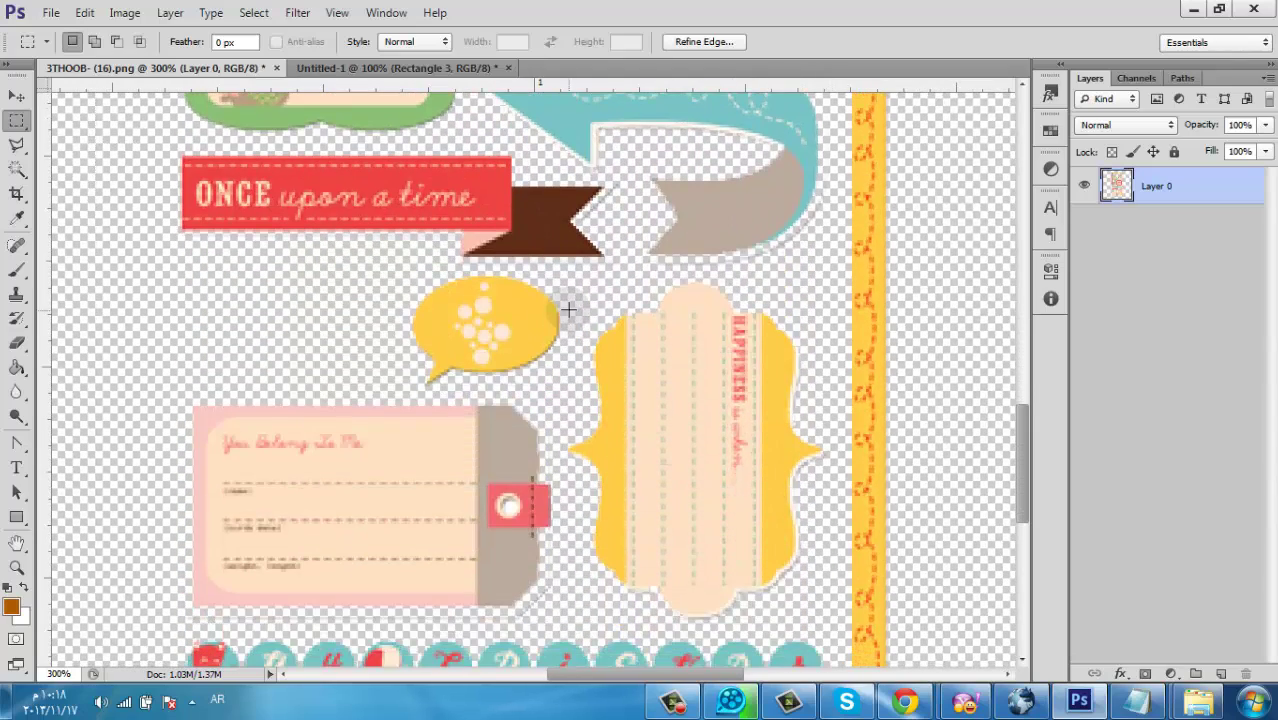
left_click_drag(561, 304, 633, 598)
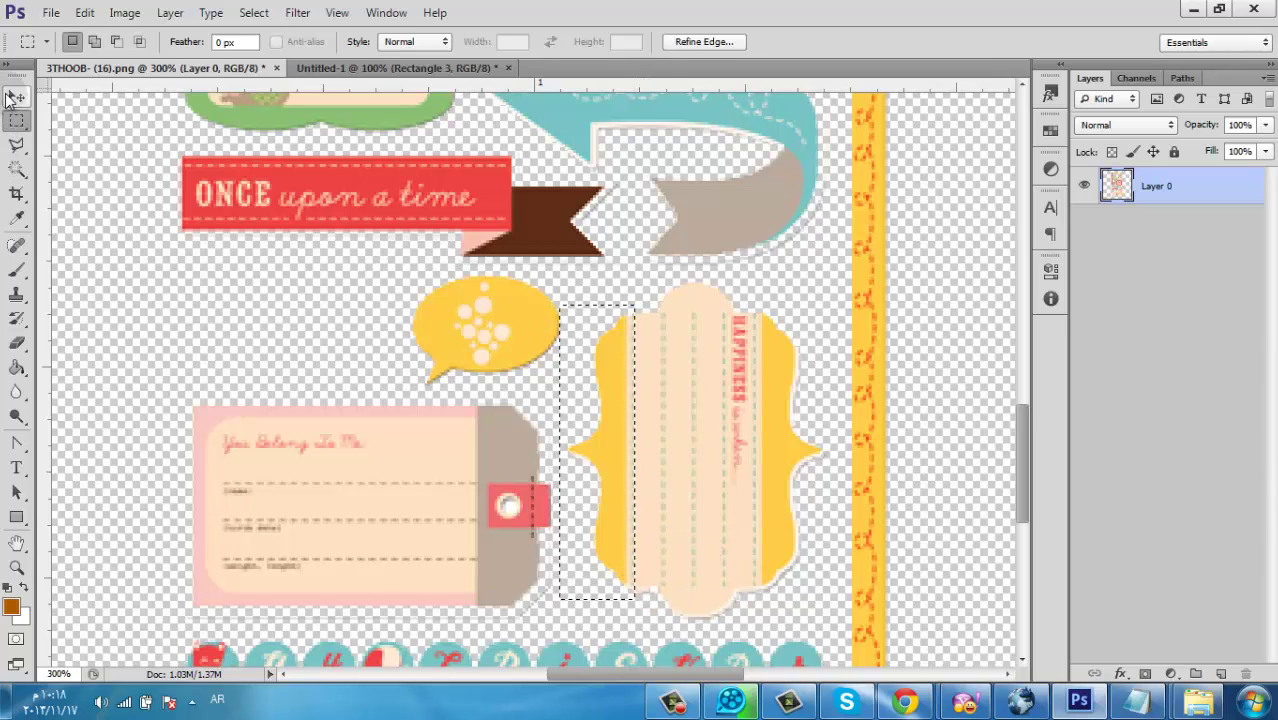
left_click(12, 97)
mouse_move(555, 345)
left_mouse_down()
mouse_move(425, 133)
mouse_move(580, 406)
left_mouse_up()
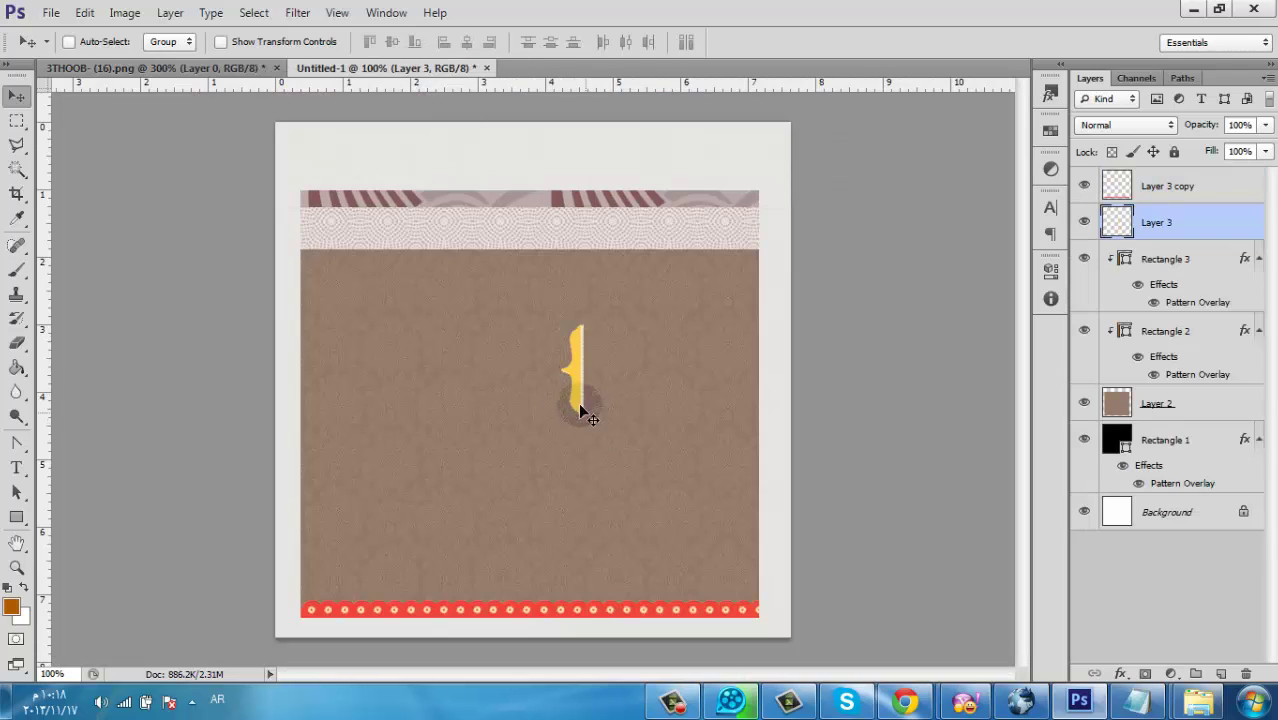
Rotate the yellow slice 90° clockwise and place it on the card's top edge
left_click(17, 342)
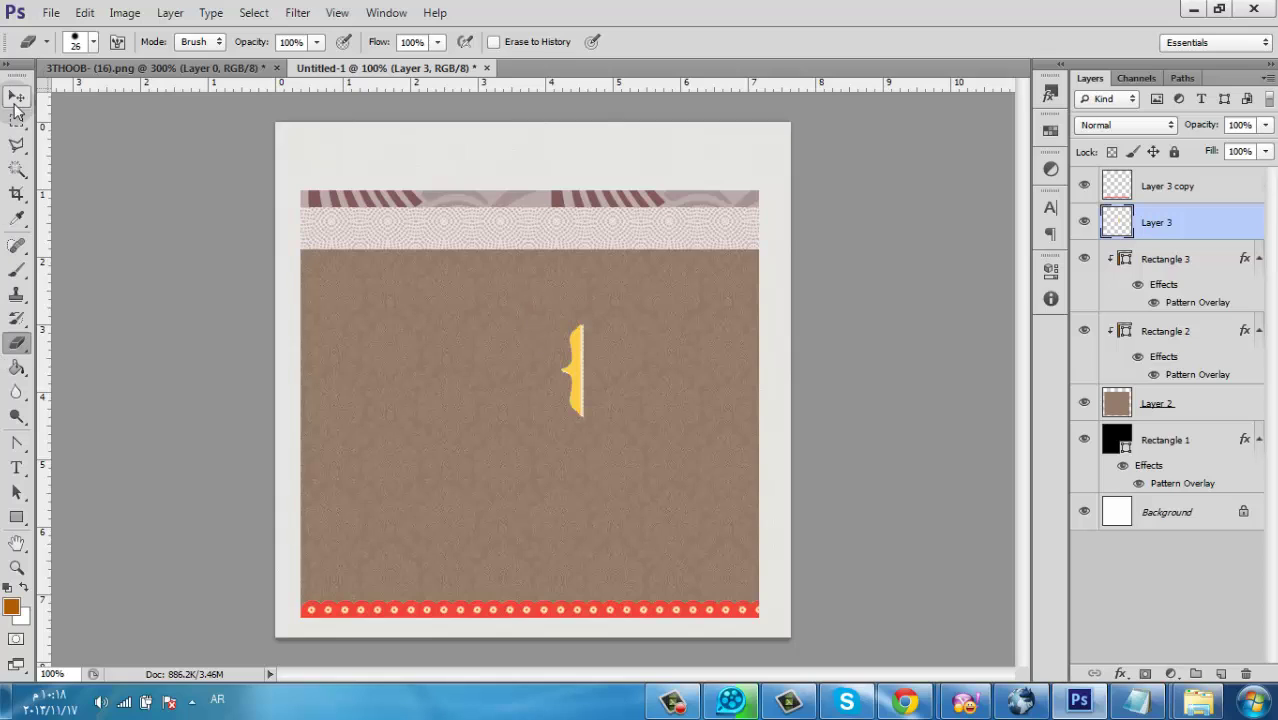
left_click(16, 96)
key("ctrl+t")
right_click(576, 348)
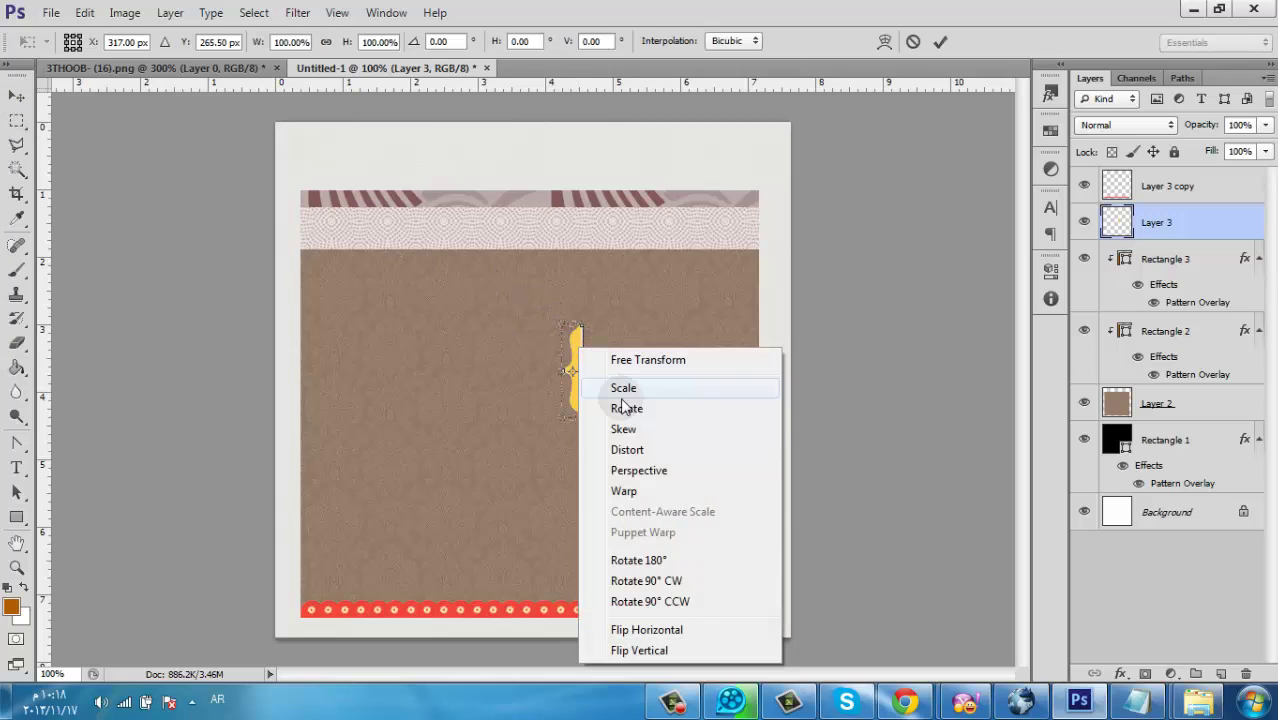
left_click(669, 581)
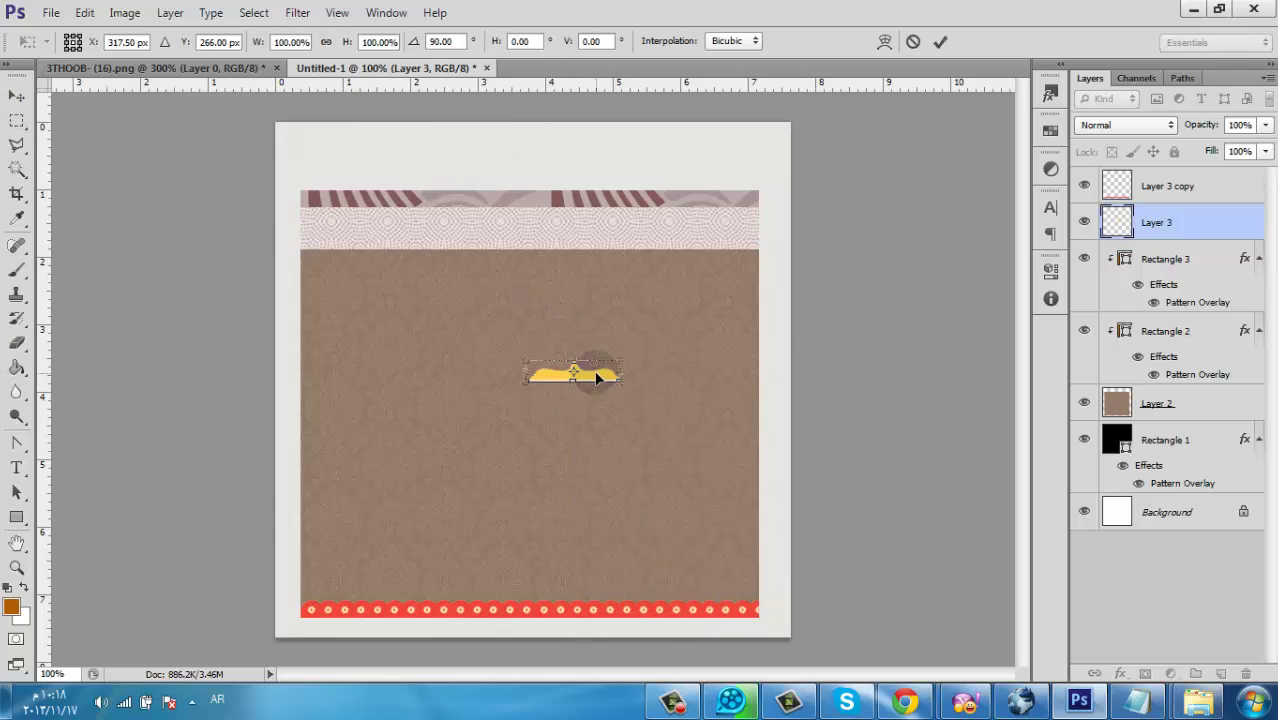
left_click_drag(593, 374, 372, 178)
key("Return")
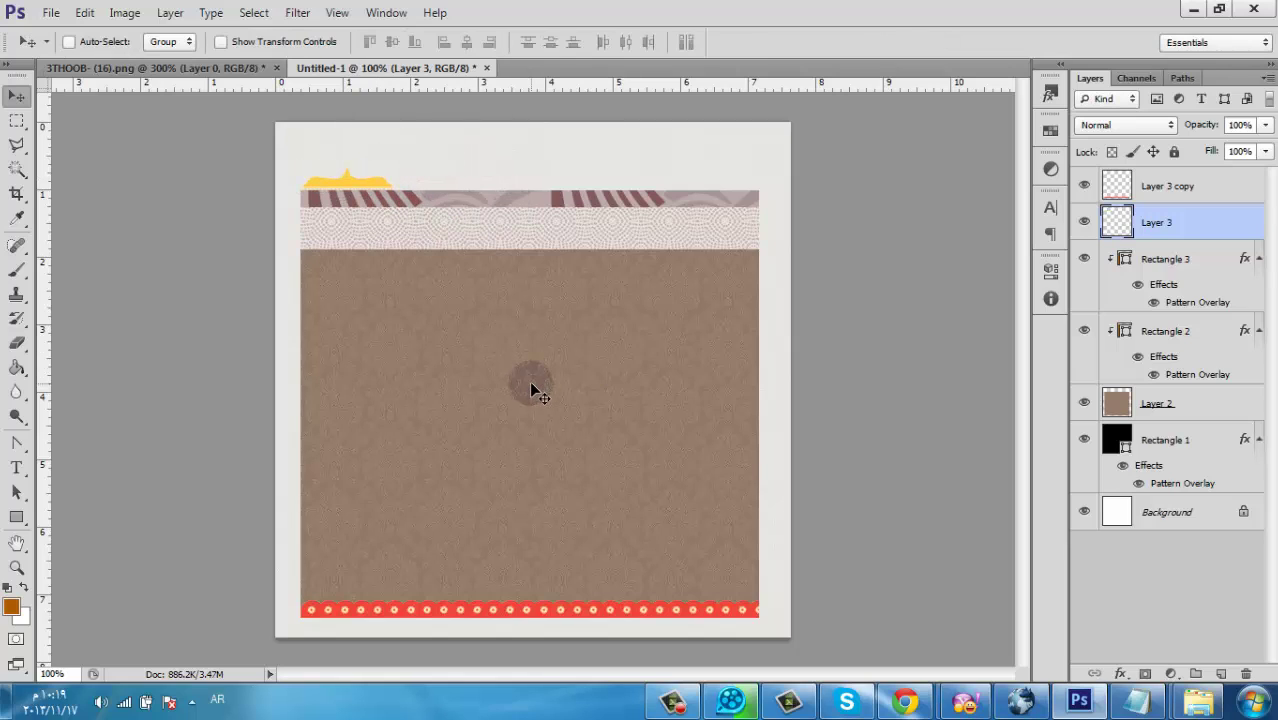
Duplicate the yellow piece four times with Ctrl+J, spreading the copies along the top edge
key("ctrl+j")
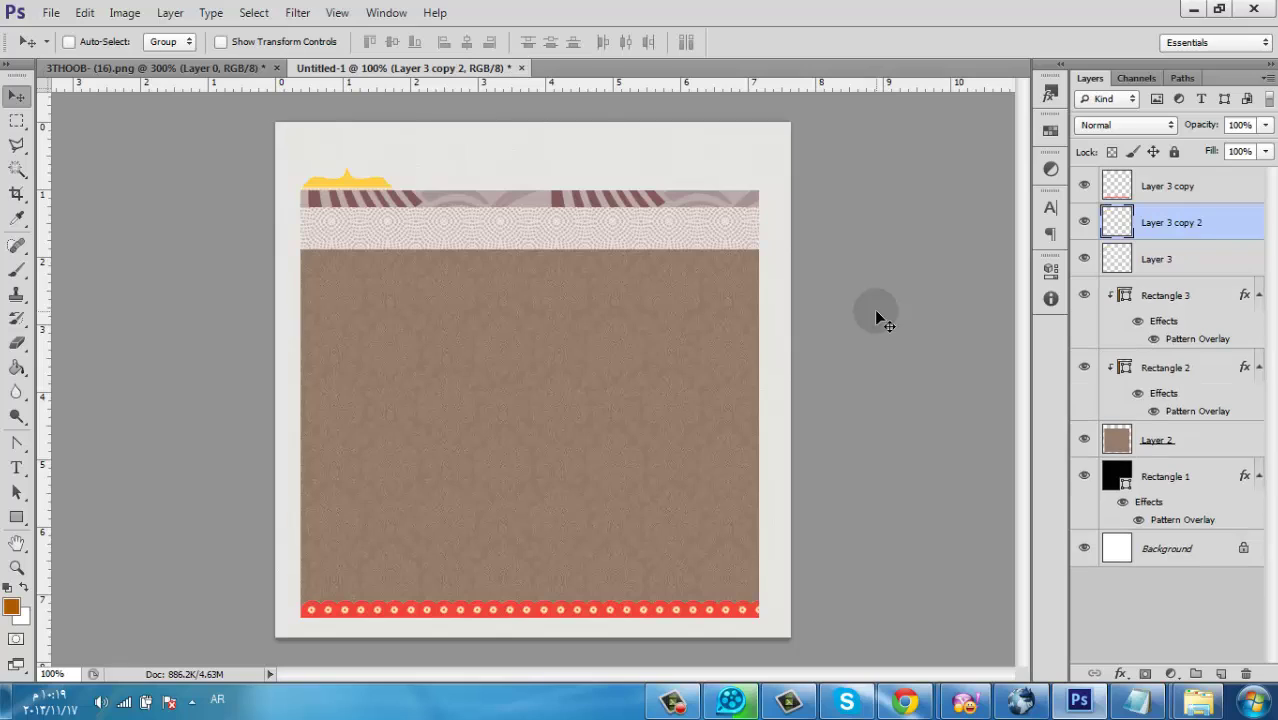
left_click_drag(504, 259, 510, 259)
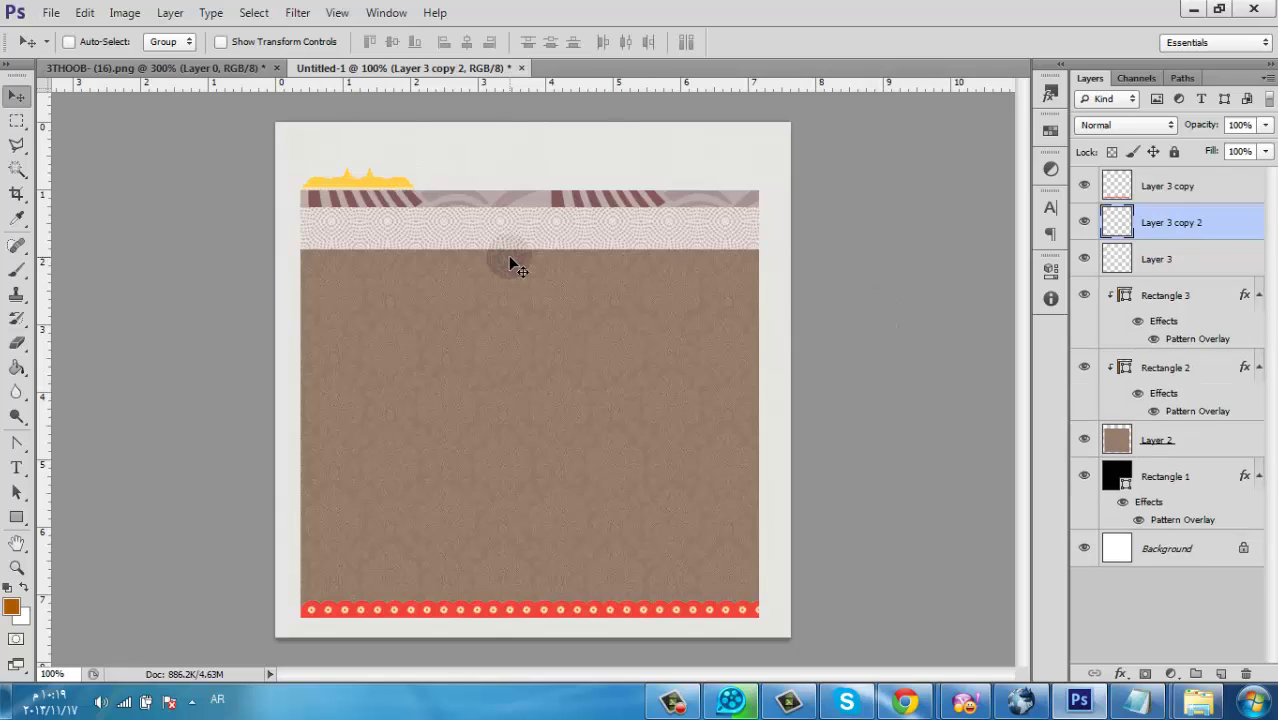
key("shift+Right")
key("shift+Right")
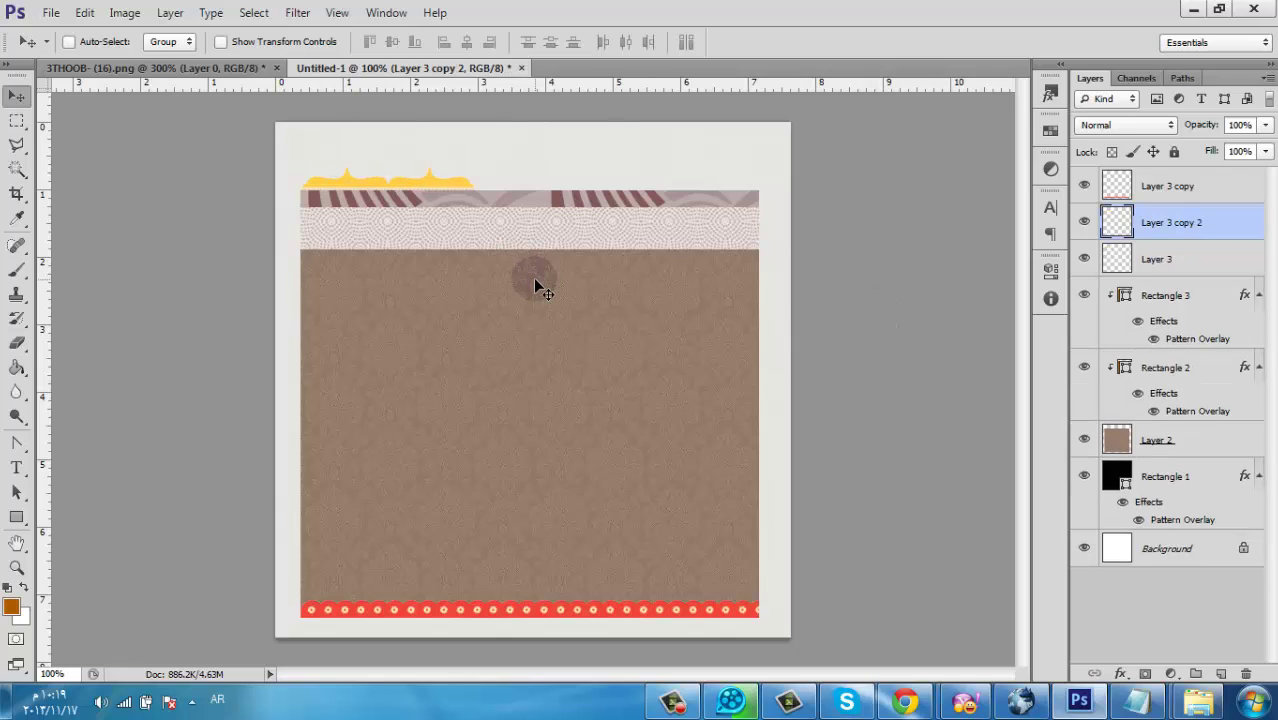
key("shift+Right")
key("ctrl+j")
left_click_drag(467, 200, 745, 200)
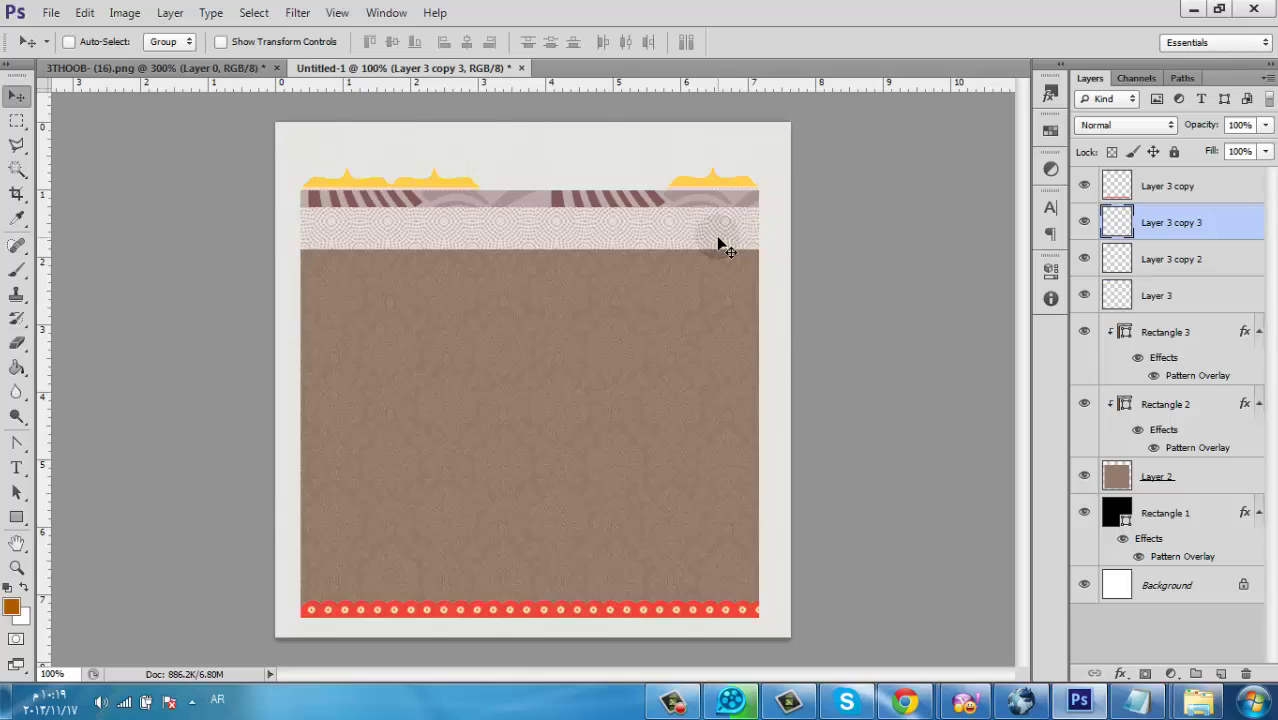
key("ctrl+j")
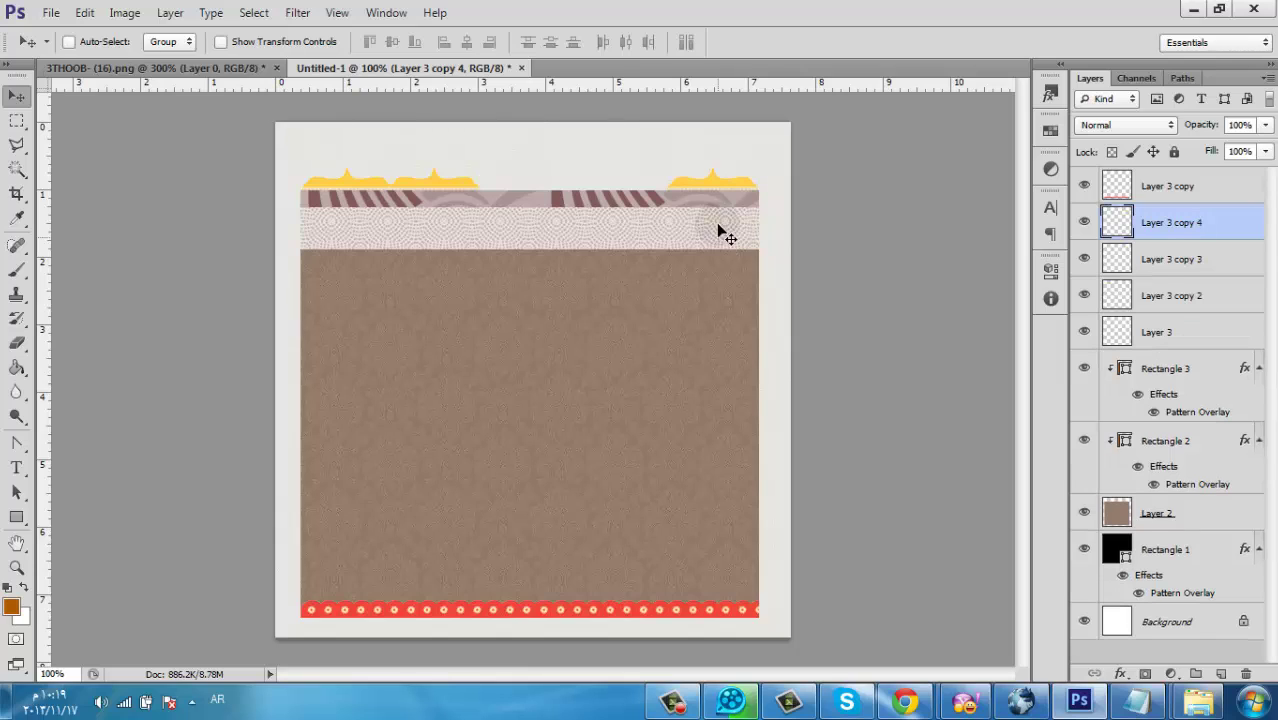
mouse_move(718, 230)
left_mouse_down()
mouse_move(640, 188)
mouse_move(537, 204)
left_mouse_up()
key("ctrl+j")
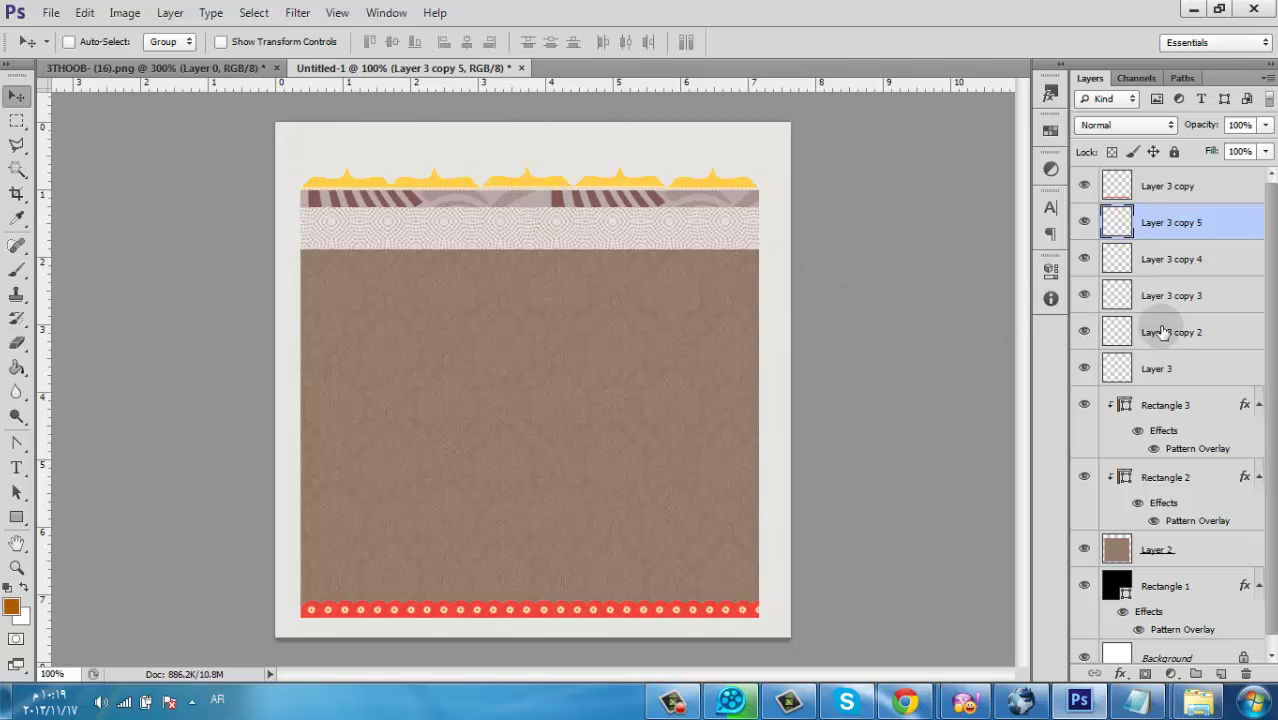
Select all the yellow copy layers and merge them into Layer 3 copy 5
left_click(1185, 262, "shift")
left_click(1180, 292, "shift")
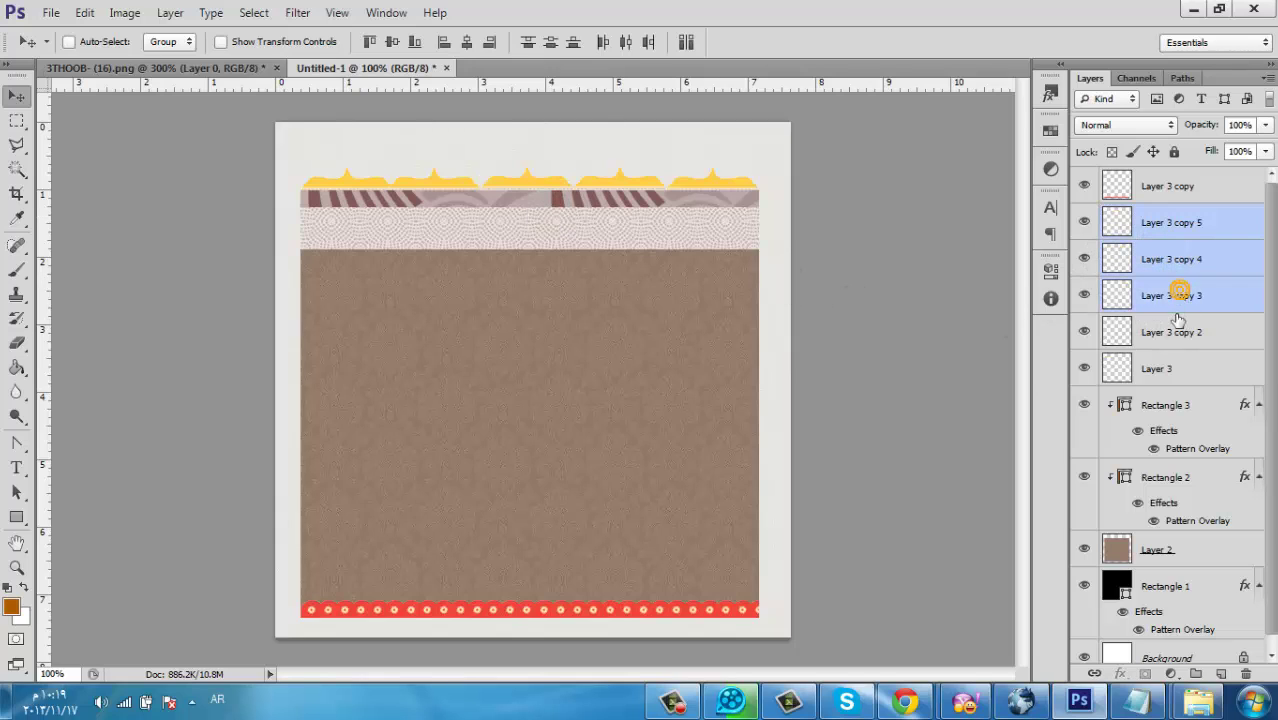
left_click(1179, 326, "shift")
left_click(1177, 372, "shift")
right_click(1177, 258)
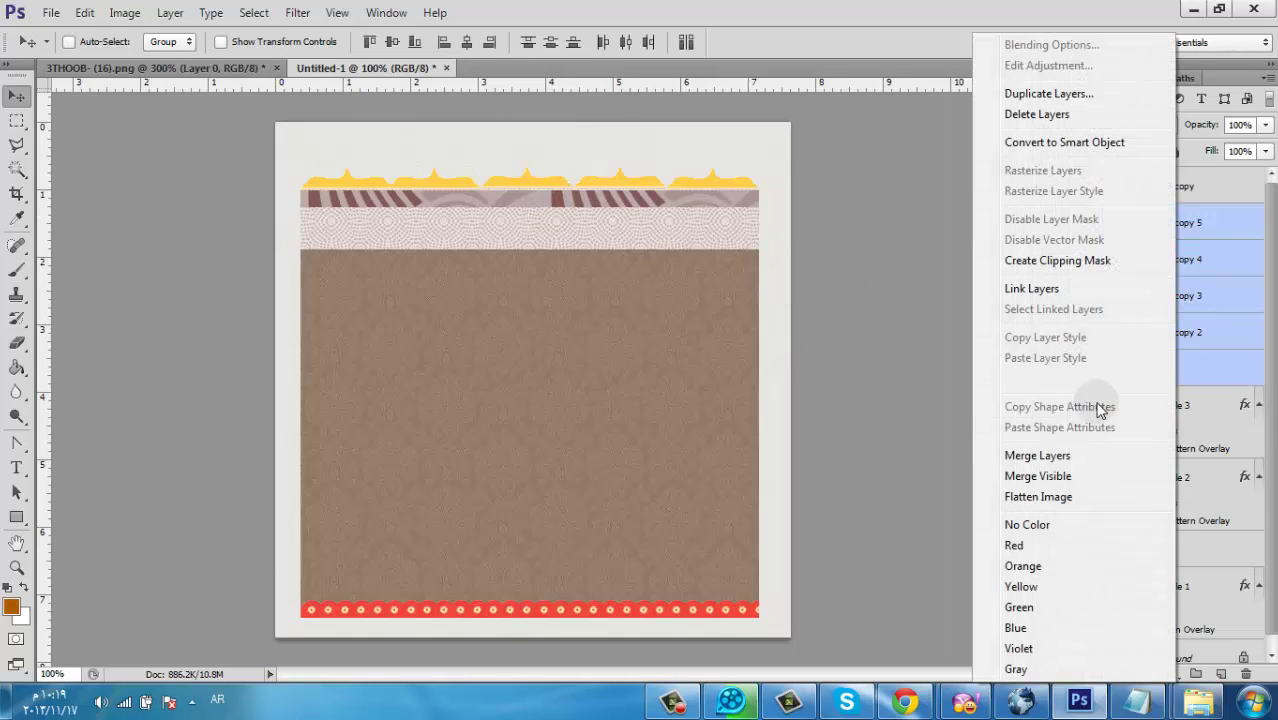
left_click(1045, 456)
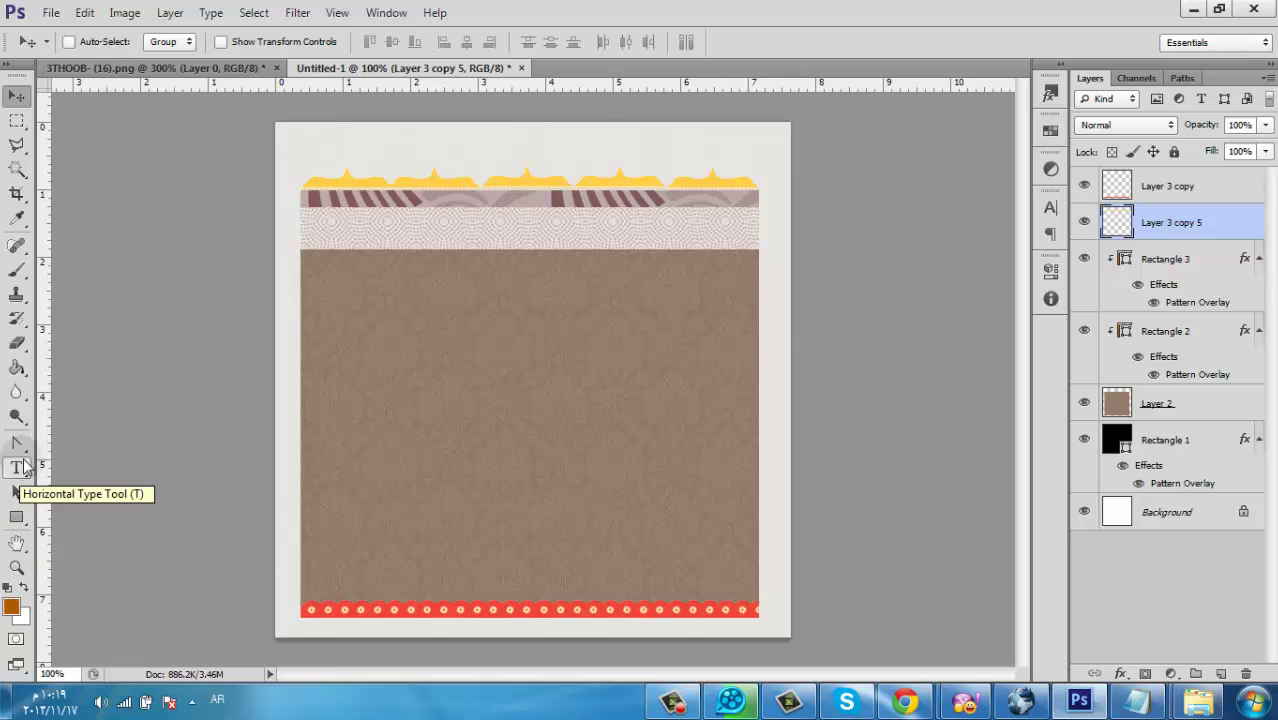
Create a new type layer on the brown panel holding the comma-shaped character
left_click(16, 467)
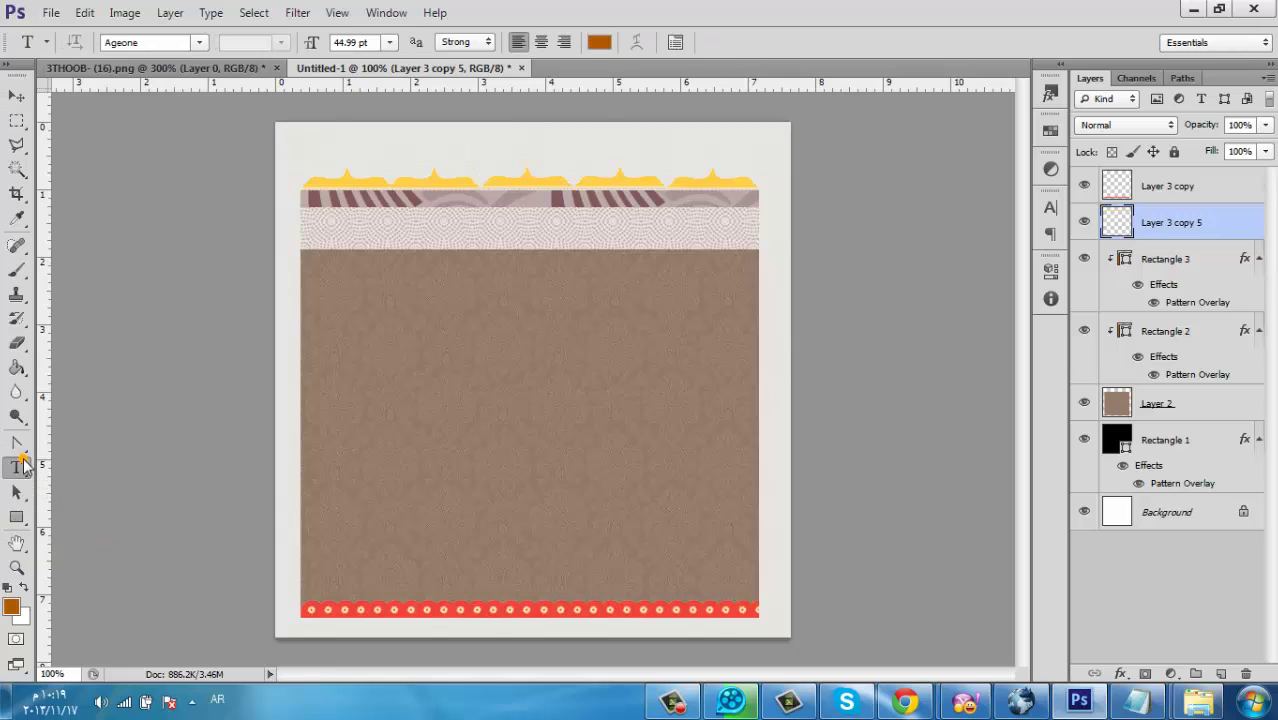
left_click(641, 375)
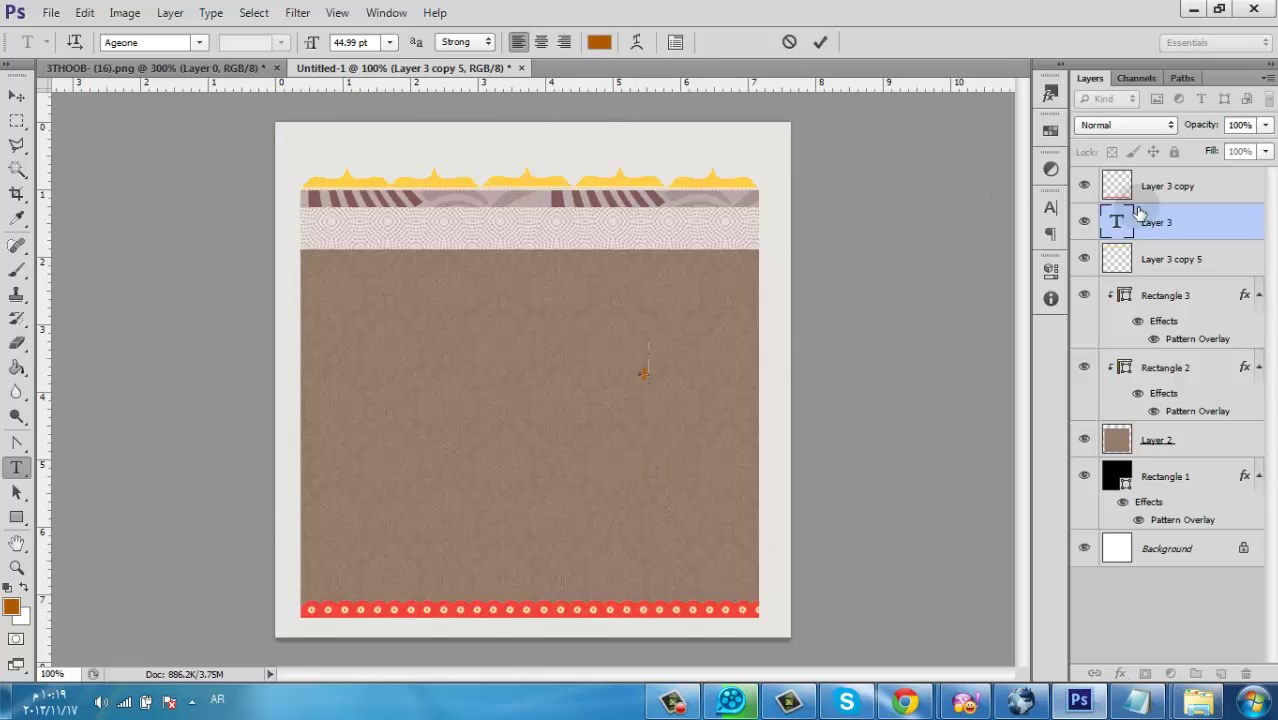
left_click(1160, 236)
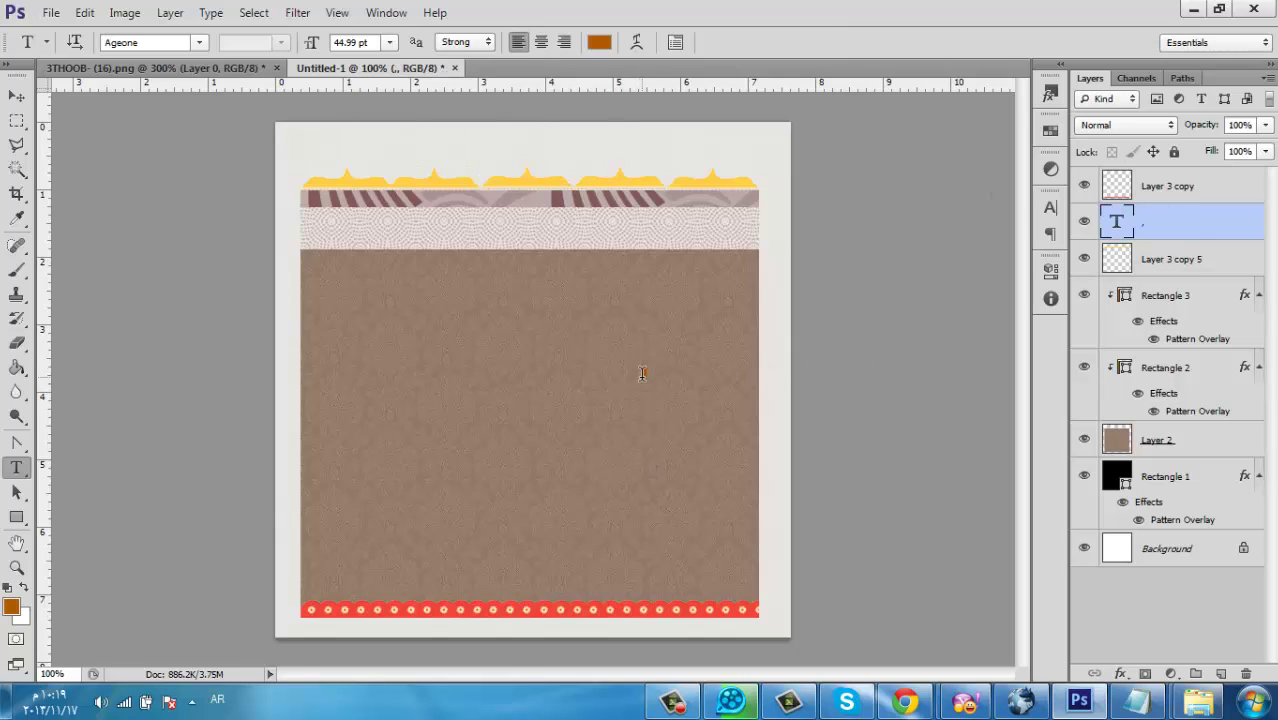
left_click(653, 398)
key("ctrl+Return")
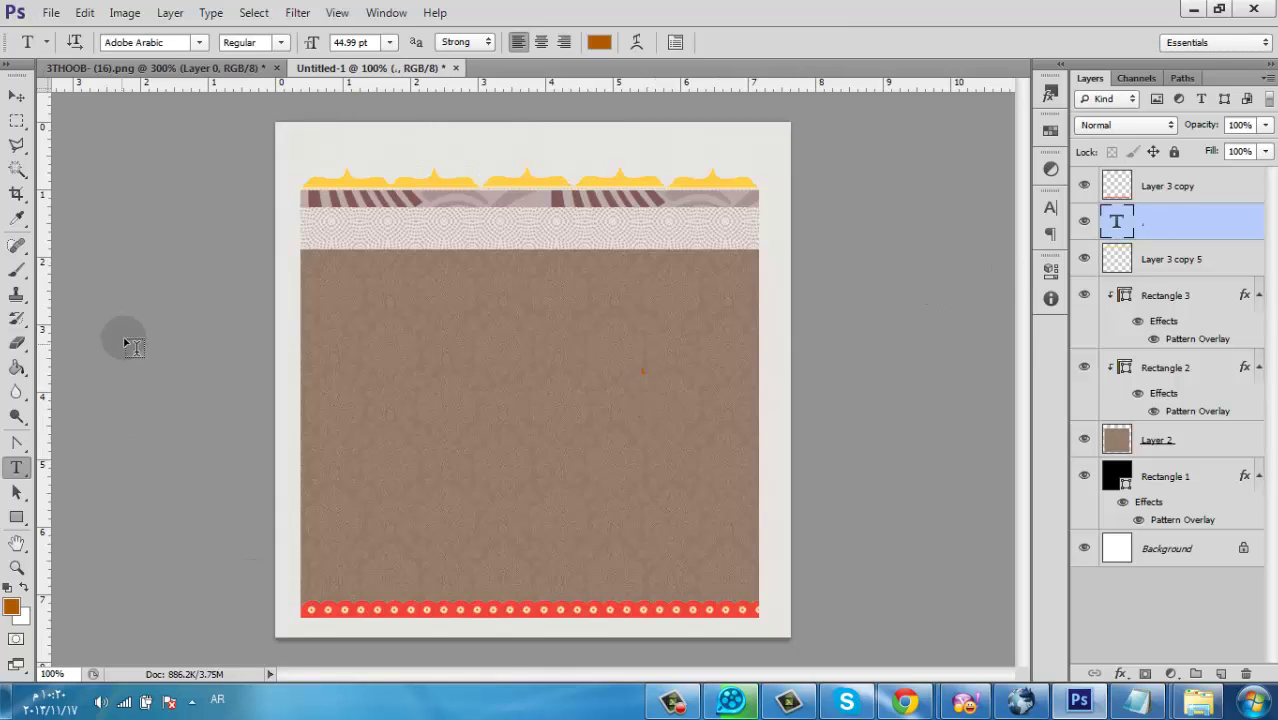
Make the character white, 72 pt, in the FS_India font
left_click(597, 47)
left_click(710, 222)
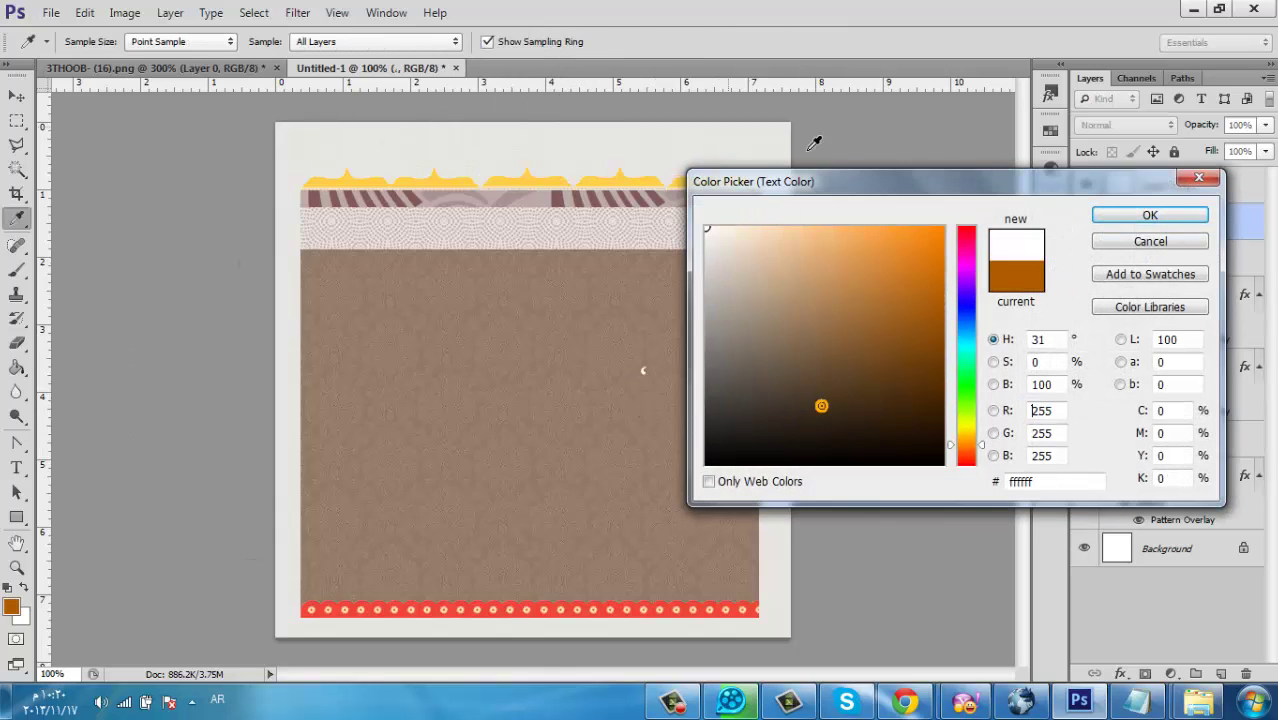
left_click(1147, 214)
left_click(389, 42)
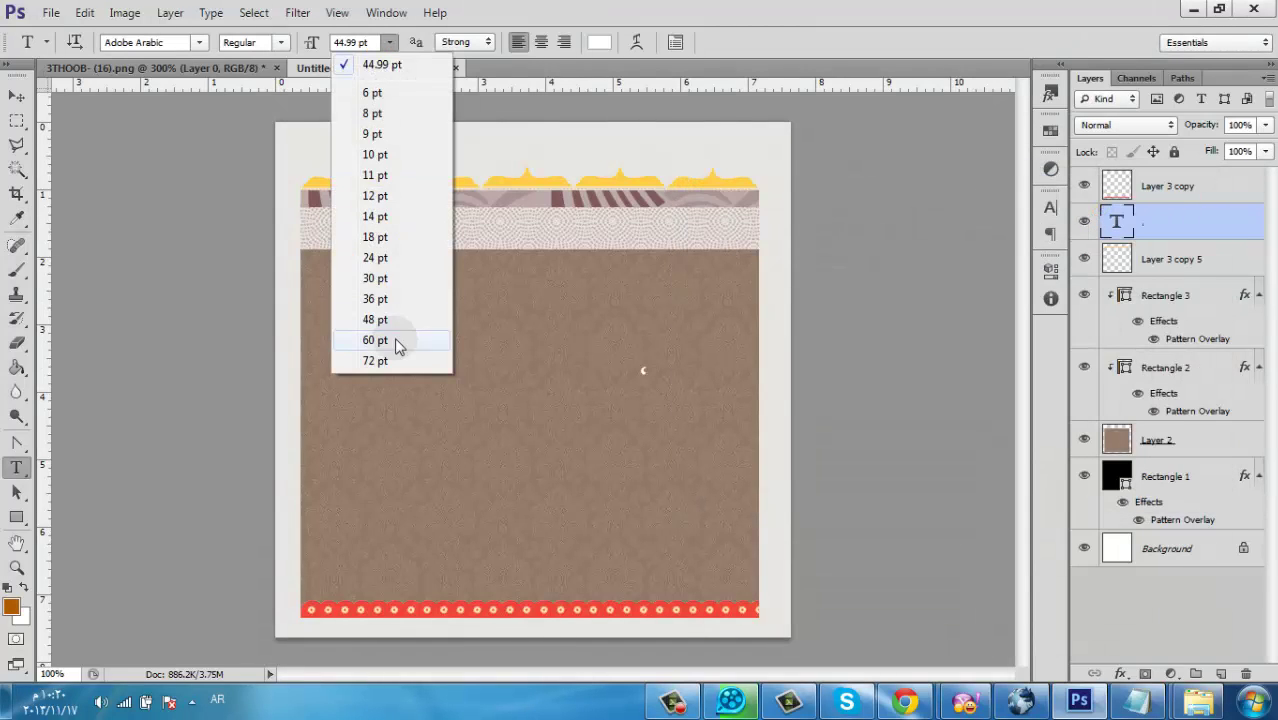
left_click(390, 320)
left_click(389, 42)
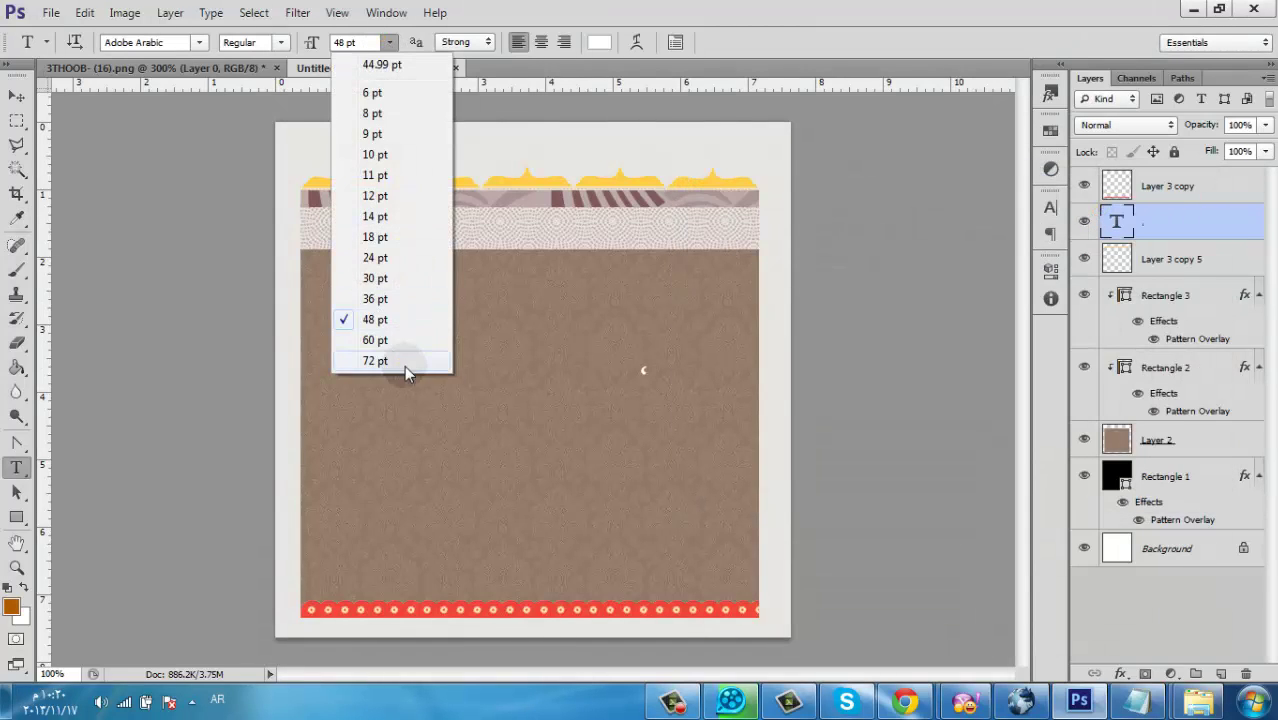
left_click(405, 365)
left_click(199, 42)
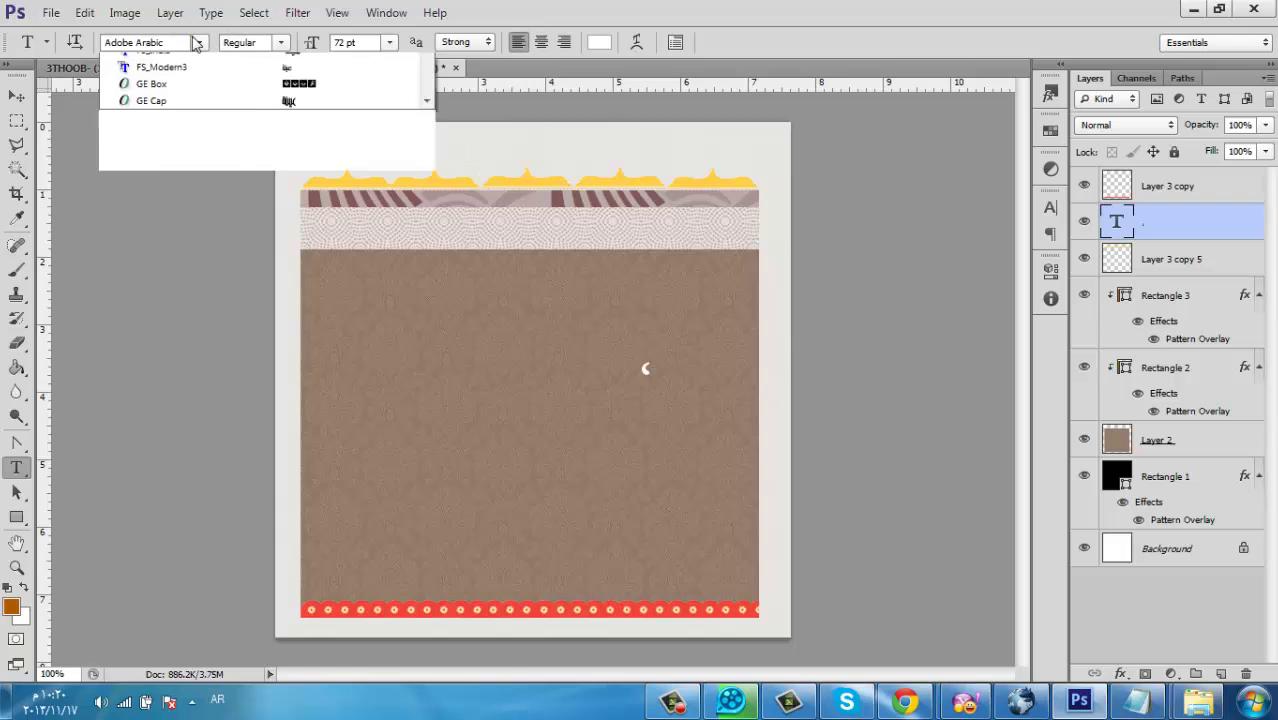
left_click_drag(426, 125, 426, 152)
left_click(260, 147)
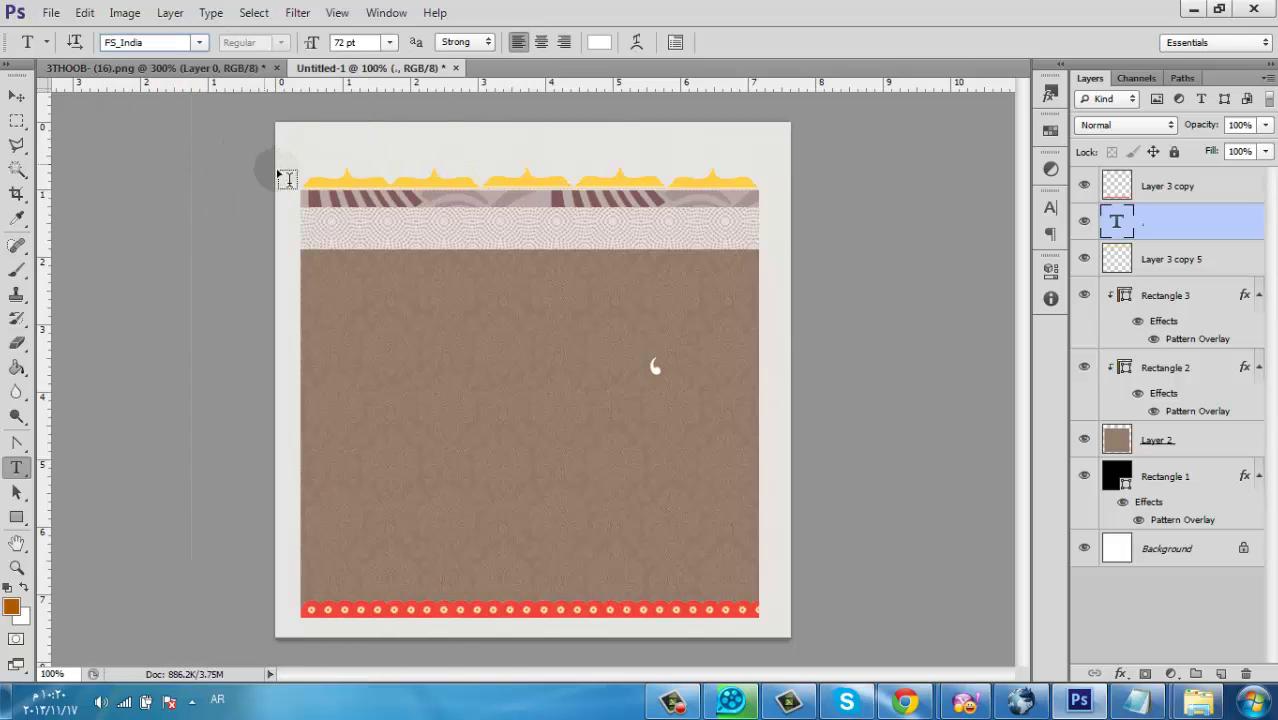
Enlarge the white glyph and rotate it twice by 90° clockwise into a comma
key("ctrl+t")
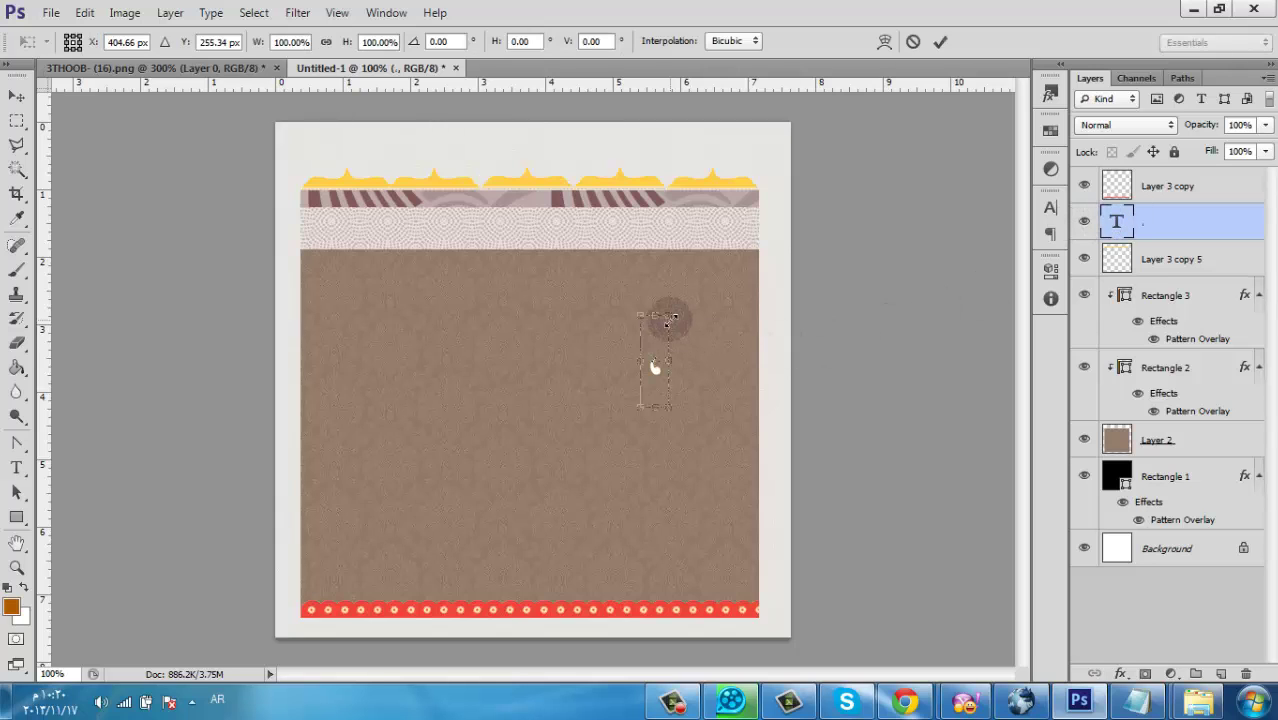
mouse_move(670, 316)
left_mouse_down()
mouse_move(903, 70)
mouse_move(673, 362)
mouse_move(584, 450)
left_mouse_up()
left_click_drag(626, 240, 905, 30)
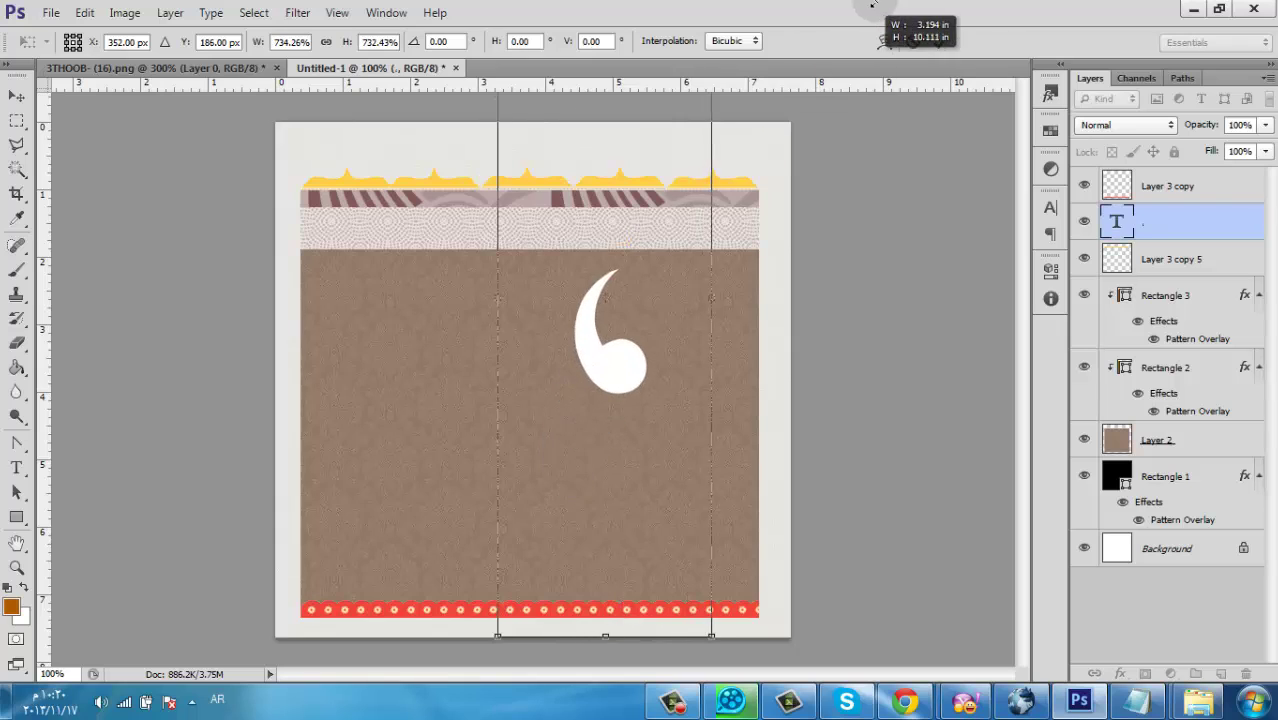
left_click_drag(642, 285, 645, 373)
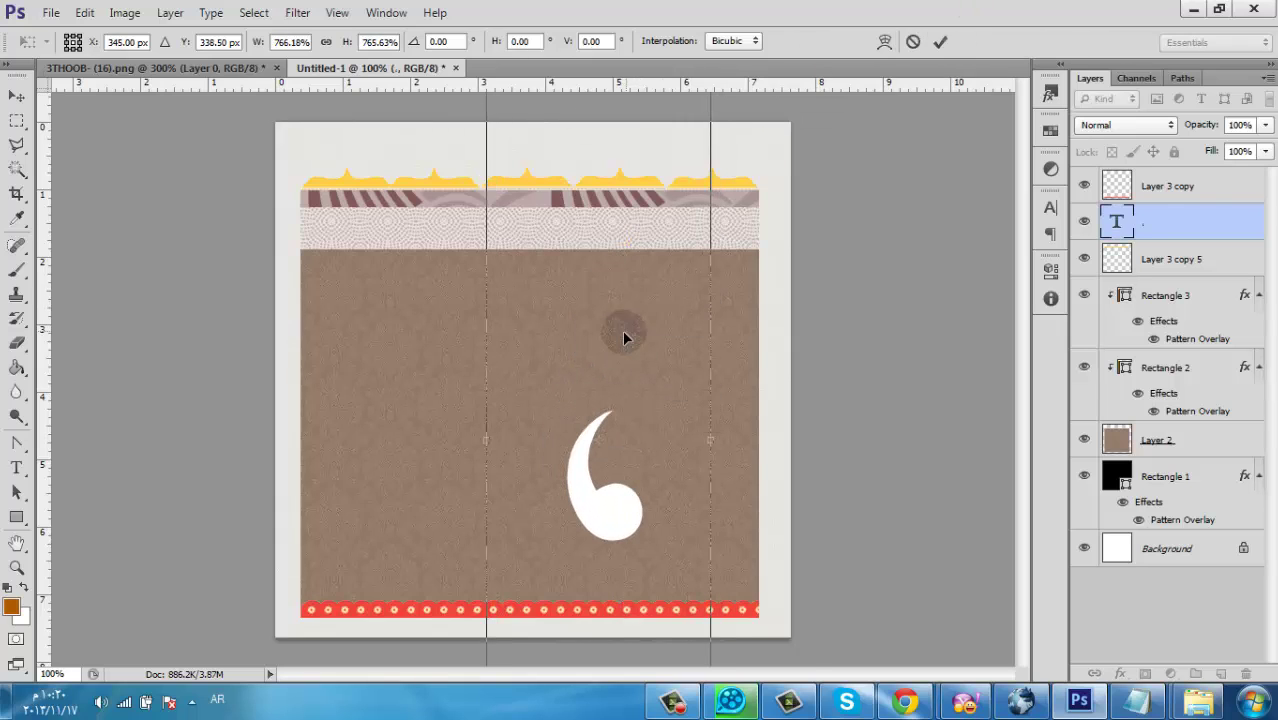
right_click(622, 334)
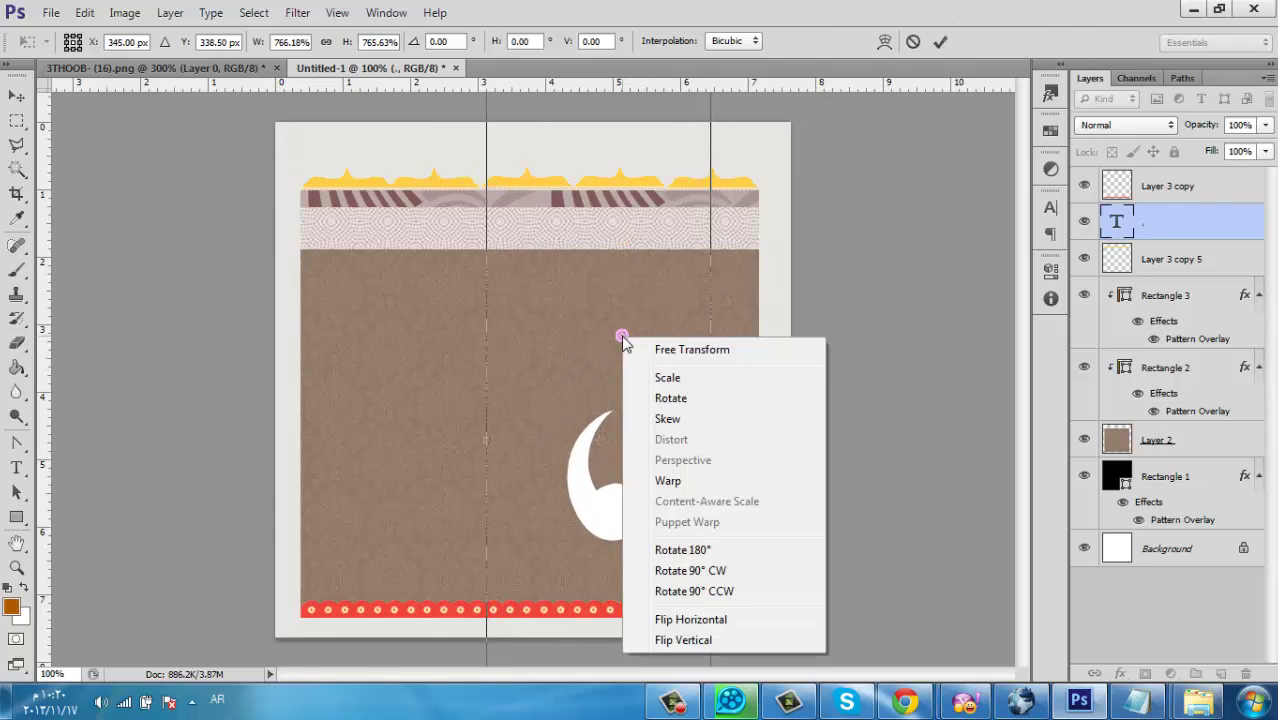
left_click(700, 571)
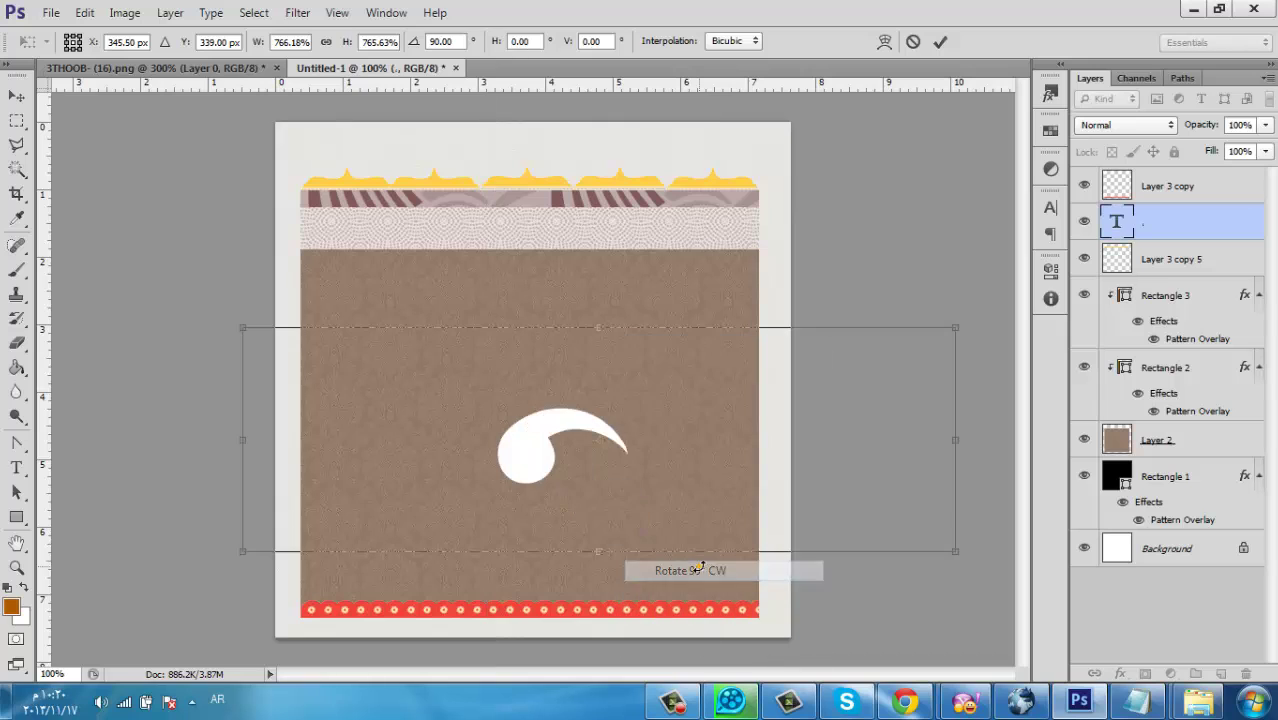
right_click(637, 425)
left_click(725, 341)
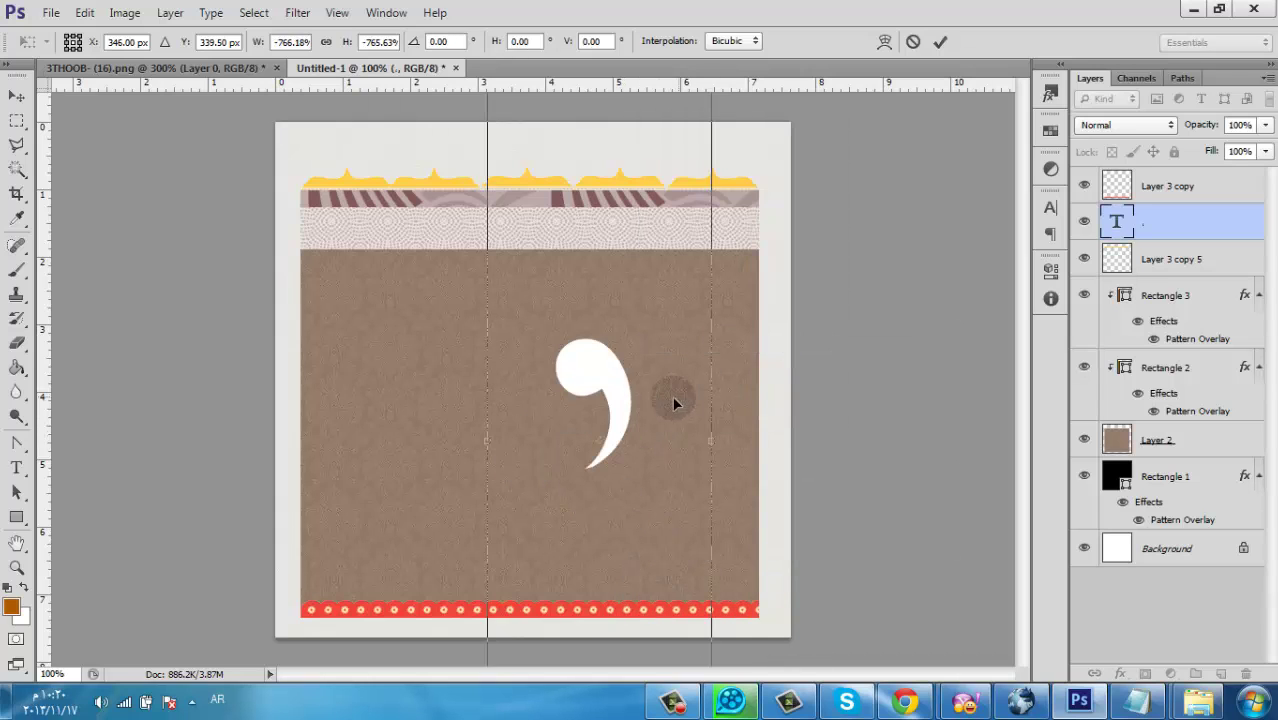
Move the comma to the card's top-right corner and enlarge it further
left_click_drag(605, 341, 745, 191)
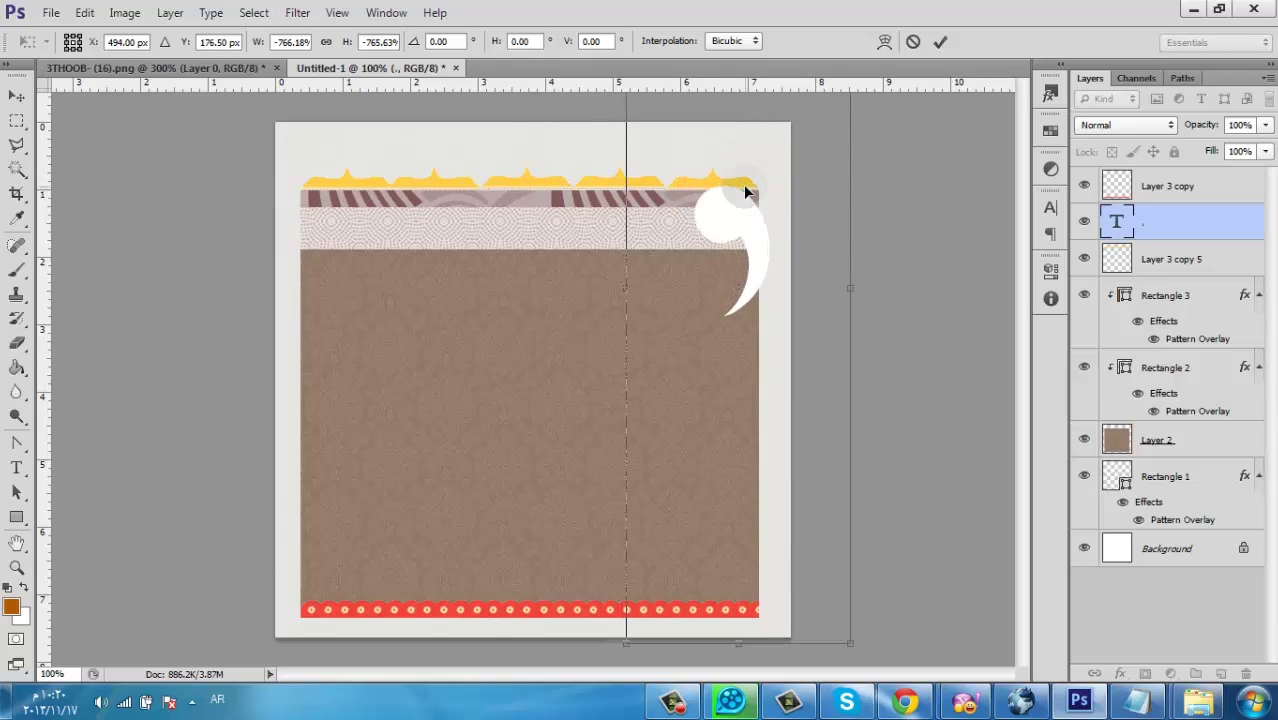
left_click_drag(622, 645, 550, 662)
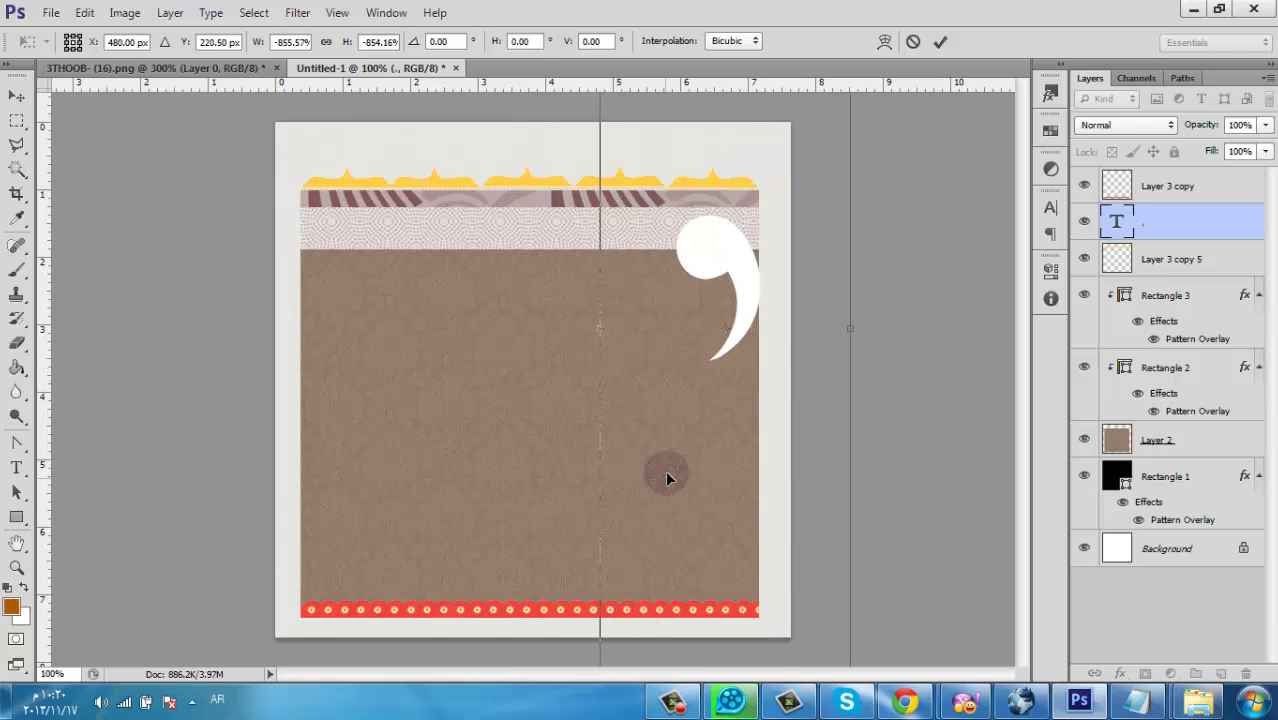
left_click_drag(665, 470, 687, 423)
Commit the transform and give the comma a Pattern Overlay with a light lined pattern
double_click(687, 431)
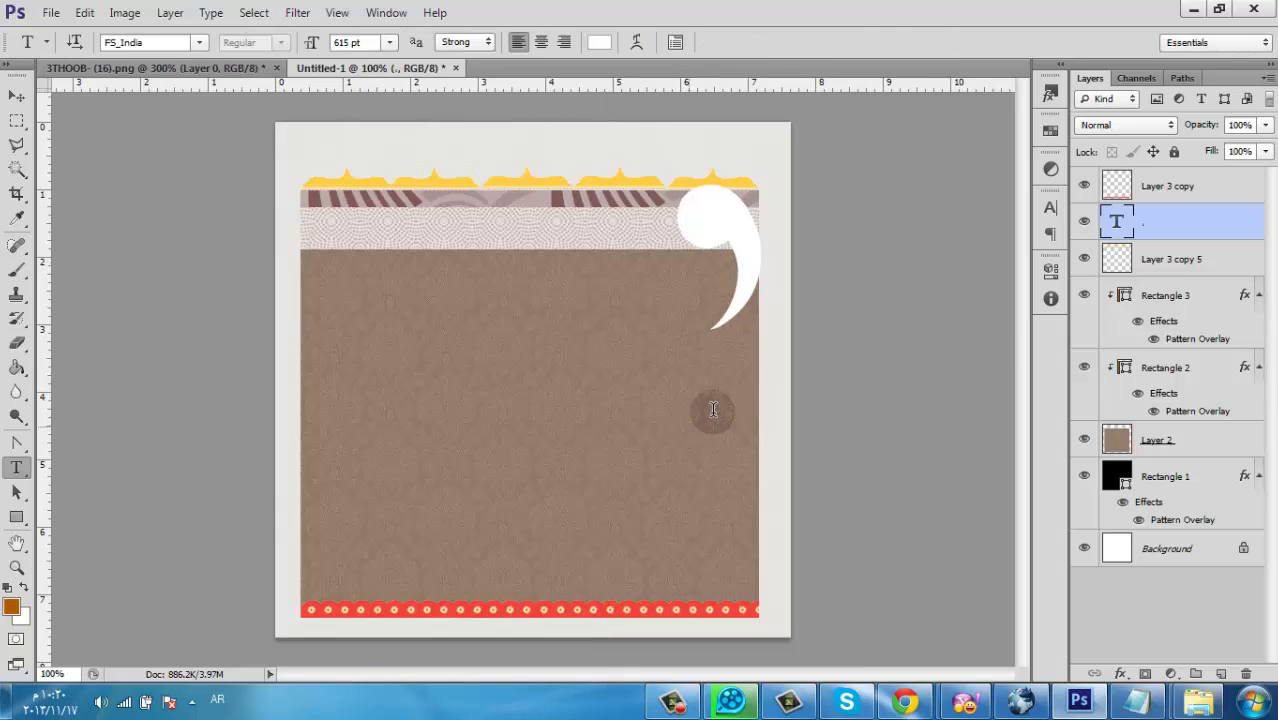
double_click(1232, 219)
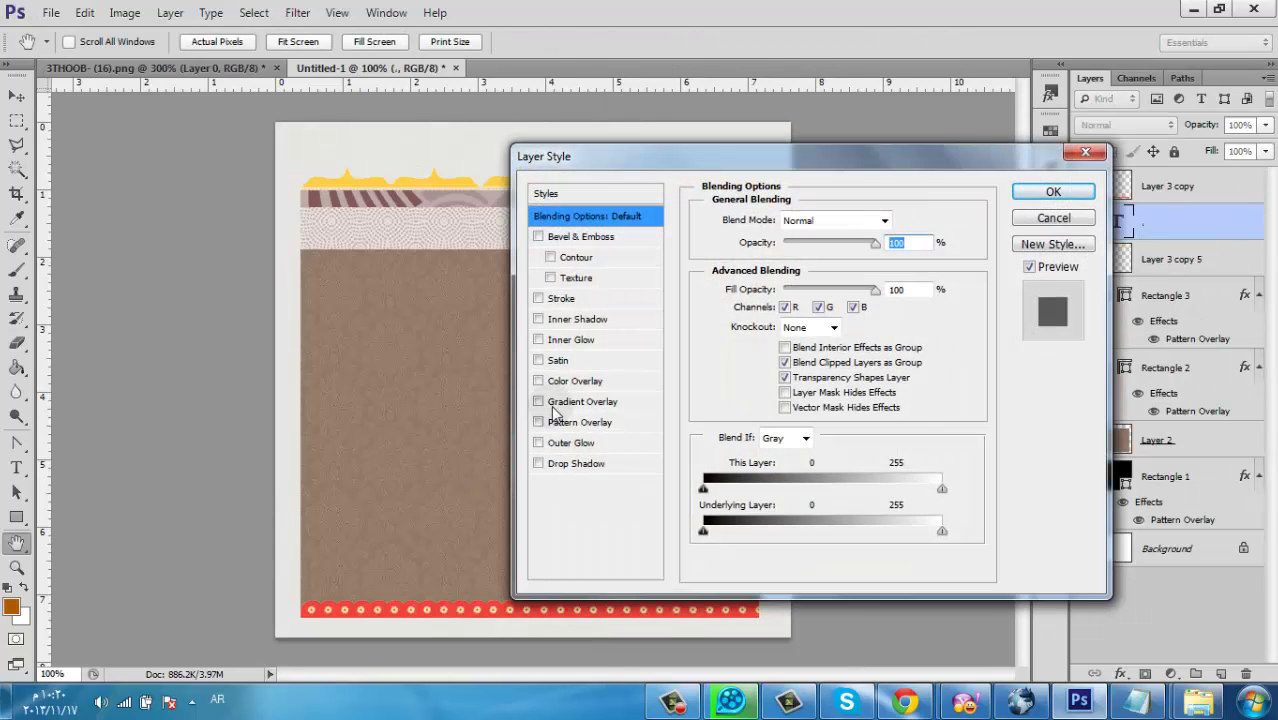
left_click(568, 424)
left_click(828, 288)
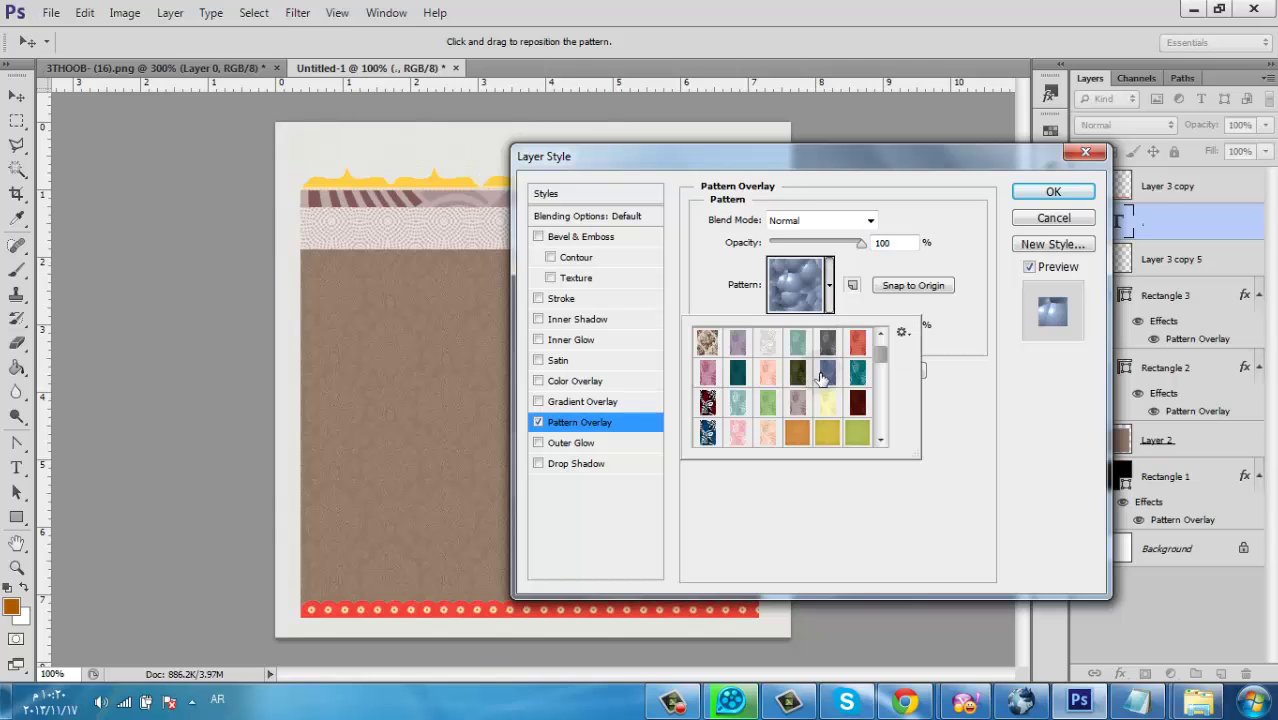
scroll(815, 375, "down", 3)
scroll(815, 375, "down", 3)
scroll(820, 378, "down", 3)
scroll(819, 378, "down", 3)
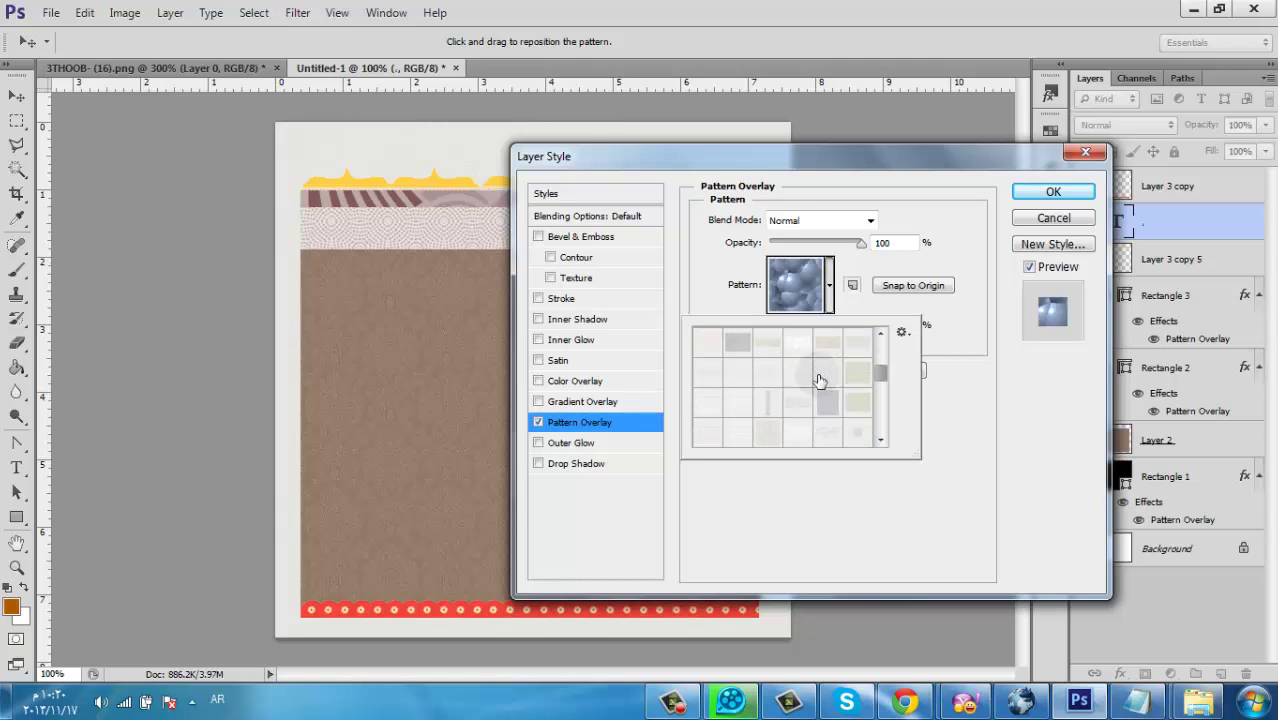
left_click(705, 408)
left_click_drag(765, 155, 489, 310)
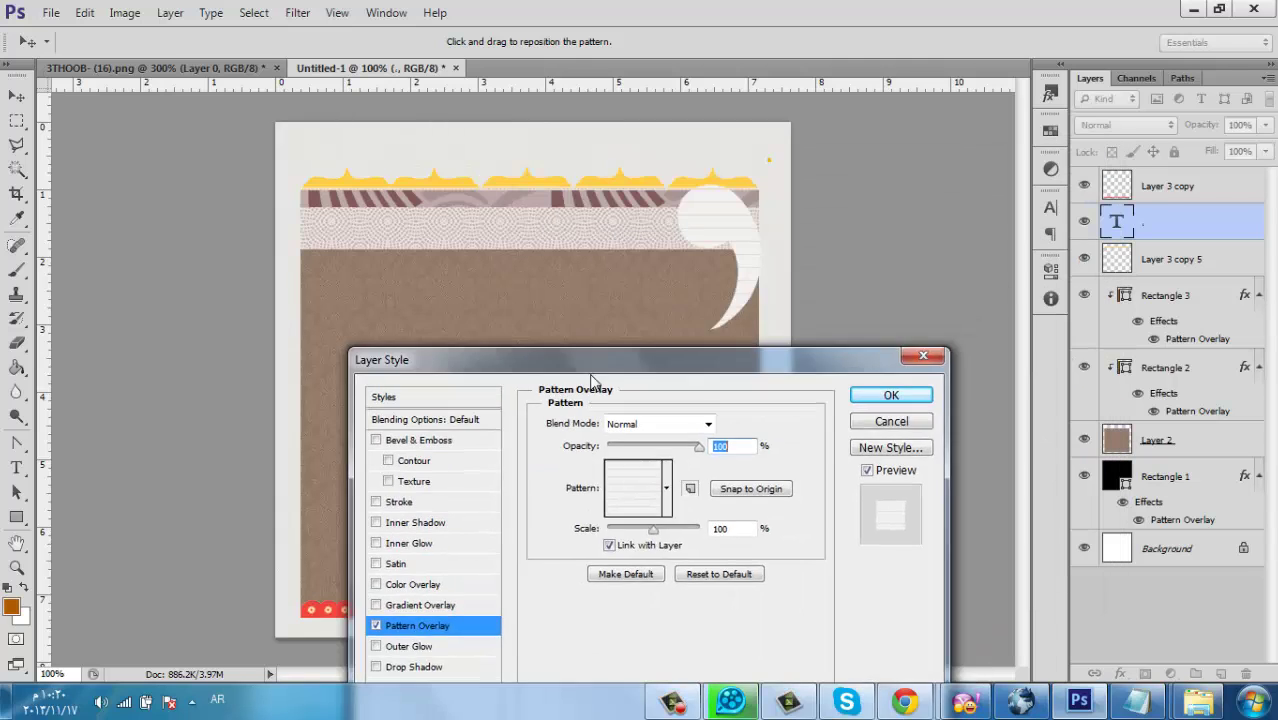
Add a Drop Shadow at 90° angle, 75% opacity and 5 px distance
left_click(306, 624)
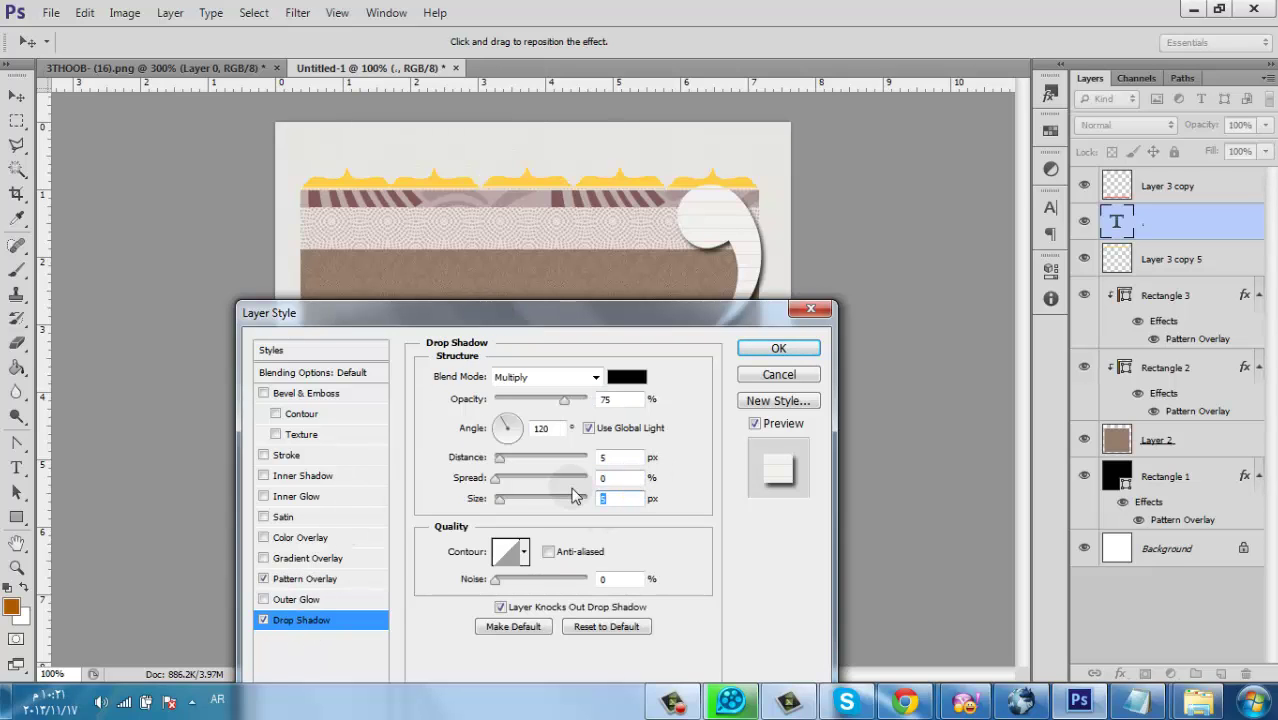
type("0")
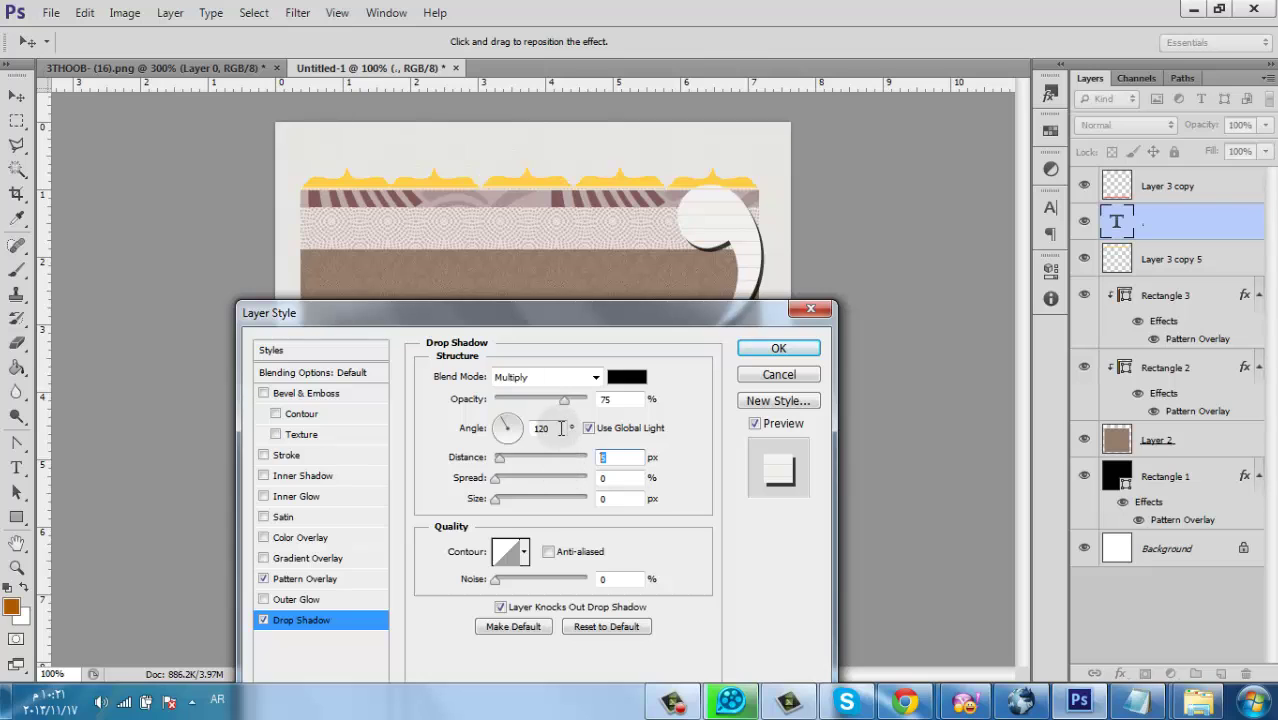
left_click_drag(560, 312, 536, 403)
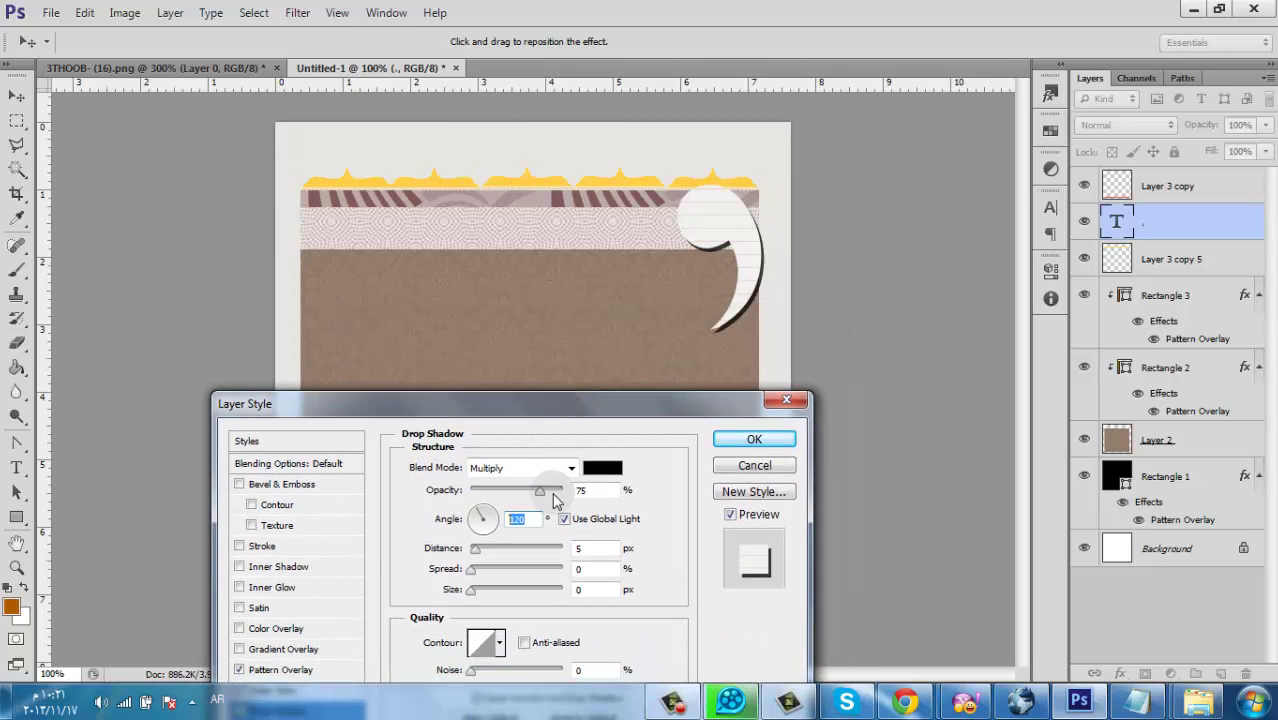
type("90")
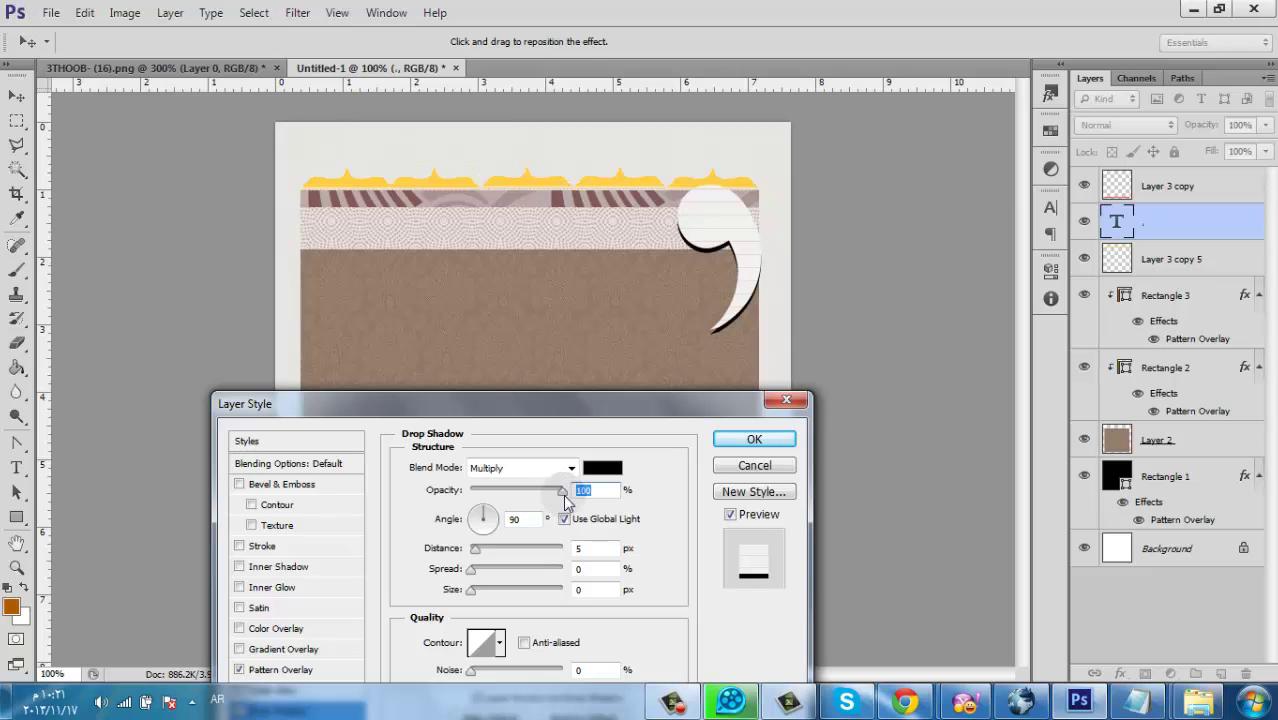
left_click_drag(561, 491, 542, 491)
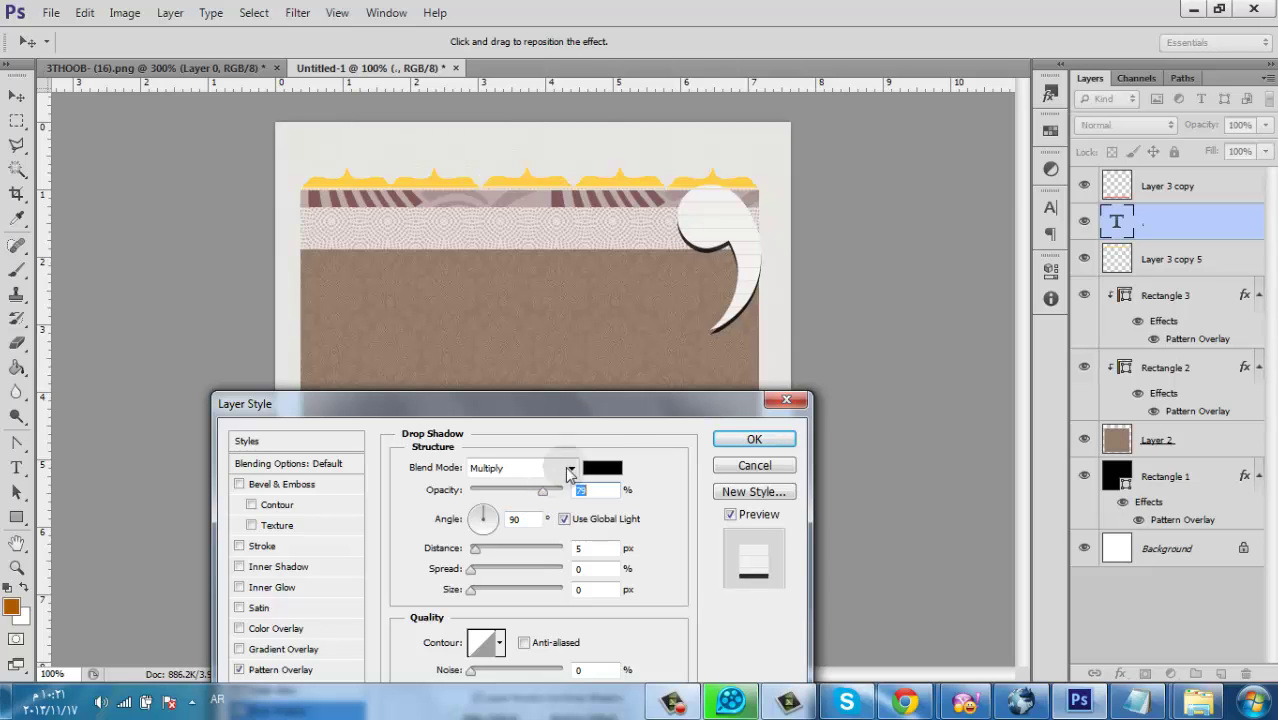
left_click(755, 439)
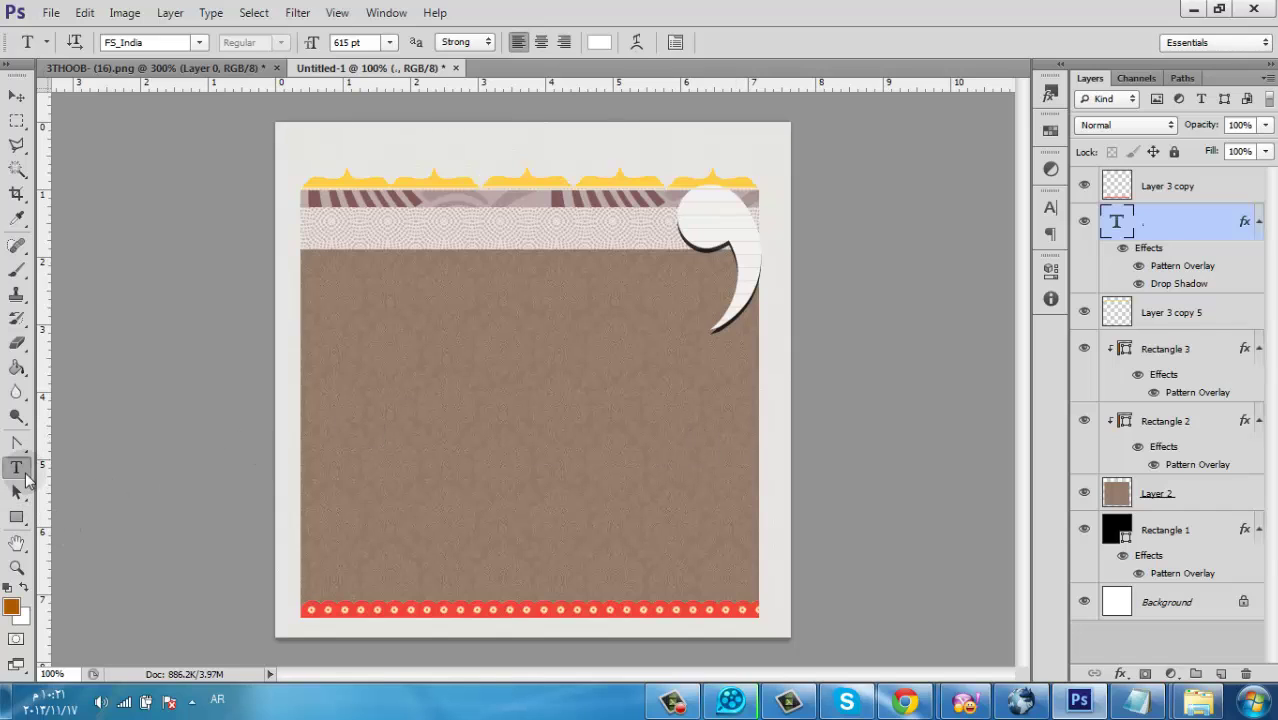
Paste the word 'Patterns' from Notepad as a new type layer on the brown panel
left_click(1137, 703)
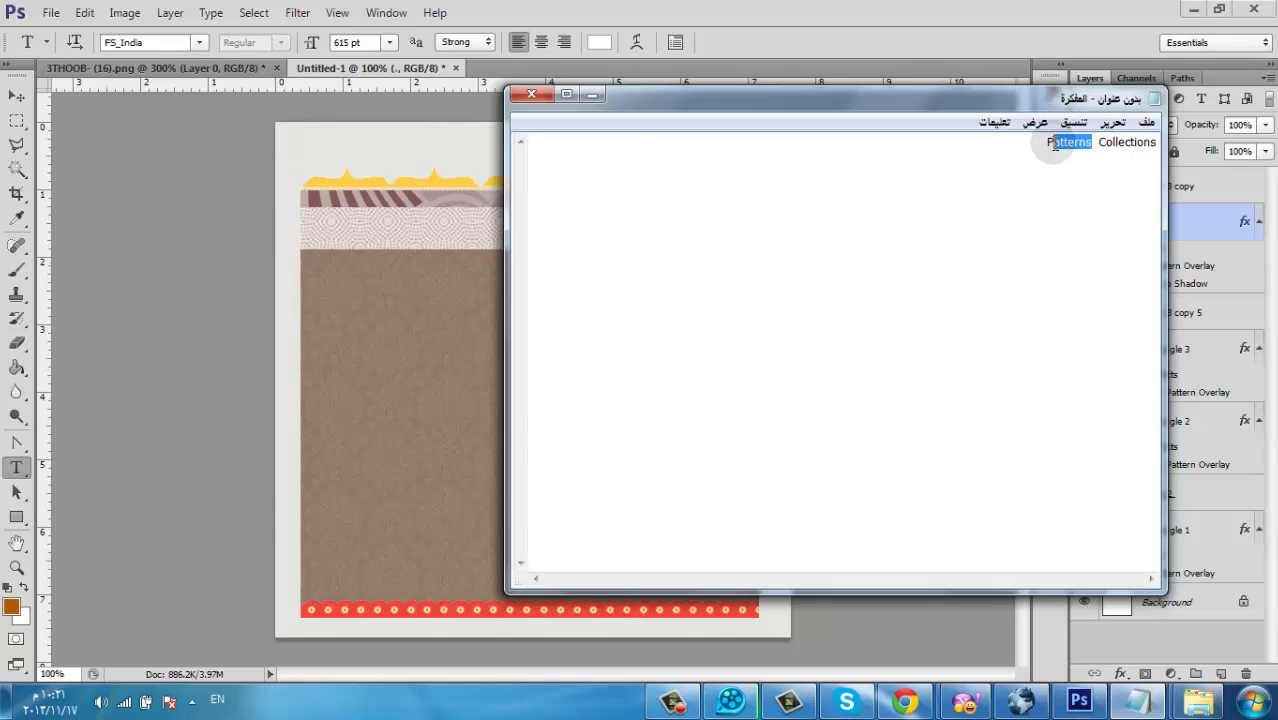
left_click(592, 94)
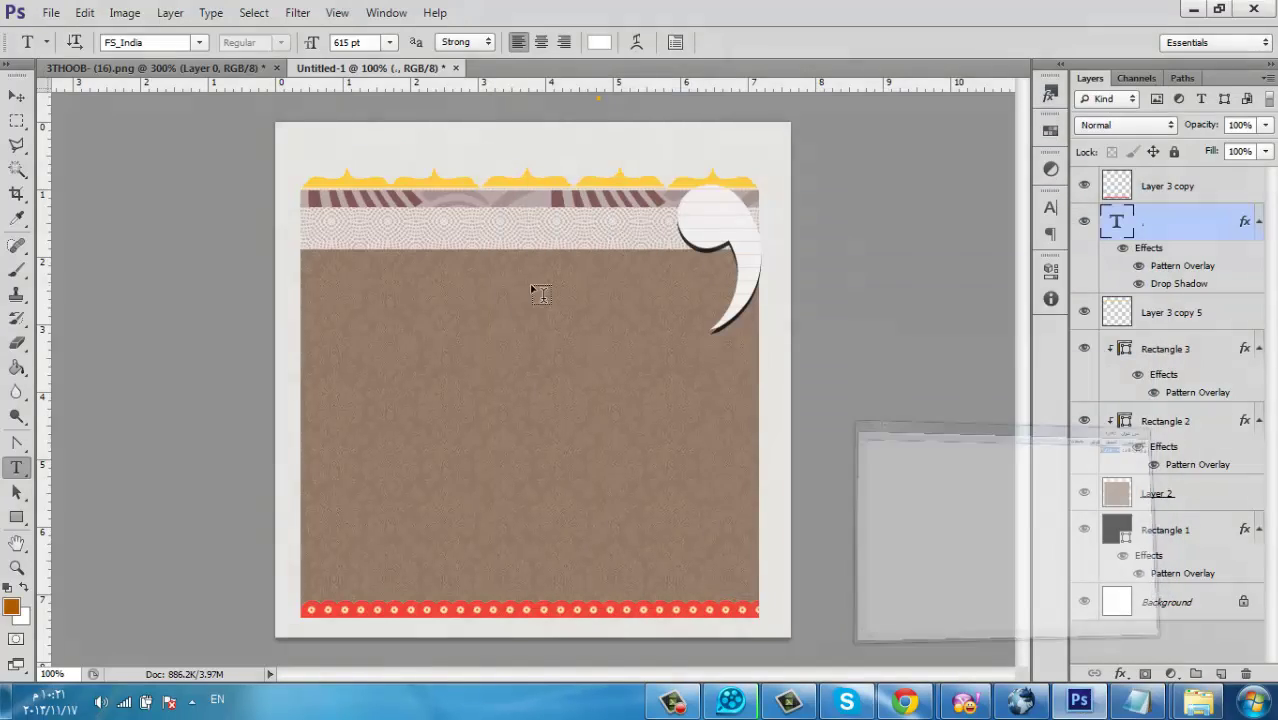
left_click(493, 325)
type("PATTERNS")
key("ctrl+a")
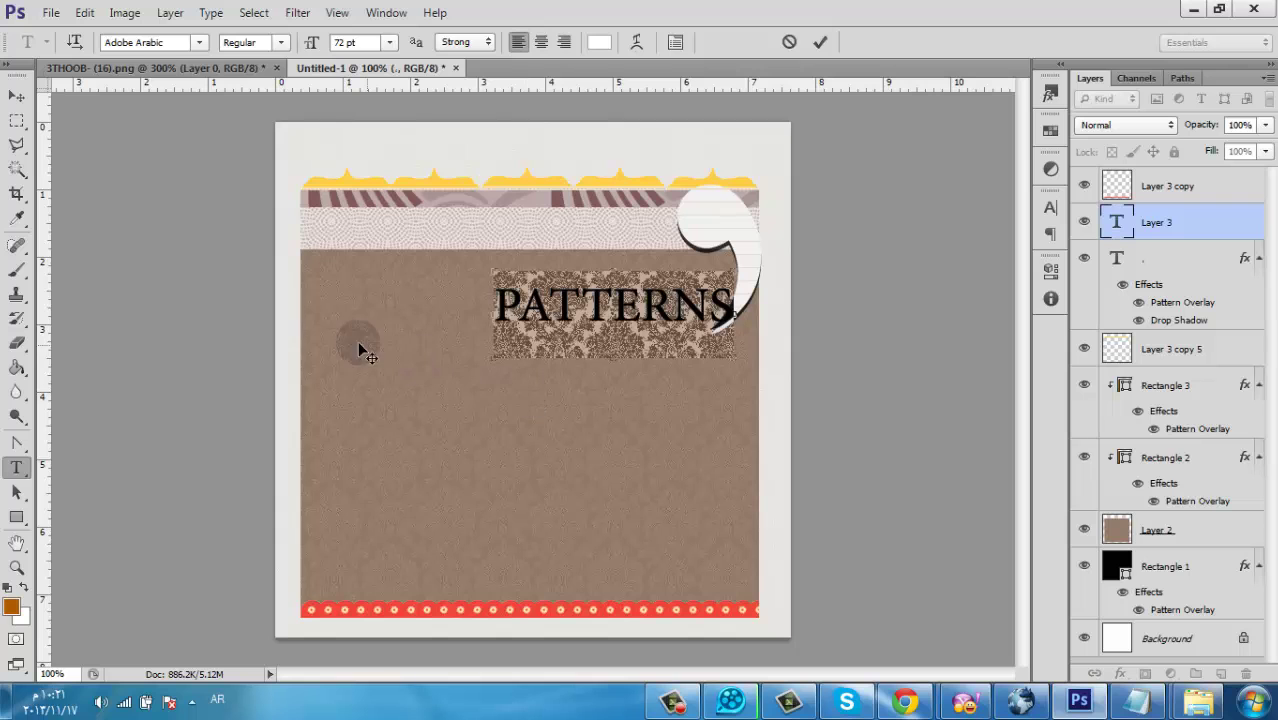
Set the PATTERNS text in the Ageone font at 30 pt
left_click(199, 42)
mouse_move(424, 122)
left_mouse_down()
mouse_move(426, 304)
mouse_move(424, 277)
left_mouse_up()
left_click(300, 261)
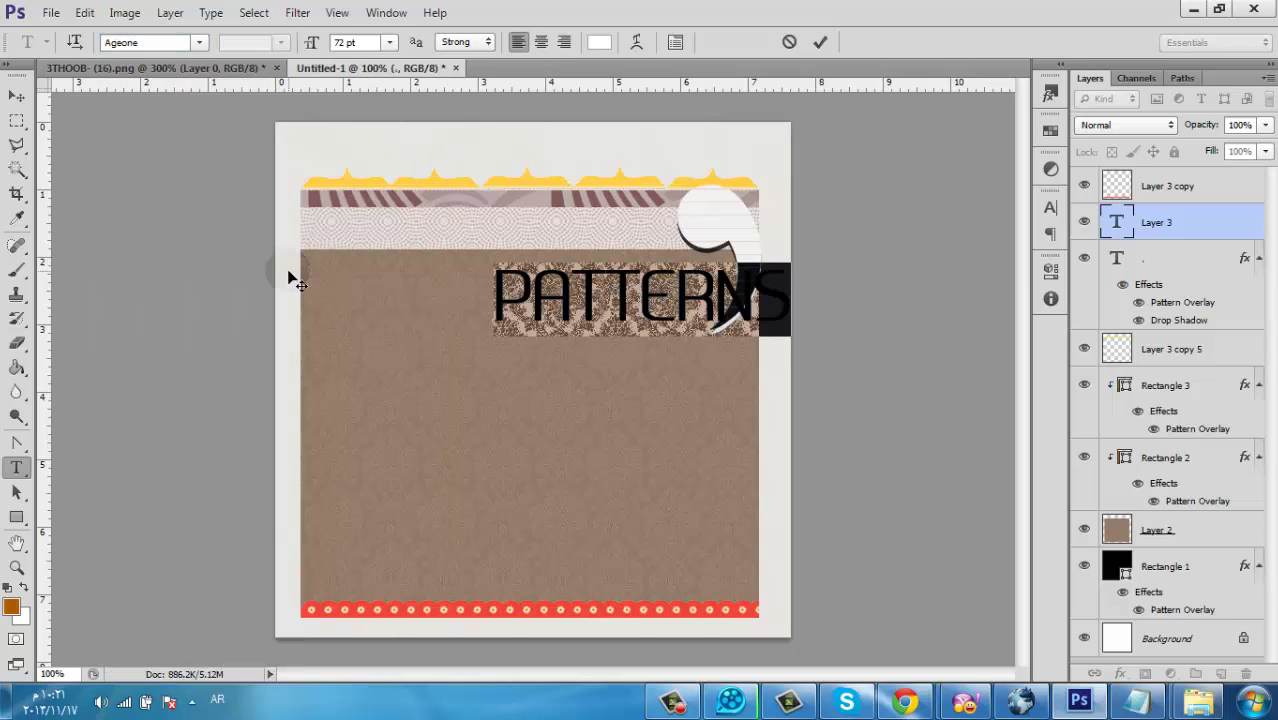
left_click(389, 42)
left_click(395, 278)
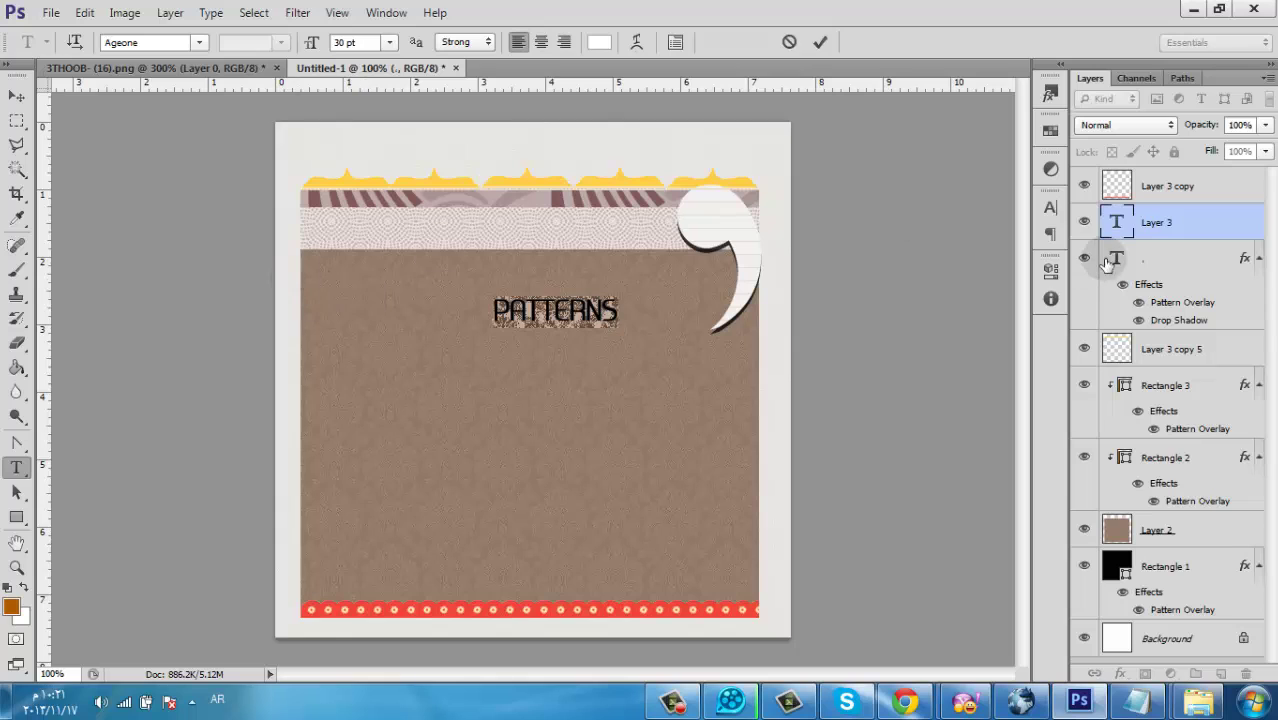
left_click(1150, 222)
Enlarge PATTERNS to 44.28 pt and place it near the panel's top-left
key("ctrl+t")
mouse_move(622, 292)
left_mouse_down()
mouse_move(673, 272)
mouse_move(515, 265)
mouse_move(523, 279)
left_mouse_up()
key("Return")
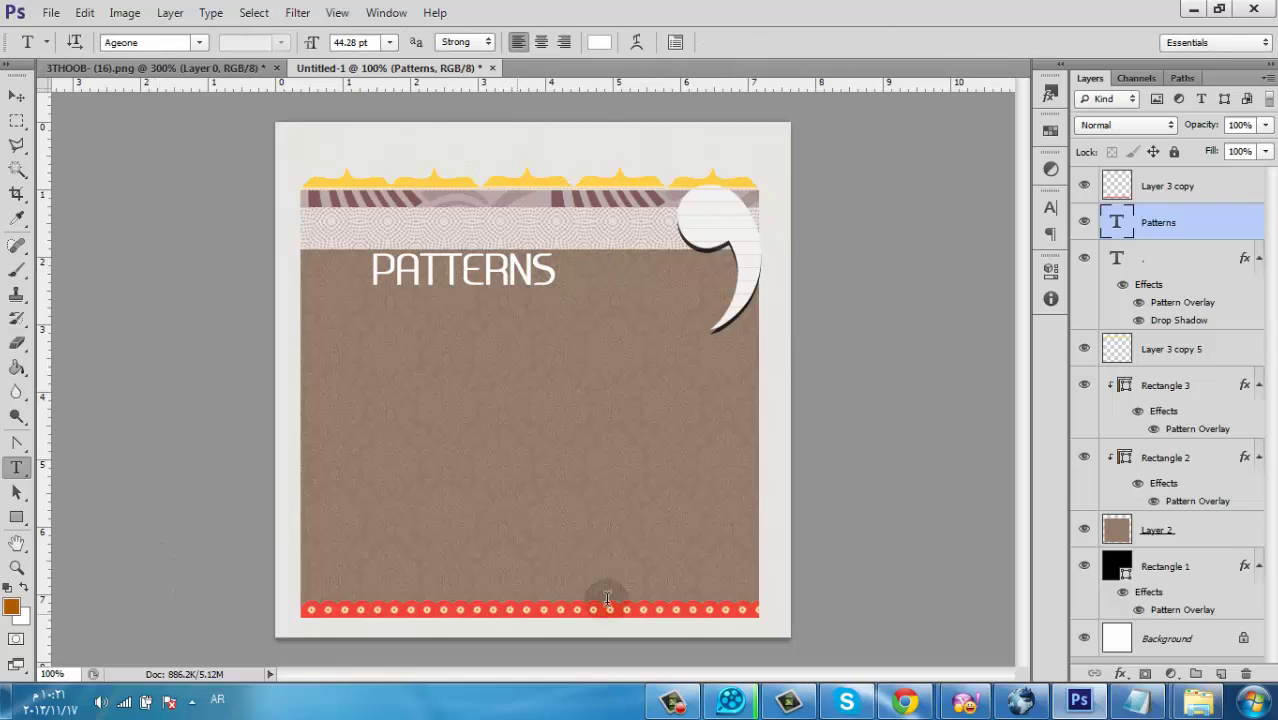
left_click(1137, 700)
Paste the word 'Collections' from Notepad as a new type layer below PATTERNS
left_click(1099, 140)
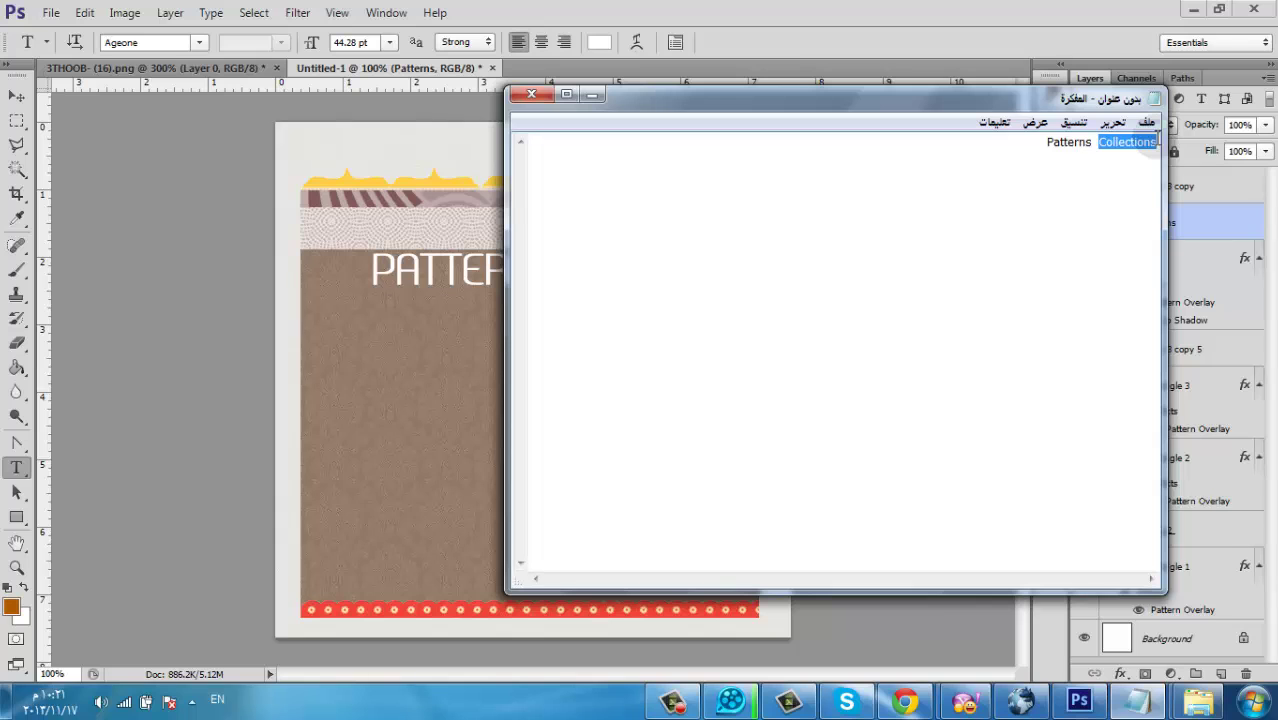
left_click(594, 97)
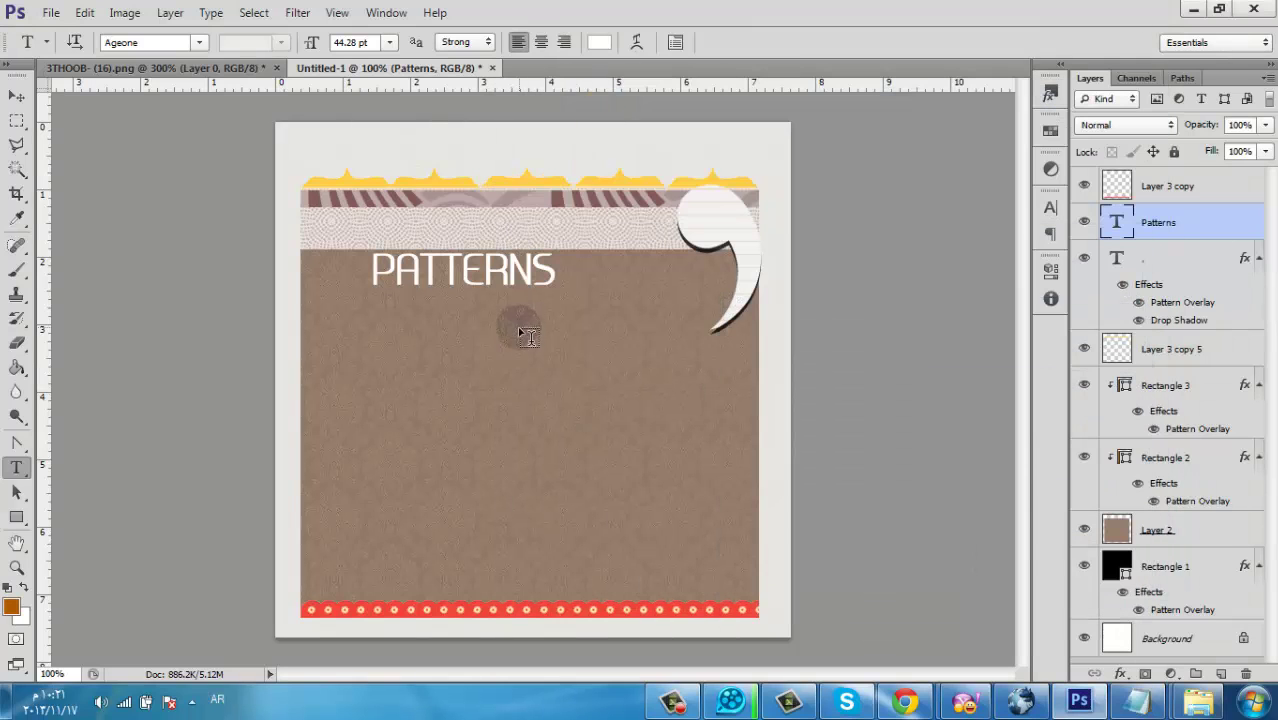
left_click(517, 413)
type("COLLECTIONS")
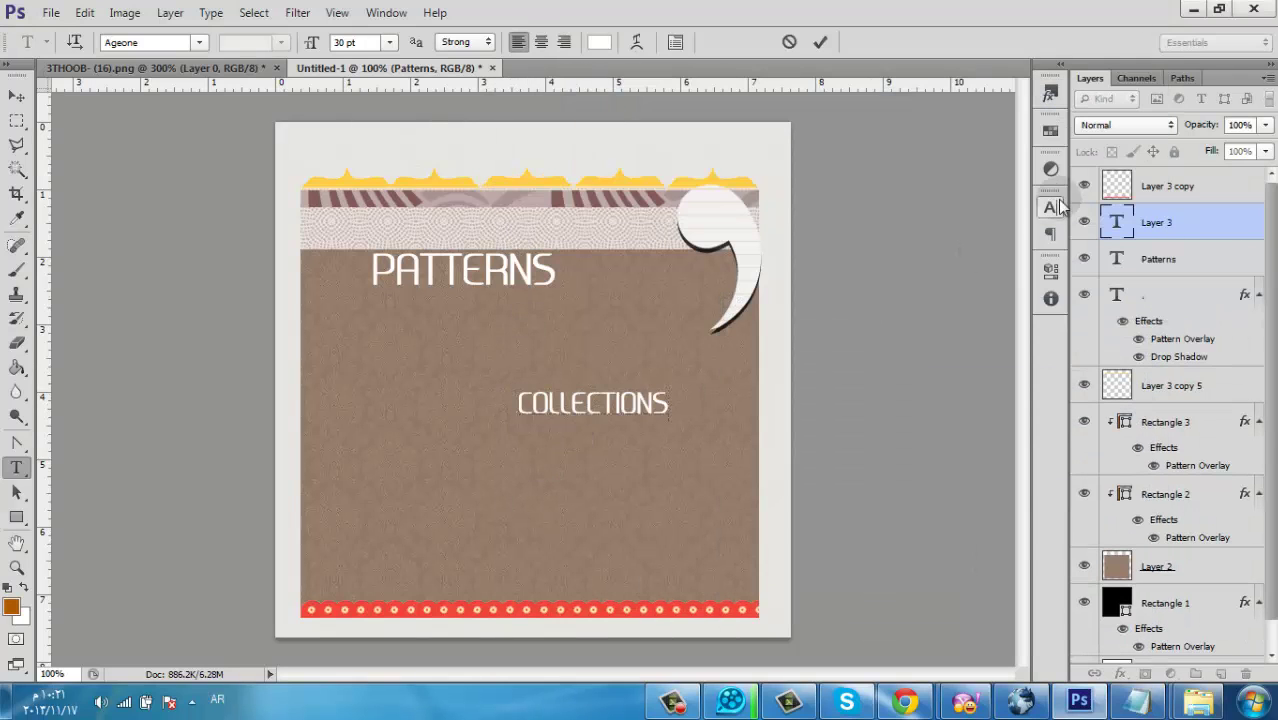
left_click(1153, 222)
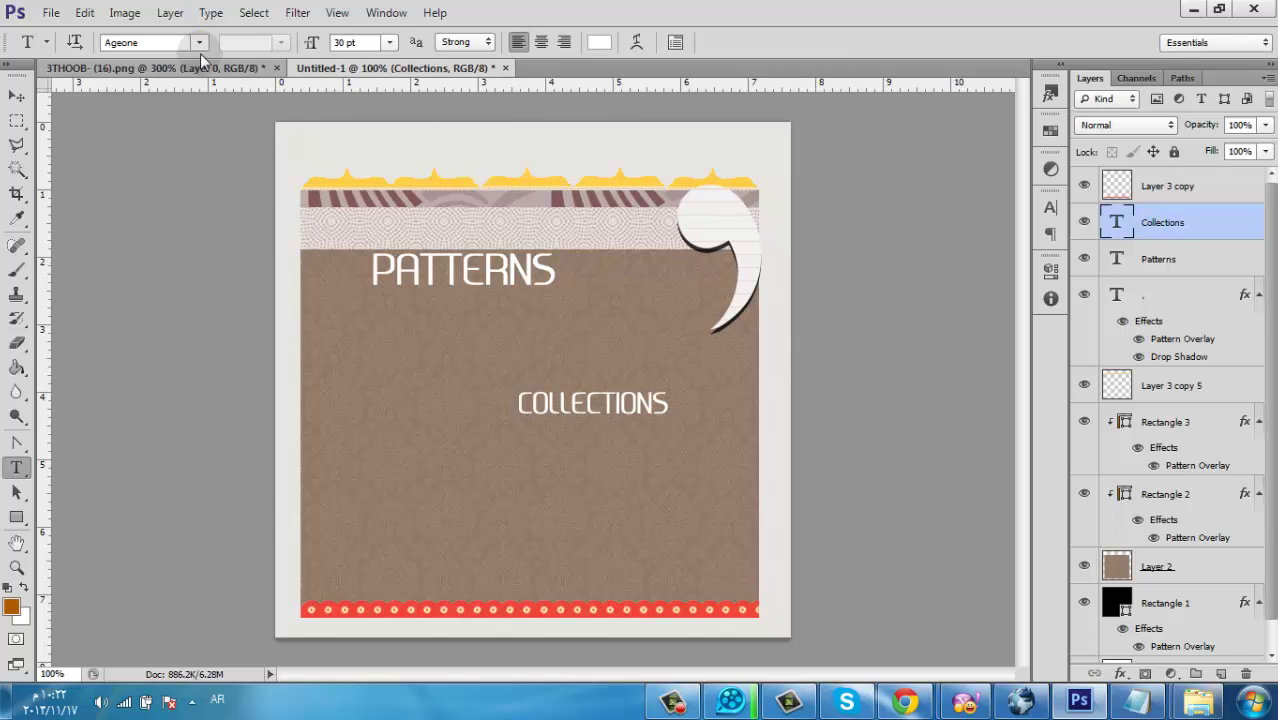
Set Collections in the CarpenterScript font with All Caps turned off
left_click(200, 45)
scroll(428, 285, "up", 2)
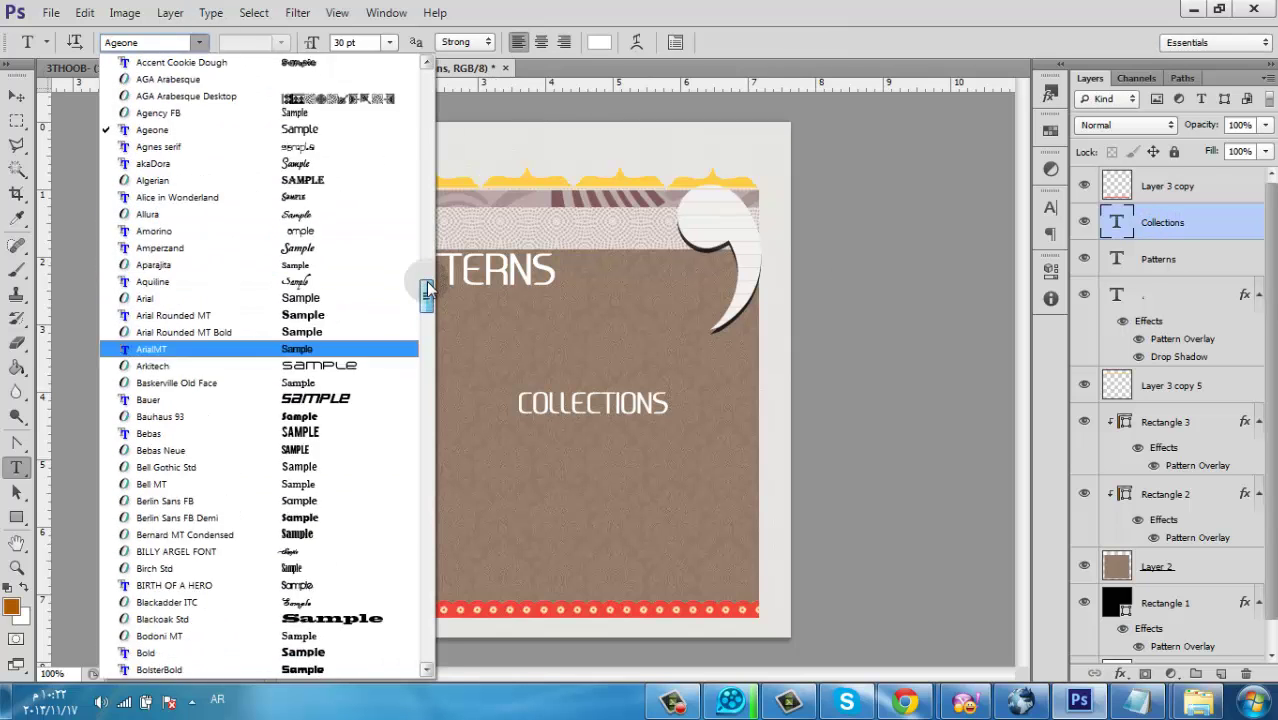
scroll(428, 288, "up", 2)
left_click_drag(428, 288, 428, 298)
left_click_drag(427, 314, 428, 336)
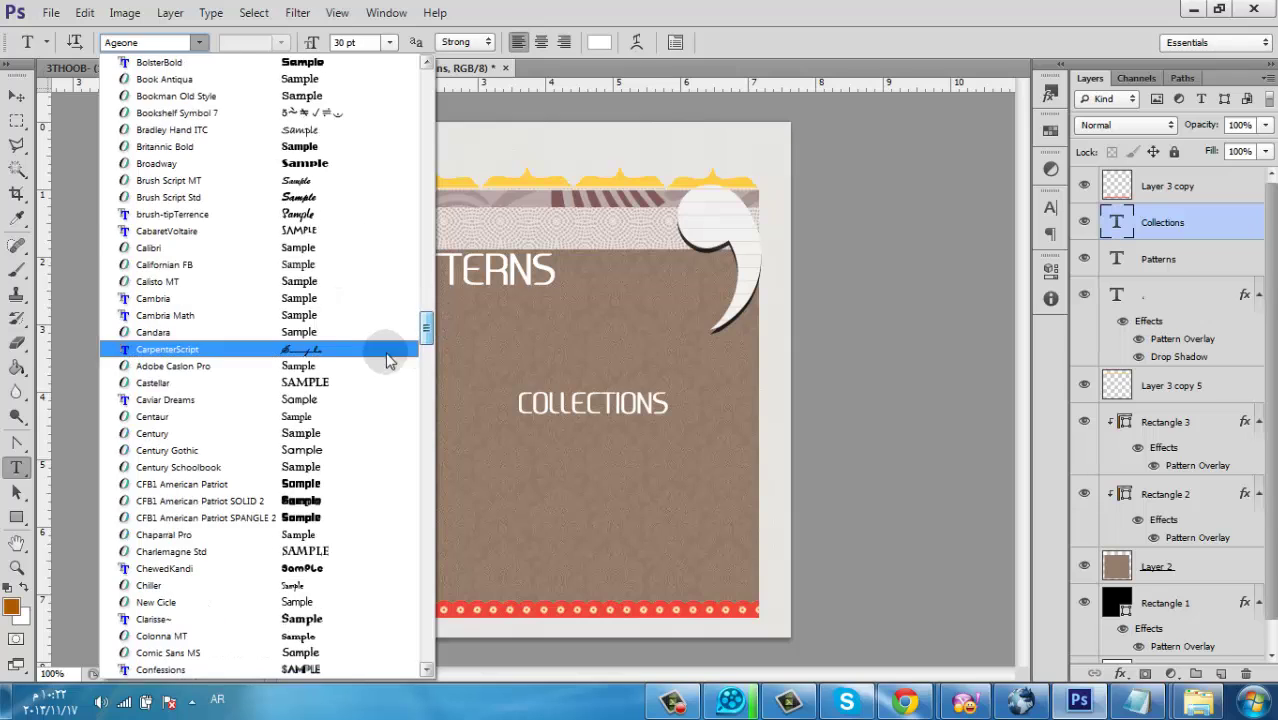
left_click(340, 337)
left_click(1050, 207)
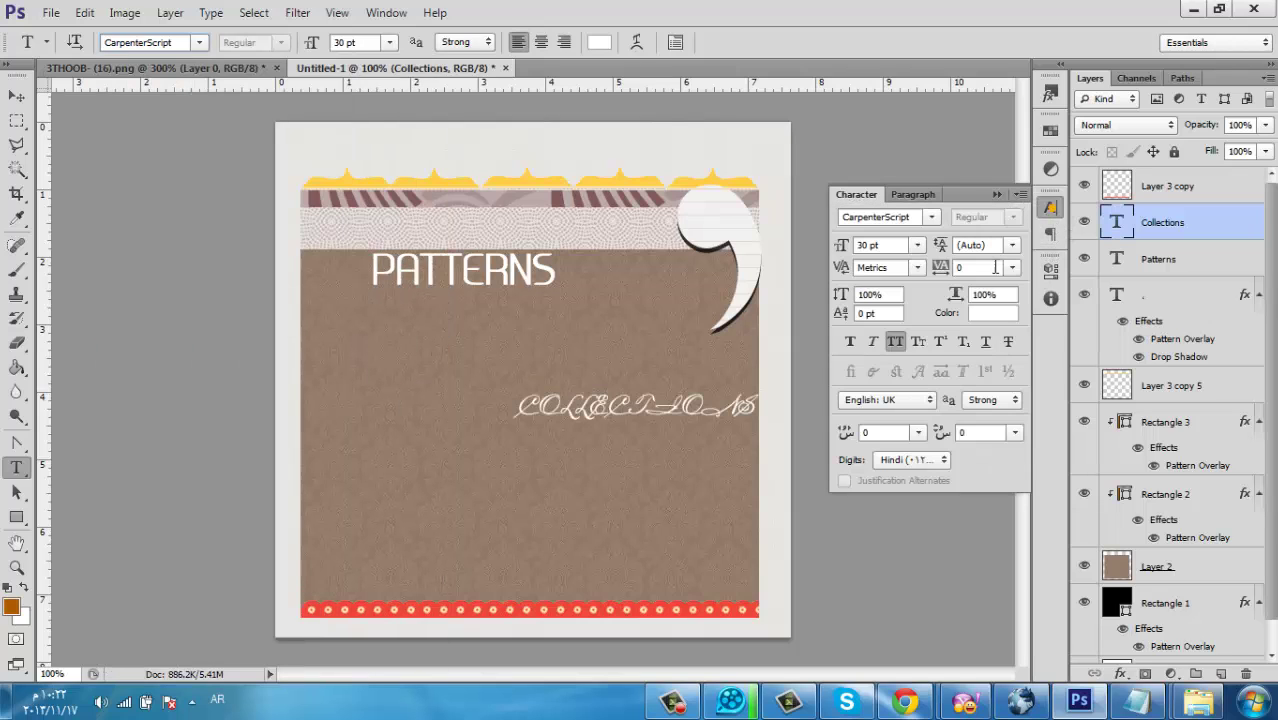
left_click(895, 341)
left_click(997, 195)
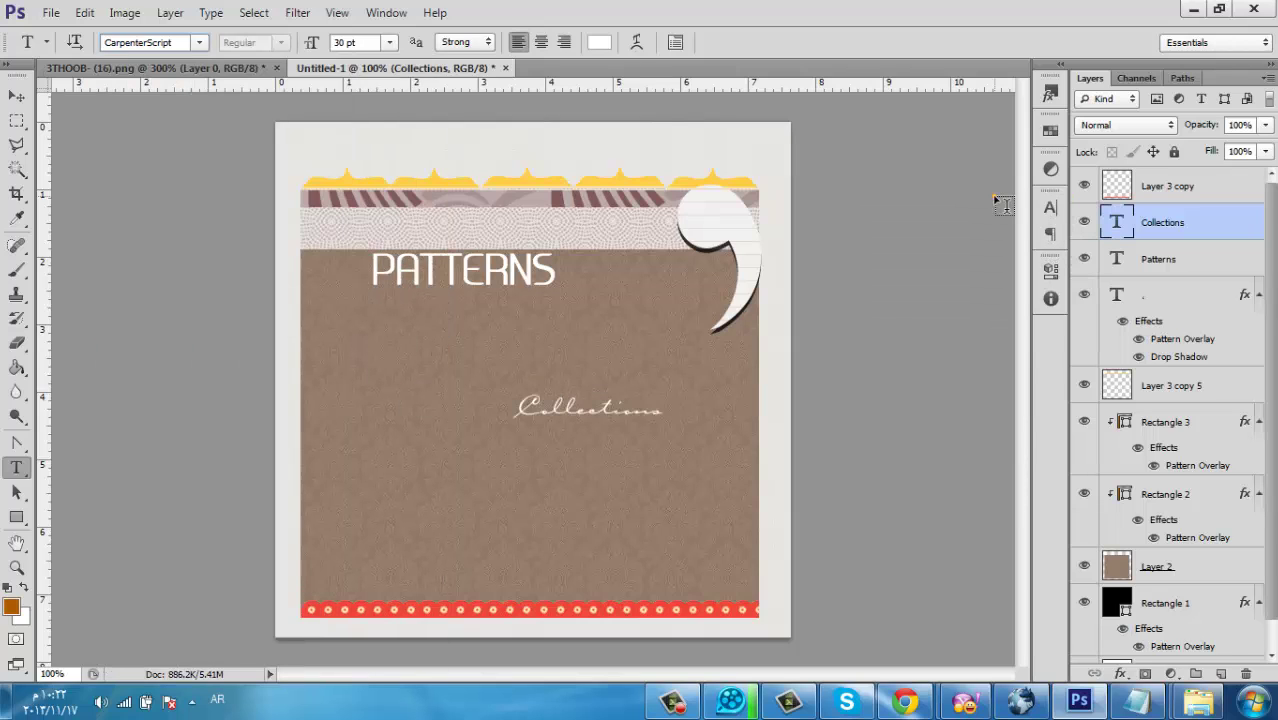
Scale Collections up and position it across the panel just below PATTERNS
key("ctrl+t")
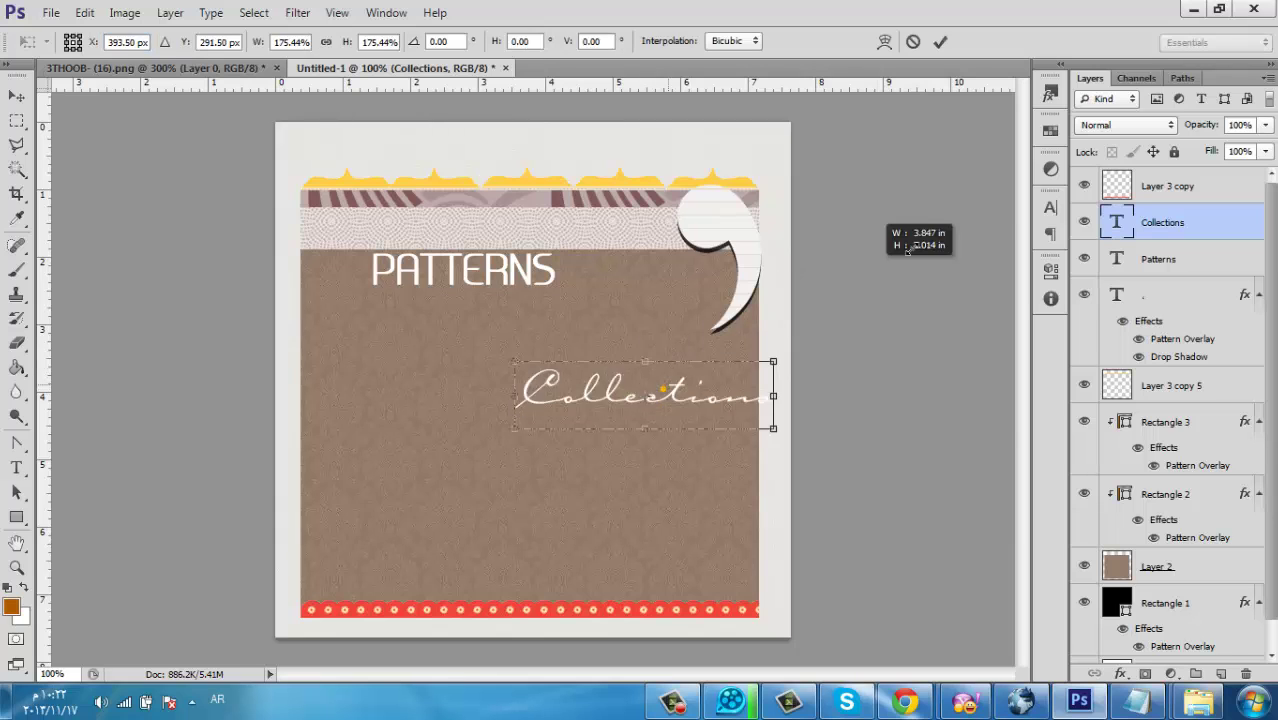
left_click_drag(663, 388, 927, 271)
mouse_move(985, 300)
left_mouse_down()
mouse_move(763, 244)
mouse_move(673, 275)
left_mouse_up()
left_click_drag(579, 320, 601, 322)
key("shift+Left")
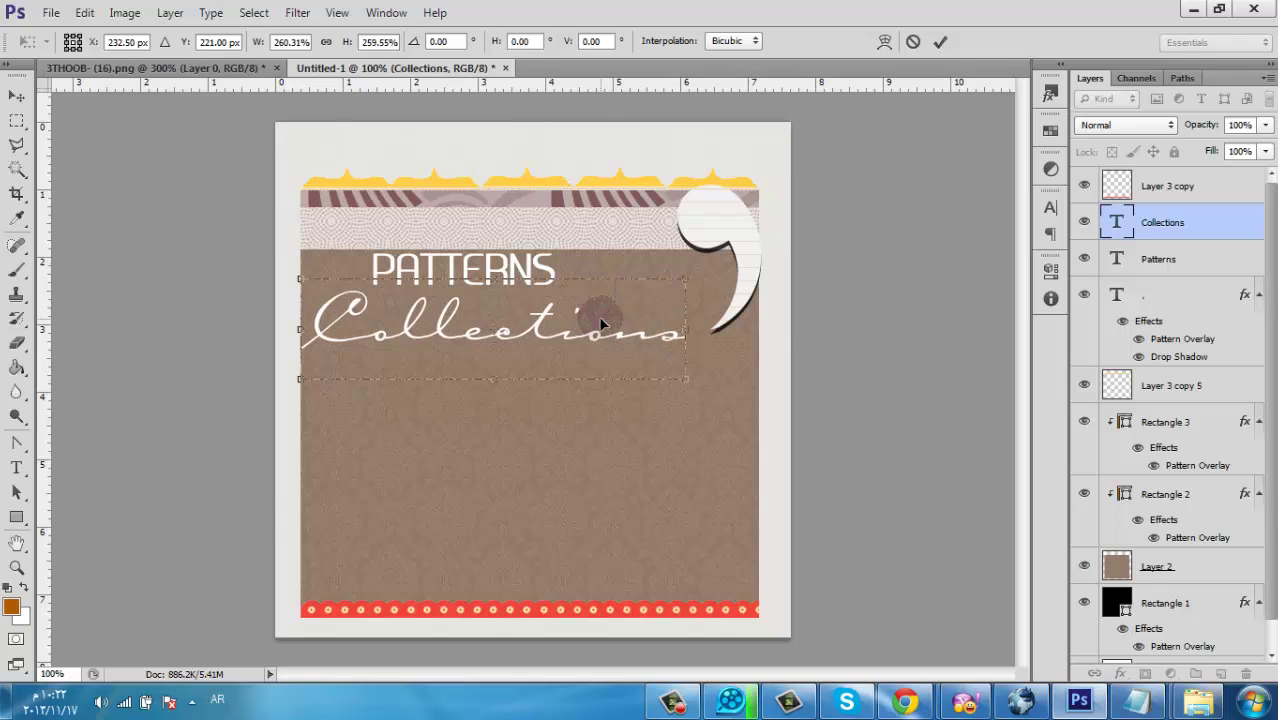
key("Return")
Move PATTERNS right and slightly up to centre it over Collections
left_click(1180, 259)
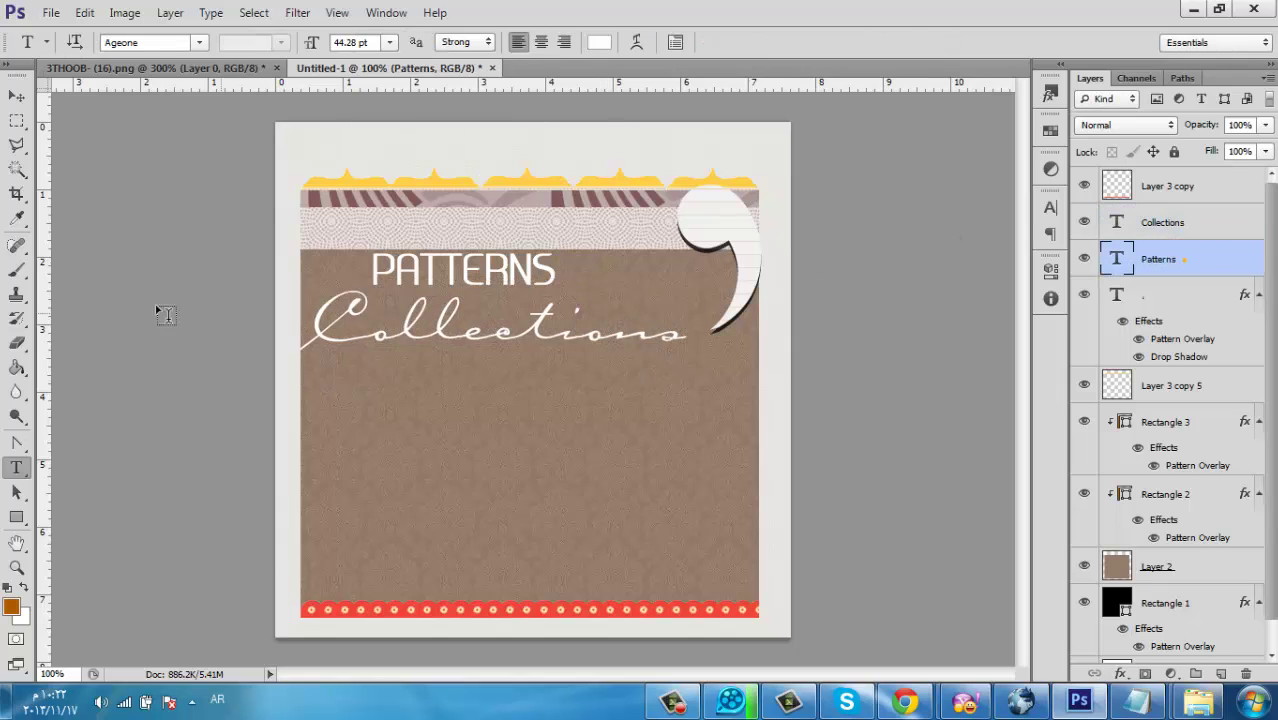
left_click(16, 96)
left_click_drag(460, 270, 525, 290)
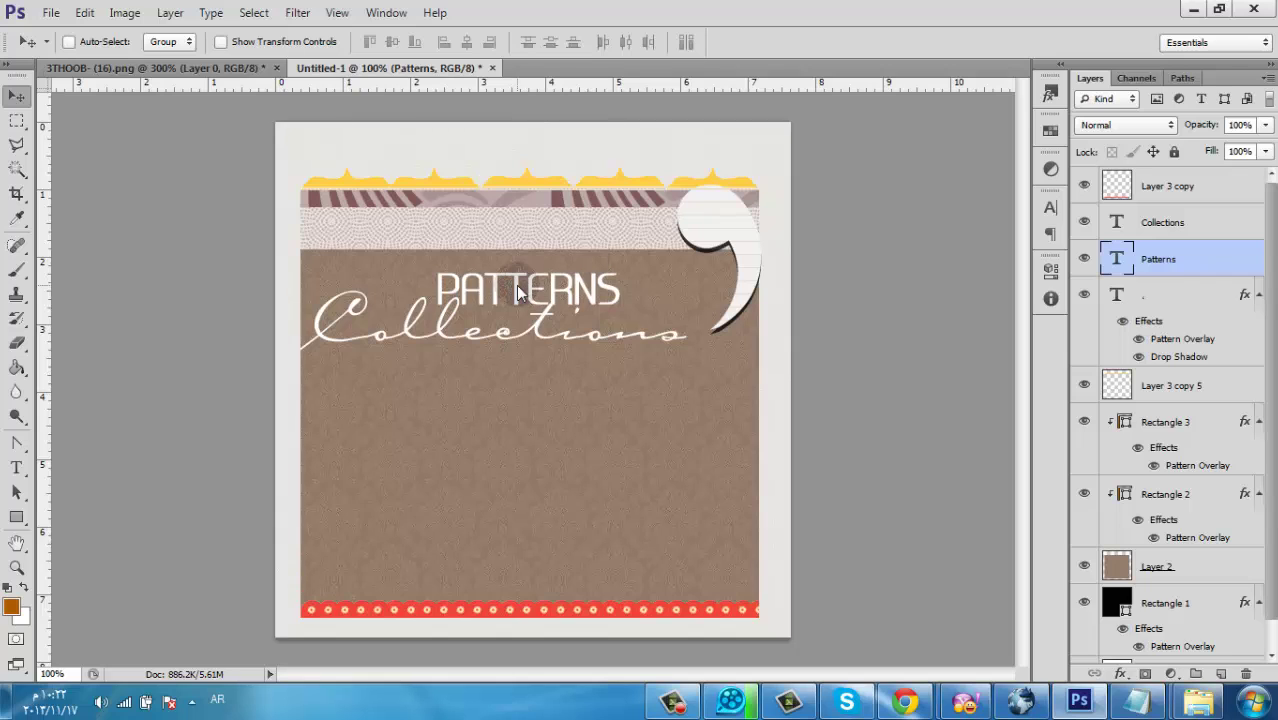
left_click_drag(518, 290, 518, 282)
Duplicate the Collections title layer
left_click(1126, 230)
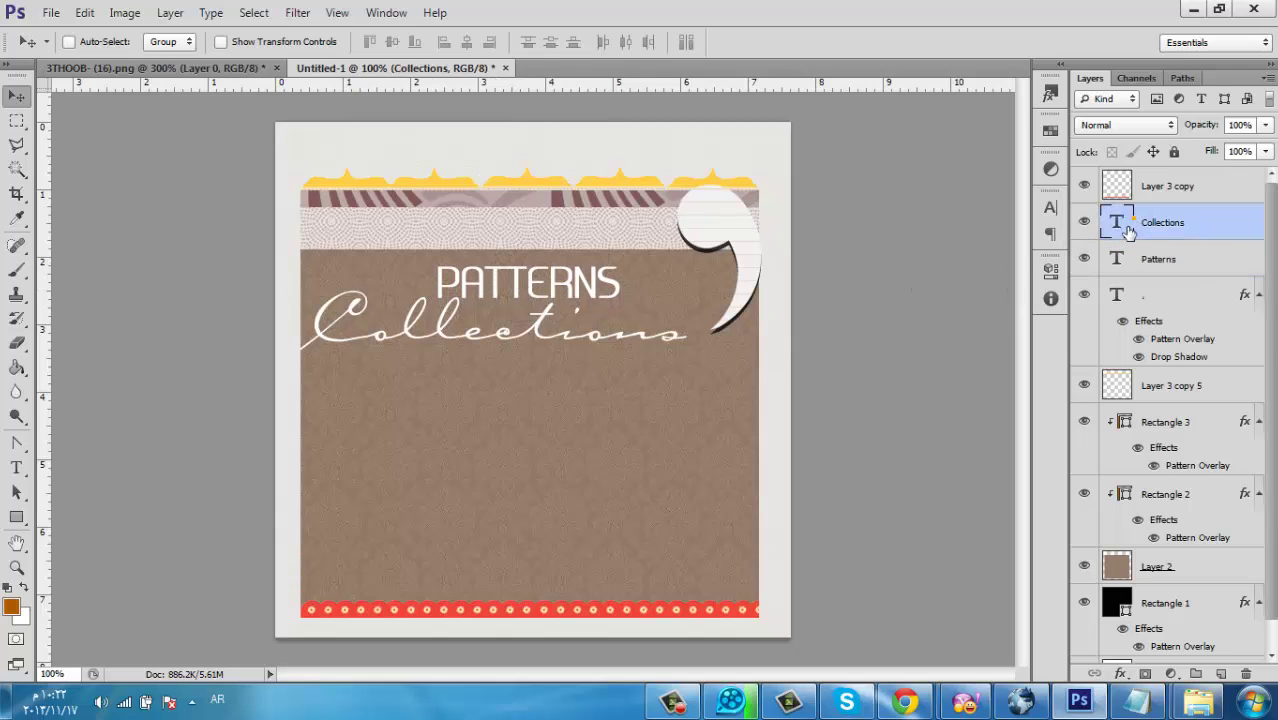
right_click(1136, 230)
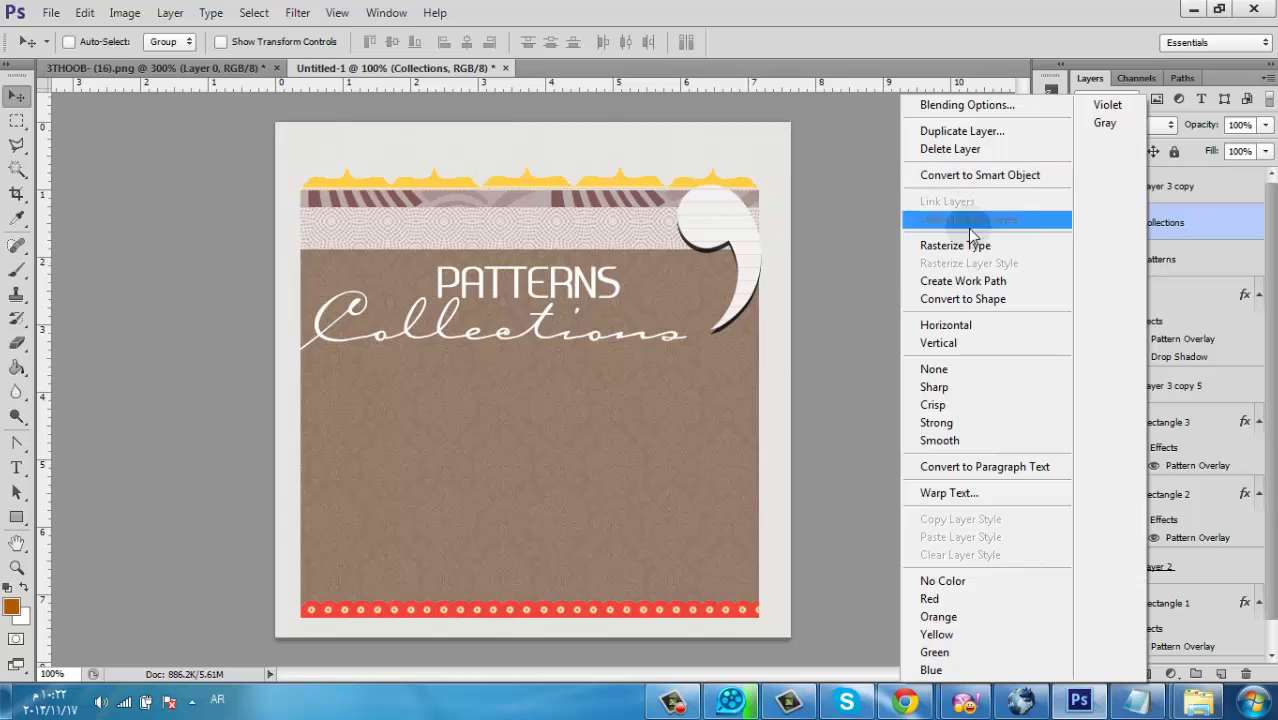
left_click(966, 131)
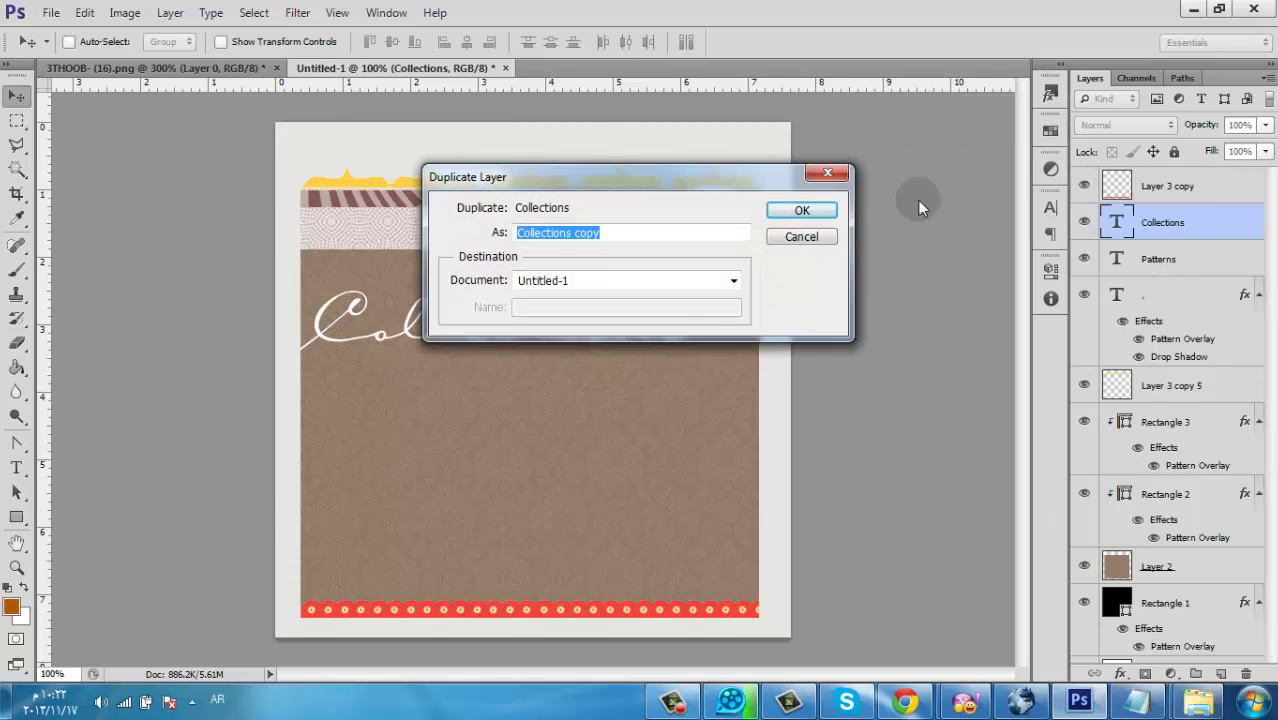
left_click(802, 211)
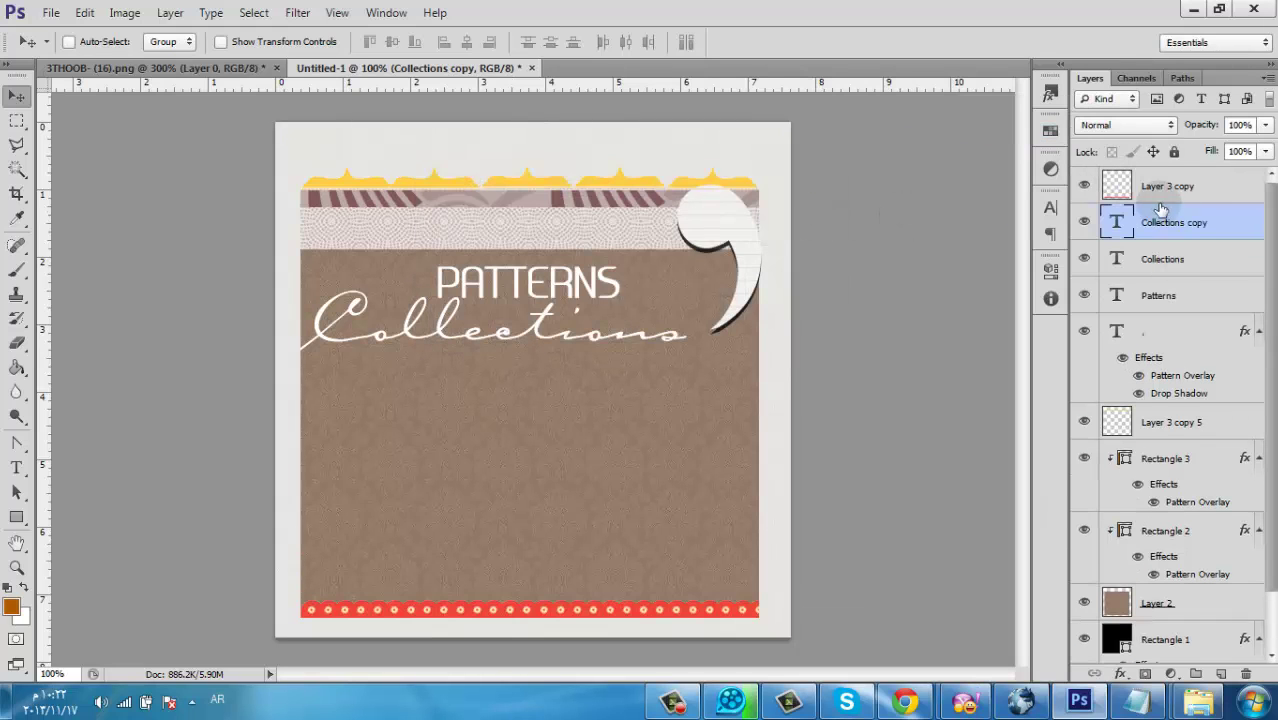
Recolour the duplicate Collections text red (#d64641), sampled from the dotted border
left_click(1050, 208)
left_click(993, 313)
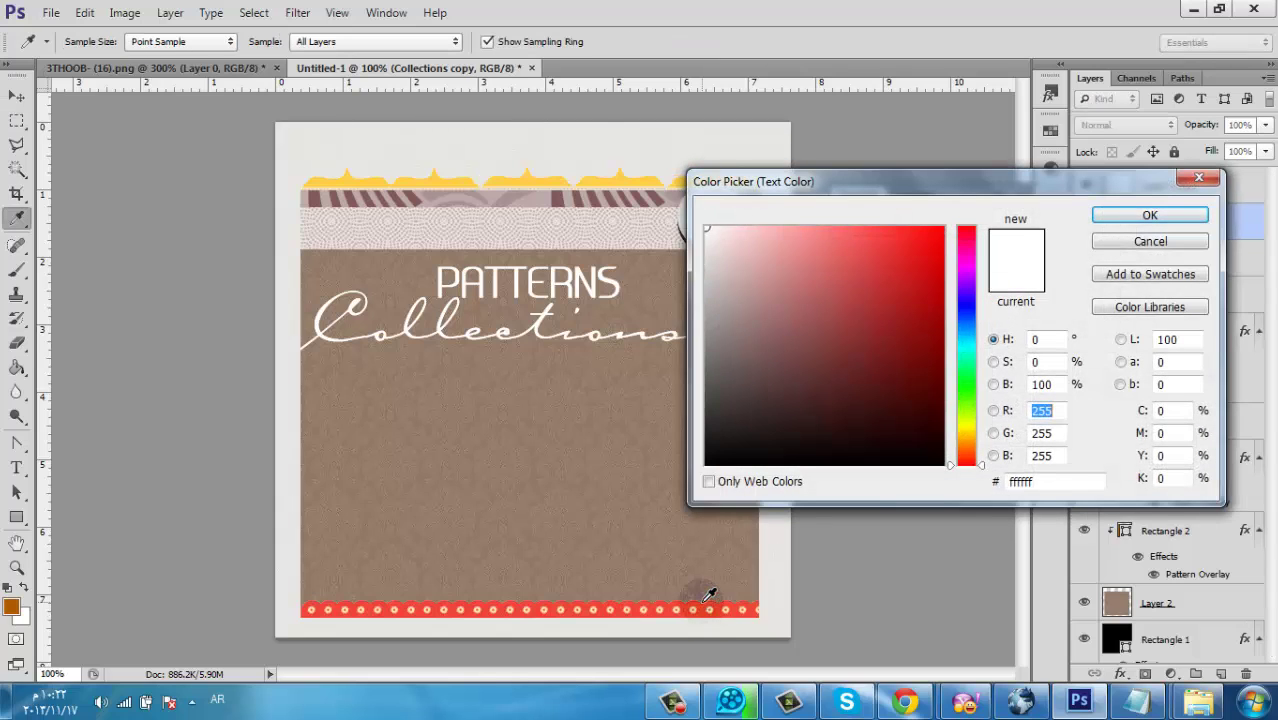
left_click_drag(708, 594, 698, 594)
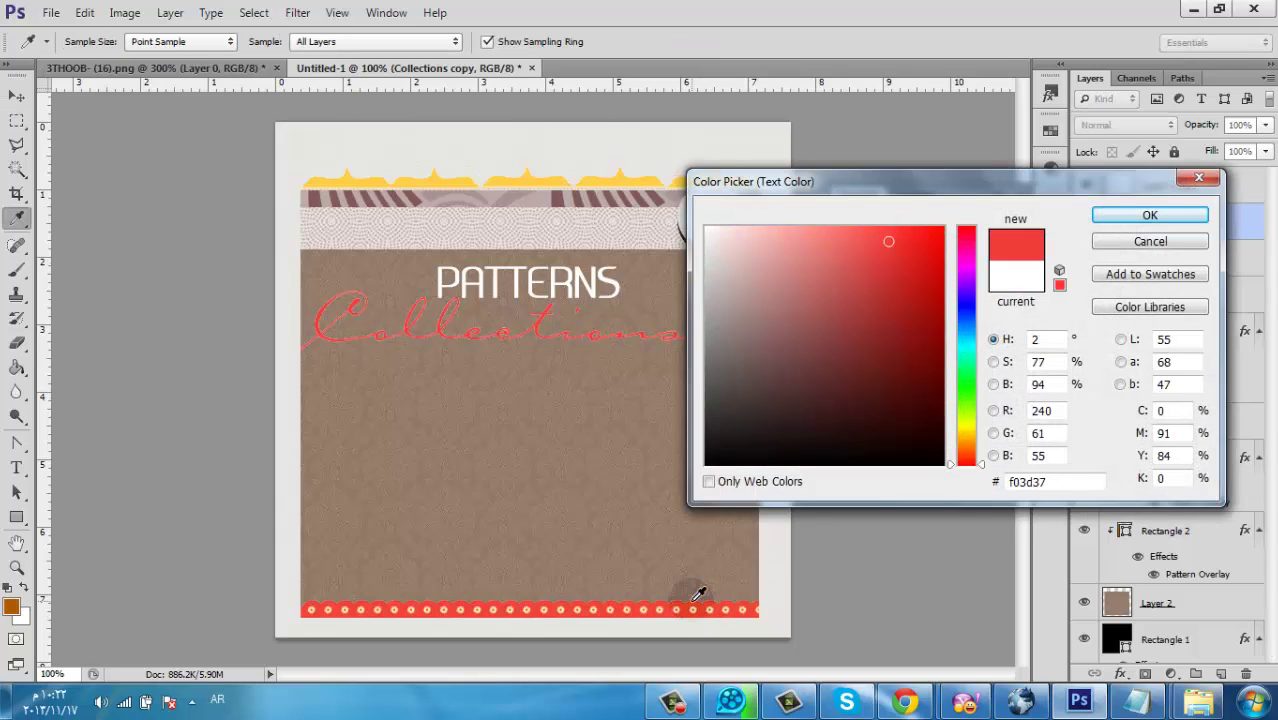
left_click(873, 262)
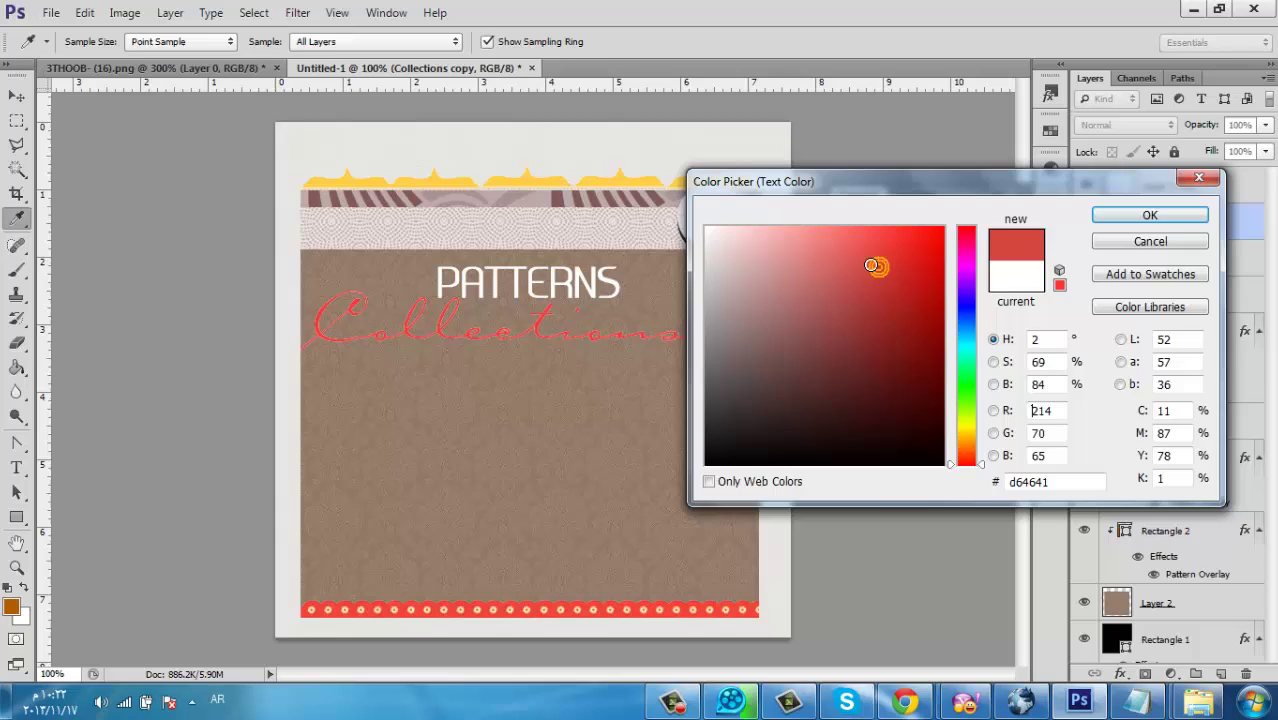
left_click(1150, 215)
Reselect the white Collections layer and collapse the Character panel into the dock
left_click(1170, 259)
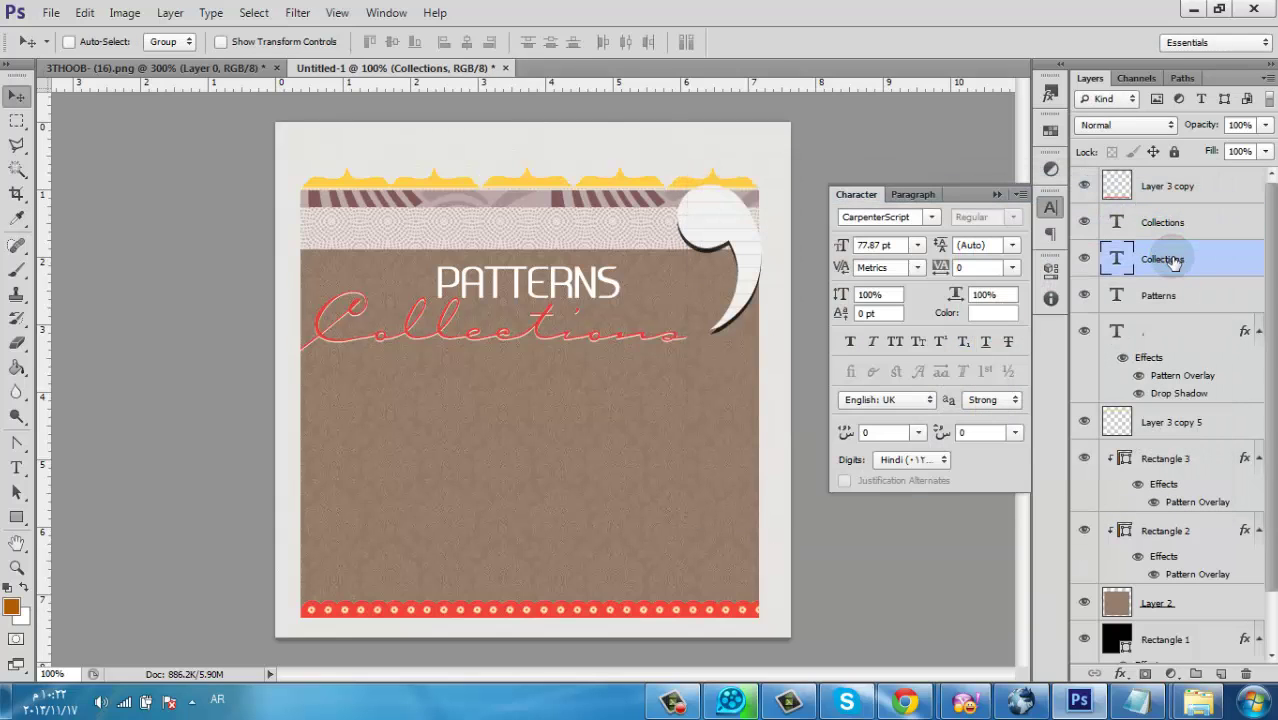
left_click(996, 195)
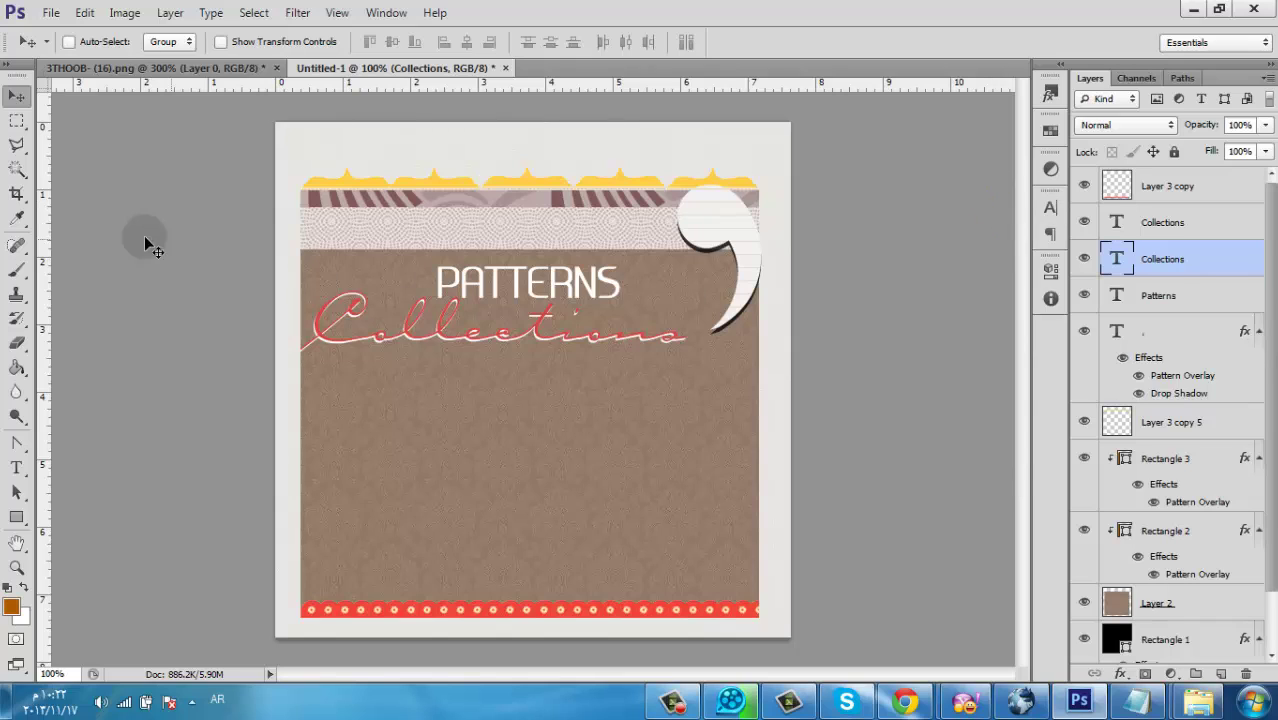
left_click(16, 517)
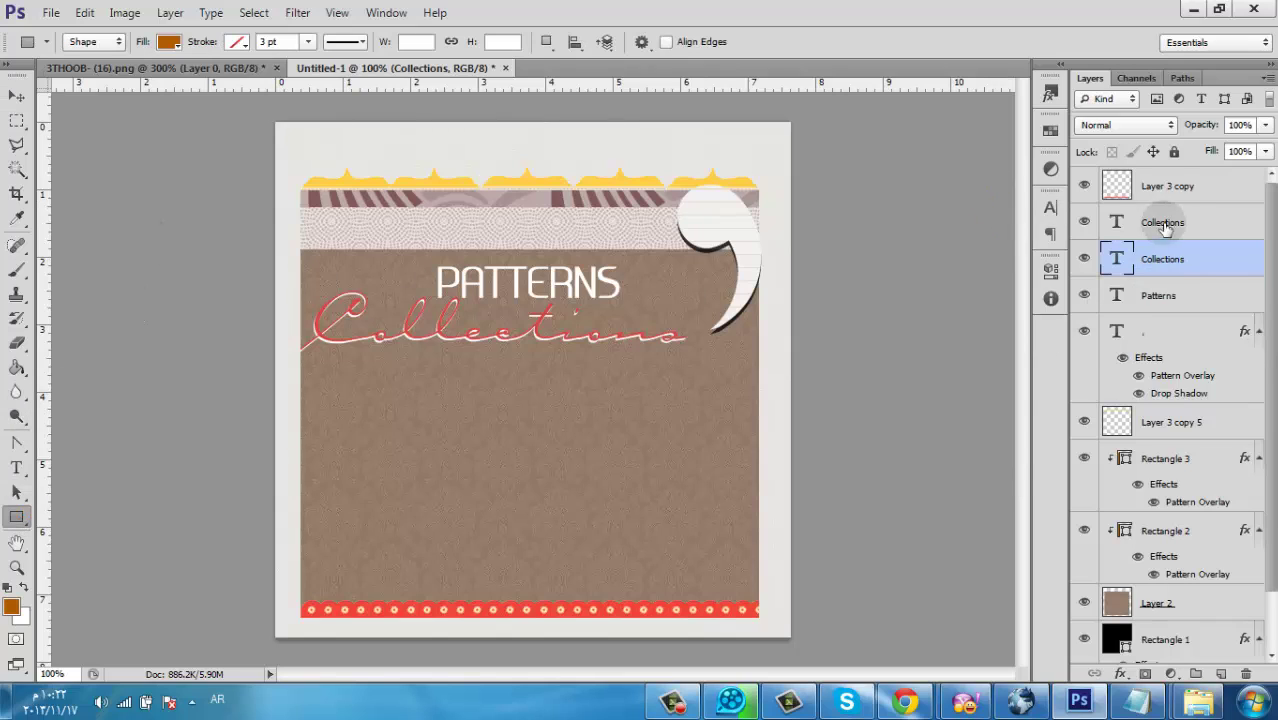
Group all layers from Layer 3 copy down to Rectangle 1 and name the group الأساس
left_click(1172, 186)
scroll(1155, 380, "down", 3)
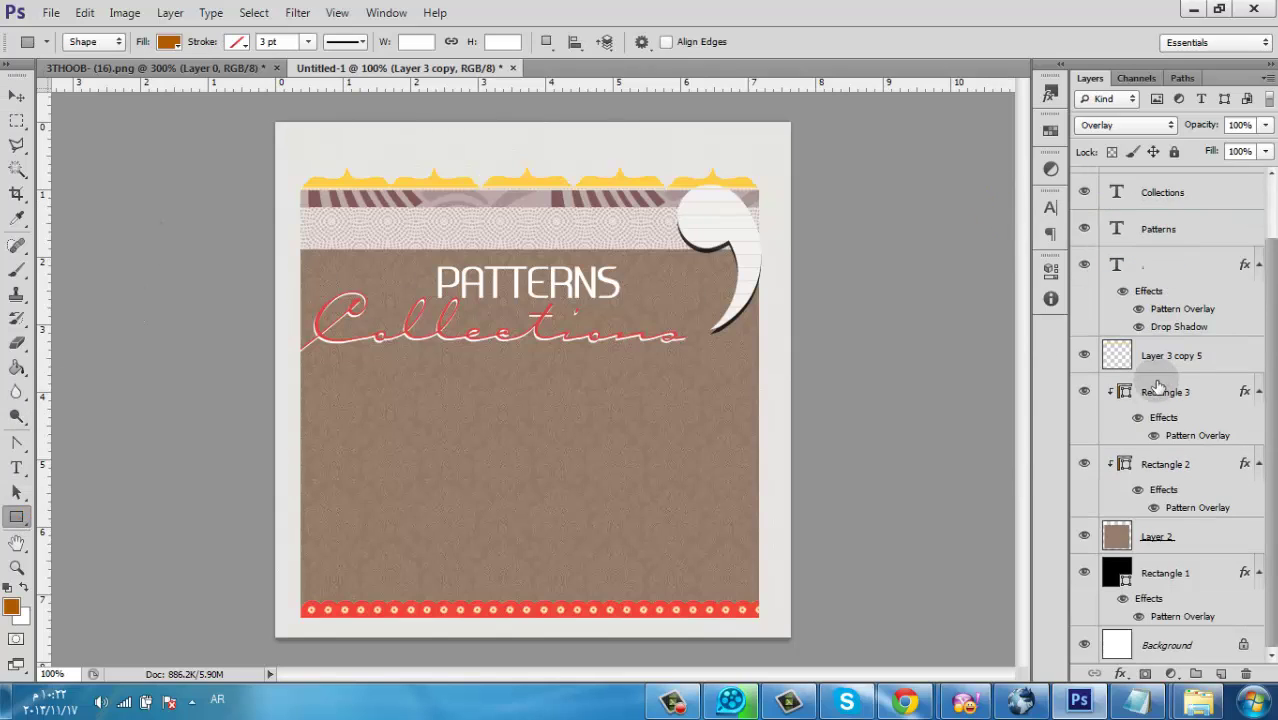
left_click(1160, 578, "shift")
key("ctrl+g")
type("الأساس")
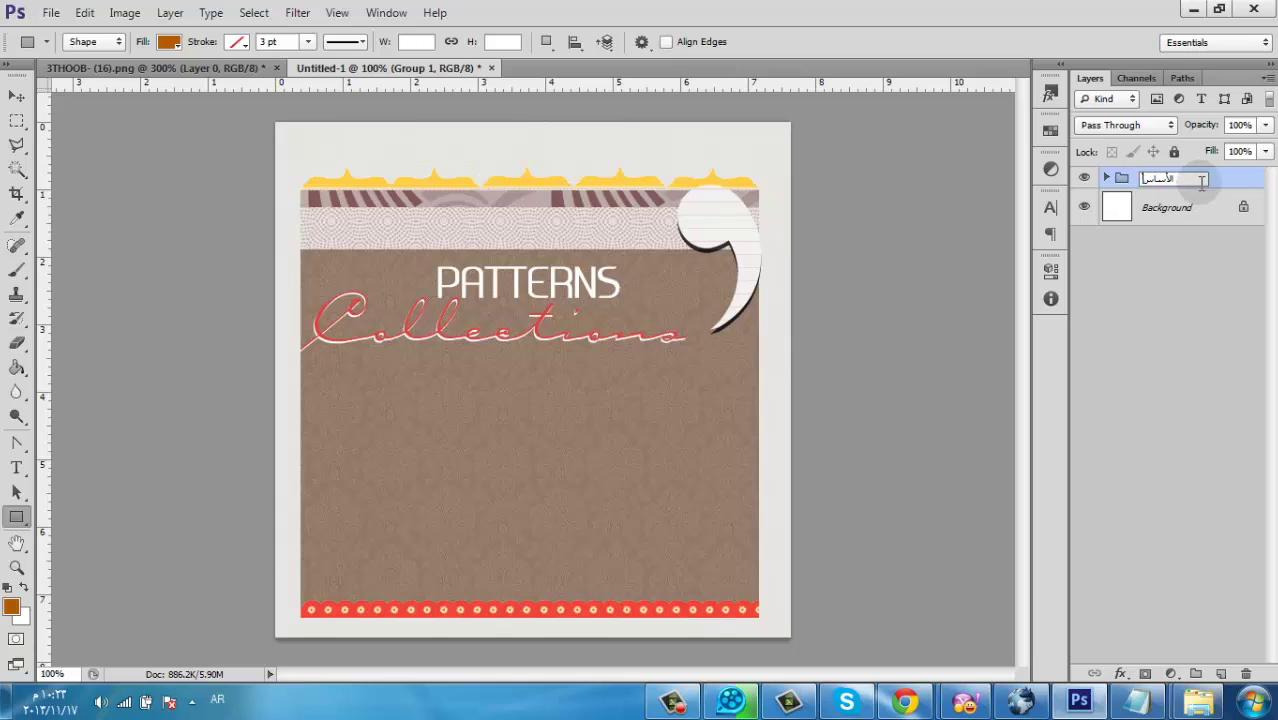
key("Return")
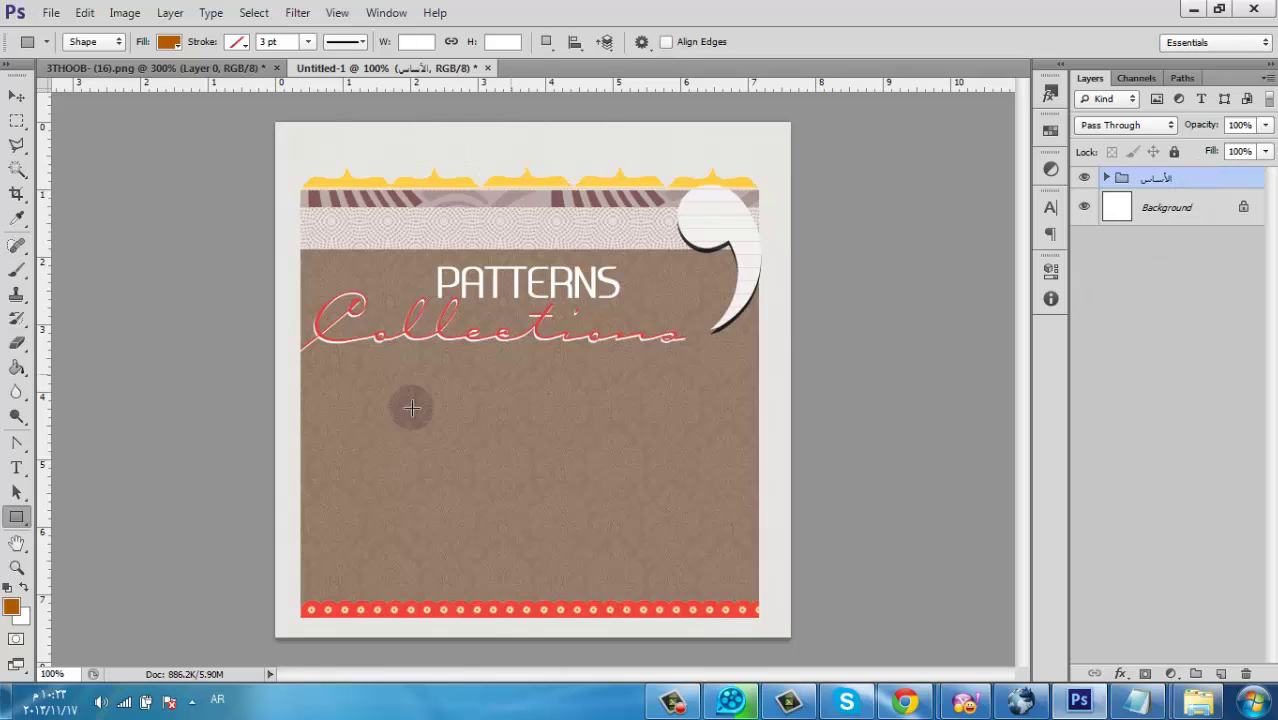
Draw a large rectangle over the card's lower area and nudge it just above the red dotted border
key("v")
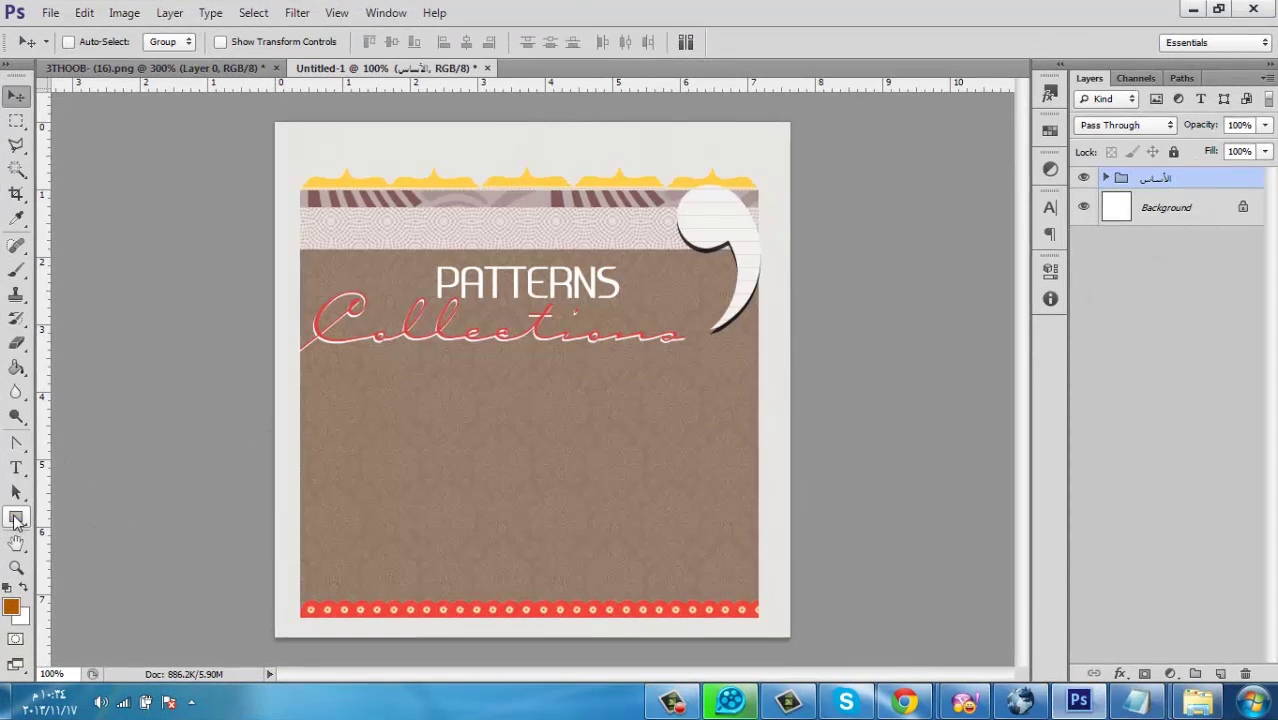
left_click(17, 517)
mouse_move(310, 405)
left_mouse_down()
mouse_move(737, 577)
mouse_move(748, 623)
left_mouse_up()
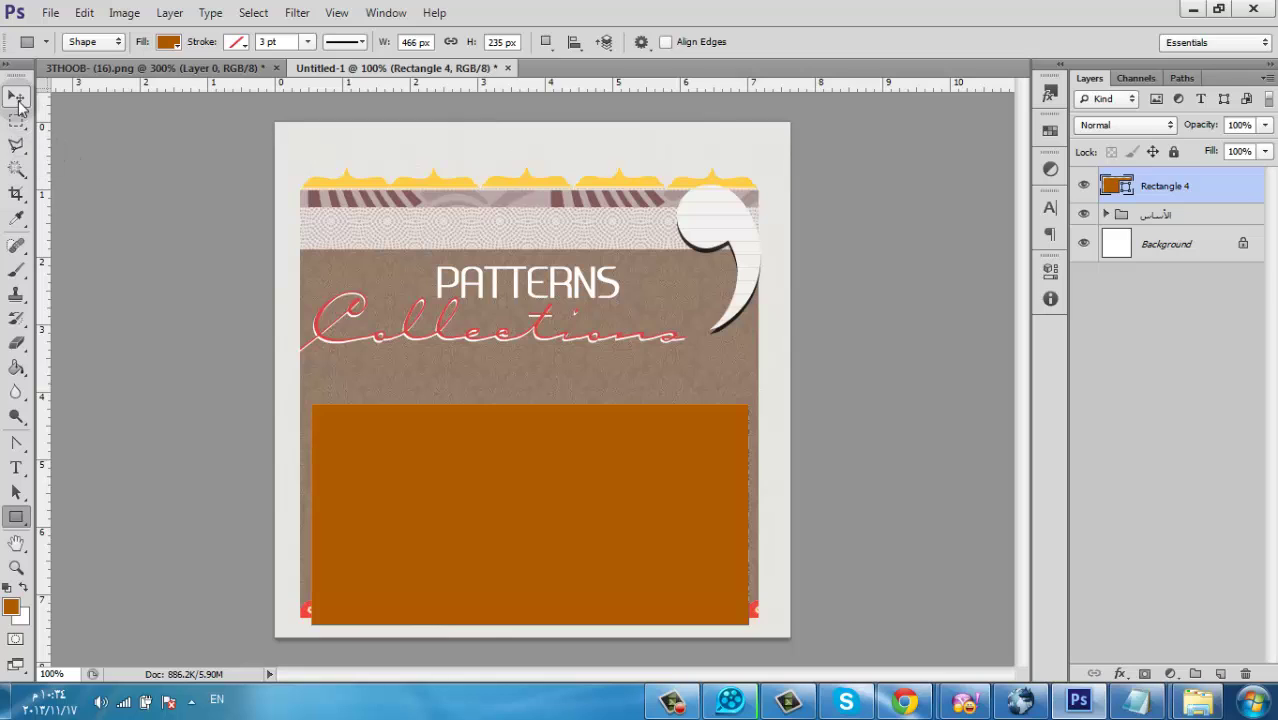
left_click(16, 96)
left_click_drag(555, 532, 558, 480)
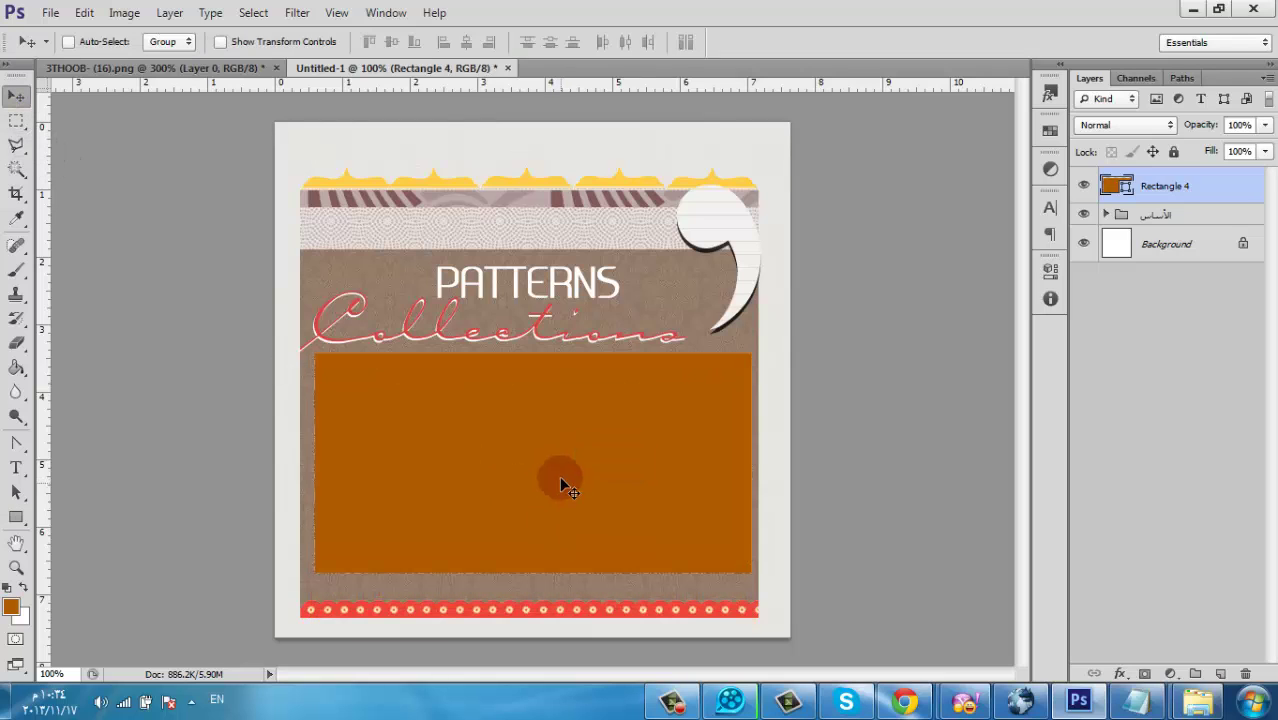
key("Down")
key("Down")
key("Down")
key("Left")
key("Left")
key("Left")
key("Down")
key("Down")
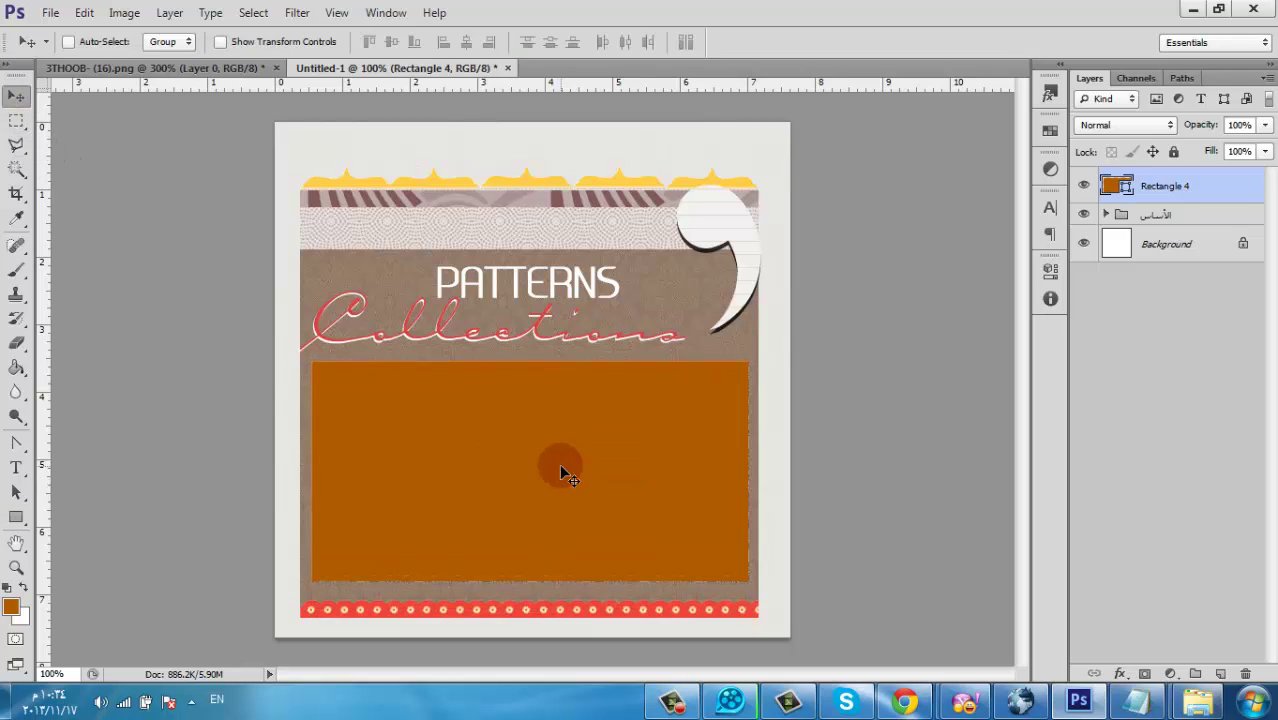
Fill the rectangle with black 000000 and draw a narrow rectangle at its right end
double_click(1118, 186)
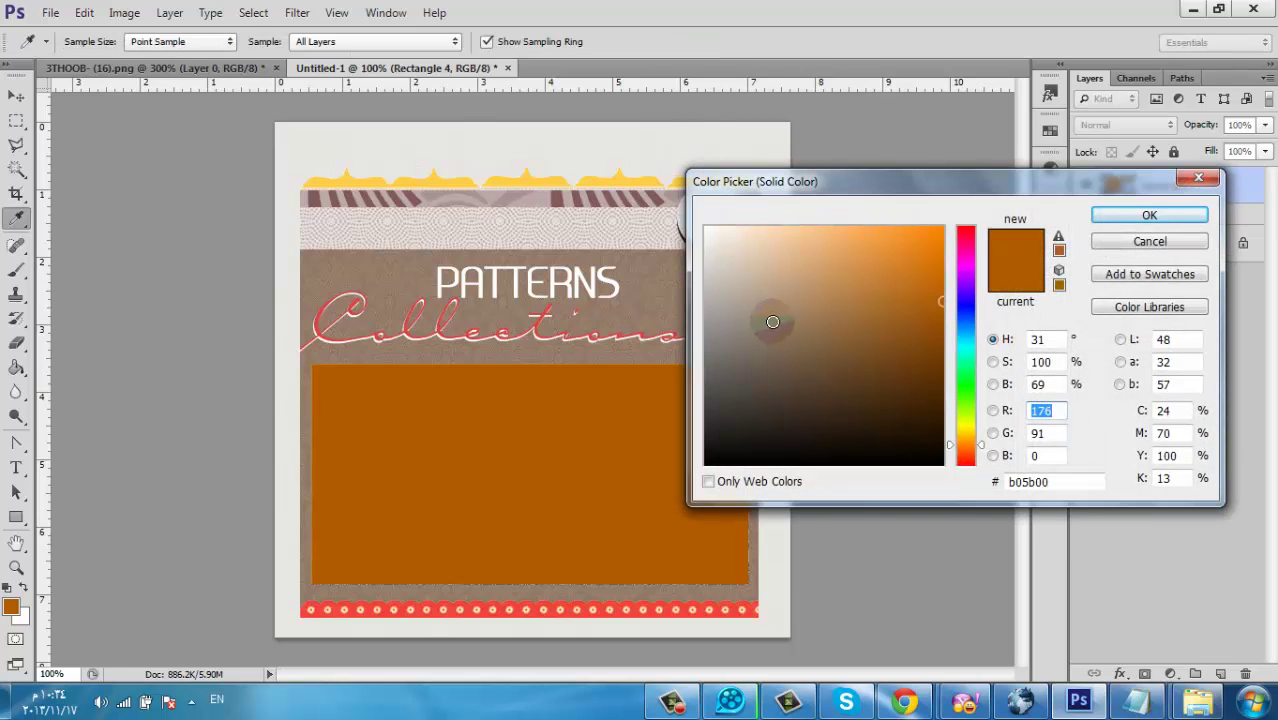
left_click_drag(772, 321, 655, 485)
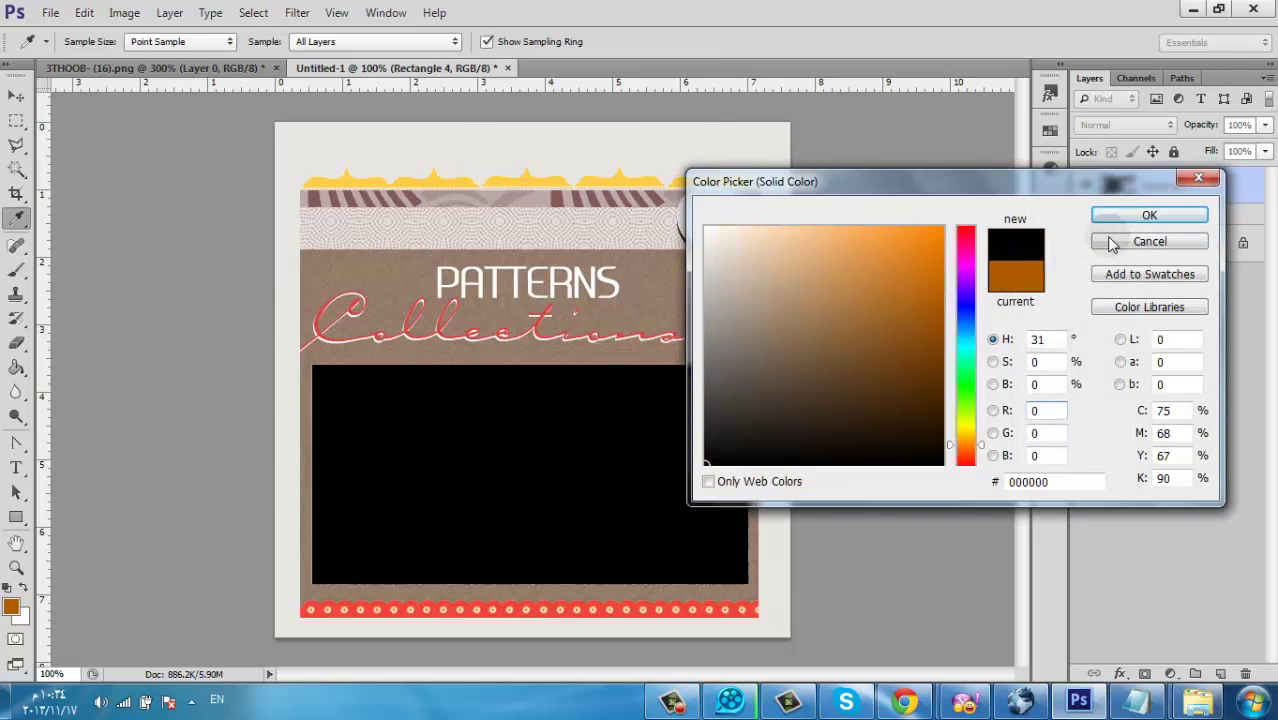
left_click(1147, 216)
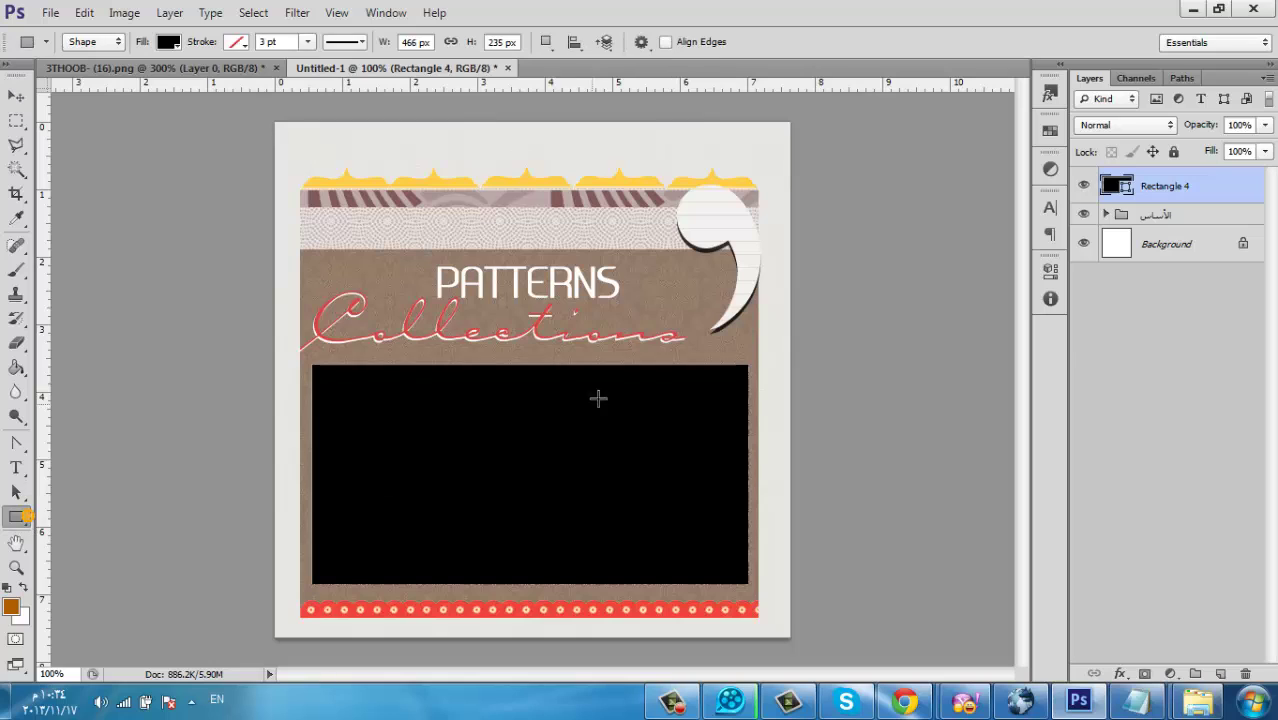
left_click_drag(672, 356, 747, 594)
Fill the narrow rectangle white (ffffff), duplicate it and place the copy flush to its left
double_click(1108, 188)
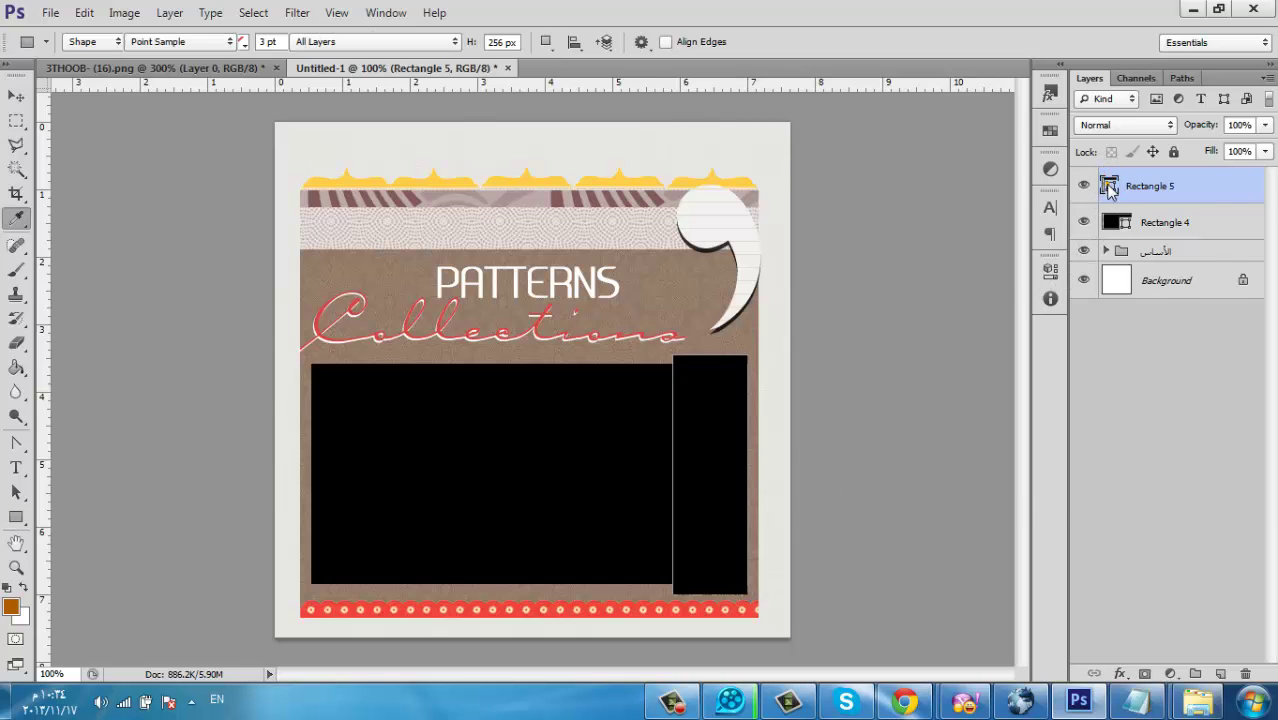
left_click_drag(762, 334, 672, 202)
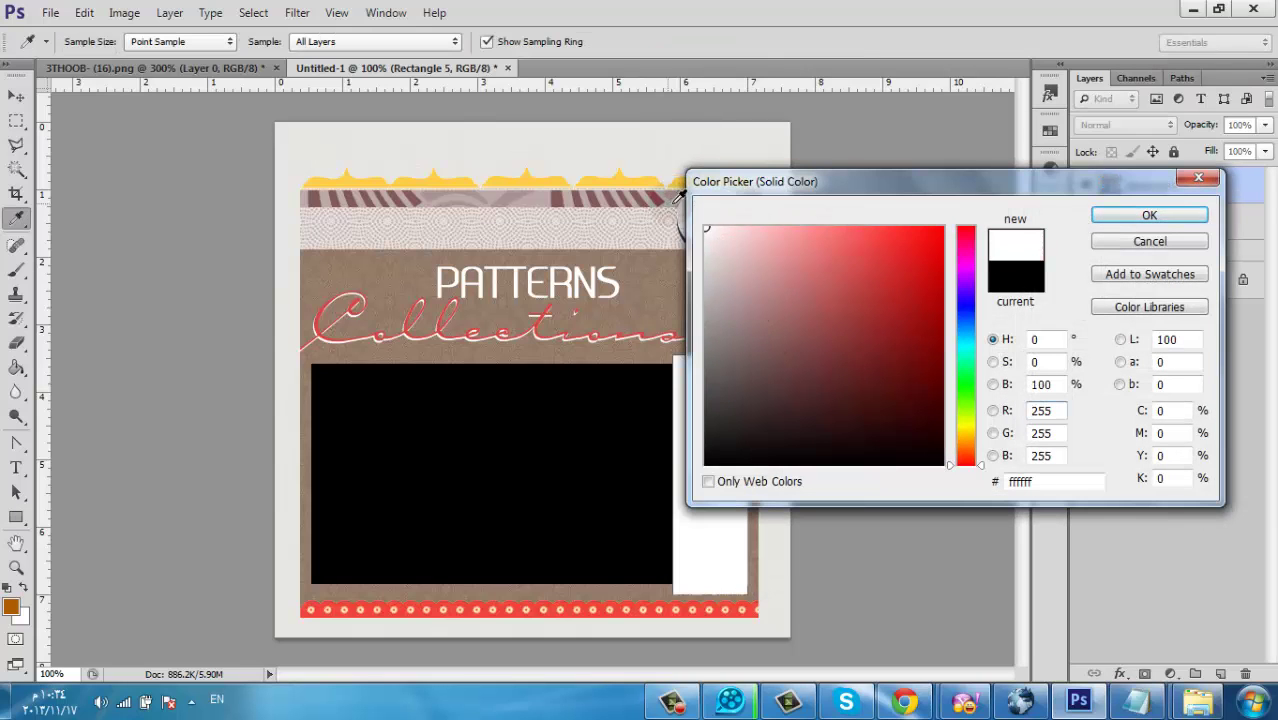
left_click(1174, 218)
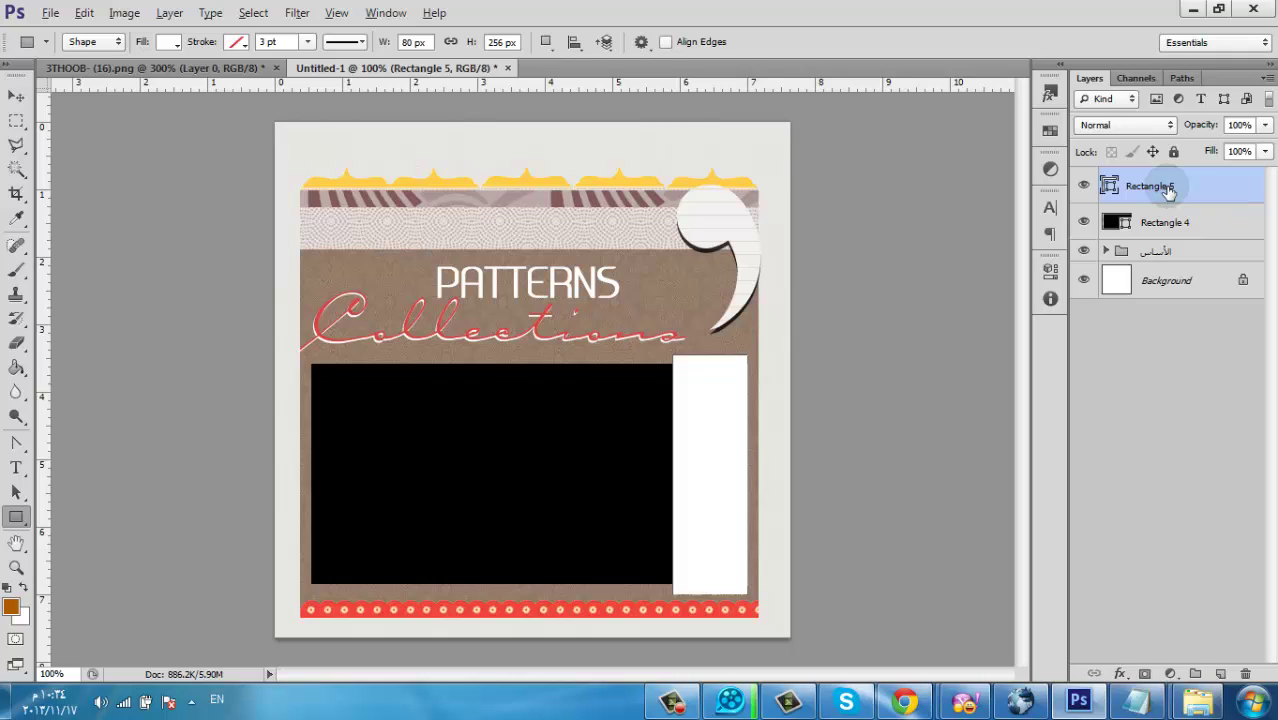
key("ctrl+j")
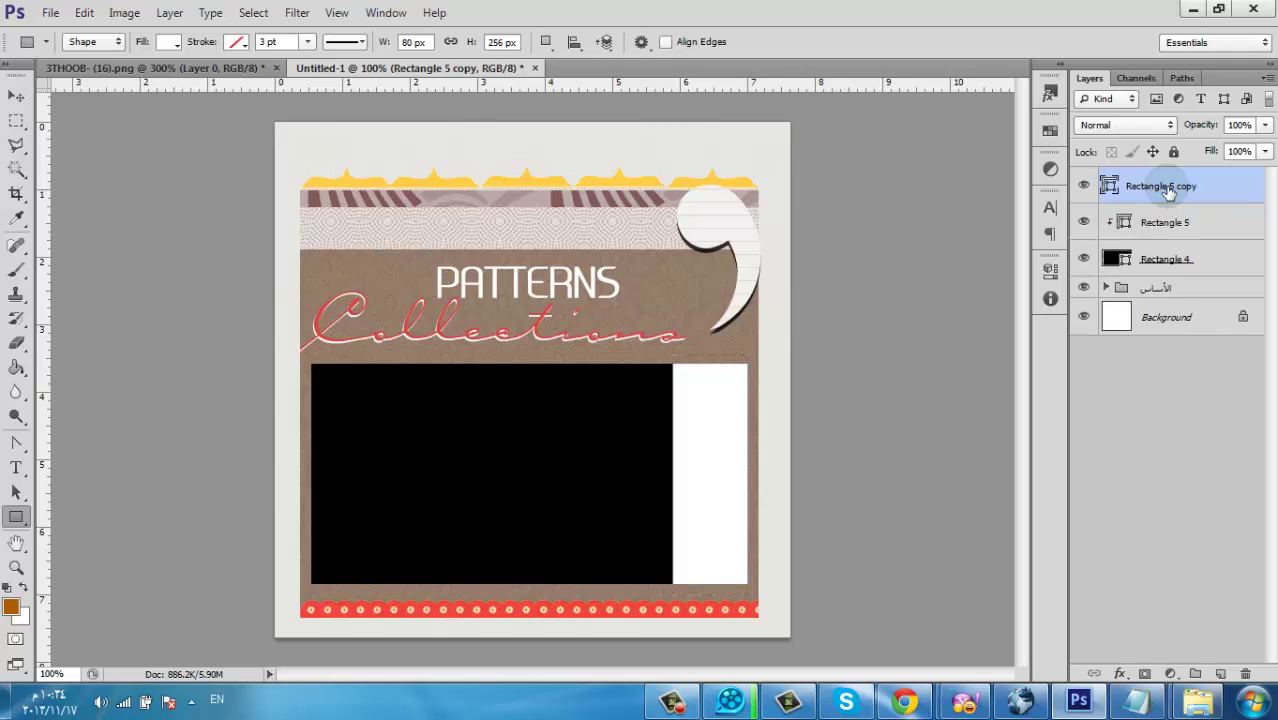
left_click(16, 95)
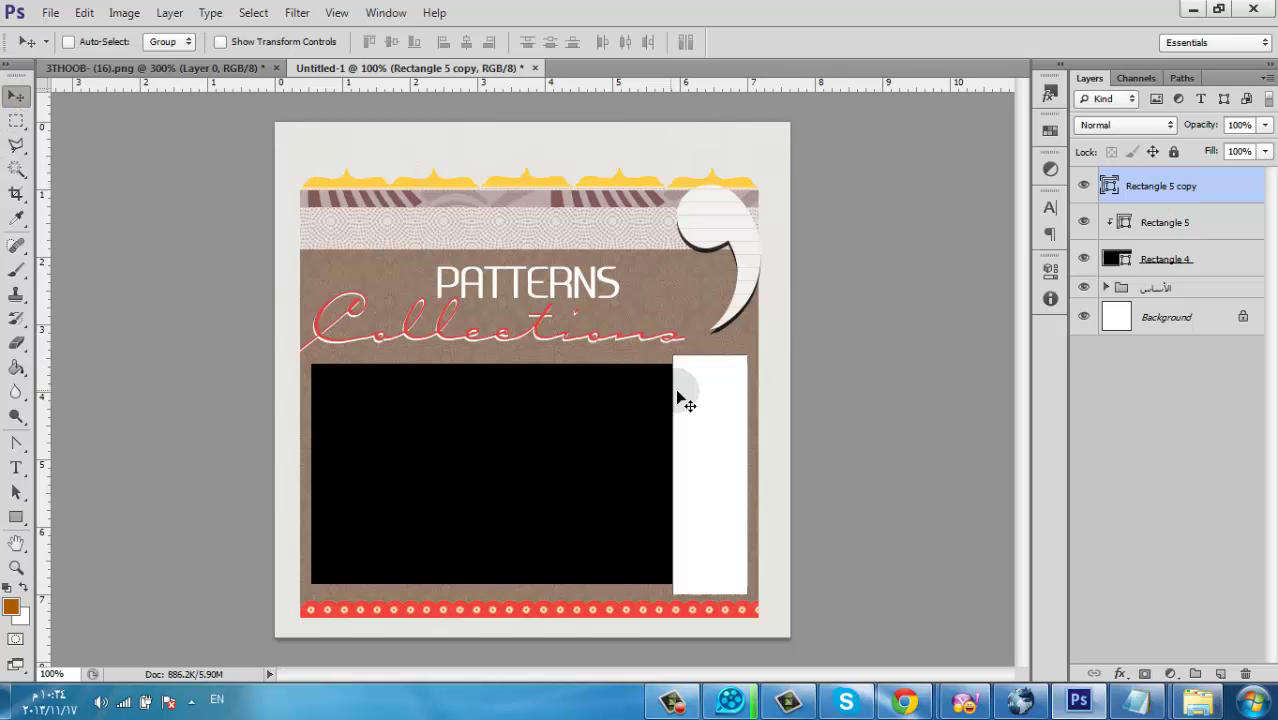
left_click_drag(683, 404, 592, 404)
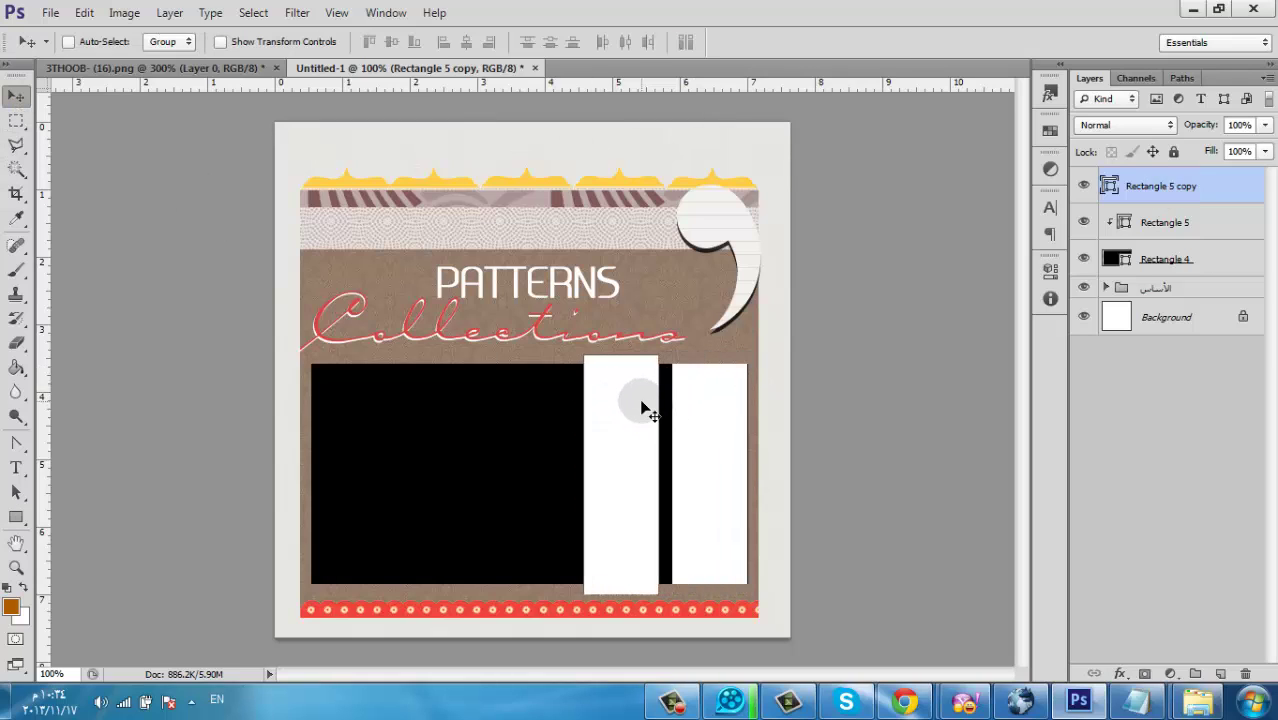
key("Right")
key("Right")
key("Right")
key("Right")
key("Right")
key("Right")
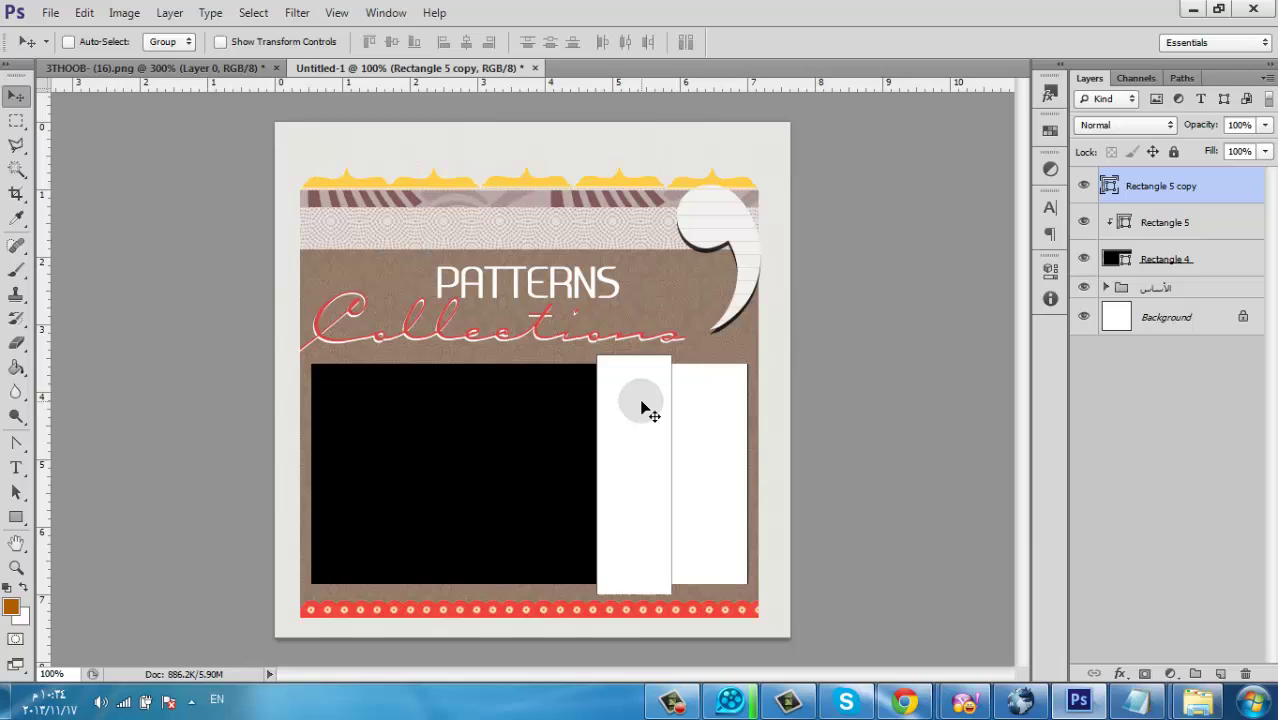
Make two more white strip copies, each moved further left beside the others
key("ctrl+j")
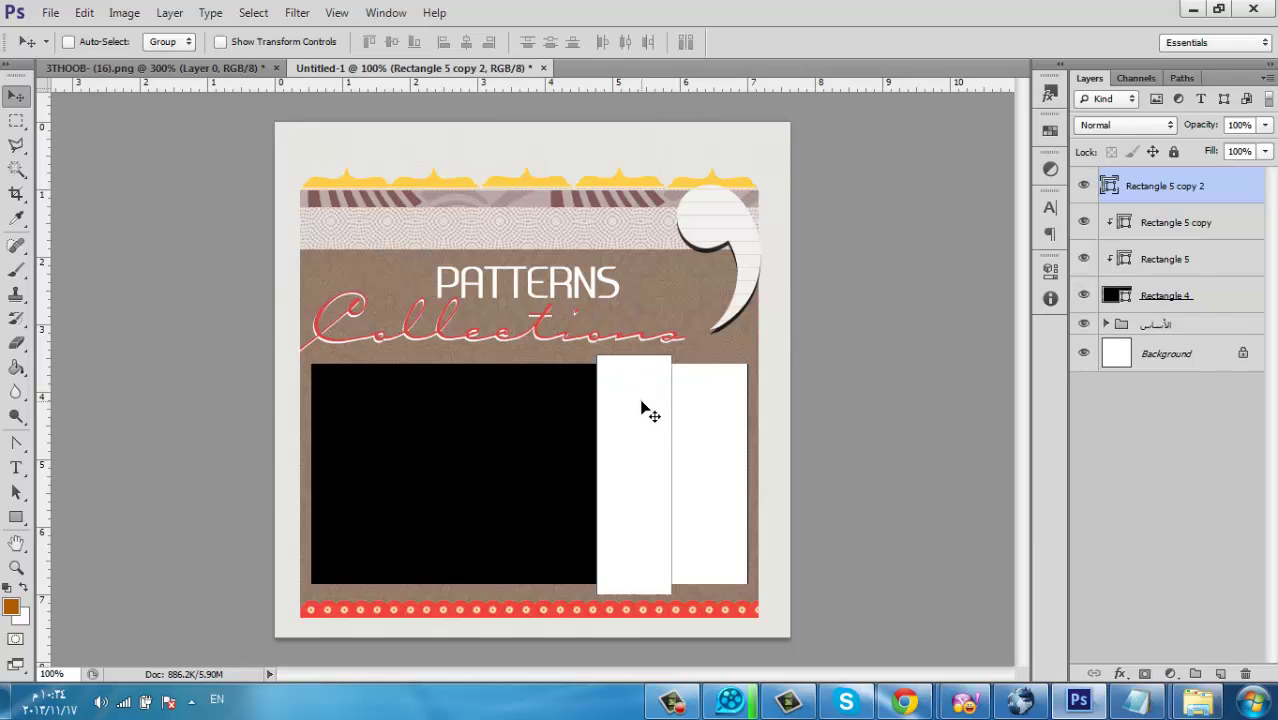
left_click_drag(641, 402, 563, 398)
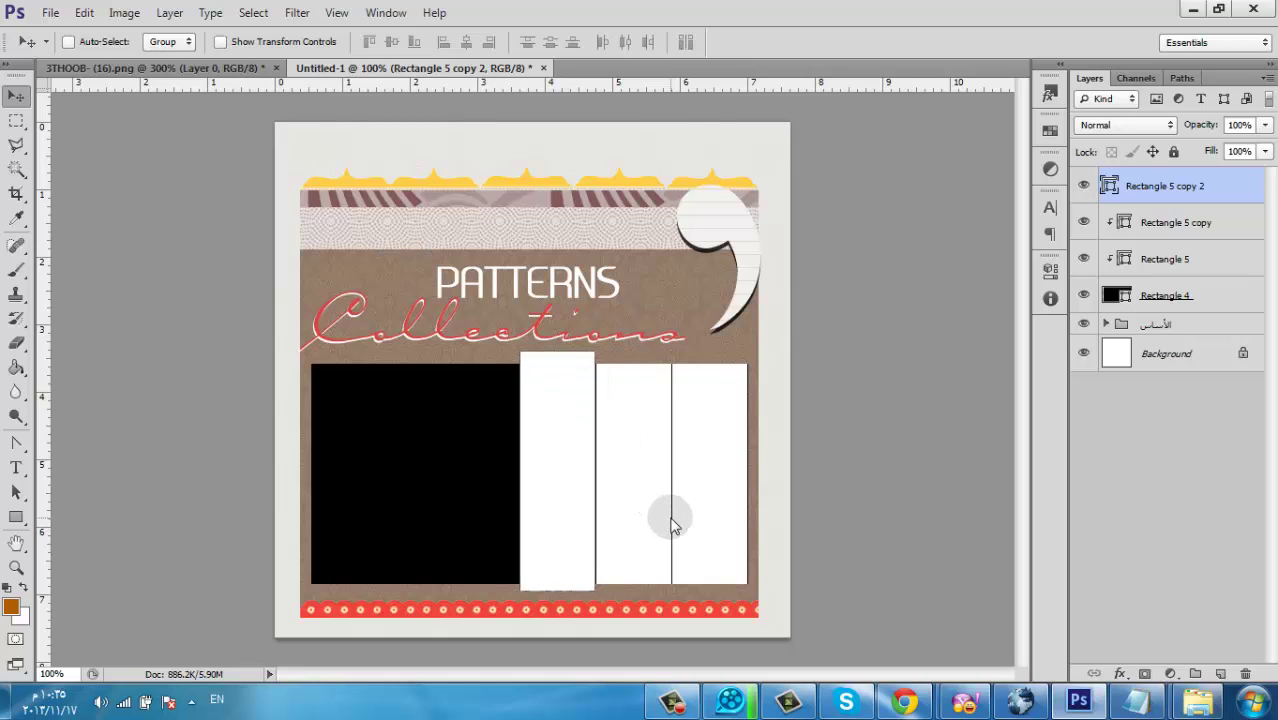
left_click_drag(672, 521, 674, 523)
key("Left")
key("Left")
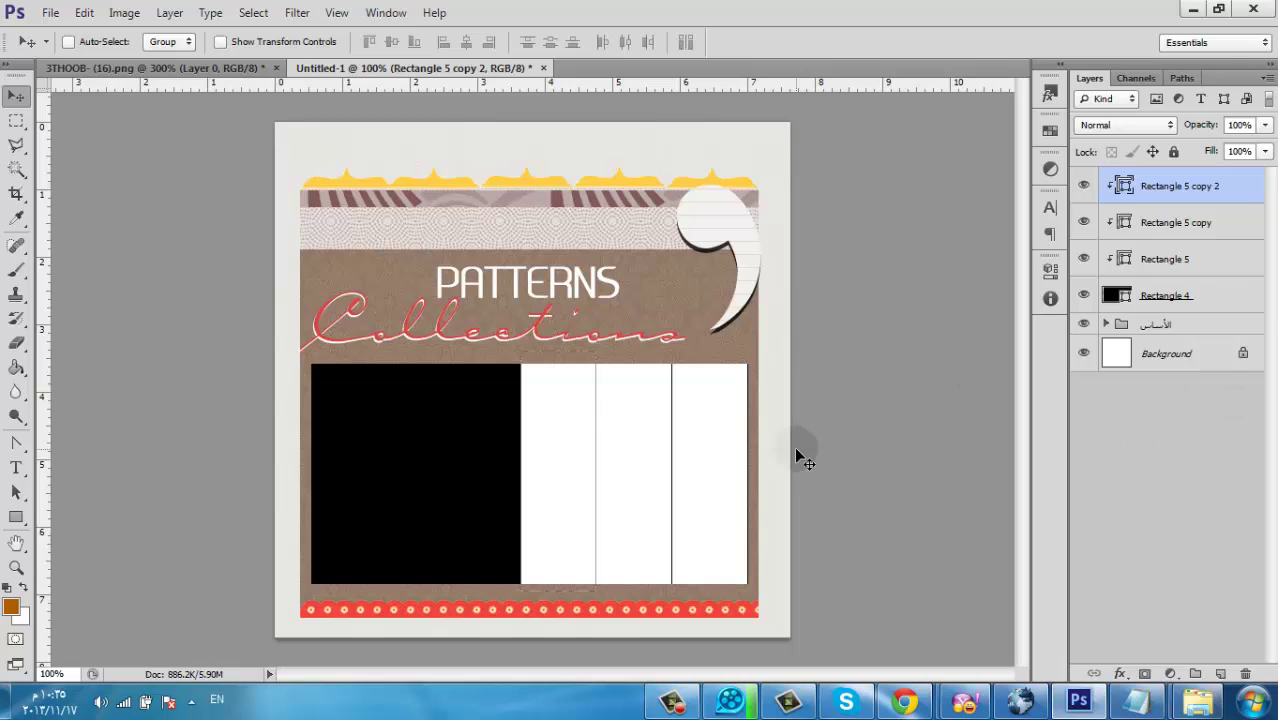
key("ctrl+j")
left_click_drag(575, 392, 500, 384)
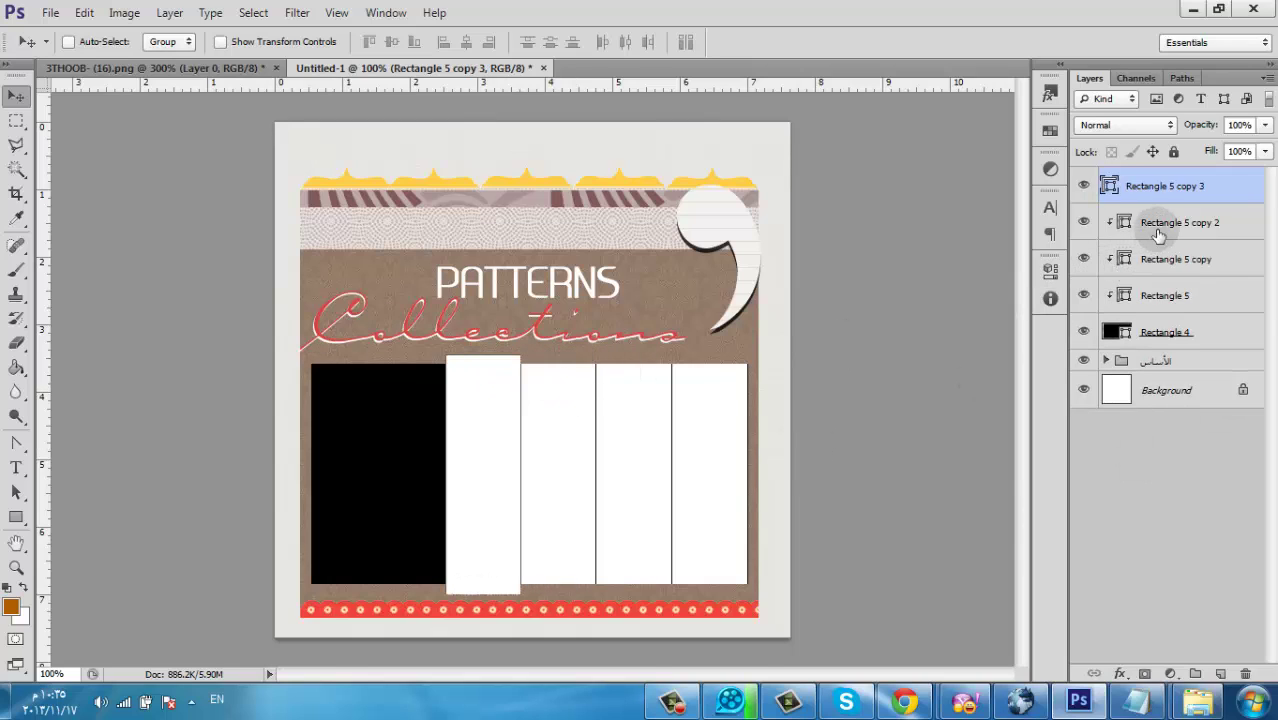
Add fifth and sixth strip copies at the left, clipping them to the black rectangle
left_click(1150, 296)
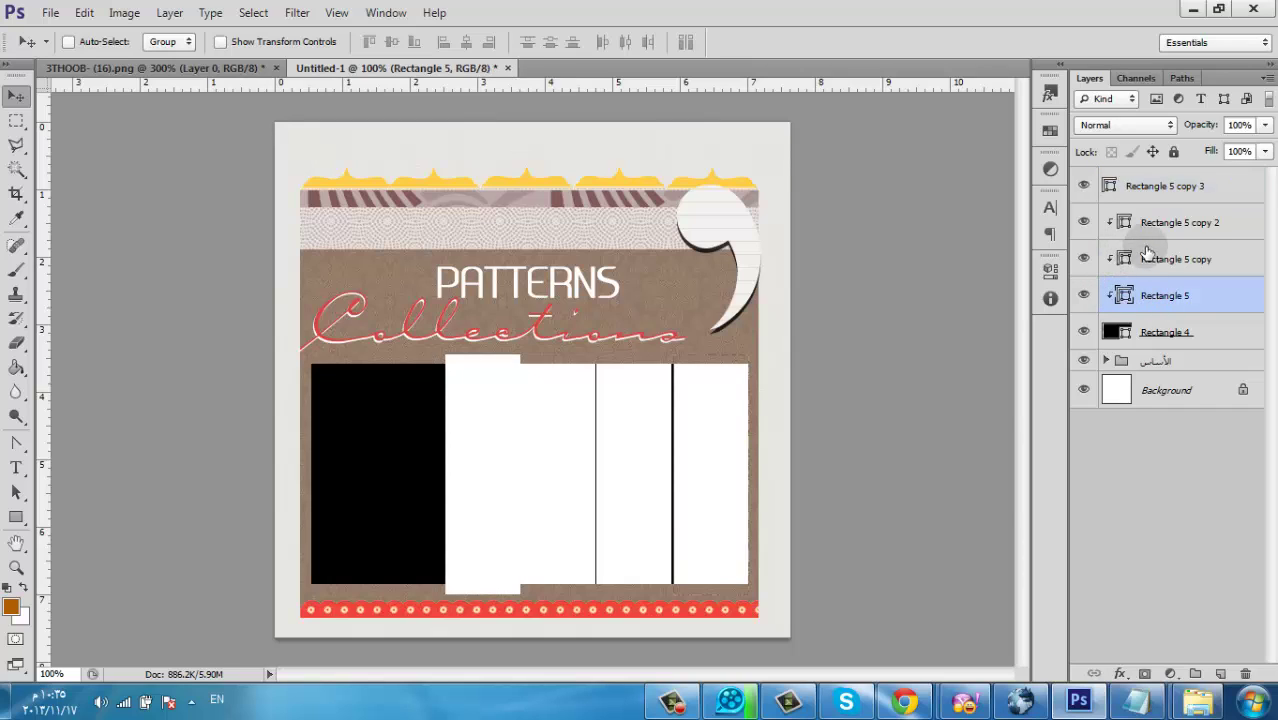
left_click(1145, 259)
left_click(1152, 222)
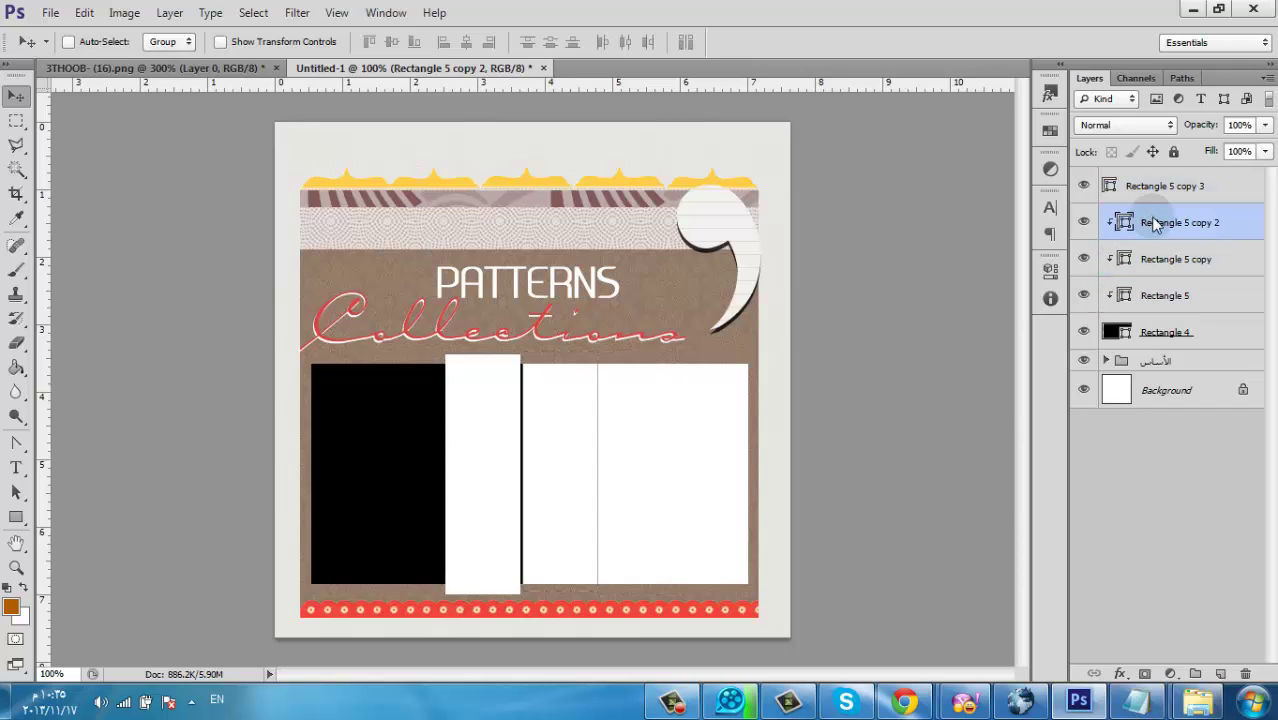
left_click(1150, 192)
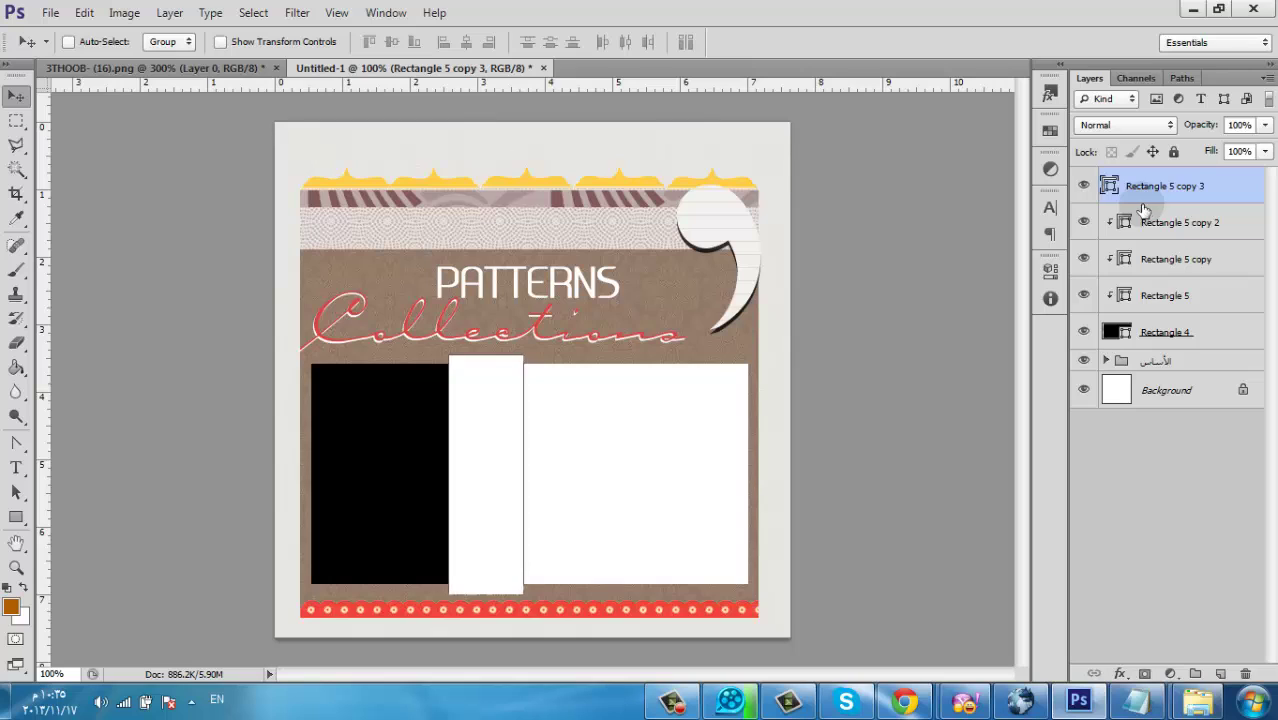
key("ctrl+j")
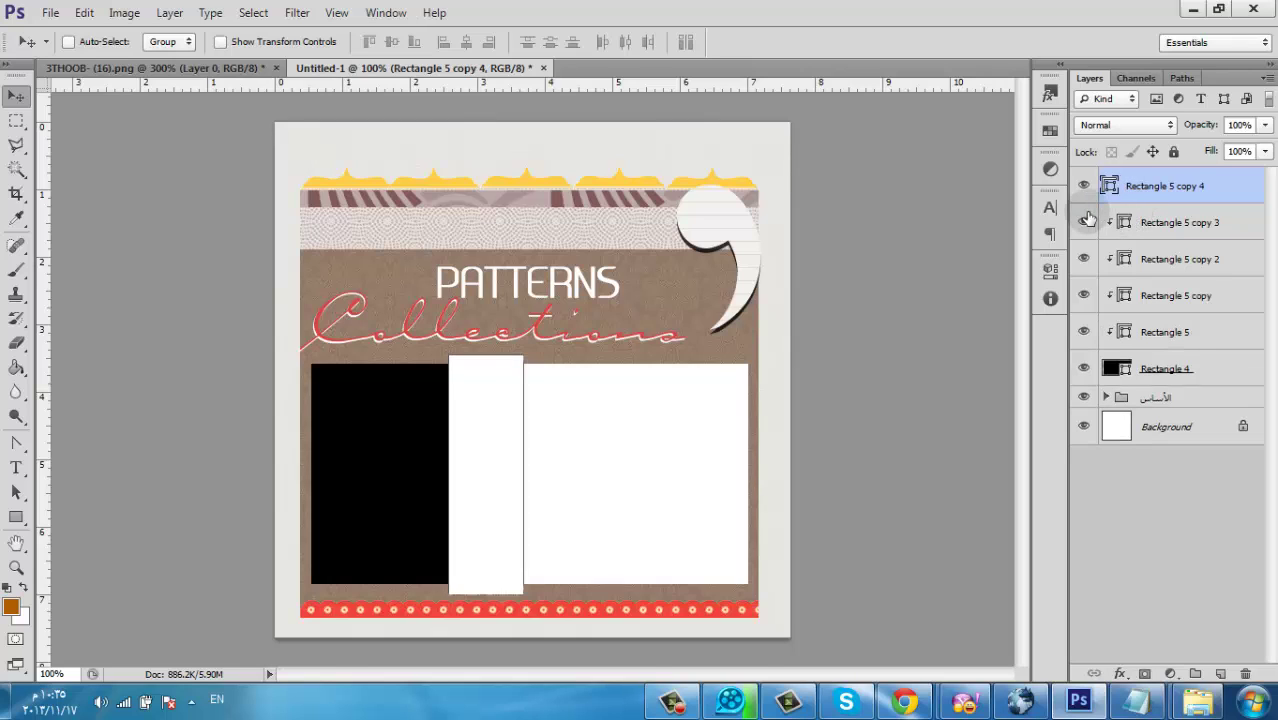
mouse_move(569, 445)
left_mouse_down()
mouse_move(519, 433)
mouse_move(519, 447)
left_mouse_up()
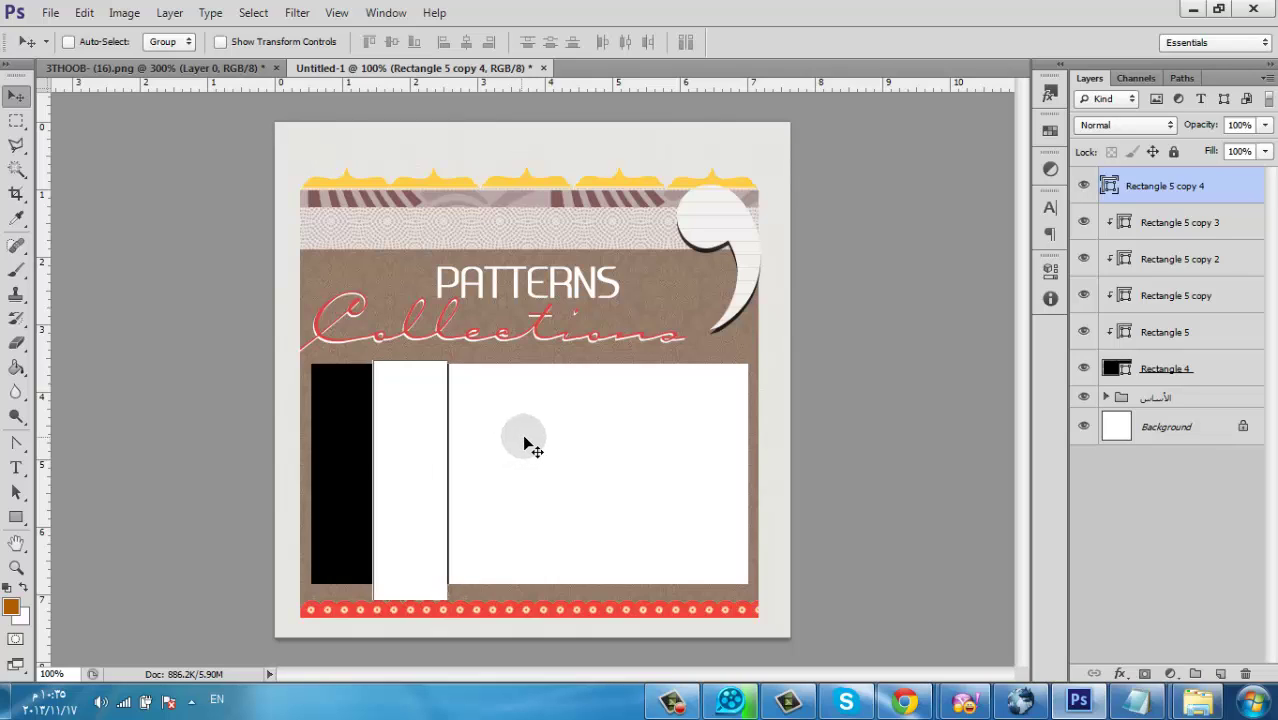
key("ctrl+alt+g")
key("ctrl+j")
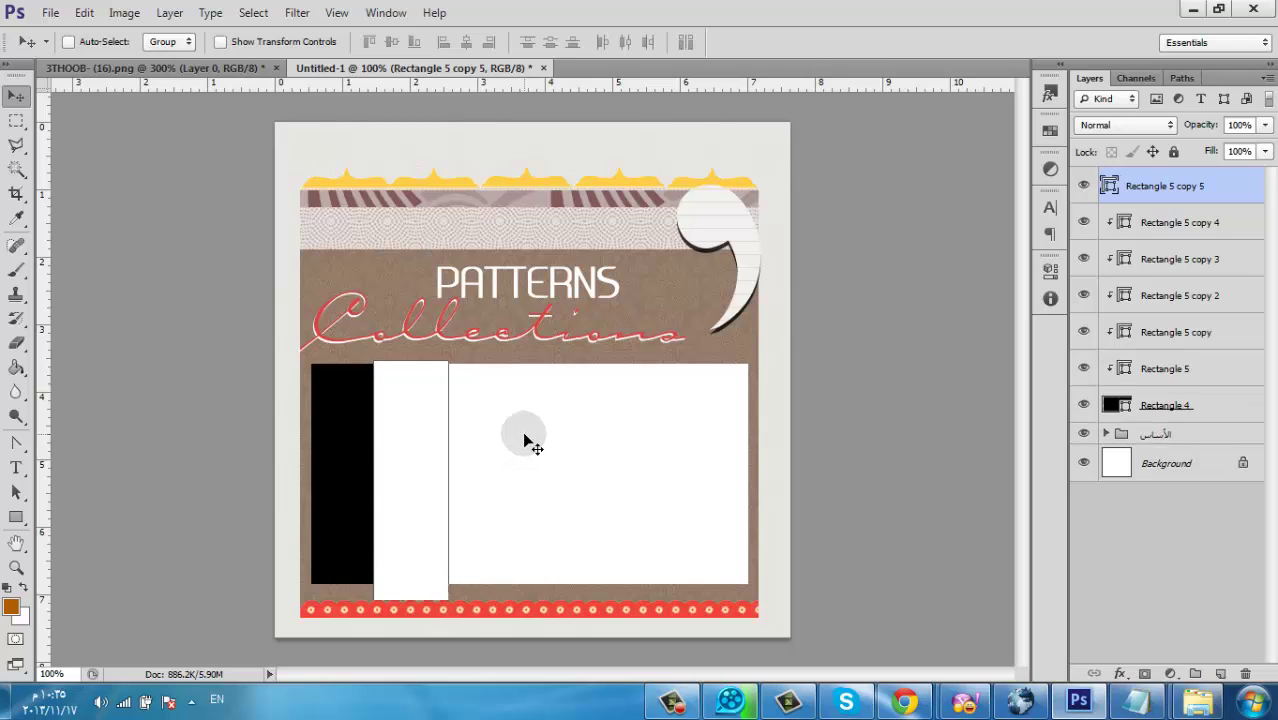
left_click_drag(522, 431, 408, 410)
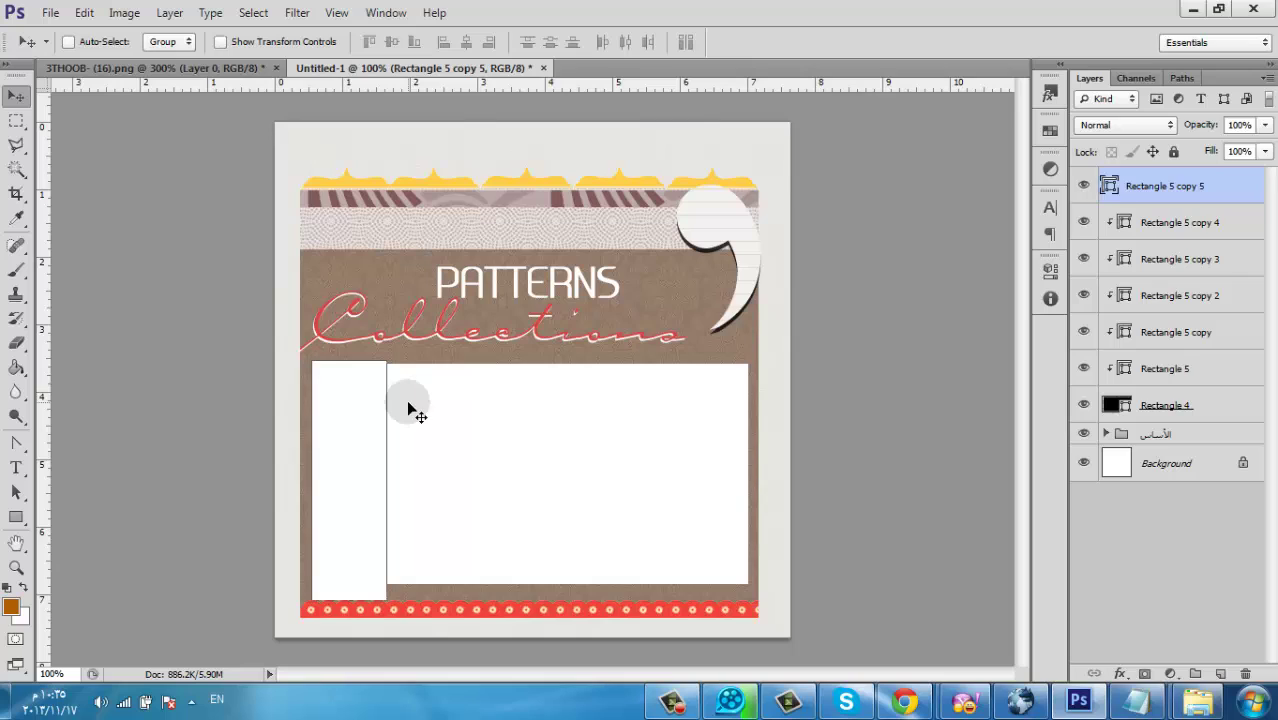
Nudge the last strip to the left edge and clip it to the layer below
key("Left")
key("Left")
key("Left")
key("Left")
key("Left")
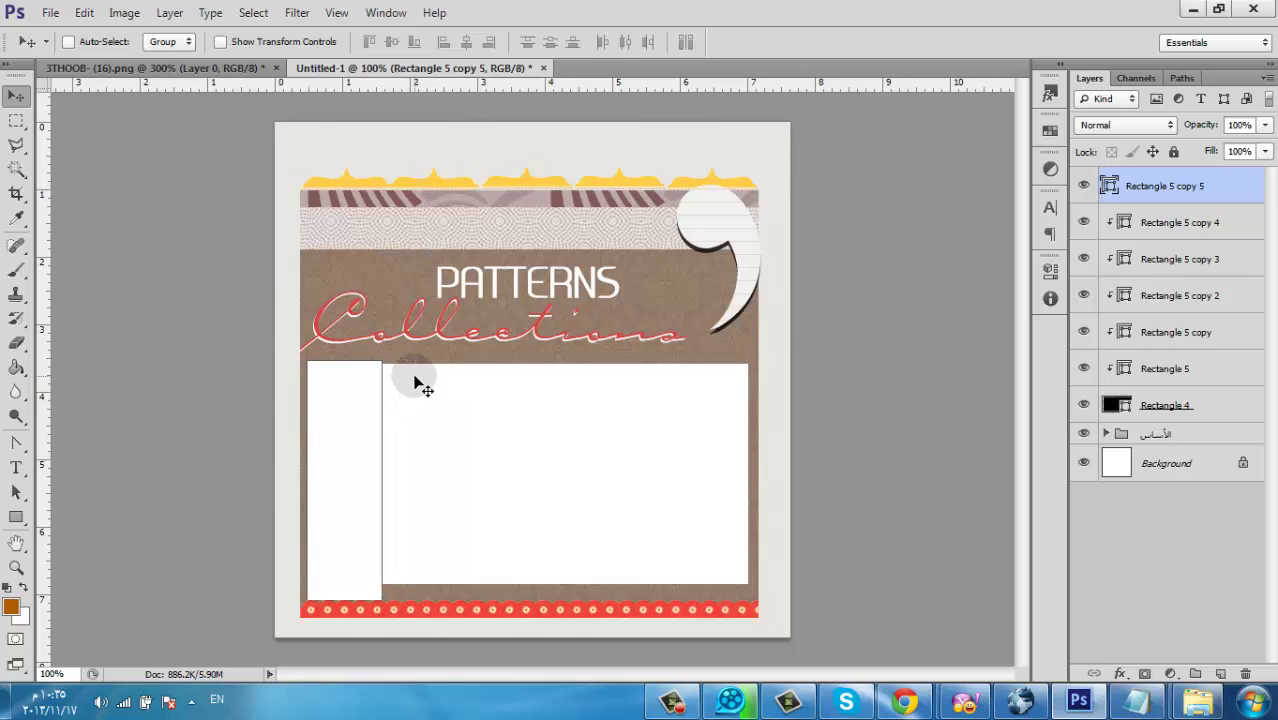
key("Left")
key("Left")
key("Left")
key("Left")
key("Left")
key("Left")
key("Left")
key("Left")
key("Left")
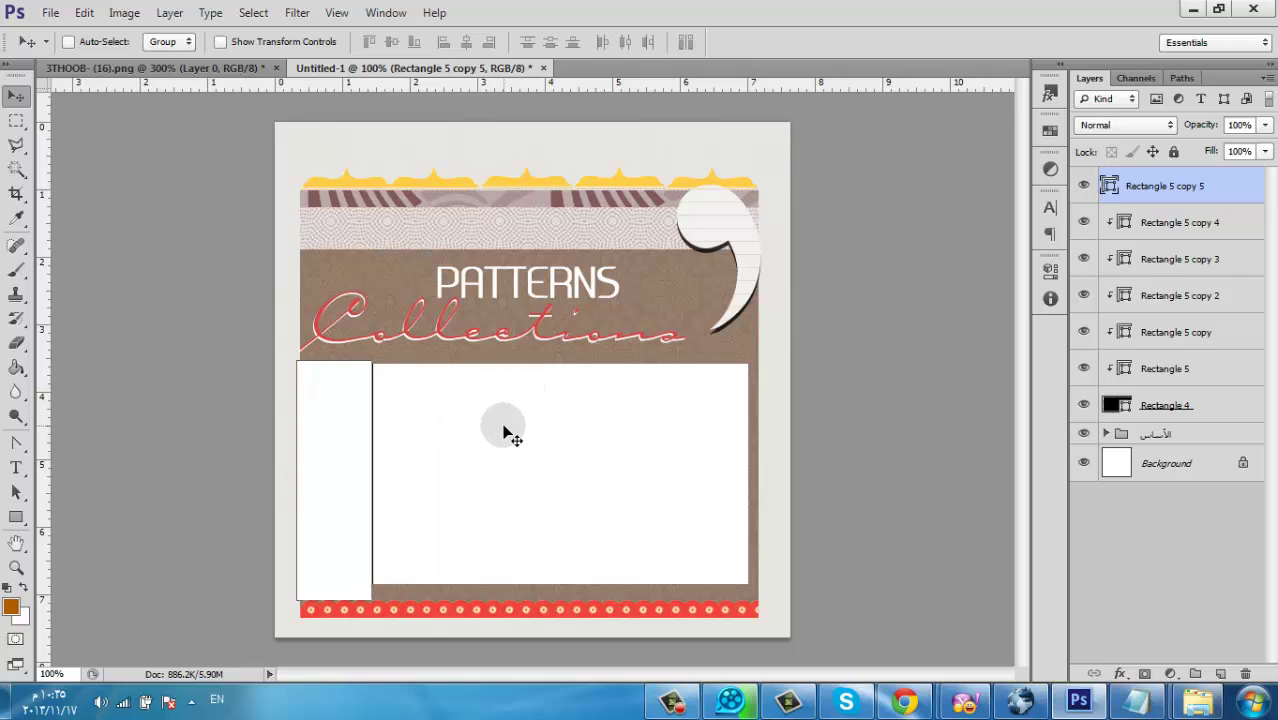
key("Left")
key("Left")
key("ctrl+alt+g")
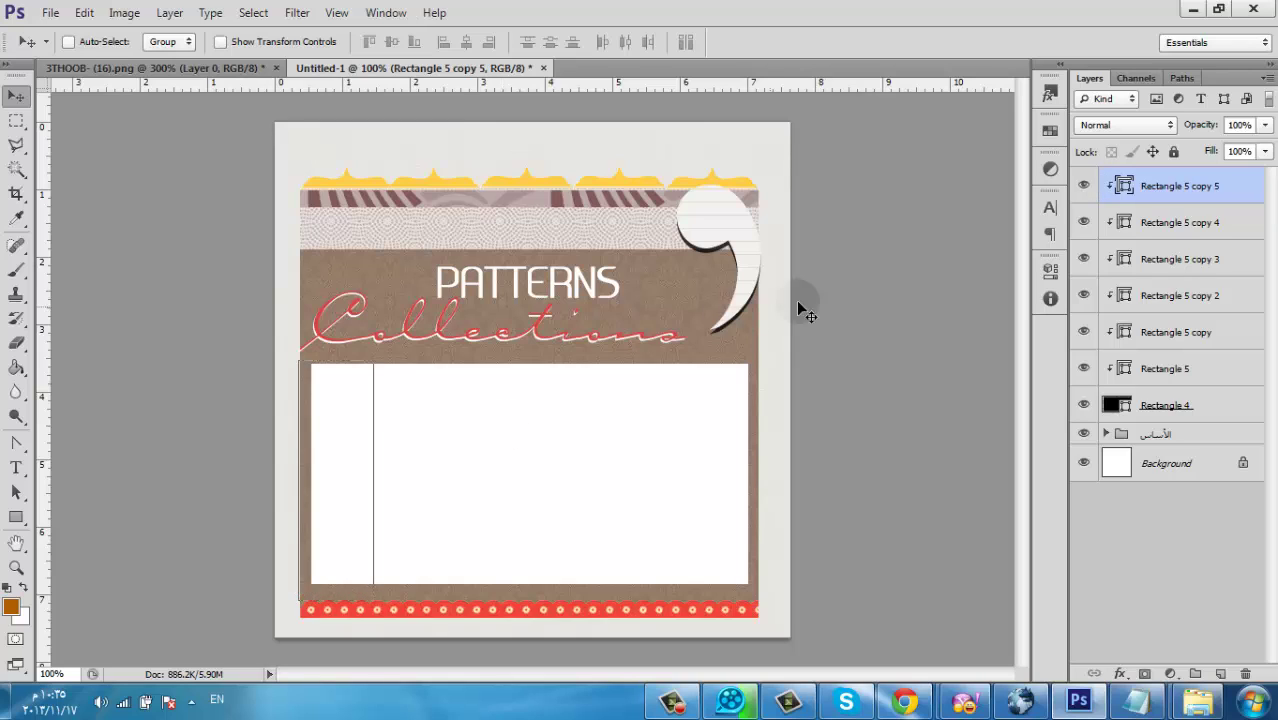
Scale all six strips together to 97.29% width so they fill the white panel
left_click(1155, 369, "shift")
key("ctrl+t")
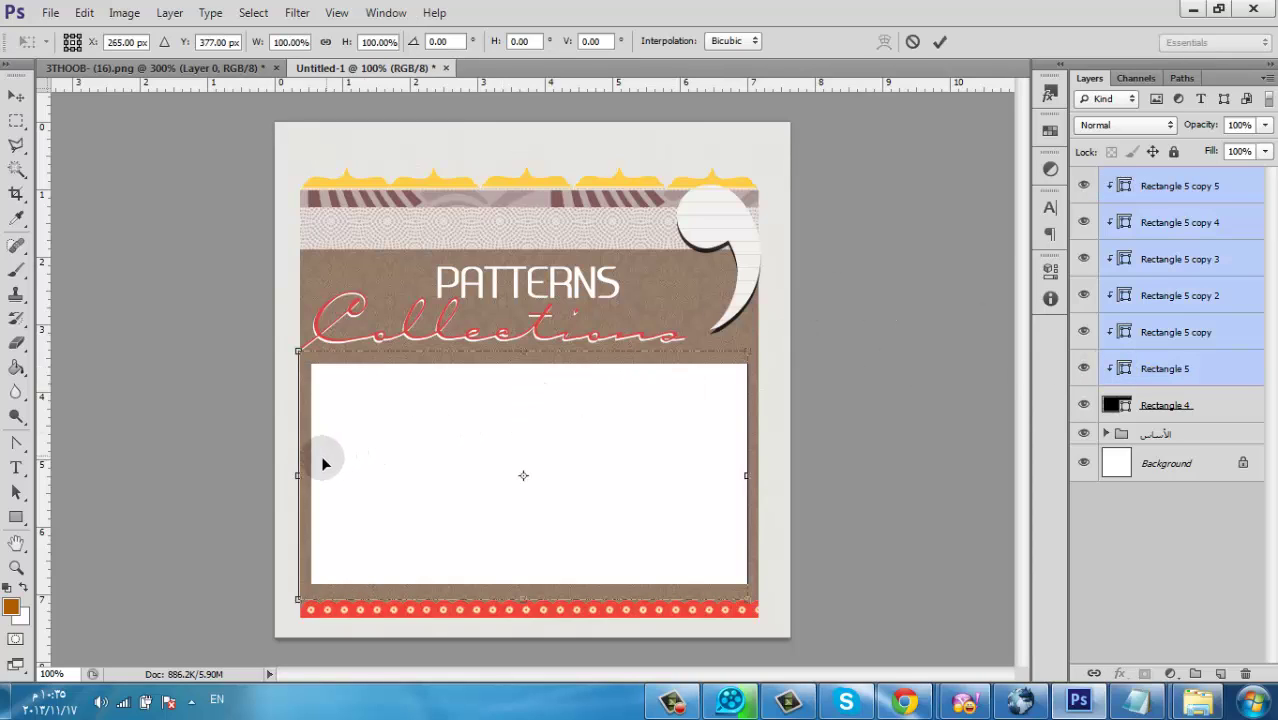
left_click_drag(303, 476, 312, 476)
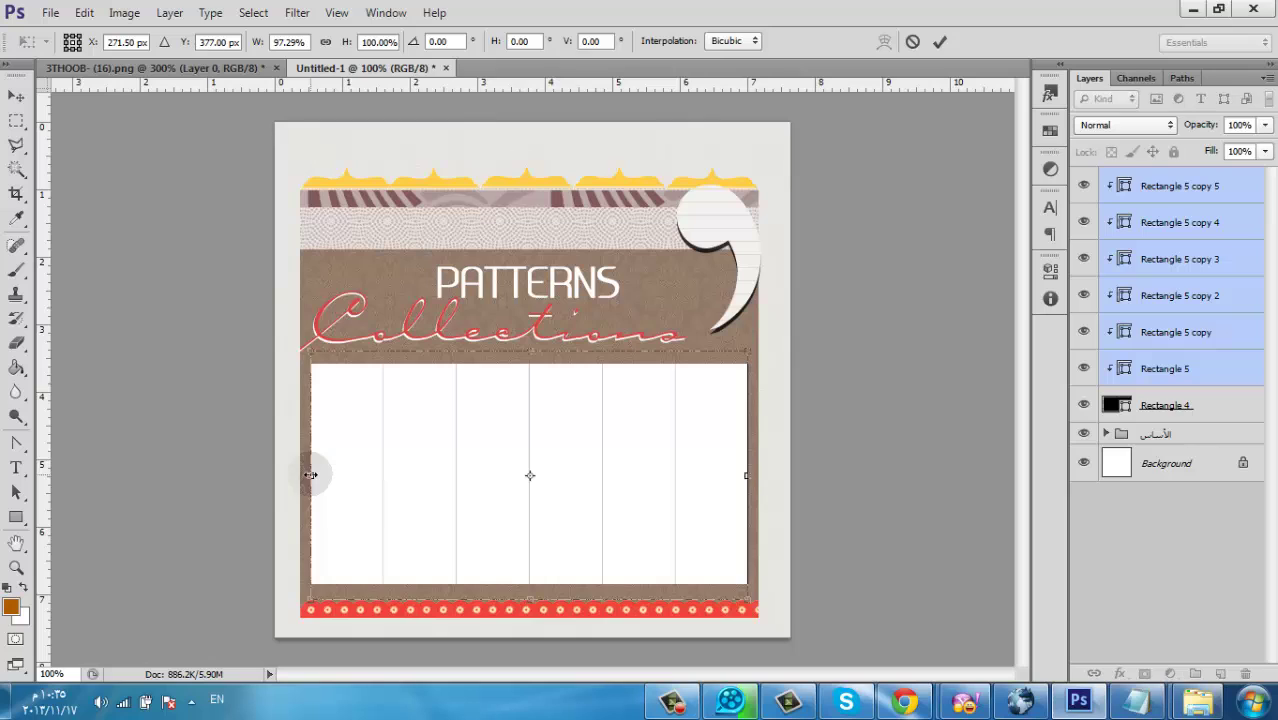
key("Return")
Select the Rectangle 5 strip layer in the Layers panel
left_click(1160, 405)
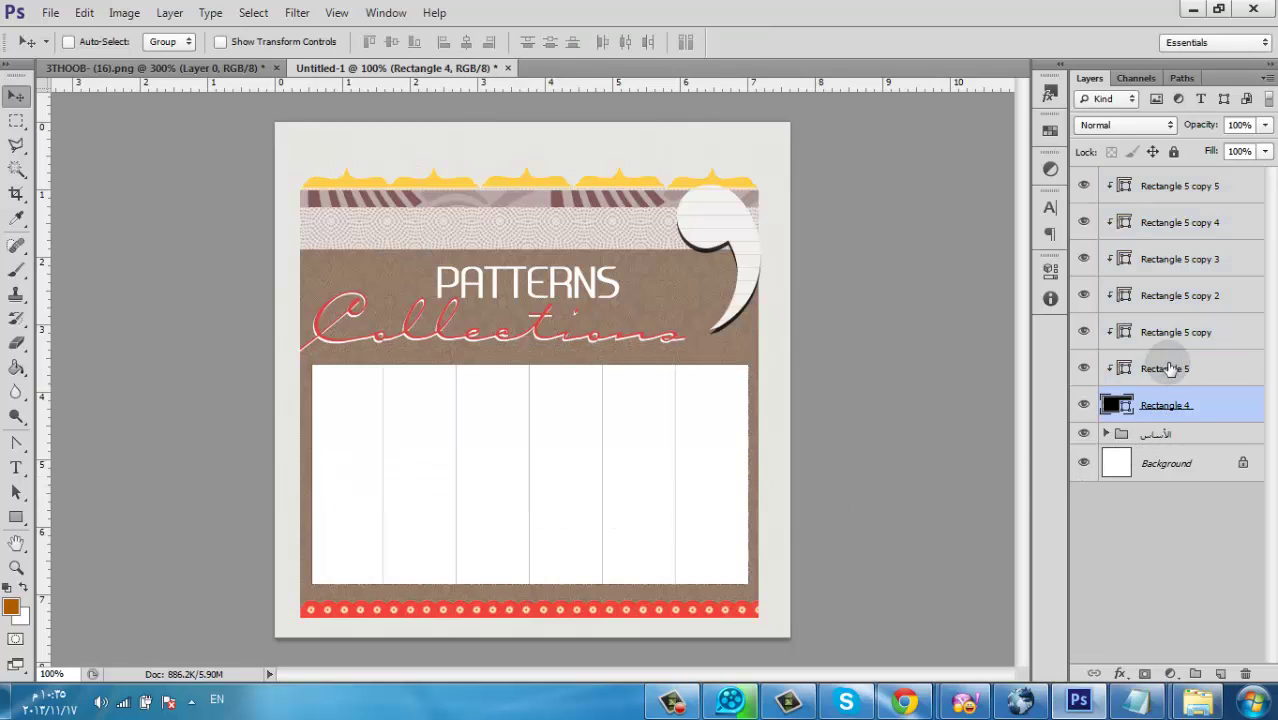
left_click(1170, 369)
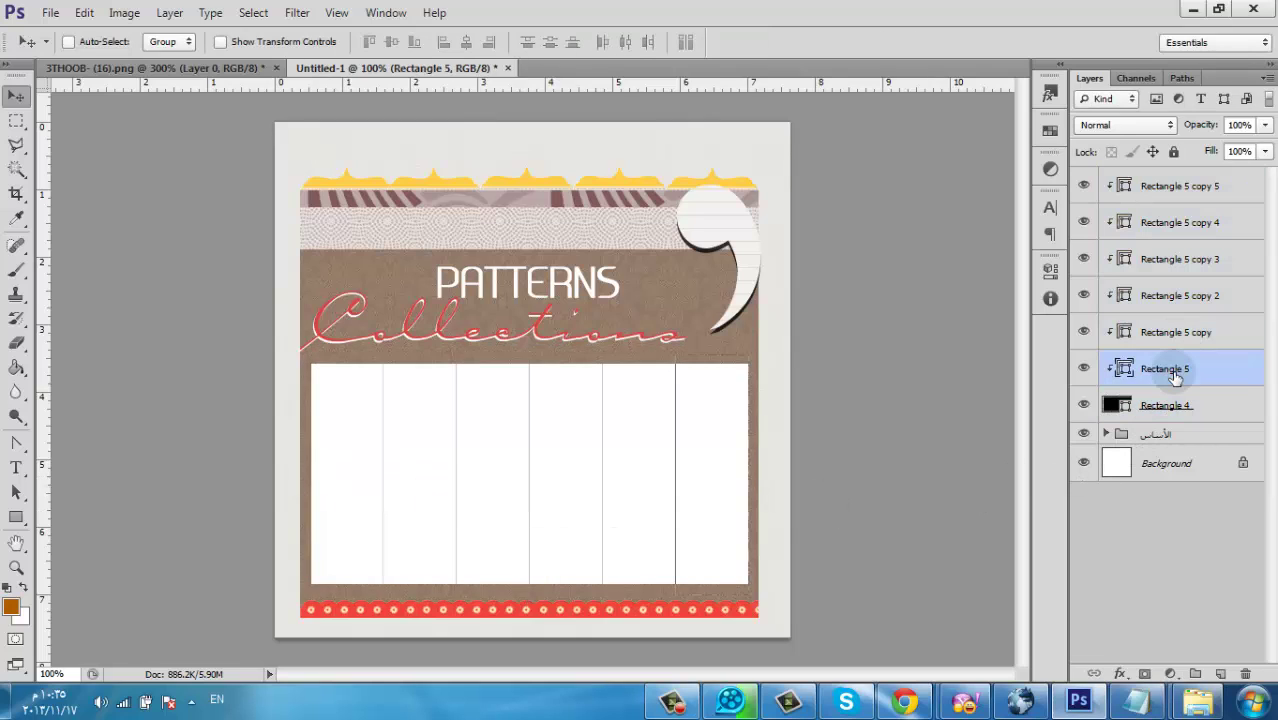
left_click(1173, 405)
left_click(1200, 370)
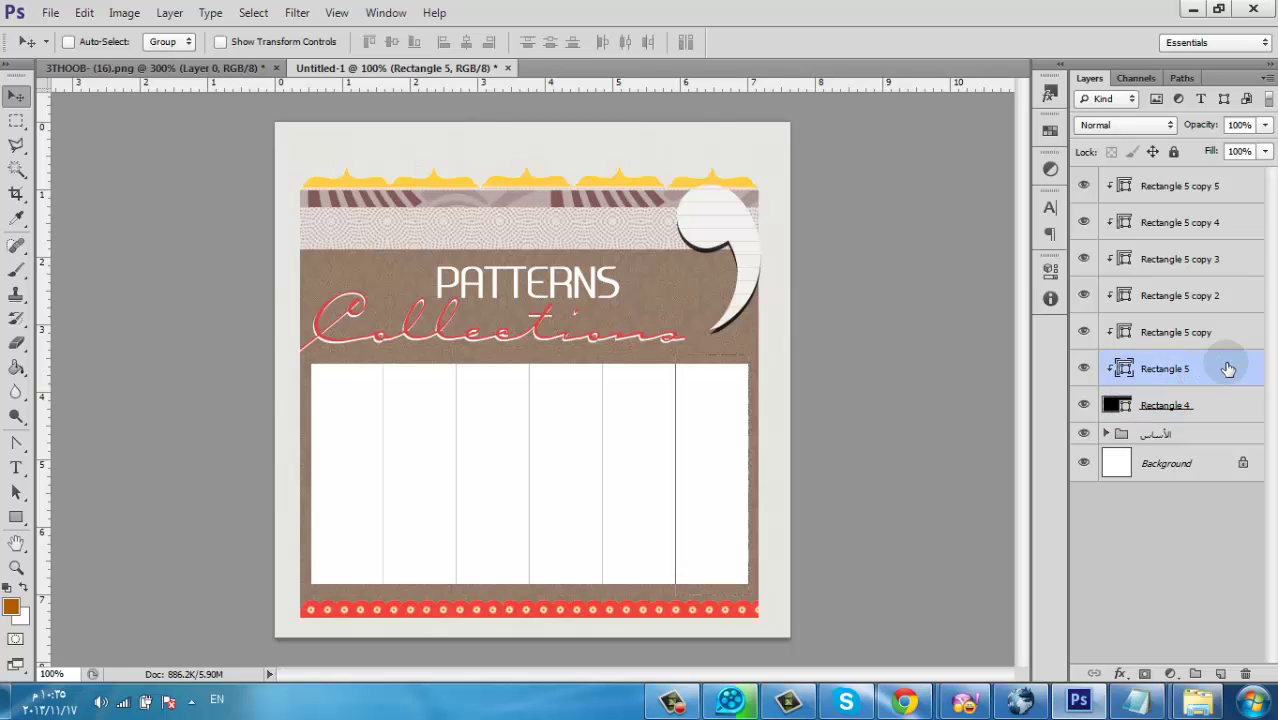
Give Rectangle 5 a 1 px white Inside stroke and save it as a new style
double_click(1245, 371)
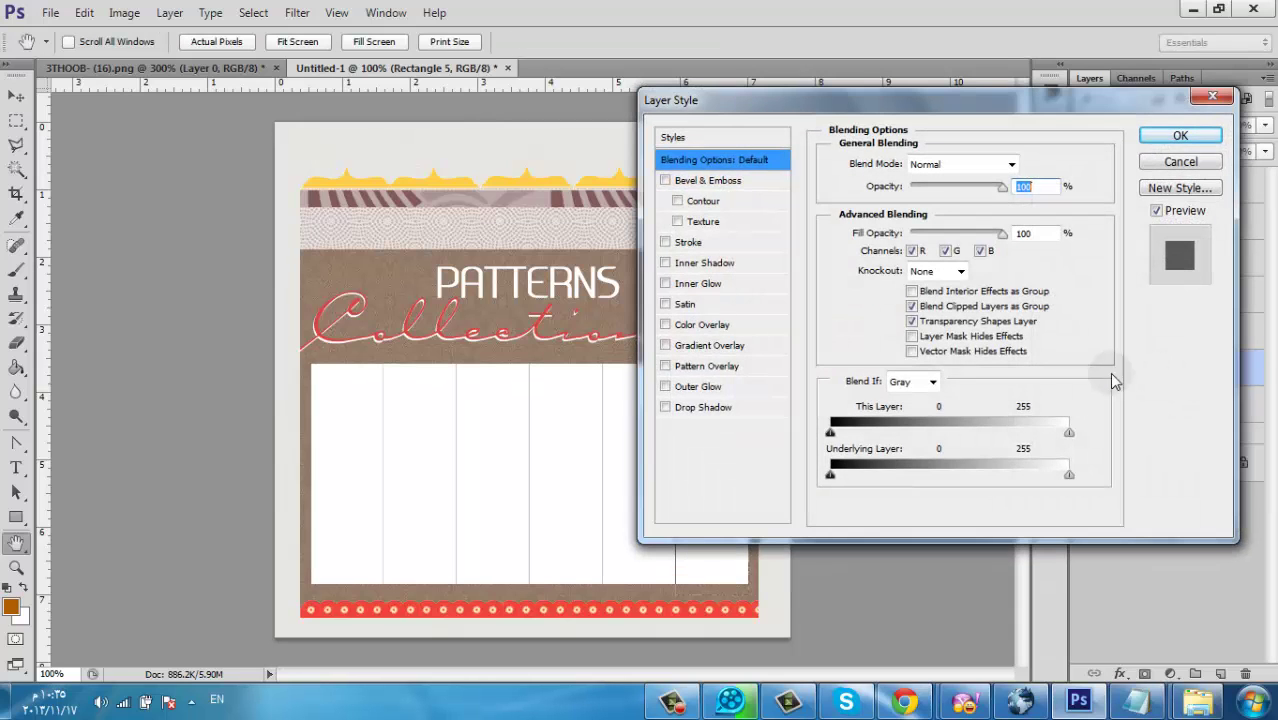
left_click(687, 243)
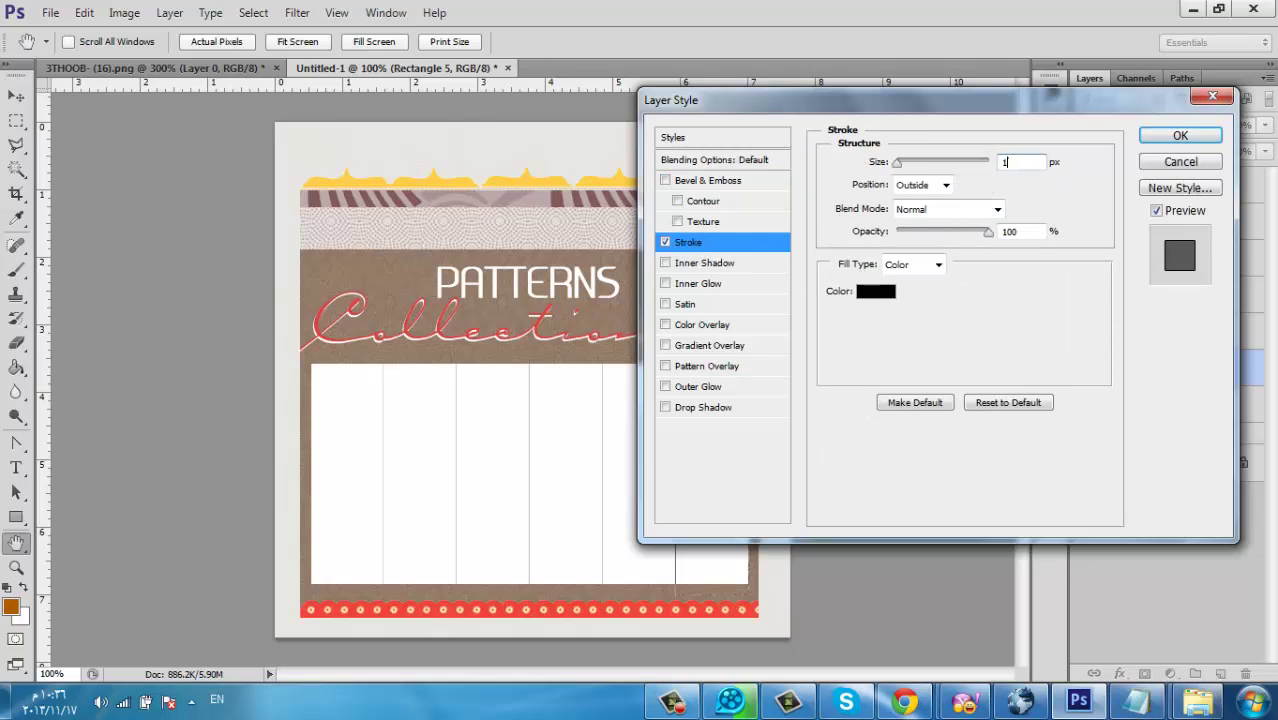
left_click(871, 292)
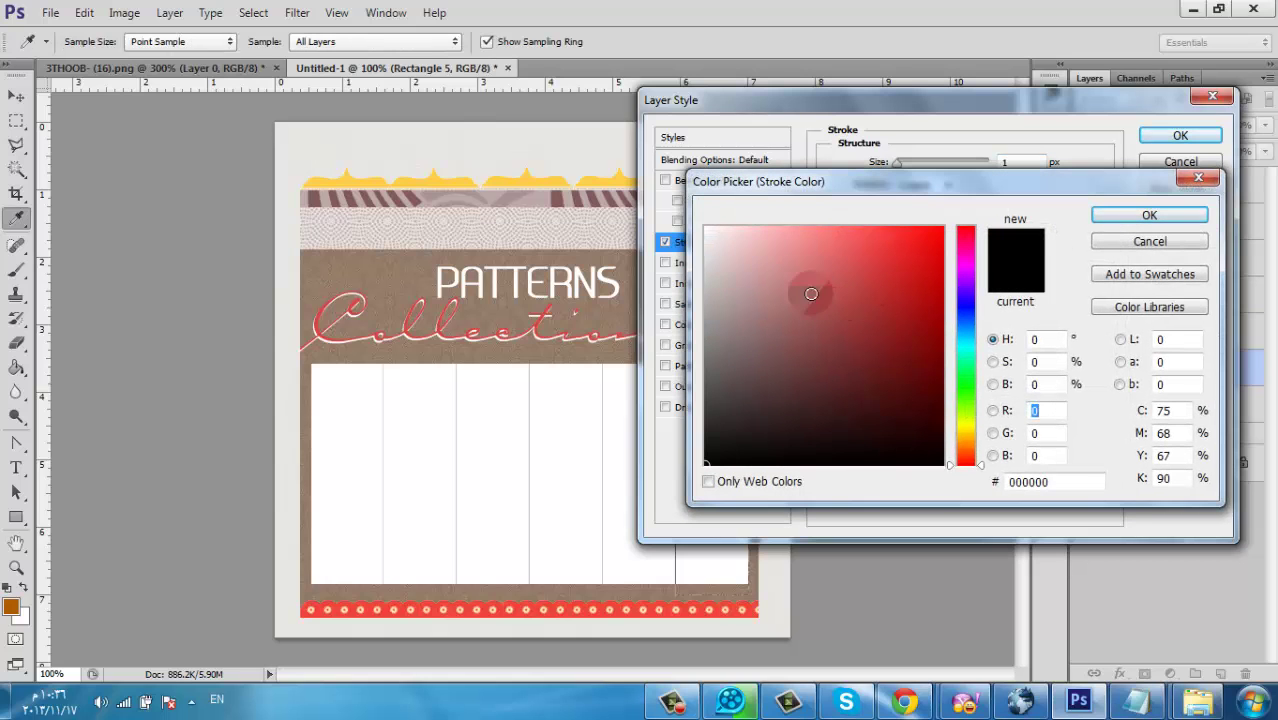
left_click_drag(718, 238, 685, 203)
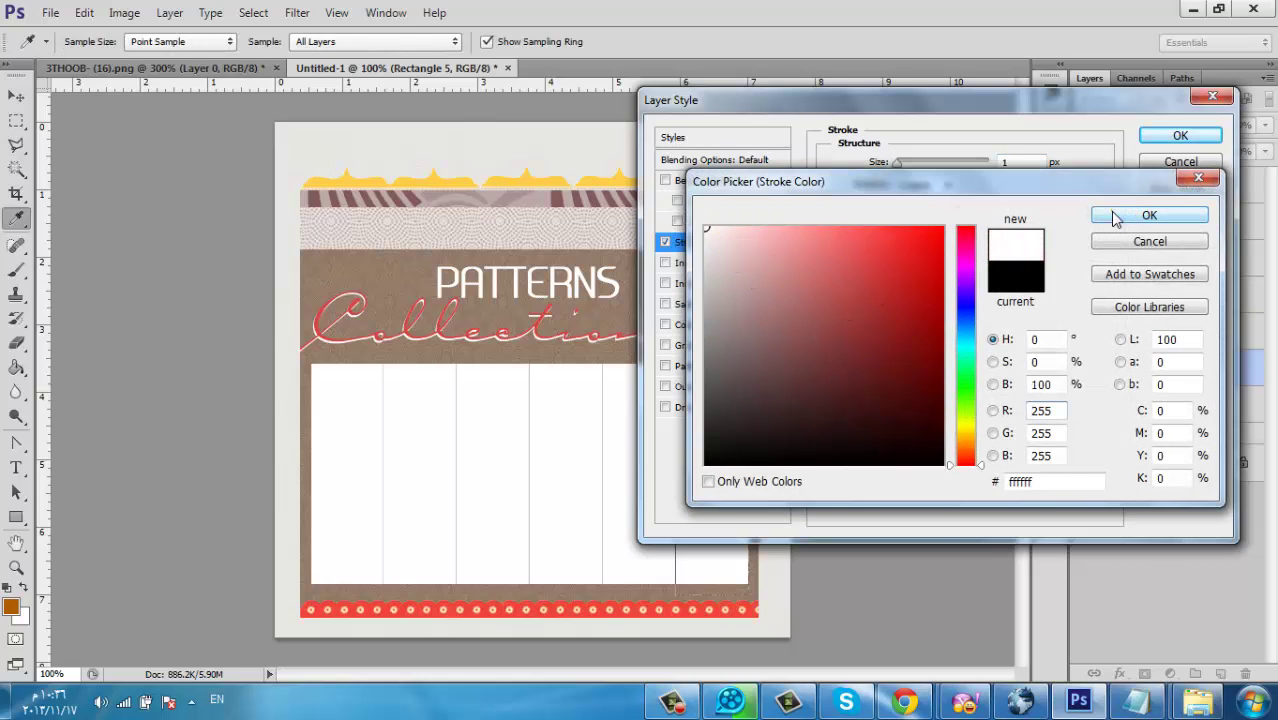
left_click(1149, 215)
left_click(930, 185)
left_click(916, 221)
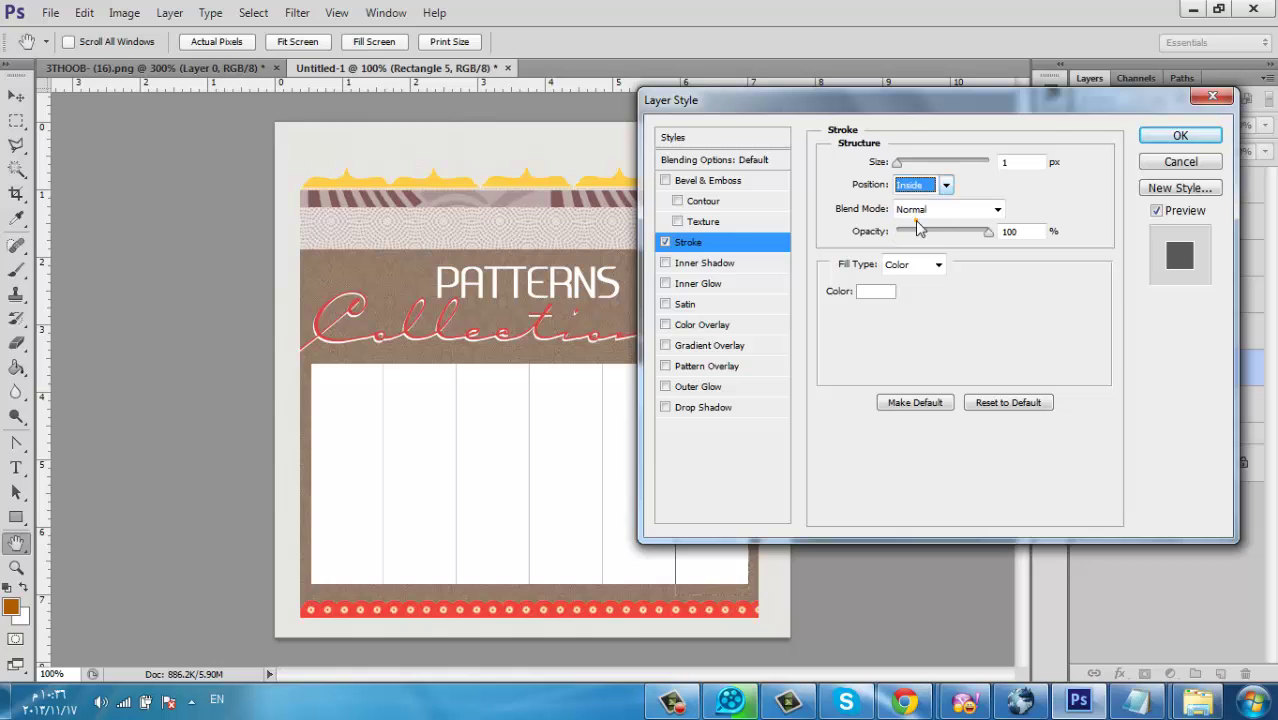
left_click(1178, 190)
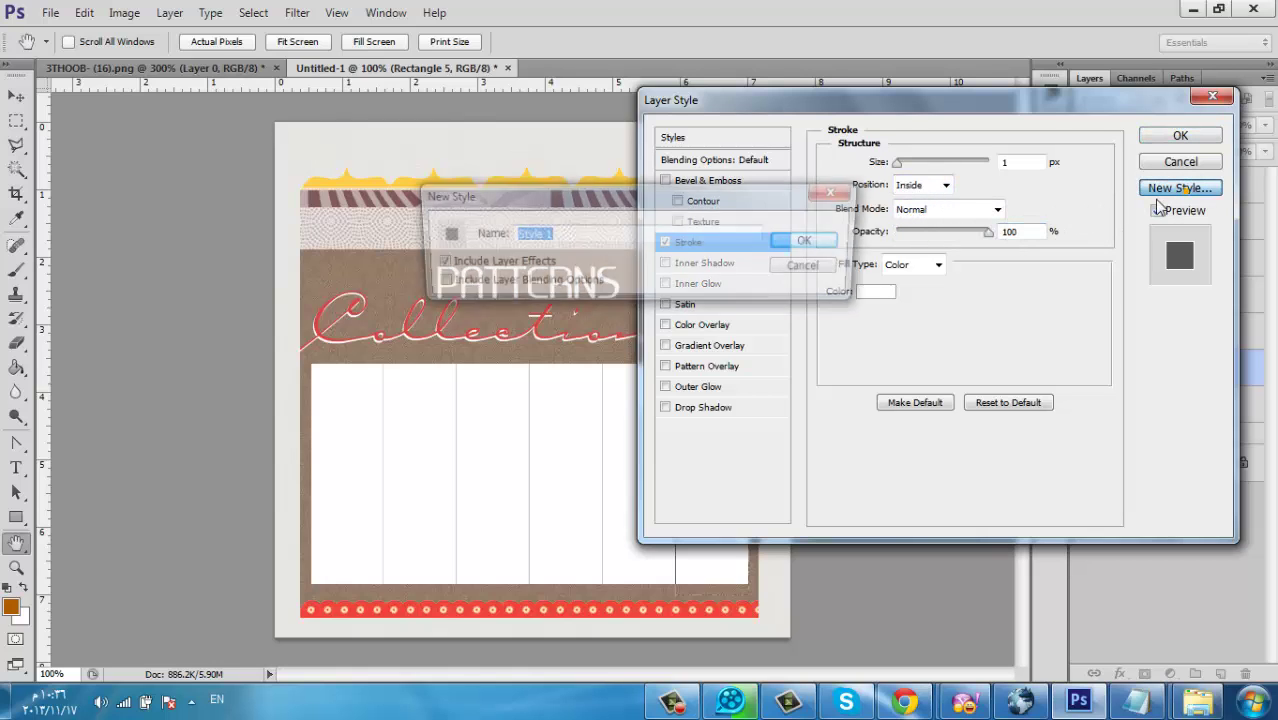
left_click(813, 242)
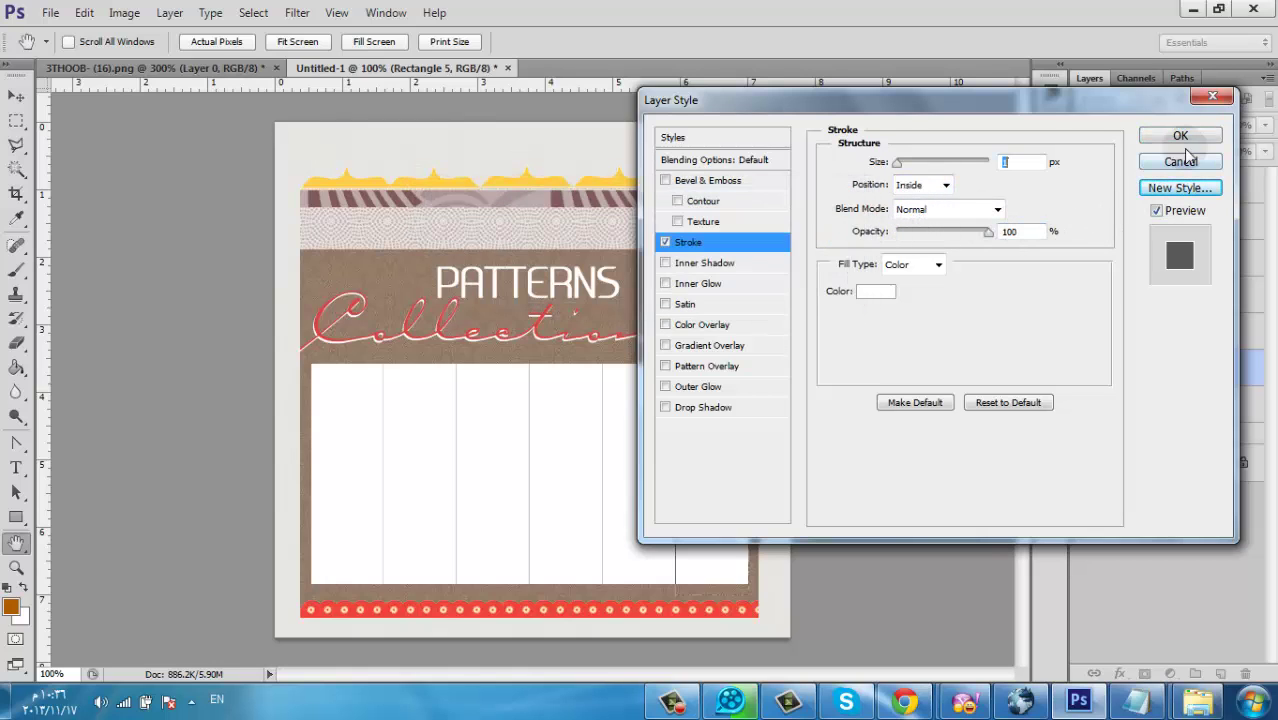
left_click(1181, 137)
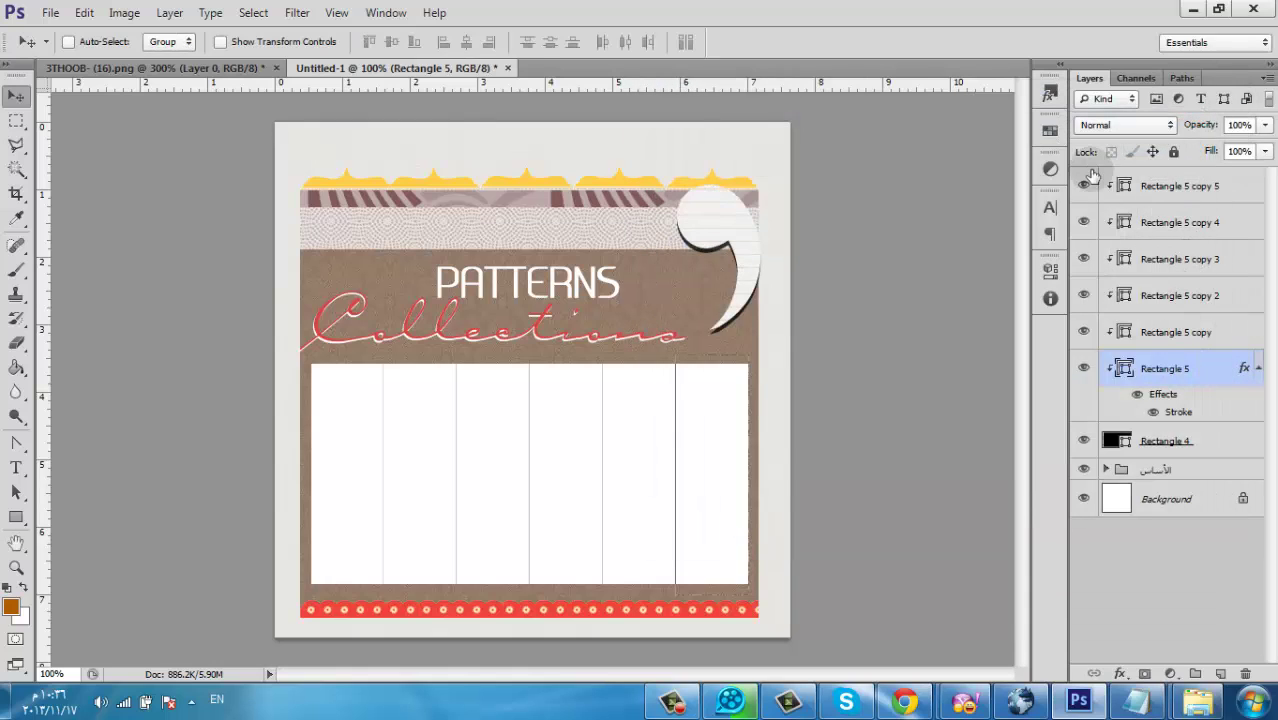
Apply the saved stroke style to Rectangle 5 copy, copy 2 and copy 3
left_click(1158, 334)
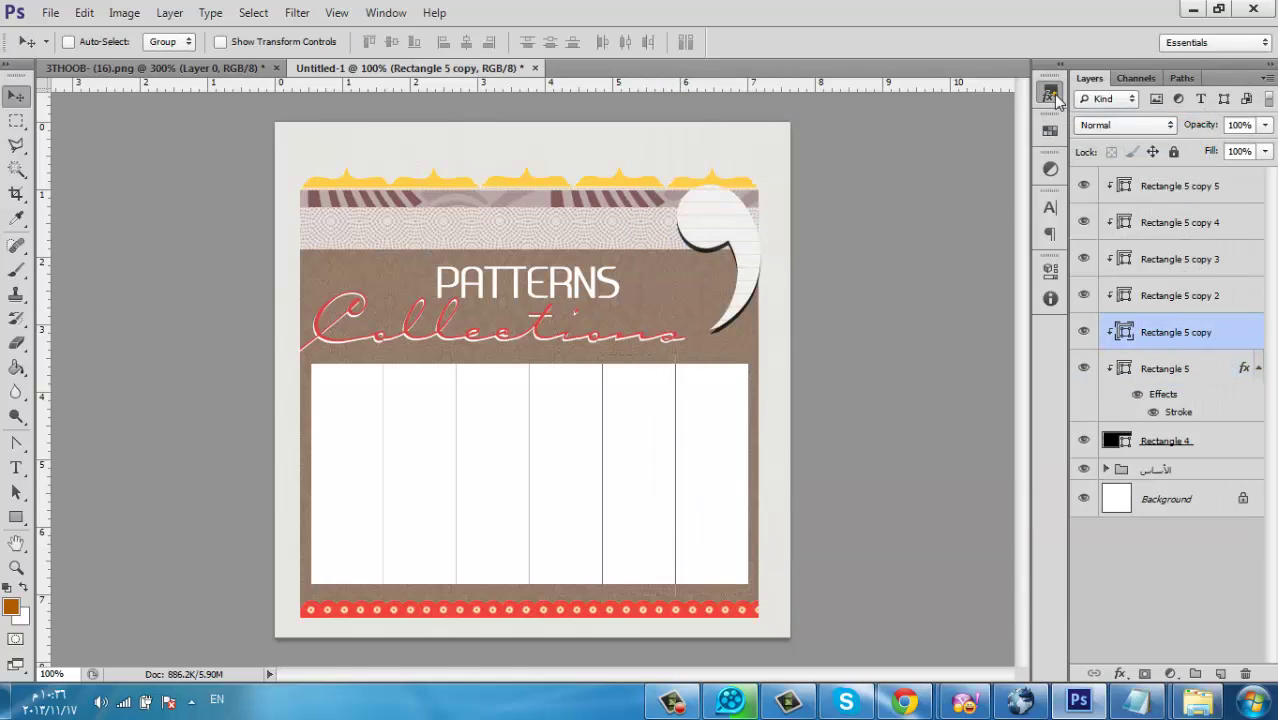
left_click(1052, 95)
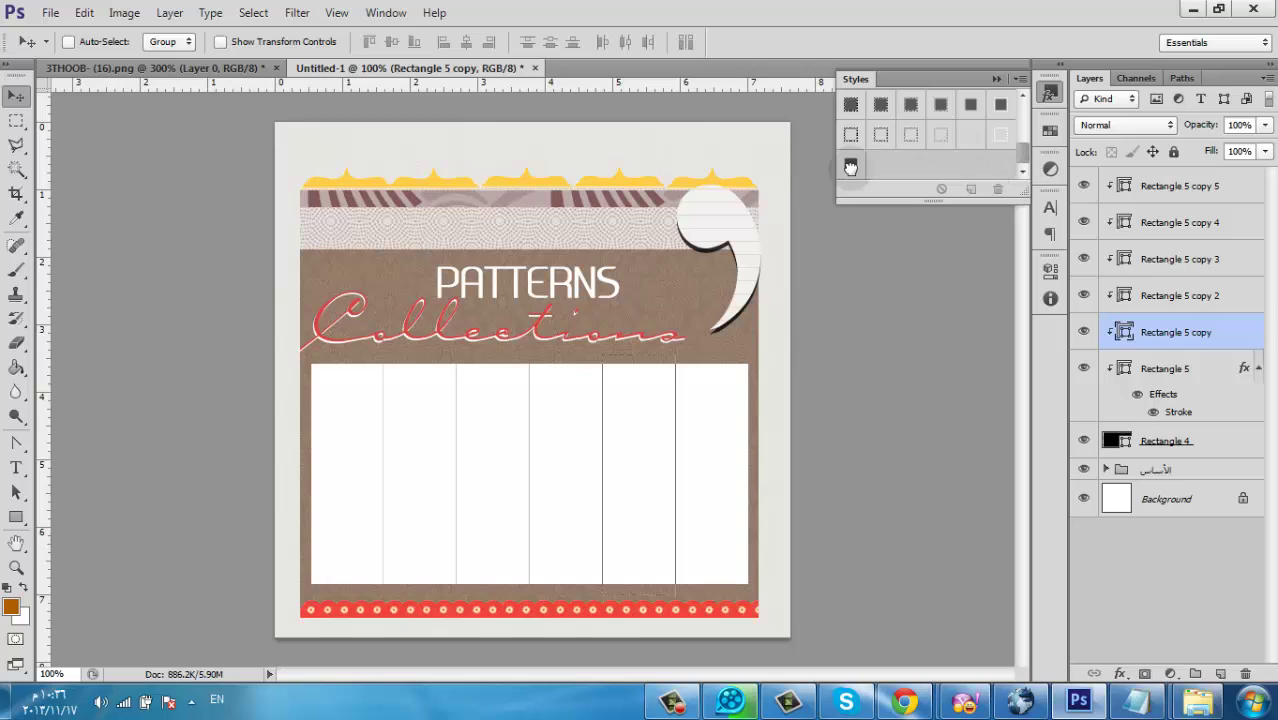
left_click(850, 167)
left_click(1157, 295)
left_click(850, 167)
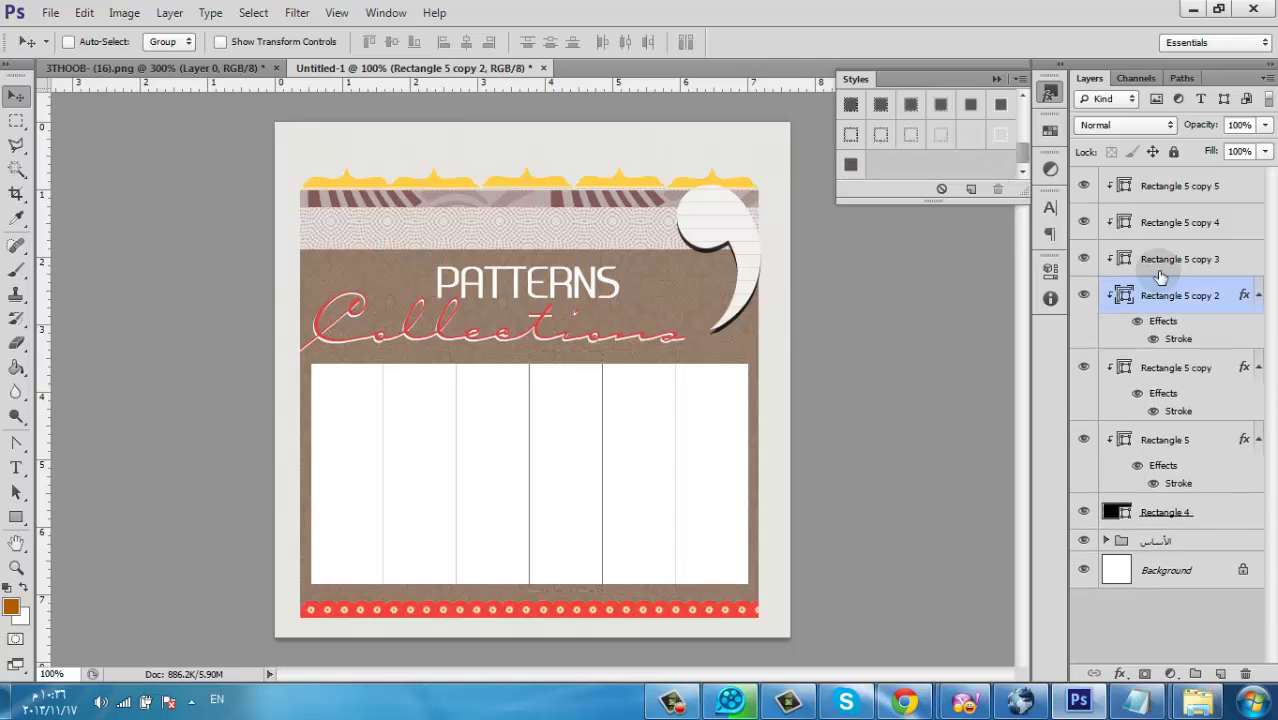
left_click(1157, 259)
left_click(850, 165)
Apply the same stroke style to Rectangle 5 copy 4 and copy 5
left_click(1148, 224)
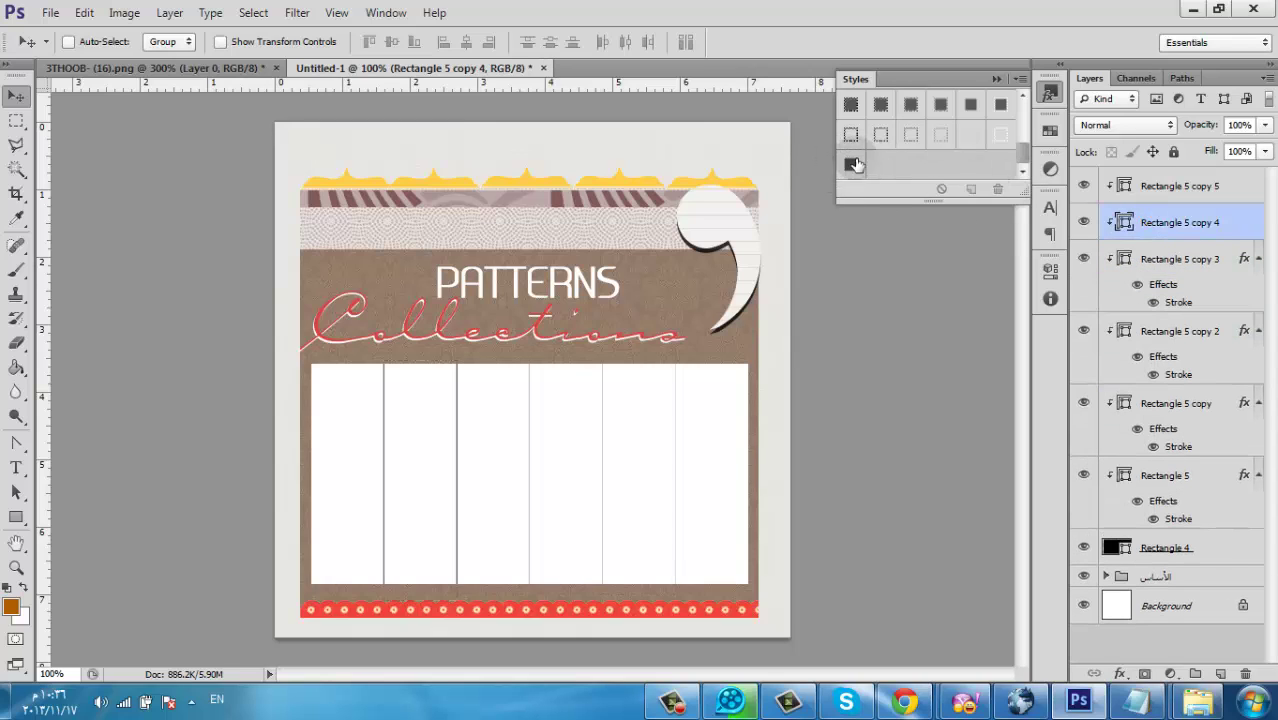
left_click(850, 165)
left_click(1155, 188)
left_click(850, 165)
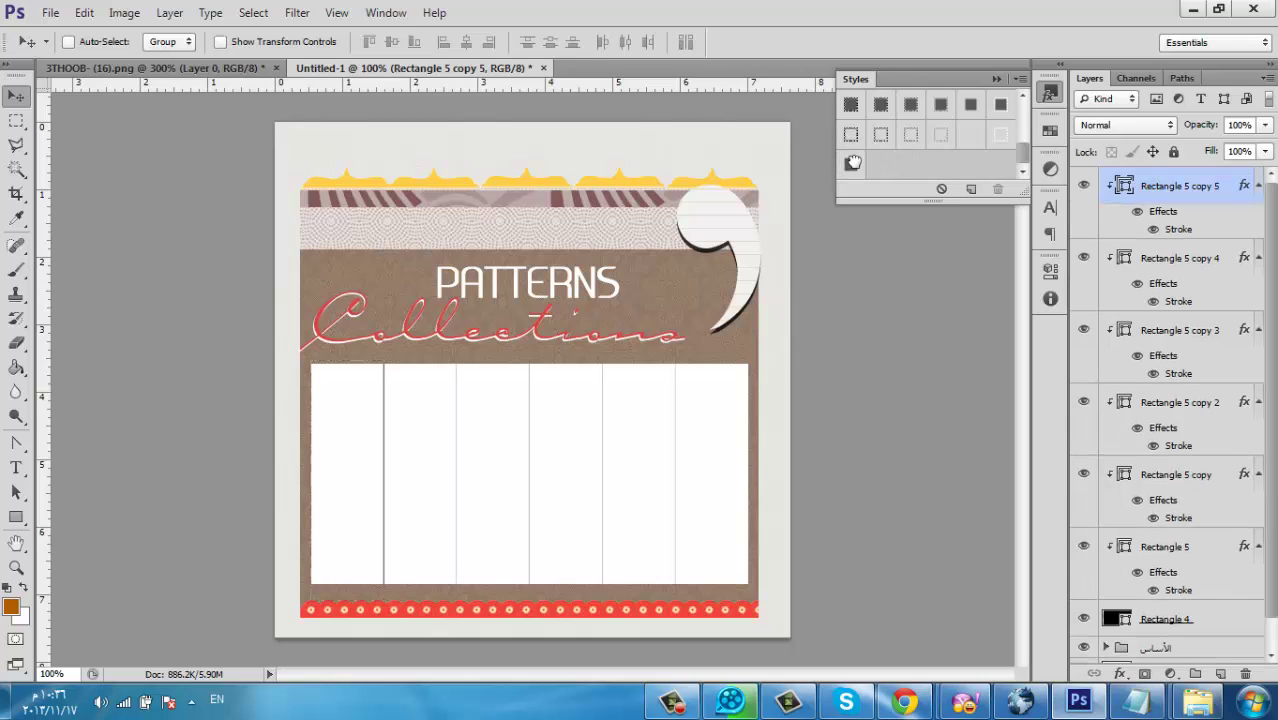
left_click(997, 79)
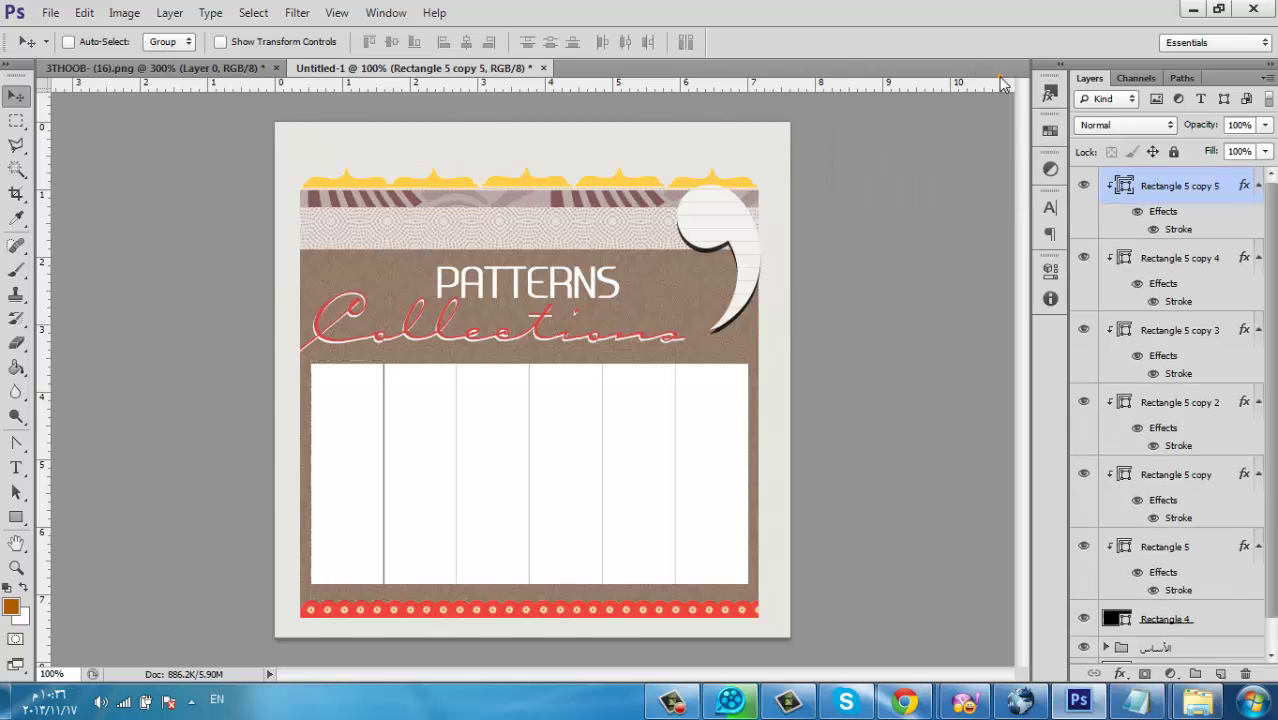
double_click(1246, 190)
Give Rectangle 5 copy 5 and copy 4 light grey Pattern Overlays
left_click(706, 366)
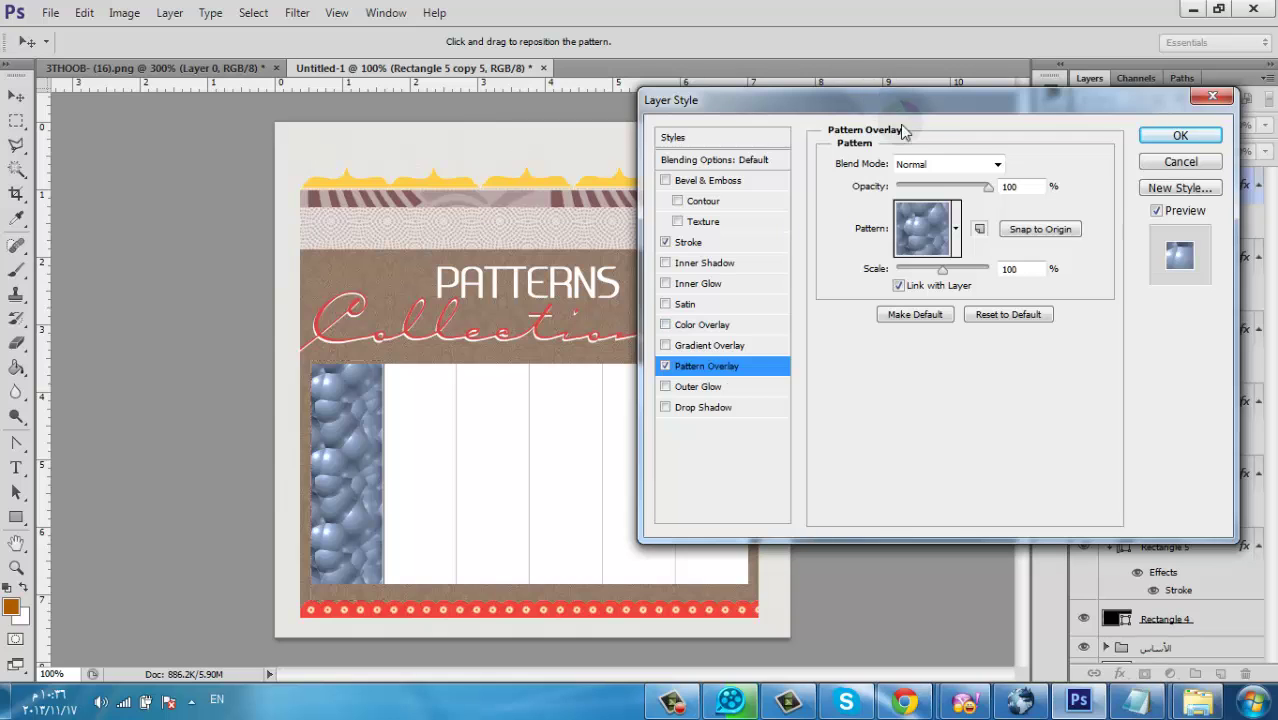
left_click(956, 228)
left_click(895, 315)
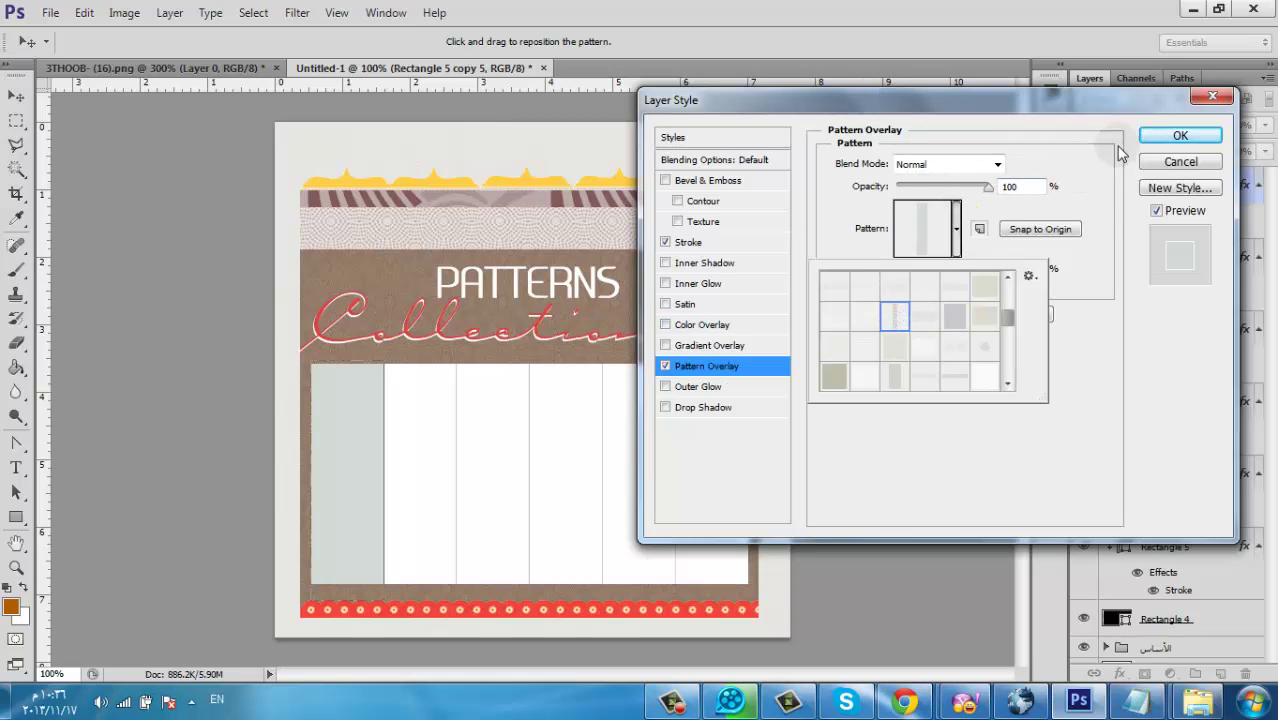
left_click(1180, 135)
double_click(1248, 277)
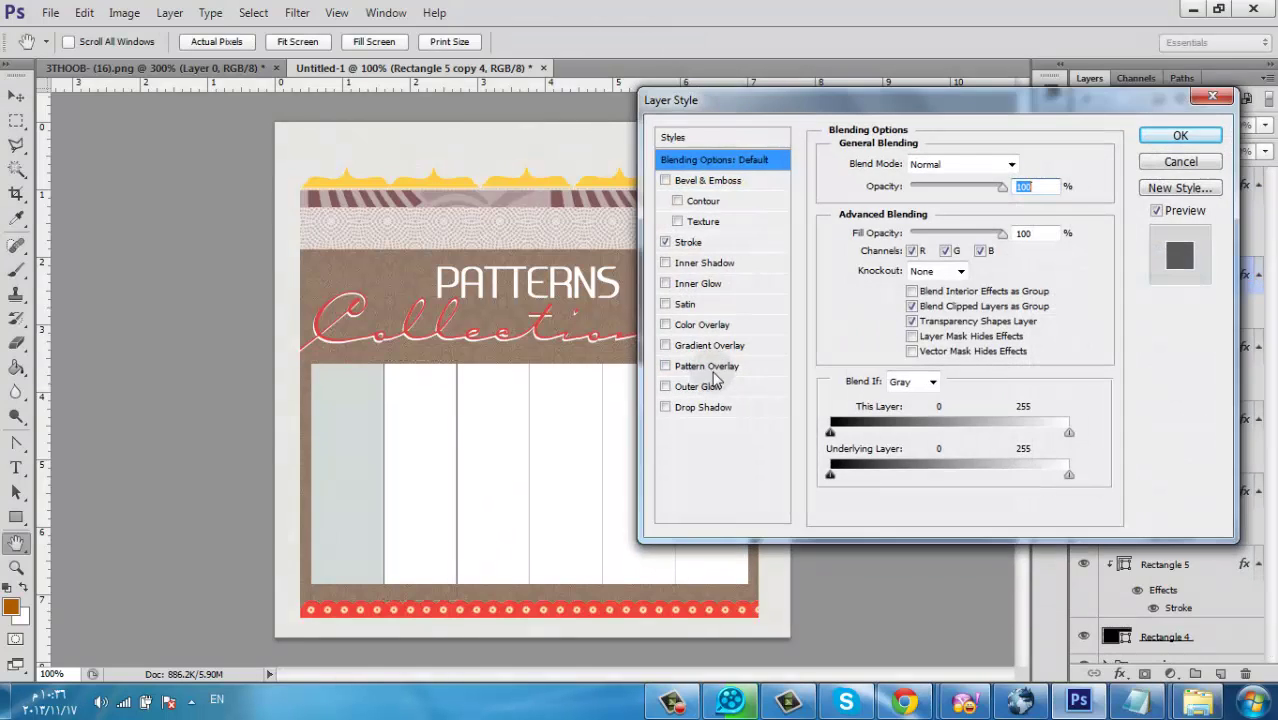
left_click(706, 366)
left_click(956, 228)
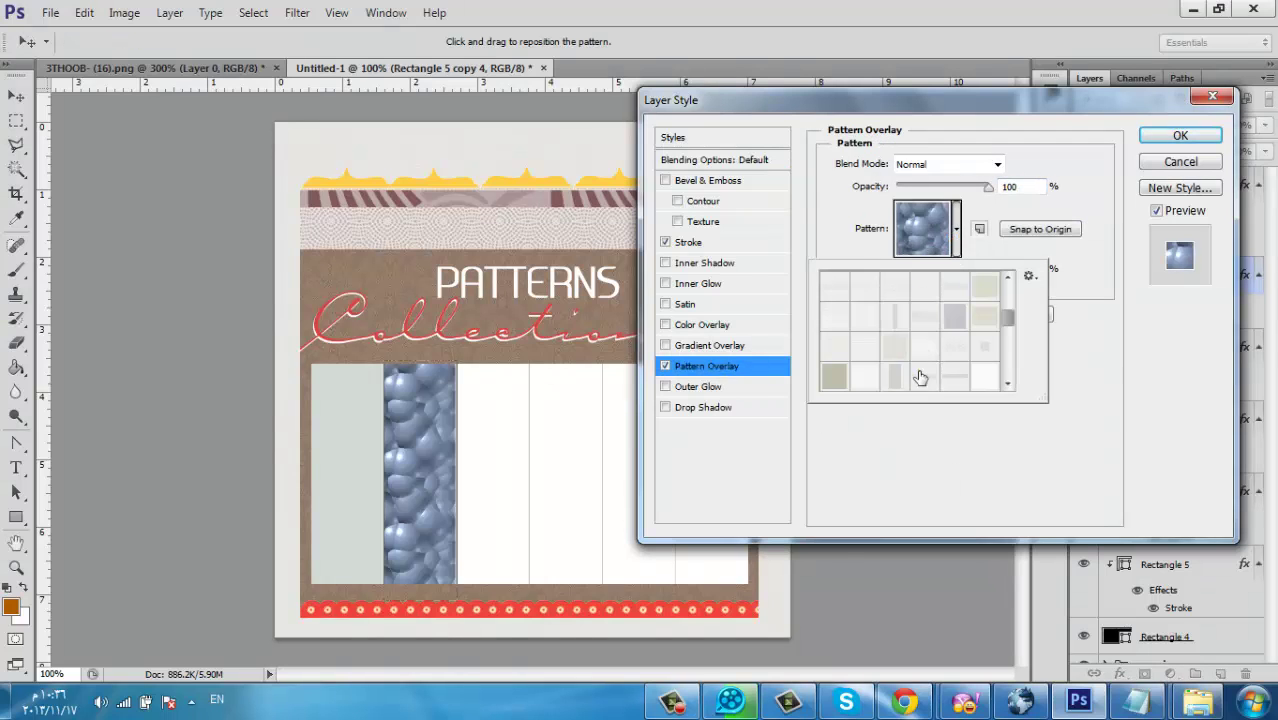
left_click(920, 377)
left_click(1180, 135)
left_click(1180, 135)
Add light Pattern Overlays to Rectangle 5 copy 3 and copy 2
left_click(1243, 366)
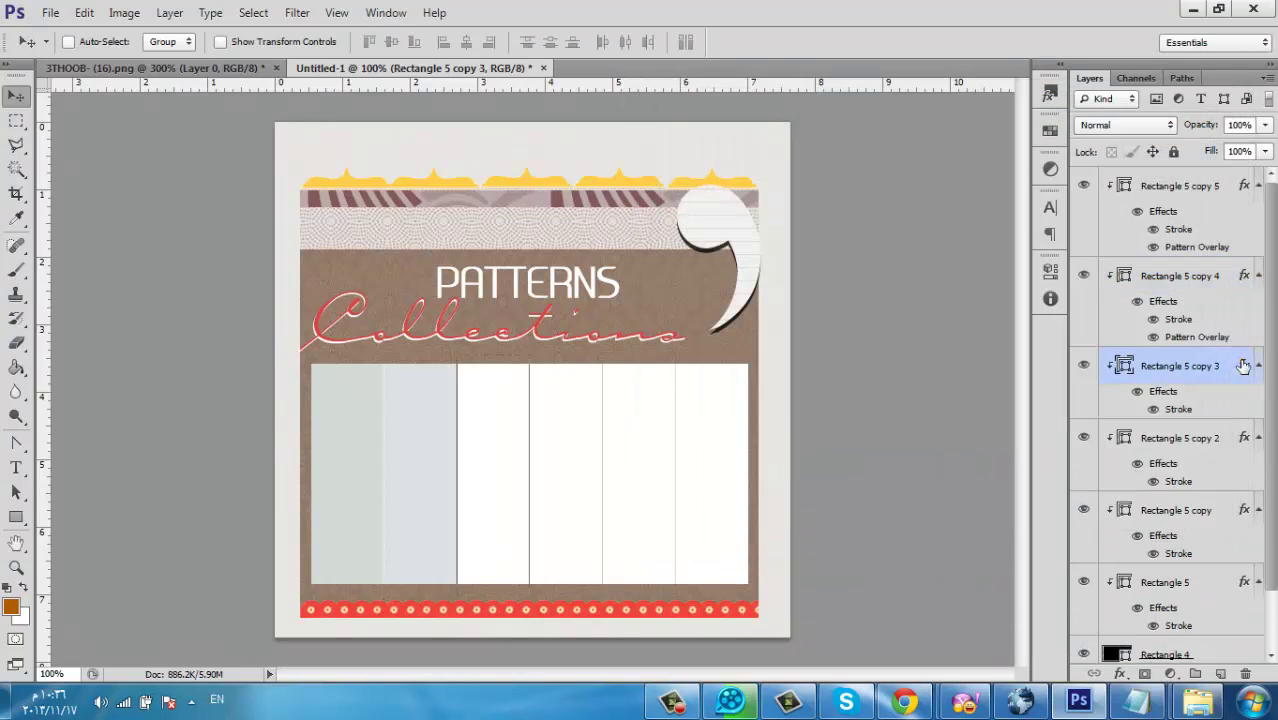
double_click(1243, 366)
left_click(706, 366)
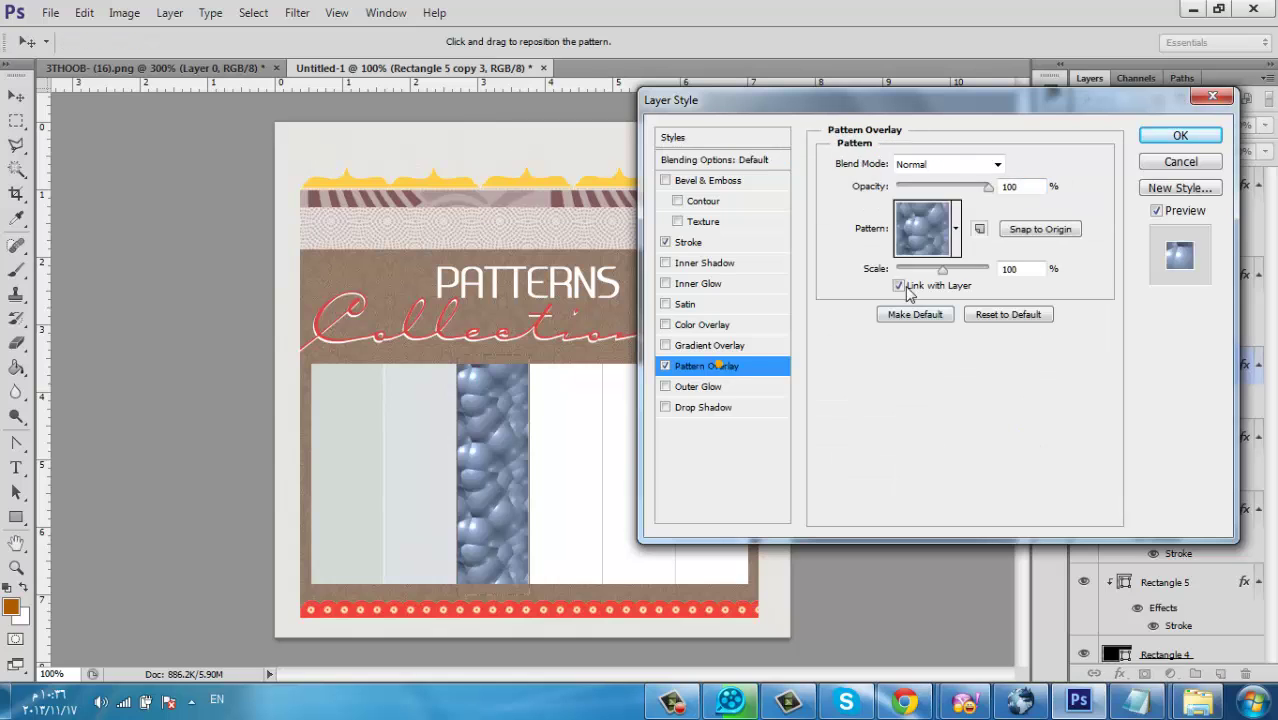
left_click(955, 228)
left_click(865, 377)
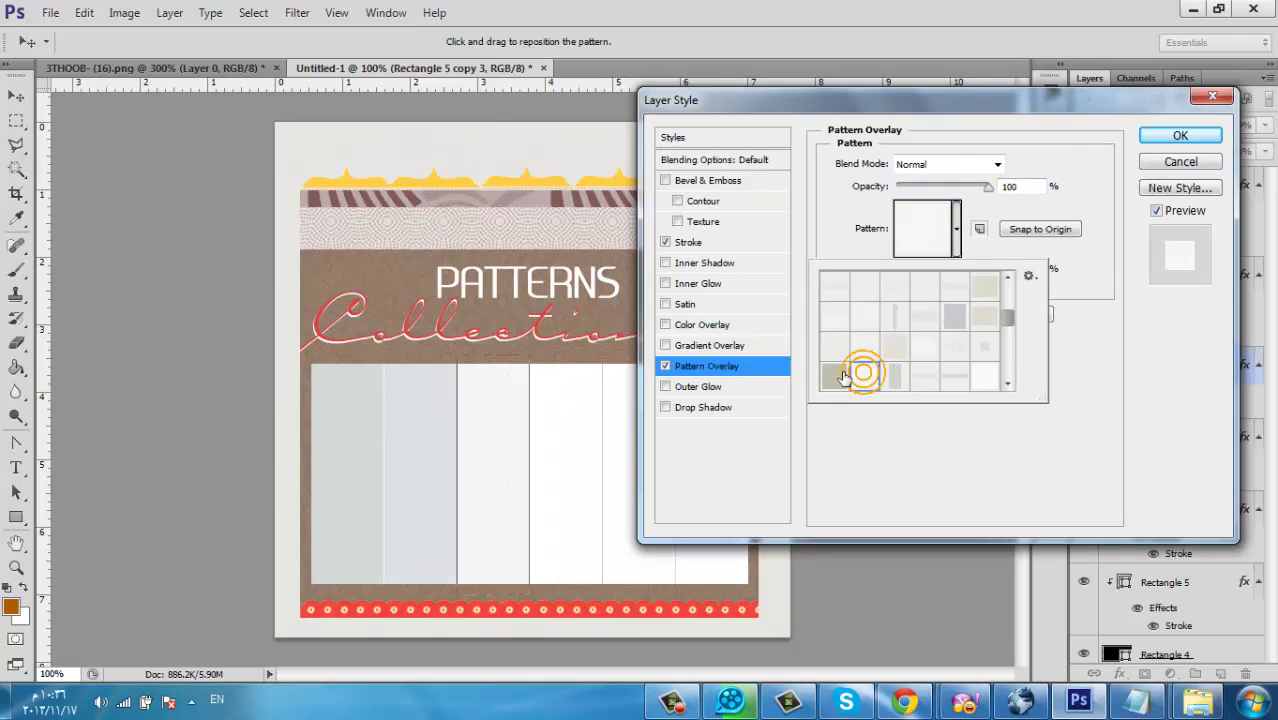
left_click(1176, 135)
double_click(1245, 455)
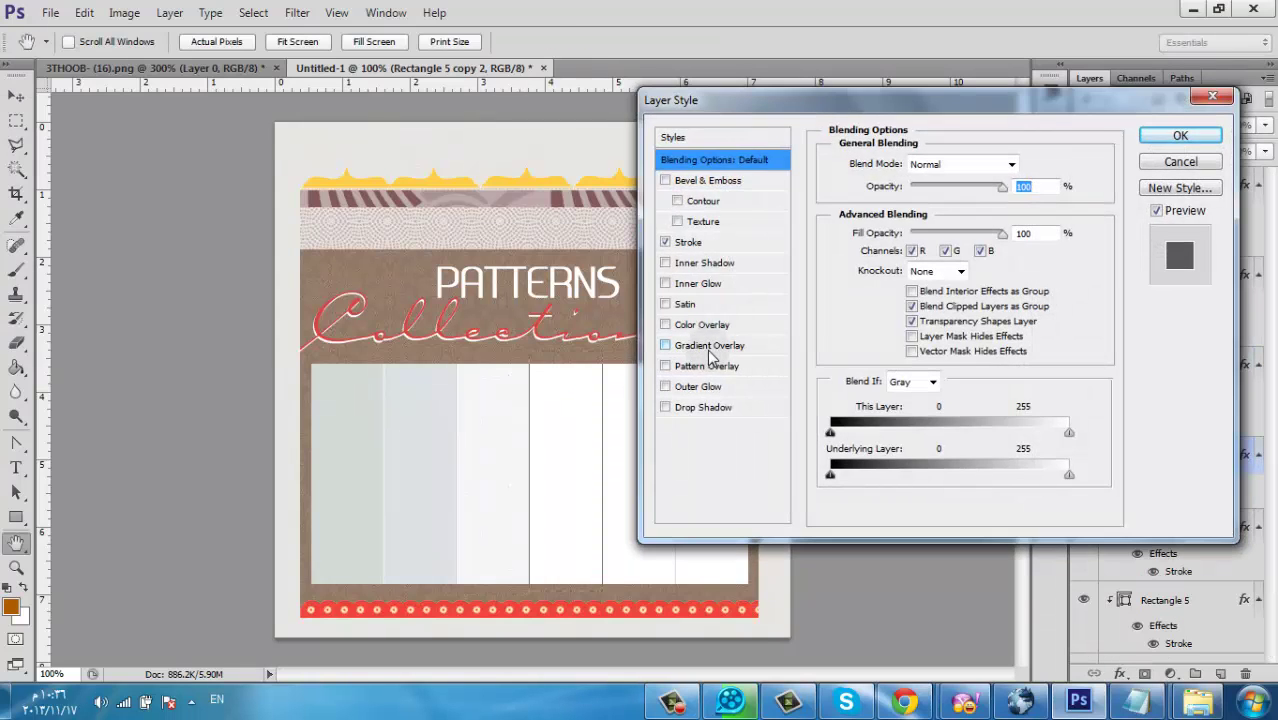
left_click(740, 366)
left_click(953, 236)
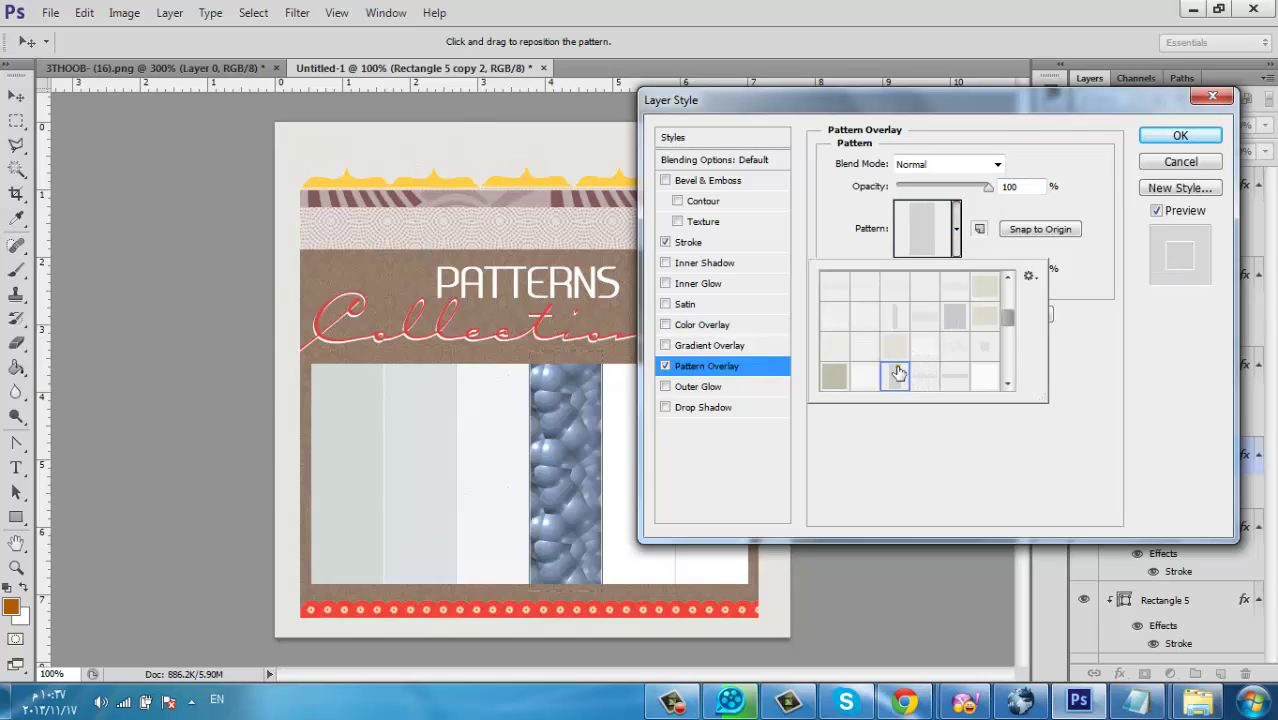
left_click(893, 375)
left_click(1176, 137)
left_click(1176, 137)
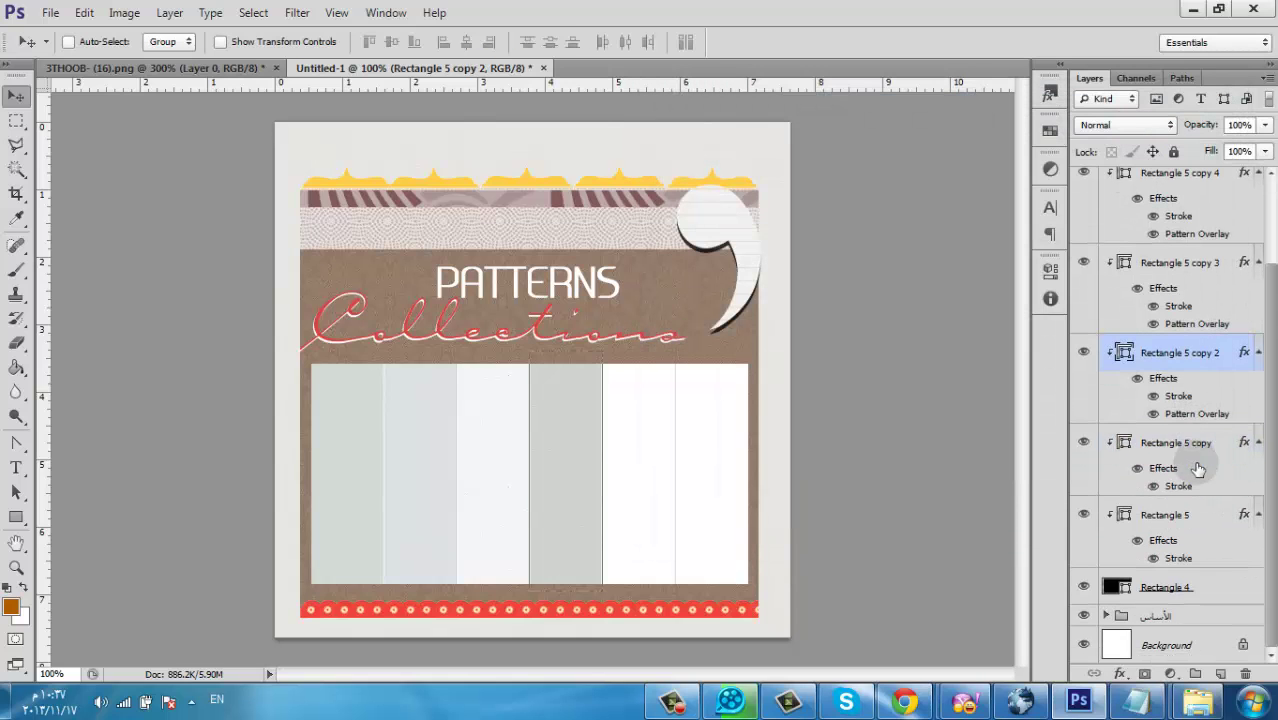
Add a light lined pattern and a plain paper pattern to the last two strips
double_click(1245, 442)
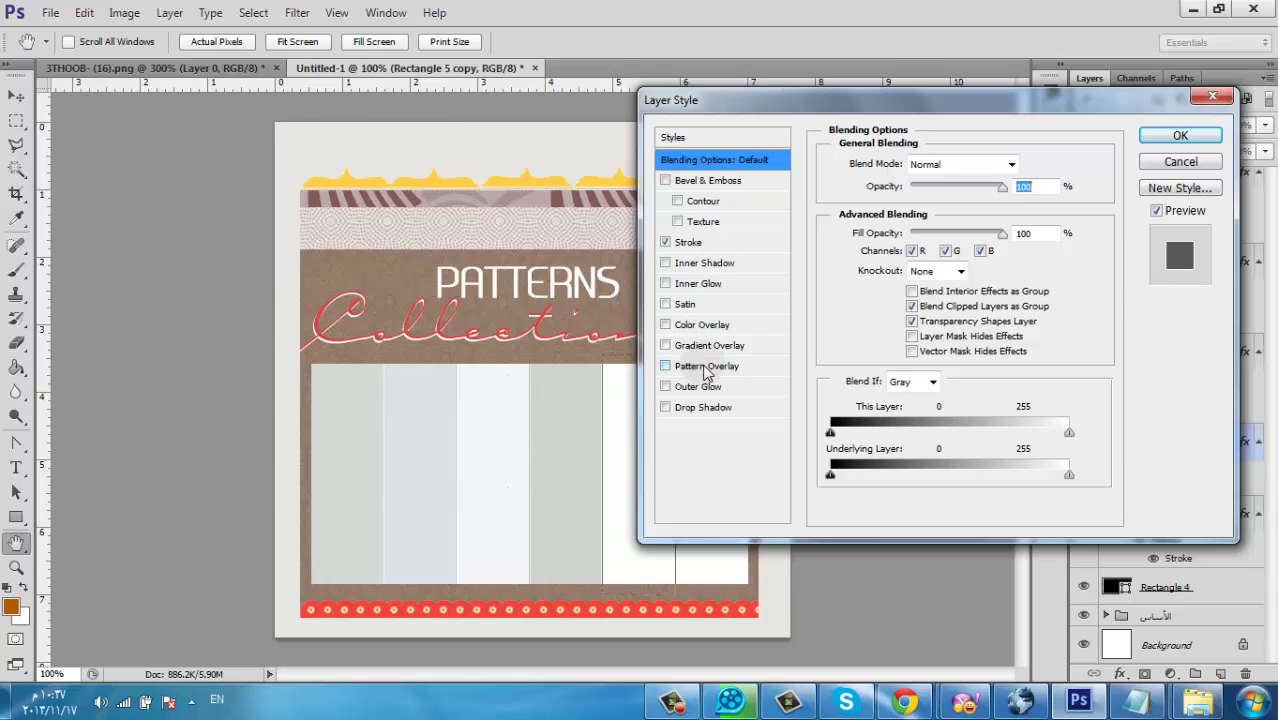
left_click(706, 366)
left_click(957, 228)
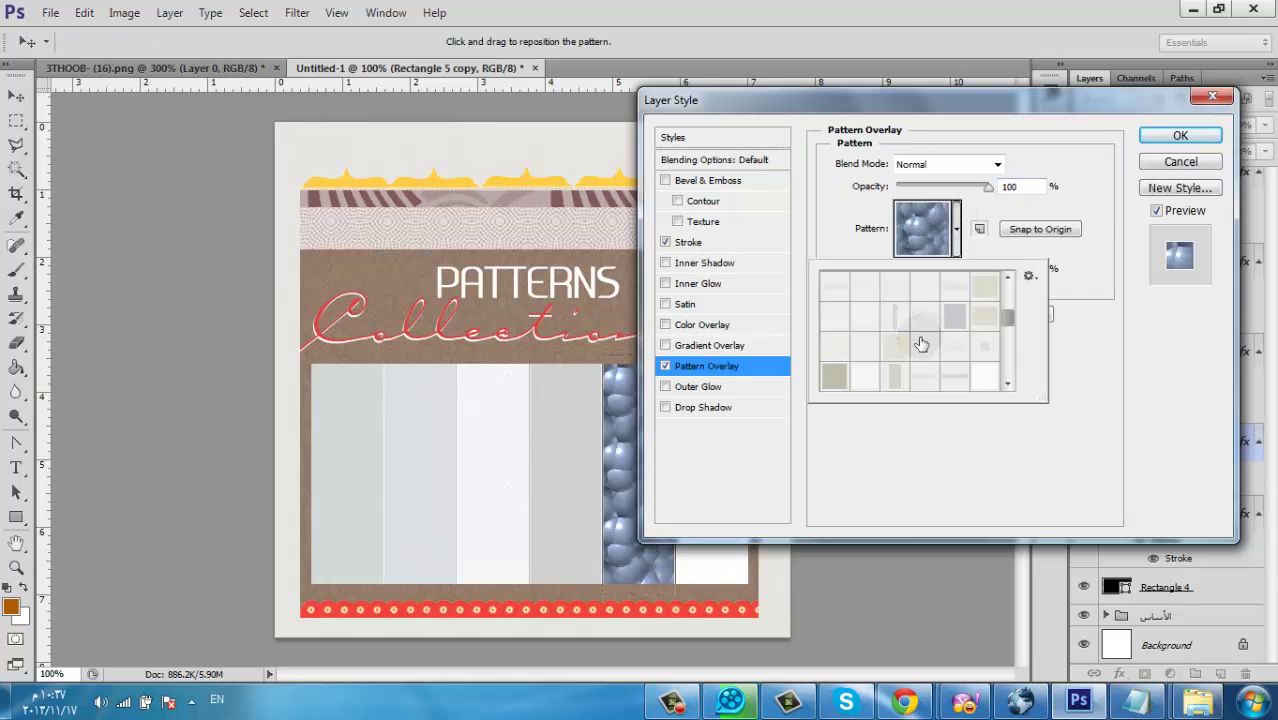
left_click(865, 316)
left_click(1176, 137)
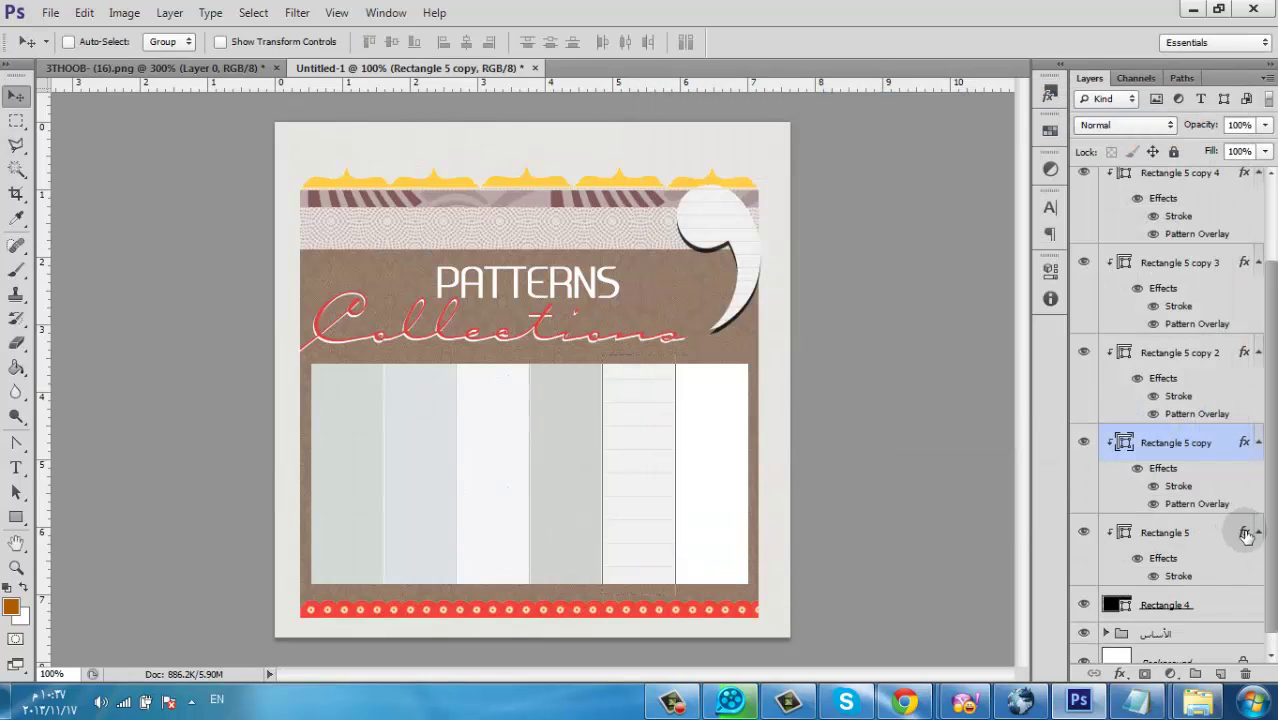
double_click(1241, 528)
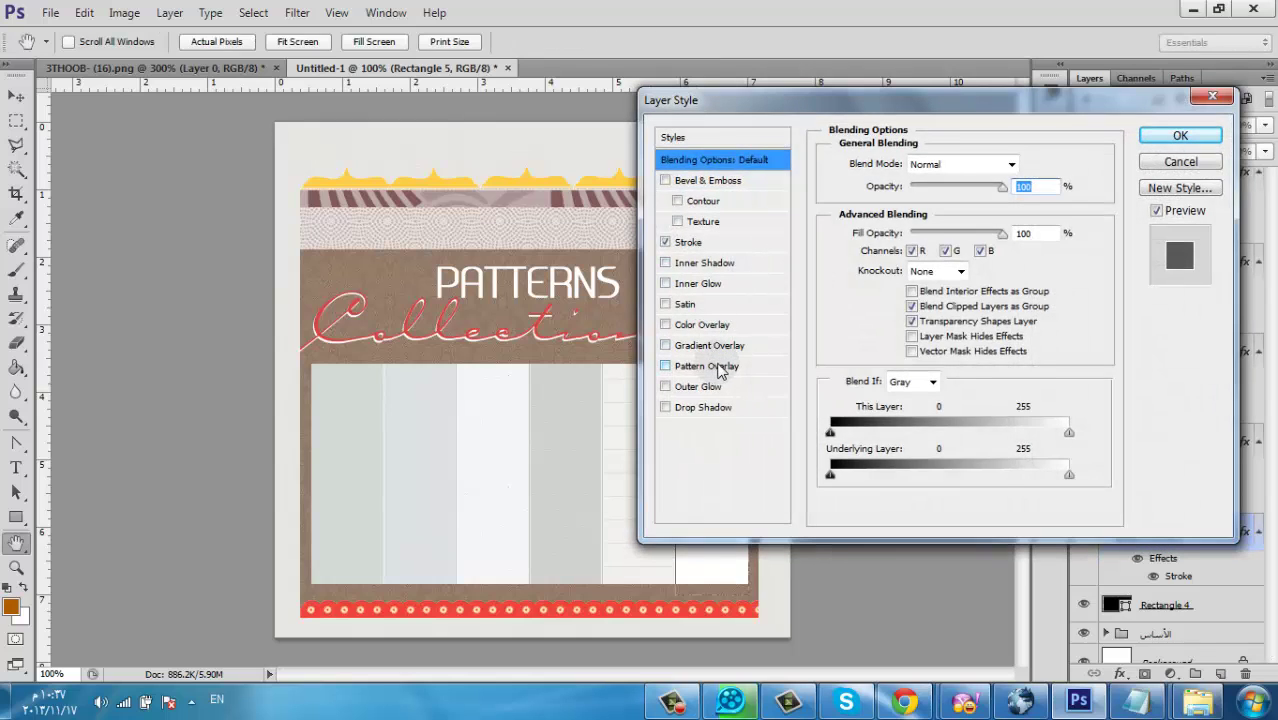
left_click(720, 368)
left_click(956, 228)
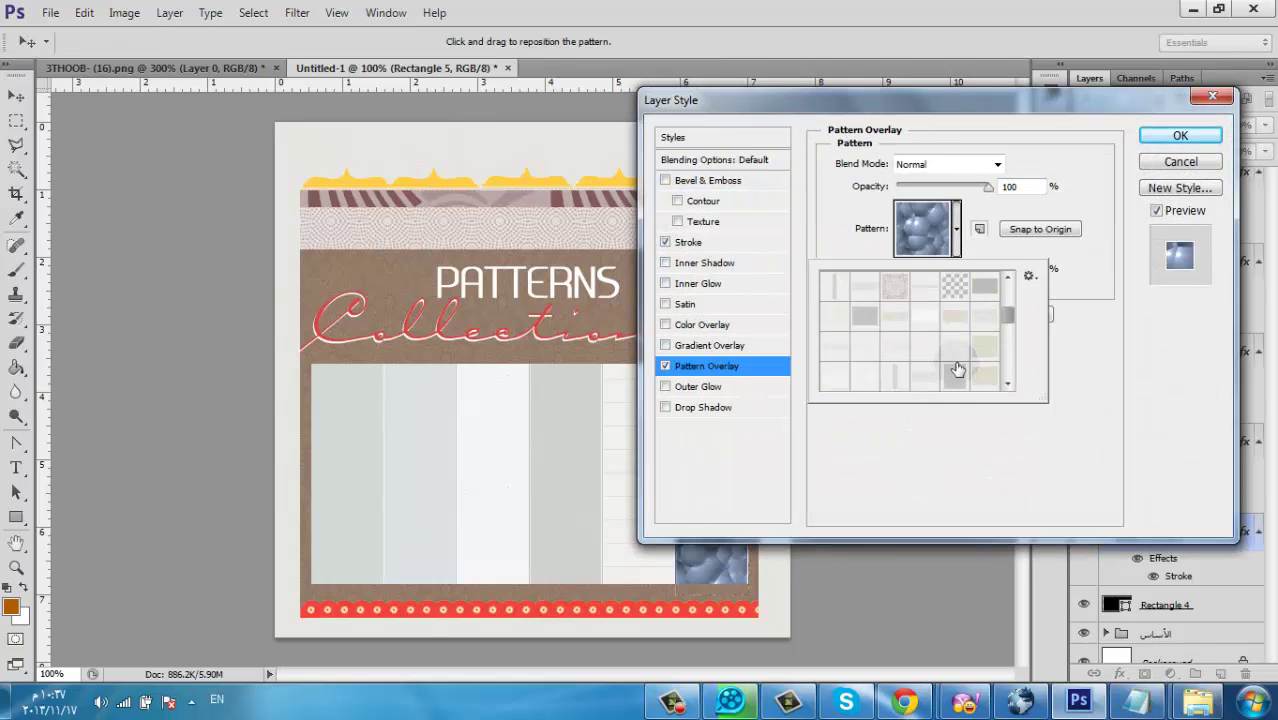
left_click(954, 288)
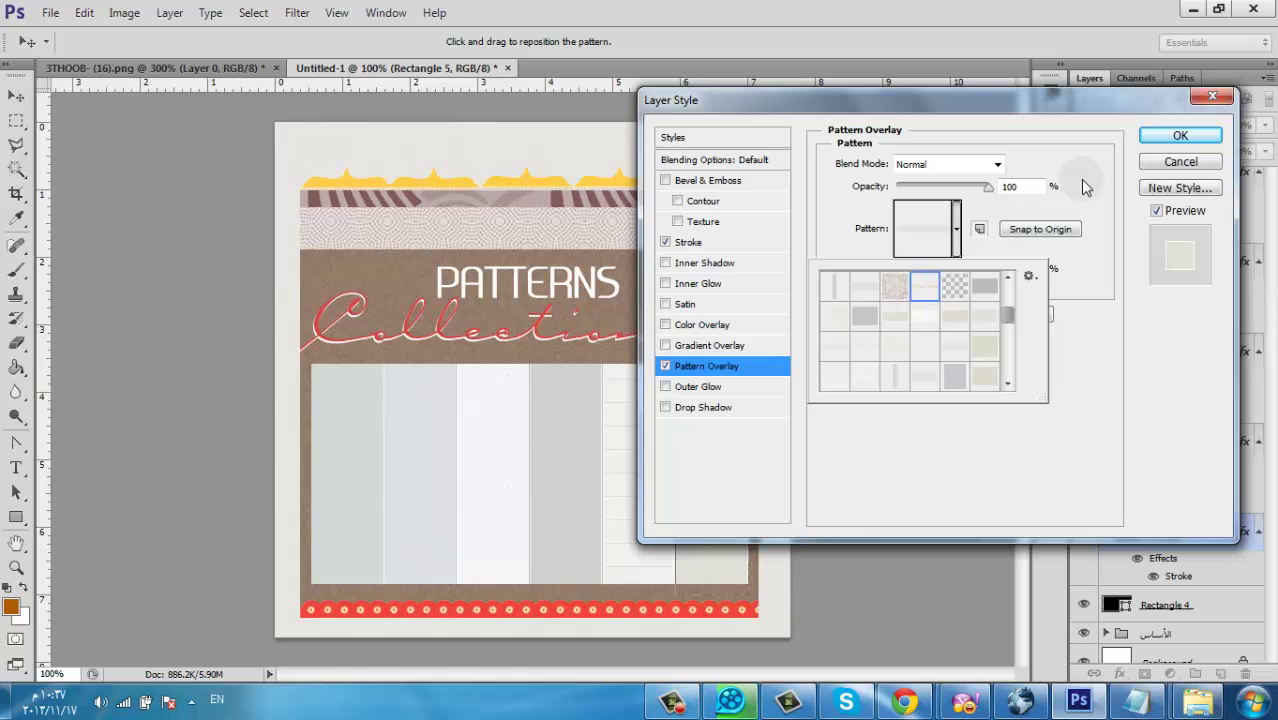
left_click(1180, 135)
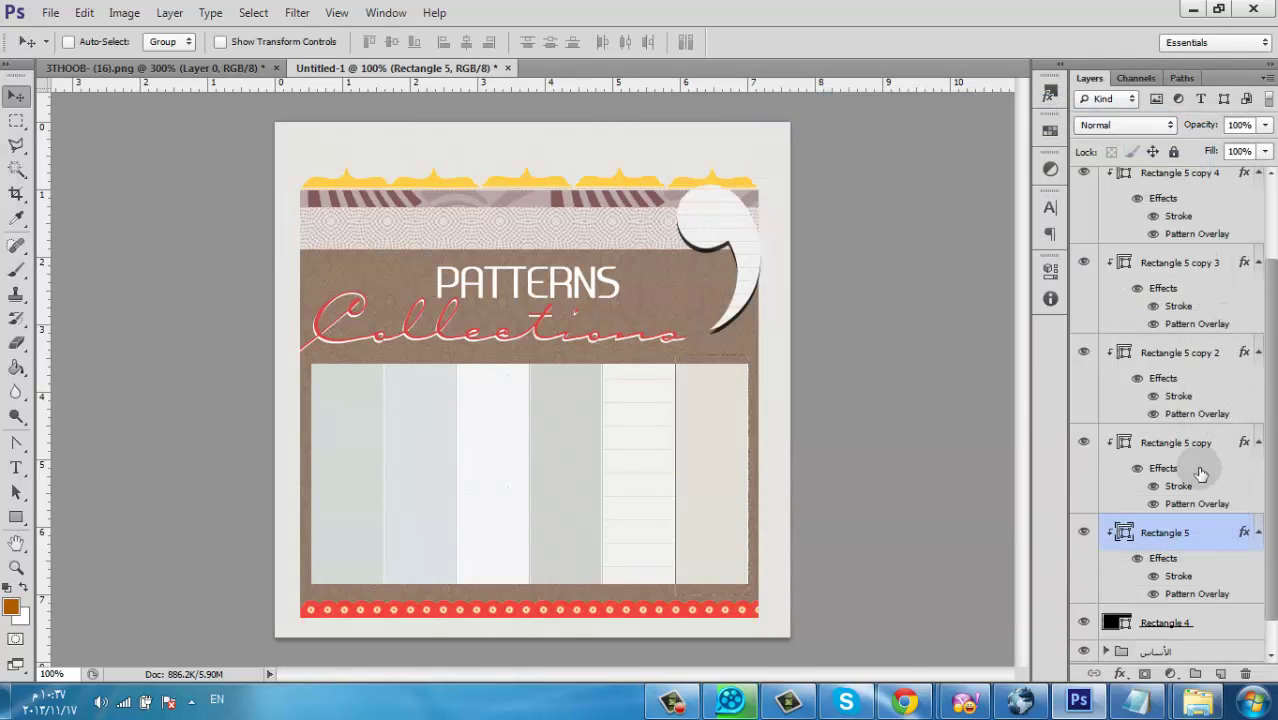
scroll(1190, 520, "up", 2)
Collapse the strip effects, duplicate the base Rectangle 4 from its menu, then undo it
left_click(1226, 190, "shift")
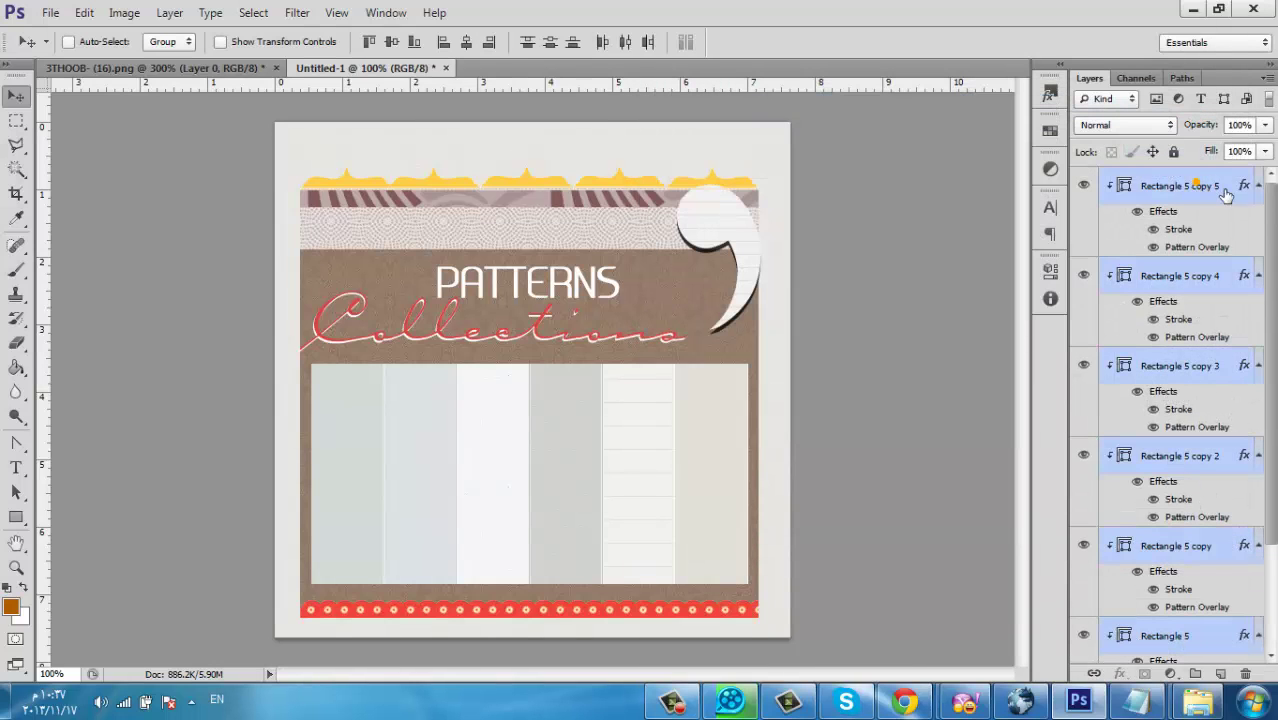
left_click(1257, 190, "alt")
left_click(1180, 405)
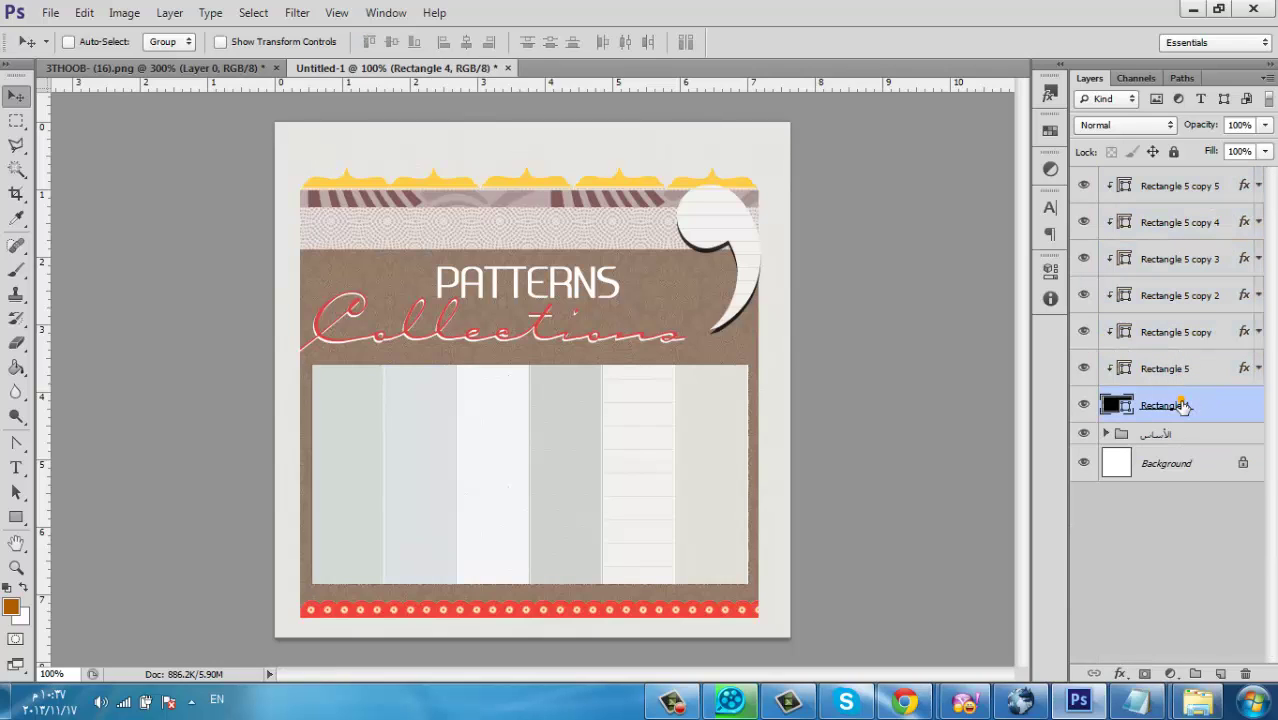
right_click(1183, 412)
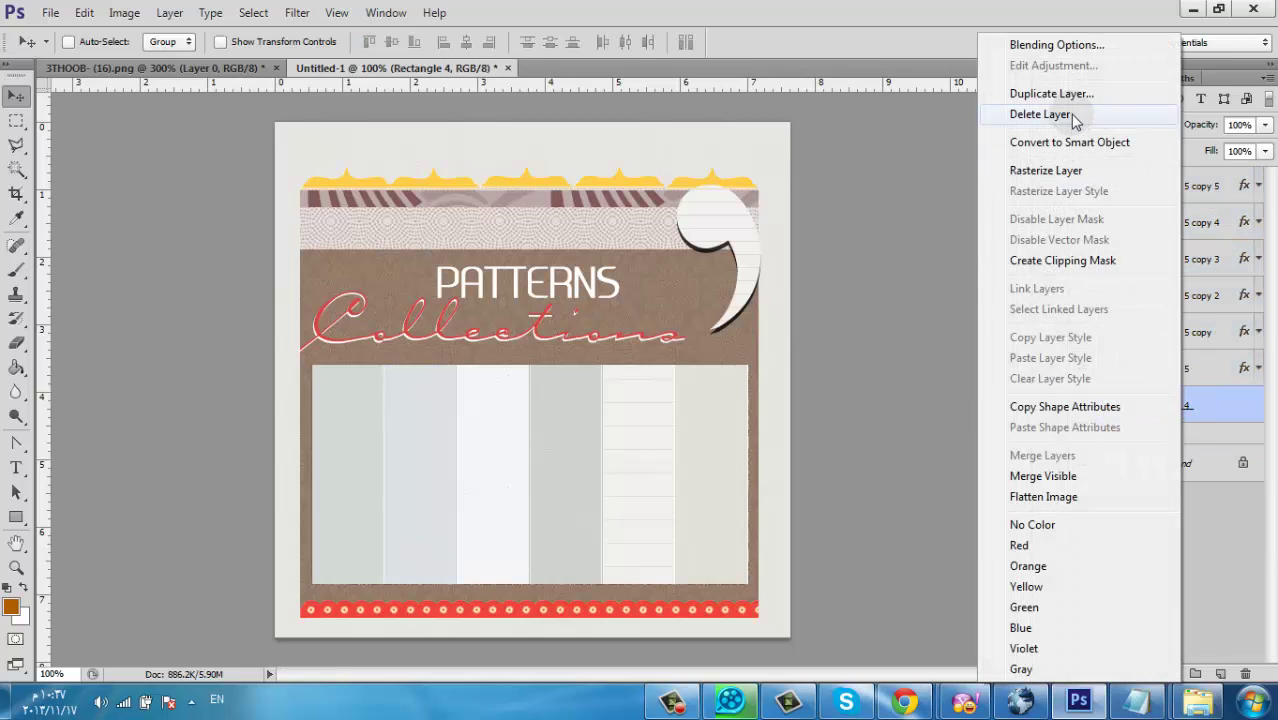
left_click(1010, 90)
left_click(810, 211)
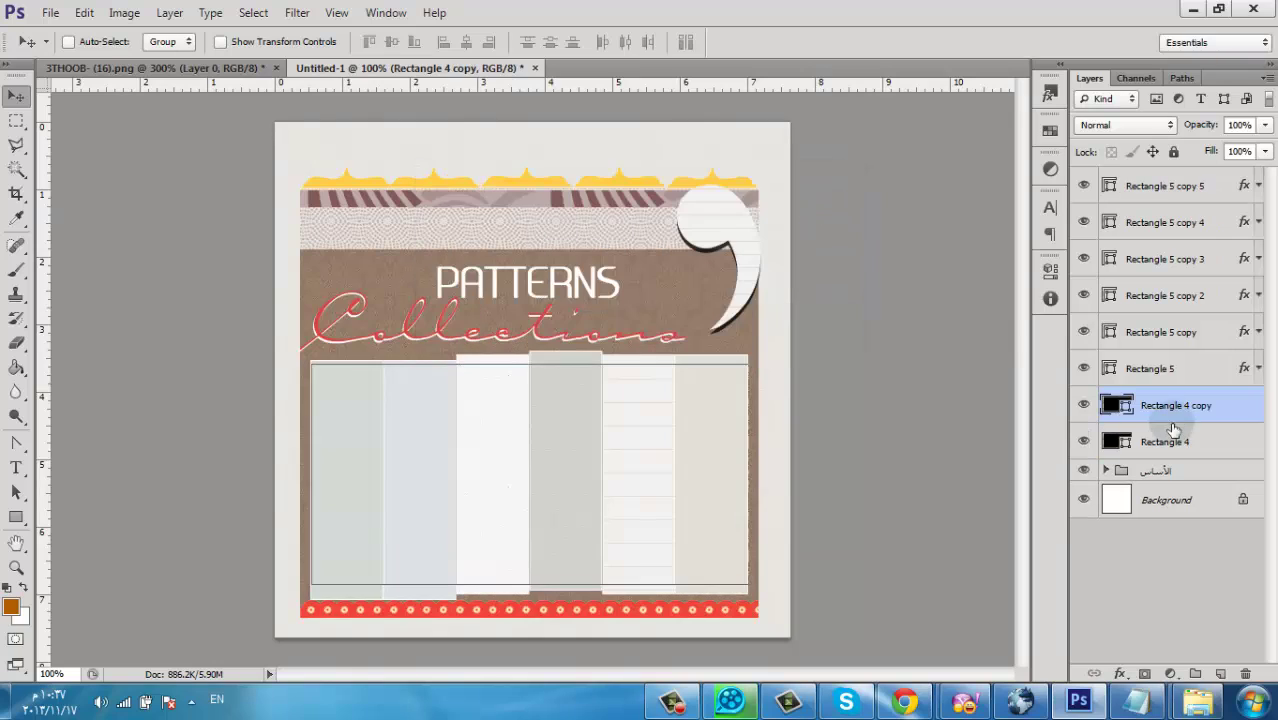
key("ctrl+z")
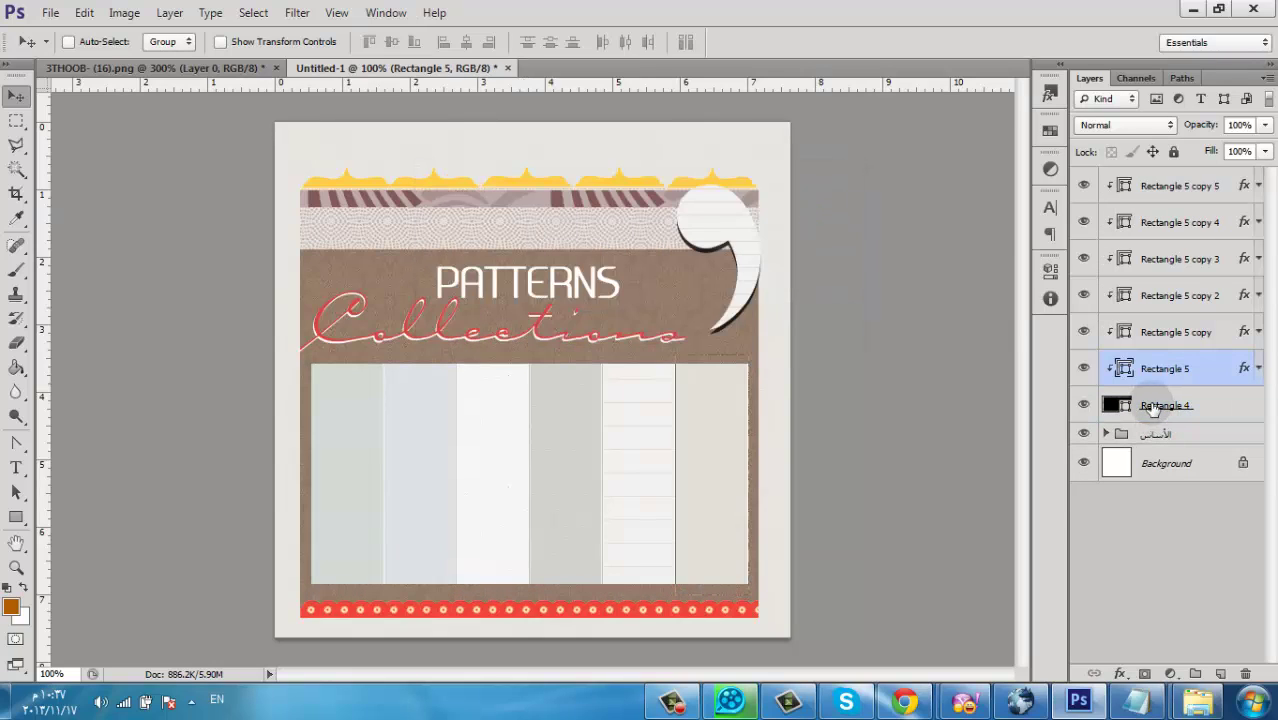
Duplicate Rectangle 4 and Gaussian-blur the lower copy, rasterizing the shape
left_click(1153, 410)
key("ctrl+j")
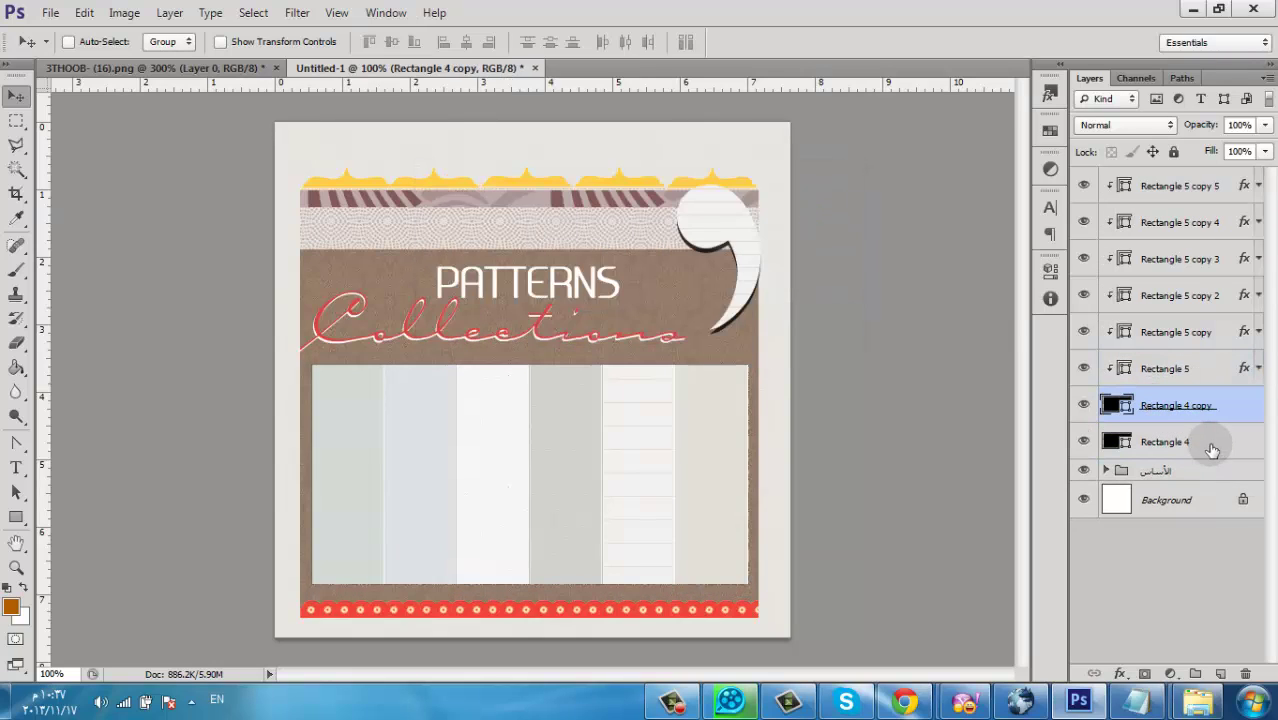
left_click(1205, 442)
left_click(297, 12)
mouse_move(306, 202)
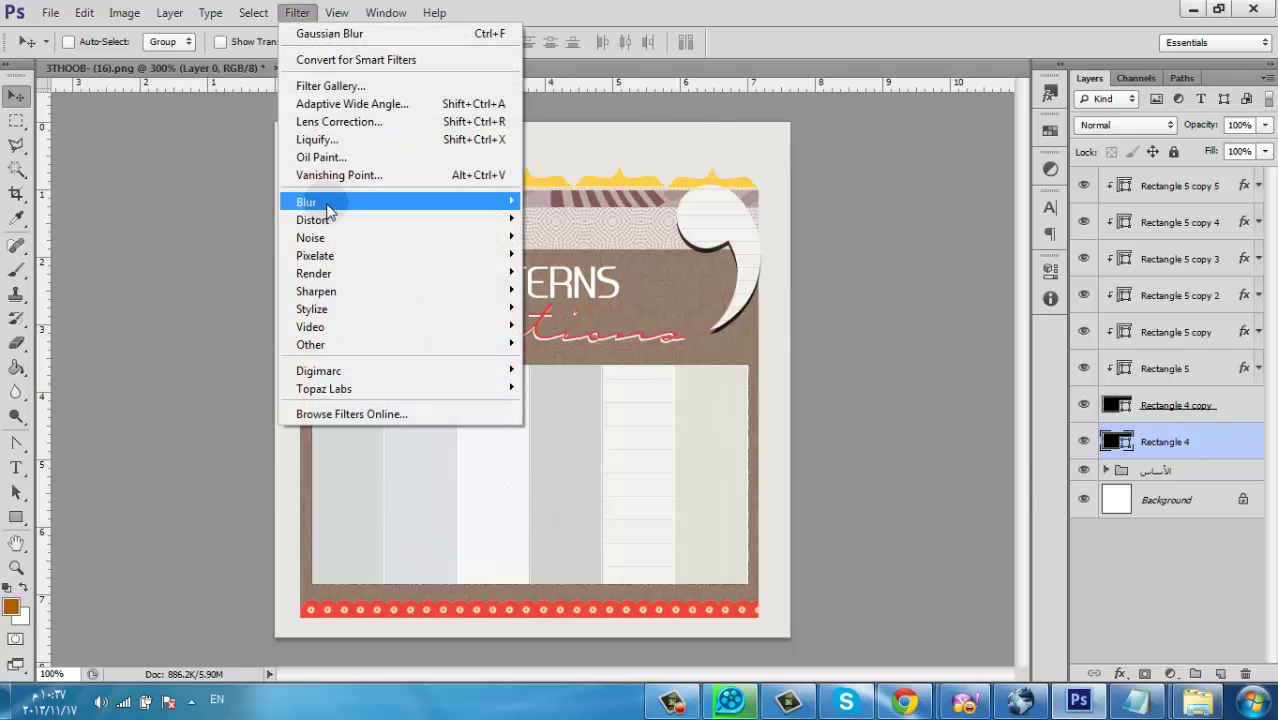
left_click(591, 335)
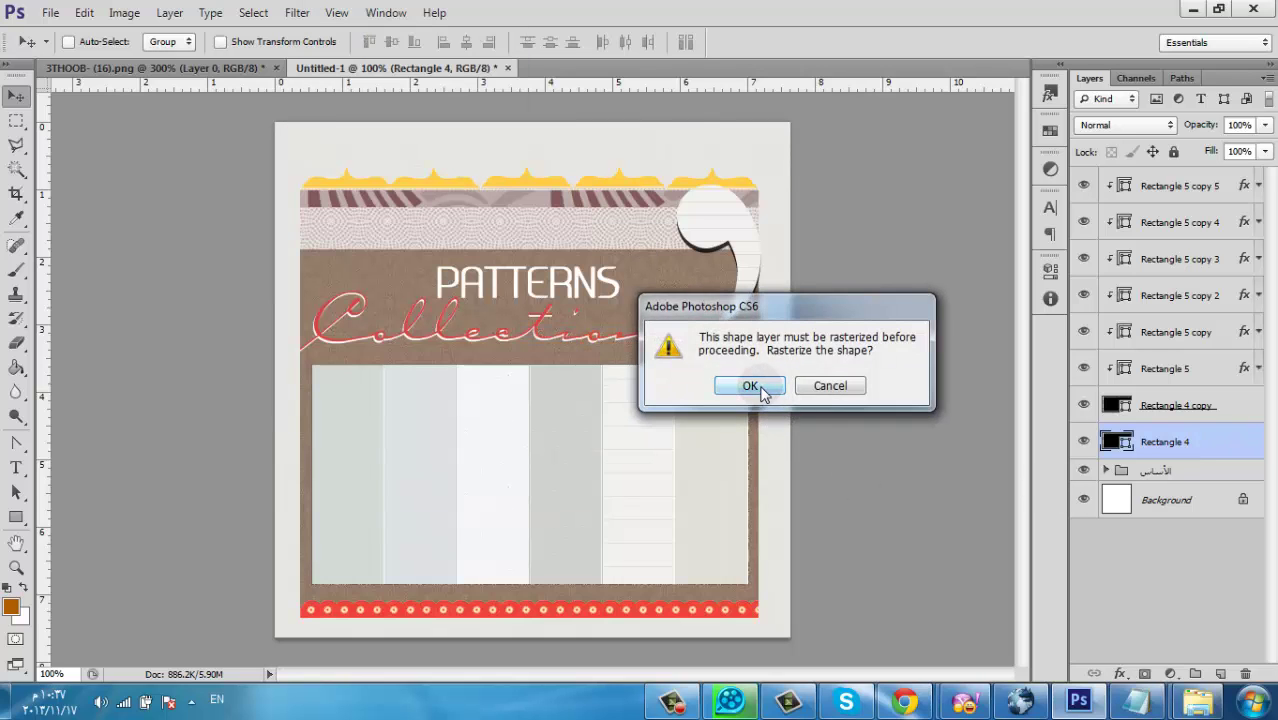
left_click(759, 384)
left_click(935, 160)
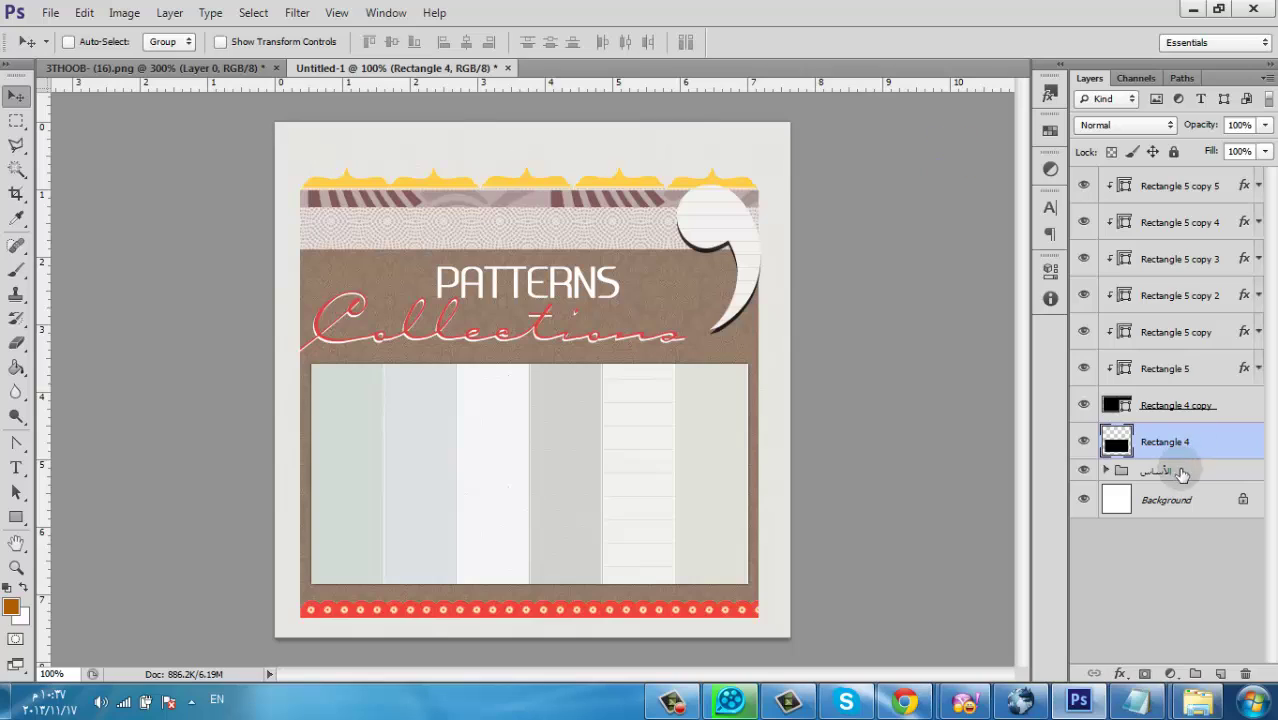
Lower the shadow layer's opacity to about 33% and blur it again at 3 px radius
left_click(1265, 125)
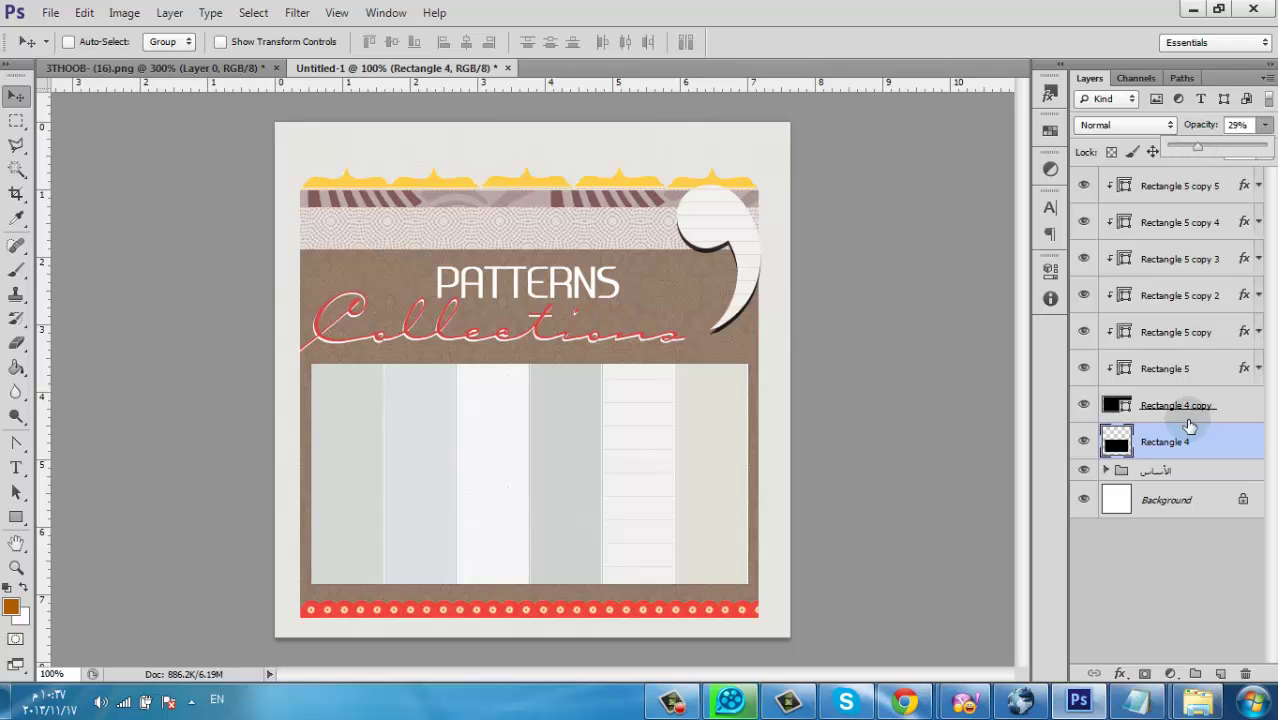
left_click_drag(1197, 147, 1206, 150)
left_click(297, 12)
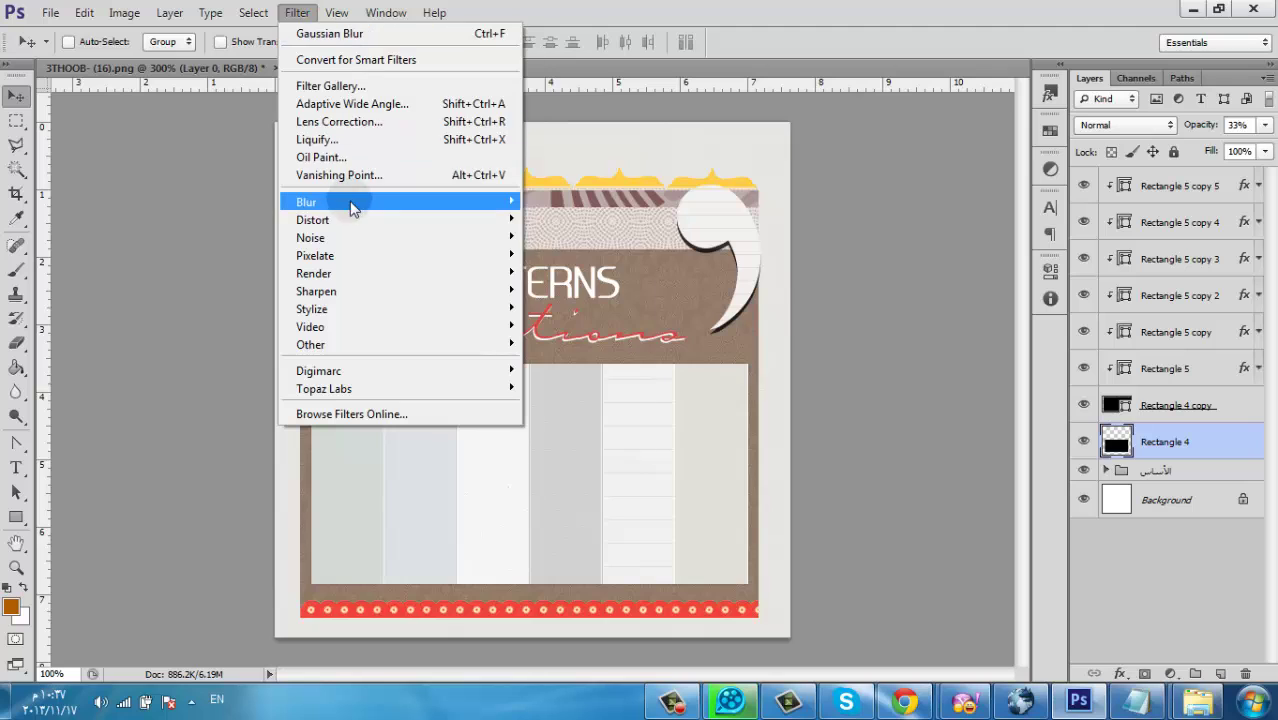
mouse_move(306, 202)
left_click(585, 332)
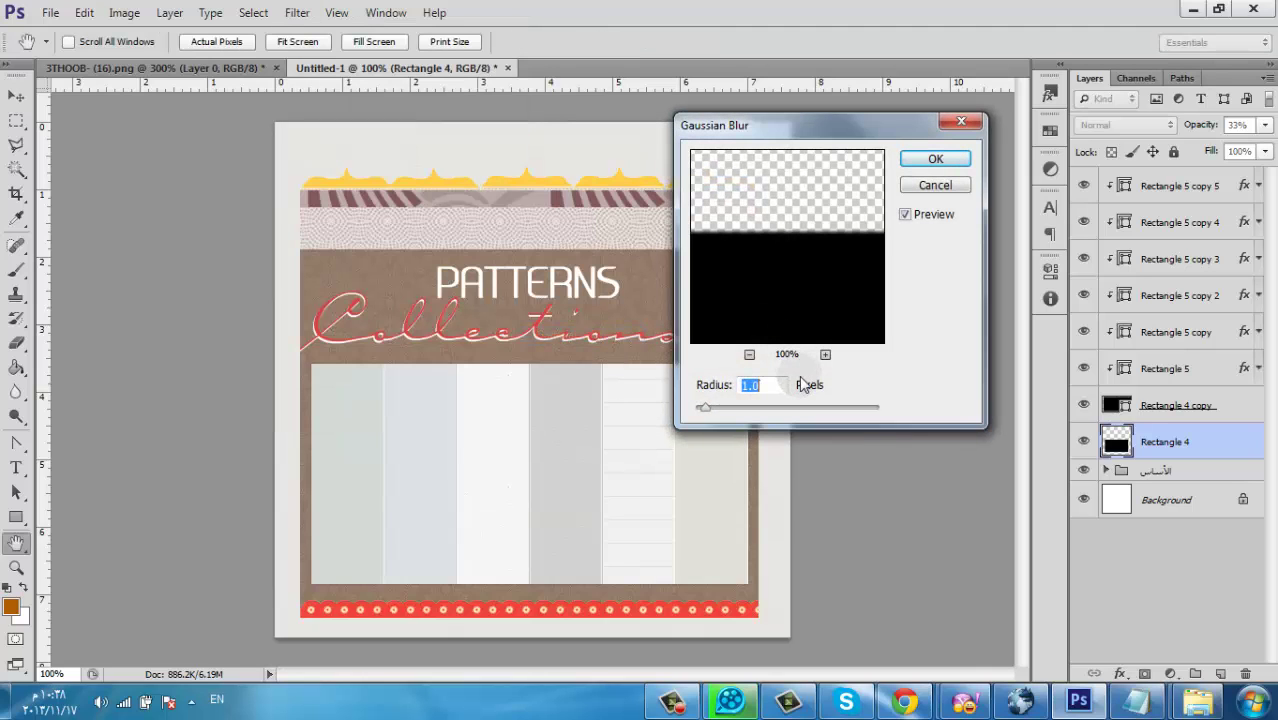
type("3")
left_click(933, 158)
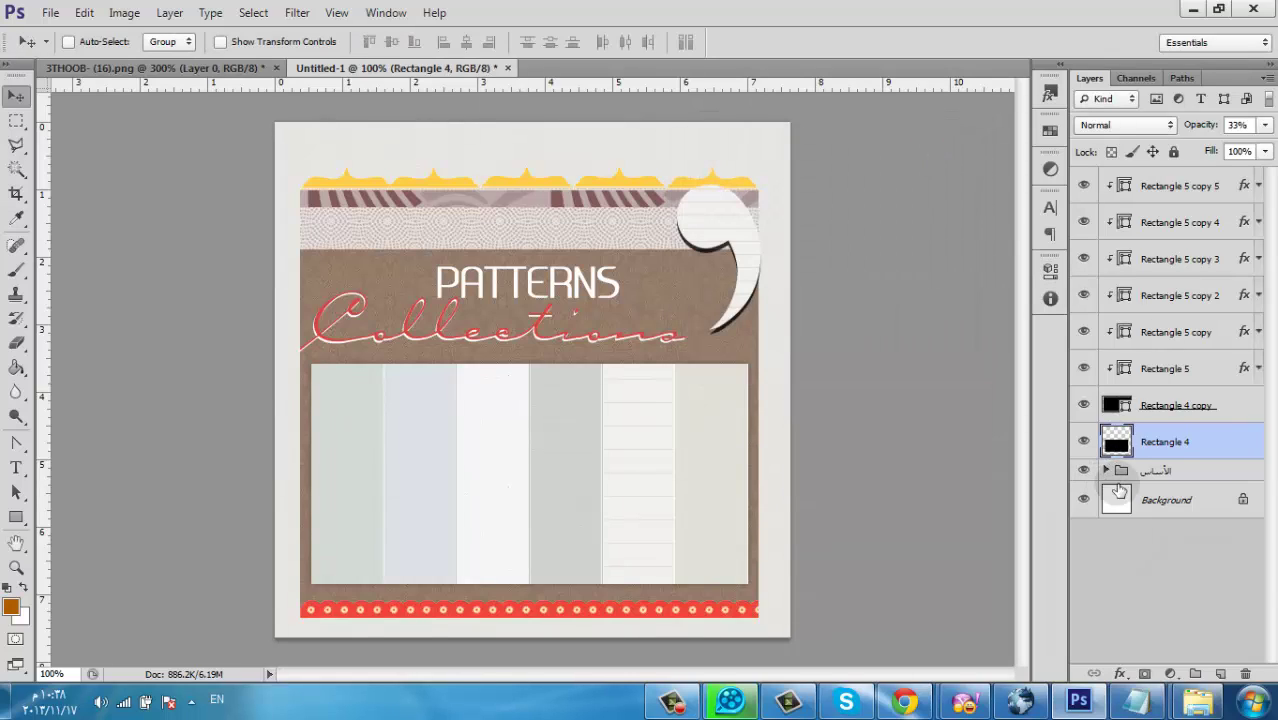
Group the strip and base layers as النماذج
left_click(1165, 186, "shift")
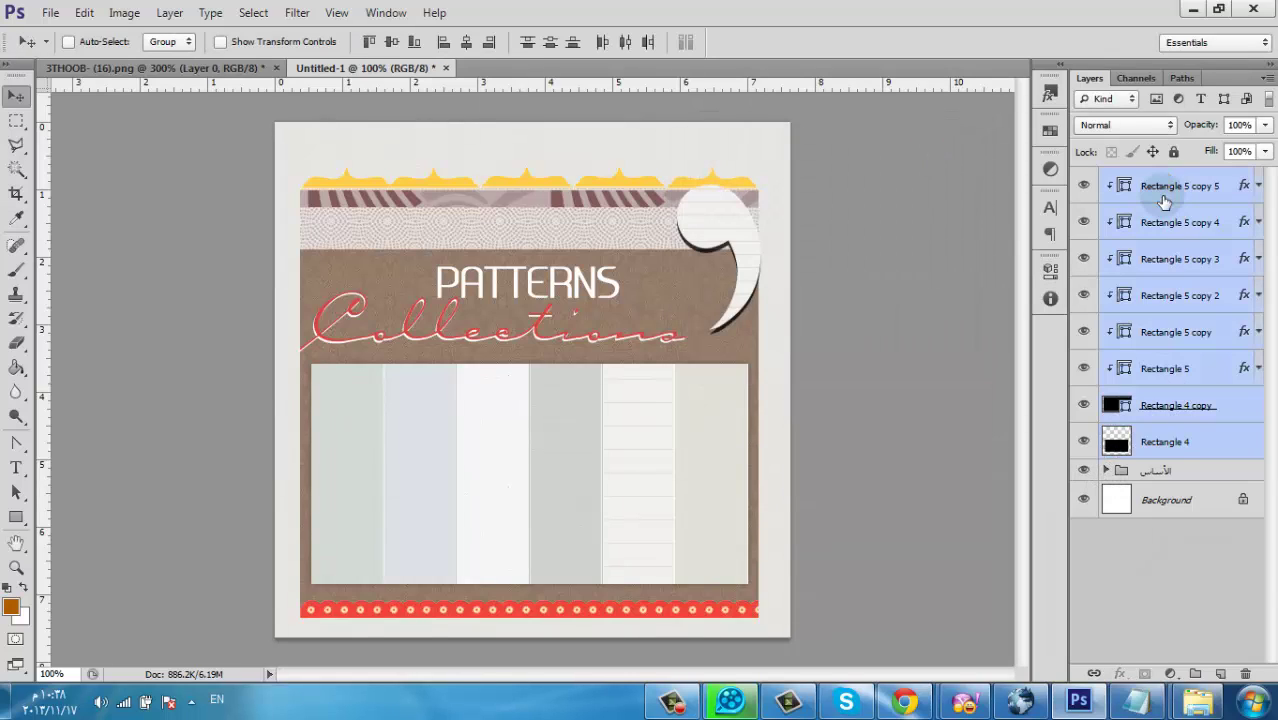
key("ctrl+g")
type("النماذج")
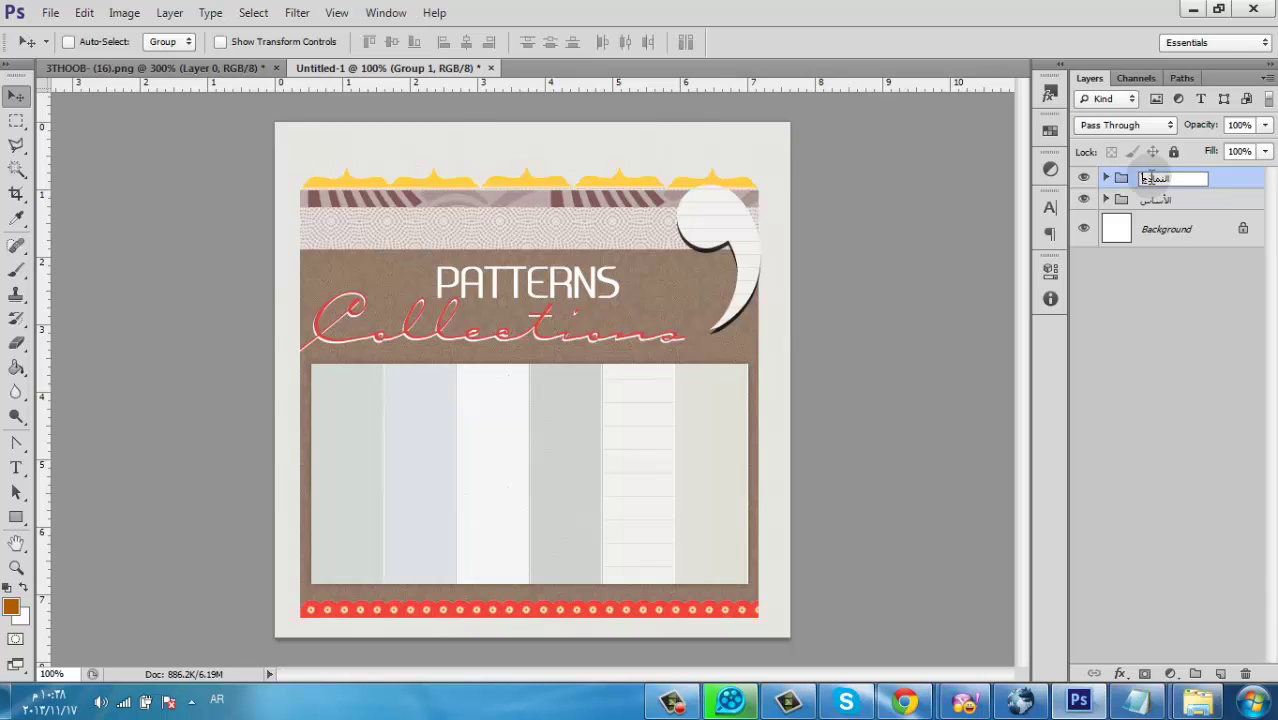
key("Return")
Add the contact e-mail address as text just above the red dotted border
left_click(16, 467)
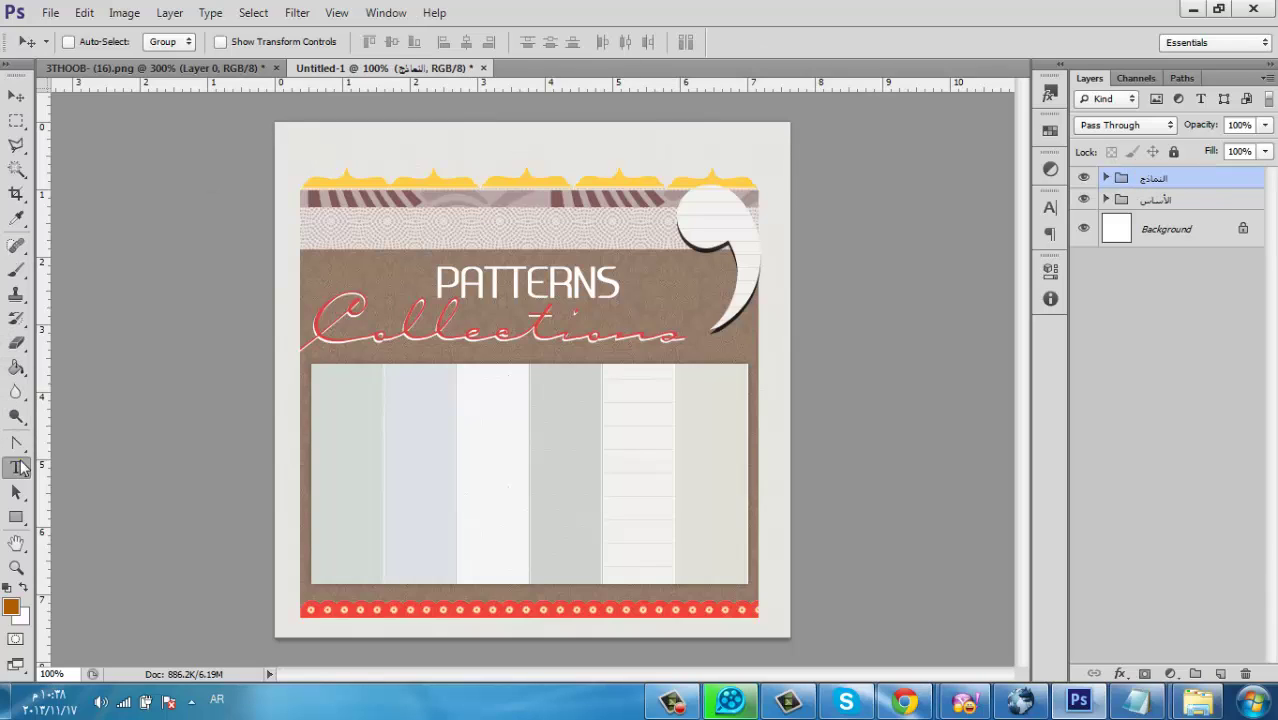
left_click(345, 240)
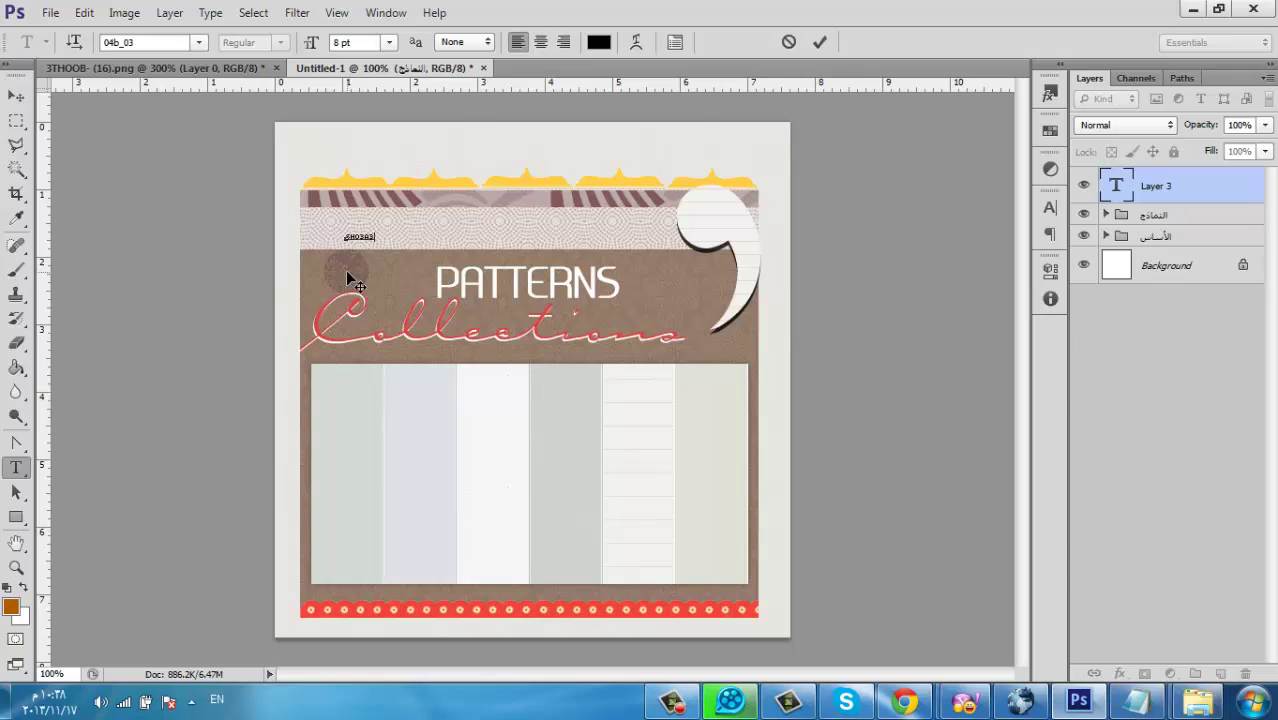
type("@gmai")
type("l.coahoo.com")
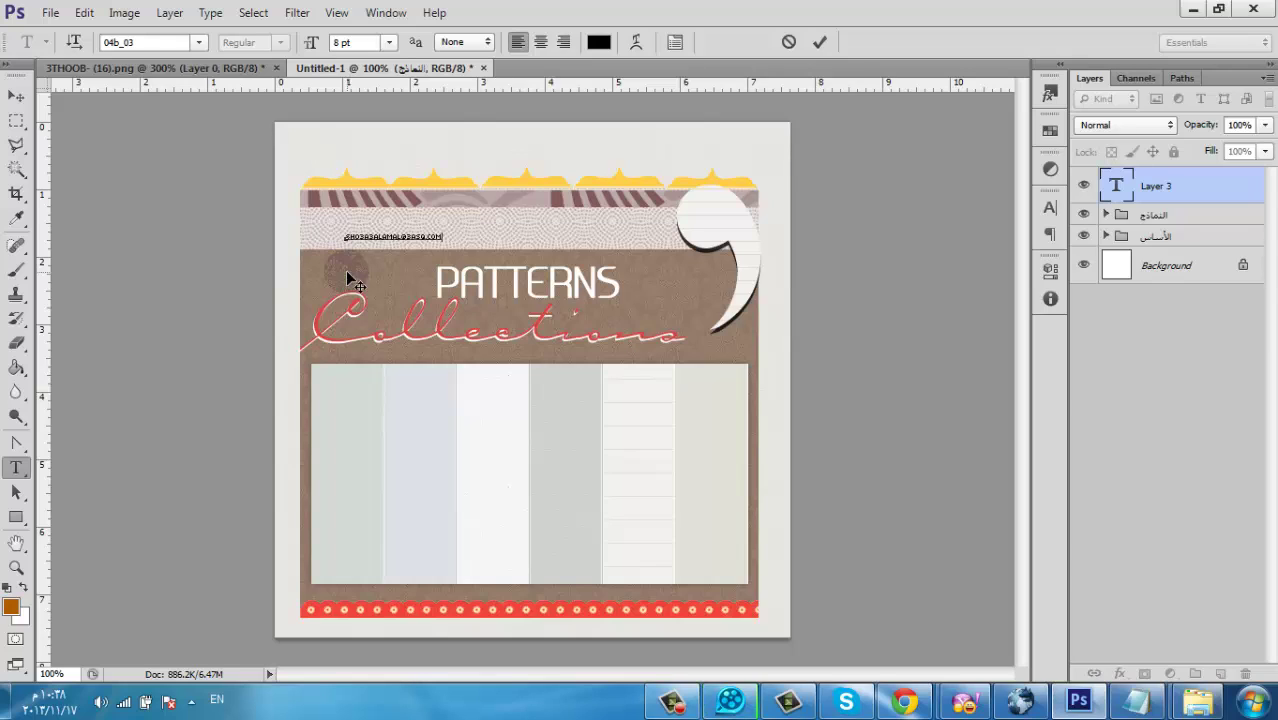
left_click_drag(556, 247, 316, 594)
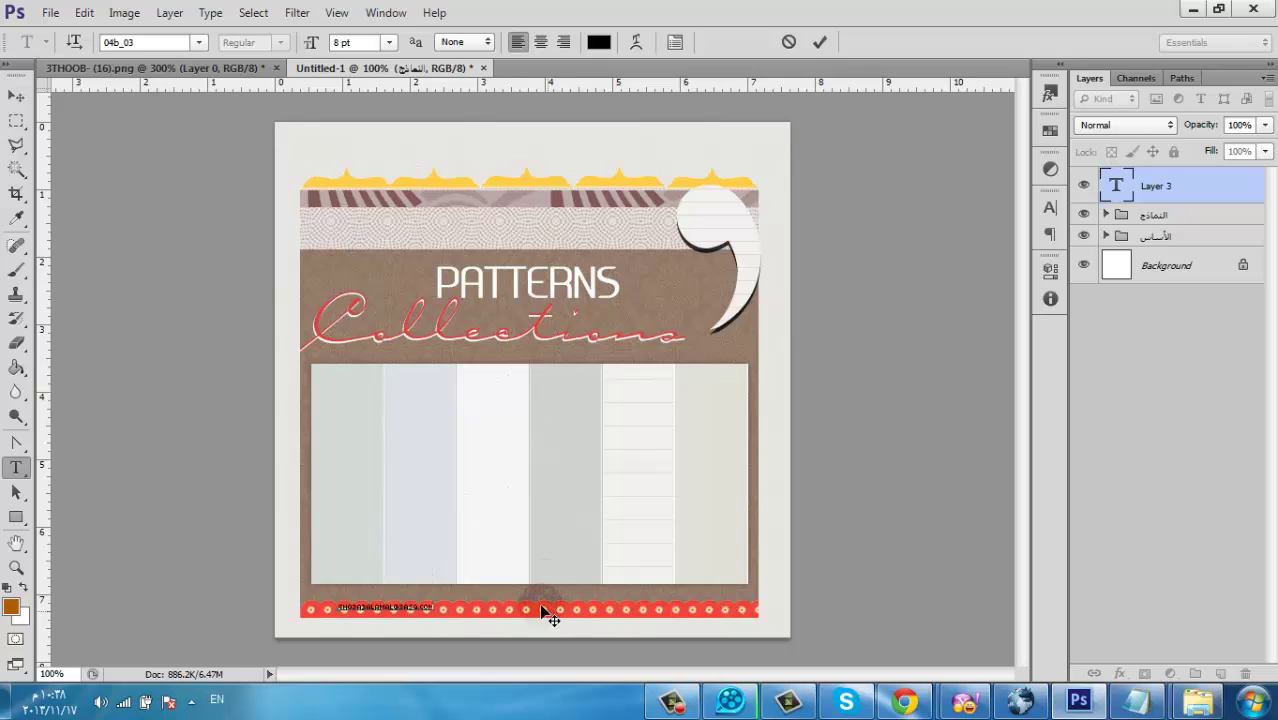
left_click(1134, 192)
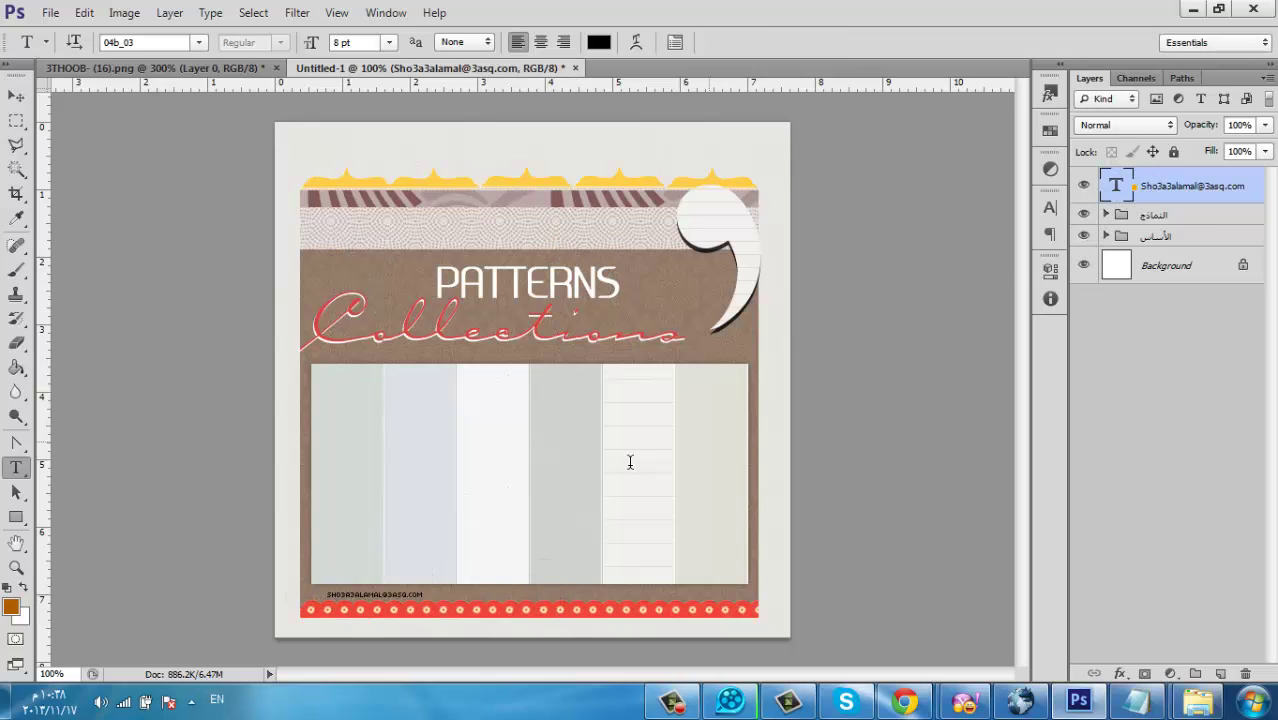
left_click(335, 594)
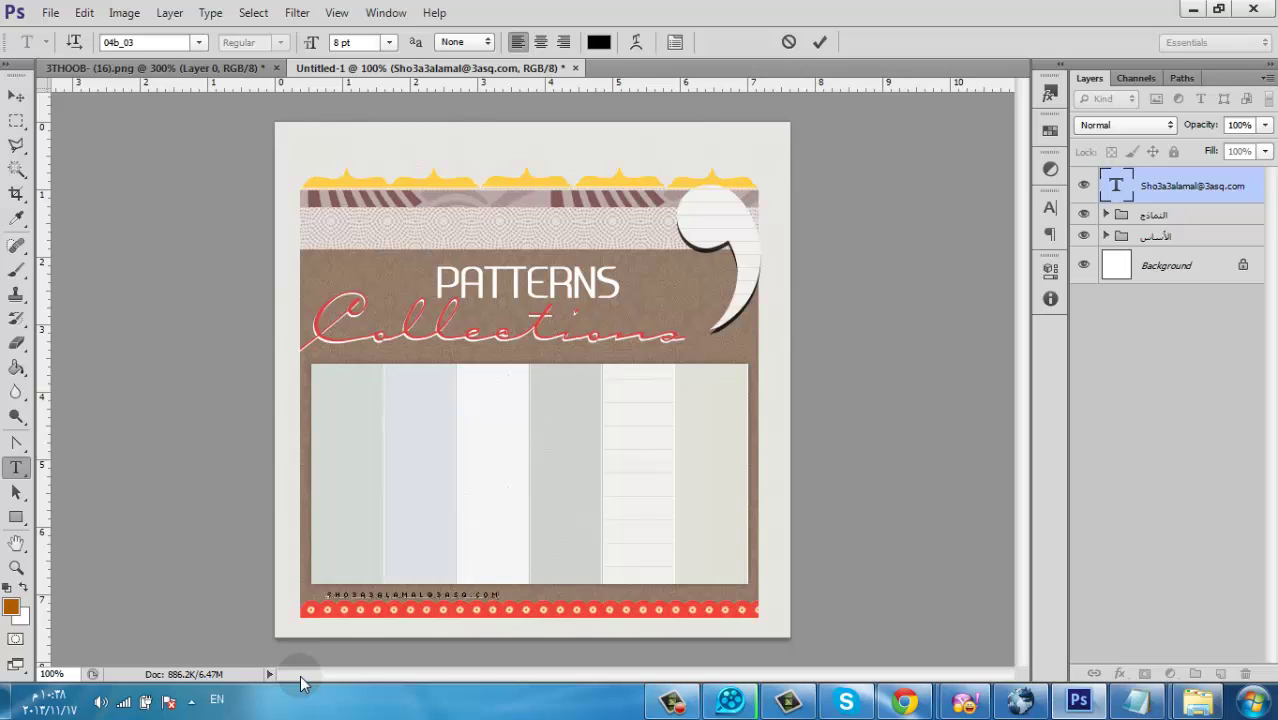
Set the website watermark text to Overlay blending at 73% opacity and nudge it slightly
left_click(1185, 186)
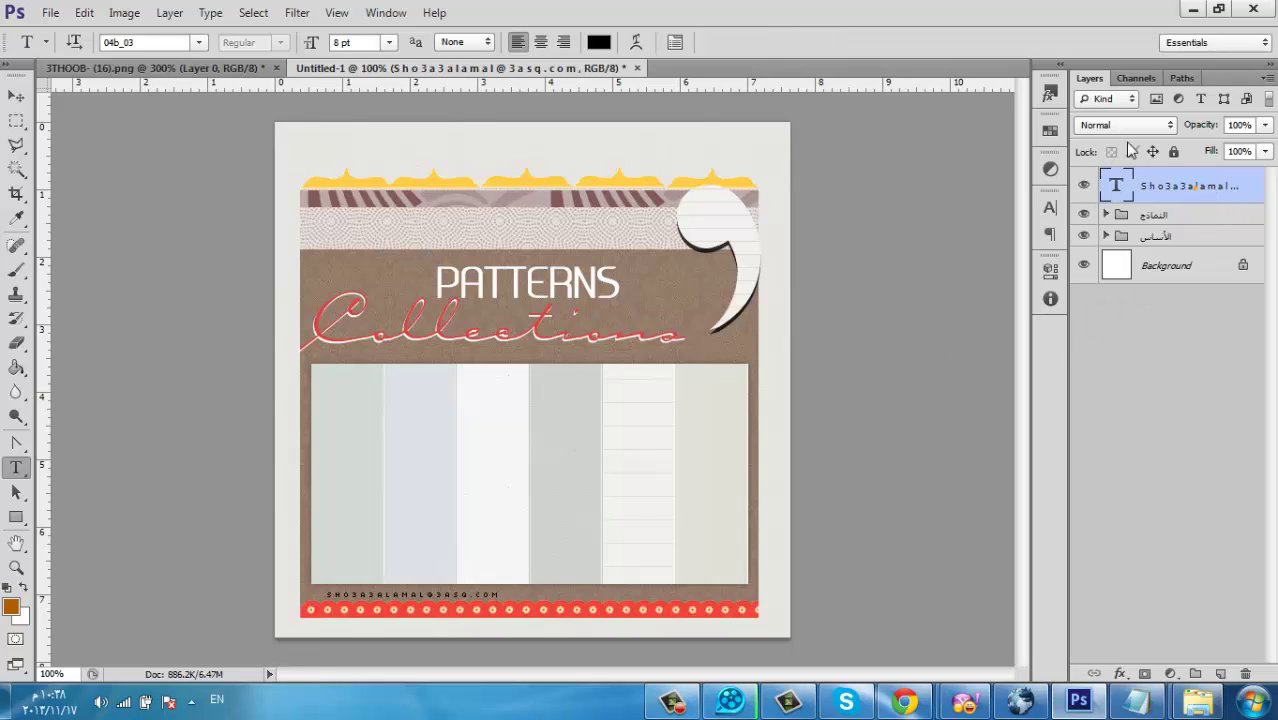
left_click(1122, 125)
left_click(1089, 377)
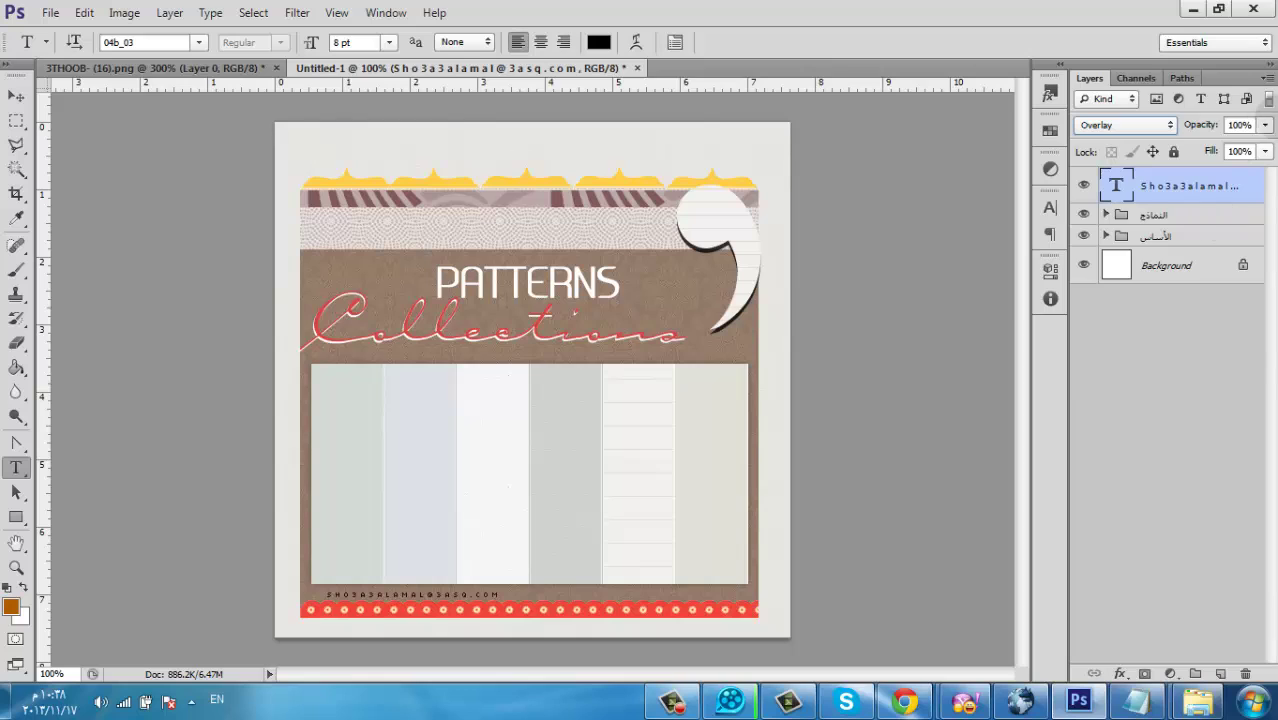
left_click(1265, 125)
left_click_drag(1210, 152, 1238, 148)
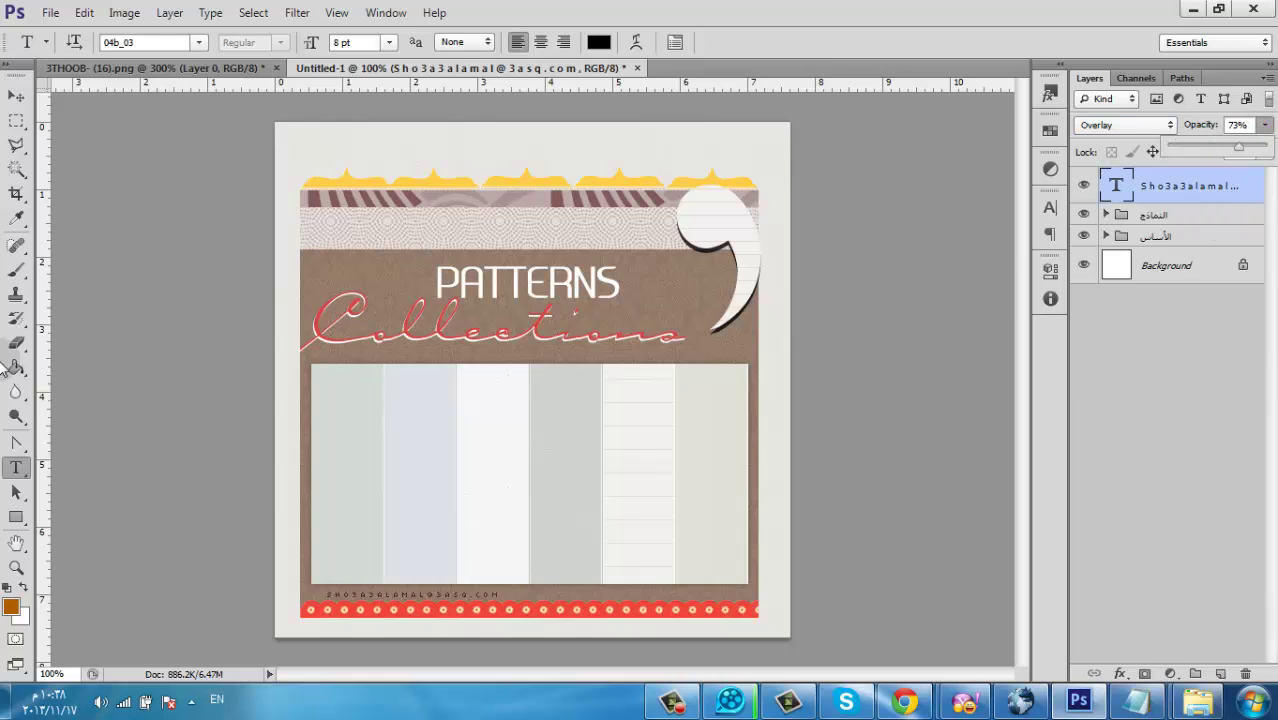
left_click(20, 93)
left_click_drag(562, 555, 570, 552)
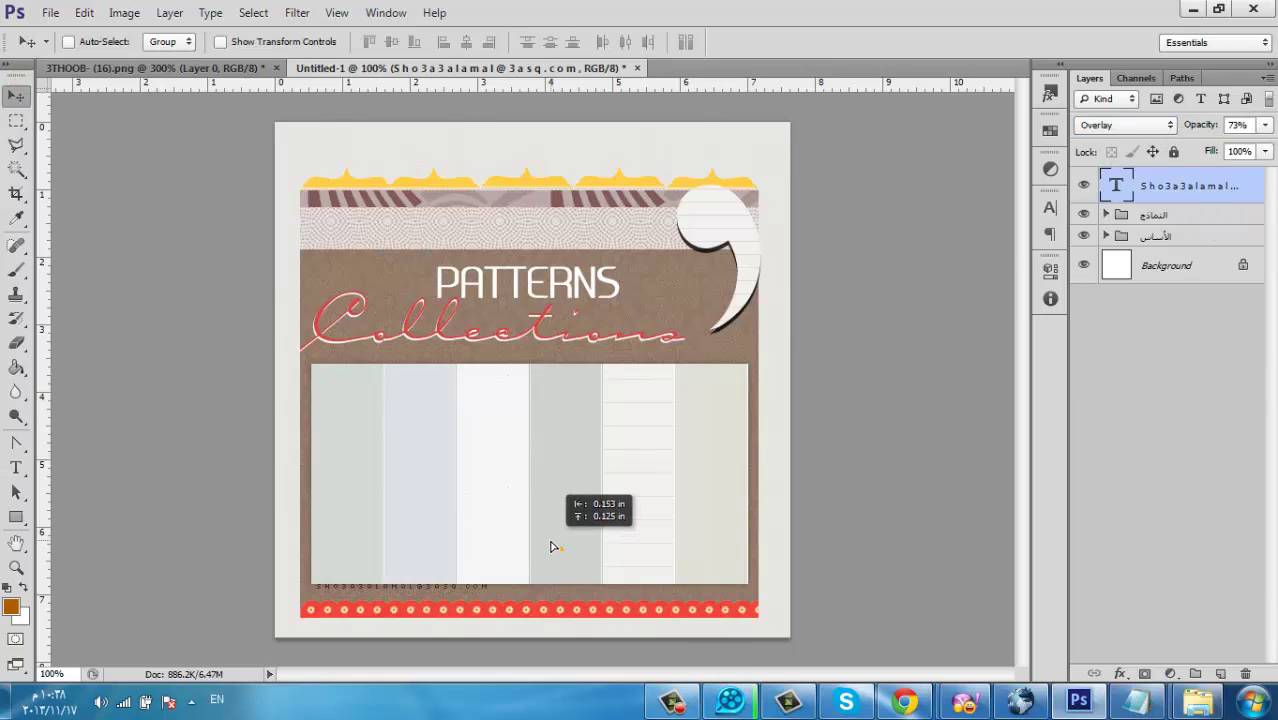
Duplicate the watermark text, move the copy right along the bottom edge, and set it to 73% opacity
key("Left")
key("Left")
key("Left")
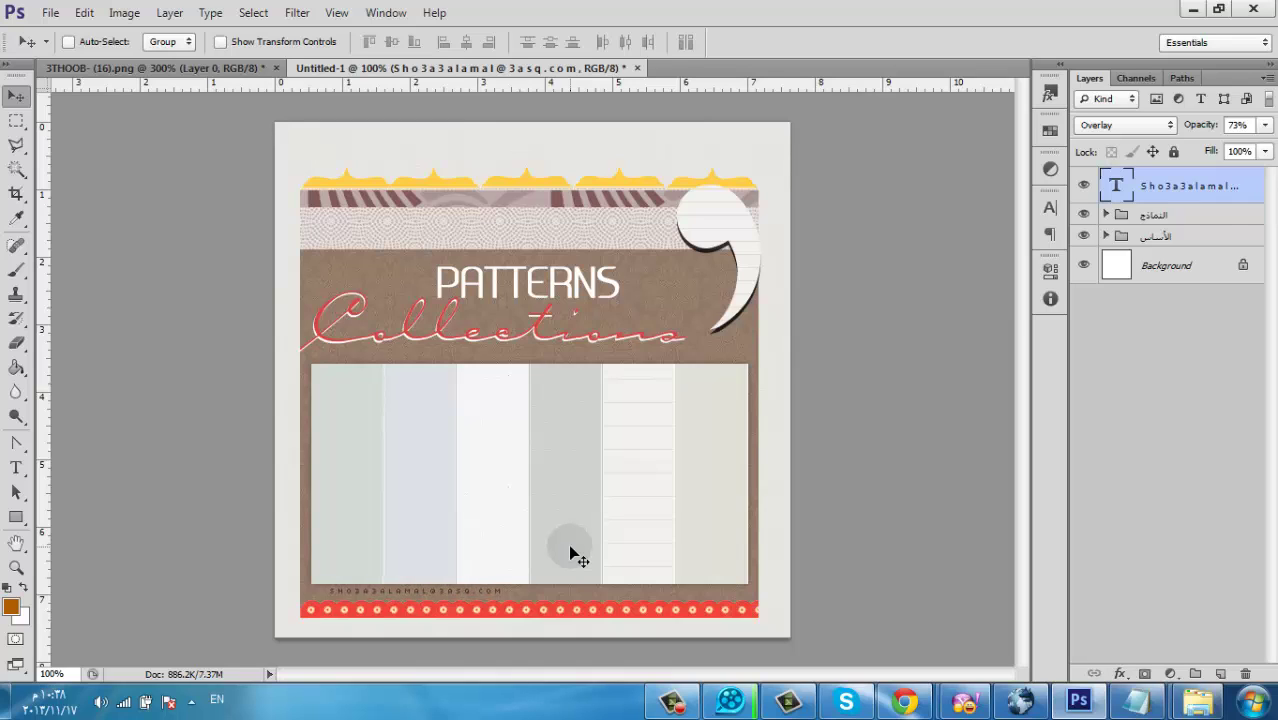
key("ctrl+j")
left_click_drag(380, 591, 558, 590)
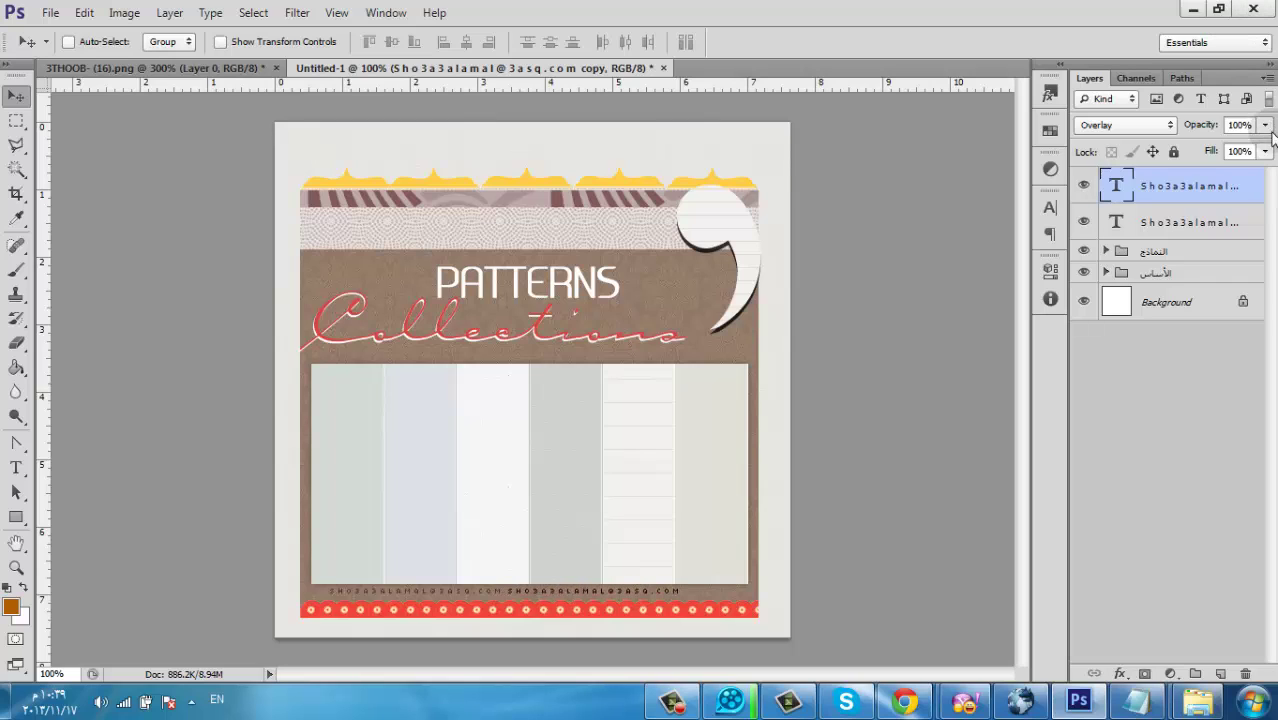
left_click(1180, 222)
left_click(1190, 186)
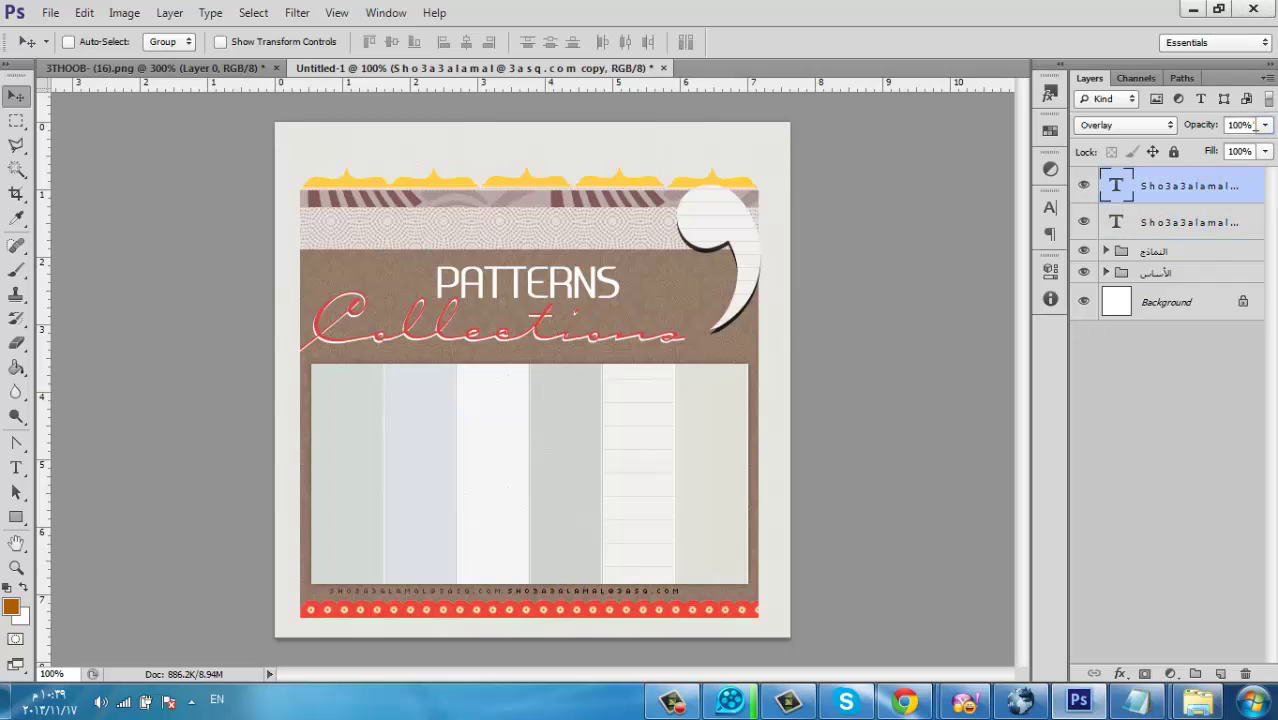
type("73")
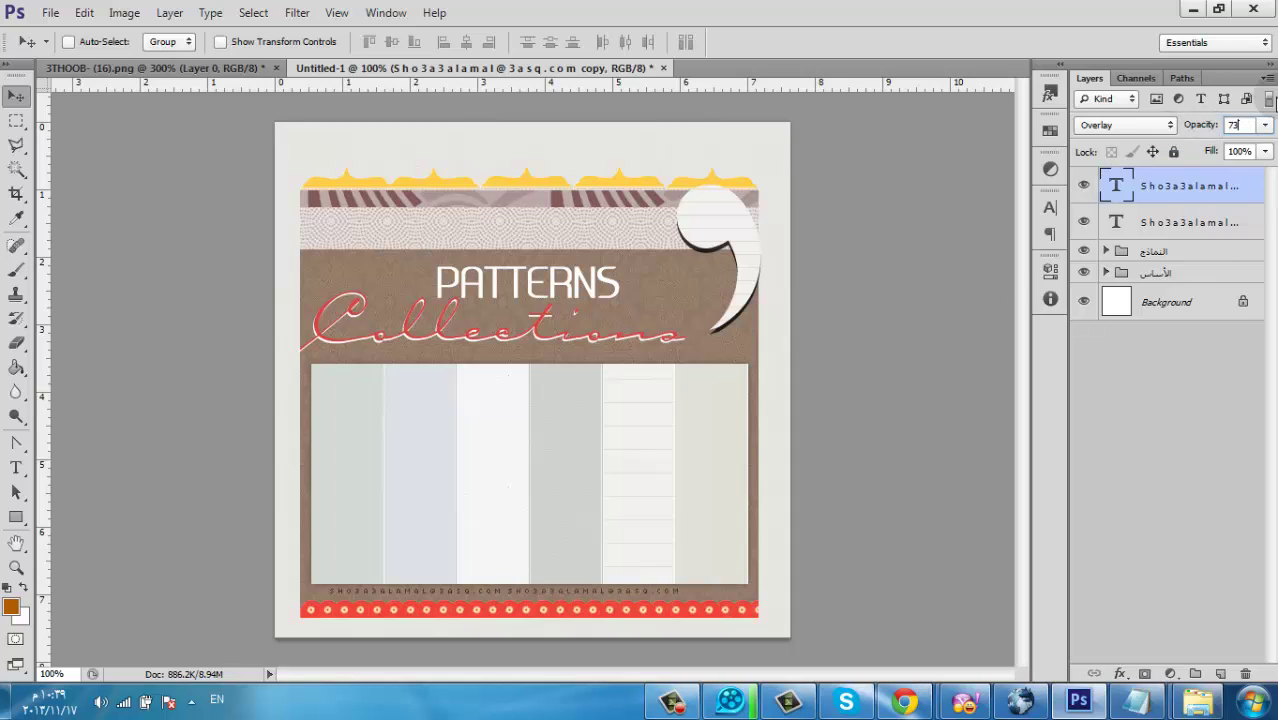
left_click(1204, 183)
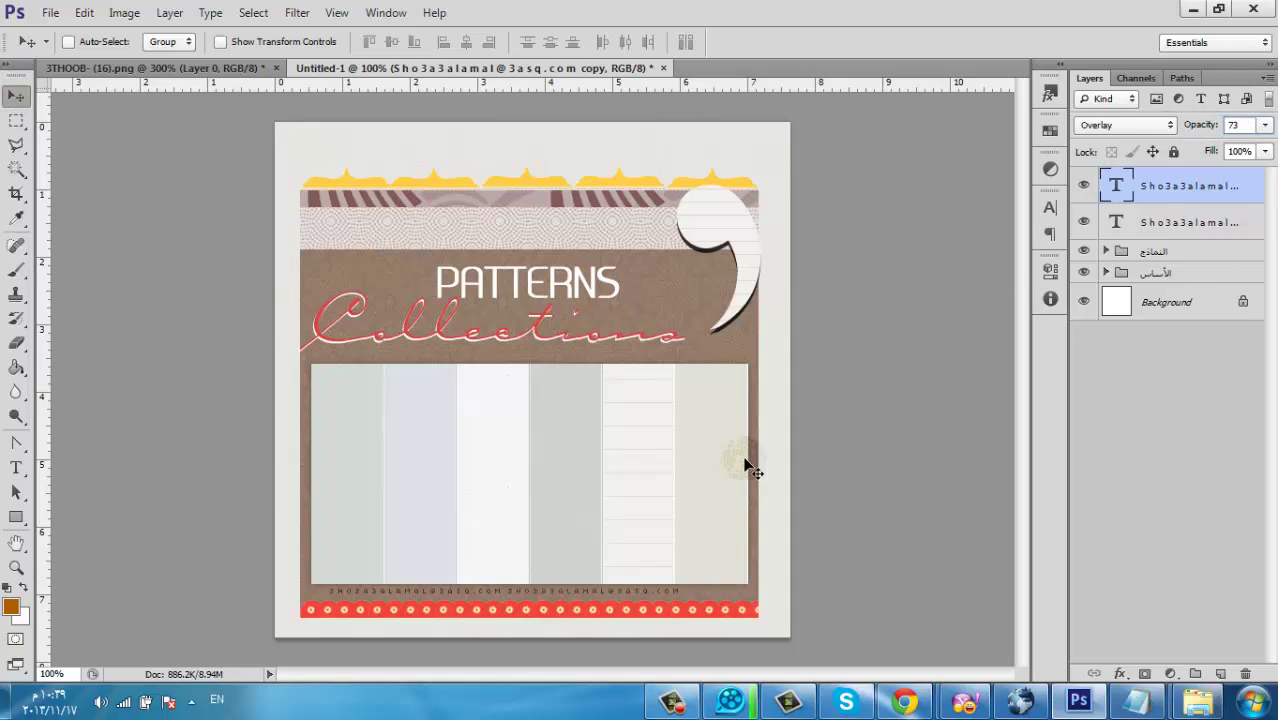
Group both watermark text layers into a folder named 'الحقوق'
left_click(1241, 229, "shift")
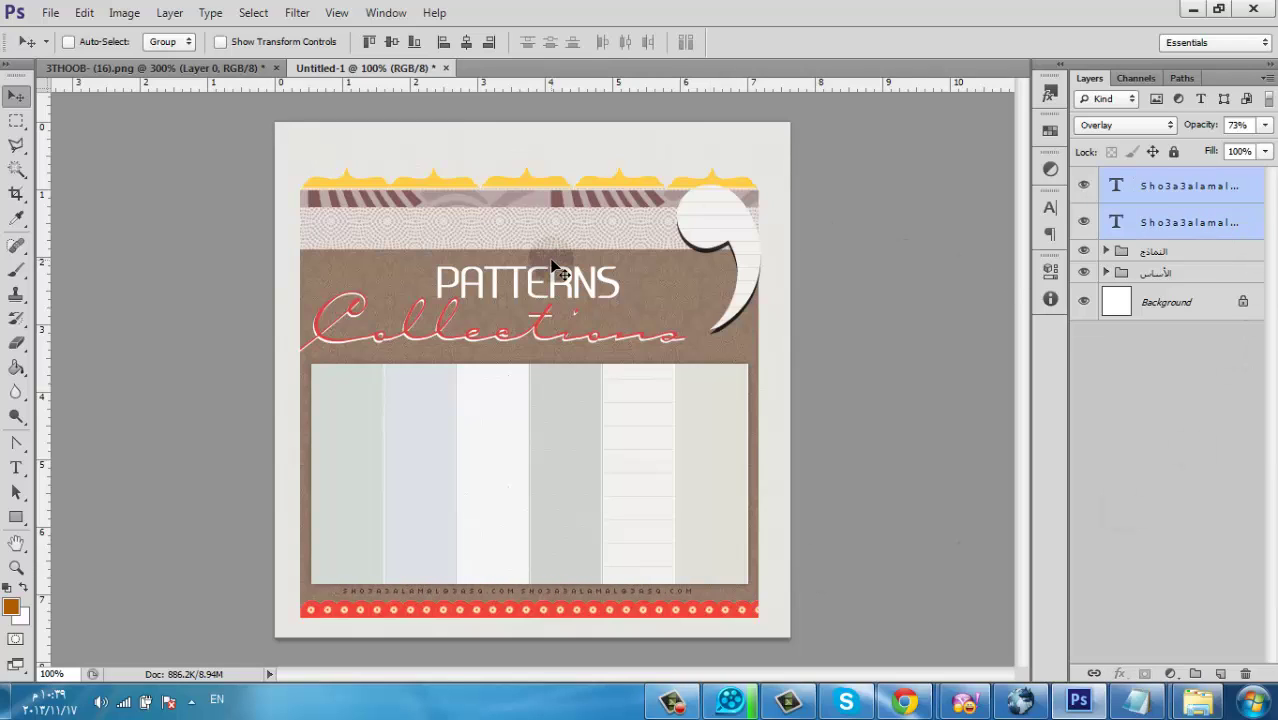
key("ctrl+g")
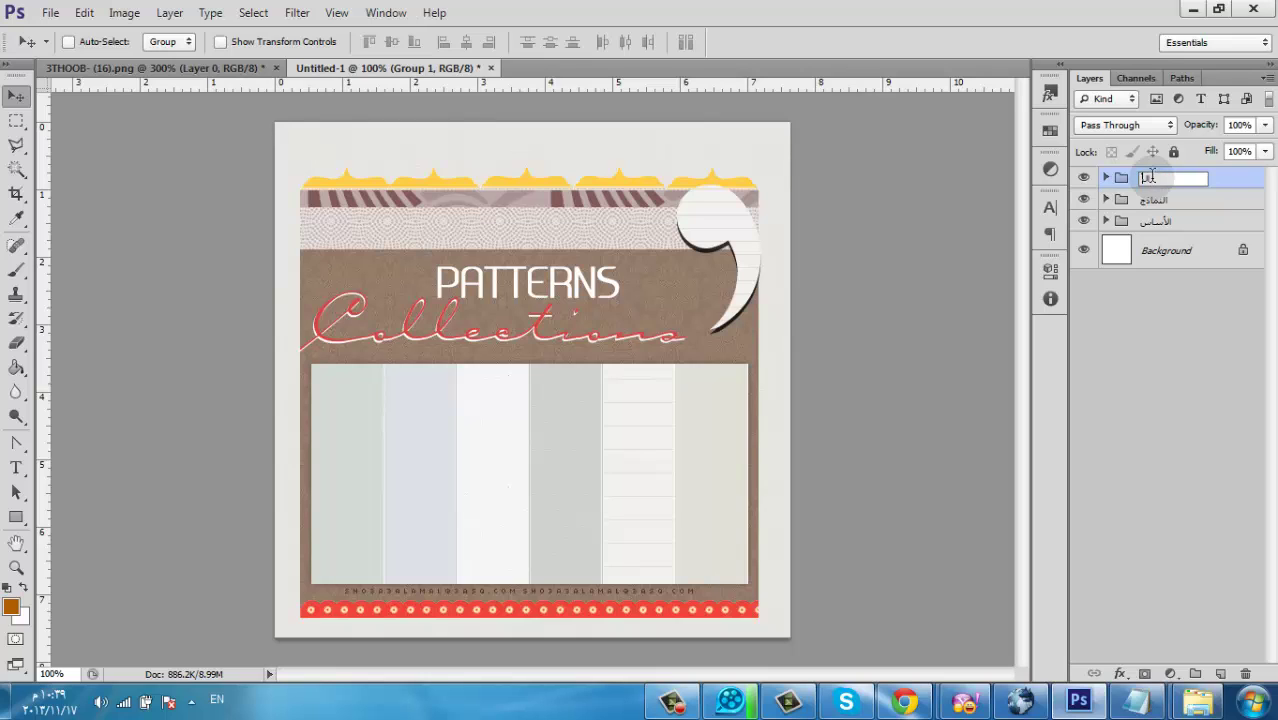
key("alt+shift")
type("الحقوق")
key("Return")
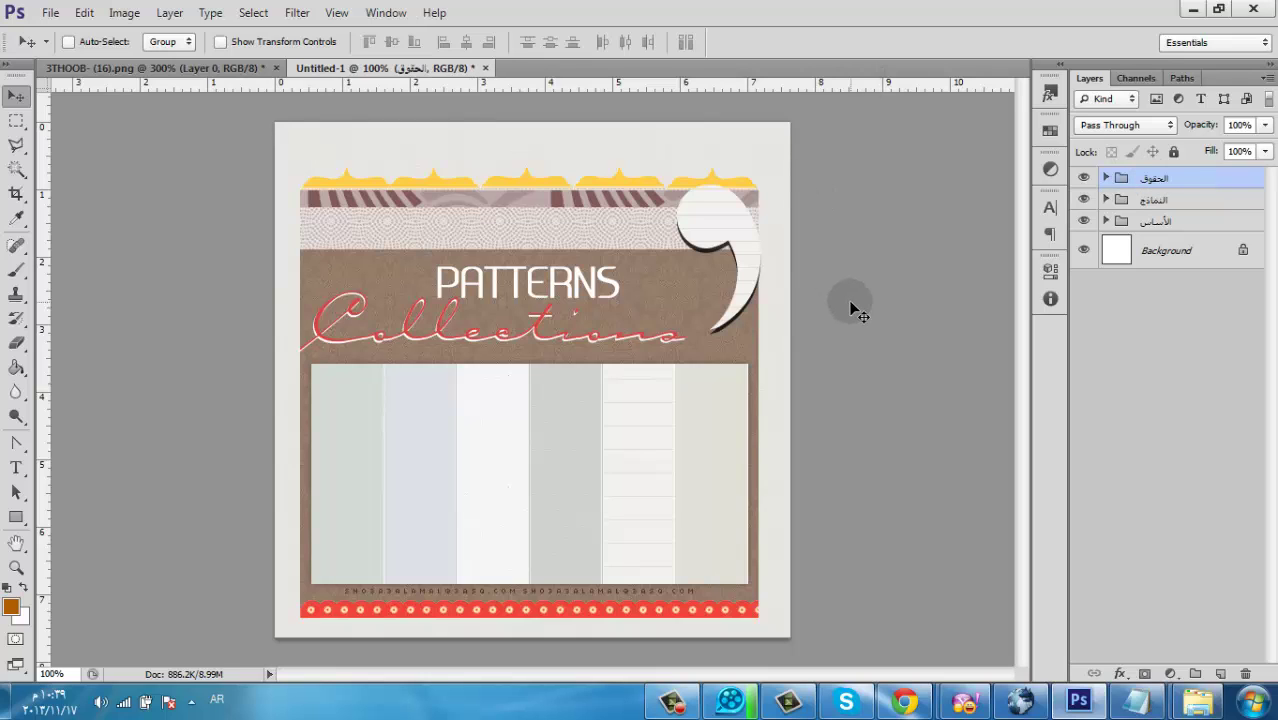
left_click(1150, 221)
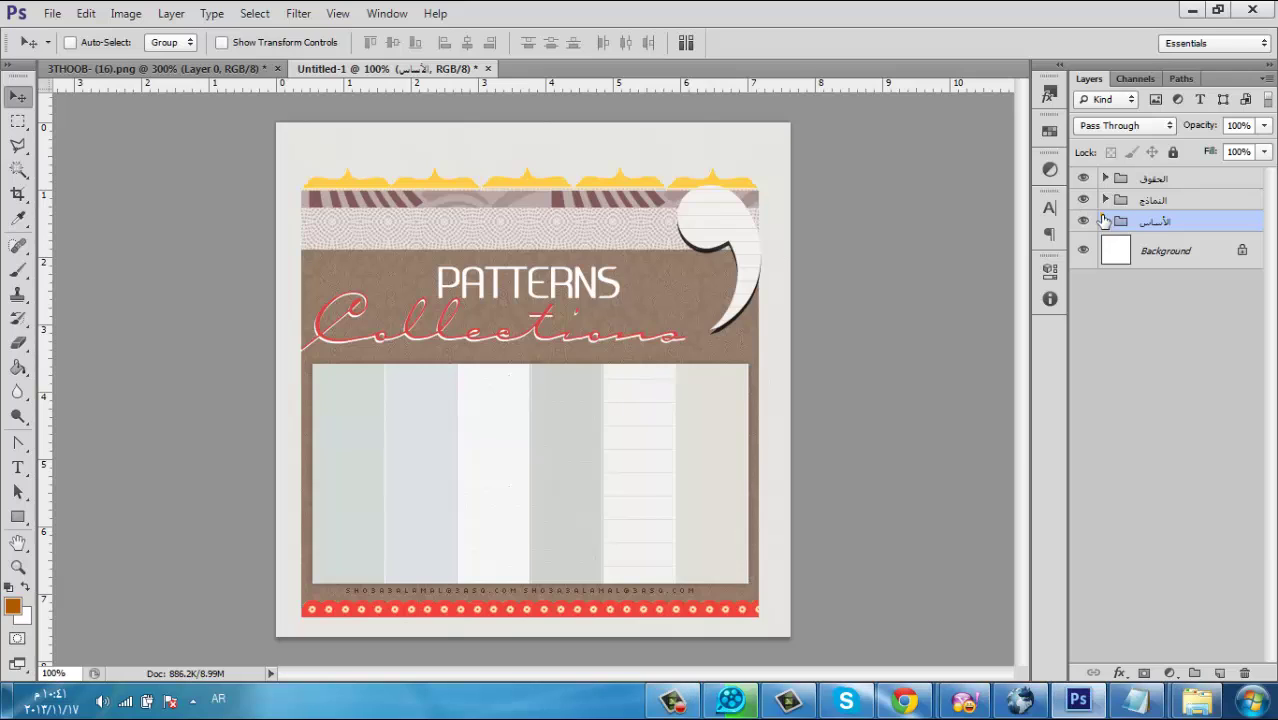
Expand the الأساس group and duplicate the brown base Layer 2, keeping the original selected
left_click(1105, 221)
scroll(1180, 540, "down", 3)
left_click(1193, 538)
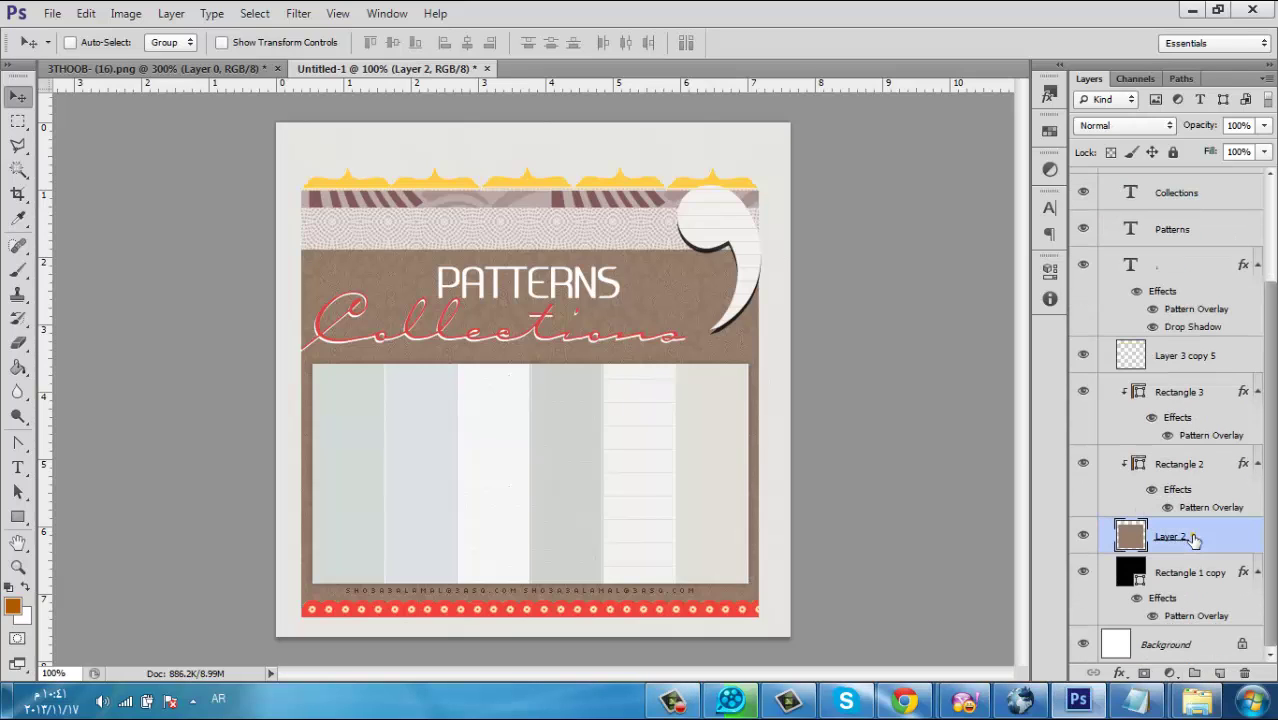
key("ctrl+j")
left_click(1175, 568)
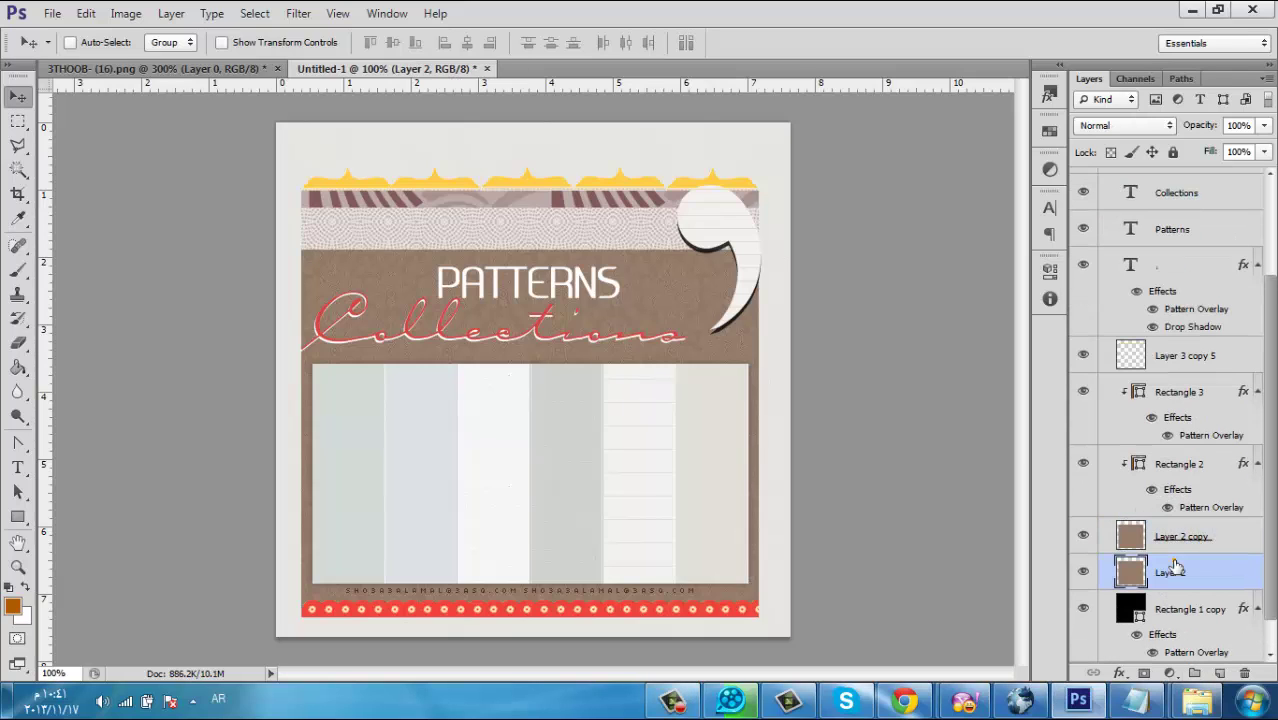
Turn the original Layer 2 black with Hue/Saturation Lightness -100 and Gaussian Blur radius 3
key("ctrl+u")
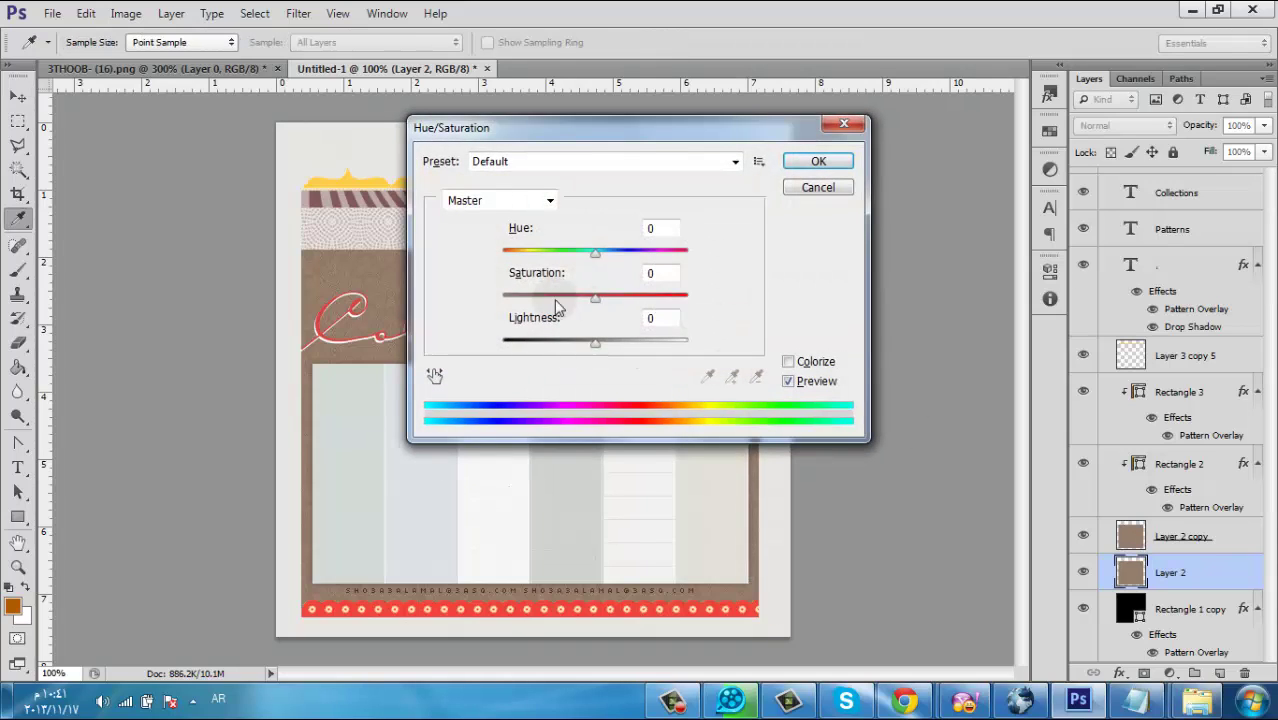
left_click_drag(595, 343, 543, 346)
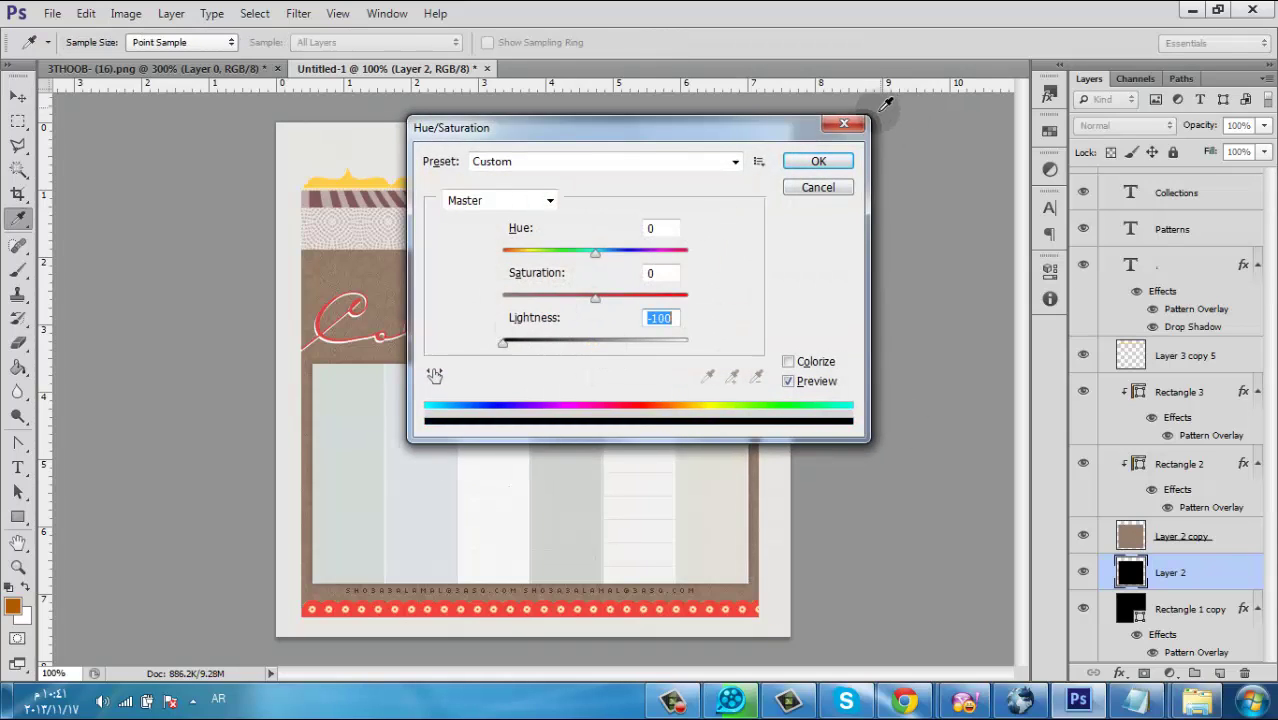
type("-100")
left_click(818, 161)
left_click(298, 13)
mouse_move(307, 202)
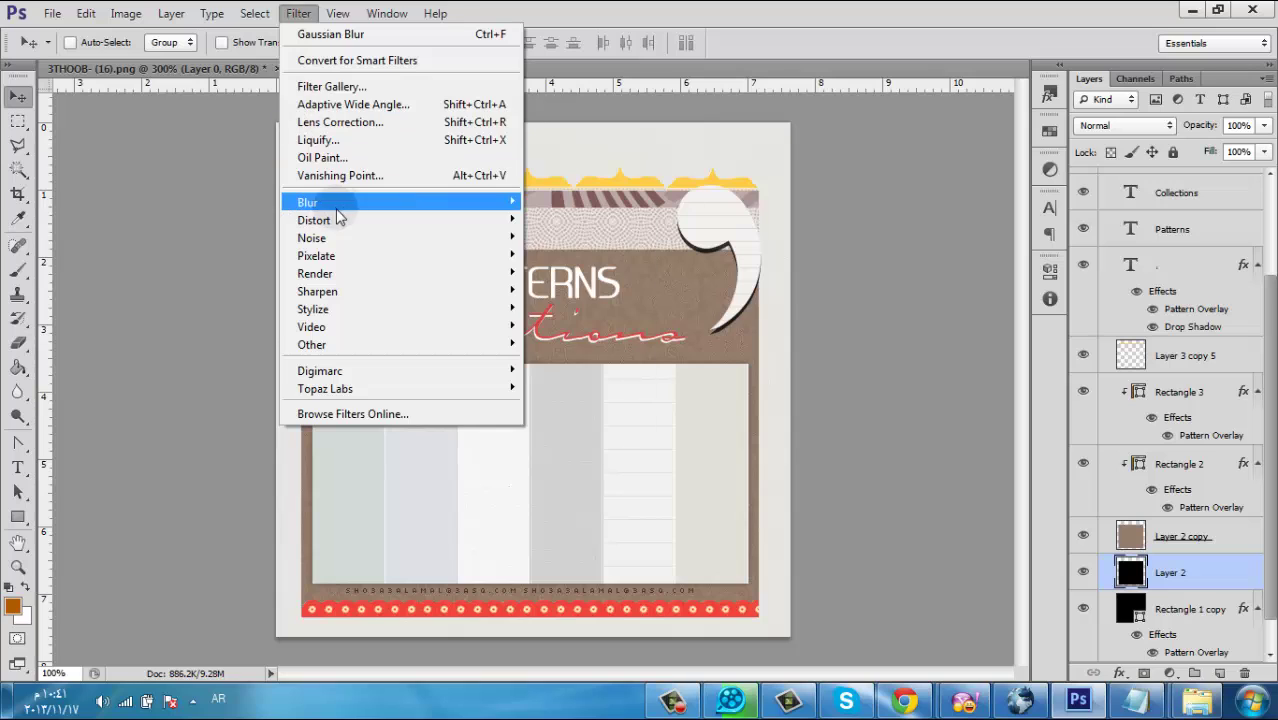
left_click(610, 338)
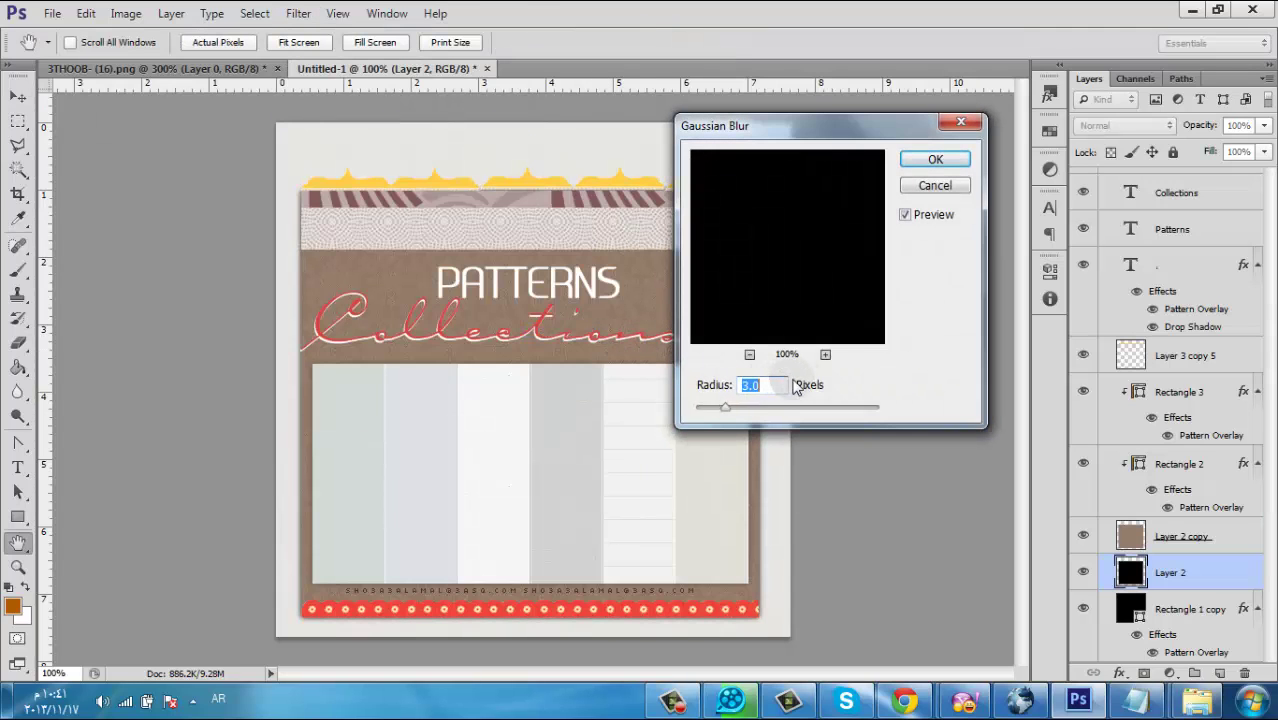
left_click(936, 161)
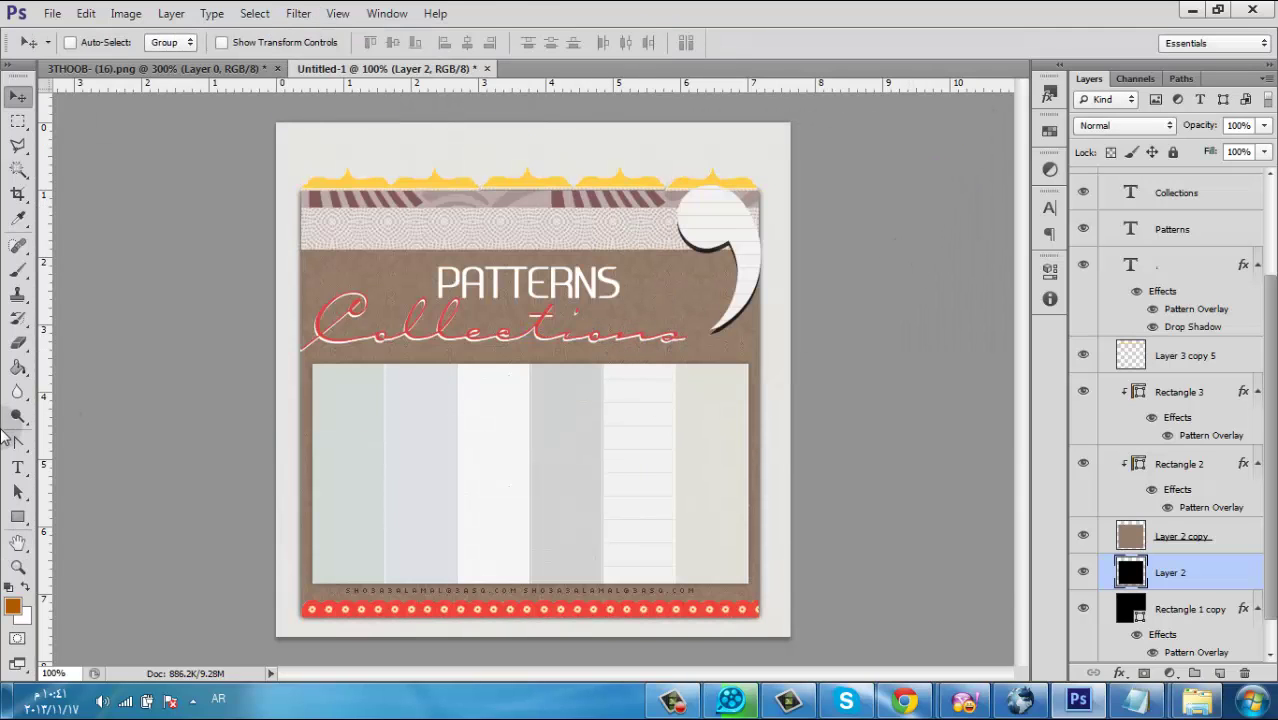
Lower the shadow layer to 78% opacity and set up a large soft round Eraser
left_click(1264, 125)
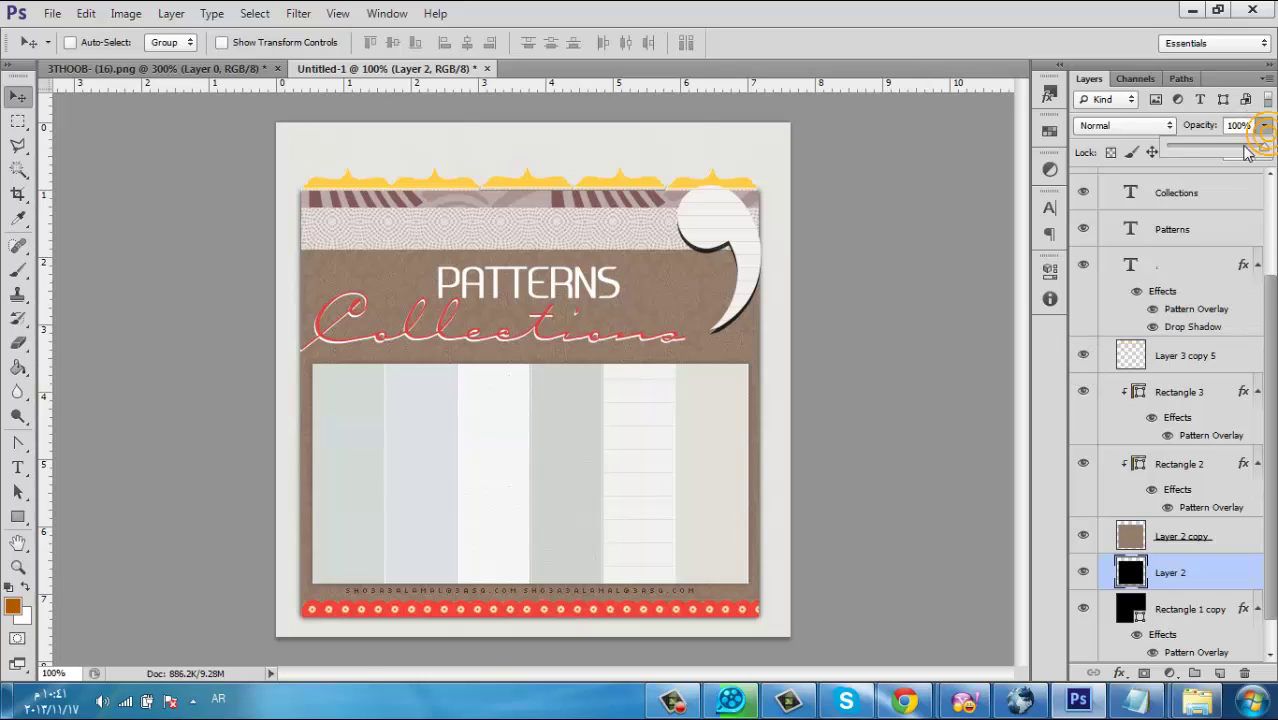
left_click_drag(1247, 150, 1241, 148)
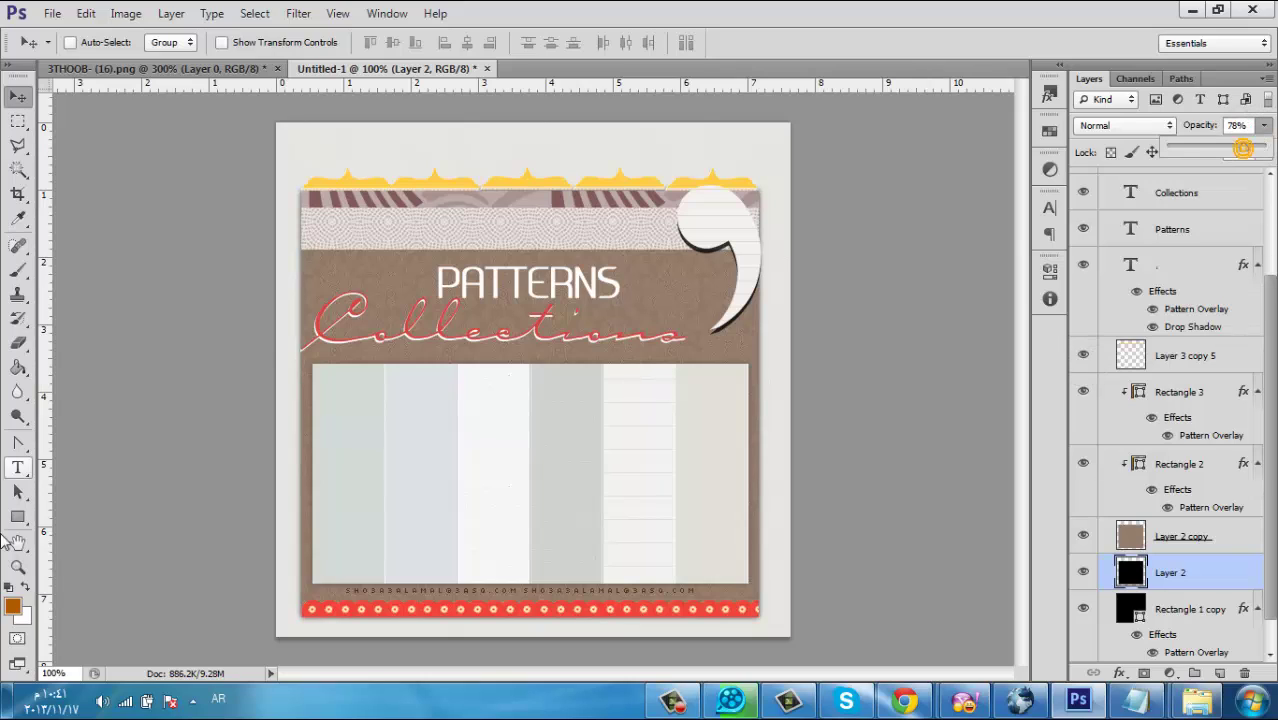
left_click(22, 345)
right_click(603, 327)
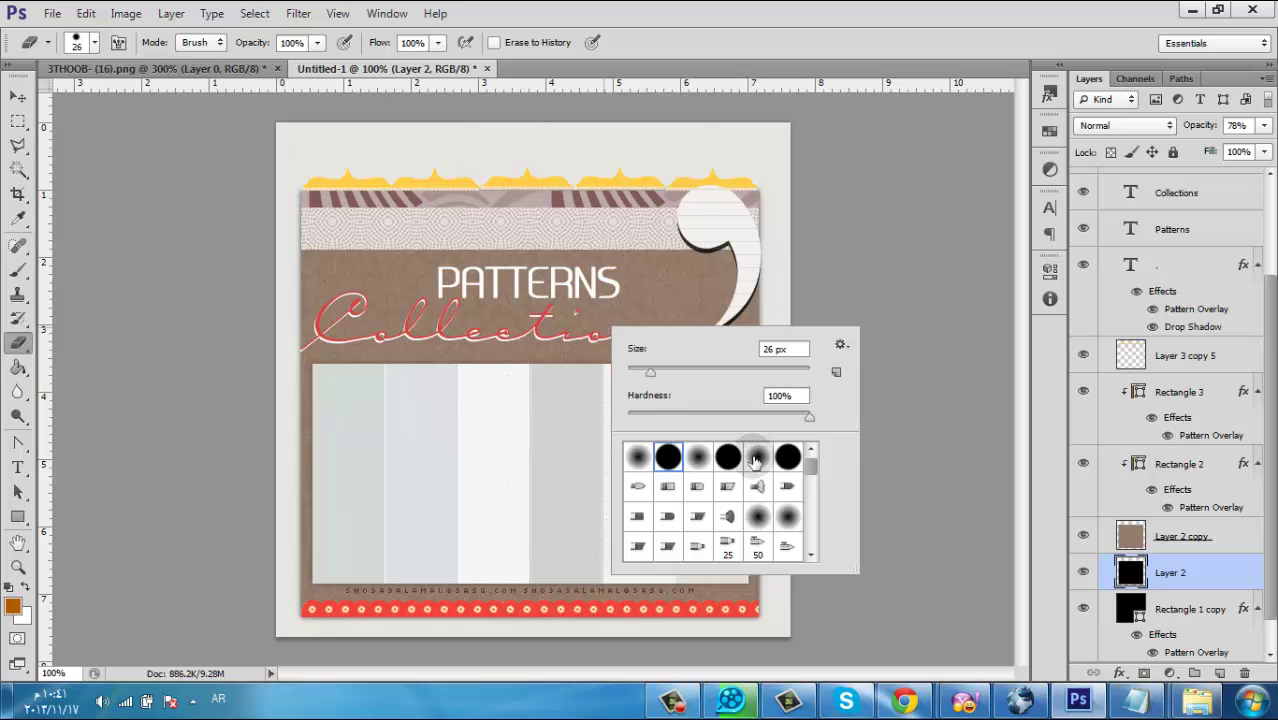
left_click(757, 459)
left_click(765, 371)
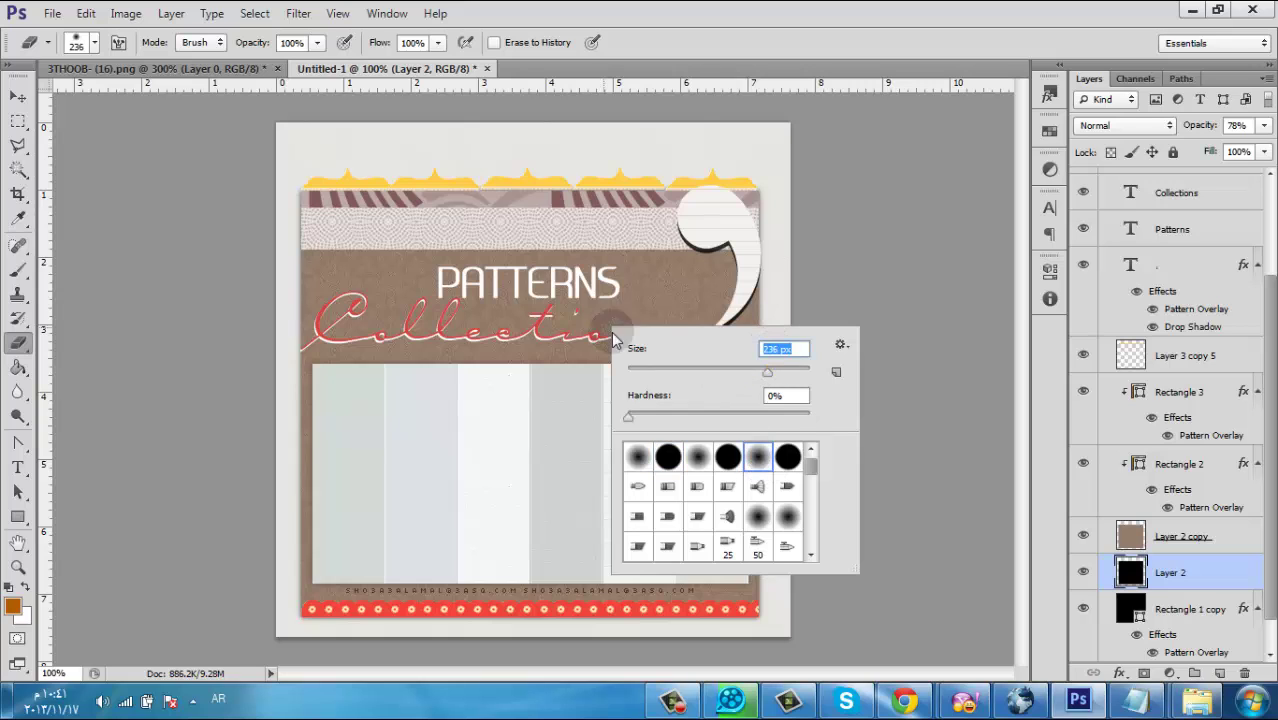
left_click(309, 255)
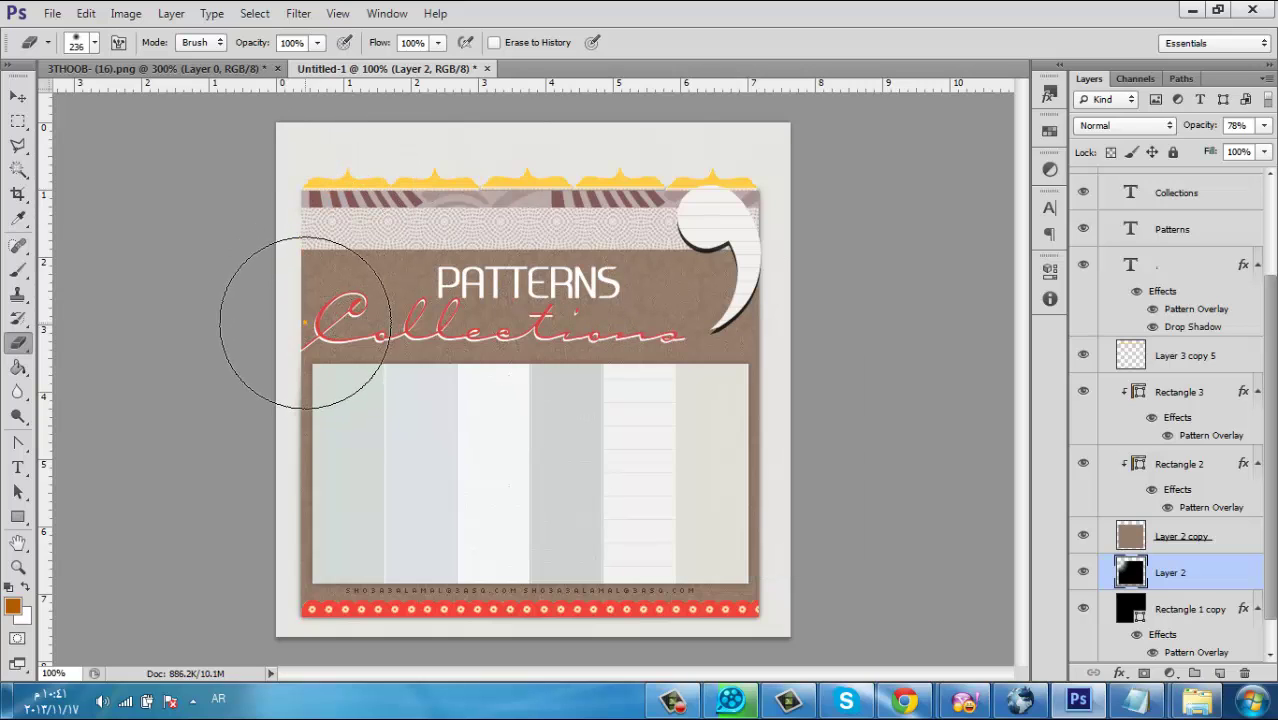
Erase the shadow's upper part with a 360 px soft eraser and collapse the الأساس group
right_click(455, 248)
key("Return")
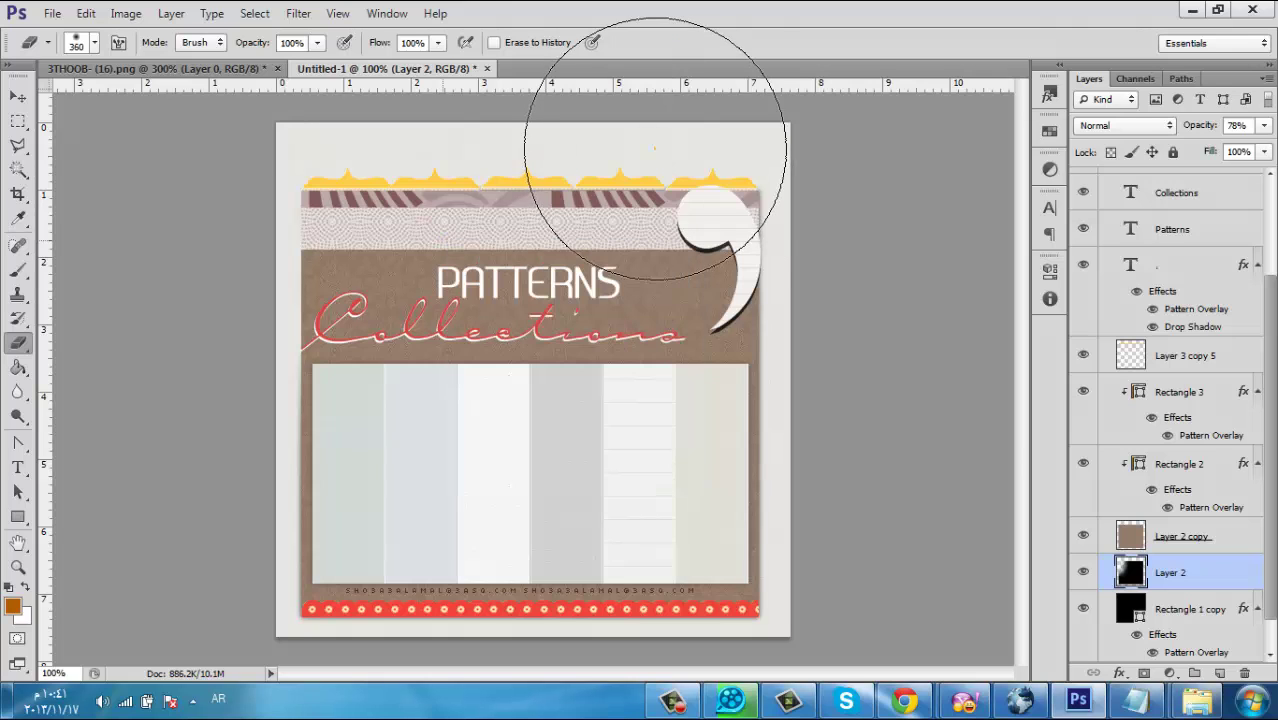
left_click_drag(563, 325, 175, 318)
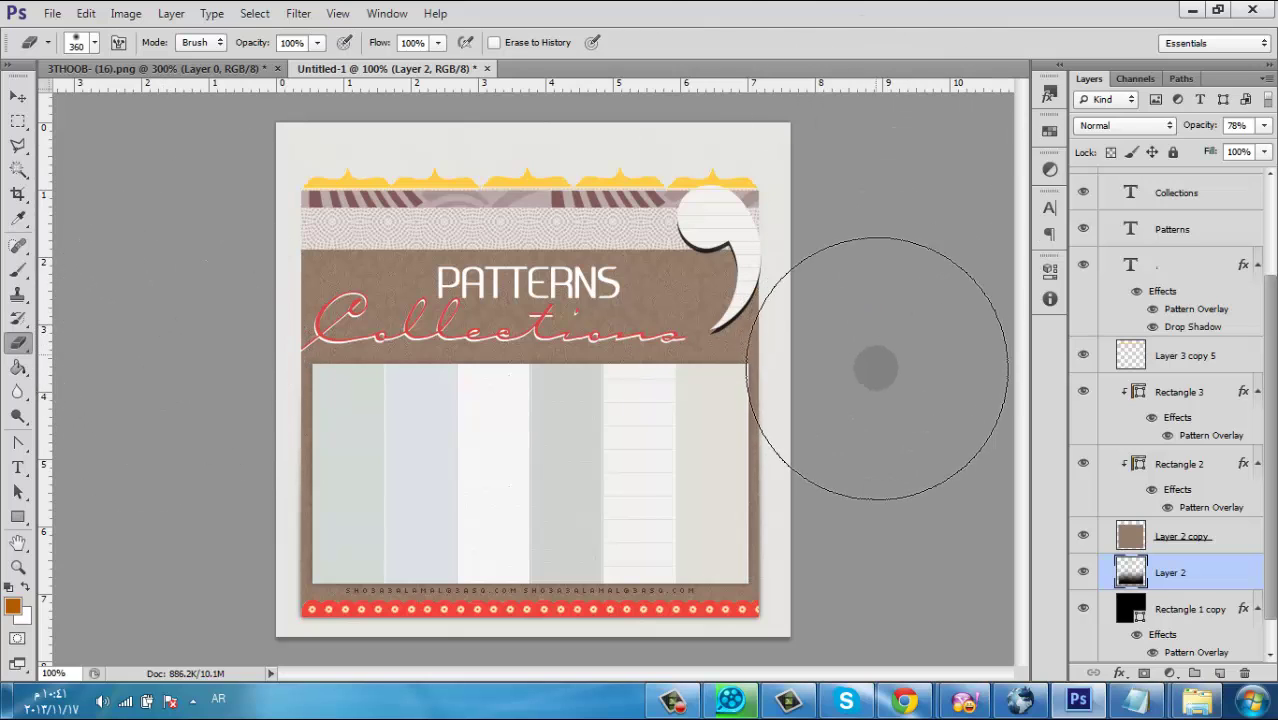
left_click(20, 97)
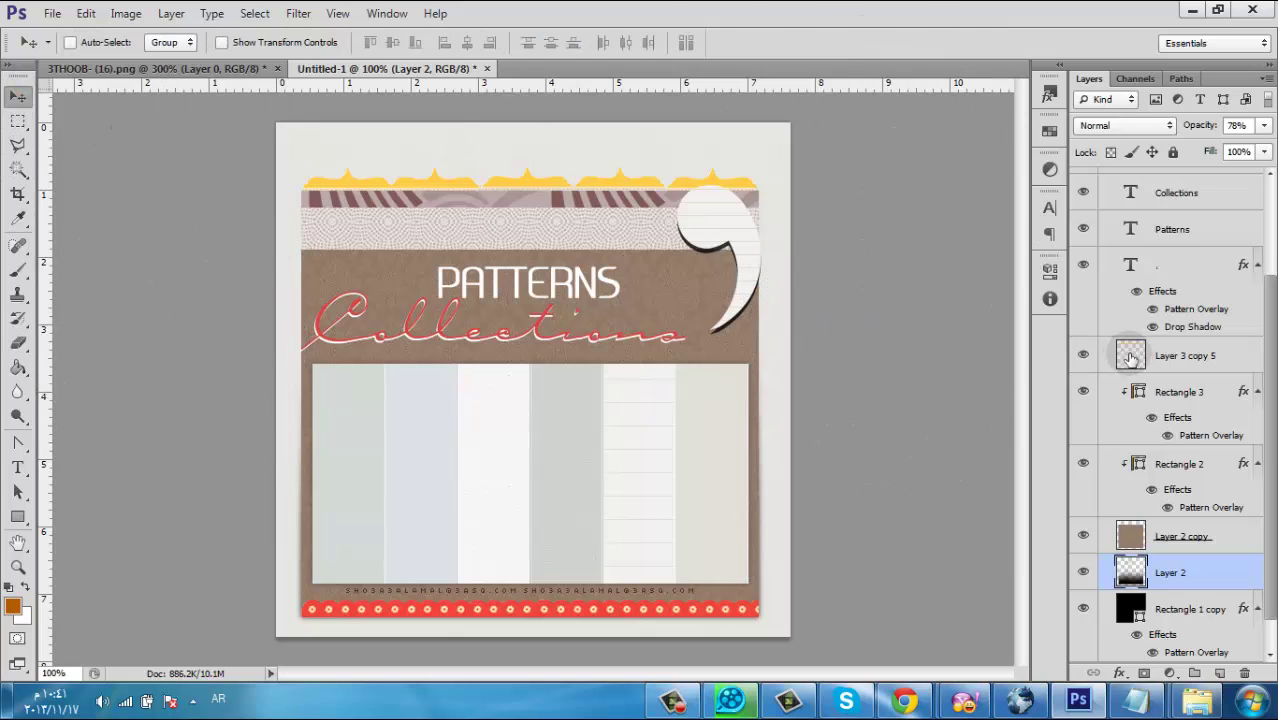
scroll(1128, 347, "up", 3)
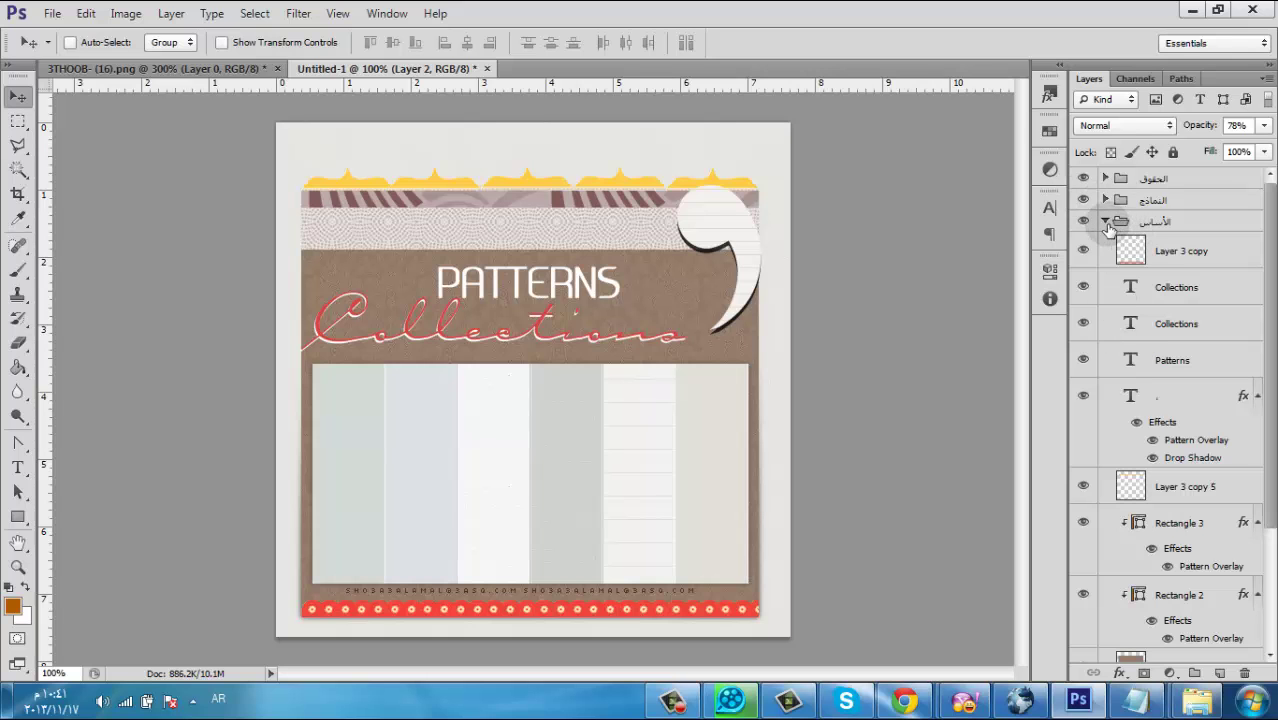
left_click(1106, 222)
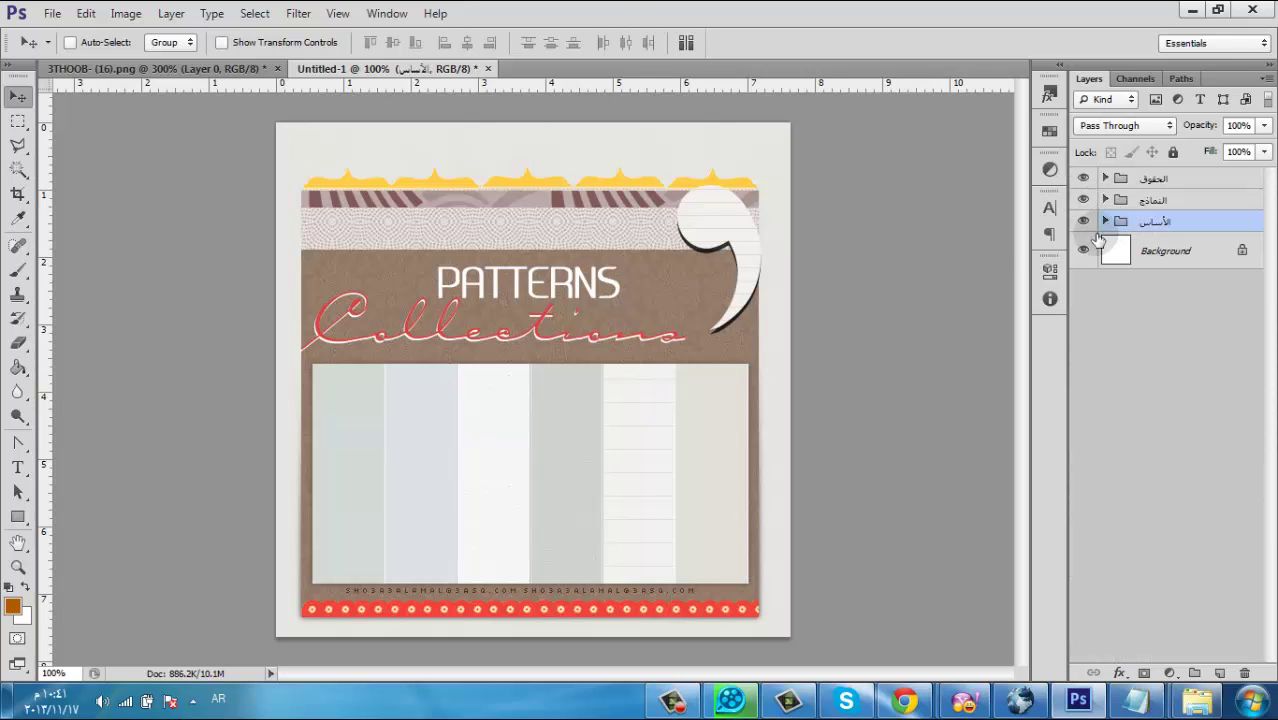
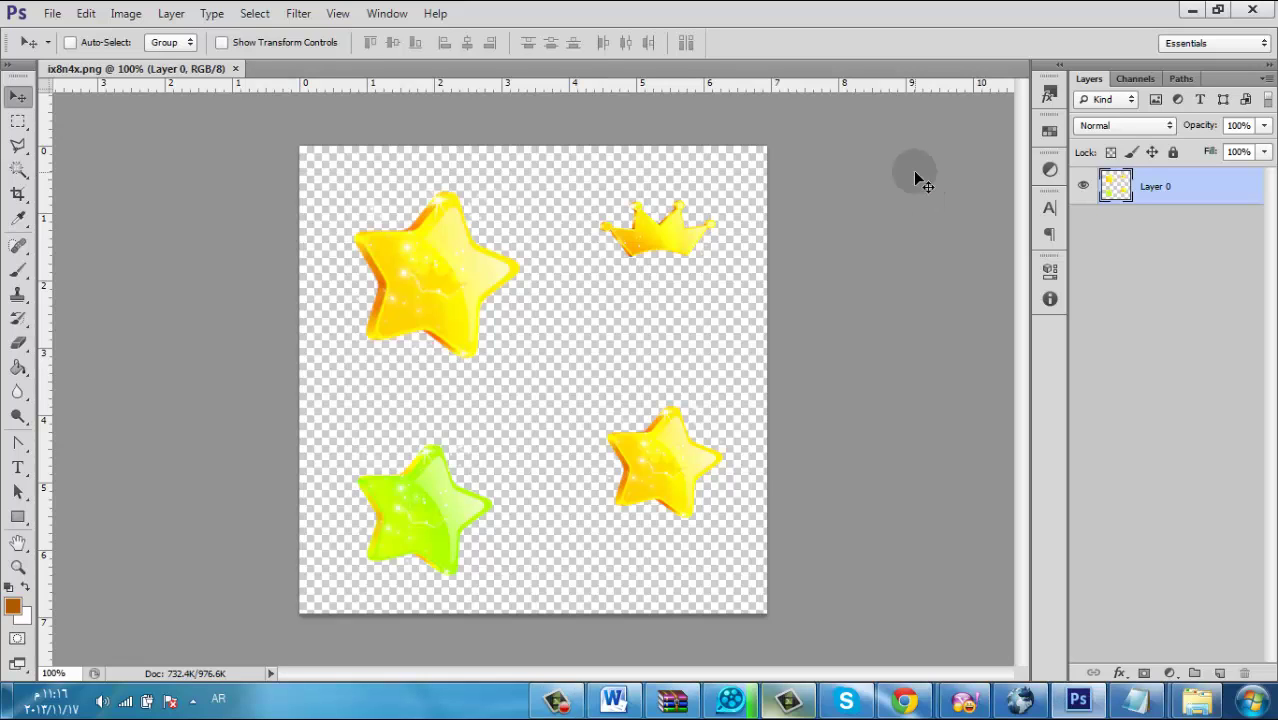
Create a new blank document 600 px wide and 600 px high
key("ctrl+n")
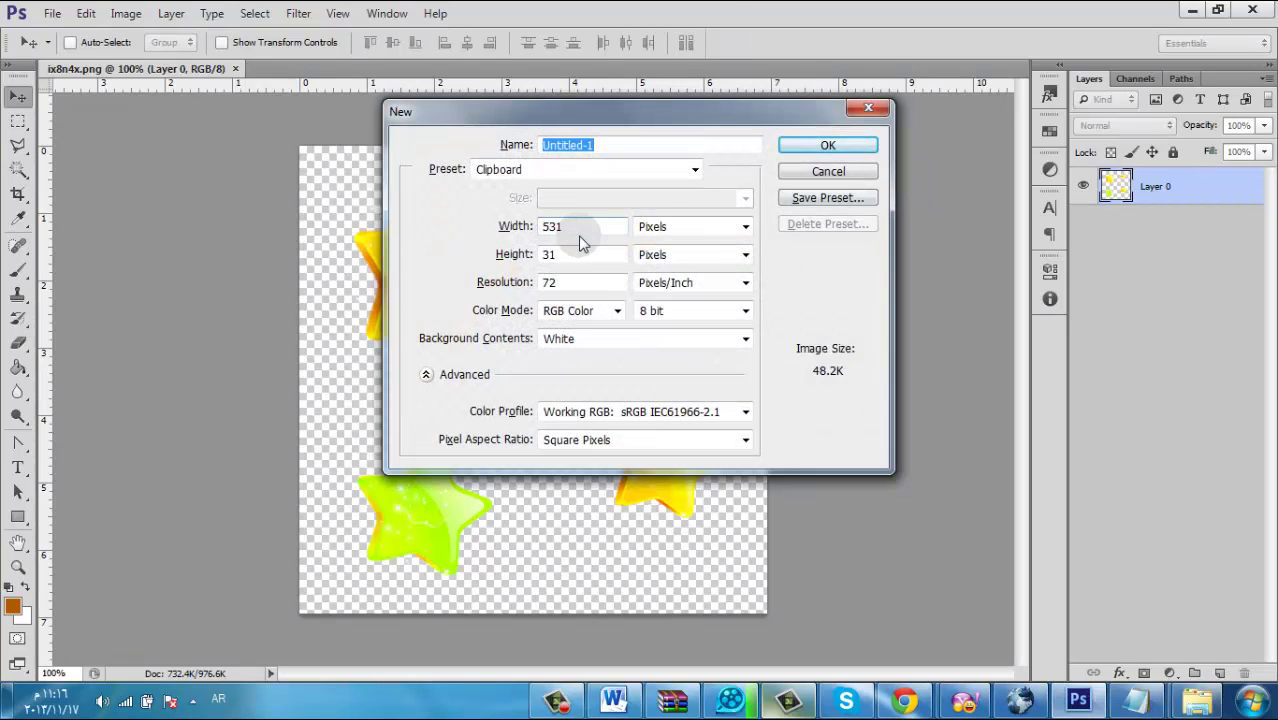
left_click_drag(556, 226, 531, 224)
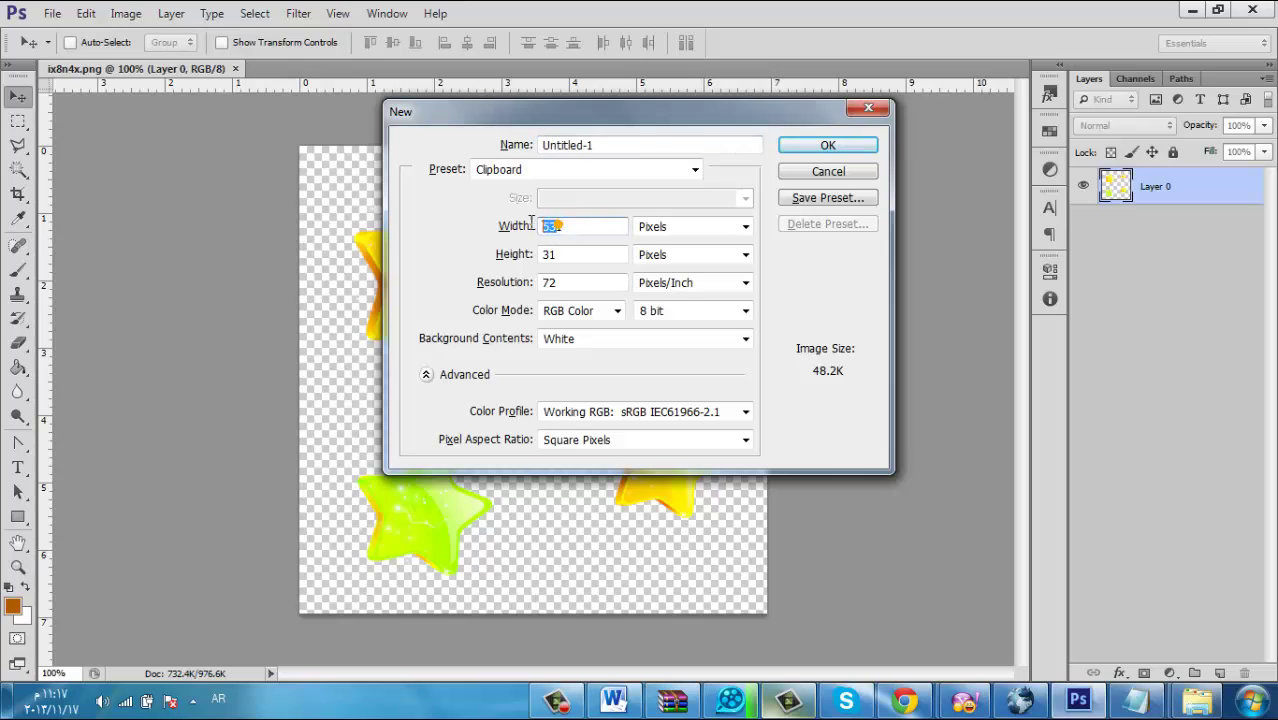
type("6")
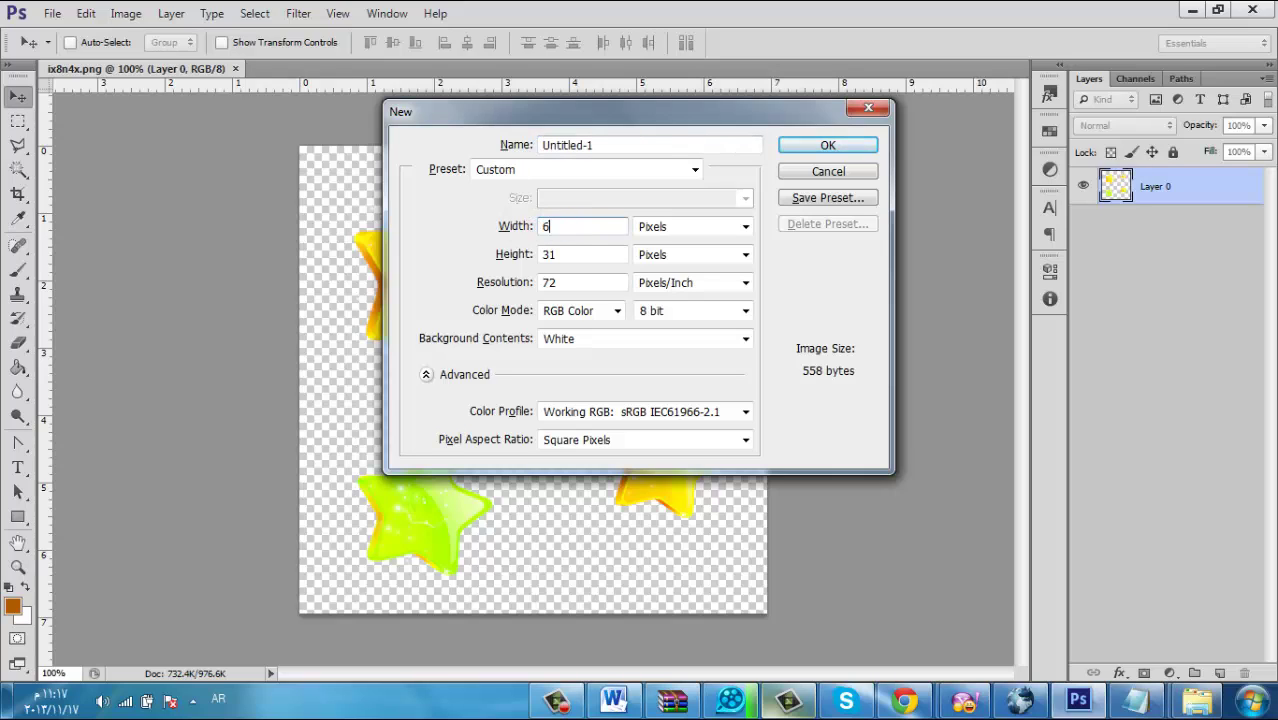
type("00")
left_click_drag(577, 253, 536, 254)
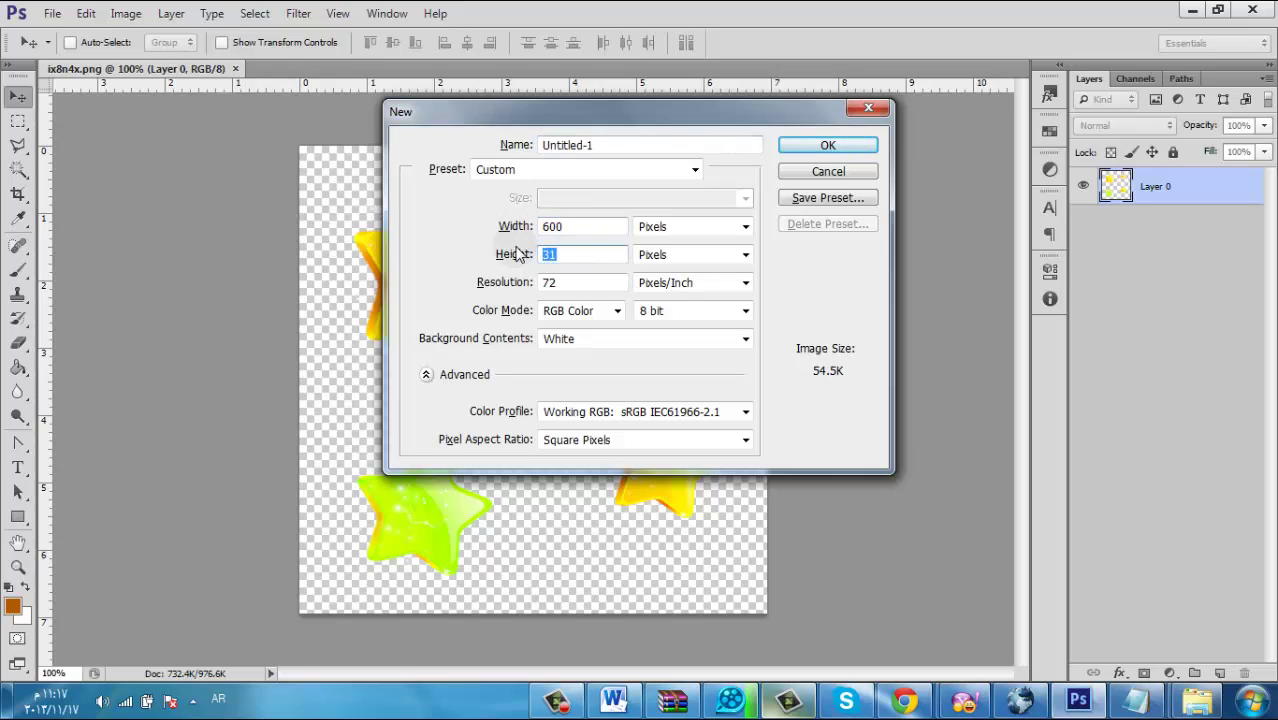
type("00")
left_click(826, 145)
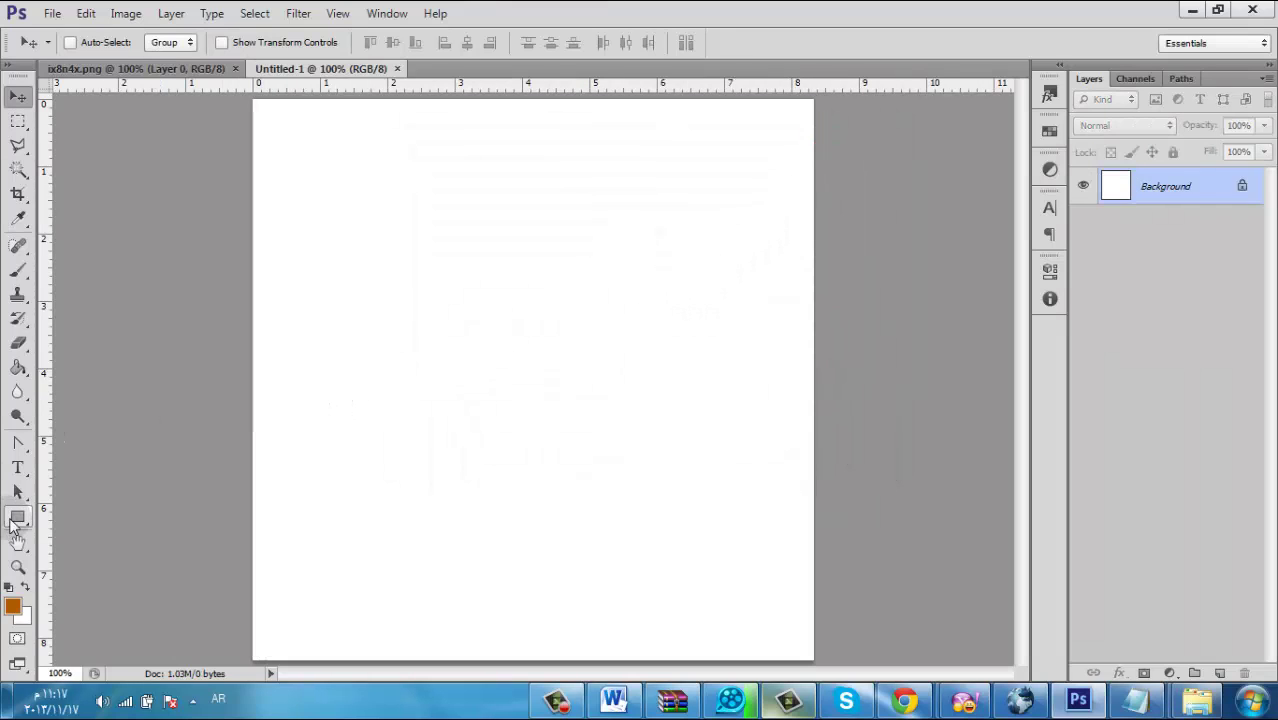
Draw an orange rectangle covering the whole canvas and enable a Pattern Overlay on it
left_click(17, 516)
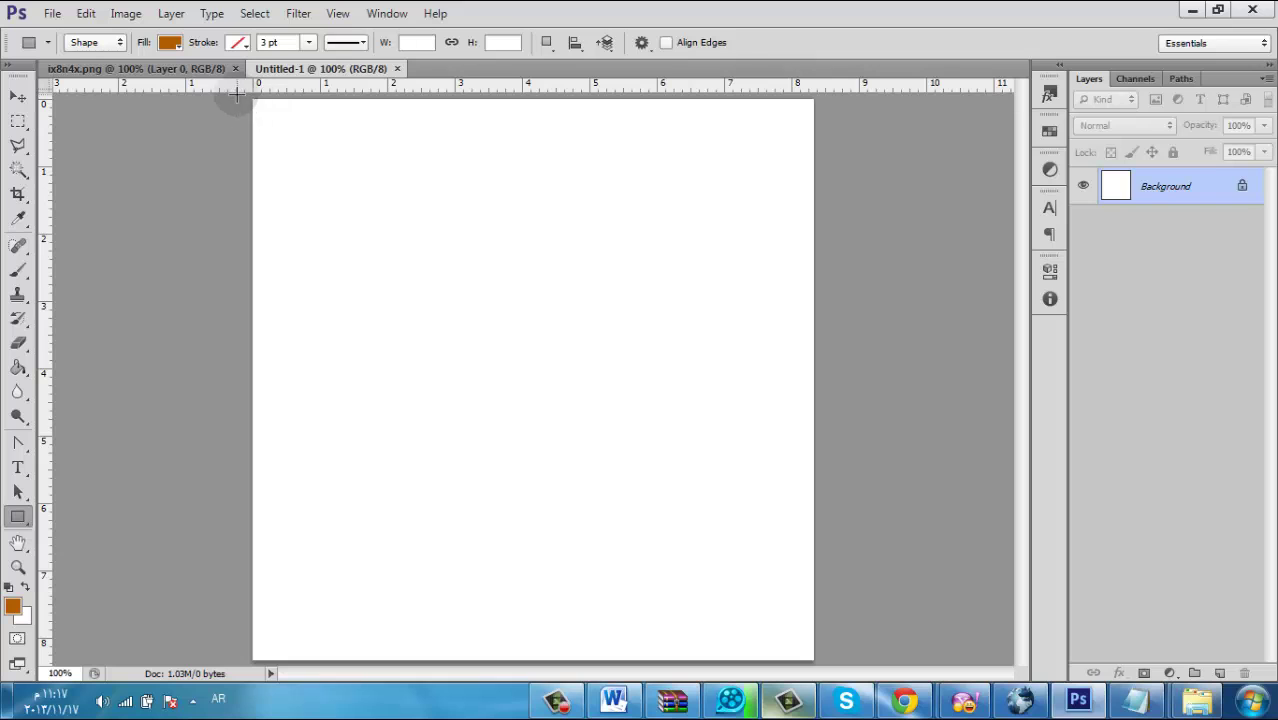
left_click_drag(237, 93, 856, 669)
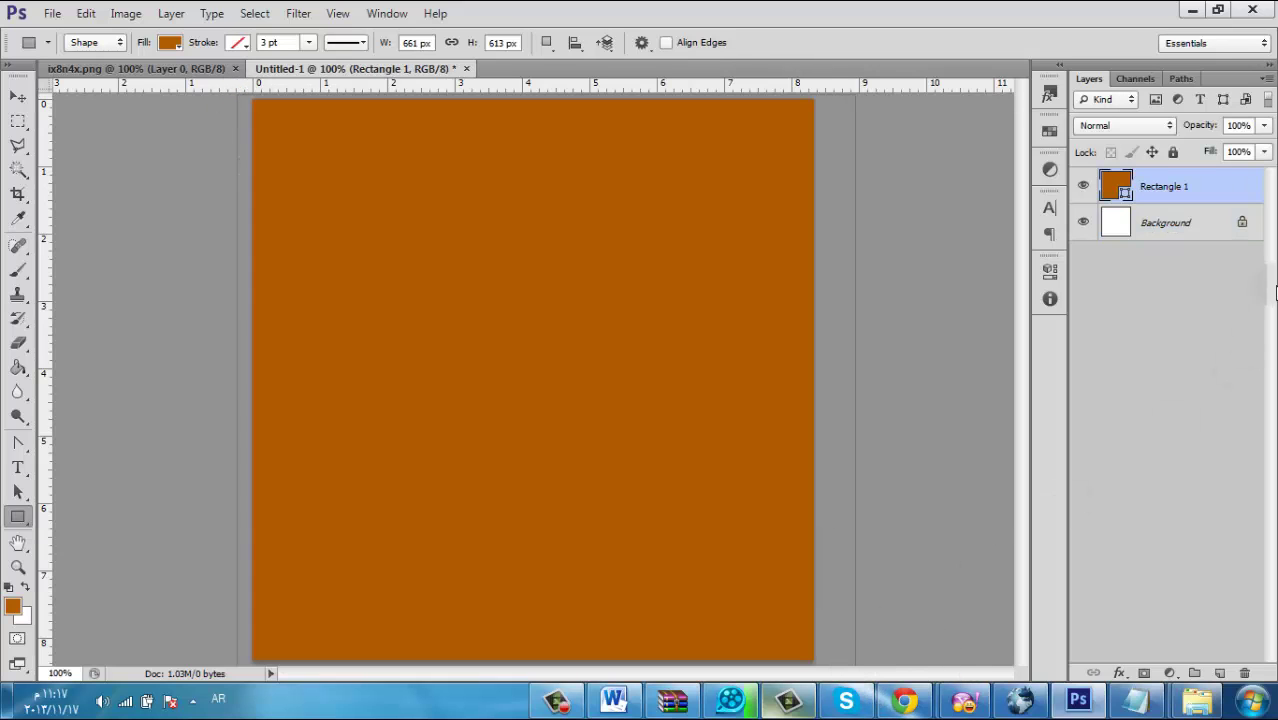
double_click(1245, 195)
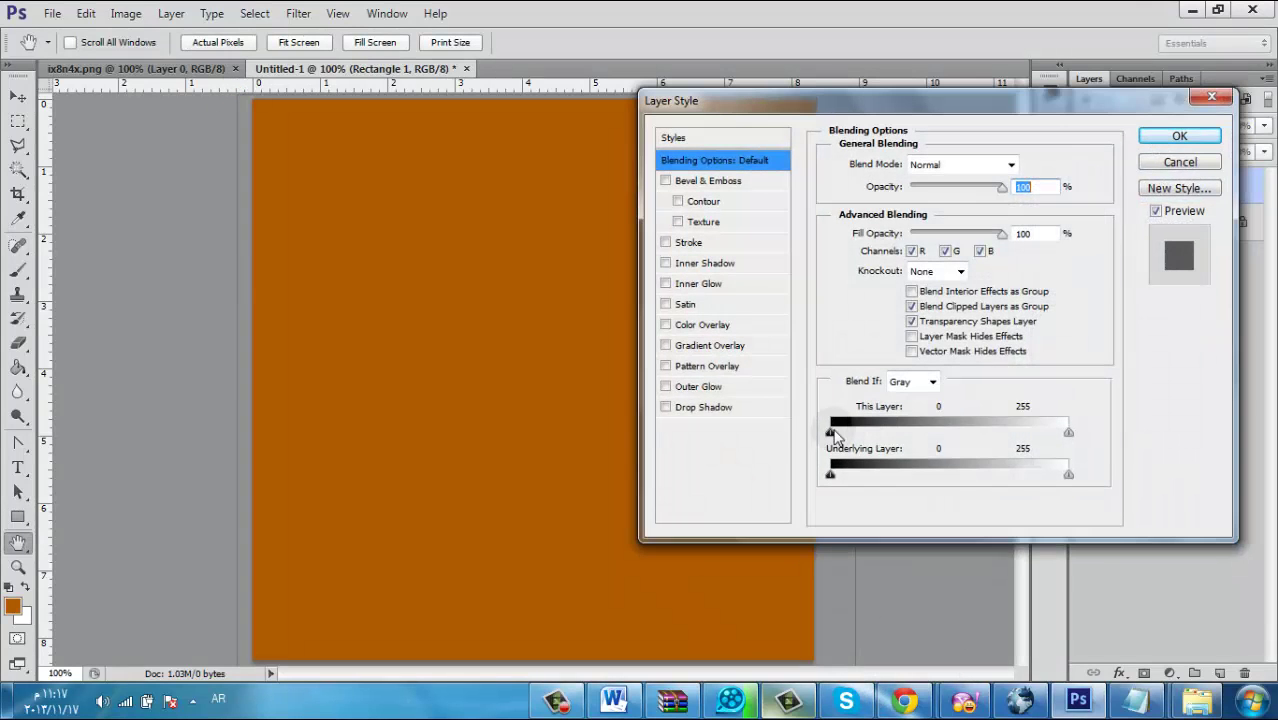
left_click(708, 365)
Choose a plain light grey pattern for the overlay and apply the layer style
left_click(957, 226)
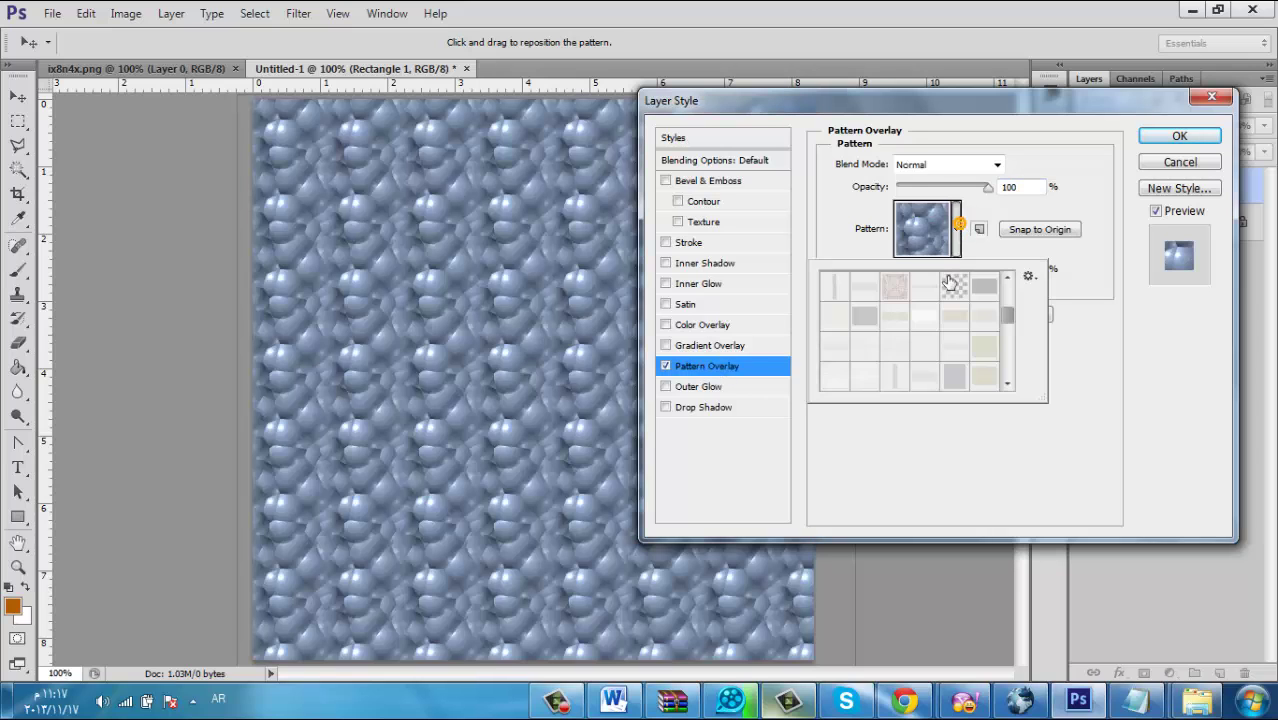
left_click(918, 350)
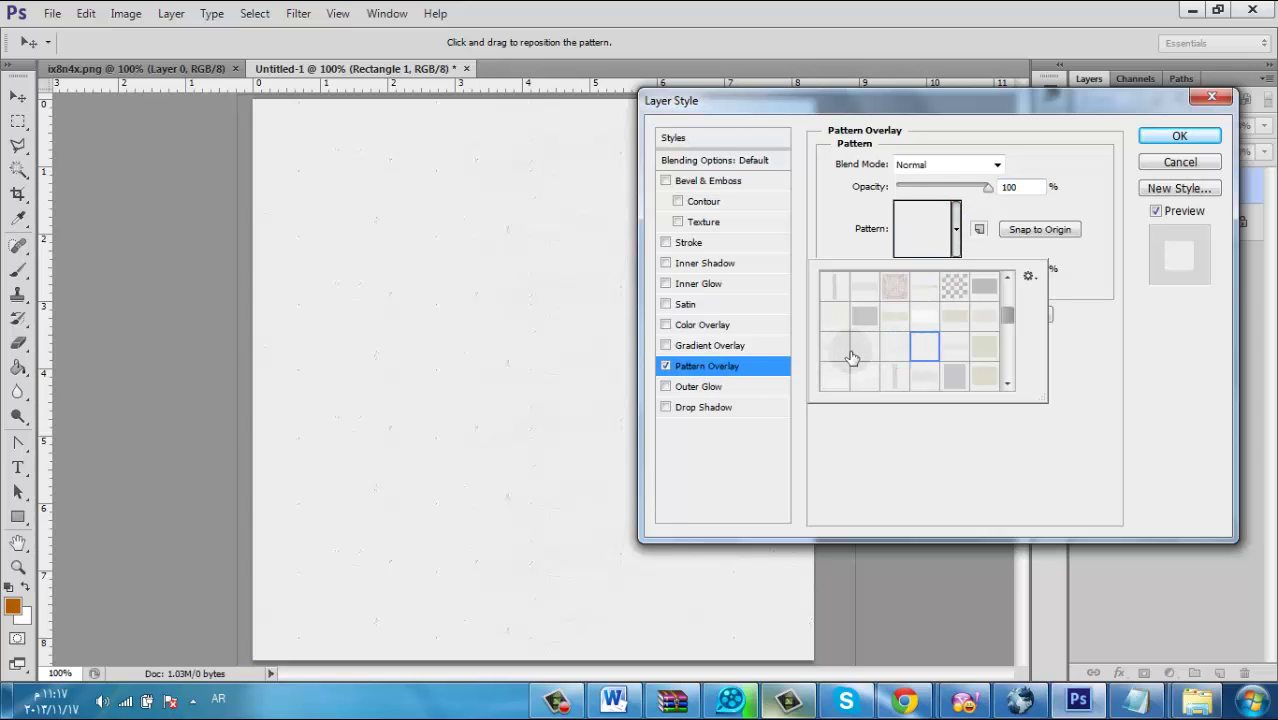
scroll(845, 358, "down", 2)
scroll(856, 362, "down", 2)
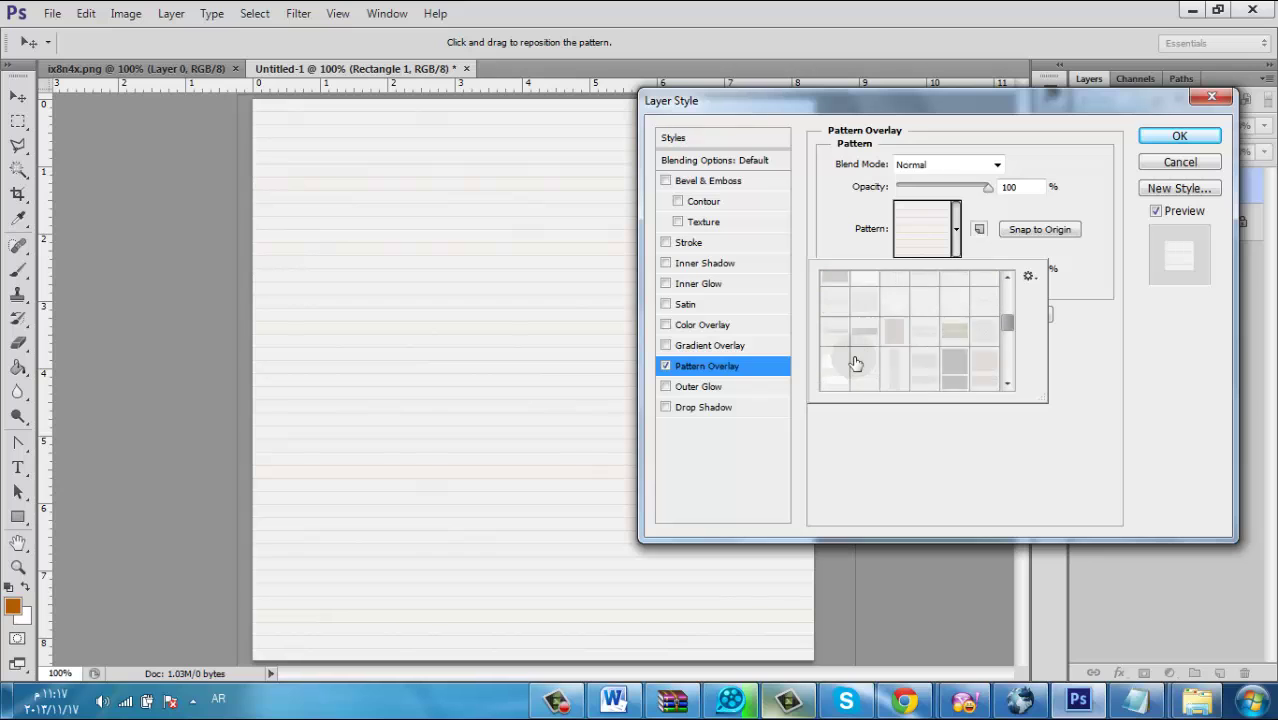
scroll(865, 350, "down", 1)
left_click(886, 320)
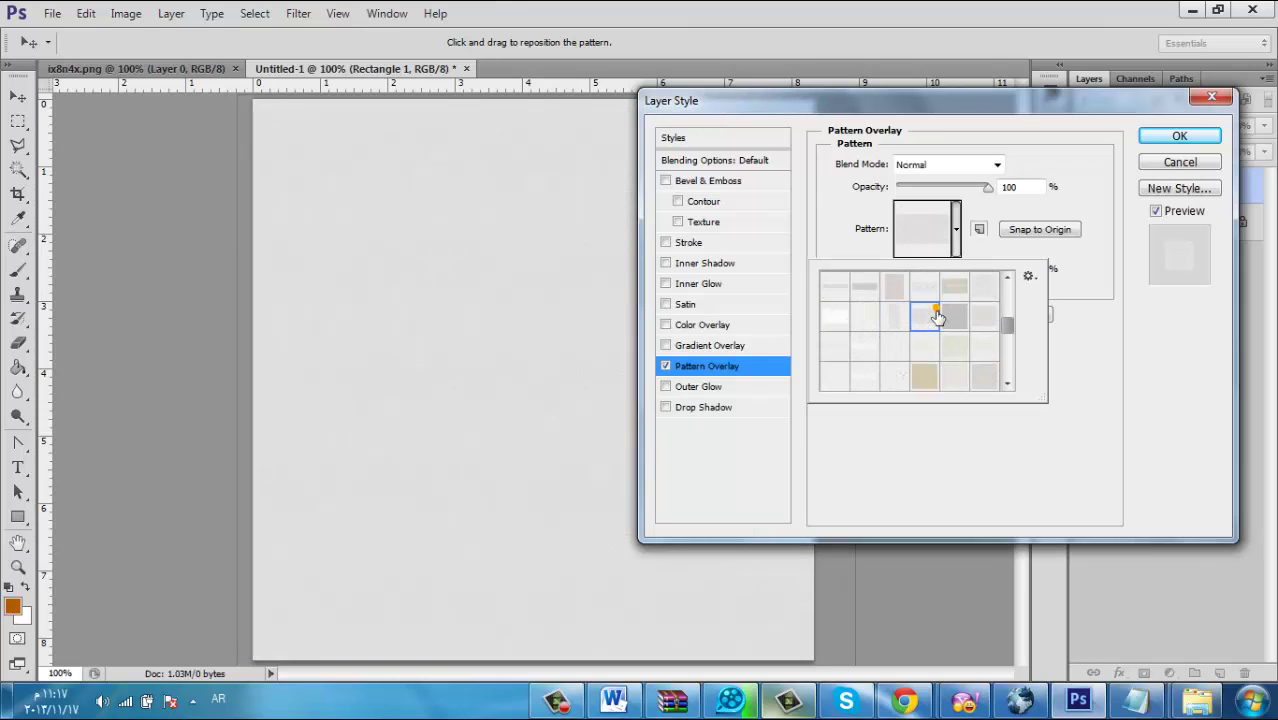
left_click(1172, 136)
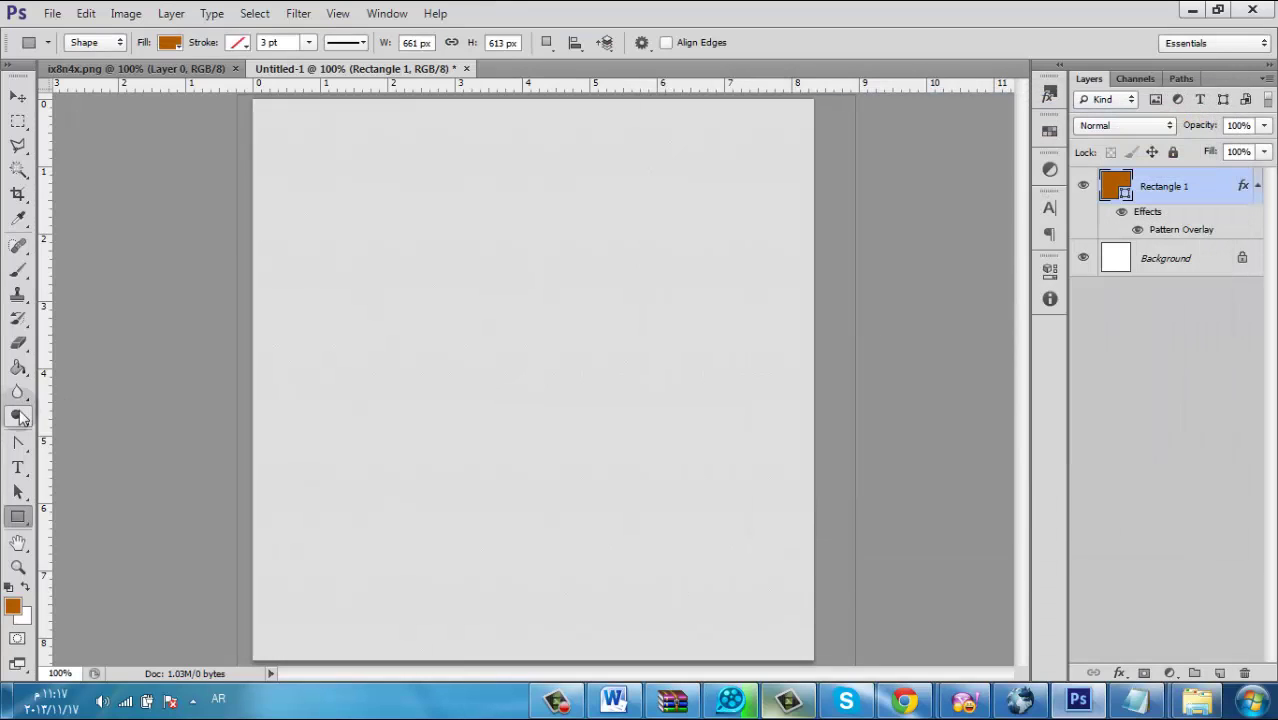
left_click(17, 443)
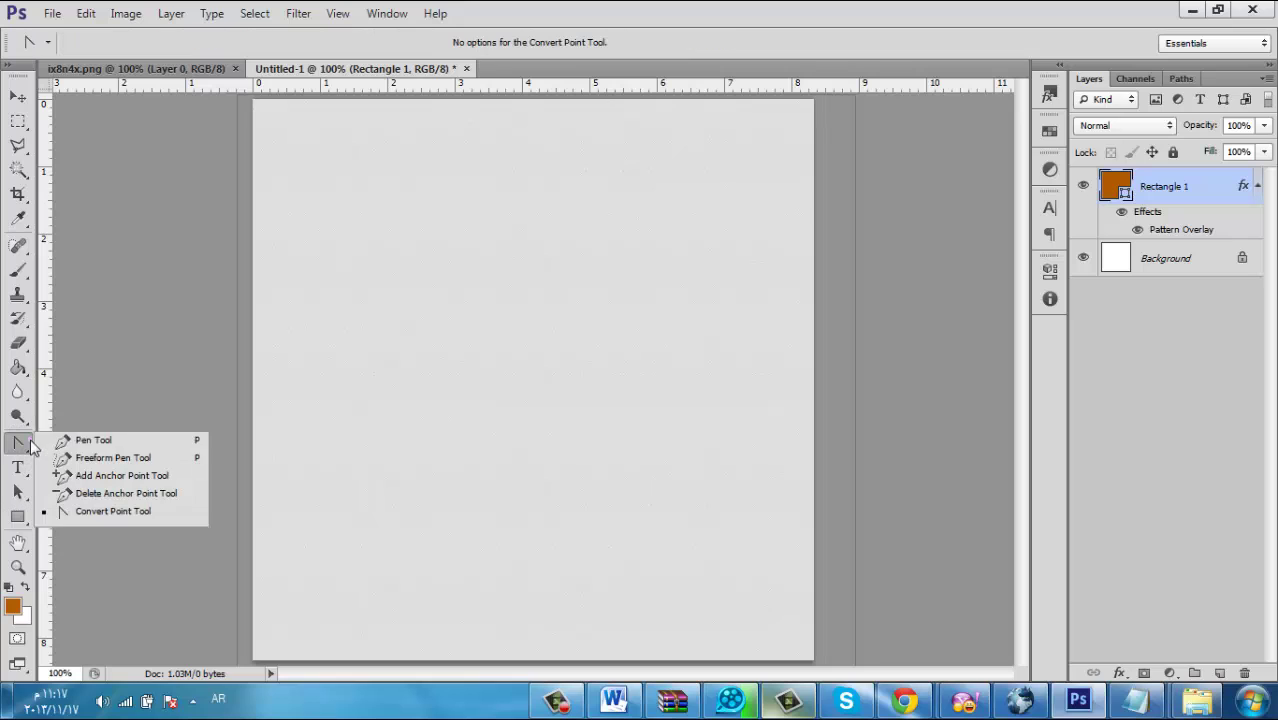
Using the Pen tool in Shape mode, draw a curved orange leaf shape from bottom-left to top-right
left_click(80, 441)
left_click(95, 42)
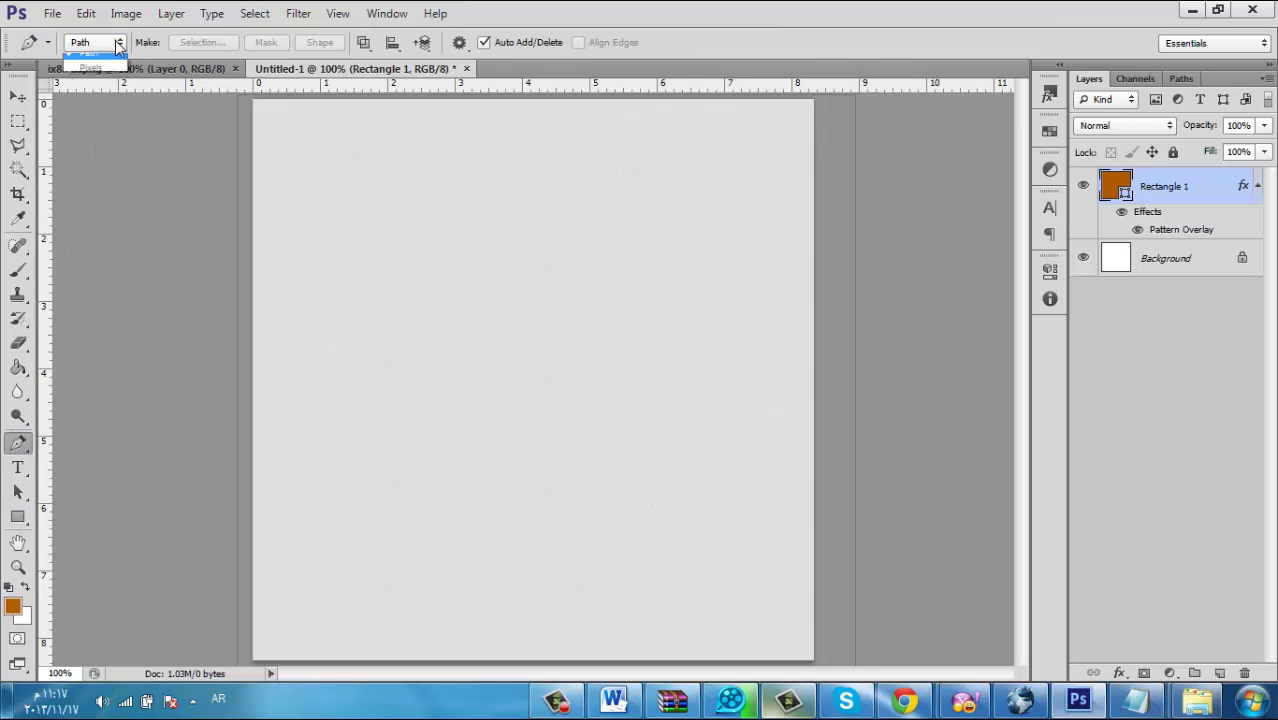
left_click(108, 68)
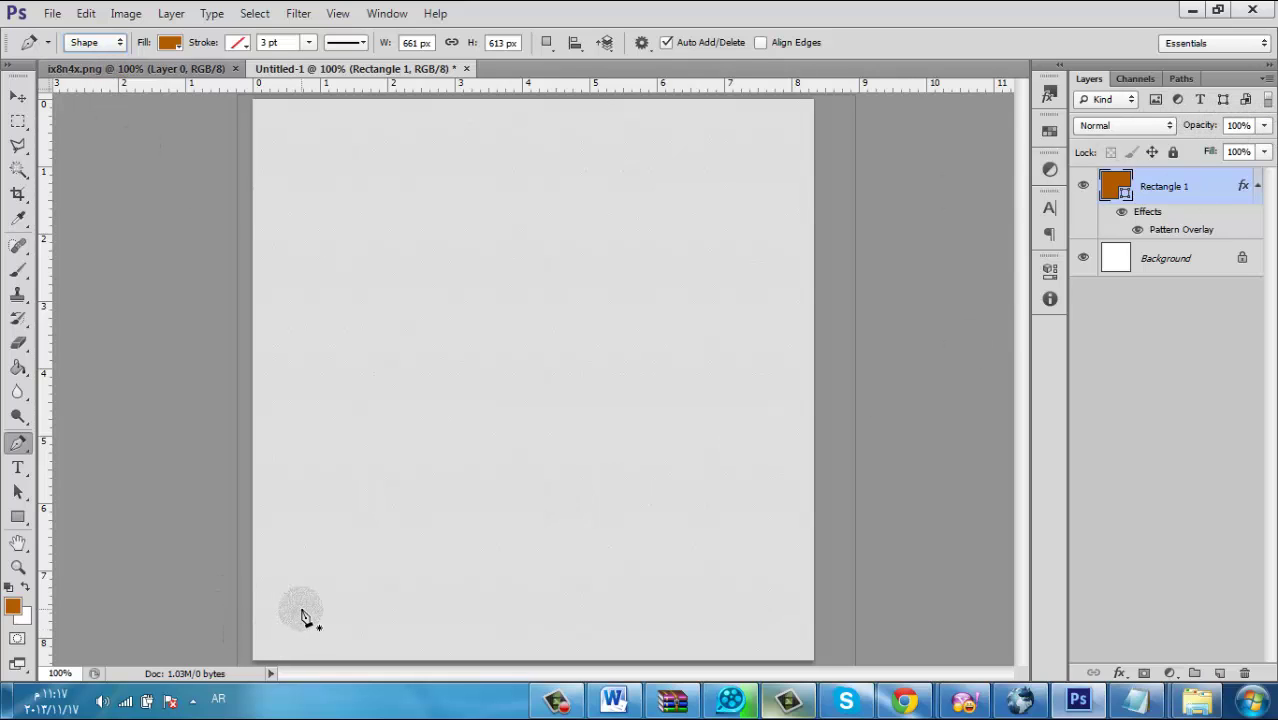
mouse_move(301, 608)
left_mouse_down()
mouse_move(297, 543)
mouse_move(310, 525)
left_mouse_up()
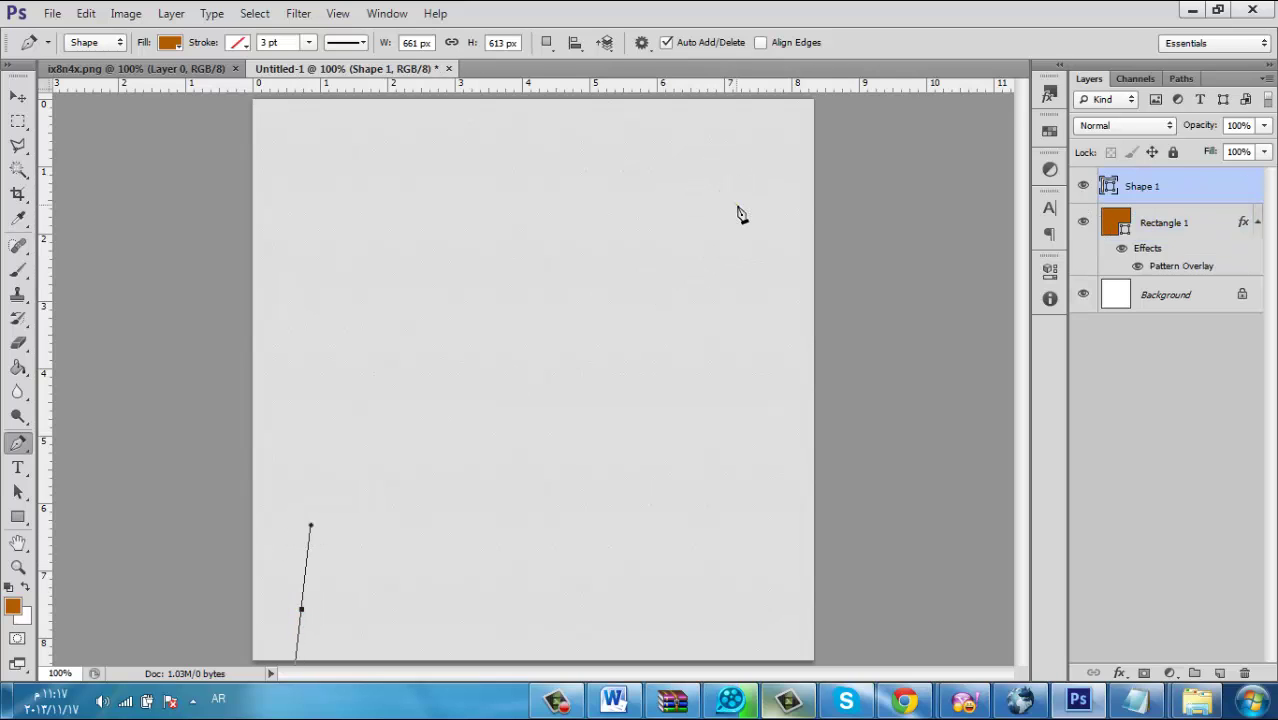
left_click_drag(736, 204, 1140, 265)
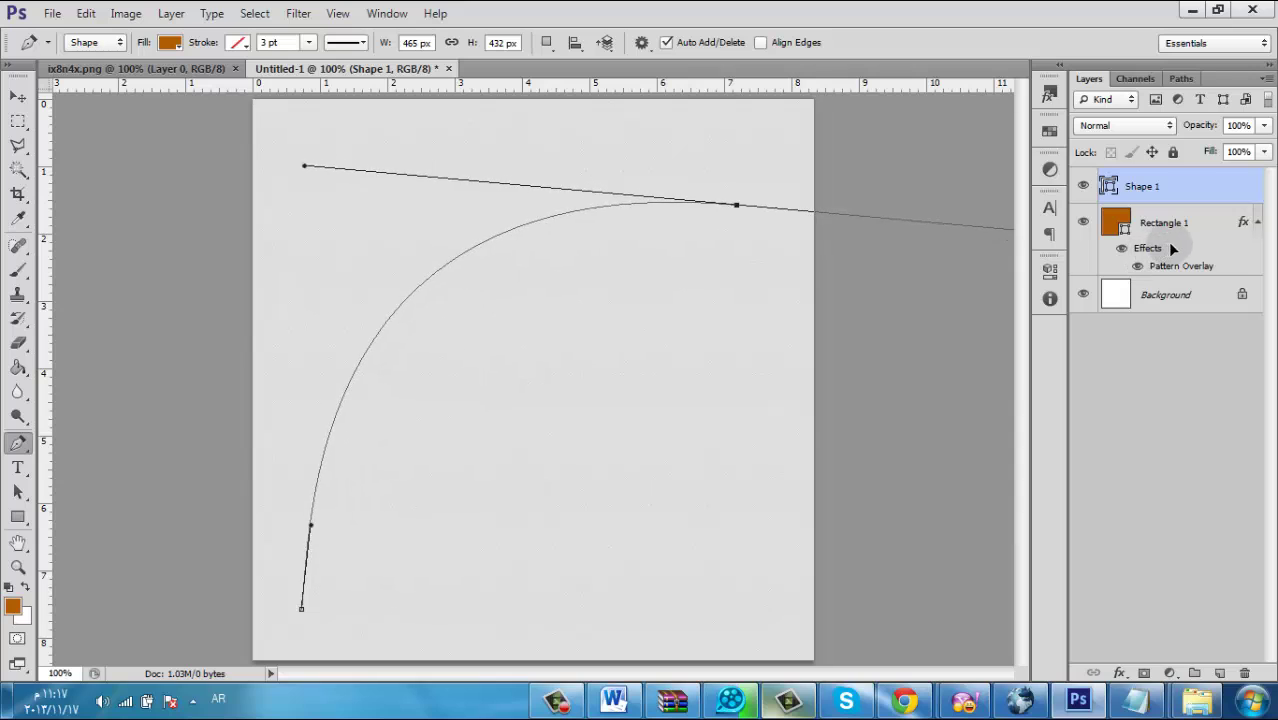
left_click_drag(1140, 265, 1170, 280)
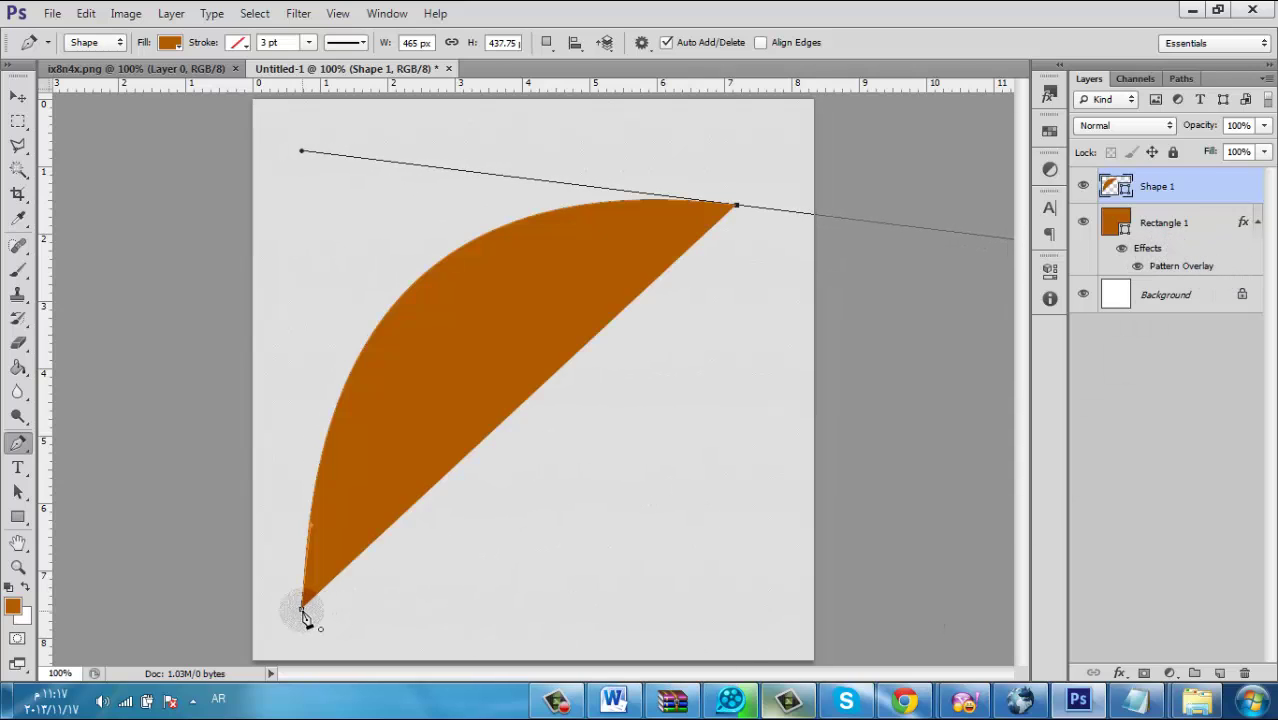
left_click_drag(301, 608, 218, 590)
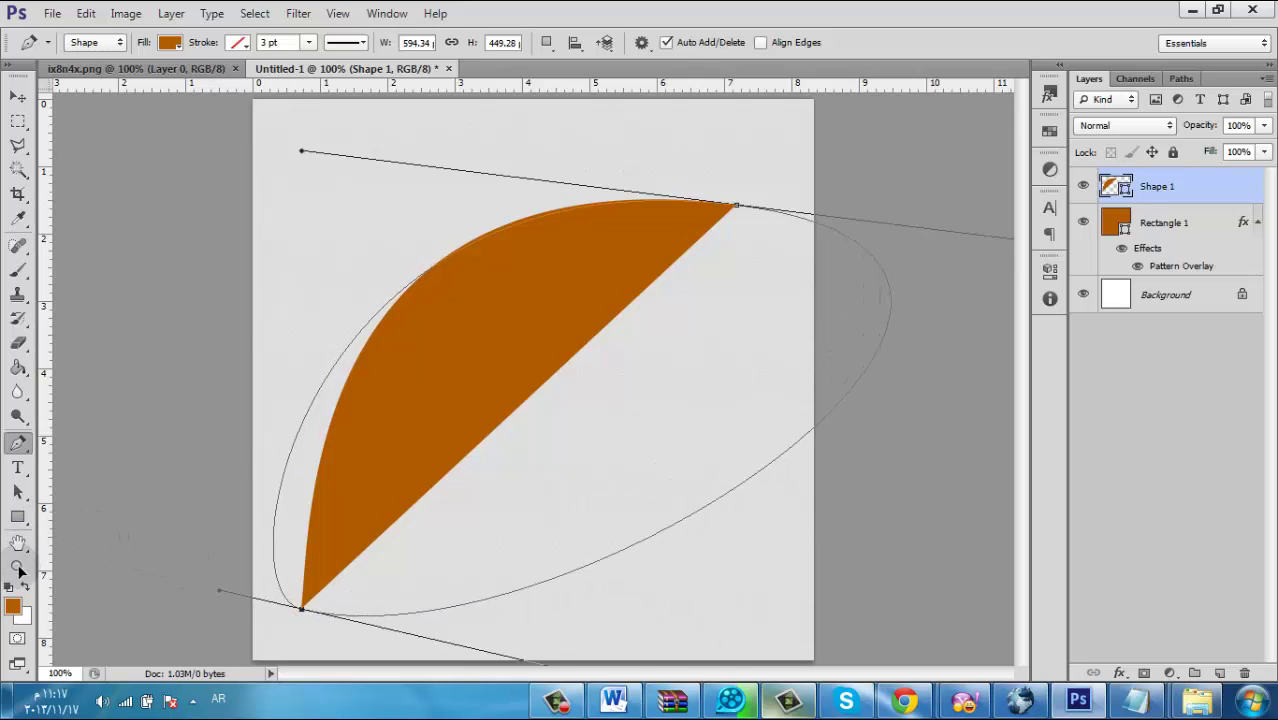
left_click_drag(19, 571, 292, 430)
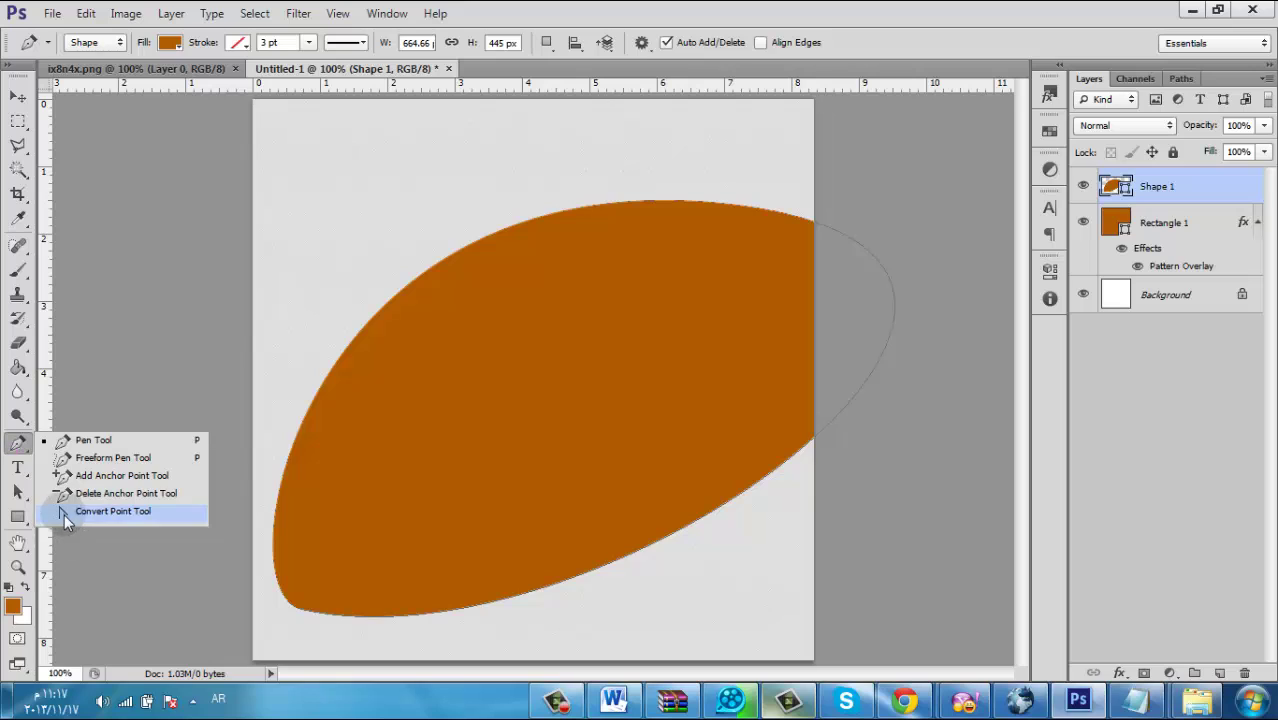
With the Convert Point tool, reshape the leaf's top edge and pull its right side into a point
left_click(64, 514)
left_click_drag(220, 251, 995, 610)
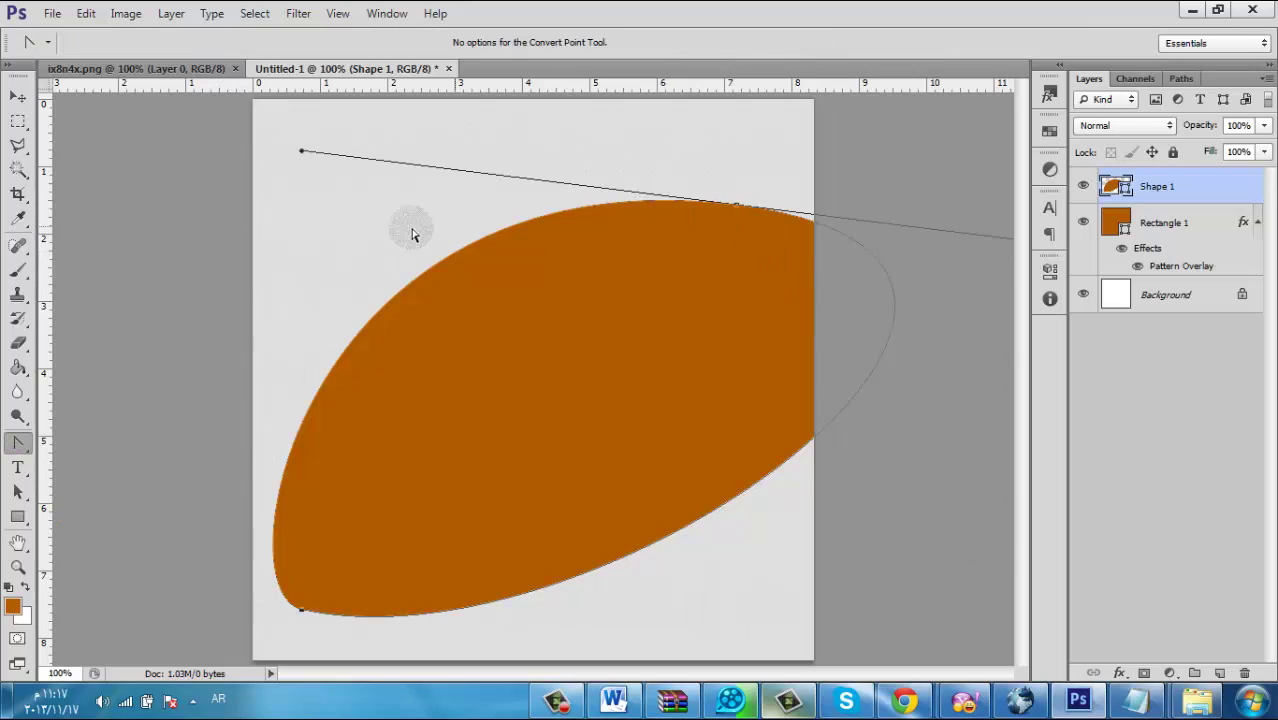
mouse_move(301, 151)
left_mouse_down()
mouse_move(413, 93)
mouse_move(292, 126)
left_mouse_up()
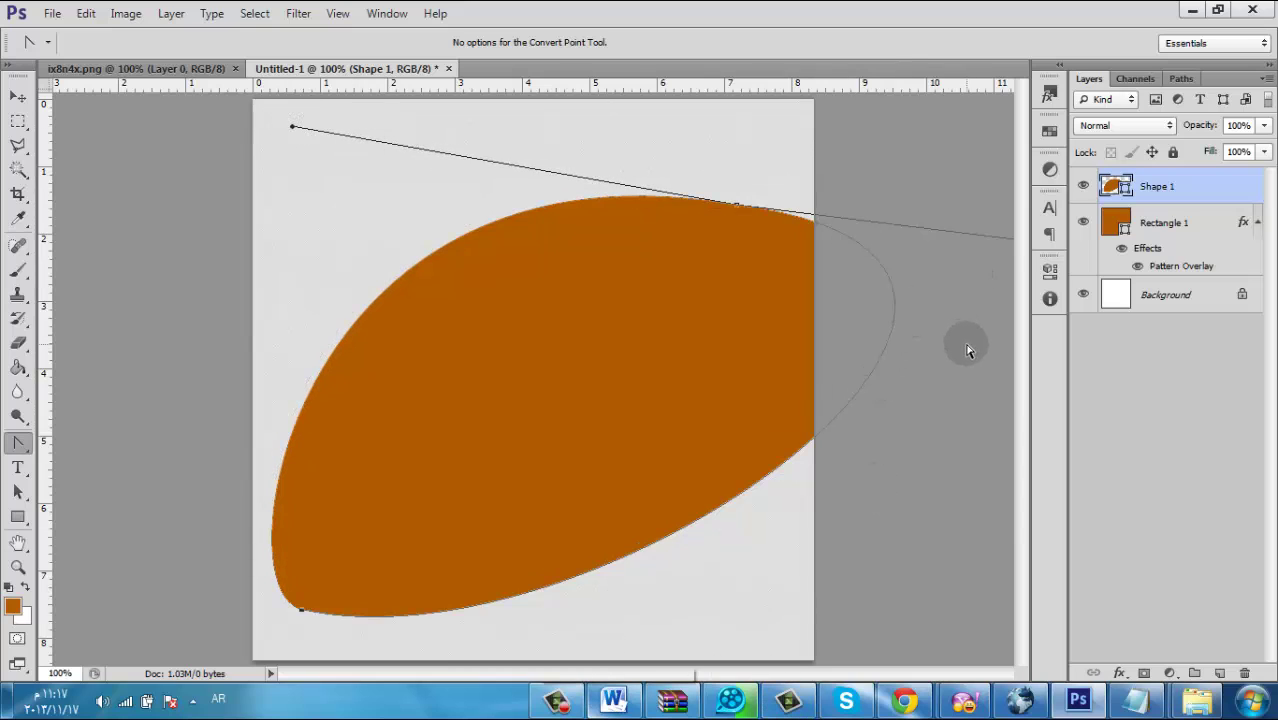
key("ctrl+minus")
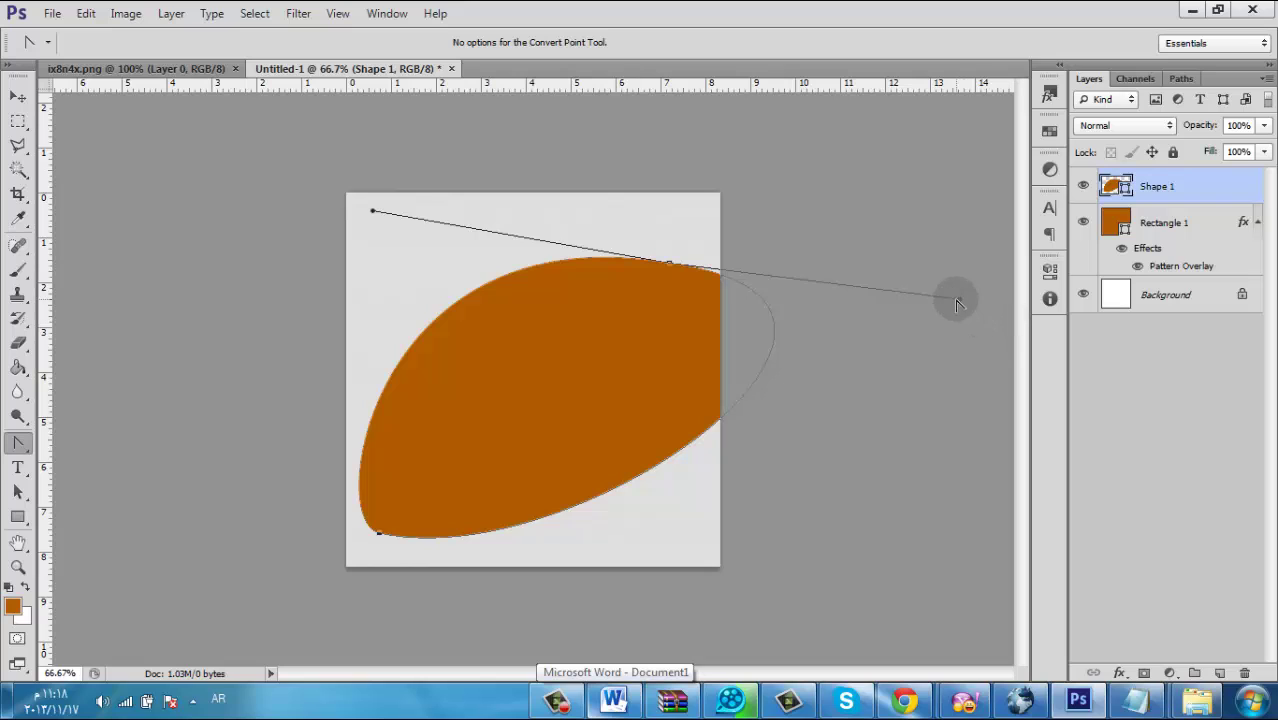
mouse_move(963, 302)
left_mouse_down()
mouse_move(785, 490)
mouse_move(800, 488)
mouse_move(767, 485)
left_mouse_up()
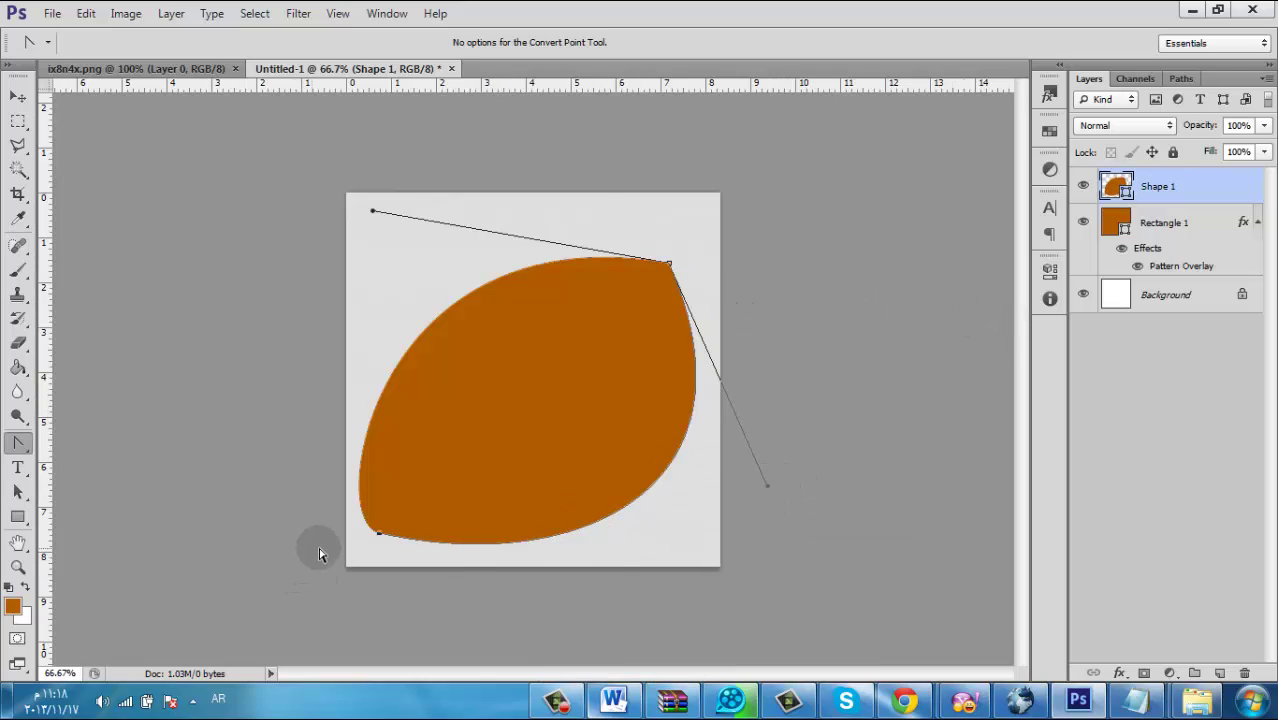
Reshape the leaf's bottom-left point, left side and bottom curve, then hide the path outline
left_click(380, 533)
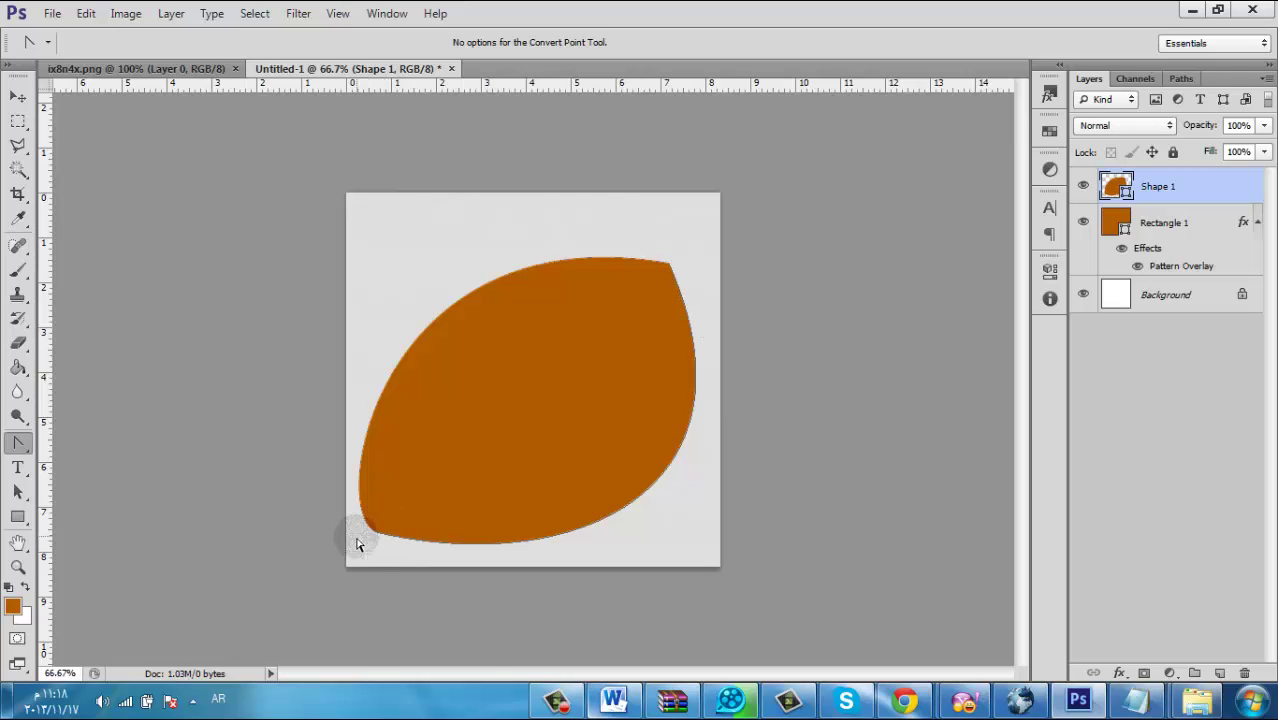
left_click(384, 542)
mouse_move(382, 538)
left_mouse_down()
mouse_move(354, 518)
mouse_move(571, 548)
left_mouse_up()
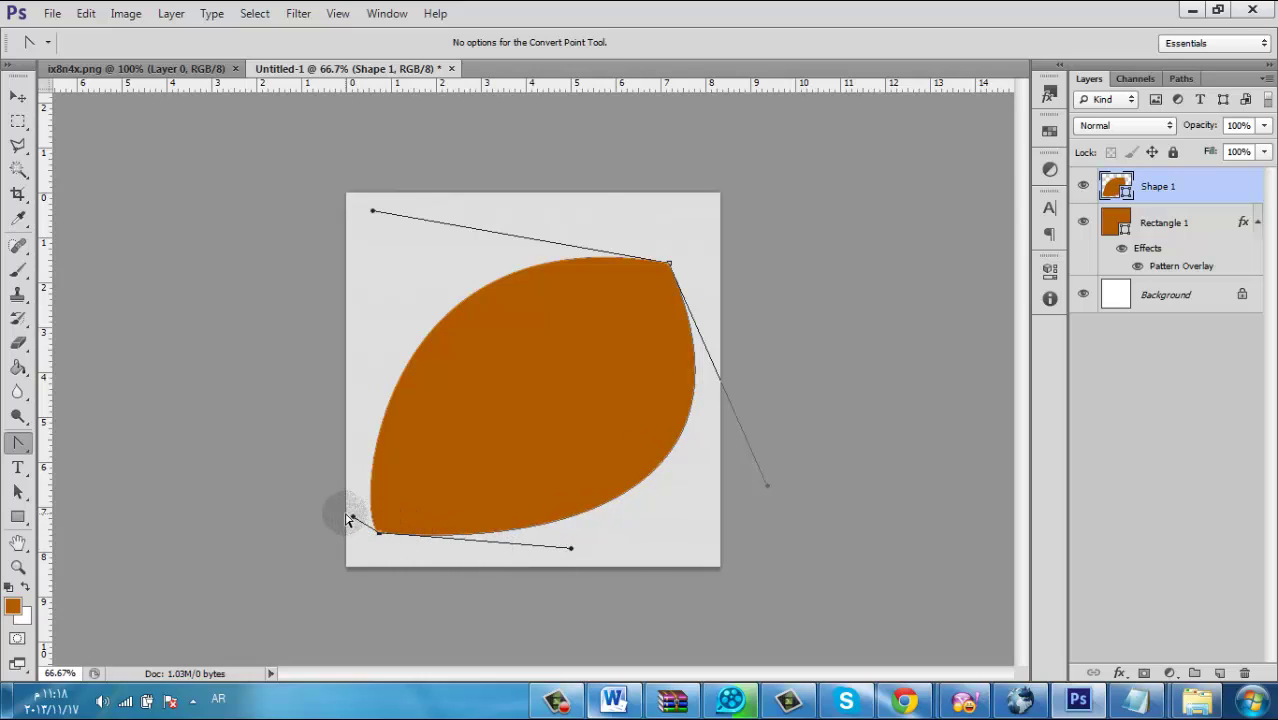
left_click_drag(356, 514, 380, 369)
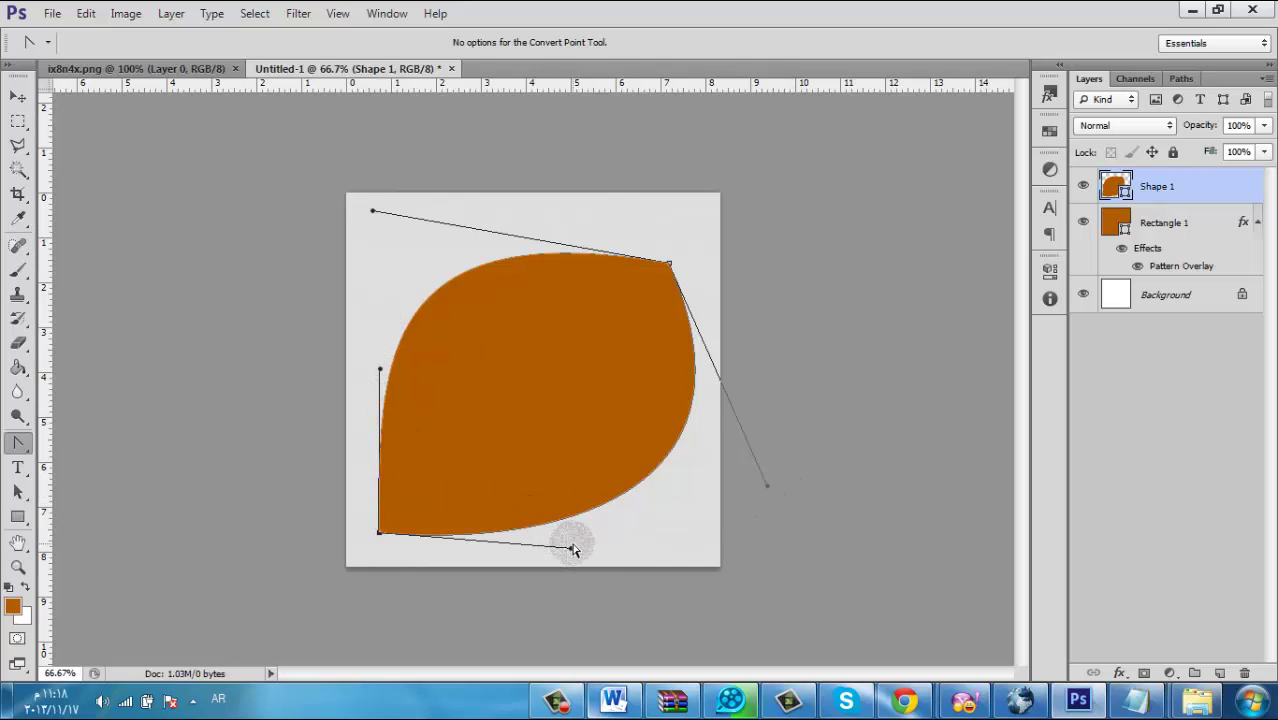
key("ctrl+plus")
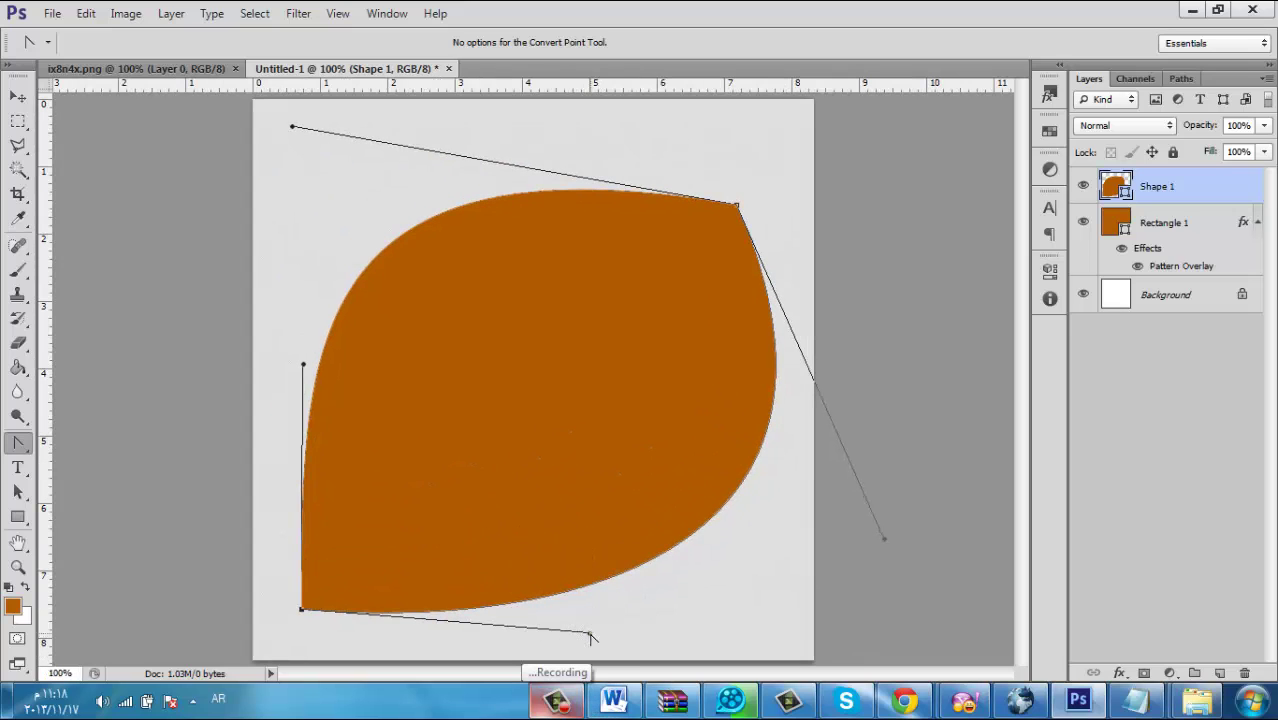
mouse_move(590, 633)
left_mouse_down()
mouse_move(646, 654)
mouse_move(619, 640)
left_mouse_up()
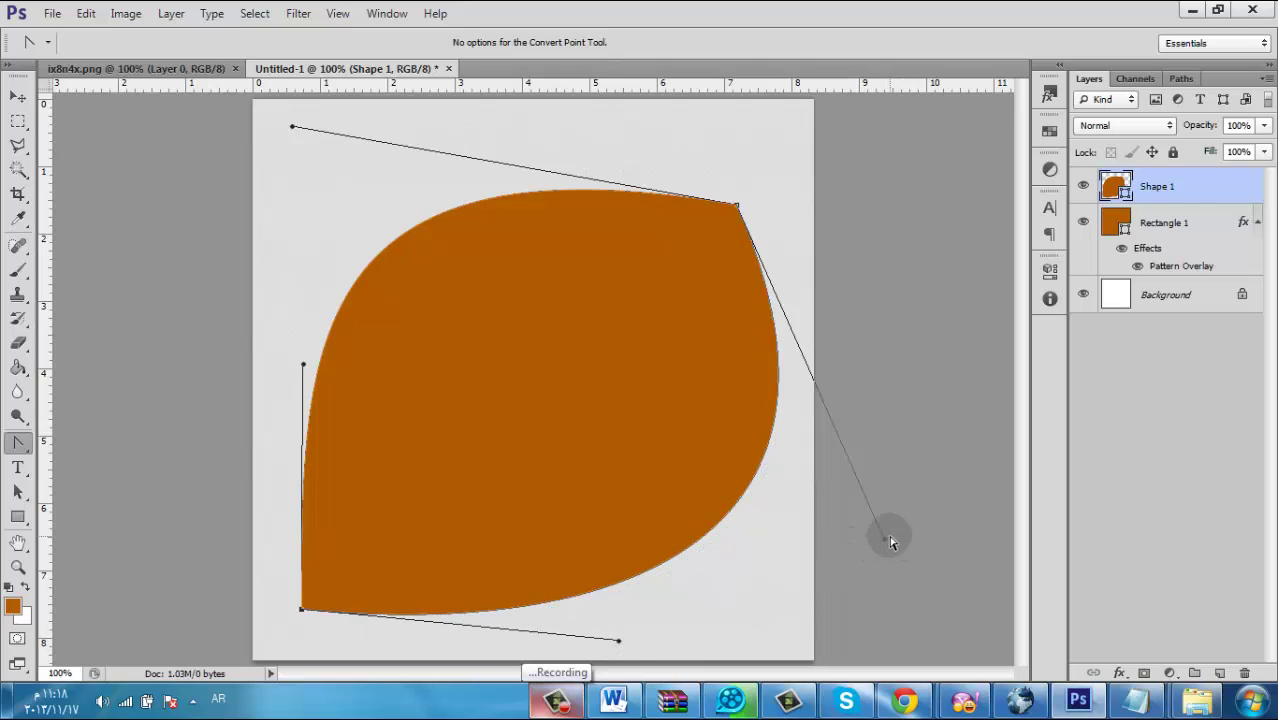
mouse_move(885, 545)
left_mouse_down()
mouse_move(830, 545)
mouse_move(821, 589)
mouse_move(833, 593)
left_mouse_up()
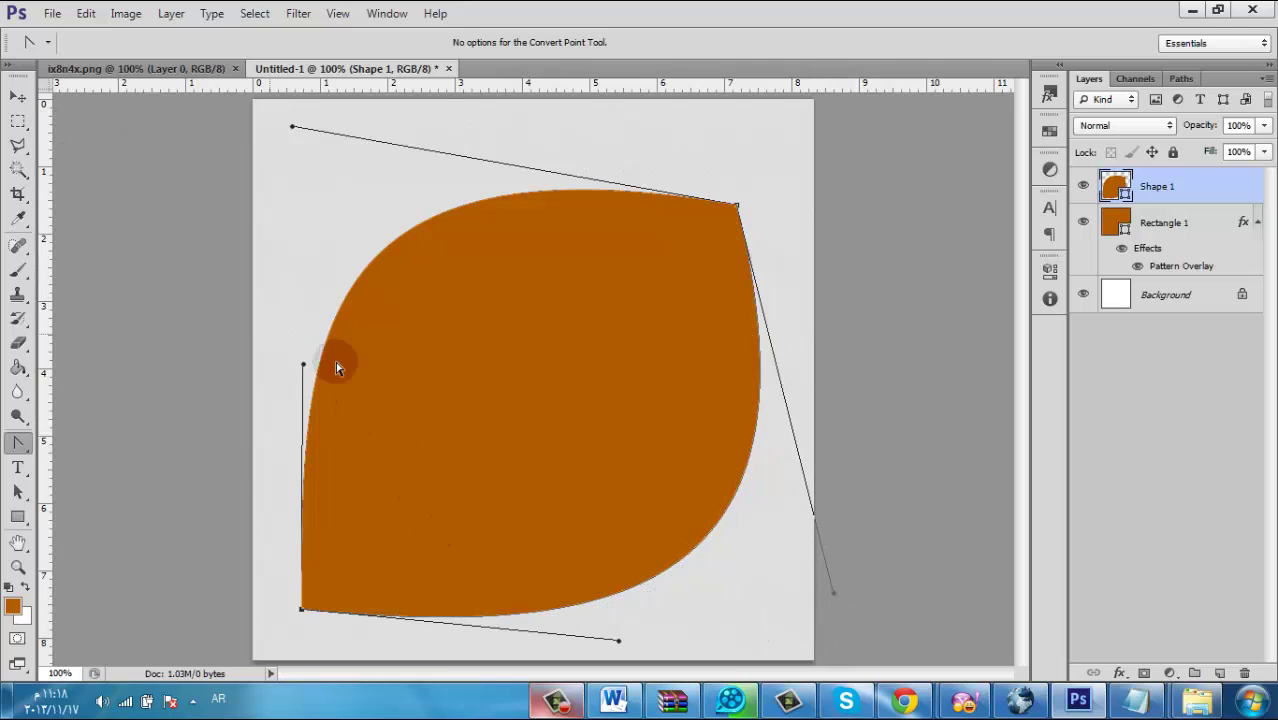
left_click(1182, 226)
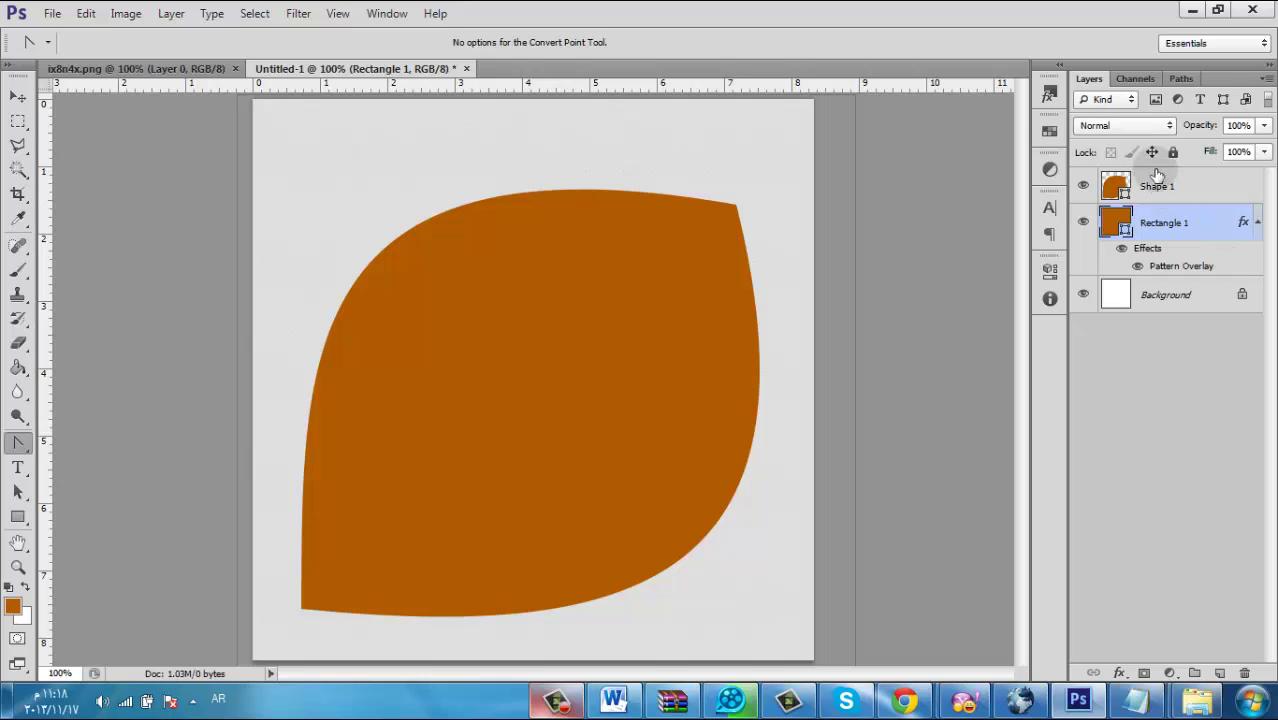
Change the Shape 1 leaf fill to bright orange
left_click(1168, 182)
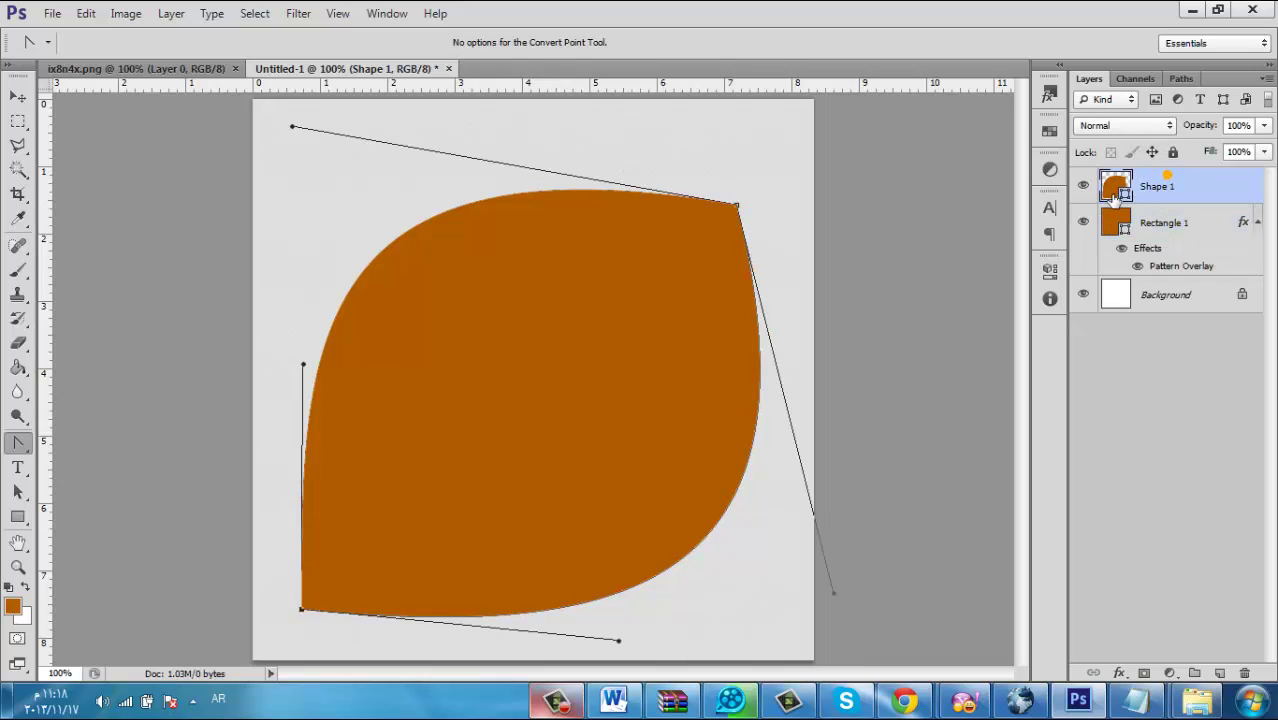
double_click(1118, 193)
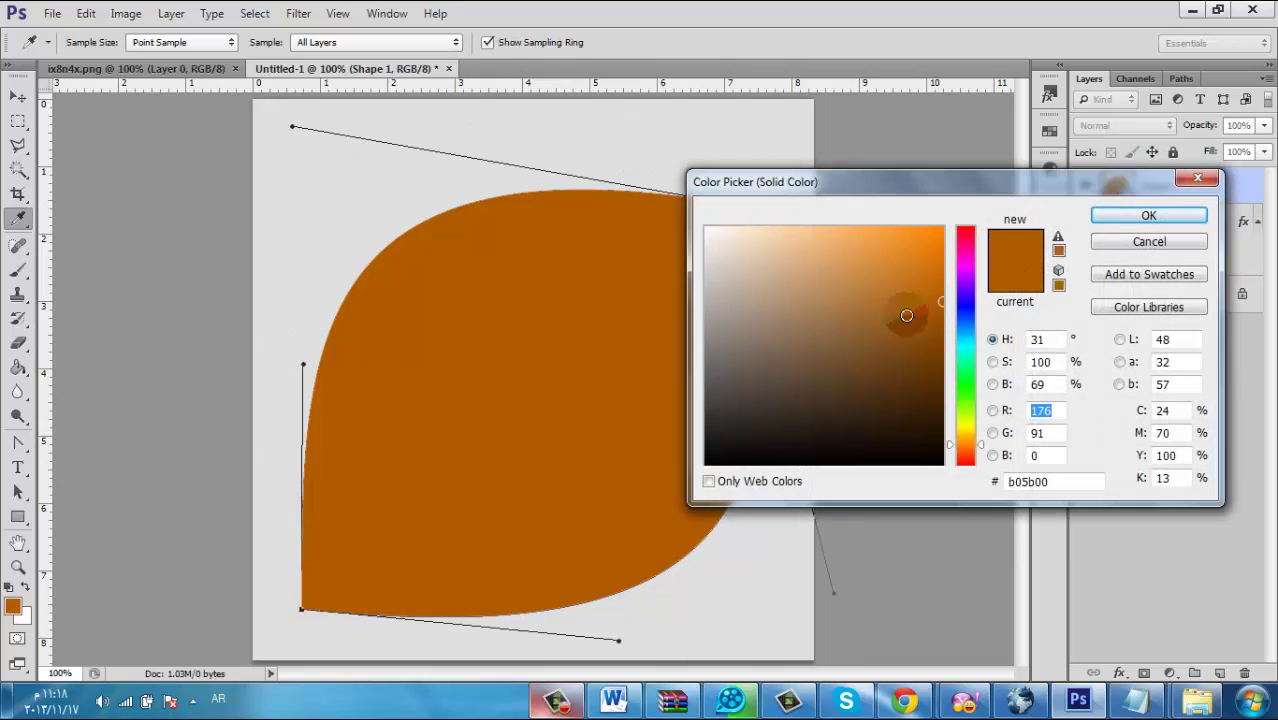
mouse_move(907, 314)
left_mouse_down()
mouse_move(944, 234)
mouse_move(920, 252)
mouse_move(899, 229)
left_mouse_up()
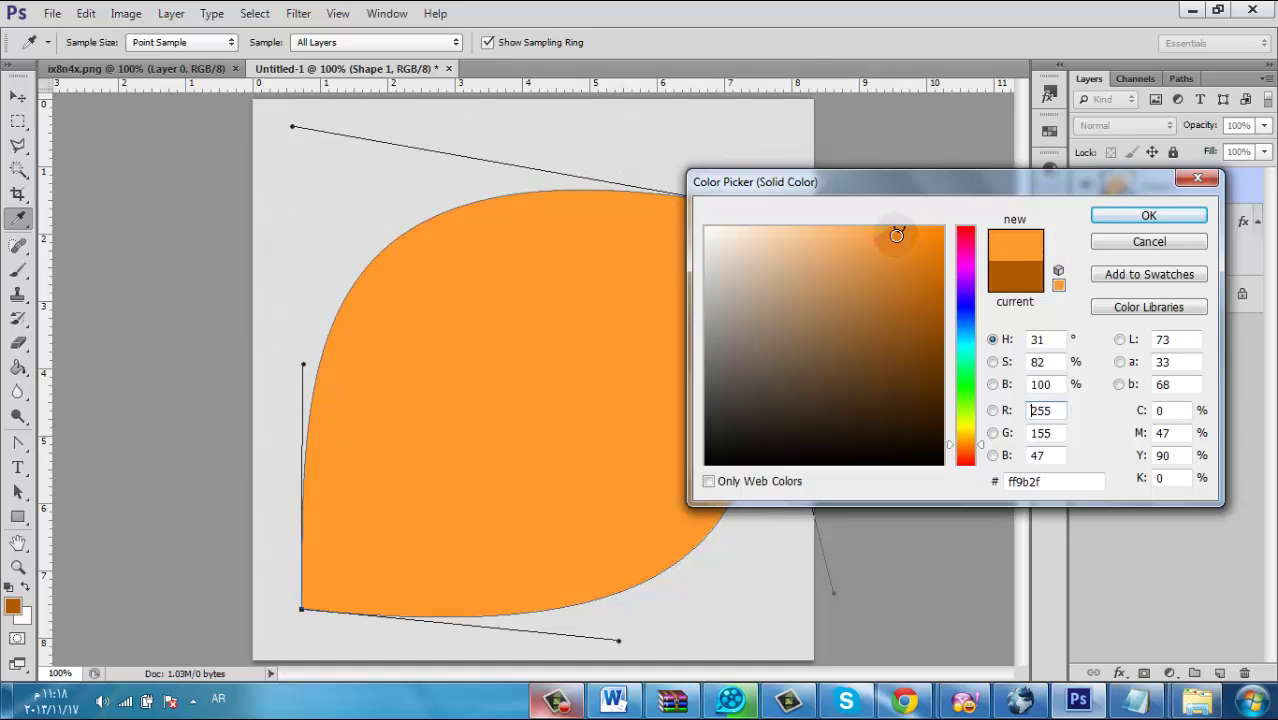
left_click(1149, 216)
Duplicate the leaf layer as Shape 1 copy, leaving the original leaf at its size
right_click(1189, 192)
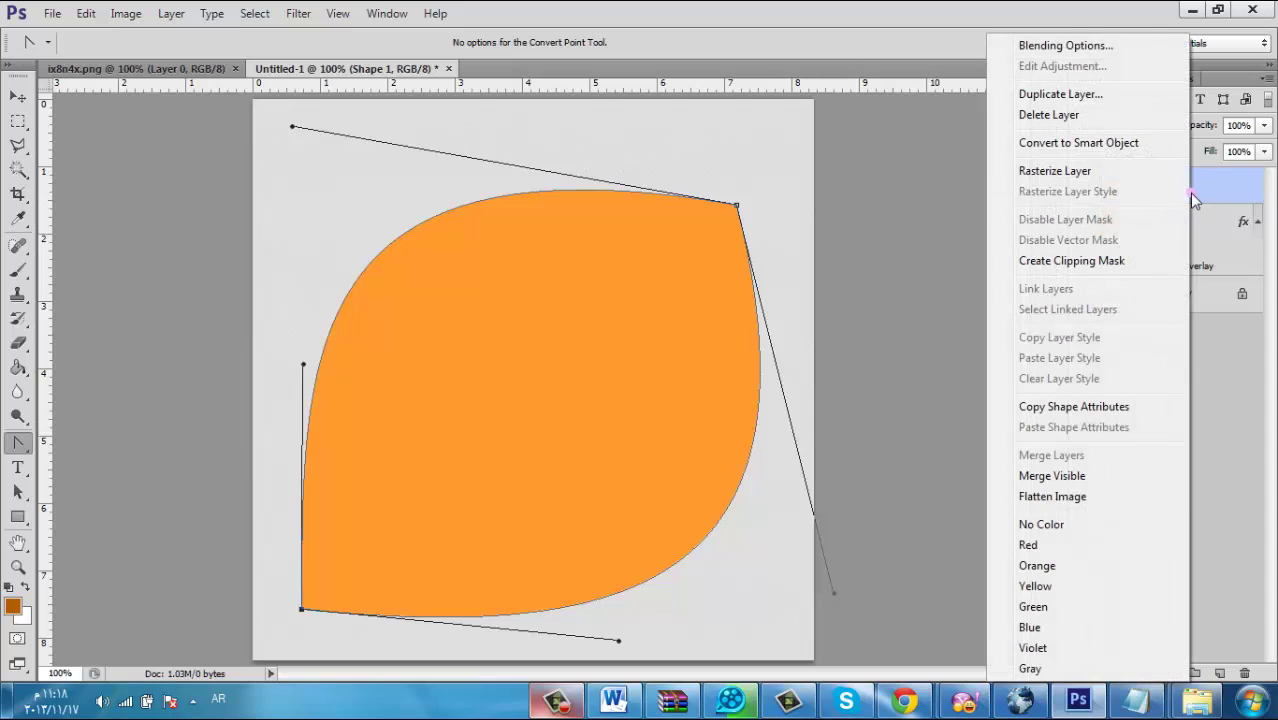
left_click(1060, 94)
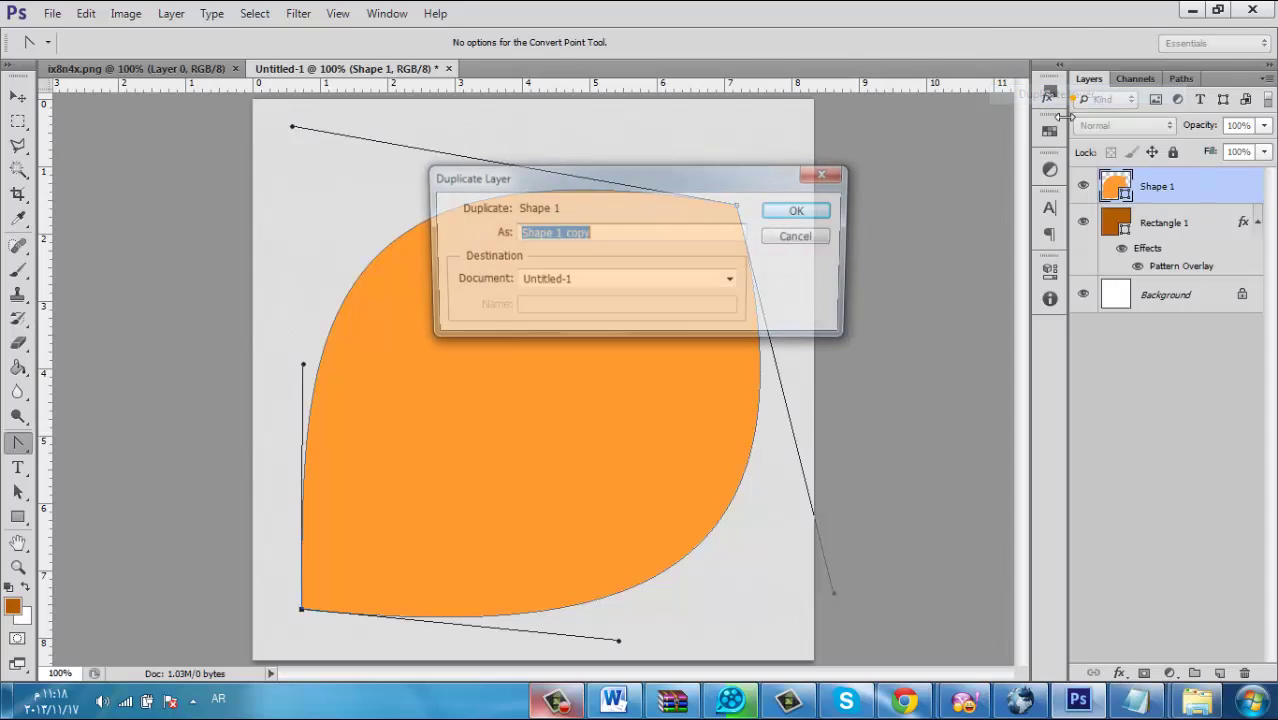
left_click(815, 209)
left_click(1150, 224)
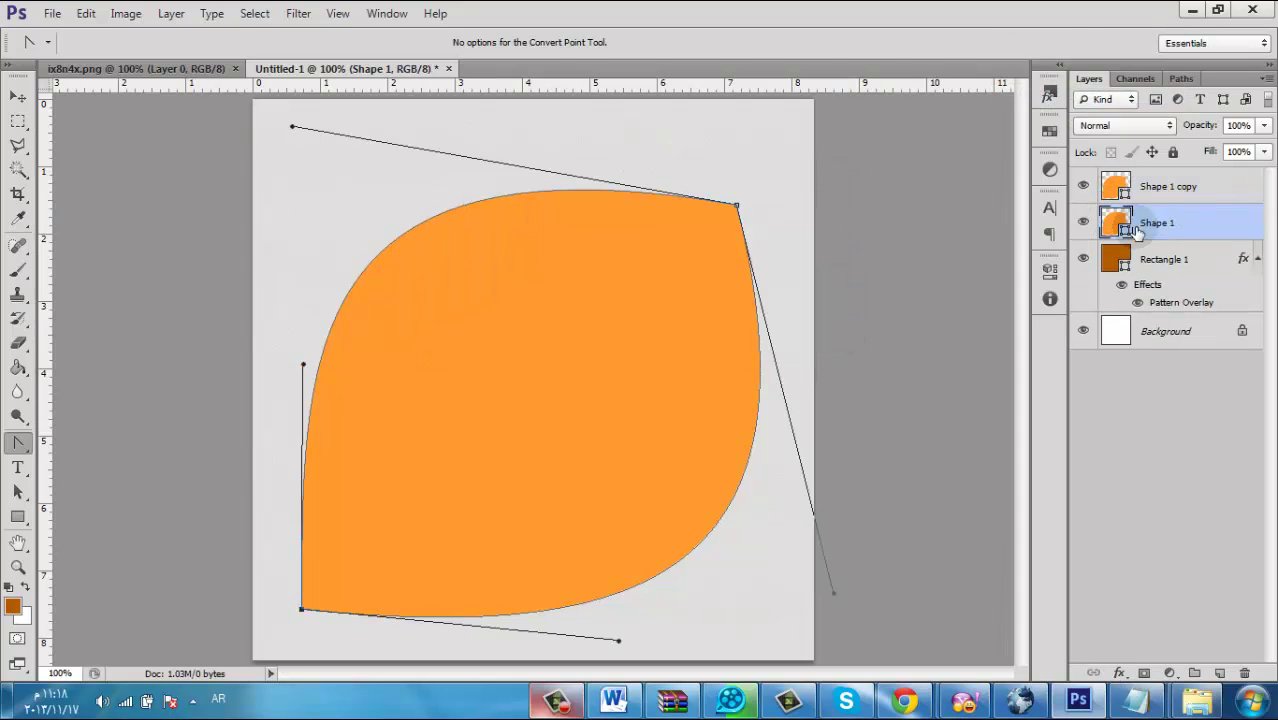
key("ctrl+t")
left_click_drag(760, 190, 823, 130)
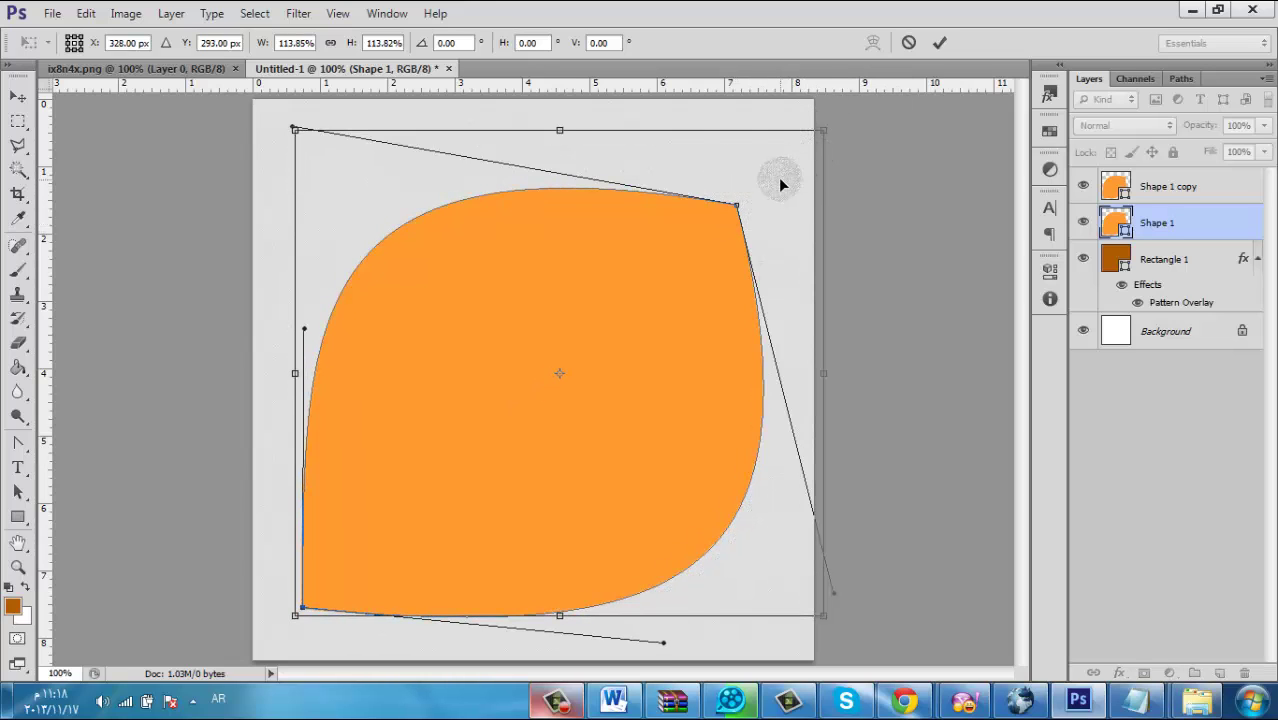
key("Return")
key("alt+bracketright")
left_click(1155, 226)
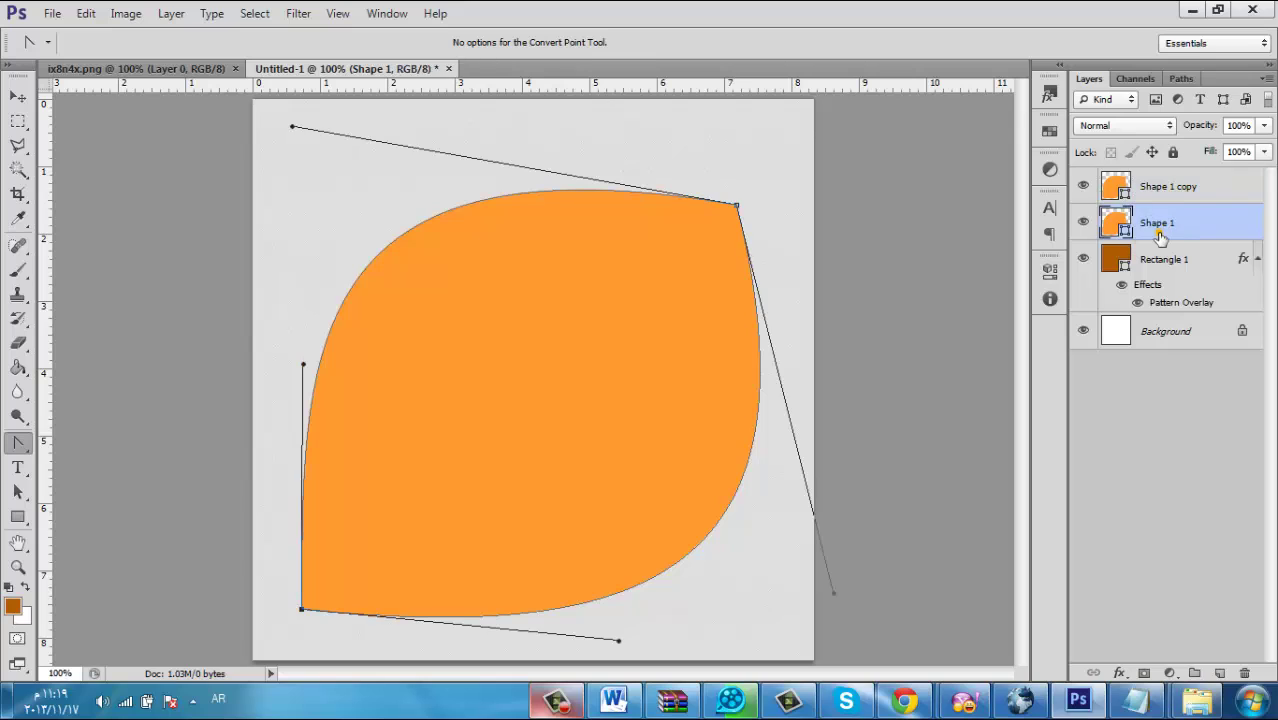
left_click(1188, 196)
left_click(1121, 228)
left_click(1156, 187)
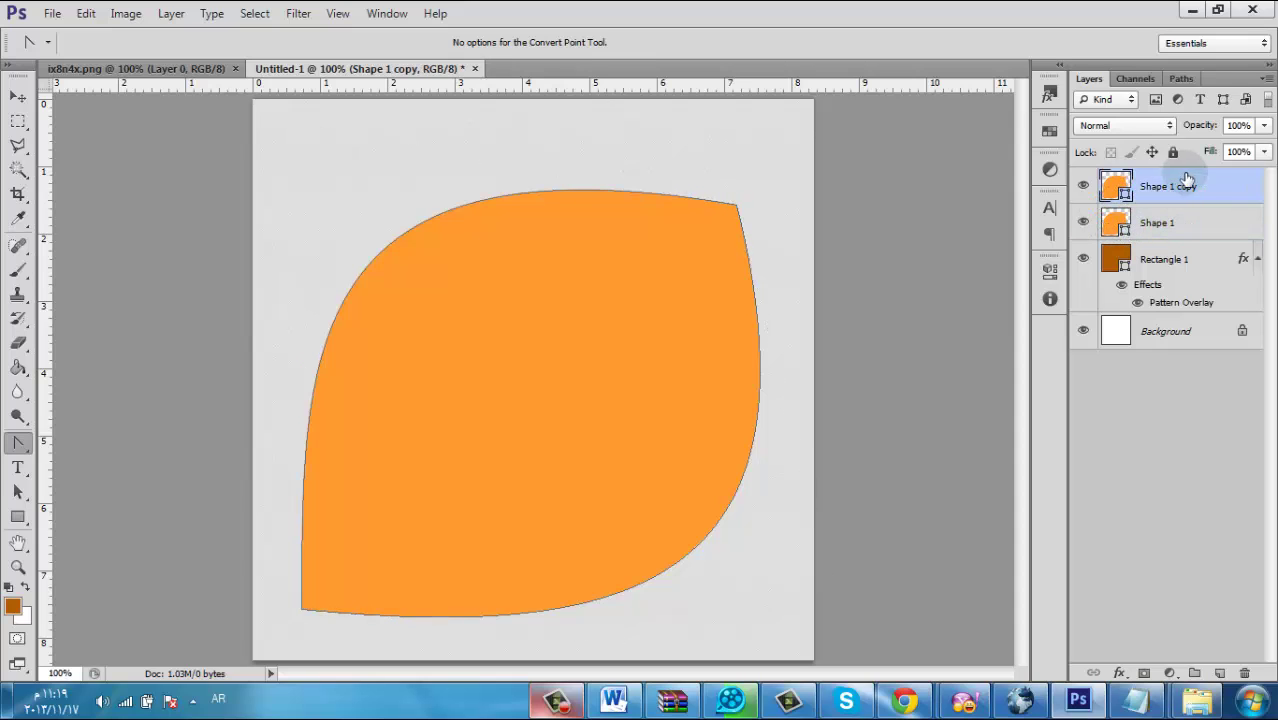
Enlarge the leaf copy, move it beneath Shape 1 and fill it white
key("ctrl+t")
left_click_drag(758, 185, 815, 101)
key("Return")
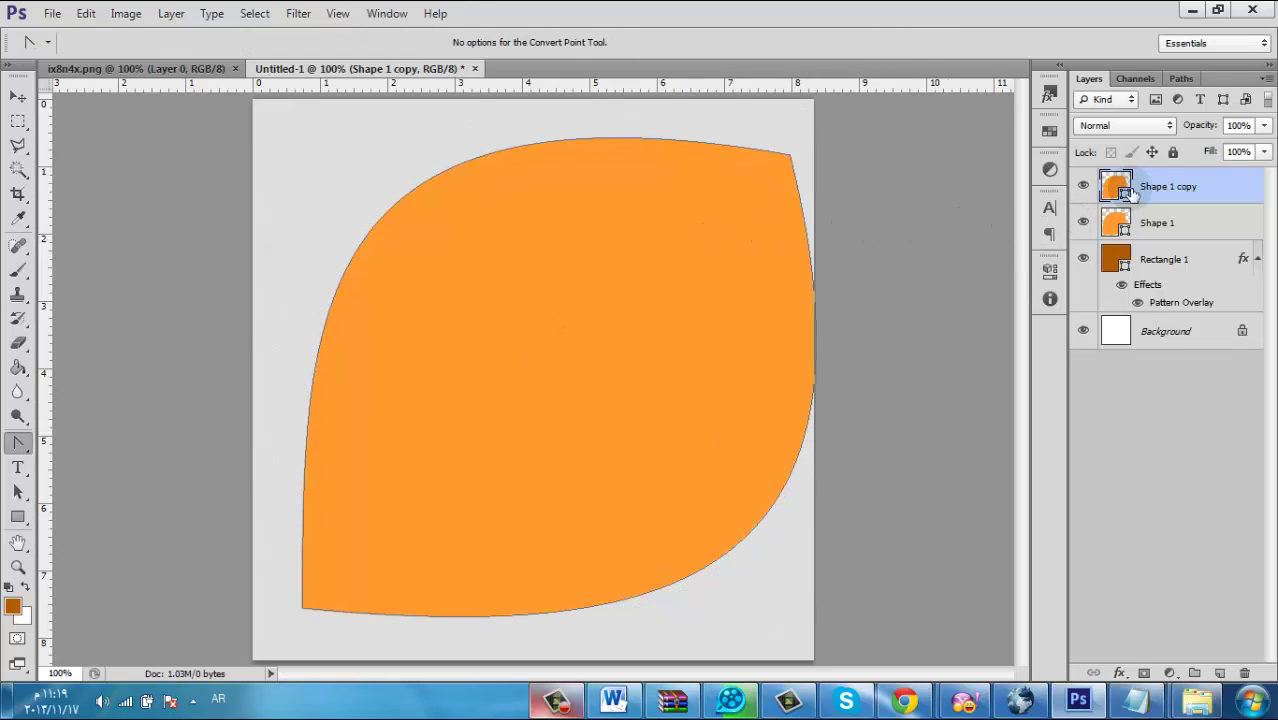
mouse_move(1155, 187)
left_mouse_down()
mouse_move(1157, 235)
mouse_move(1127, 228)
left_mouse_up()
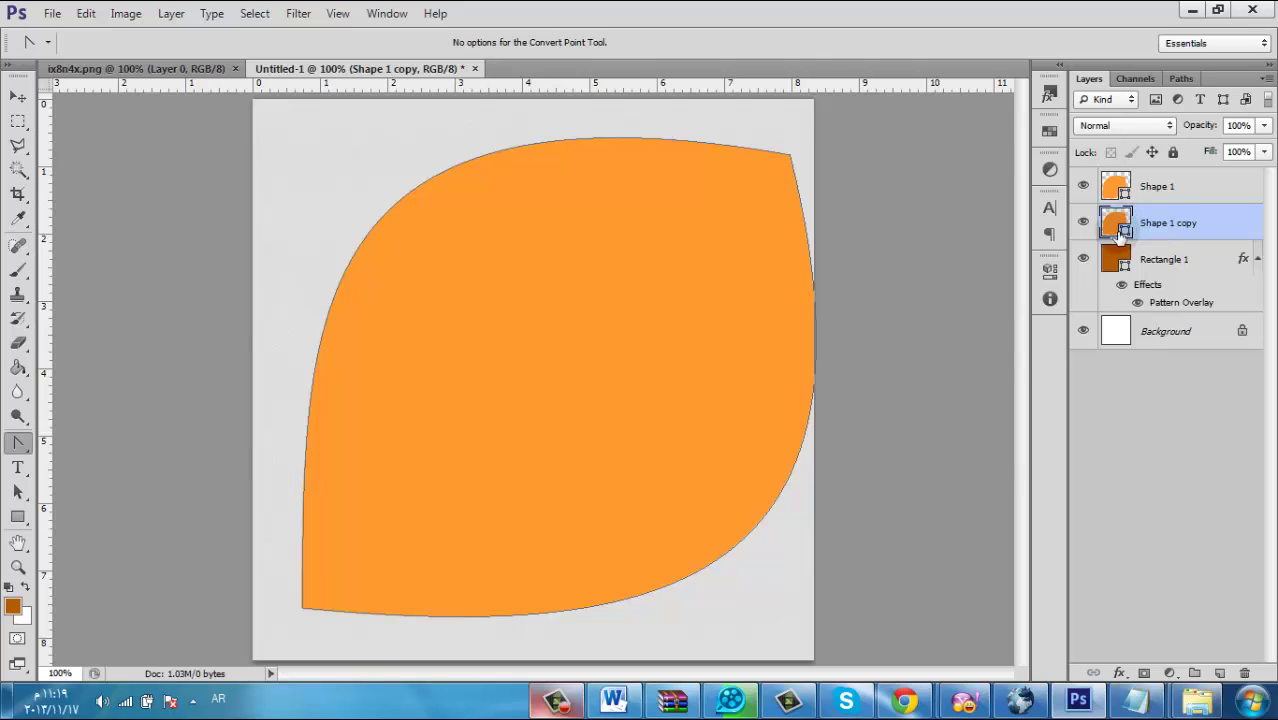
double_click(1118, 226)
left_click_drag(713, 263, 705, 228)
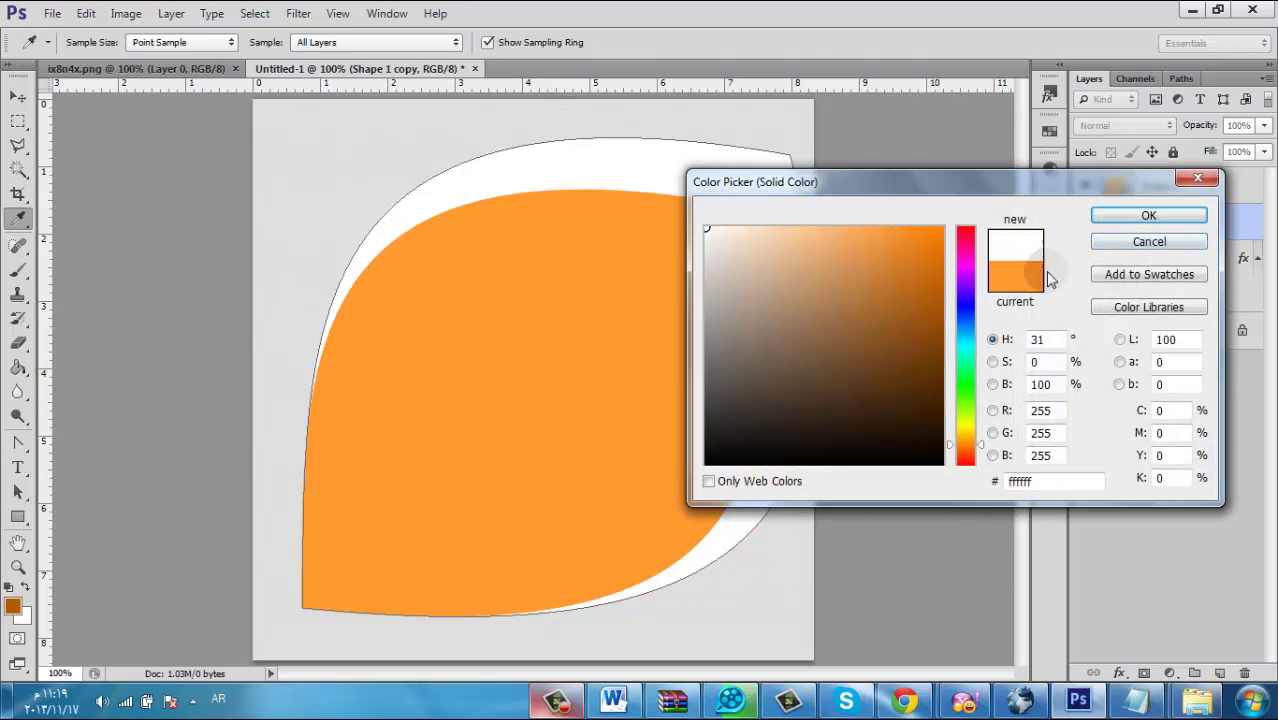
left_click(1149, 216)
Scale the white copy to about 96% and nudge it into an even rim behind the leaf
key("ctrl+t")
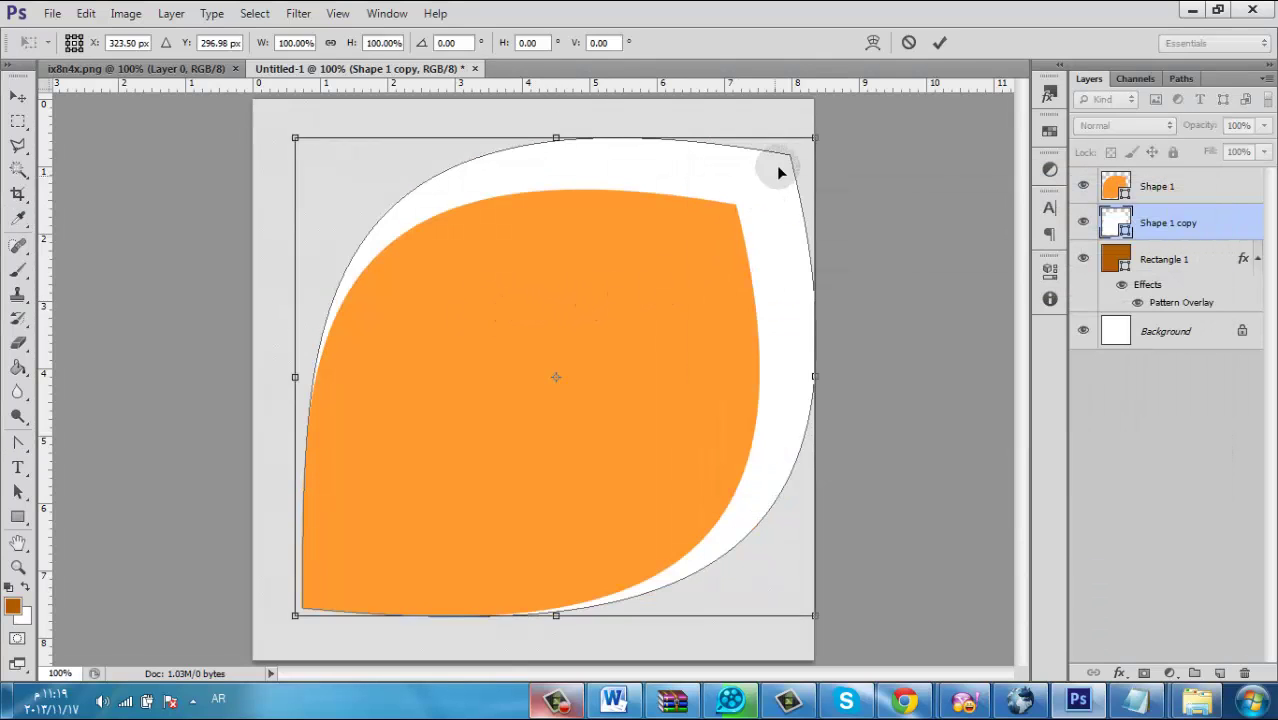
left_click_drag(815, 139, 789, 146)
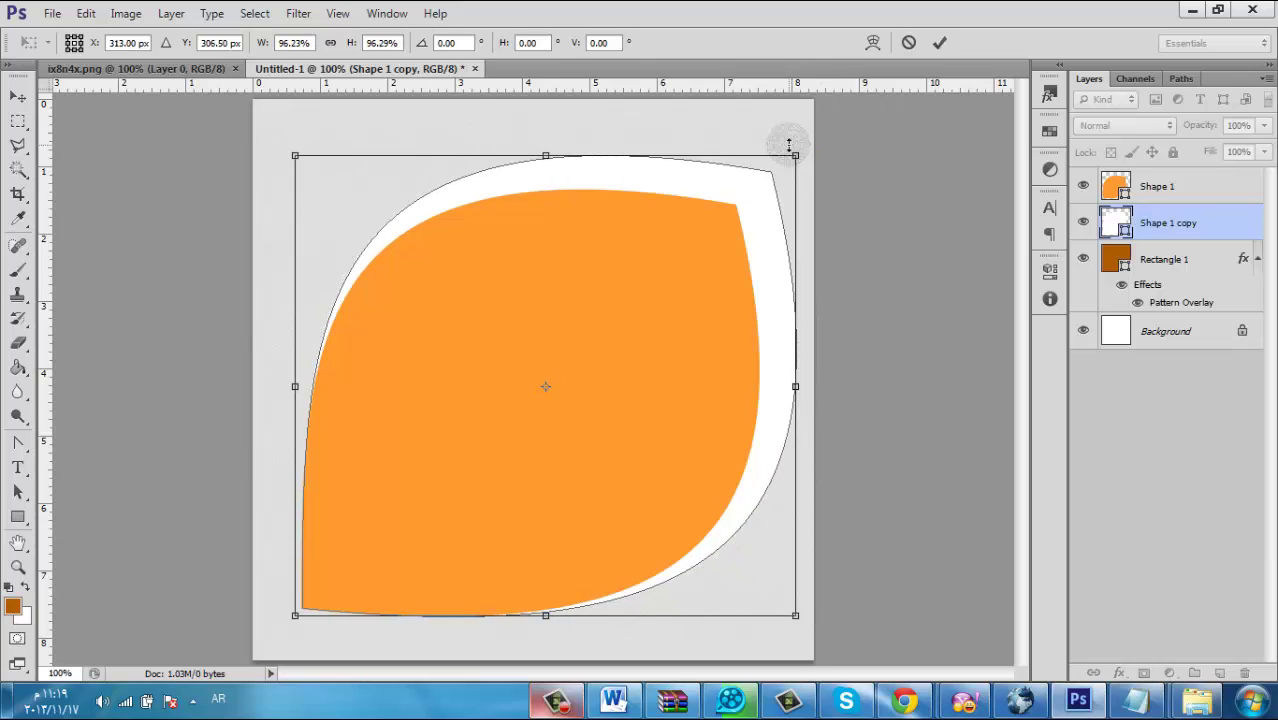
key("Return")
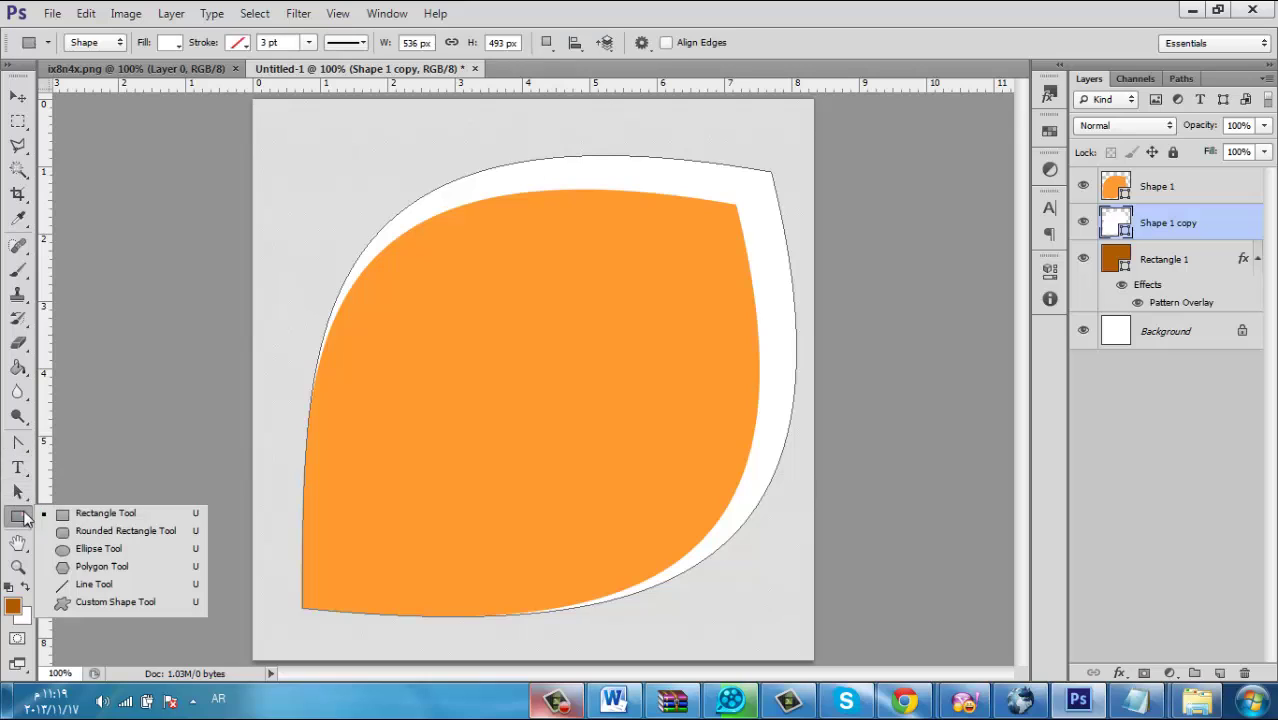
left_click(18, 516)
left_click(80, 552)
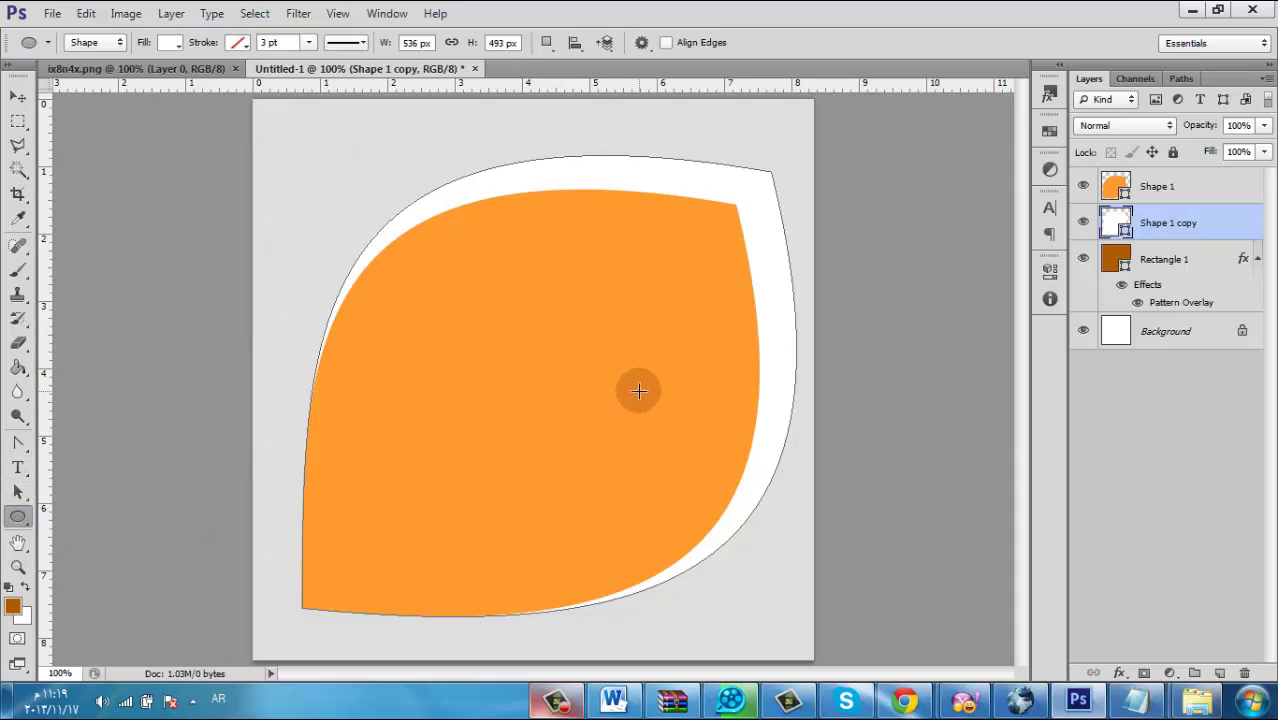
left_click(18, 96)
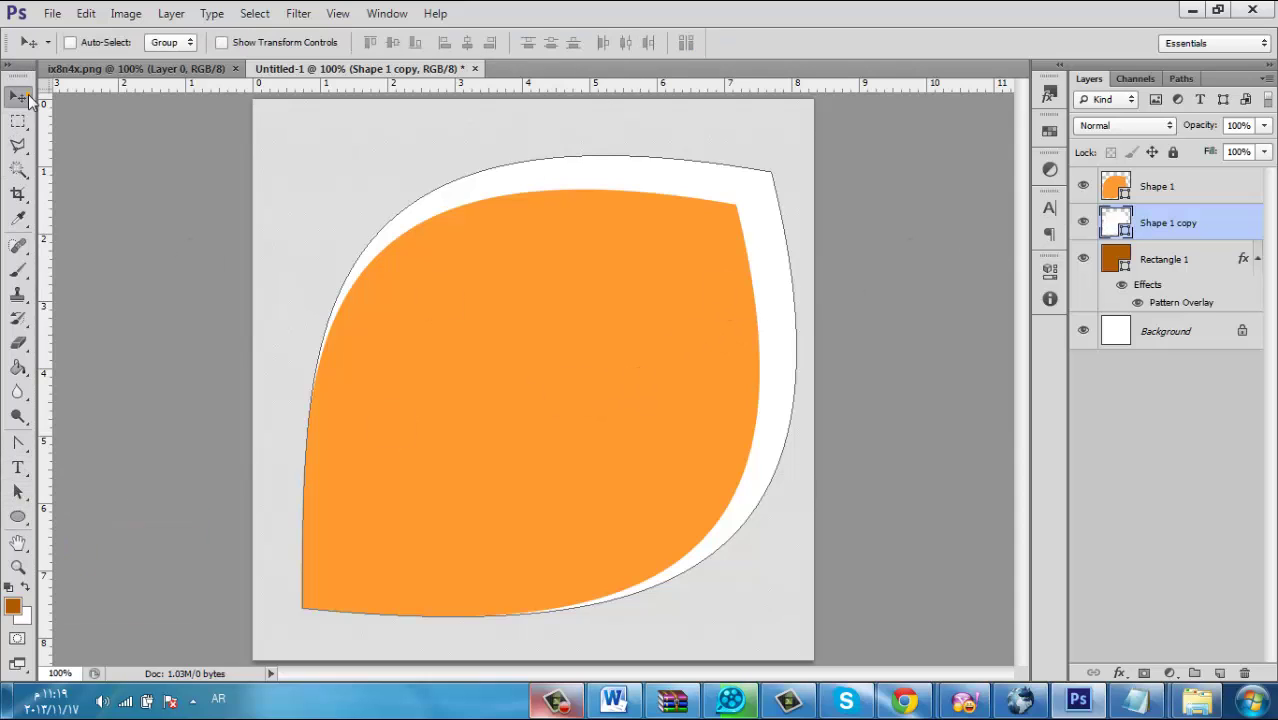
left_click_drag(545, 301, 527, 297)
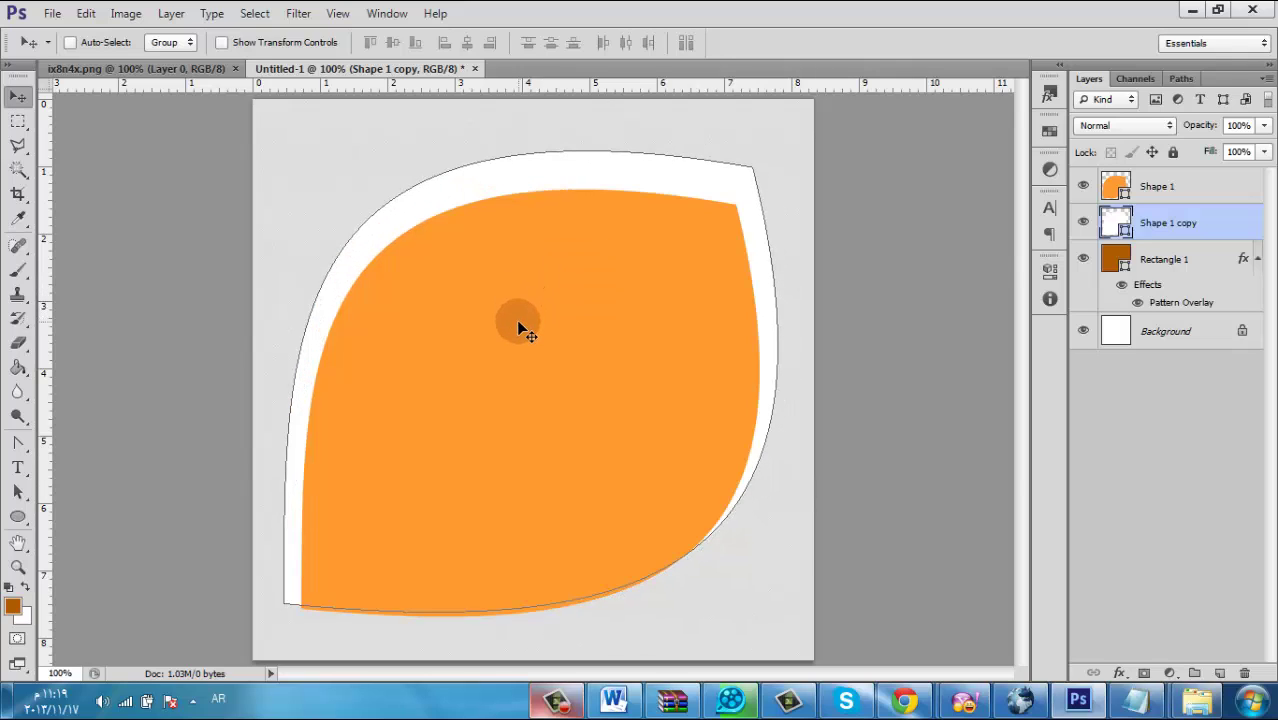
key("Down")
key("Down")
key("Down")
key("Down")
key("Right")
key("Right")
key("Right")
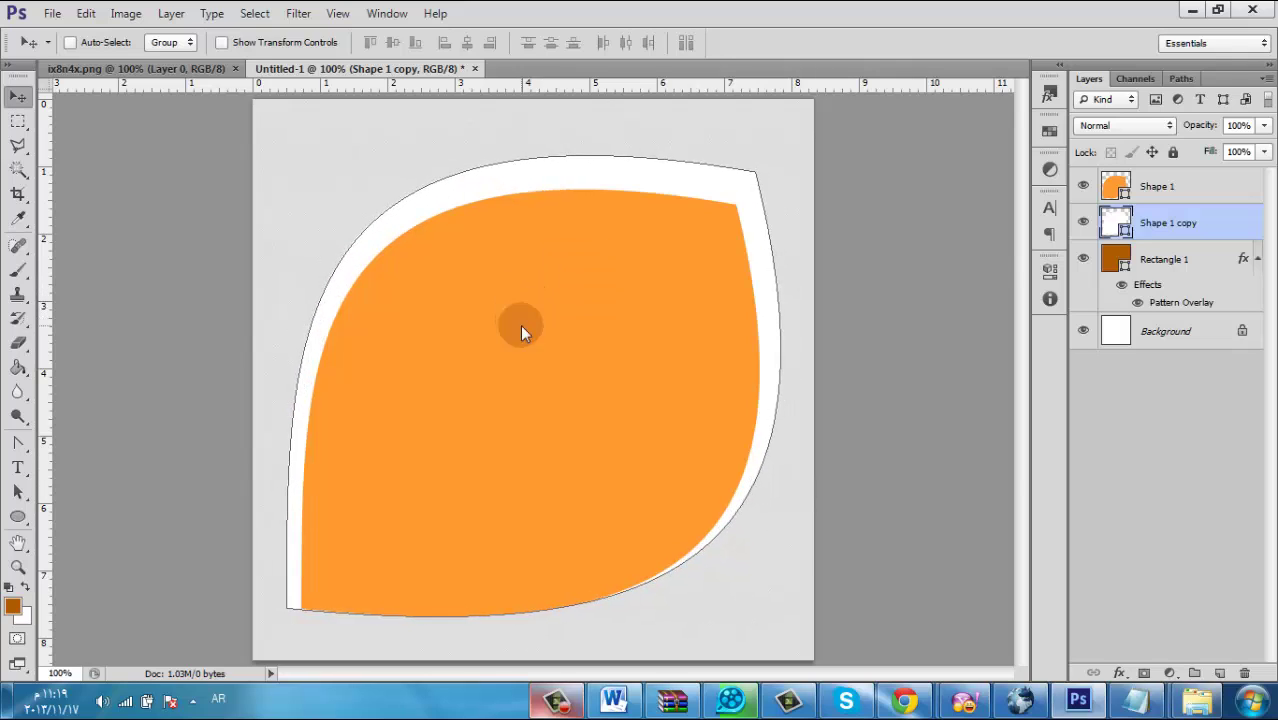
key("Right")
key("Right")
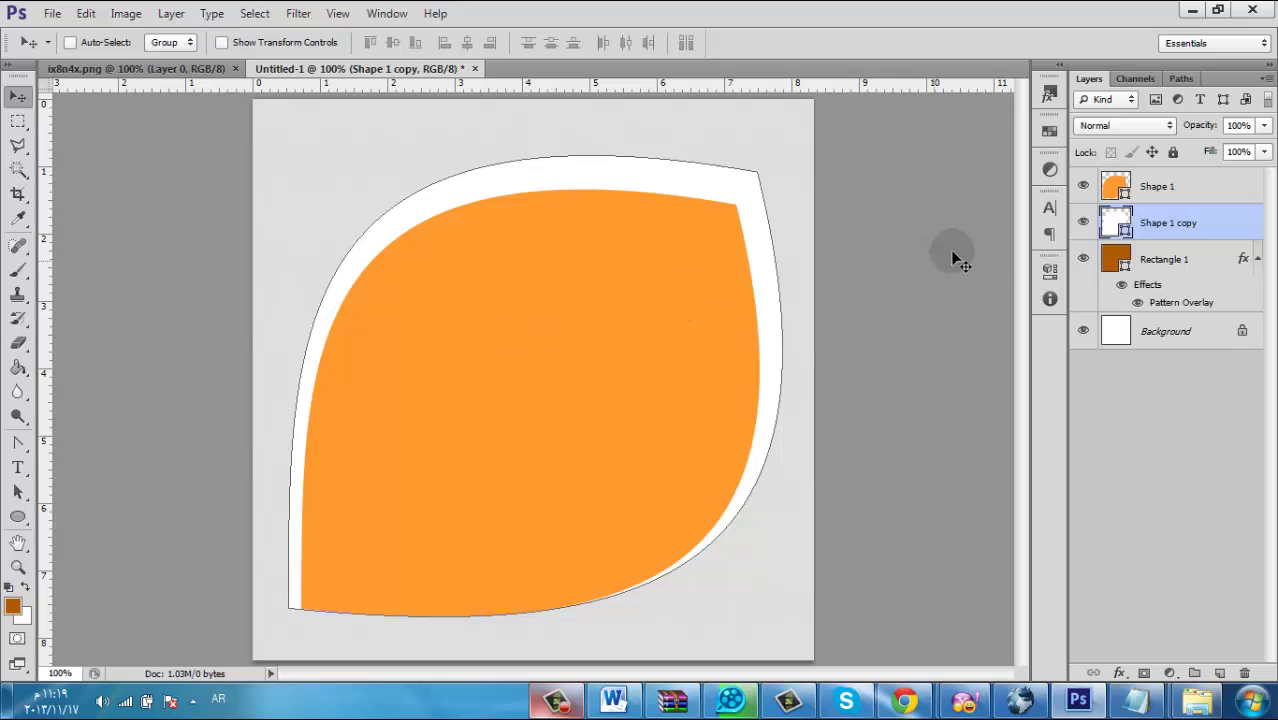
left_click(1152, 260)
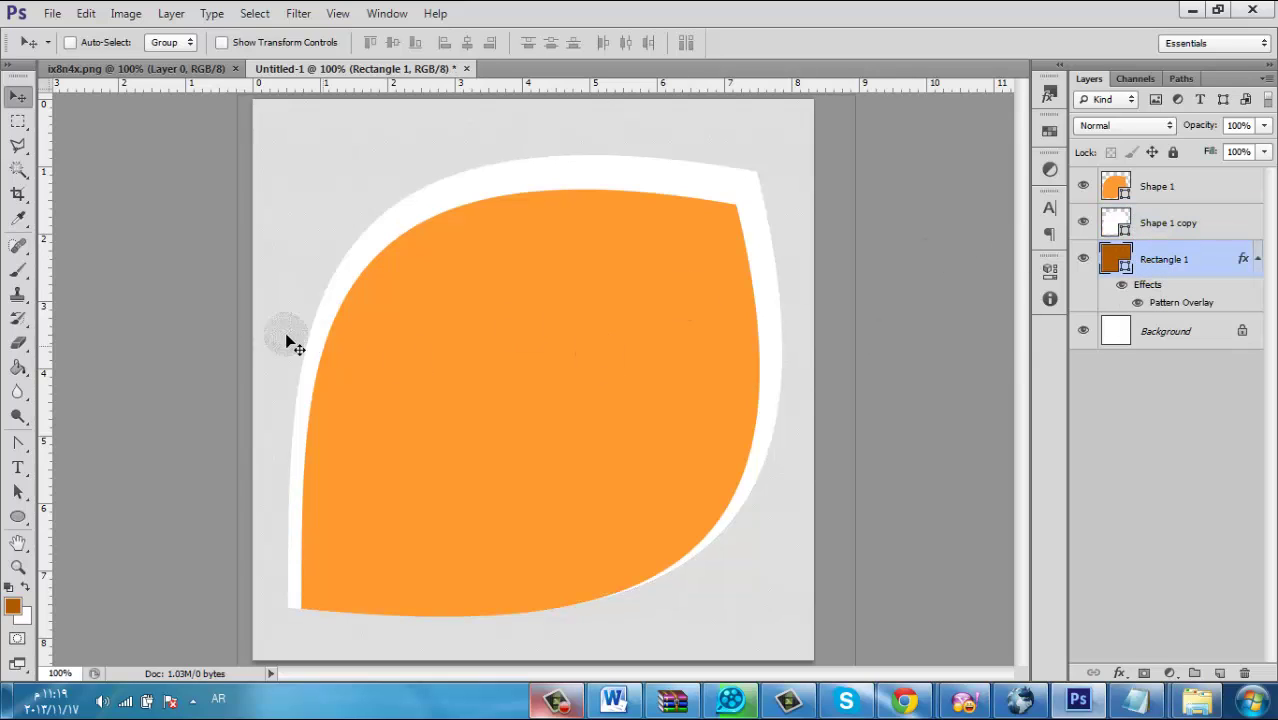
Draw a large Ellipse 1 circle behind the leaf, keeping its original brown fill
left_click(17, 516)
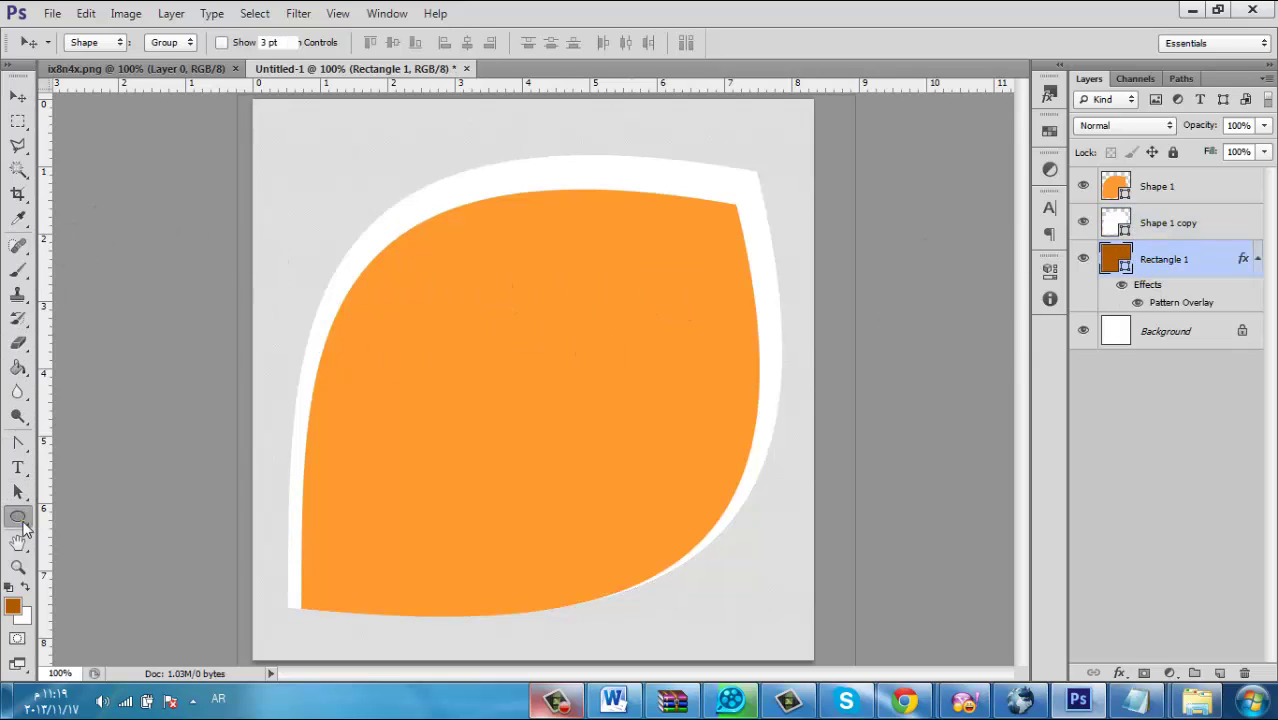
left_click_drag(283, 138, 818, 652)
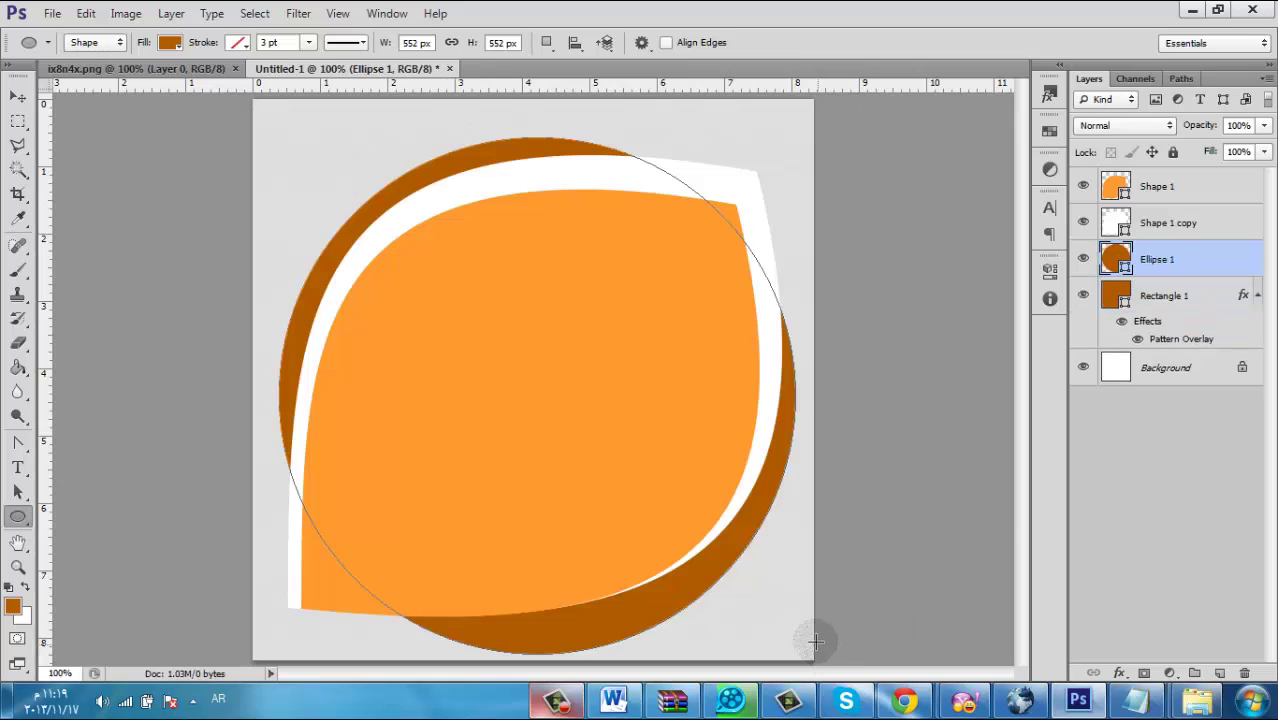
double_click(1126, 268)
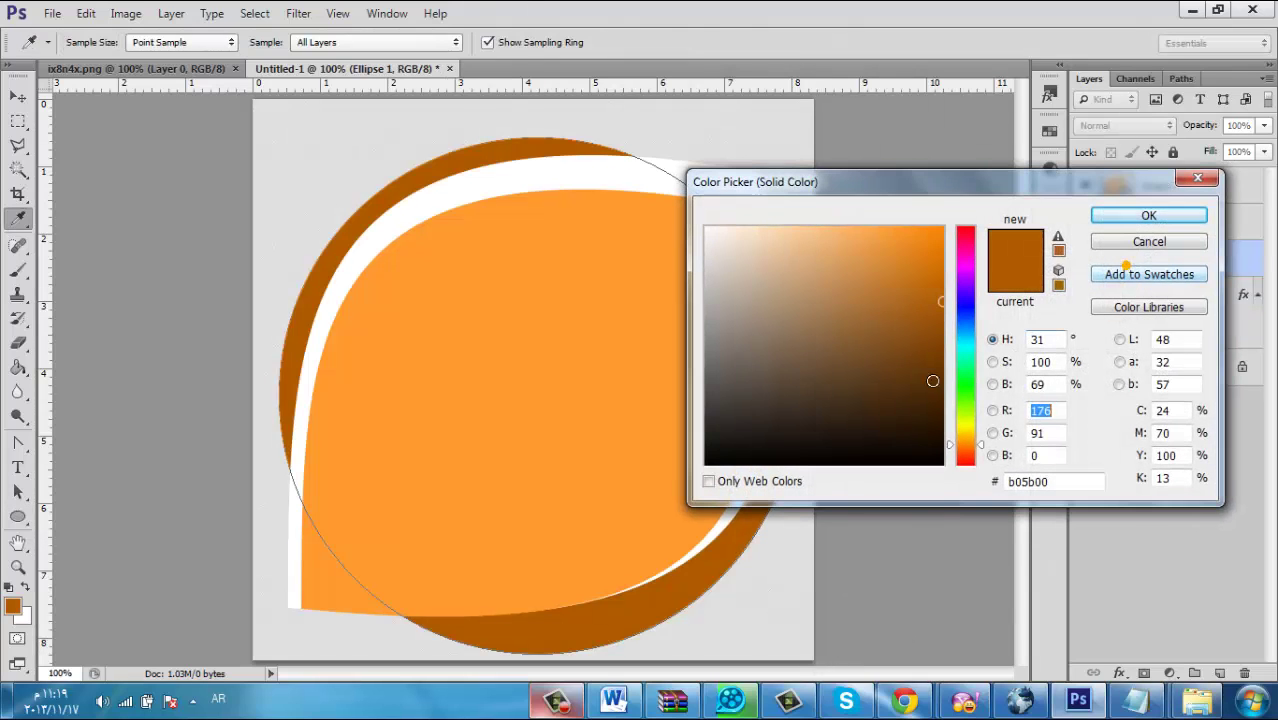
left_click(965, 346)
mouse_move(872, 310)
left_mouse_down()
mouse_move(860, 313)
mouse_move(787, 228)
mouse_move(766, 317)
left_mouse_up()
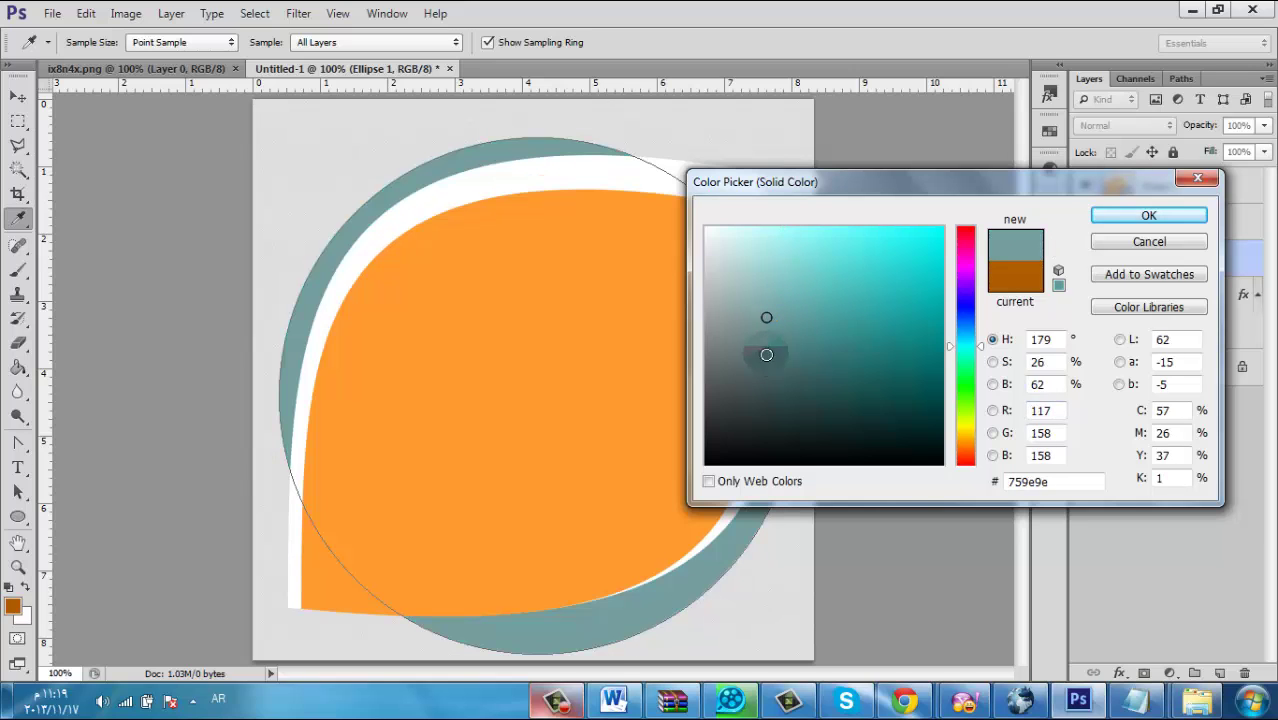
left_click(841, 344)
left_click(1128, 243)
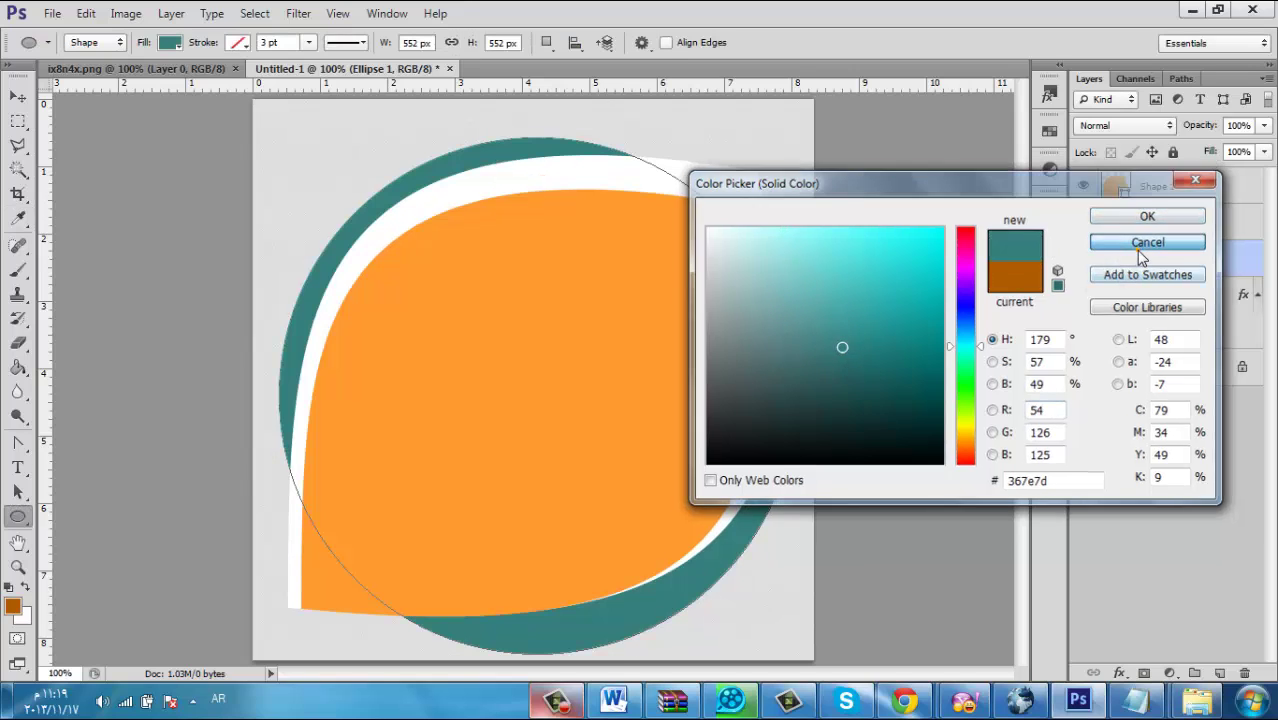
left_click(1049, 131)
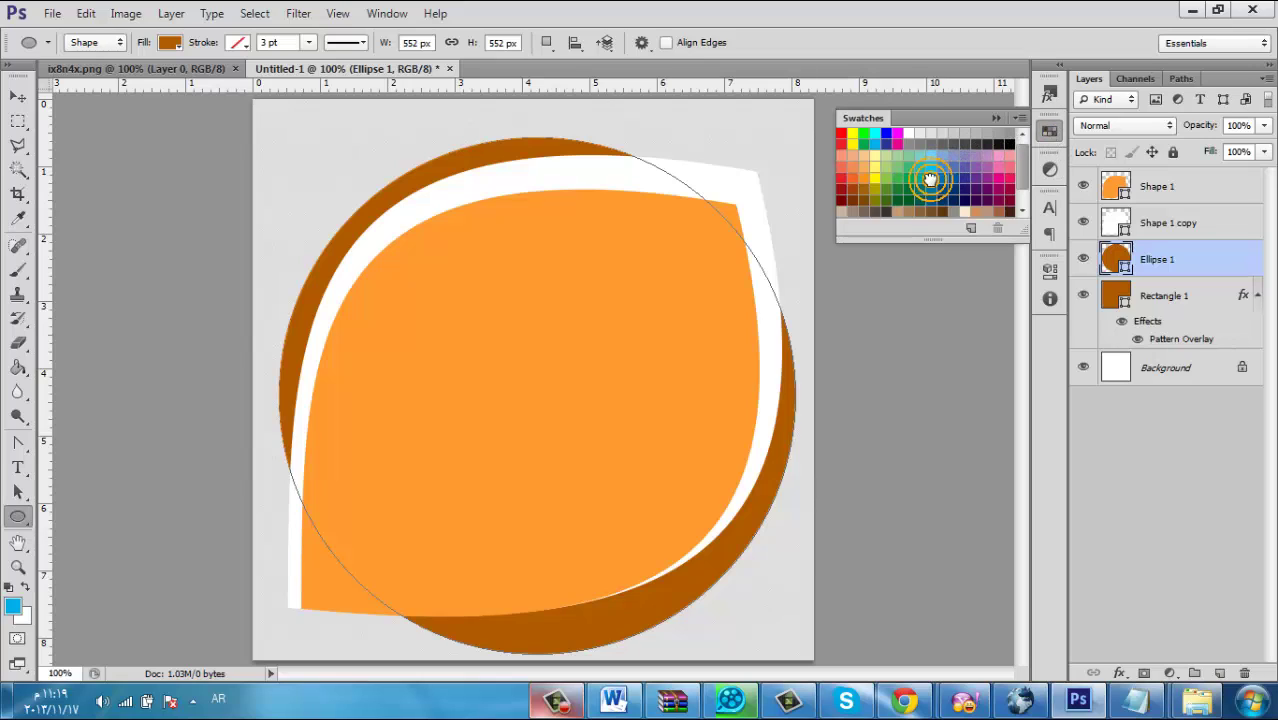
Recolour the Ellipse 1 circle to light blue (77cff0)
double_click(1133, 272)
key("Escape")
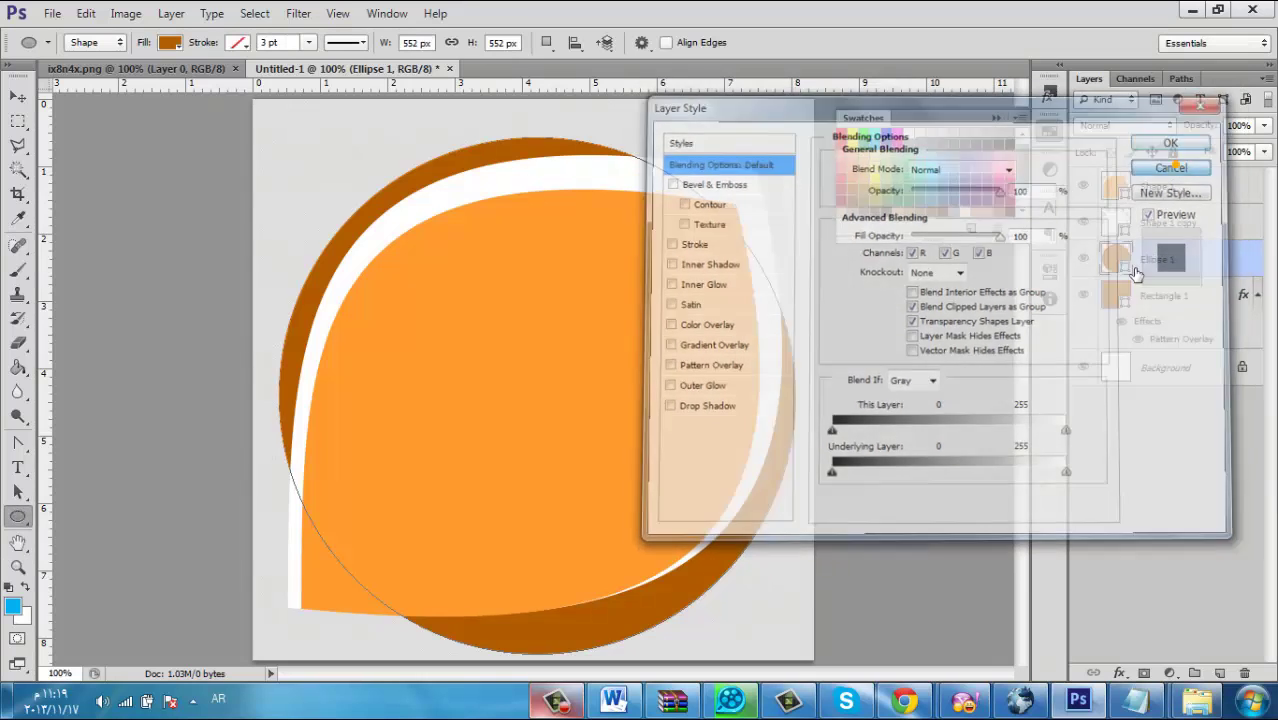
double_click(1120, 262)
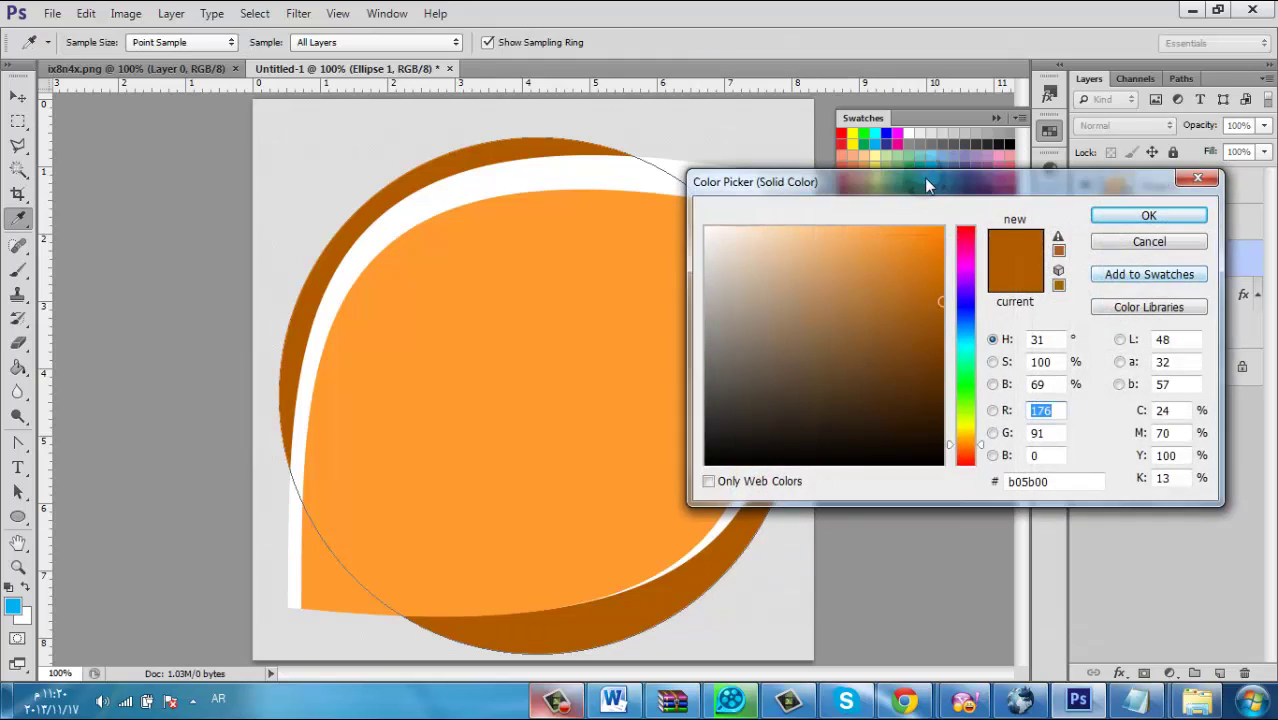
left_click_drag(917, 179, 950, 272)
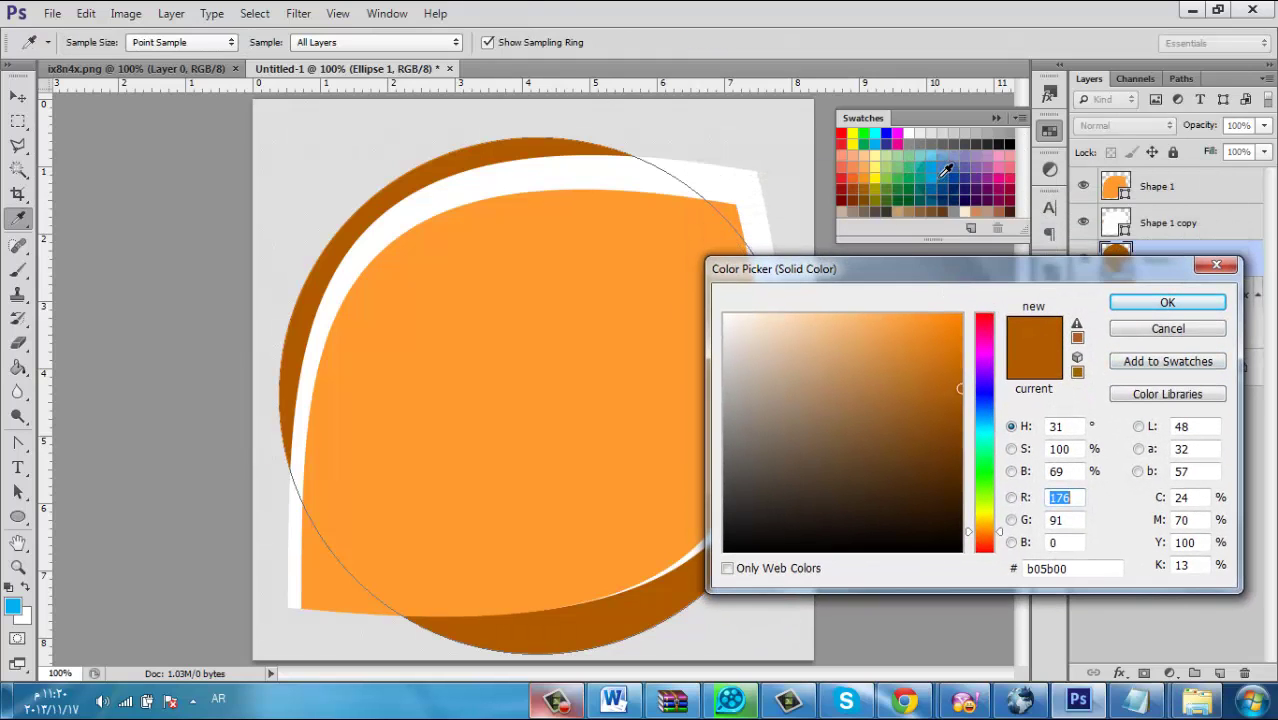
left_click(935, 169)
left_click(937, 173)
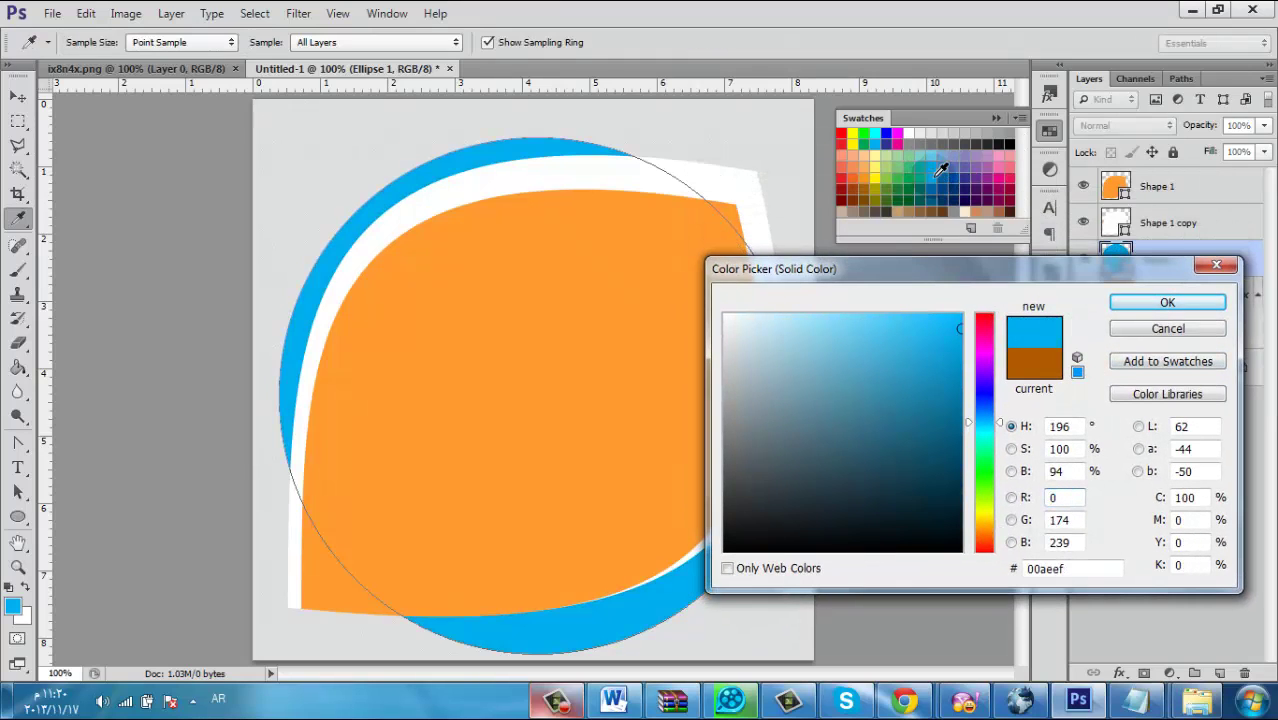
mouse_move(908, 338)
left_mouse_down()
mouse_move(914, 318)
mouse_move(844, 328)
left_mouse_up()
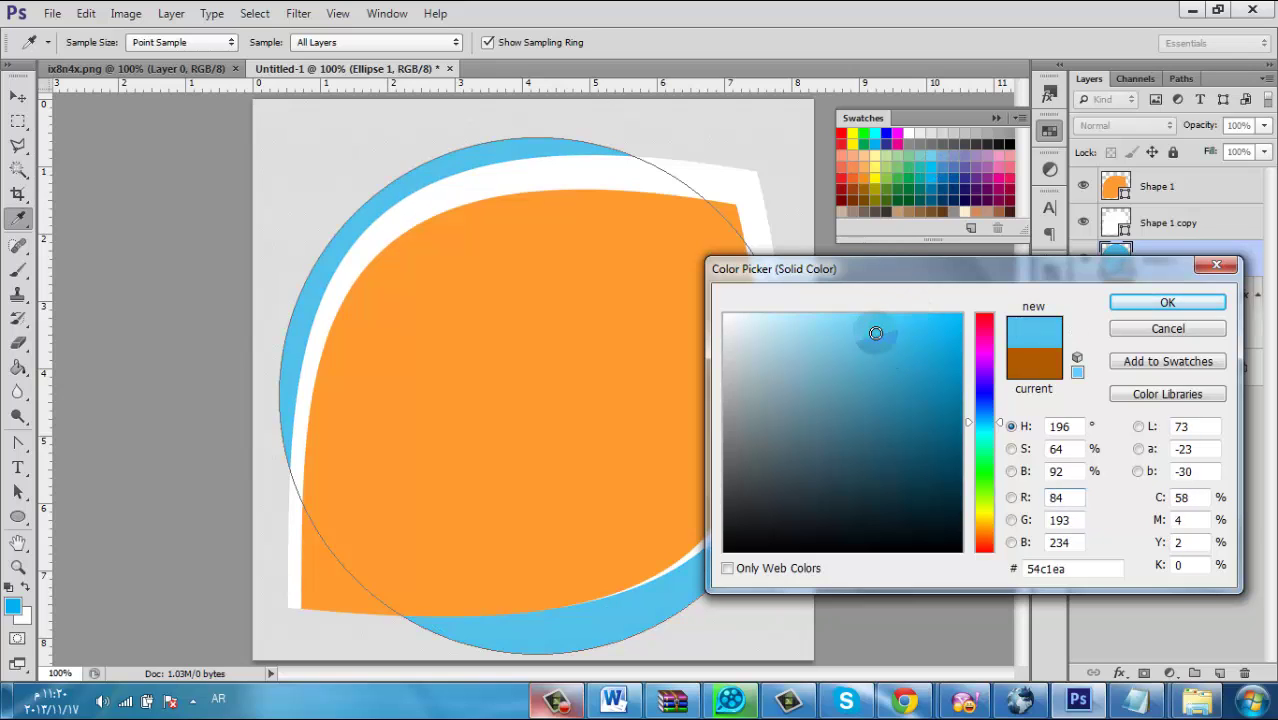
left_click(1165, 303)
Nudge the blue circle two pixels up and two pixels left
left_click(1160, 367)
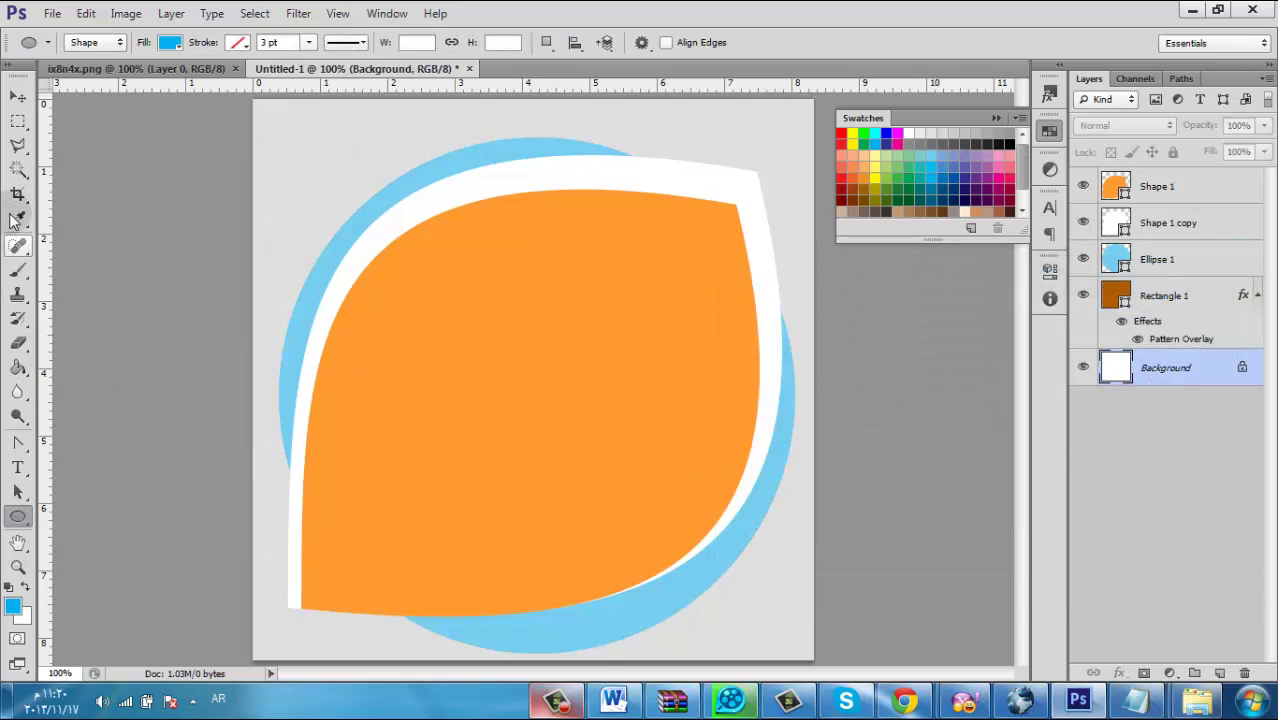
left_click(20, 97)
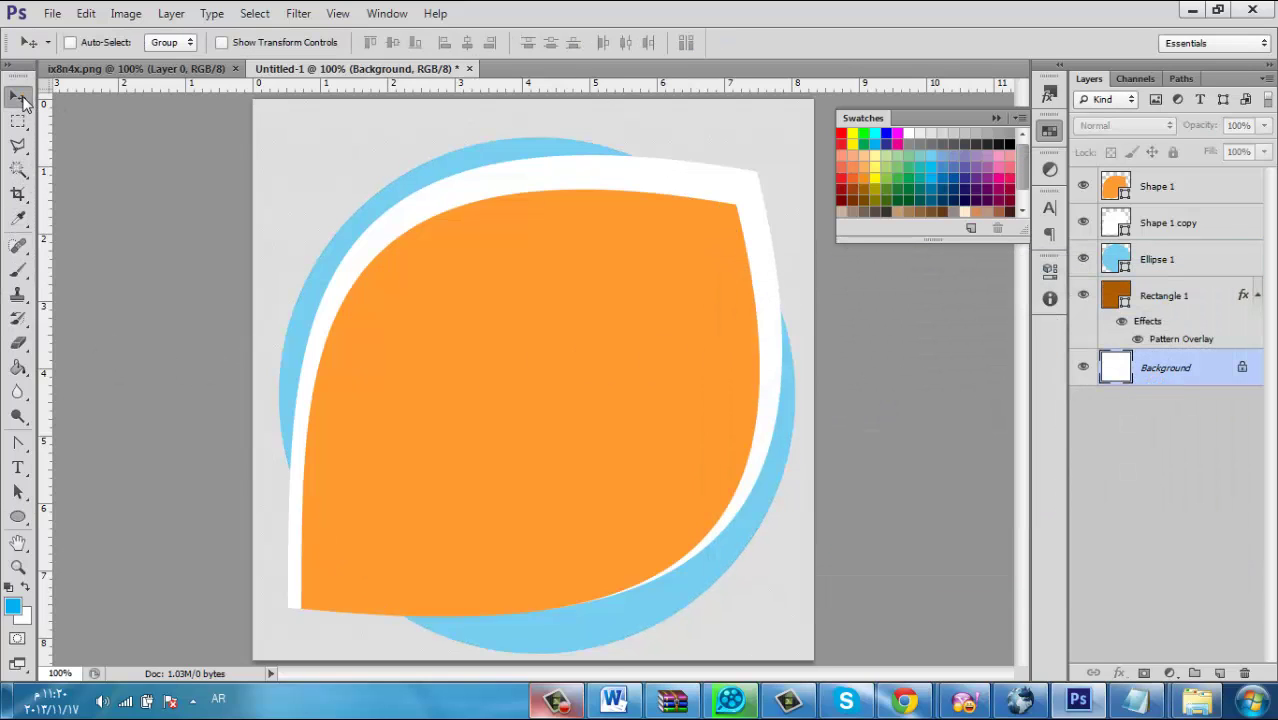
left_click(1170, 262)
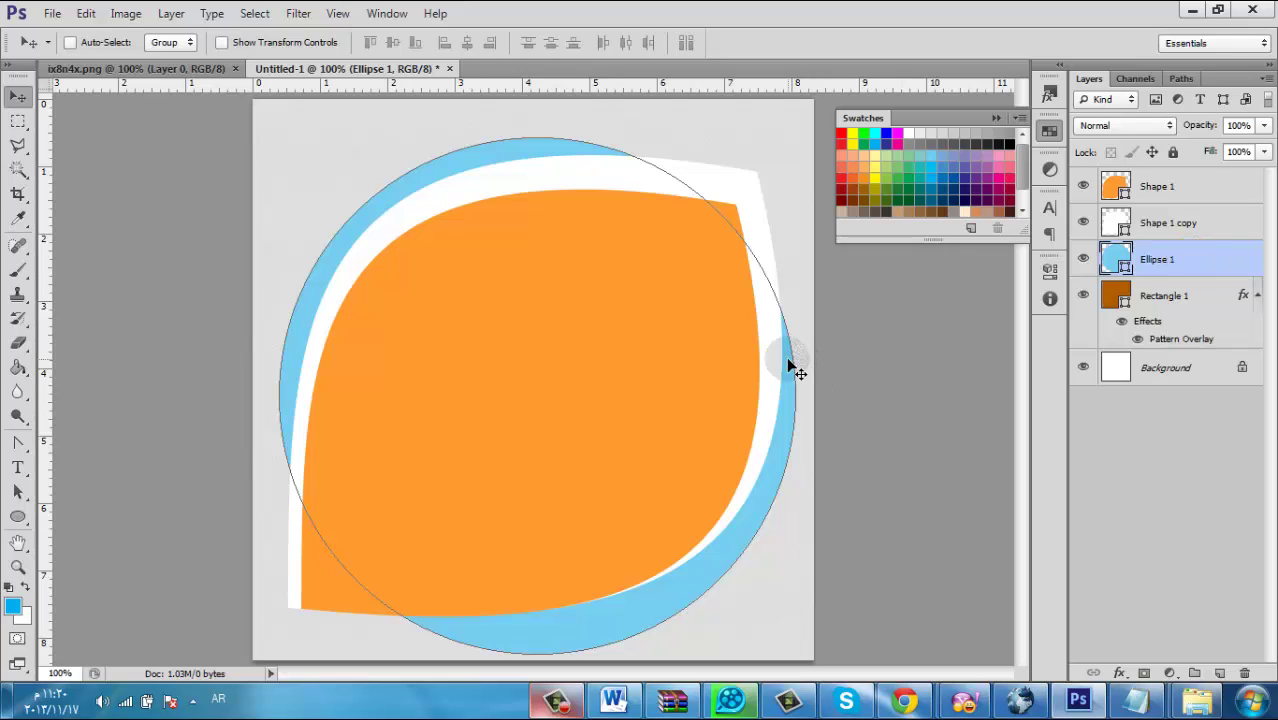
key("Up")
key("Up")
key("Left")
key("Up")
key("Up")
key("Up")
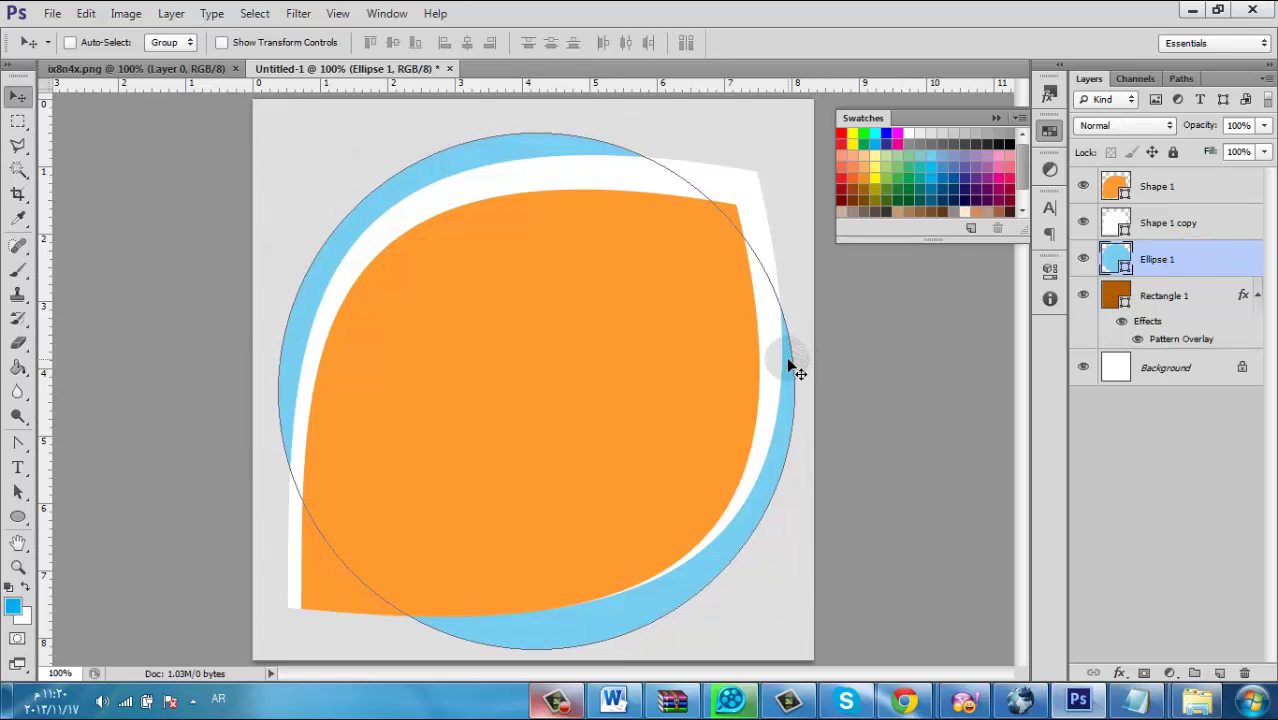
key("Left")
key("Left")
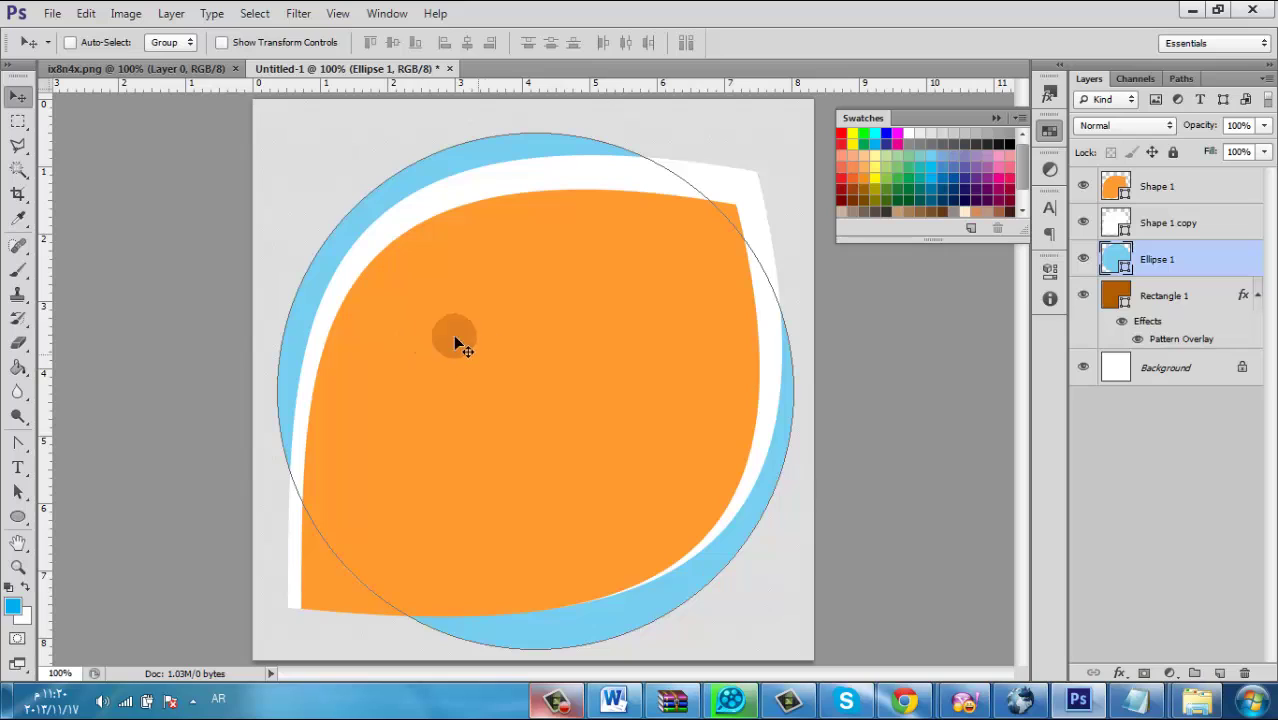
Select the gold crown with a rectangular marquee in the ix8n4x.png image
left_click(131, 64)
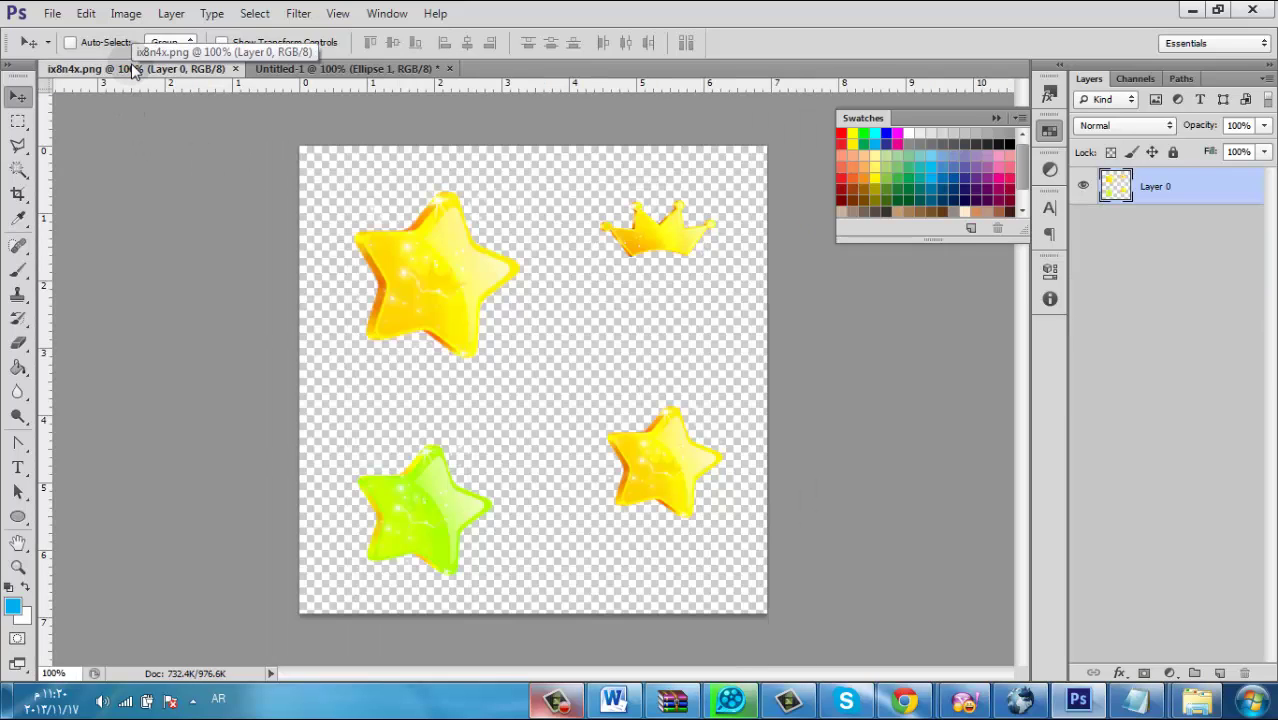
left_click(18, 121)
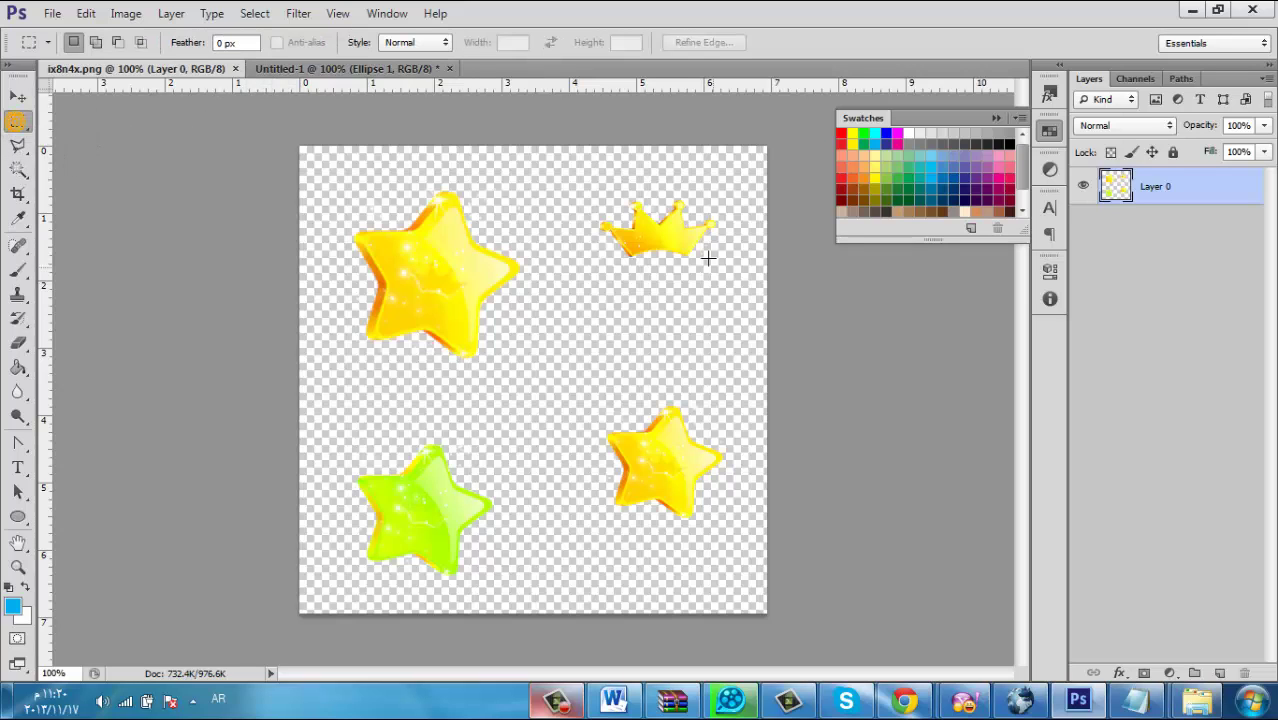
left_click_drag(582, 167, 770, 314)
left_click(641, 343)
left_click_drag(572, 345, 756, 157)
left_click_drag(748, 228, 717, 226)
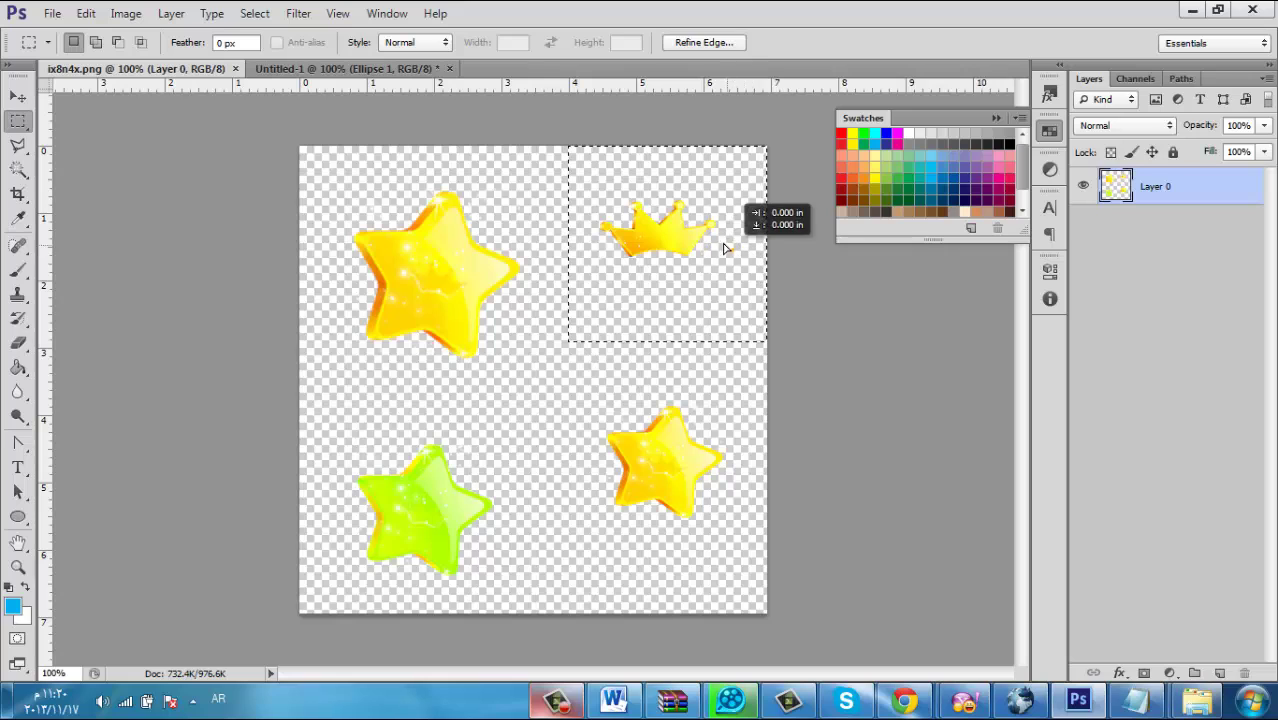
Drag the crown into Untitled-1 as Layer 1 at the top of the stack, resting on the leaf's top edge
left_click(18, 96)
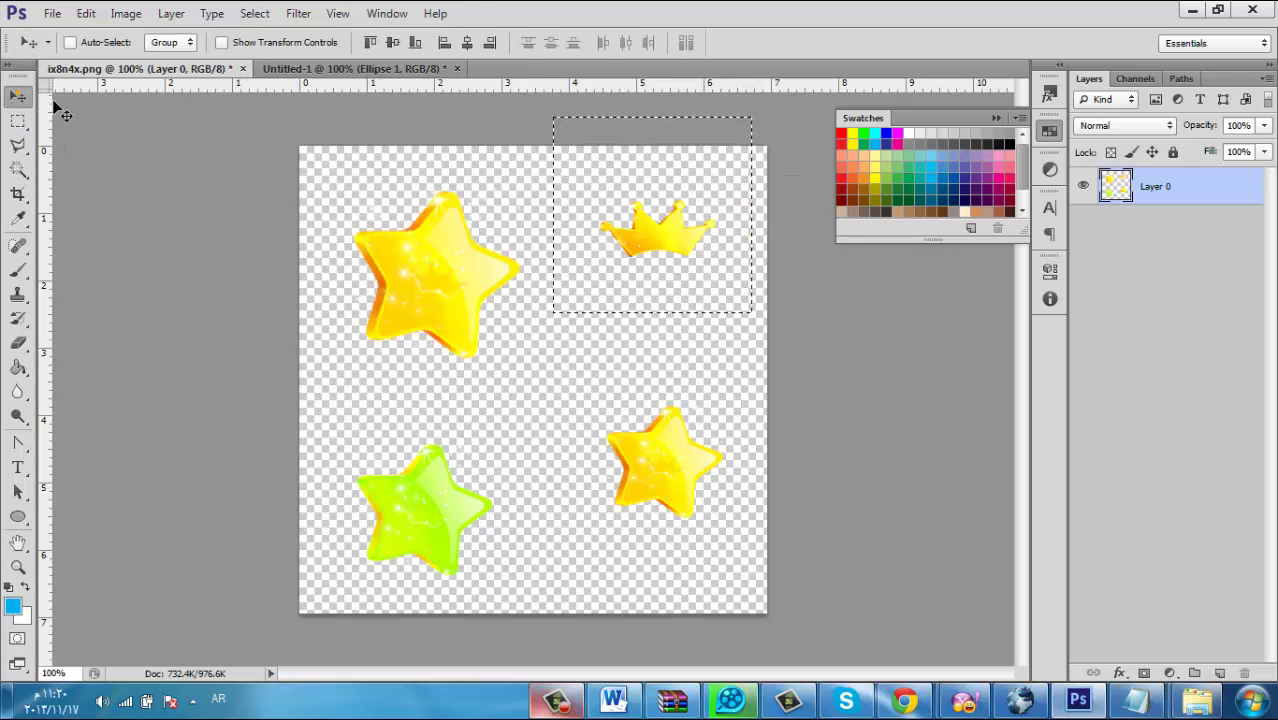
mouse_move(659, 225)
left_mouse_down()
mouse_move(378, 68)
mouse_move(542, 243)
left_mouse_up()
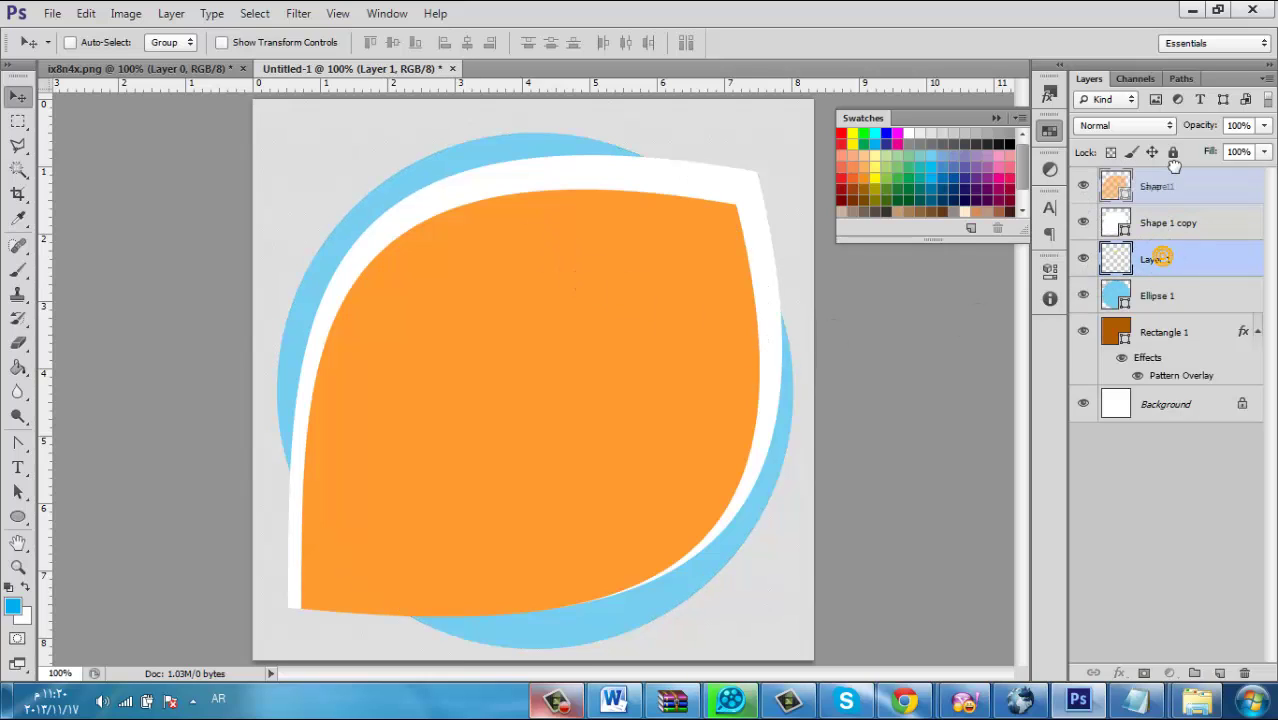
left_click_drag(1150, 259, 1160, 188)
left_click_drag(548, 270, 594, 177)
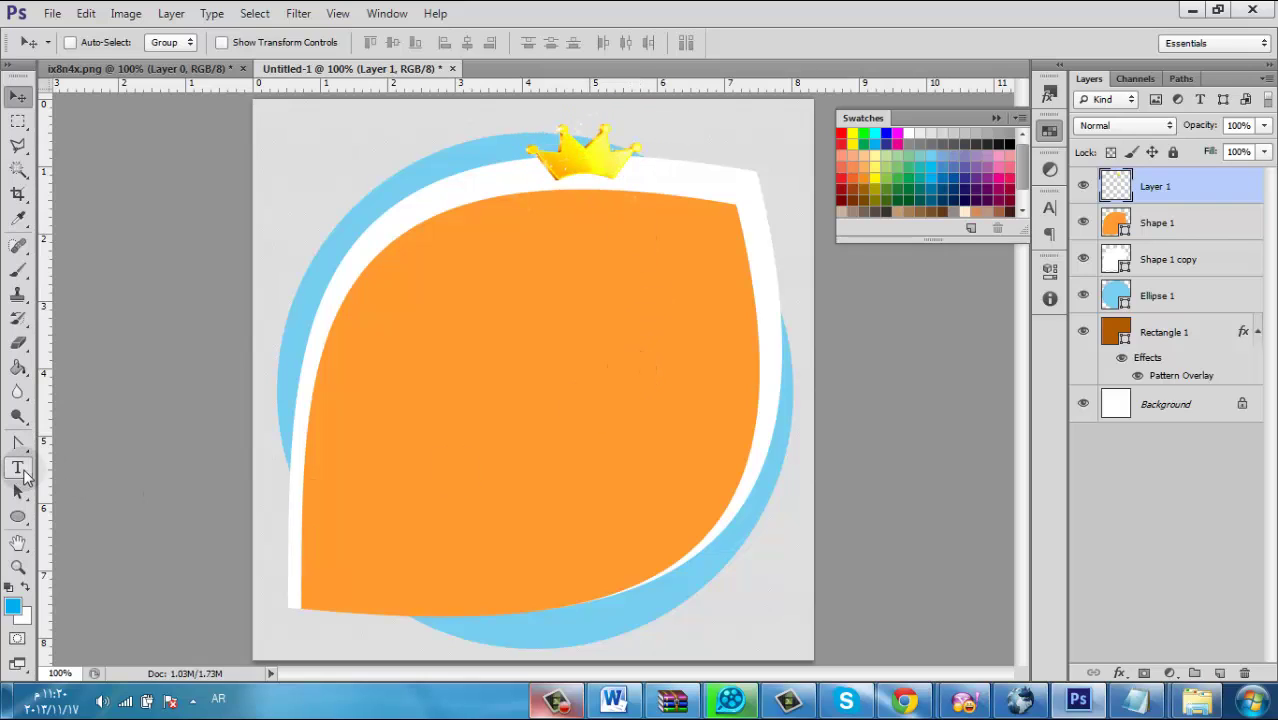
Add a text layer reading SHO3A3 in the middle of the leaf
left_click(17, 467)
left_click(553, 376)
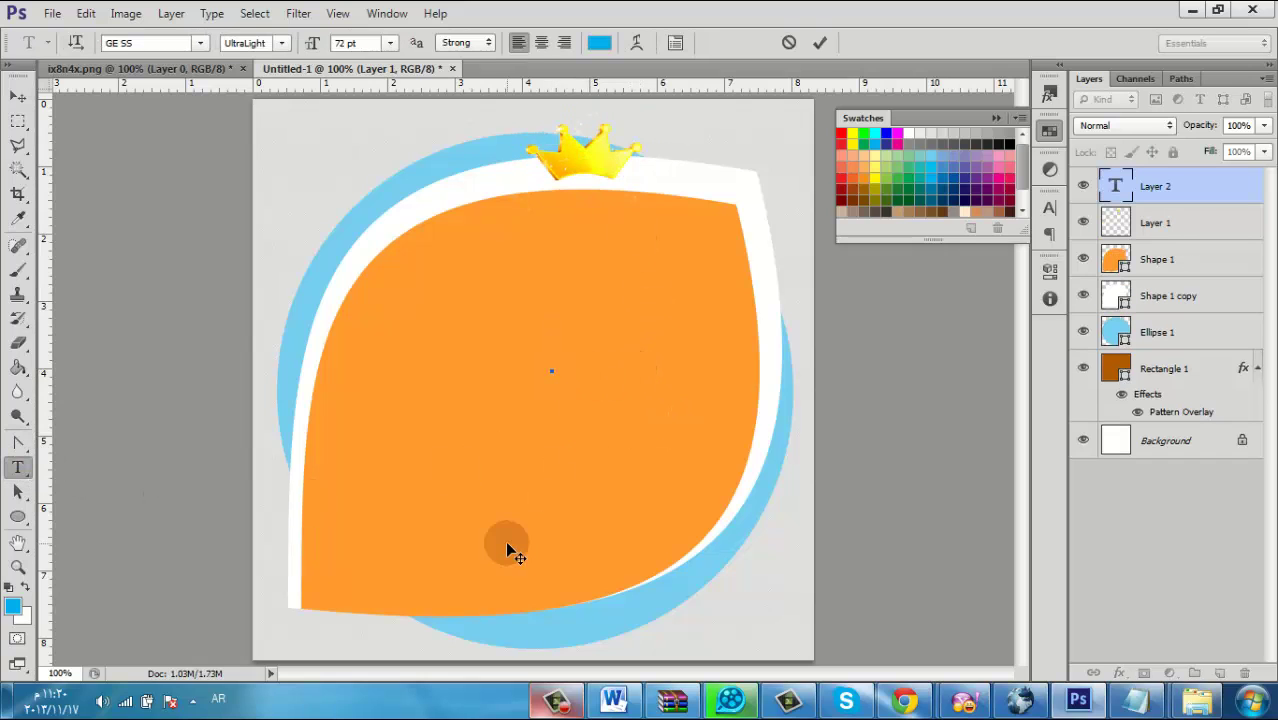
type("ي")
key("BackSpace")
key("alt+shift")
type("SH ")
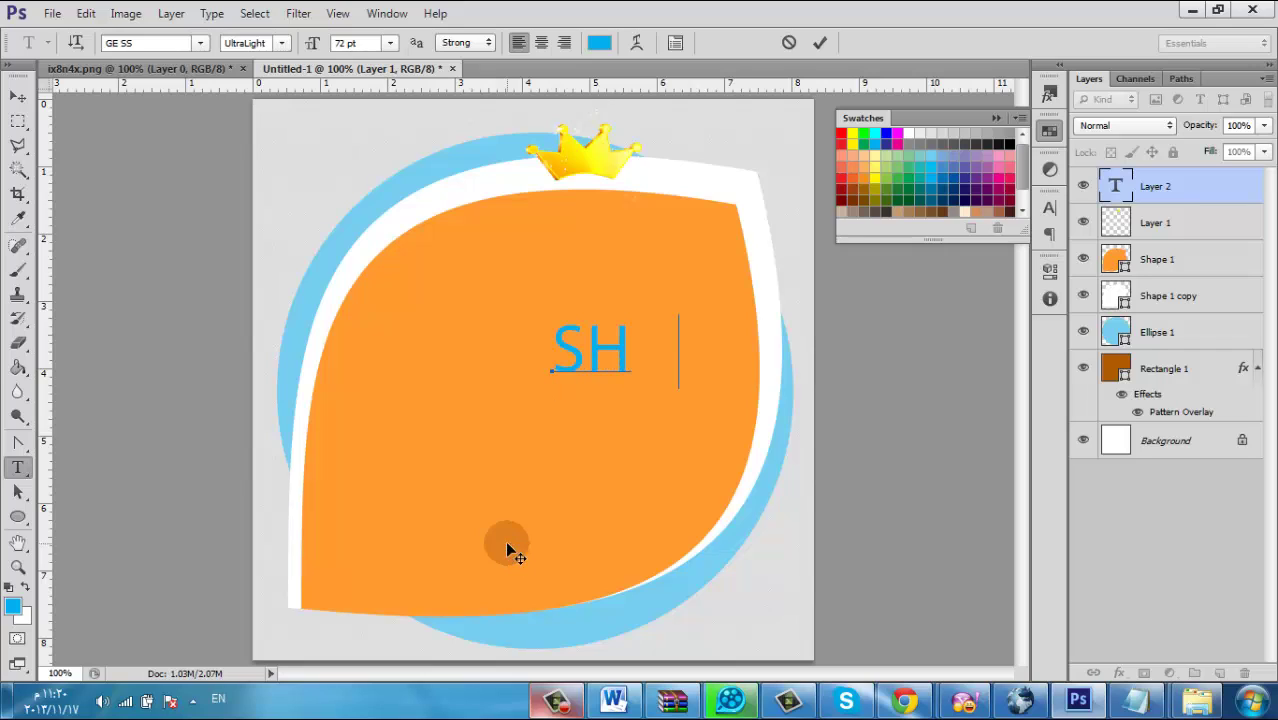
type("A3")
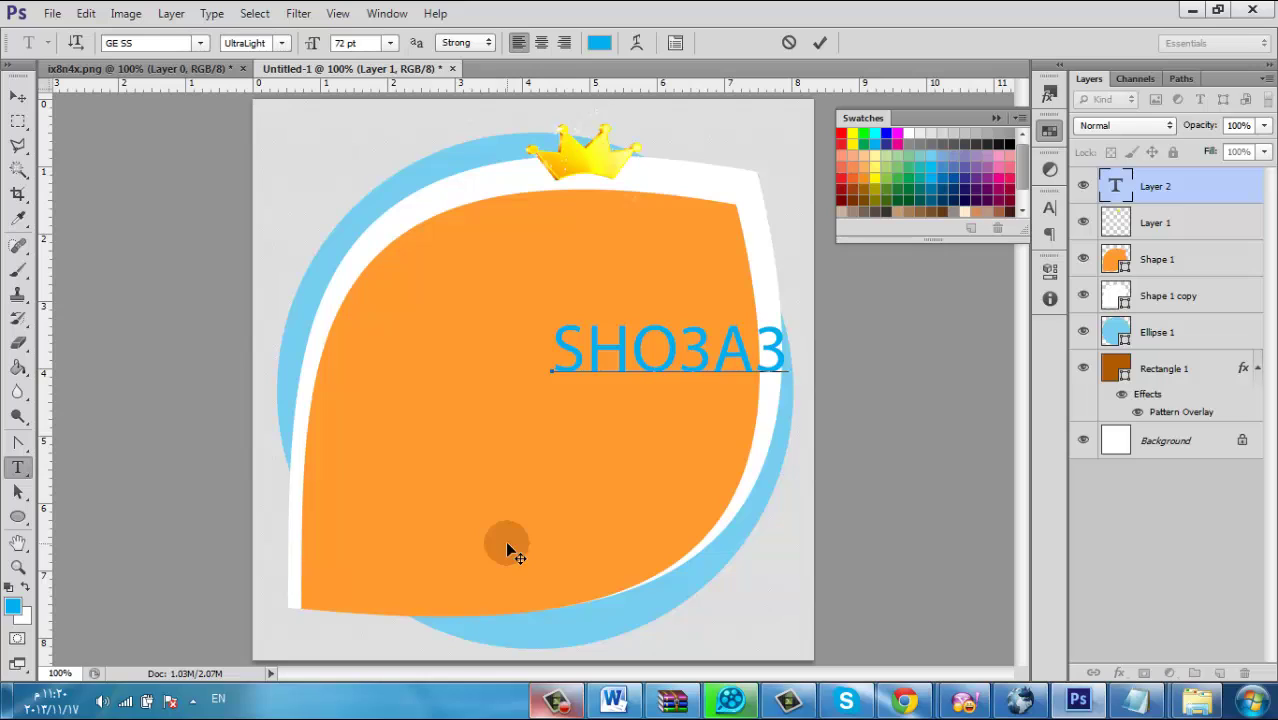
left_click(1155, 186)
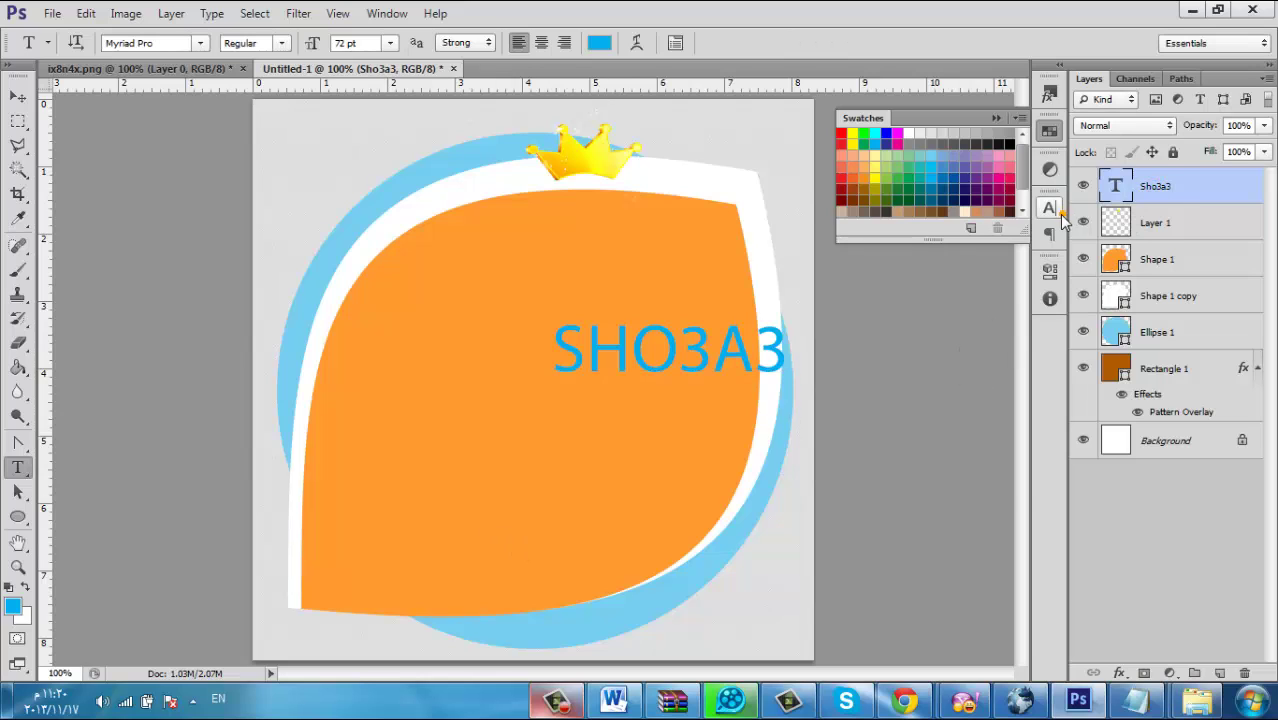
Turn off All Caps and set the title's font style to Bold
left_click(1049, 209)
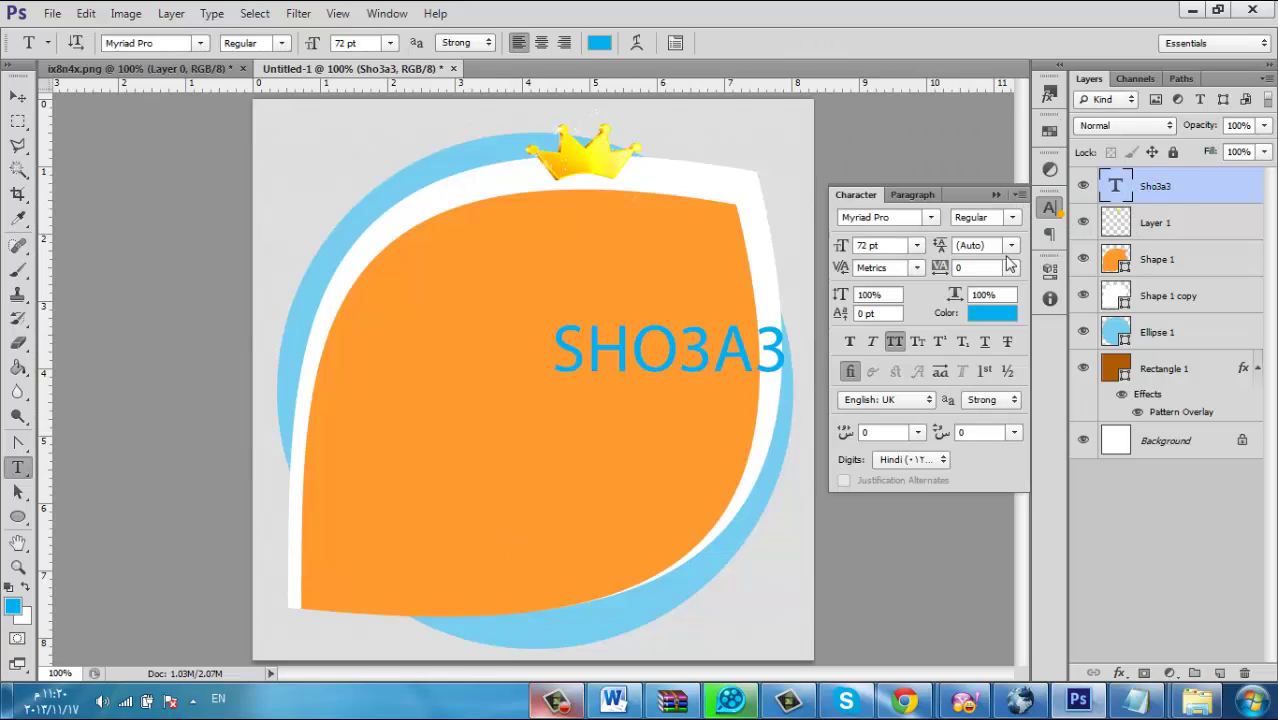
left_click(895, 342)
left_click(996, 194)
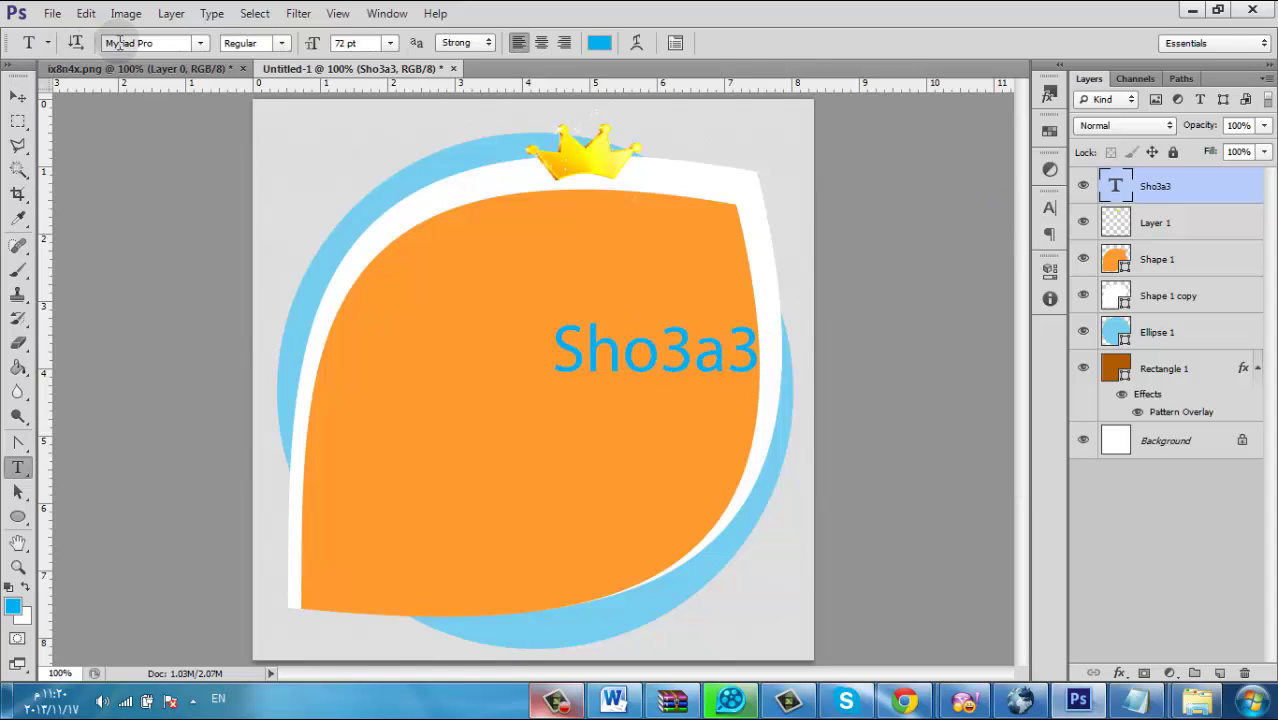
left_click(200, 43)
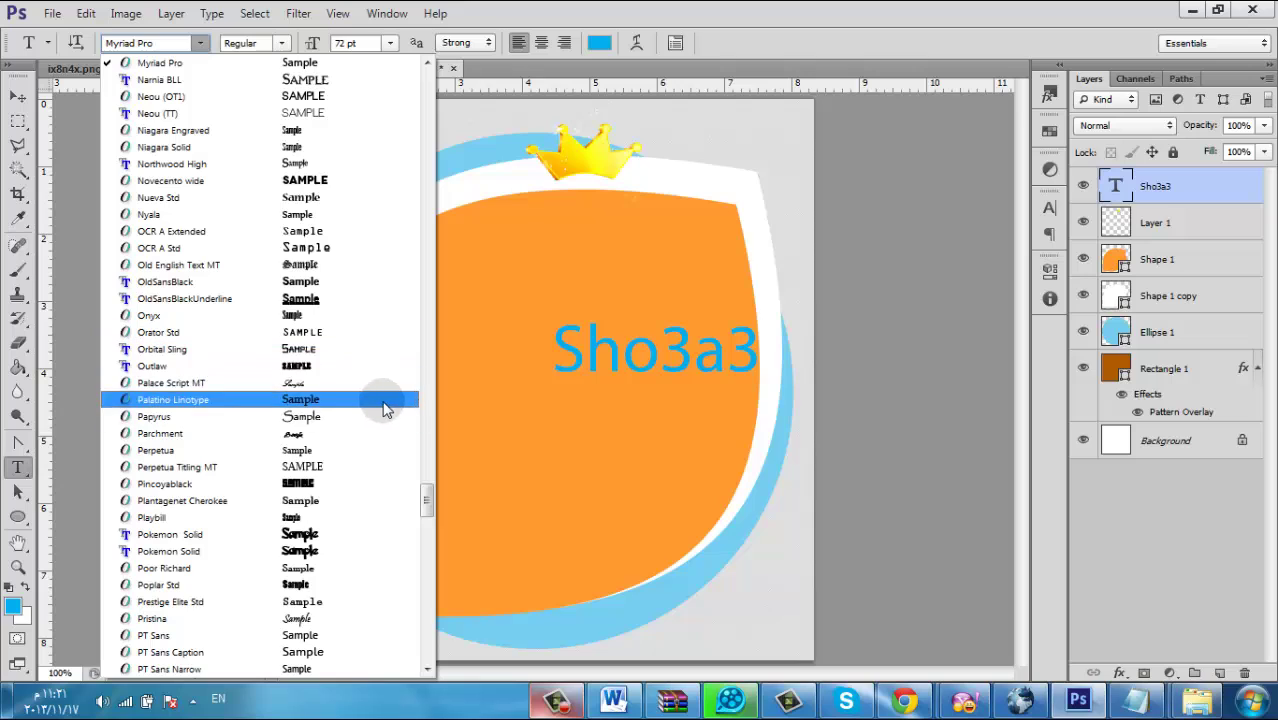
scroll(434, 492, "up", 4)
left_click_drag(434, 492, 427, 350)
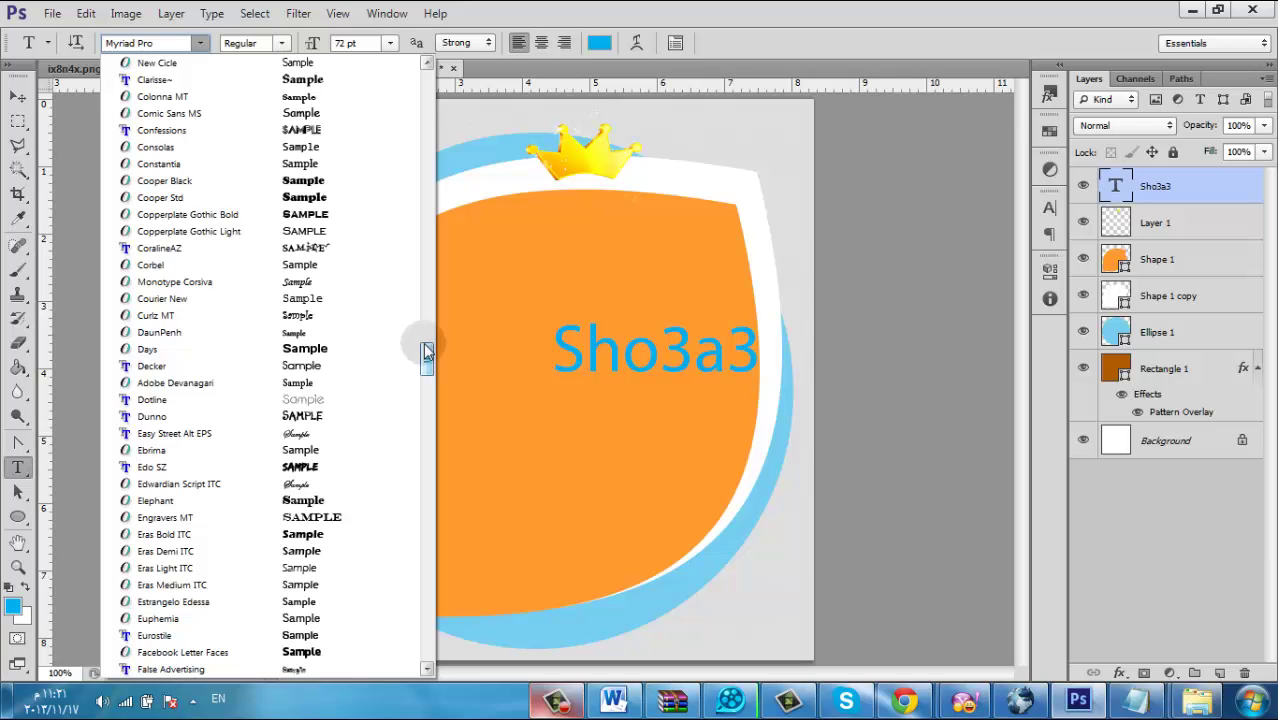
left_click_drag(426, 350, 426, 297)
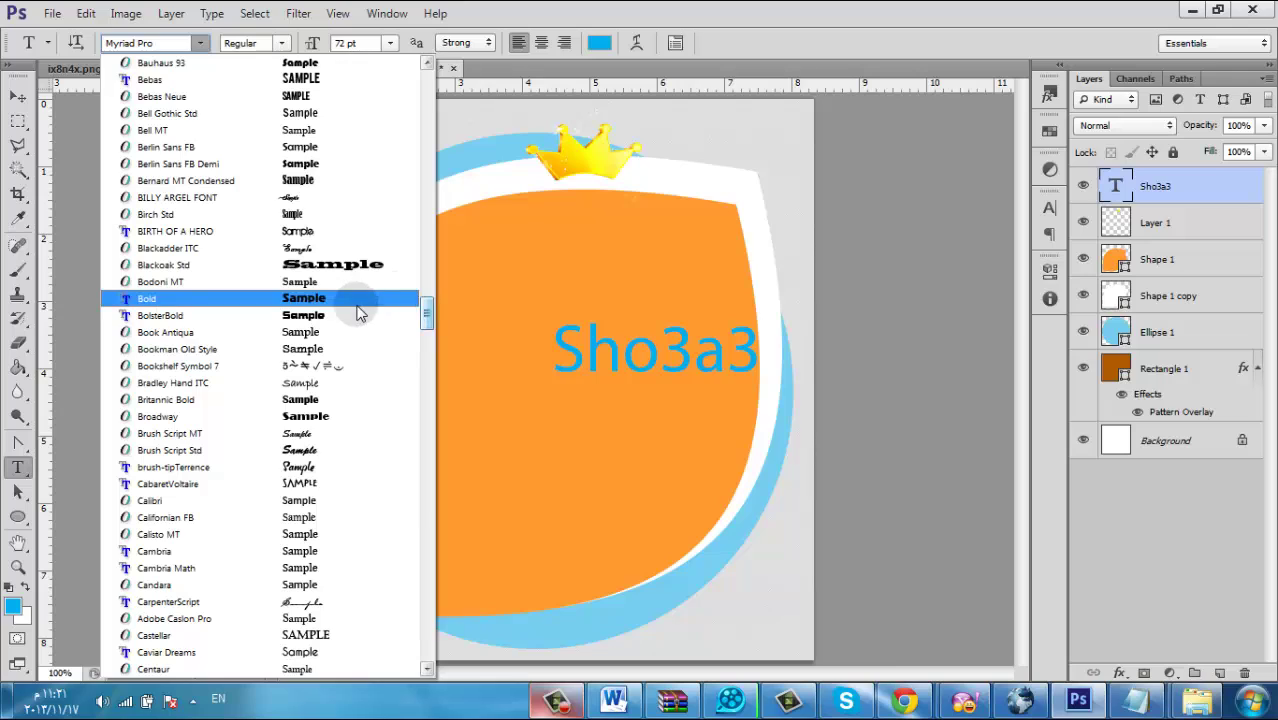
left_click(353, 299)
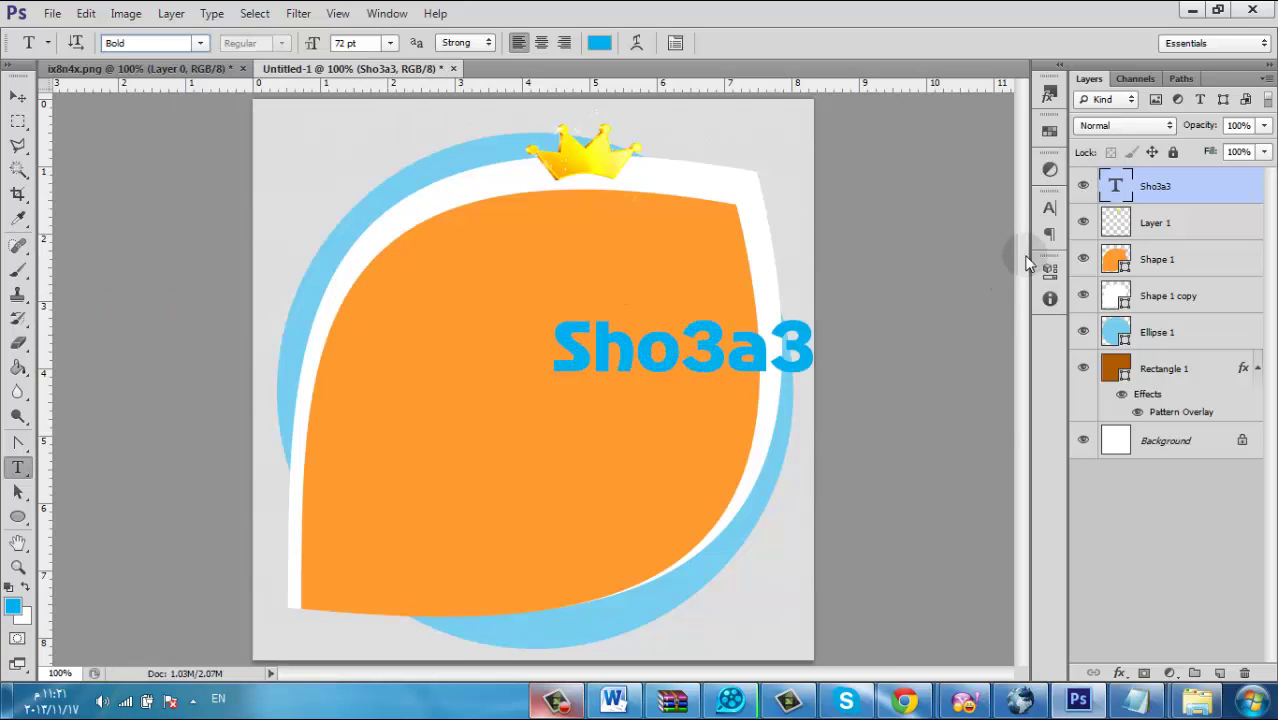
Turn All Caps back on and set the title size to 36 pt
left_click(1049, 208)
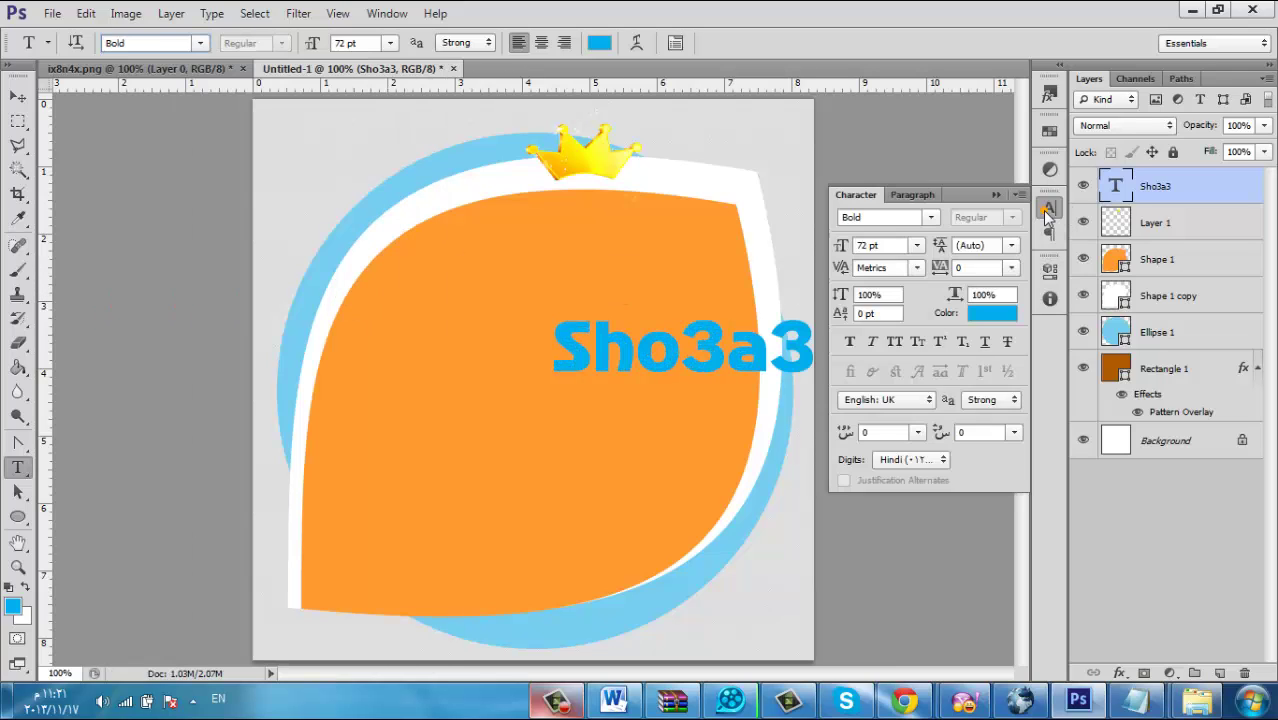
left_click(894, 341)
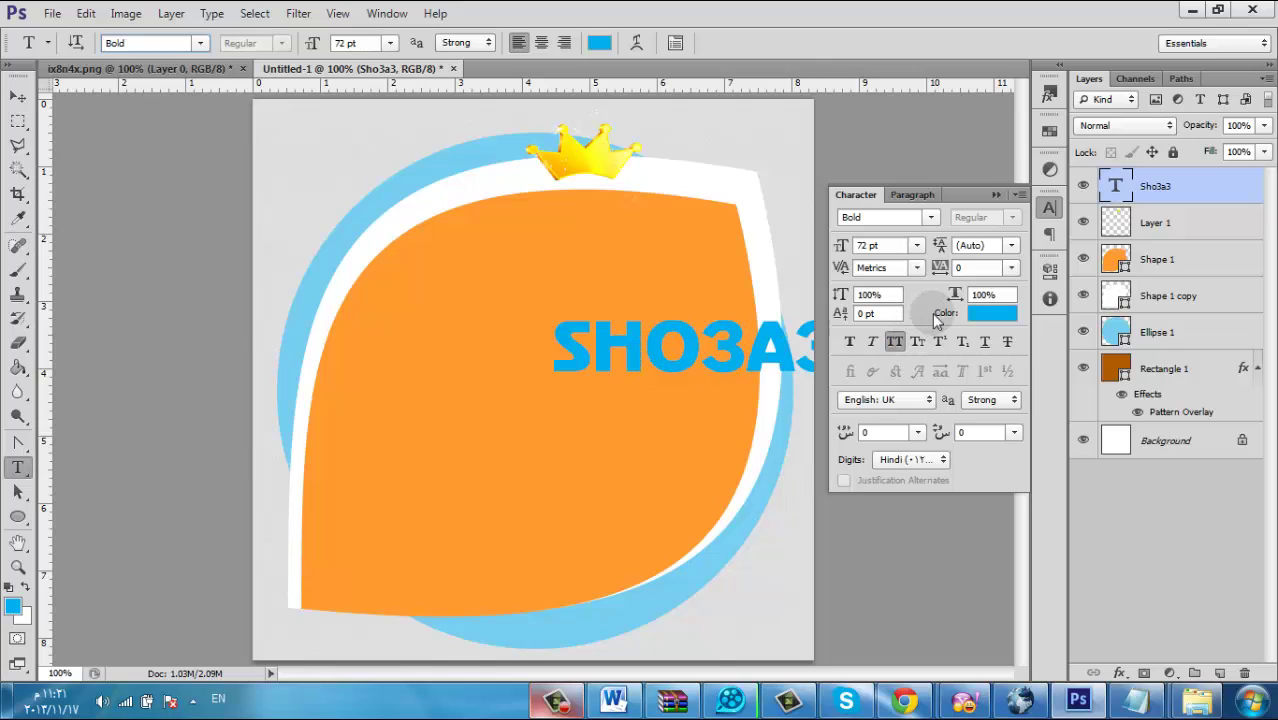
left_click(997, 197)
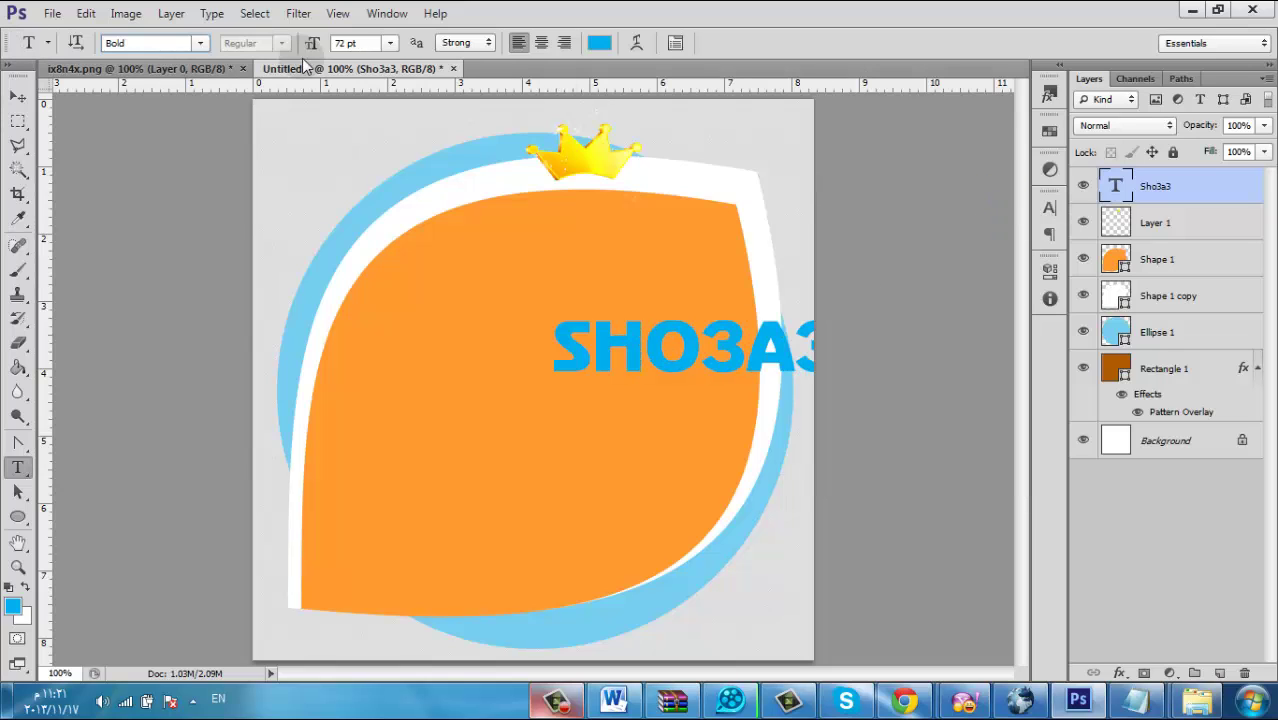
left_click(392, 43)
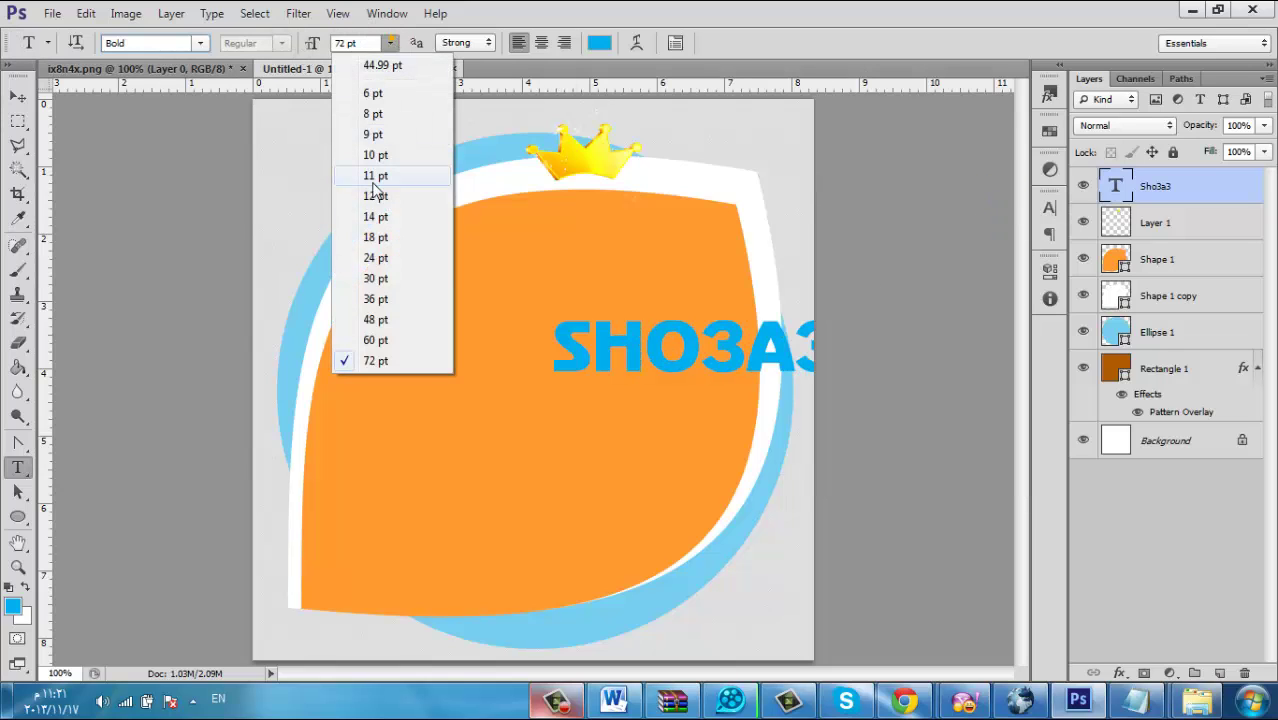
left_click(374, 299)
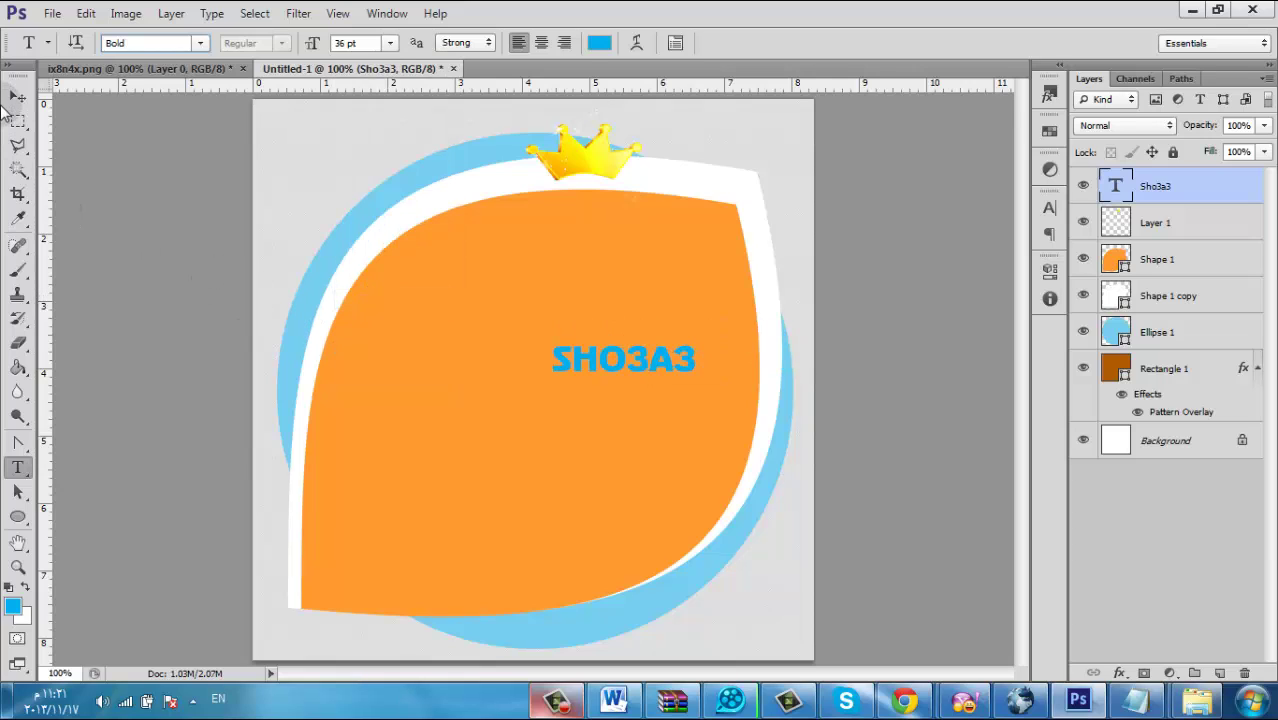
Place the SHO3A3 title under the crown and shift both slightly up-left
left_click(17, 97)
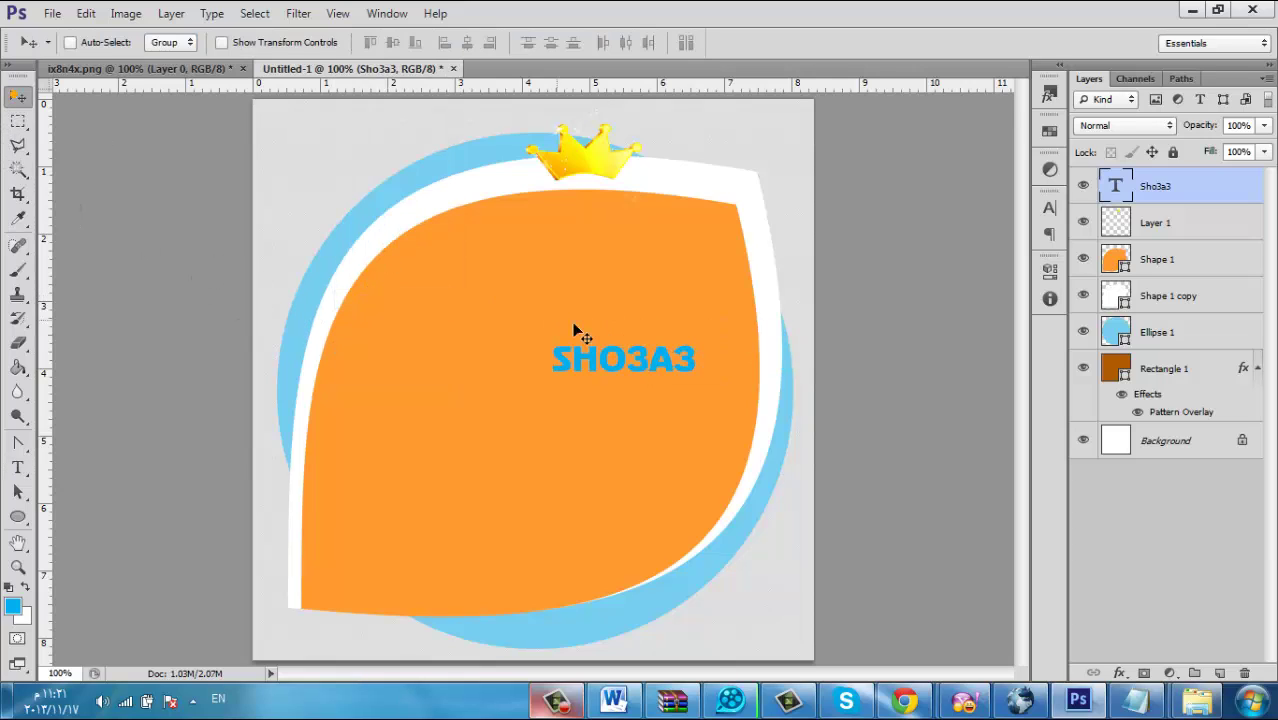
mouse_move(668, 362)
left_mouse_down()
mouse_move(577, 195)
mouse_move(629, 195)
left_mouse_up()
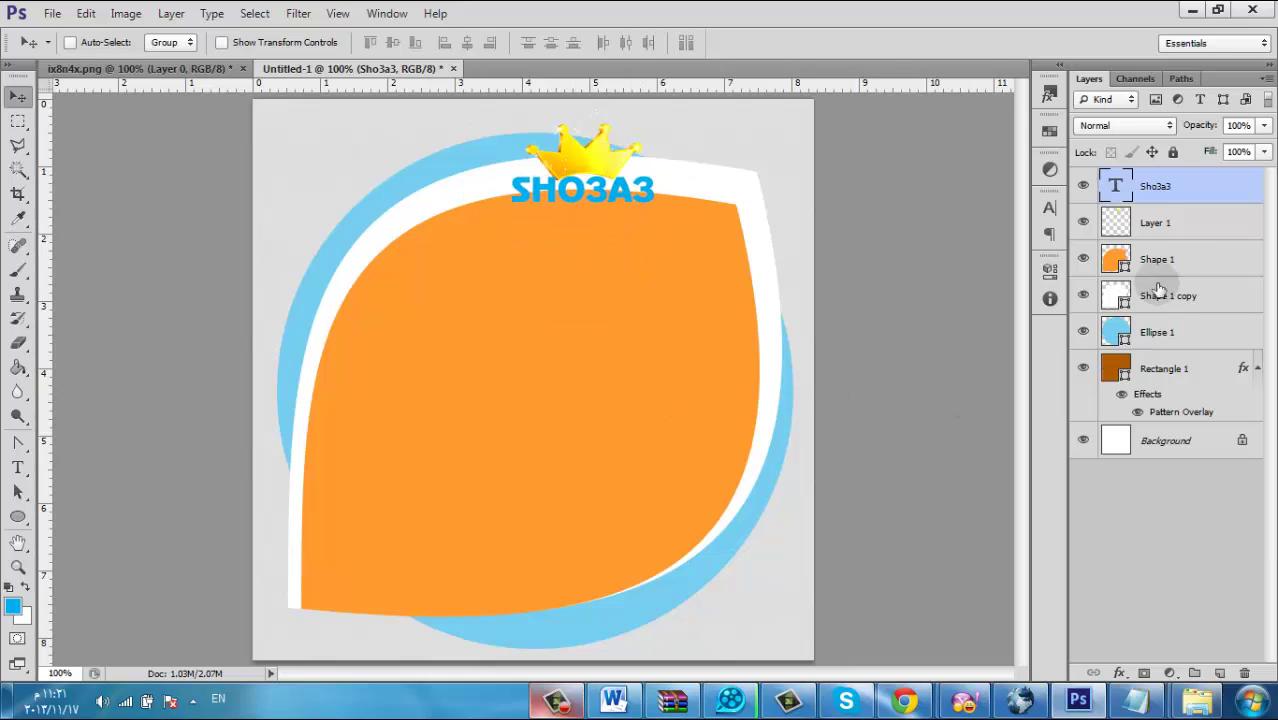
left_click(1158, 222, "shift")
left_click_drag(718, 234, 704, 222)
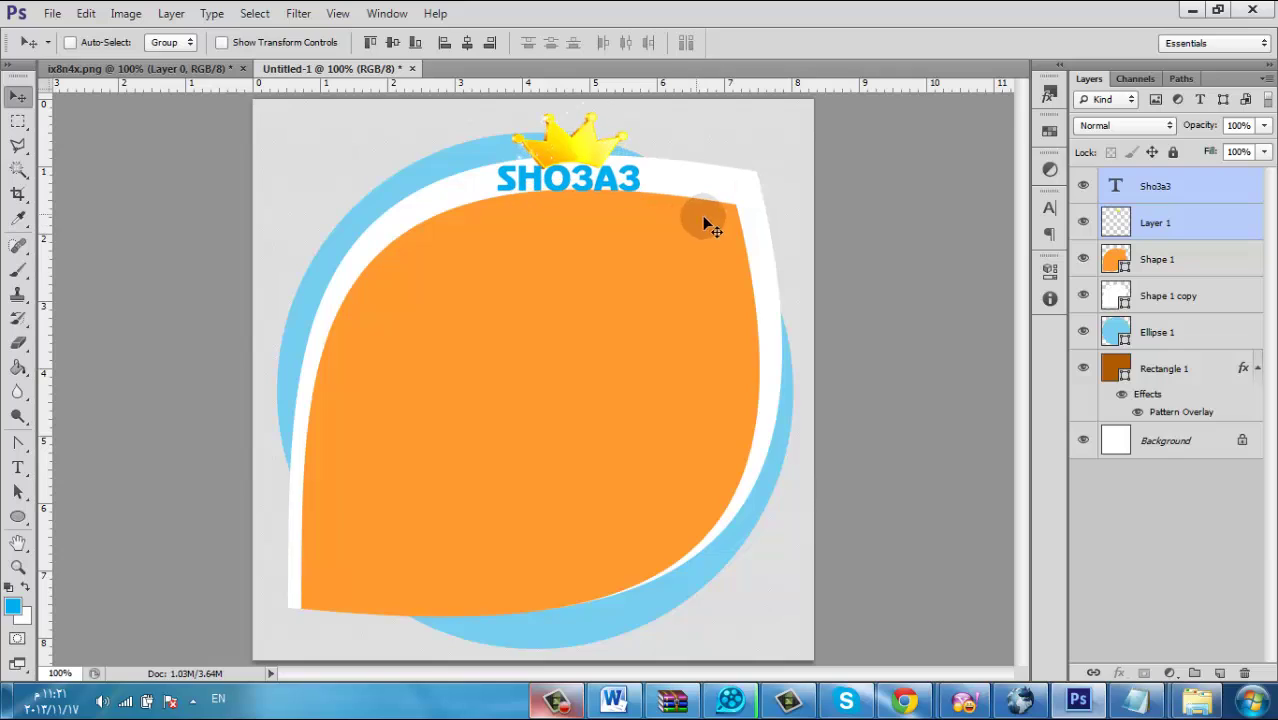
key("Up")
key("Up")
key("Up")
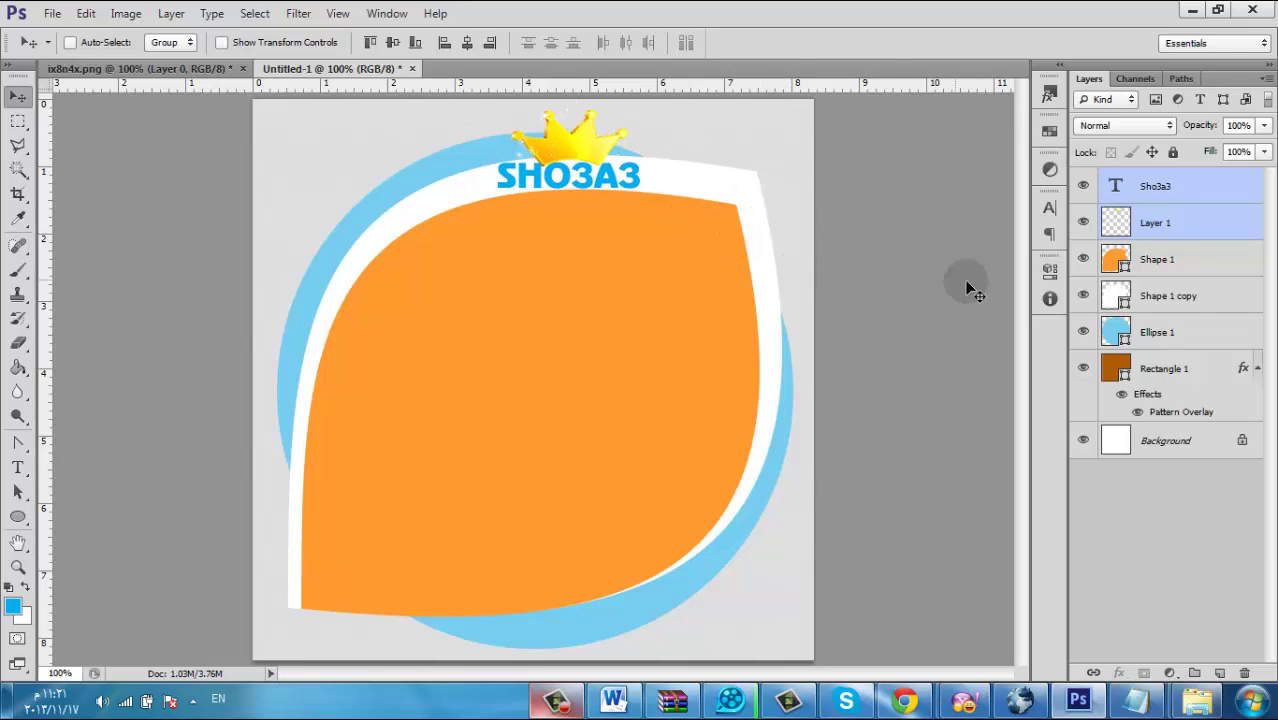
Type the text ALAMAL in the middle of the badge
left_click(17, 467)
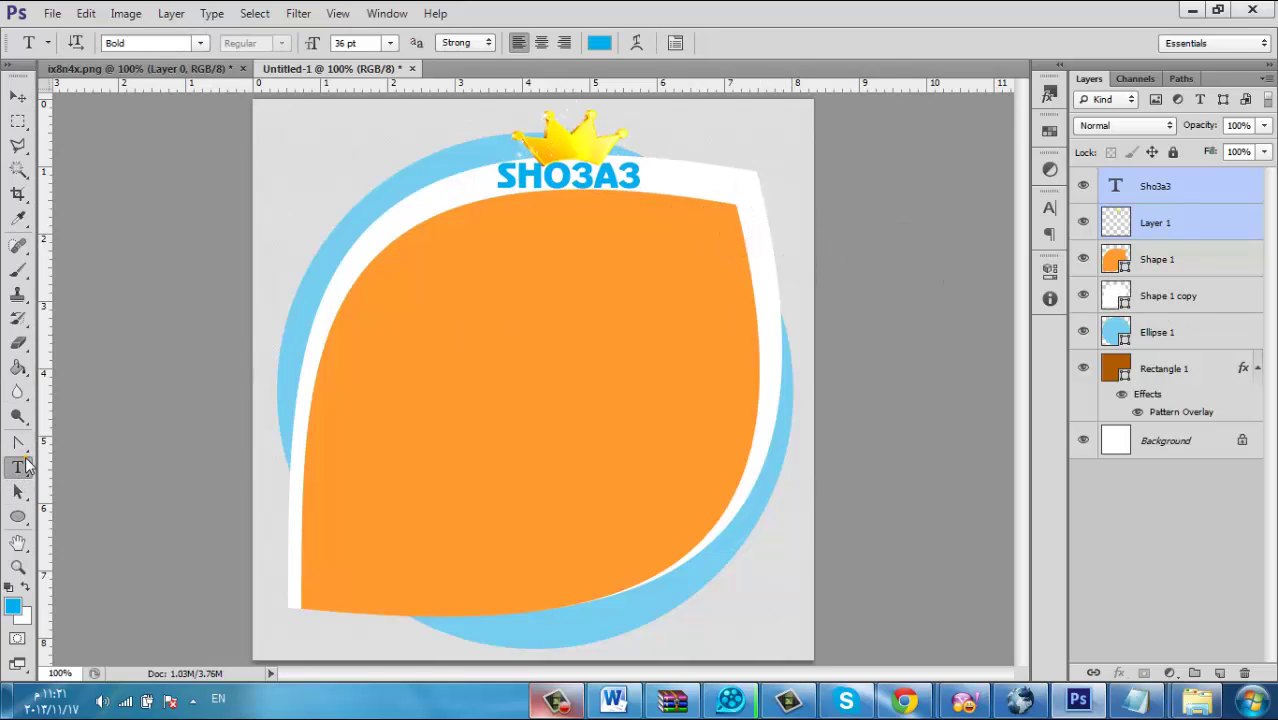
left_click(482, 430)
type("A")
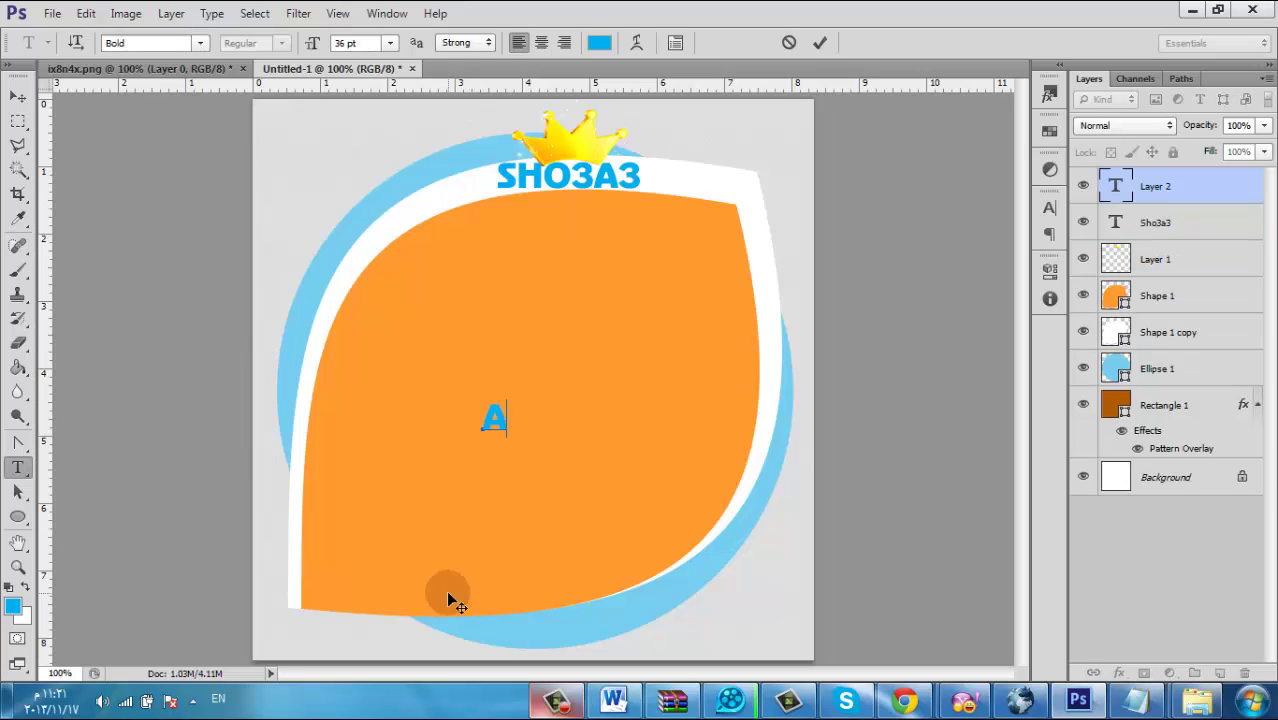
type("LAMAL")
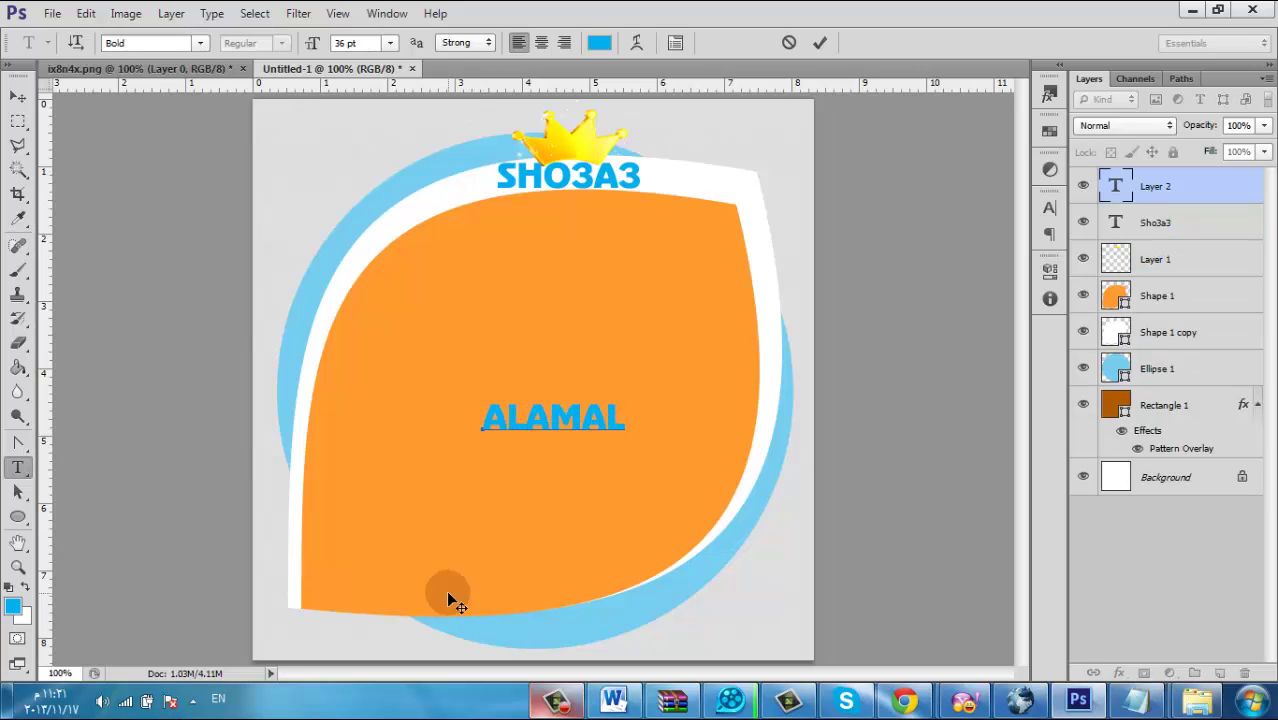
left_click(819, 42)
Turn off All Caps so it reads Alamal, in the CarpenterScript font
left_click(1049, 207)
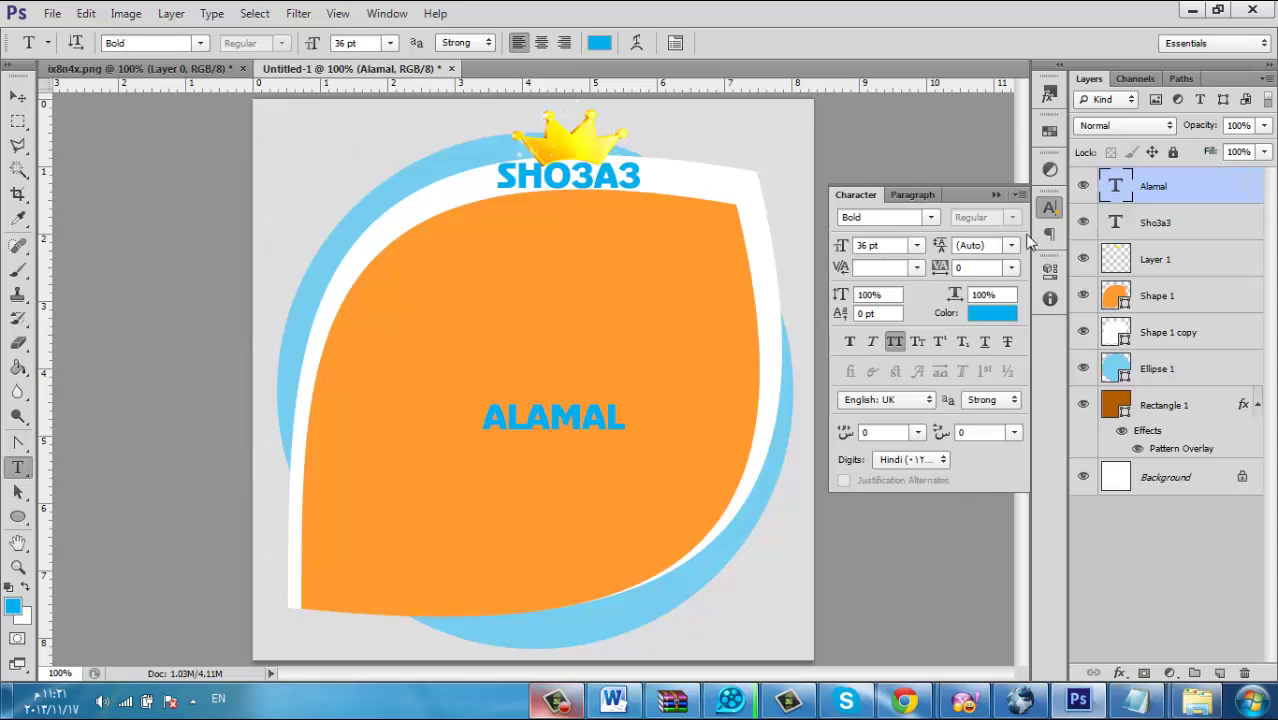
left_click(894, 341)
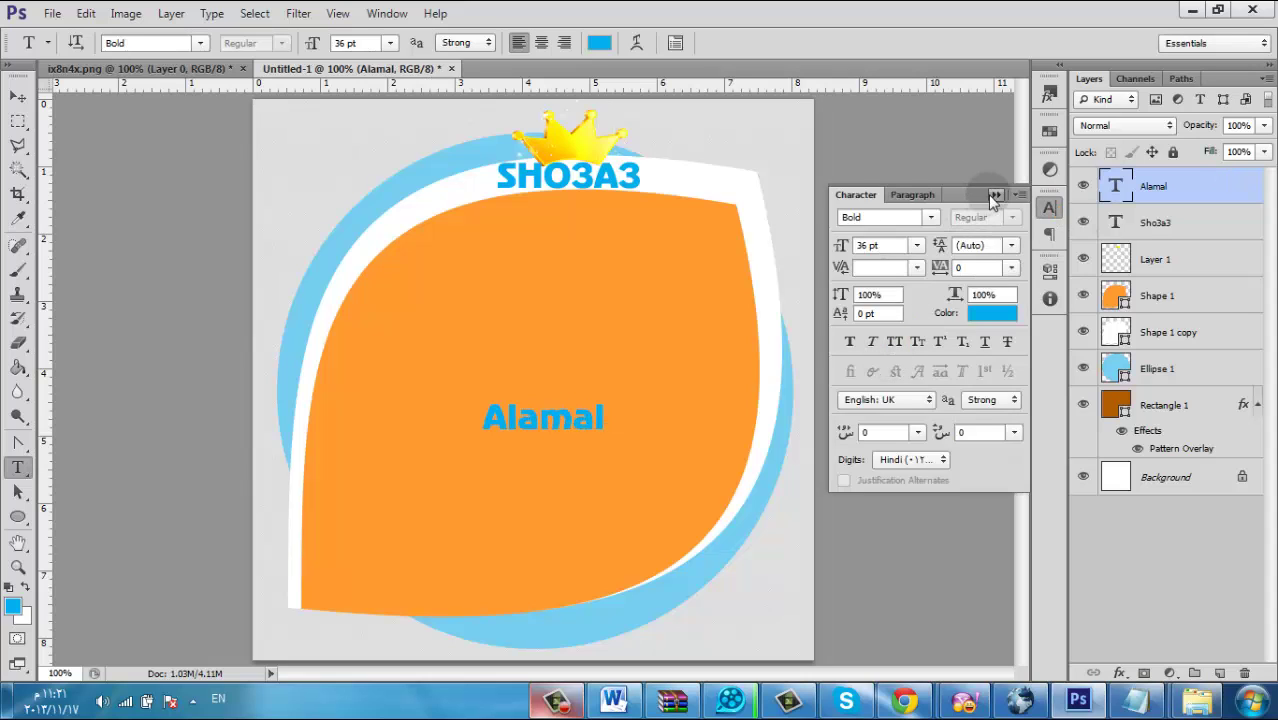
left_click(992, 195)
left_click(200, 43)
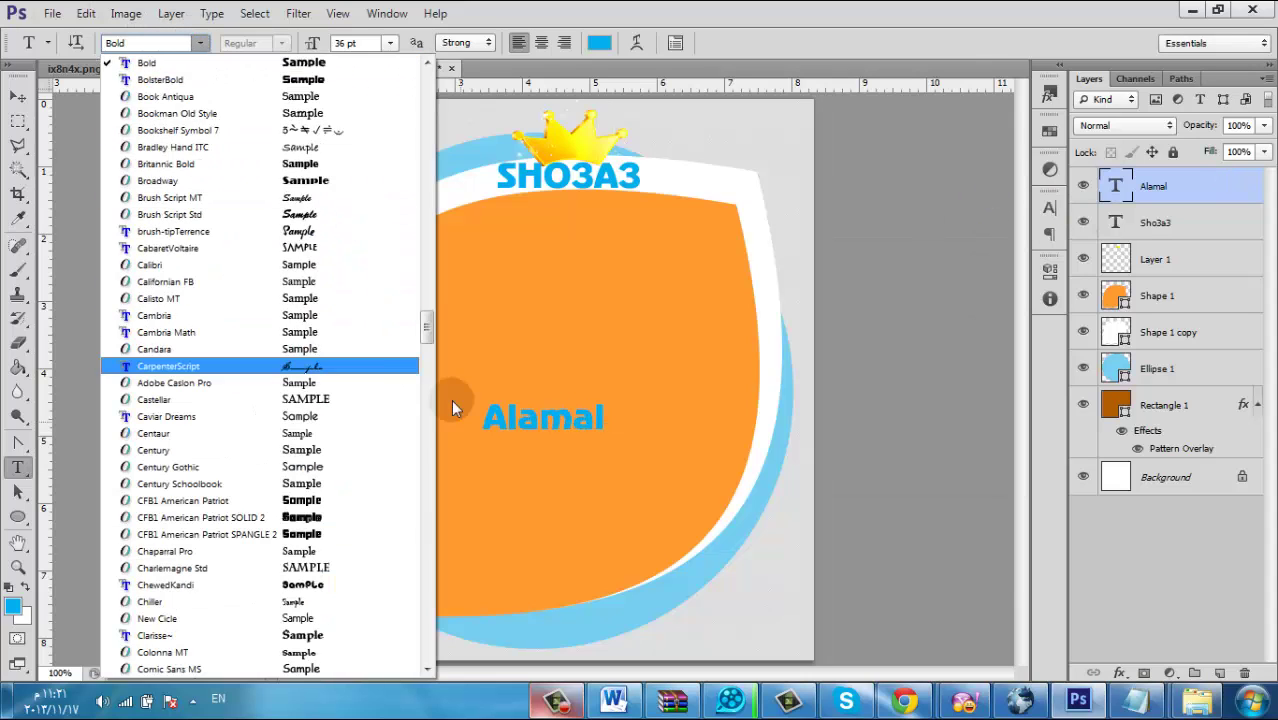
left_click(349, 371)
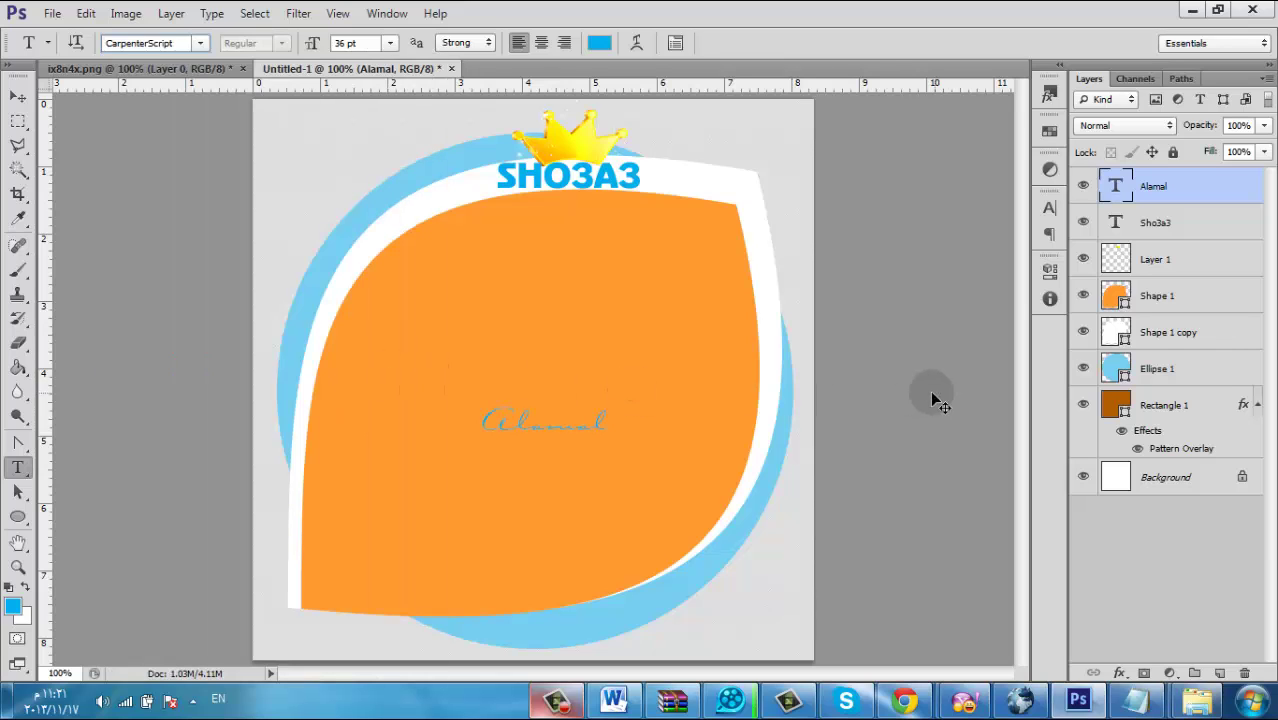
Scale the Alamal text to about 204% and move it over the SHO3A3 title
key("ctrl+t")
left_click_drag(604, 400, 699, 318)
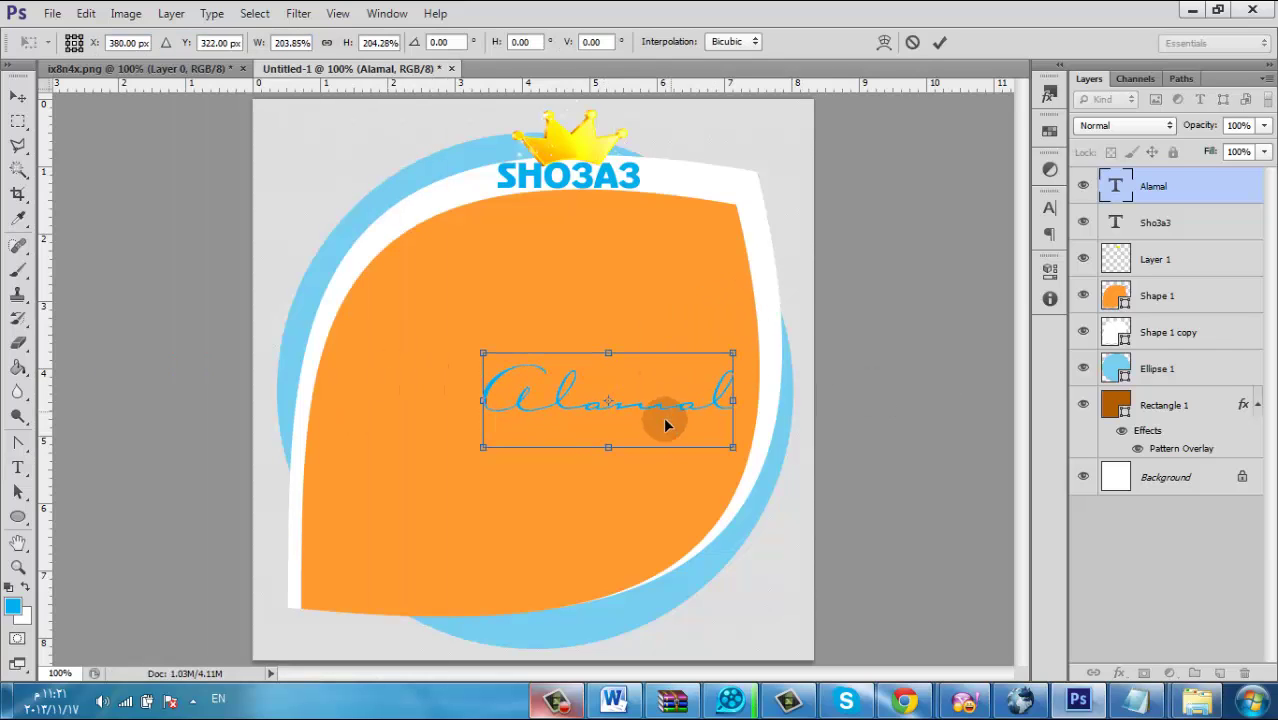
mouse_move(662, 422)
left_mouse_down()
mouse_move(562, 277)
mouse_move(609, 213)
left_mouse_up()
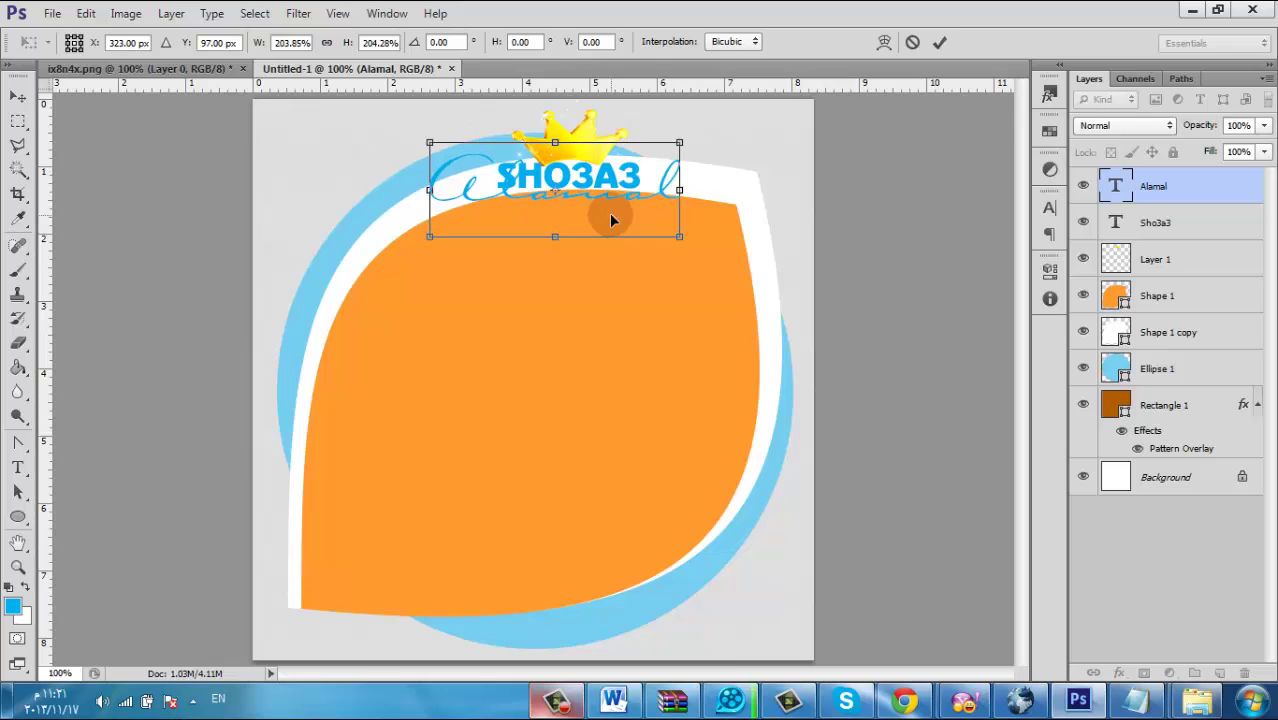
key("Return")
Change the Alamal text colour to yellow
left_click(1049, 207)
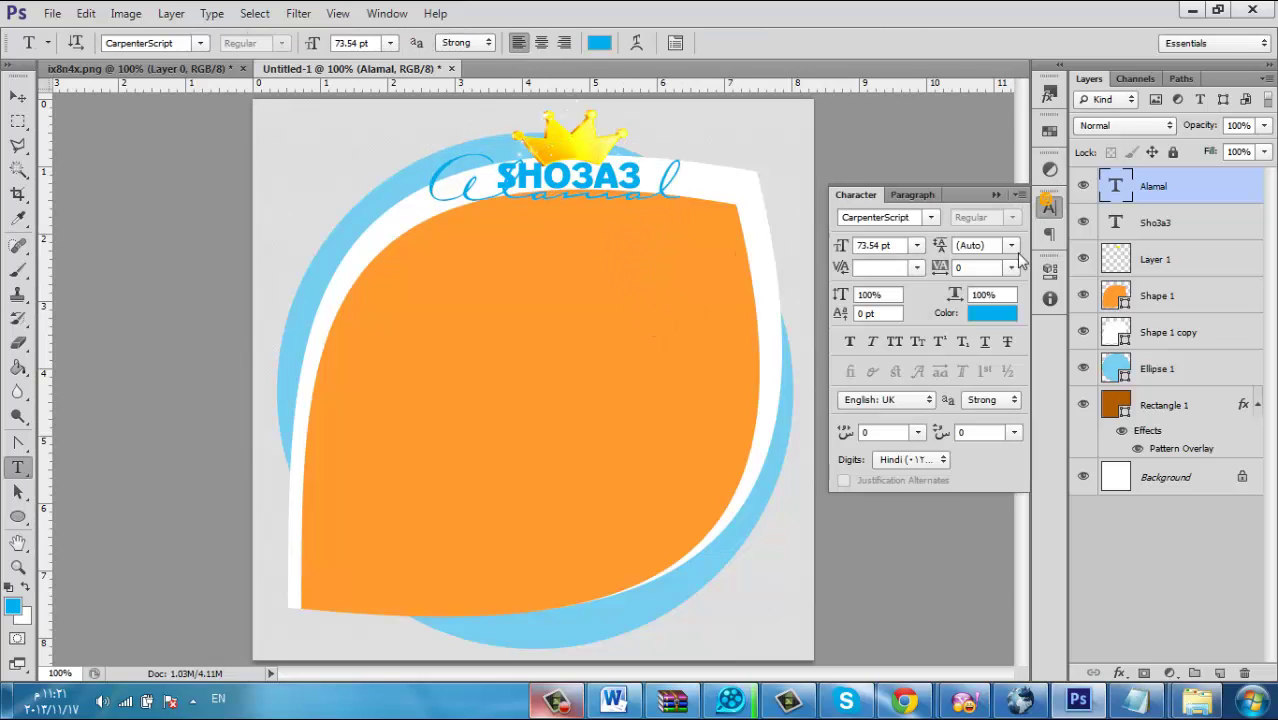
left_click(993, 320)
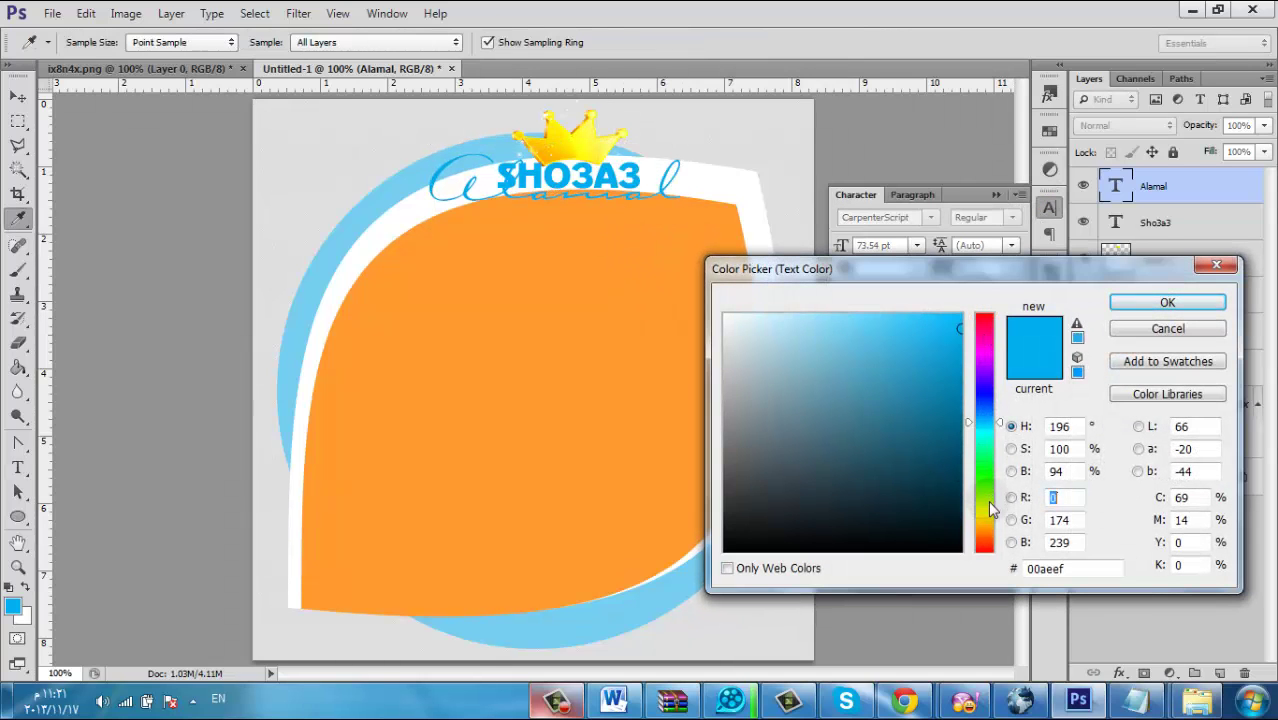
left_click(987, 512)
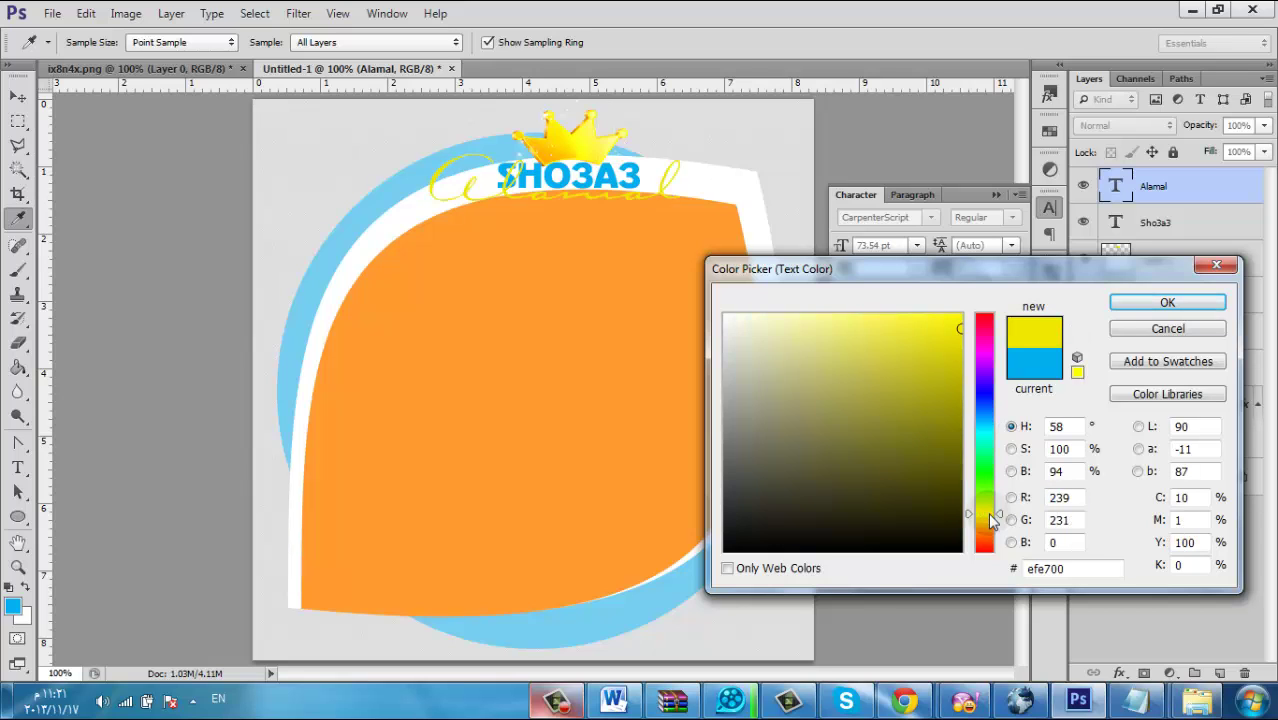
left_click(1160, 303)
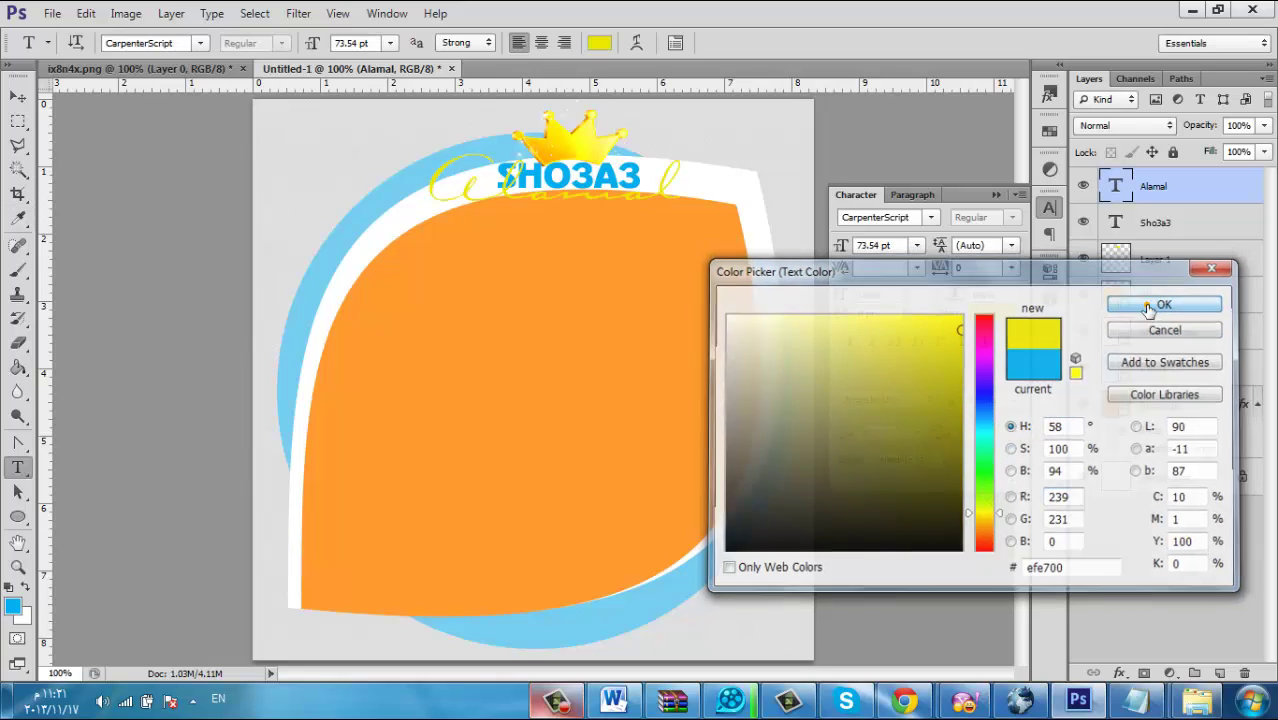
Duplicate the Alamal layer and make the original Alamal text white
key("ctrl+j")
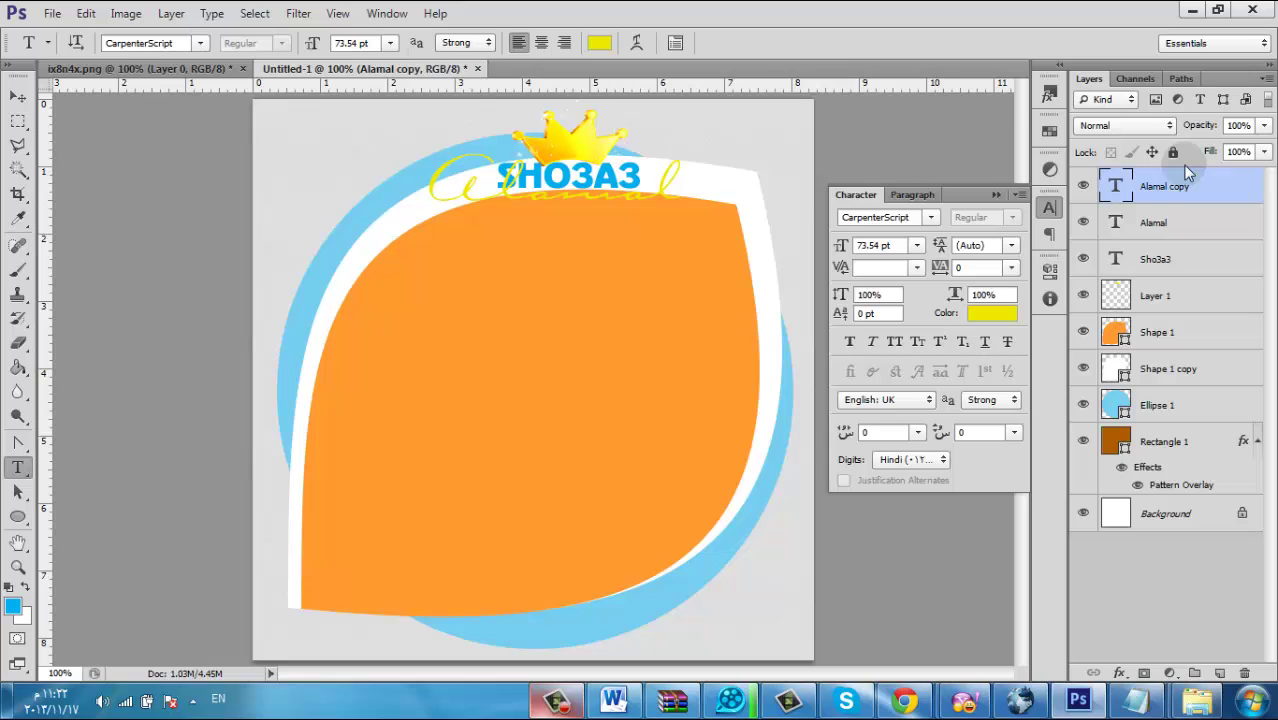
left_click(1174, 226)
left_click(979, 318)
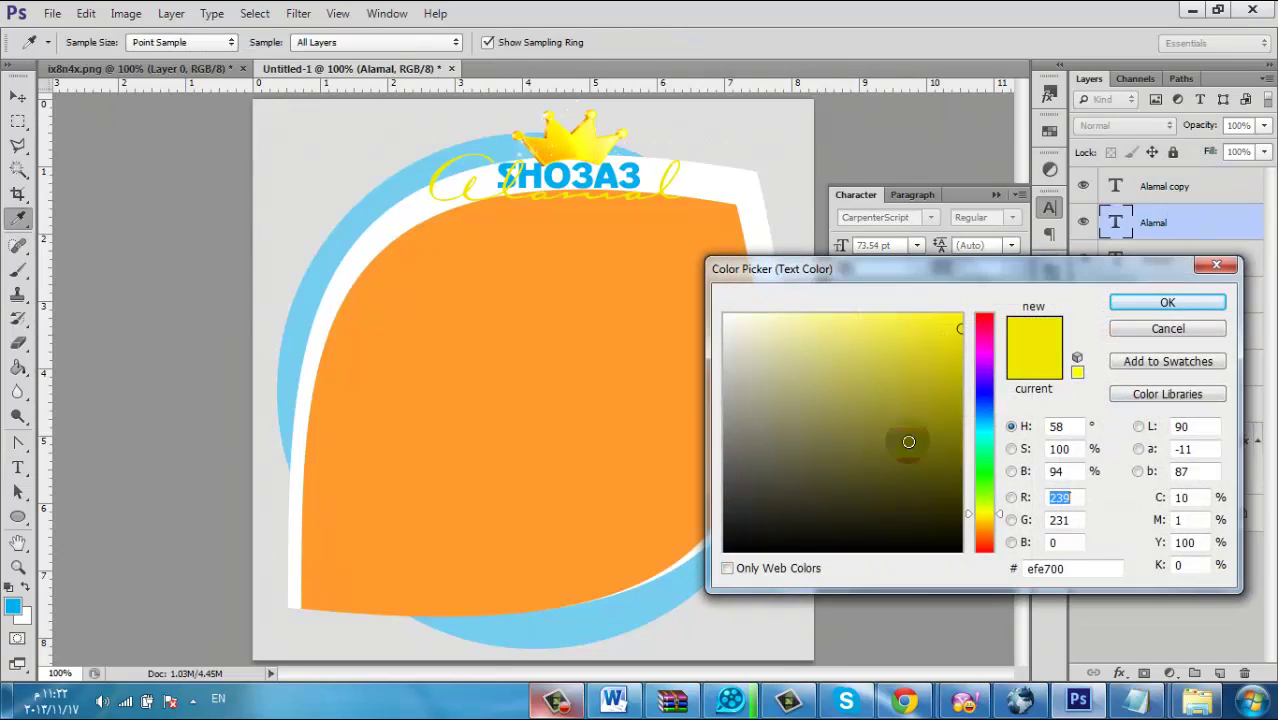
left_click(728, 318)
left_click(1166, 304)
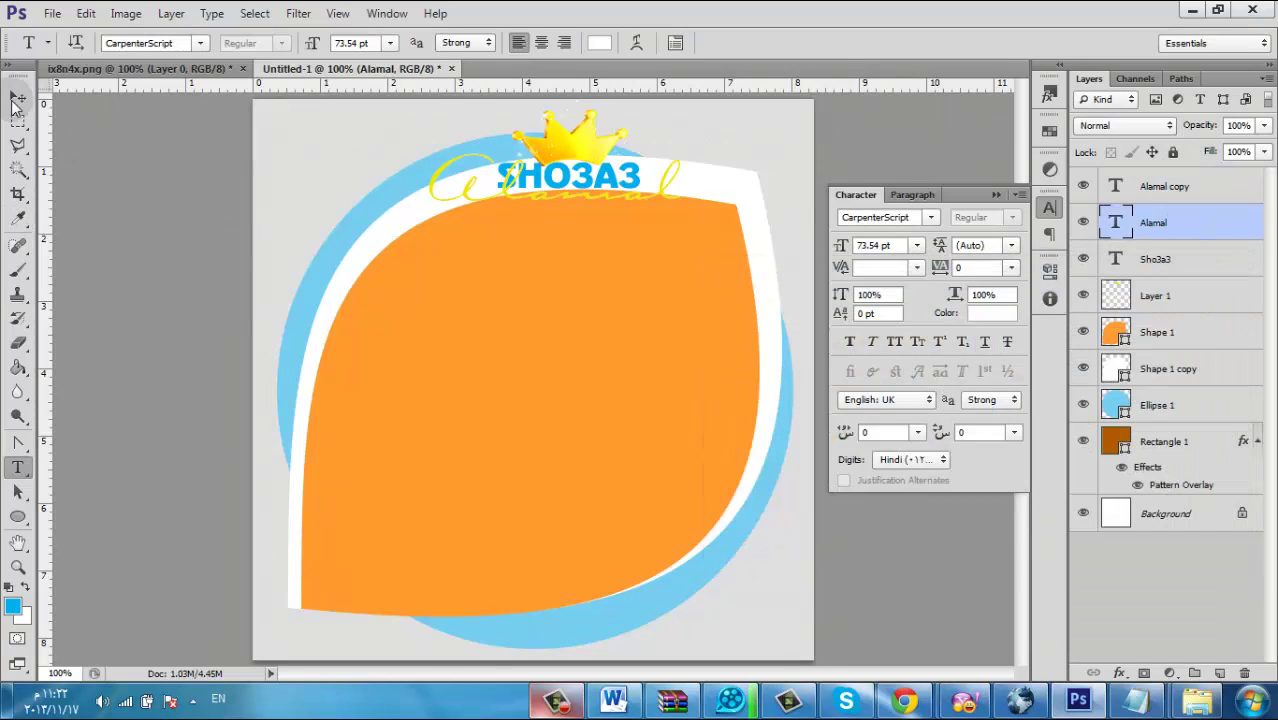
Recolour the Alamal copy pale grey (e3e3e3)
left_click(16, 98)
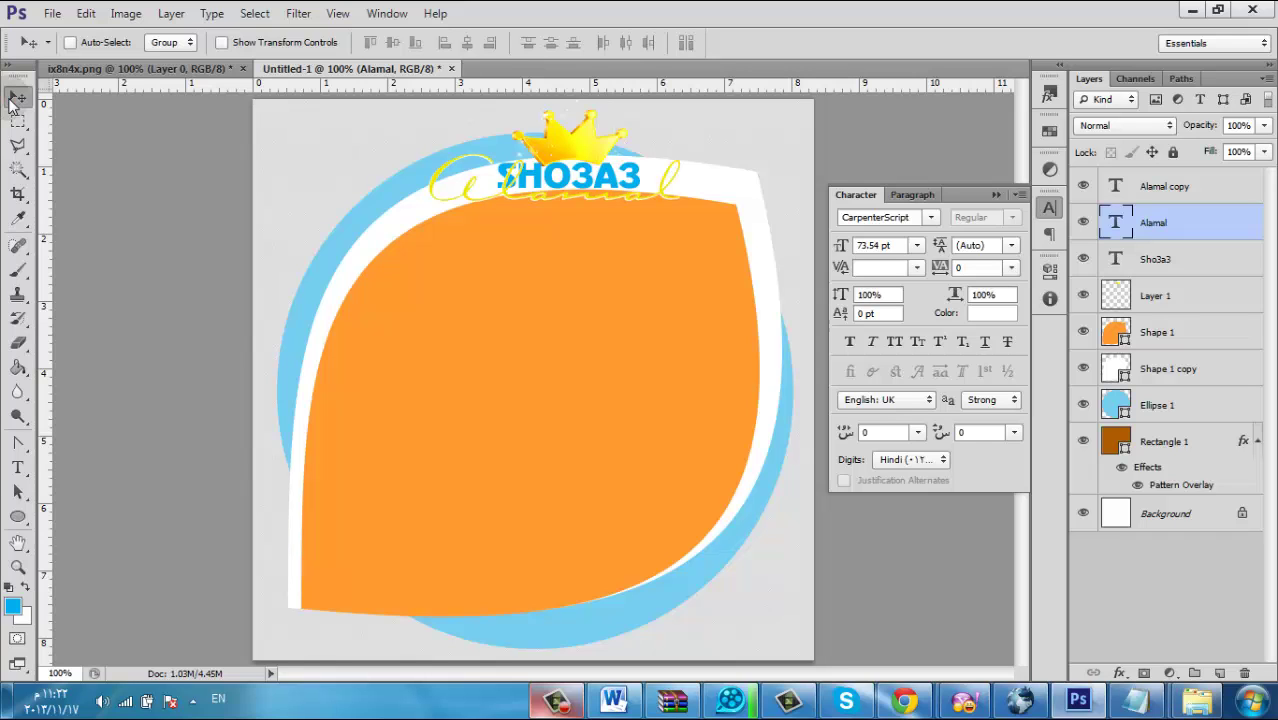
left_click(1160, 190)
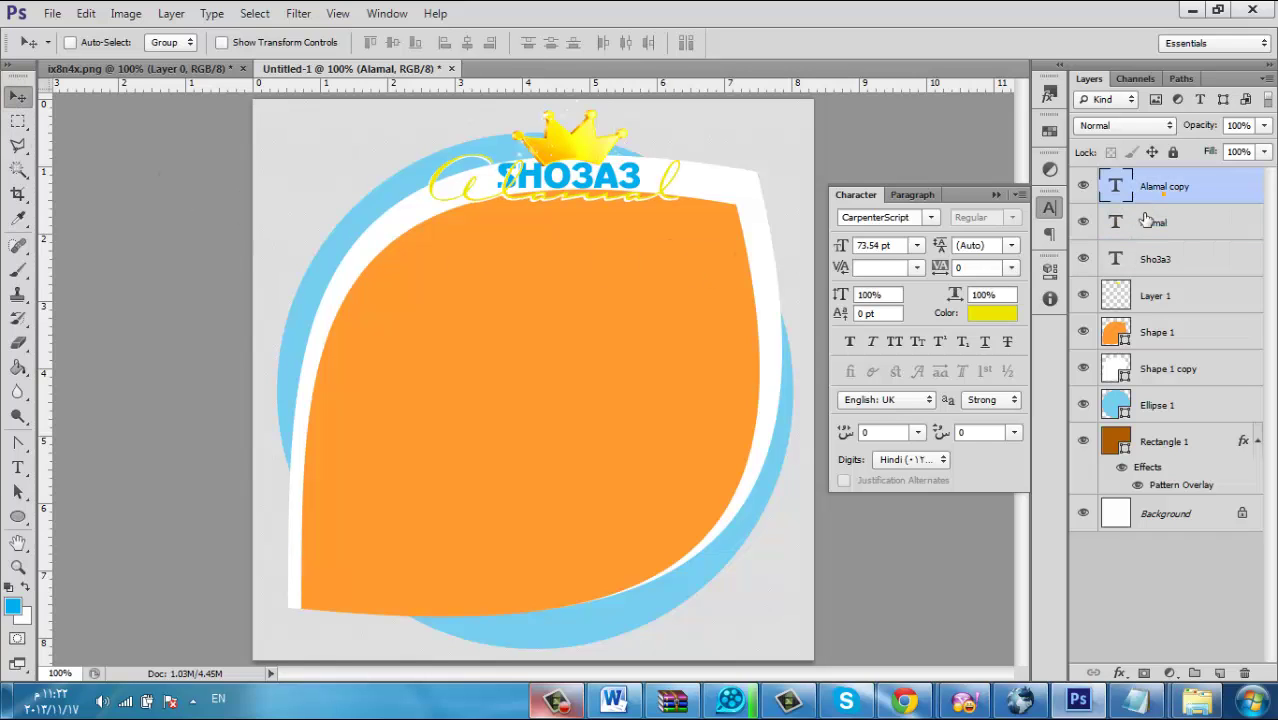
left_click(995, 316)
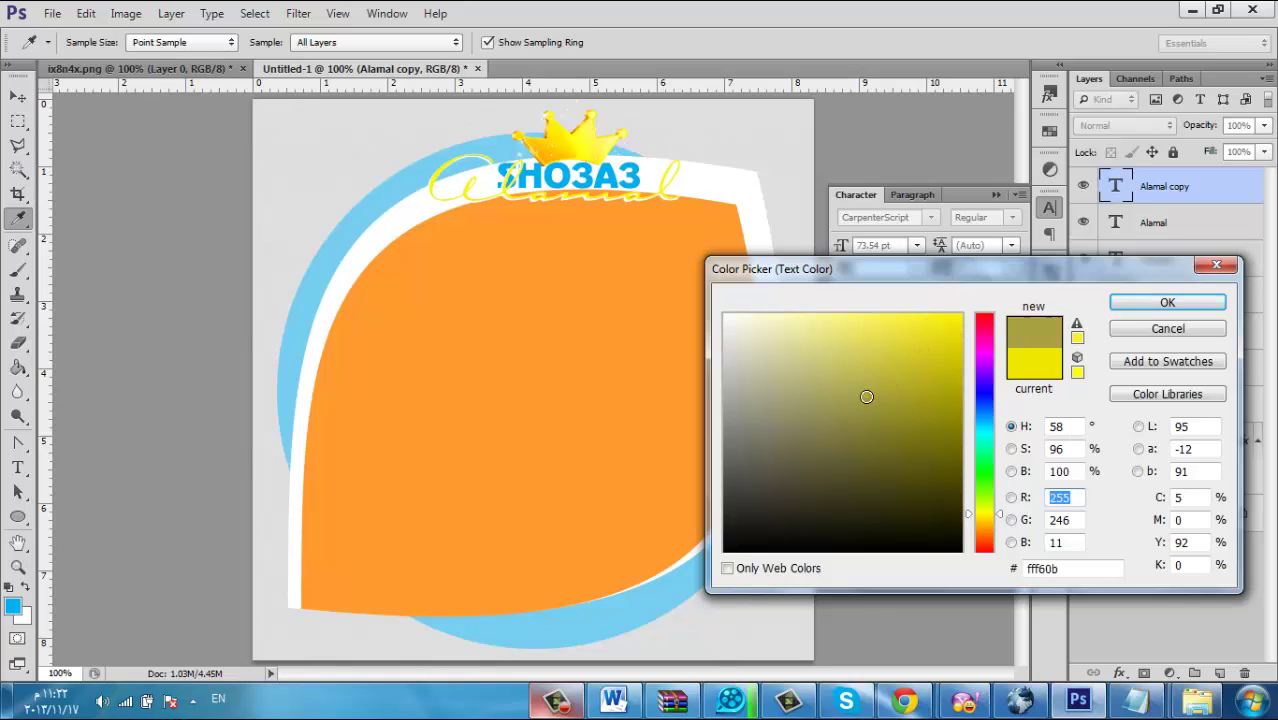
mouse_move(884, 346)
left_mouse_down()
mouse_move(700, 395)
mouse_move(724, 340)
left_mouse_up()
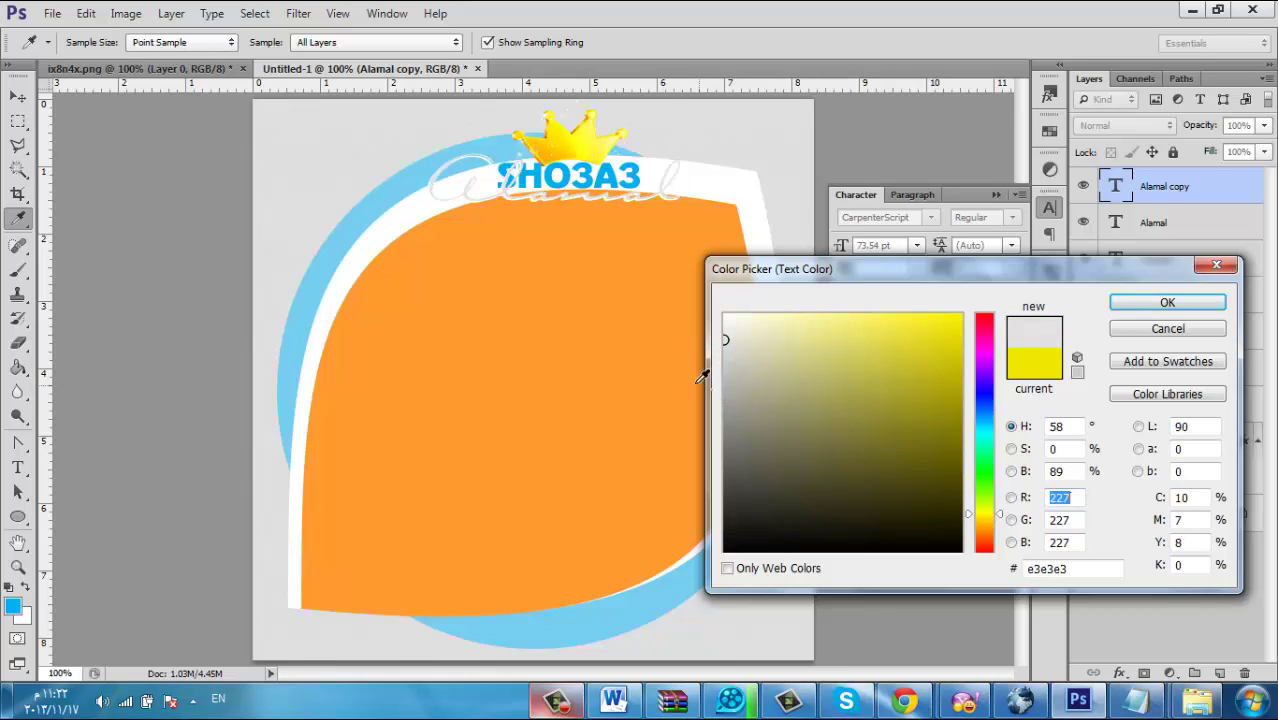
left_click(1120, 300)
Select the second Alamal layer, toggle its visibility, and set its opacity to 29%
left_click(1100, 224)
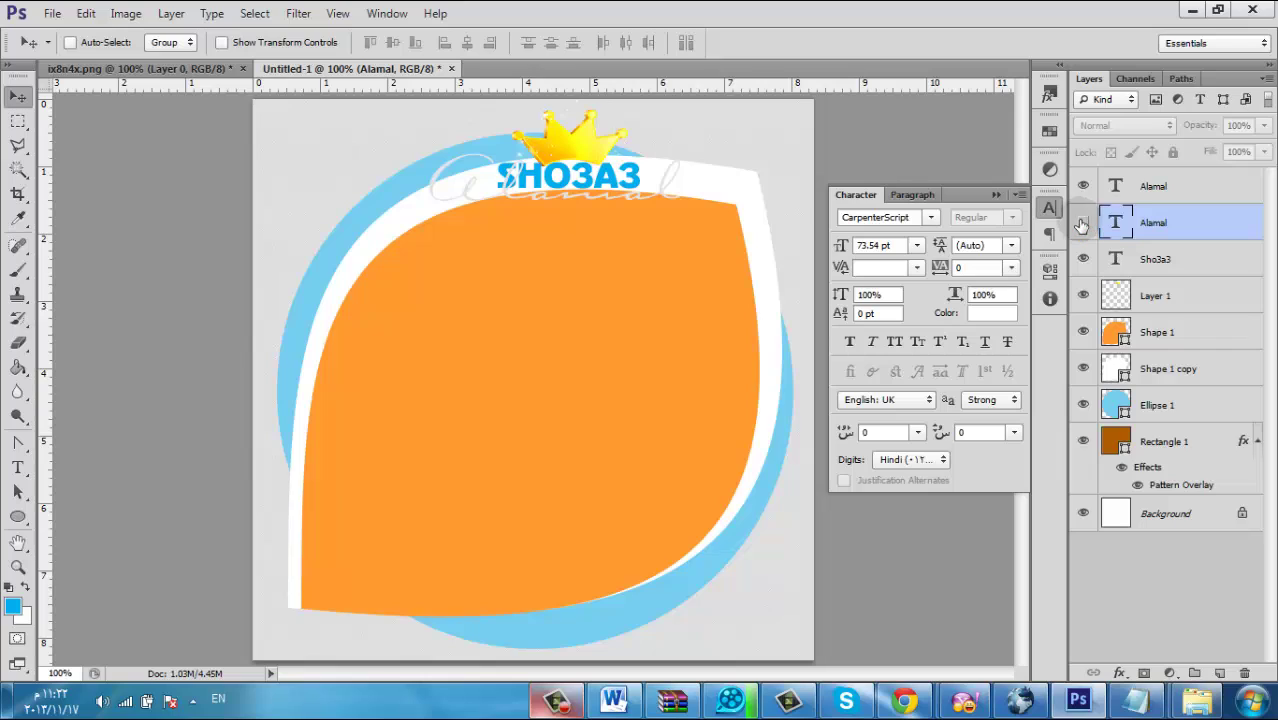
left_click(1083, 222)
left_click(1265, 125)
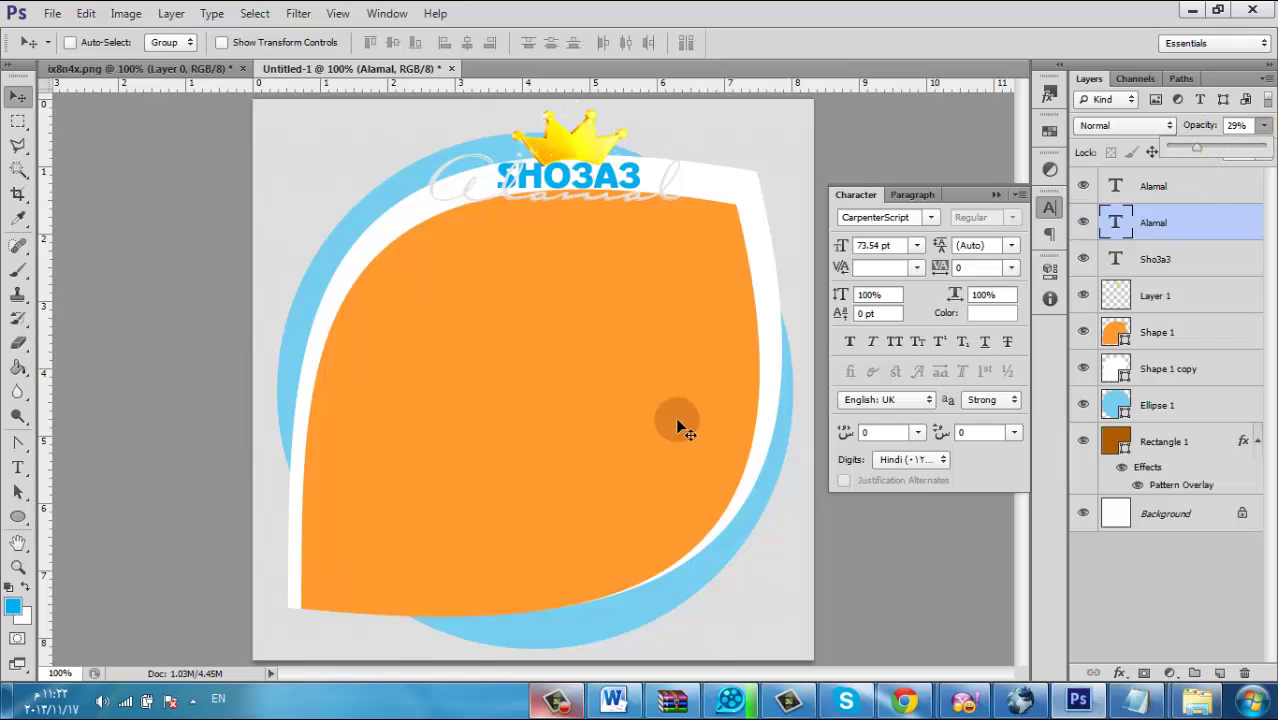
Select the layers from Alamal down to Ellipse 1 and group them
left_click(993, 197)
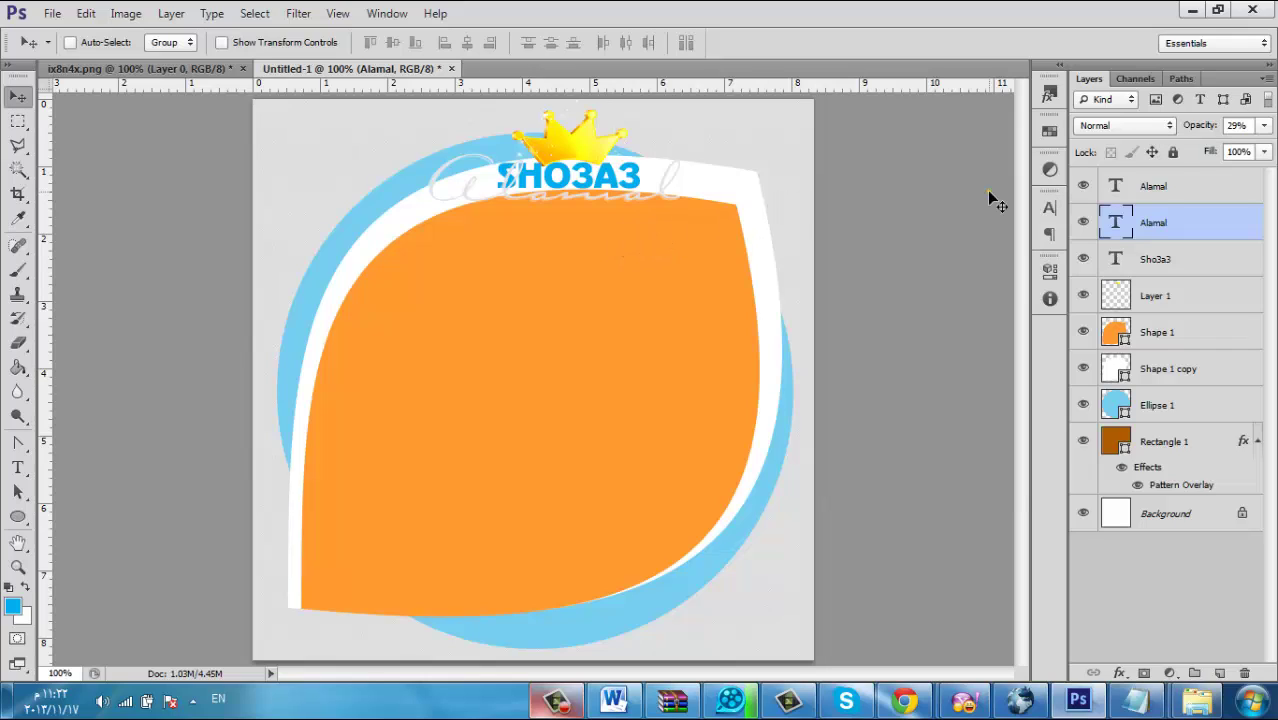
left_click(1186, 190)
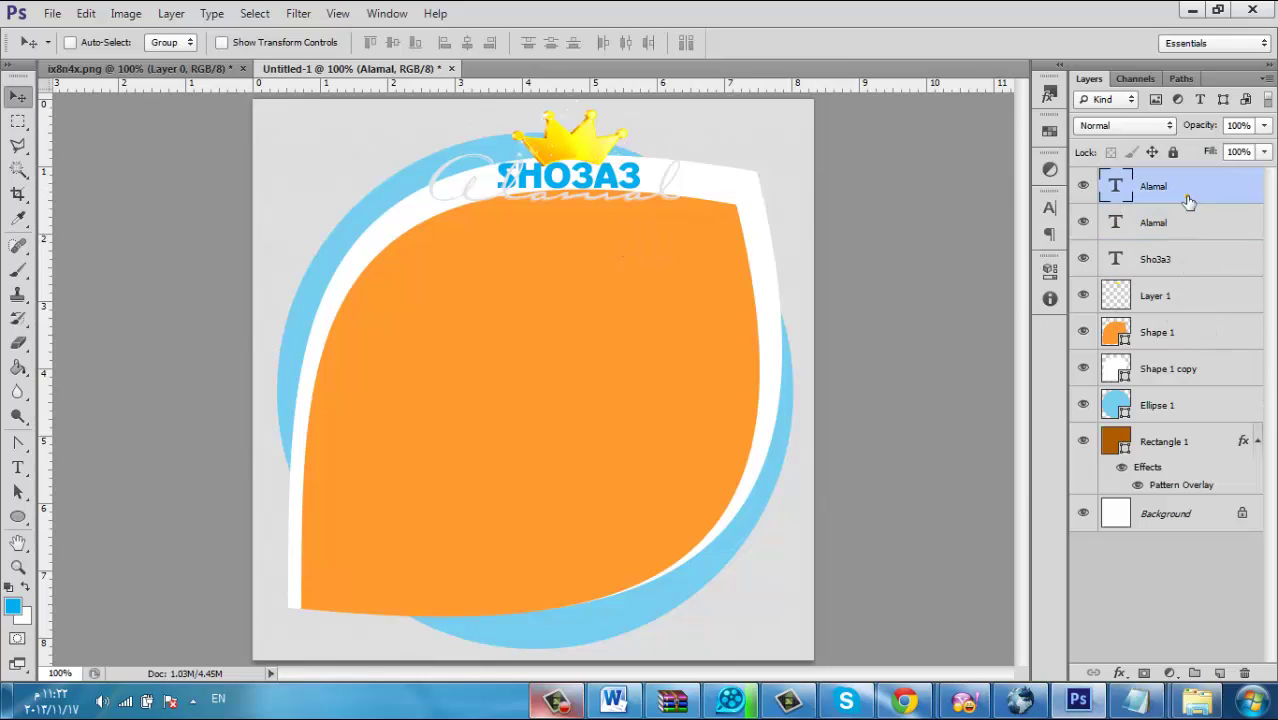
left_click(1164, 413, "shift")
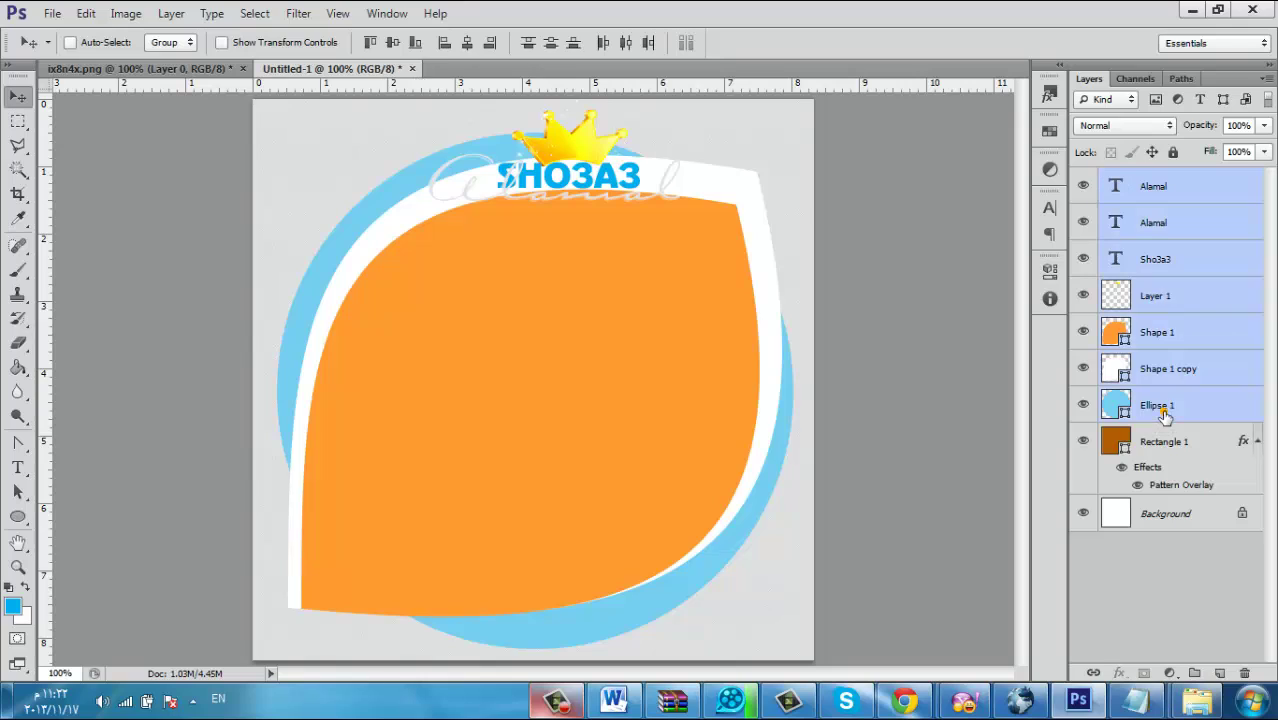
key("ctrl+g")
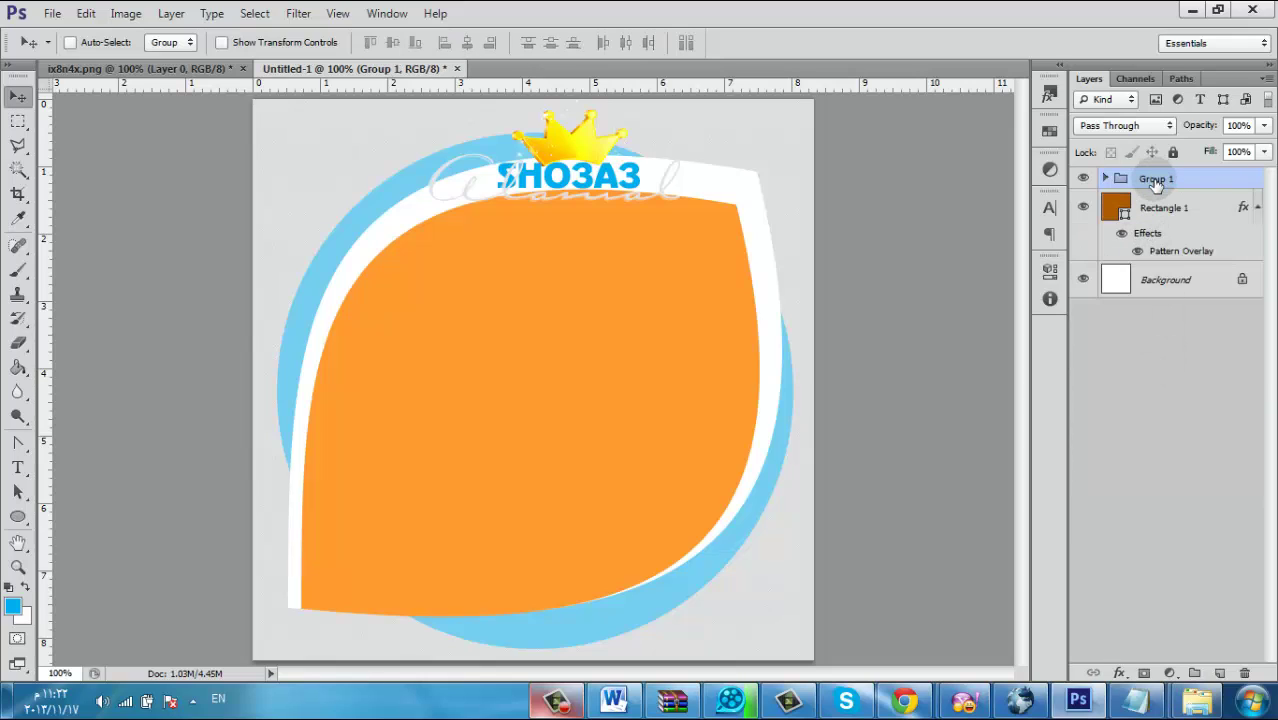
Rename the new group الأساس and expand it to check its layers
double_click(1156, 180)
type("الأساس")
key("Return")
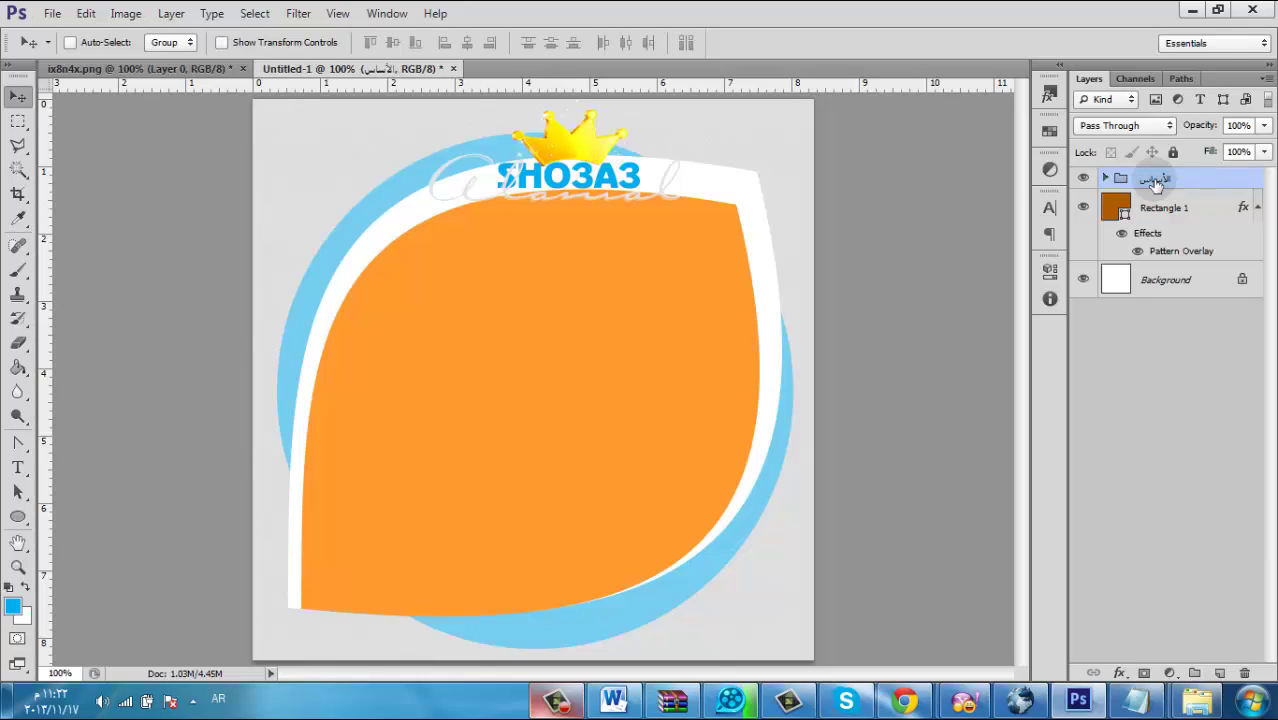
left_click(1083, 177)
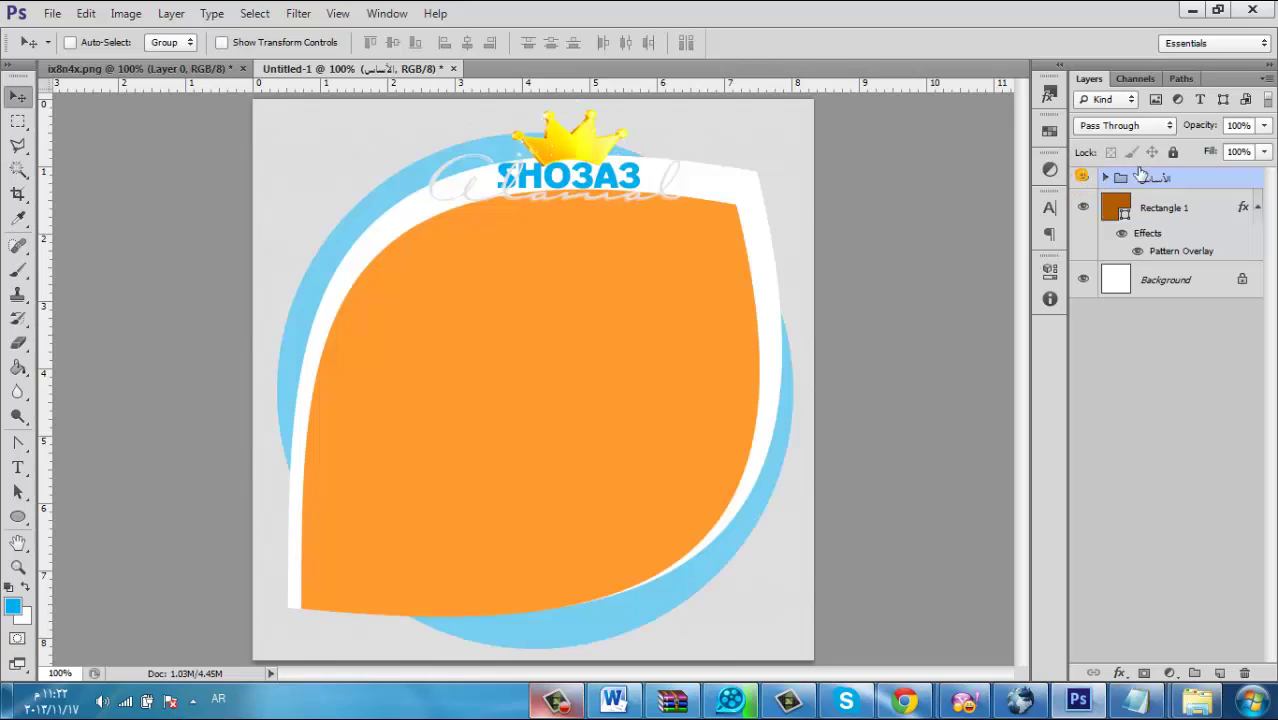
left_click(1108, 179)
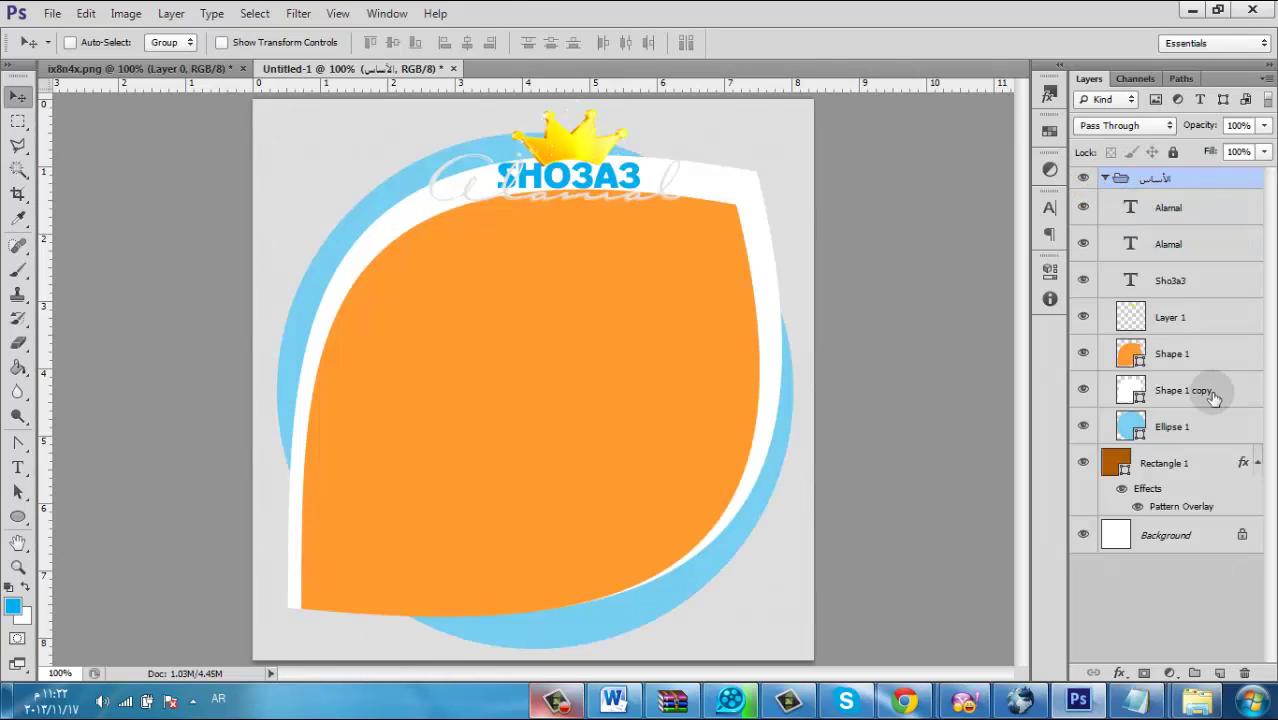
Duplicate the Shape 1 layer as Shape 1 copy 2
left_click(1197, 357)
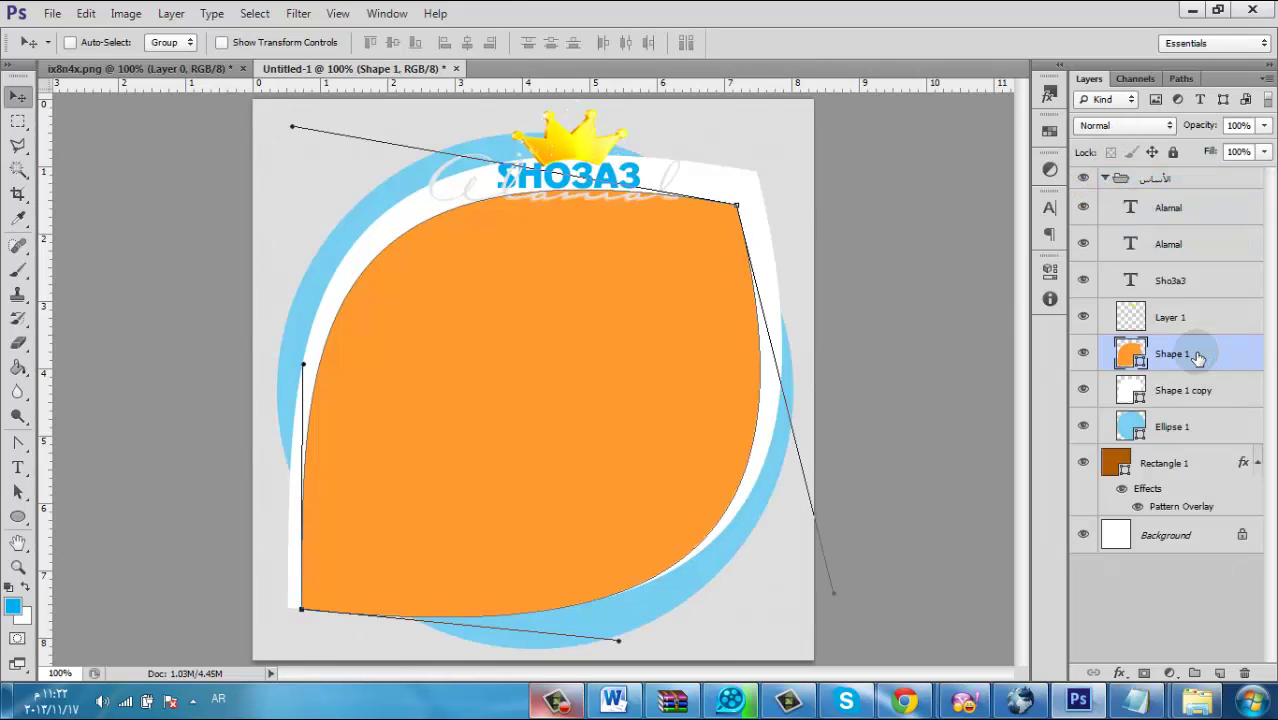
right_click(1197, 357)
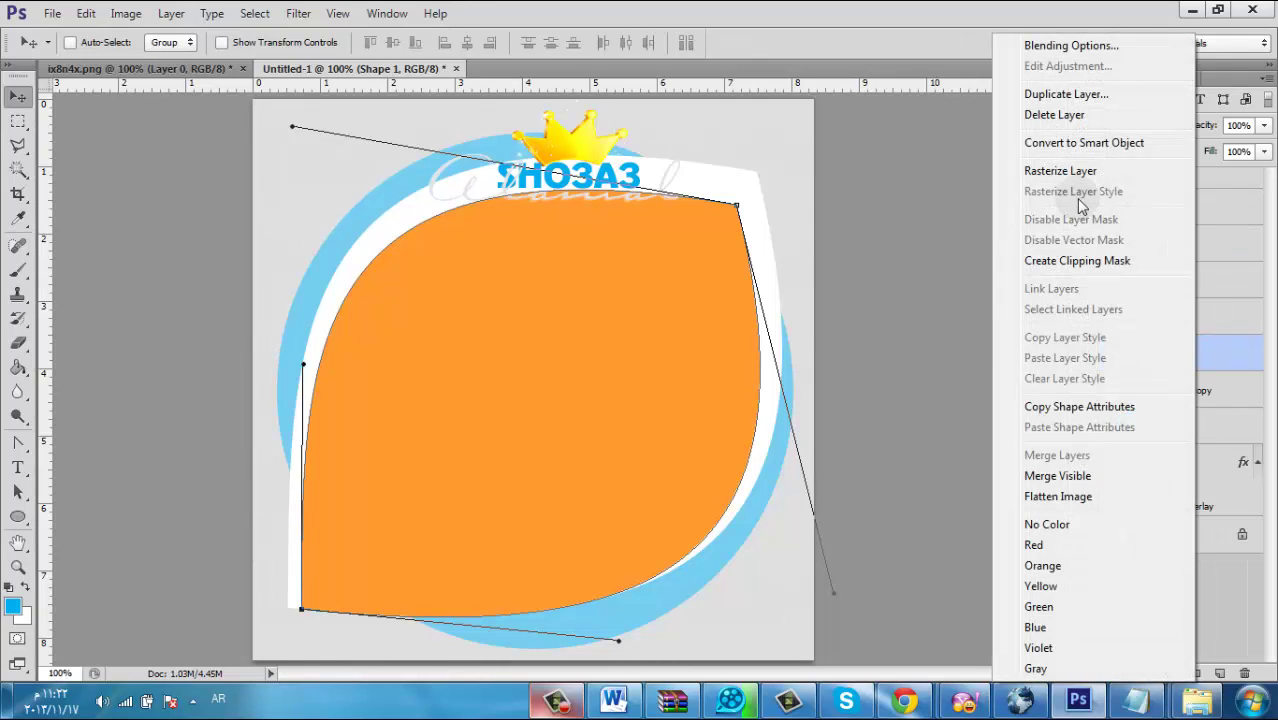
left_click(1063, 94)
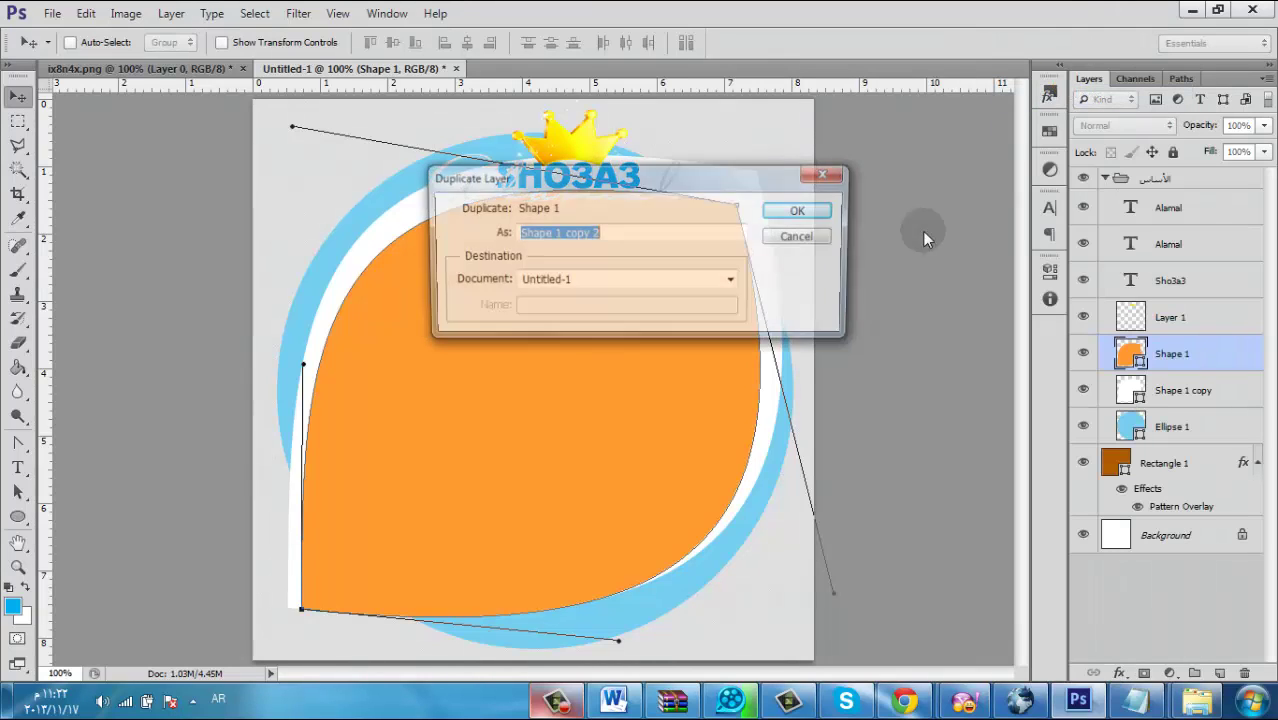
left_click(818, 208)
mouse_move(1210, 337)
left_mouse_down()
mouse_move(1200, 162)
mouse_move(1200, 476)
left_mouse_up()
Move Shape 1 copy 2 to the top of the stack, above the collapsed الأساس group
double_click(1225, 177)
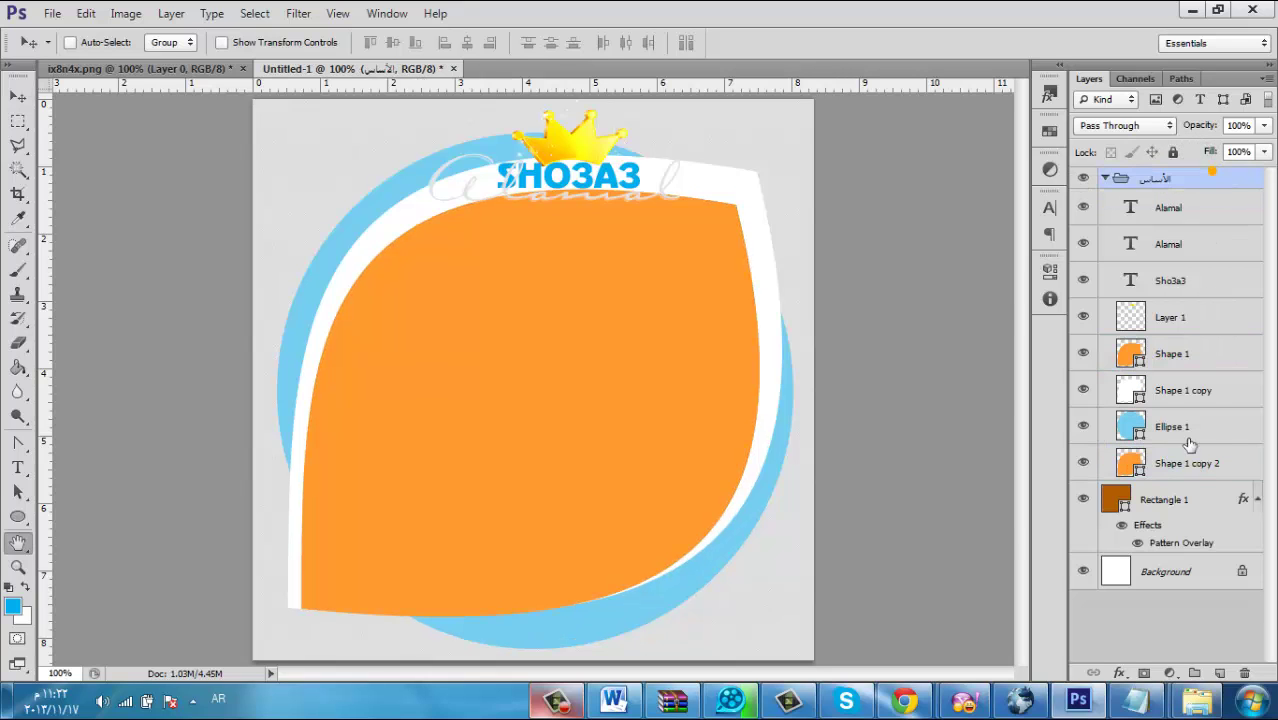
left_click(1188, 162)
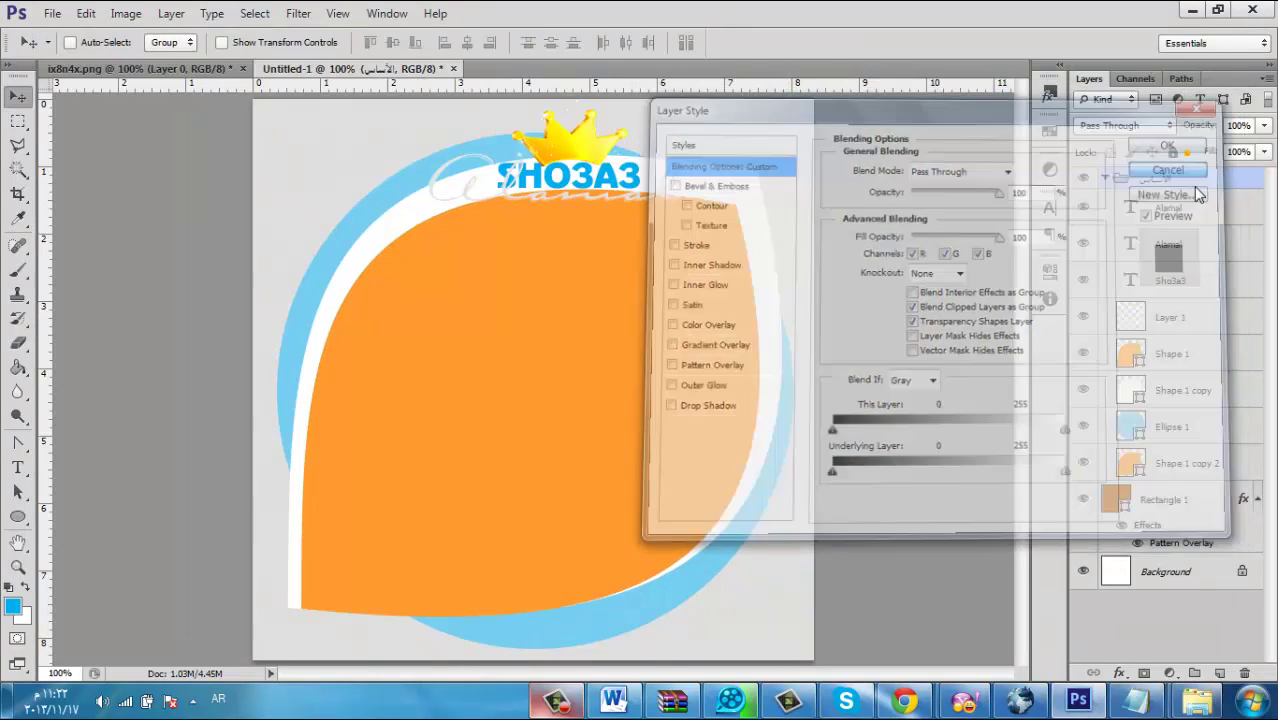
mouse_move(1180, 463)
left_mouse_down()
mouse_move(1205, 199)
mouse_move(1195, 168)
left_mouse_up()
left_click(1114, 219)
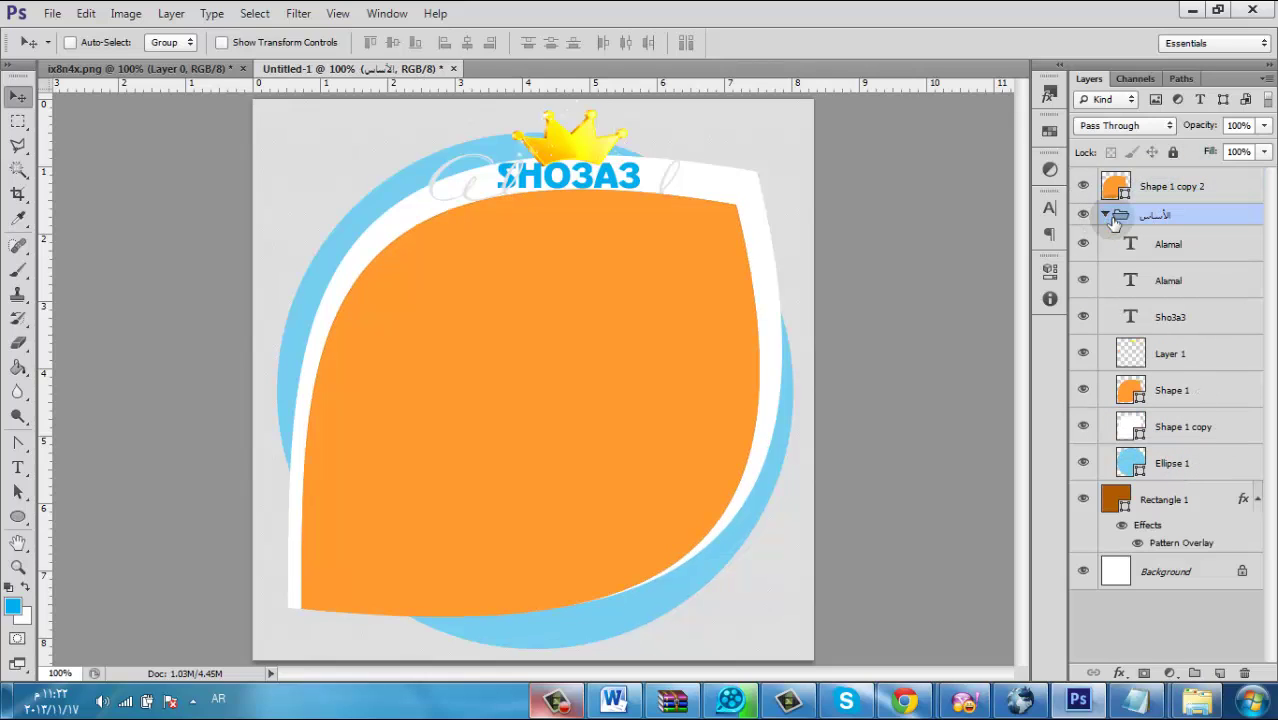
left_click(1106, 216)
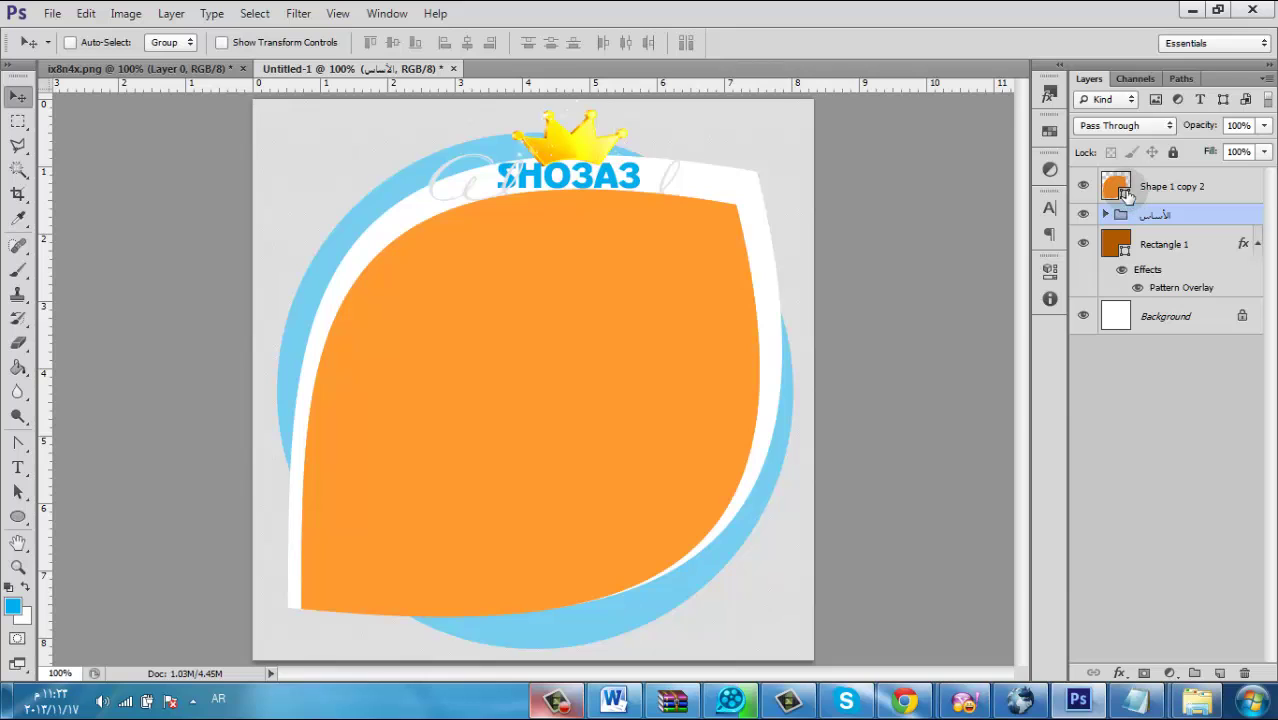
Fill Shape 1 copy 2 with white
double_click(1126, 195)
left_click(444, 138)
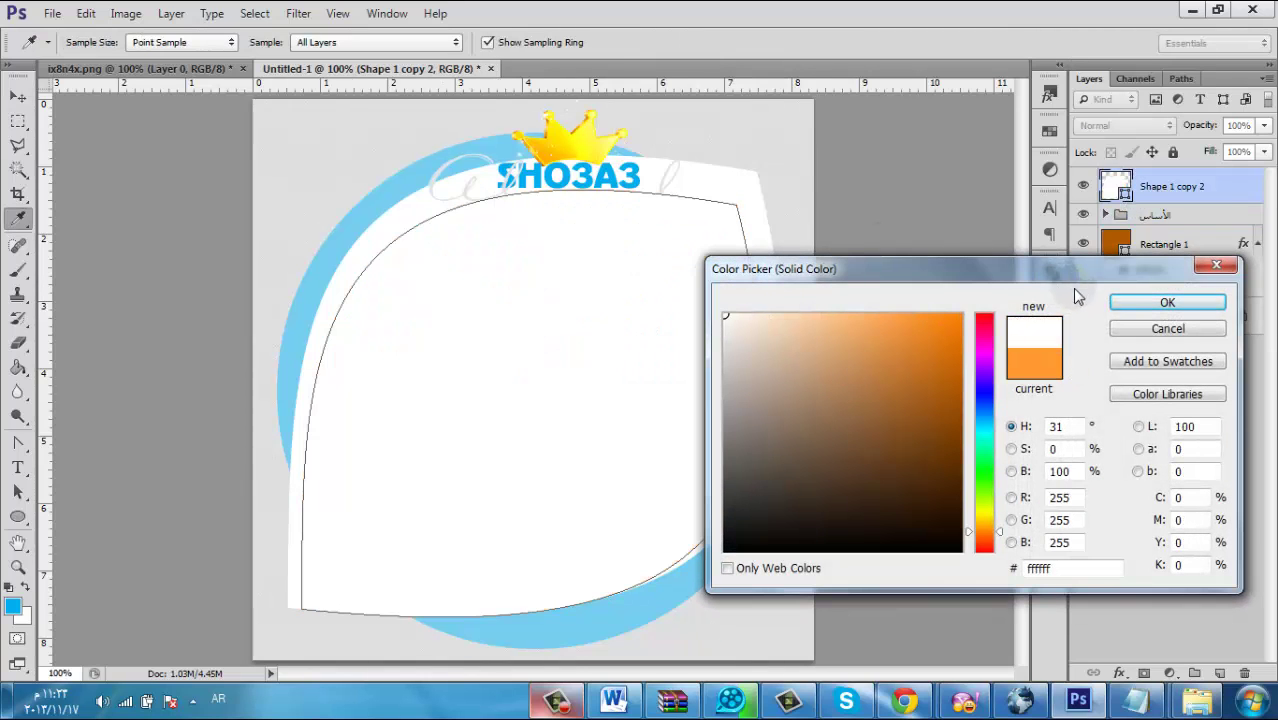
key("v")
left_click(1129, 301)
Scale the white leaf to about 25% and place it in the orange leaf's upper right
key("ctrl+t")
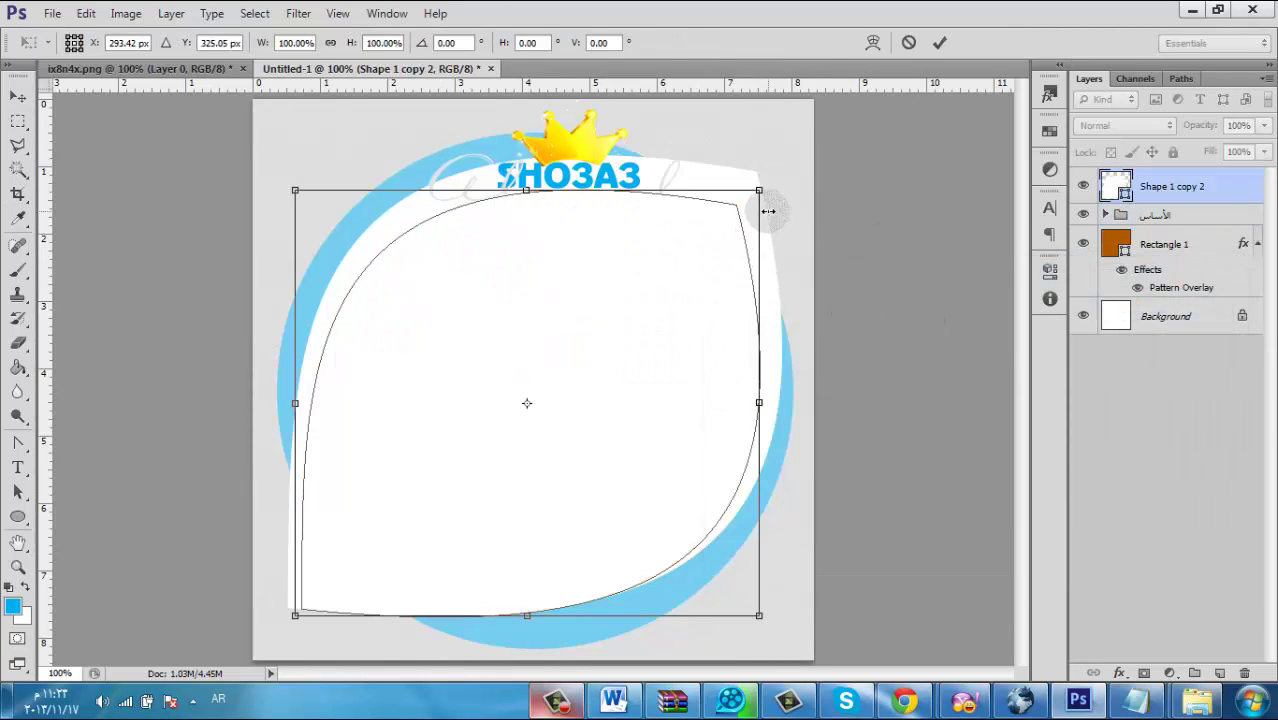
mouse_move(759, 190)
left_mouse_down()
mouse_move(398, 444)
mouse_move(415, 510)
mouse_move(647, 271)
left_mouse_up()
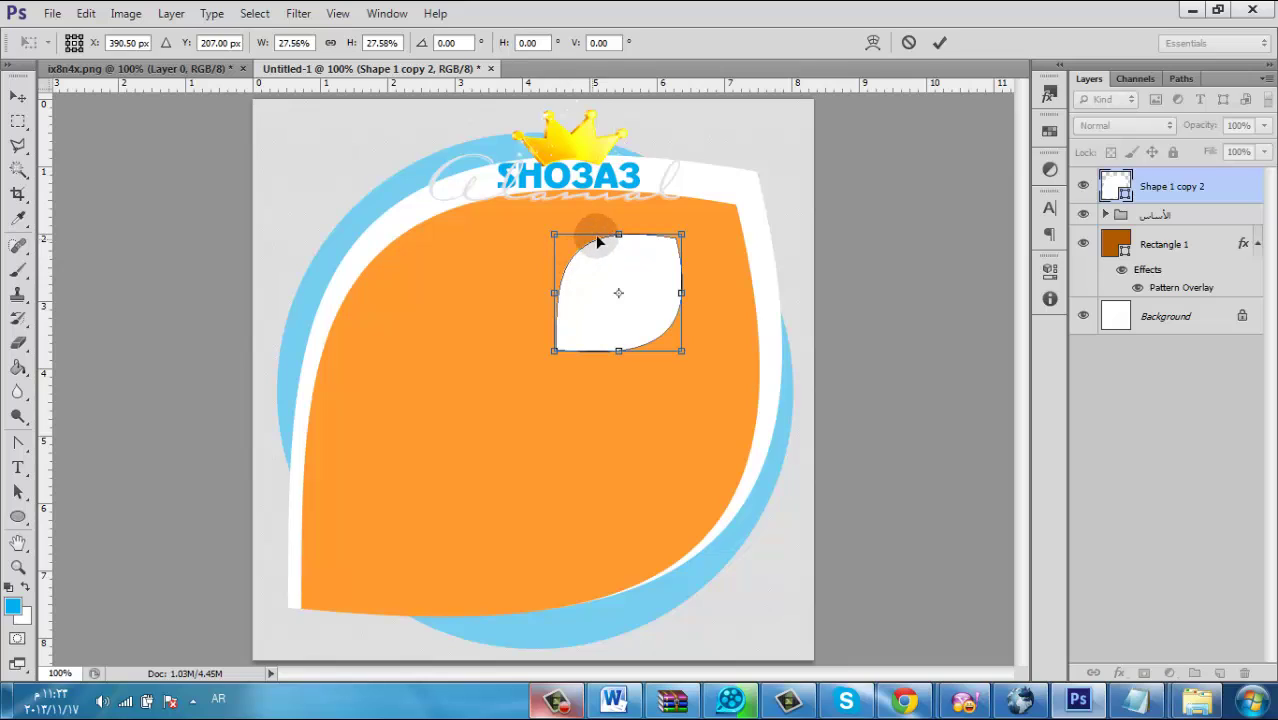
left_click_drag(676, 233, 655, 252)
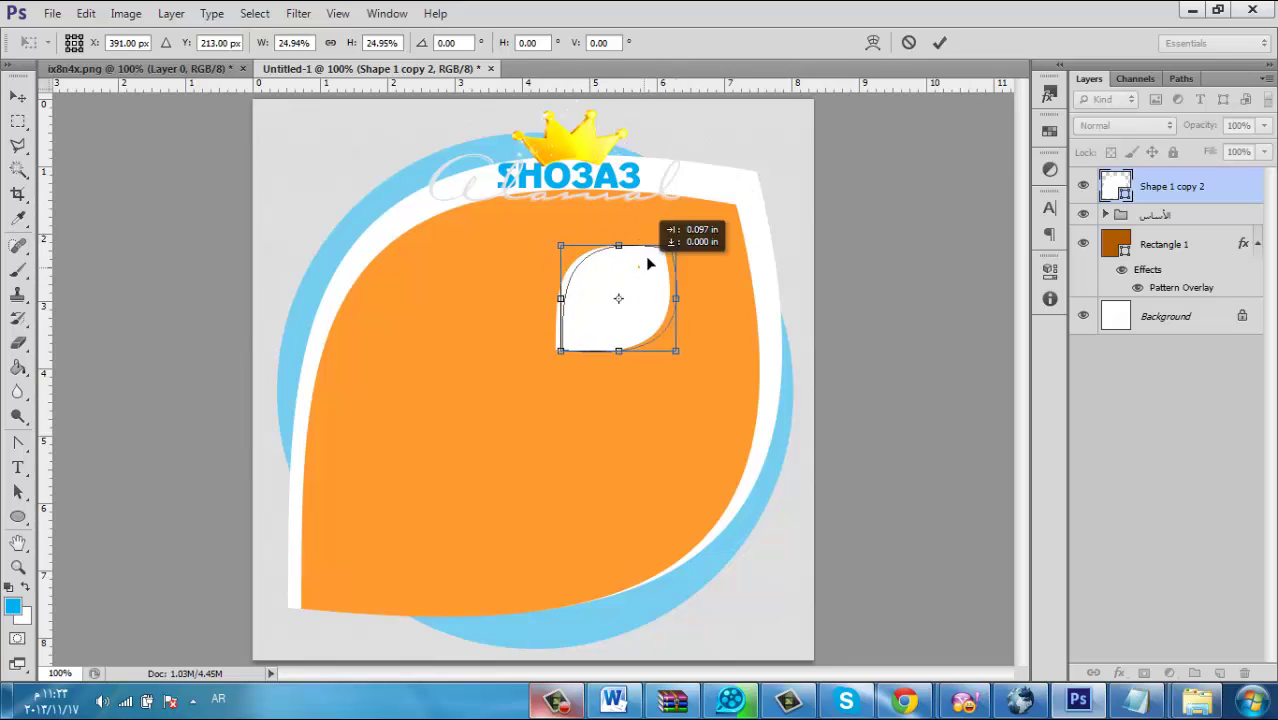
key("Return")
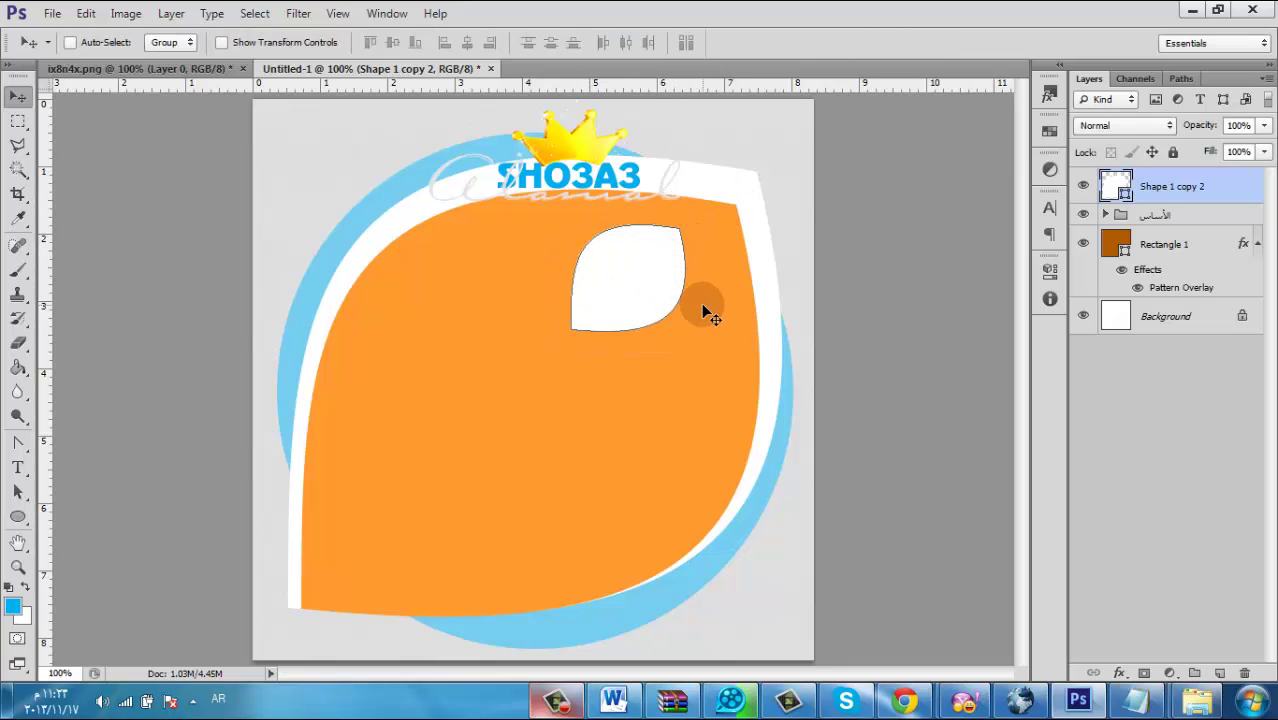
Duplicate the white leaf repeatedly up to Shape 1 copy 8, placing copies in rows across the orange leaf
key("ctrl+j")
left_click_drag(638, 268, 476, 281)
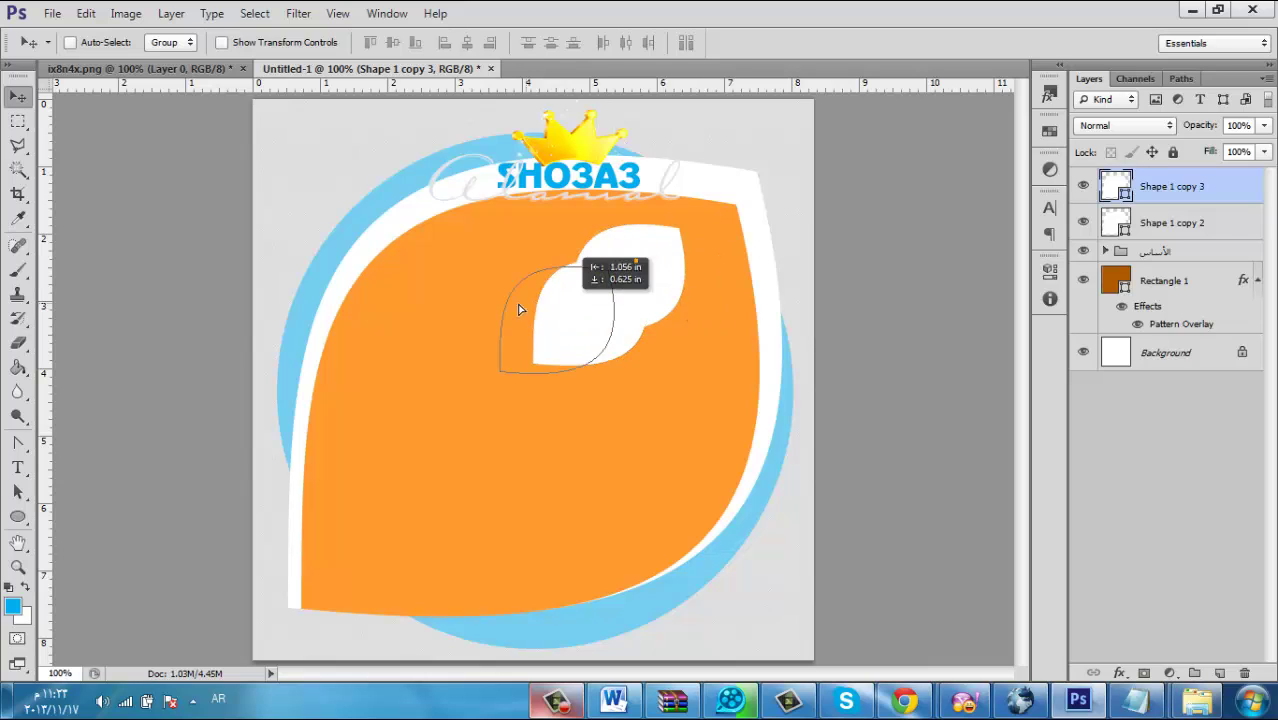
key("ctrl+j")
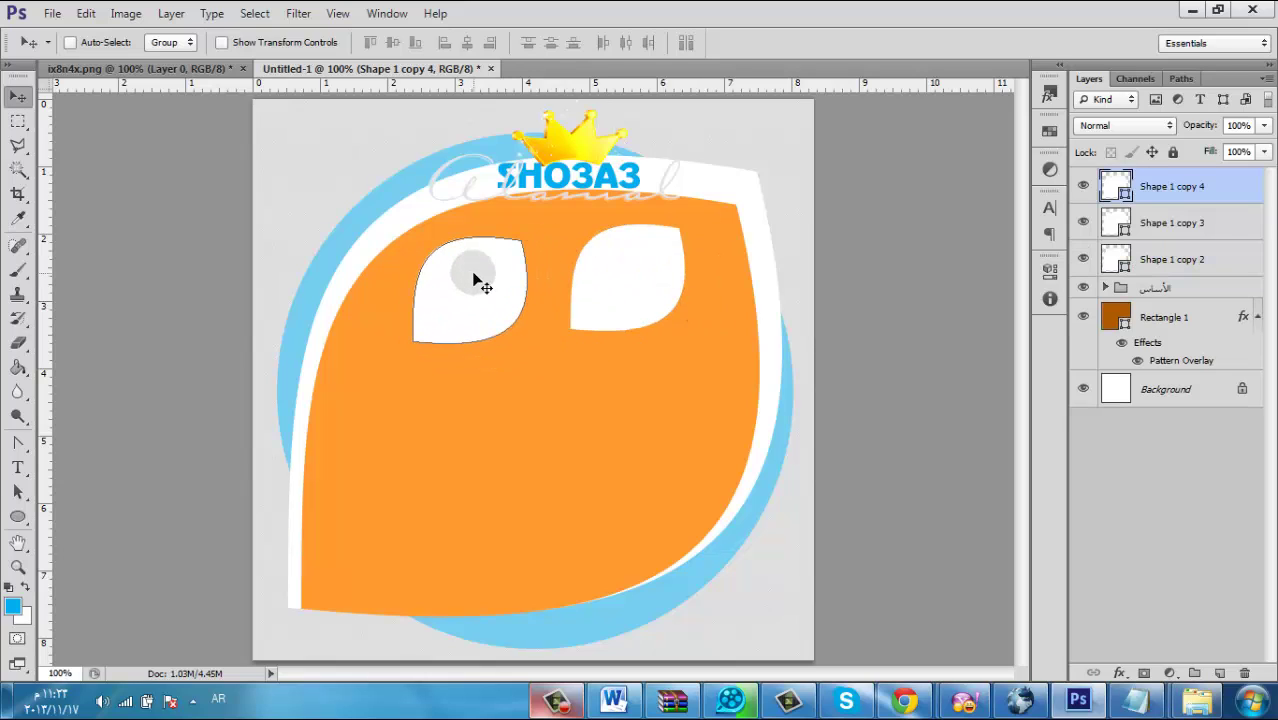
left_click_drag(542, 326, 418, 438)
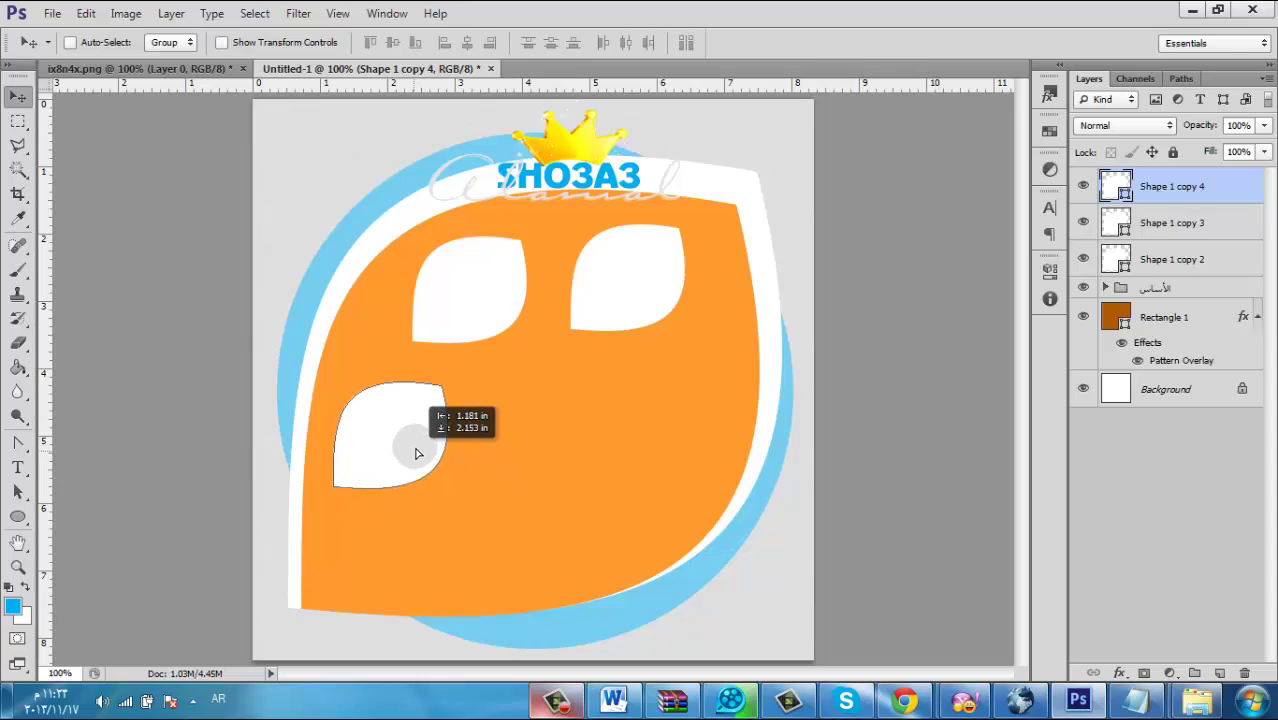
key("ctrl+j")
mouse_move(417, 436)
left_mouse_down()
mouse_move(697, 428)
mouse_move(580, 540)
left_mouse_up()
key("ctrl+j")
key("ctrl+j")
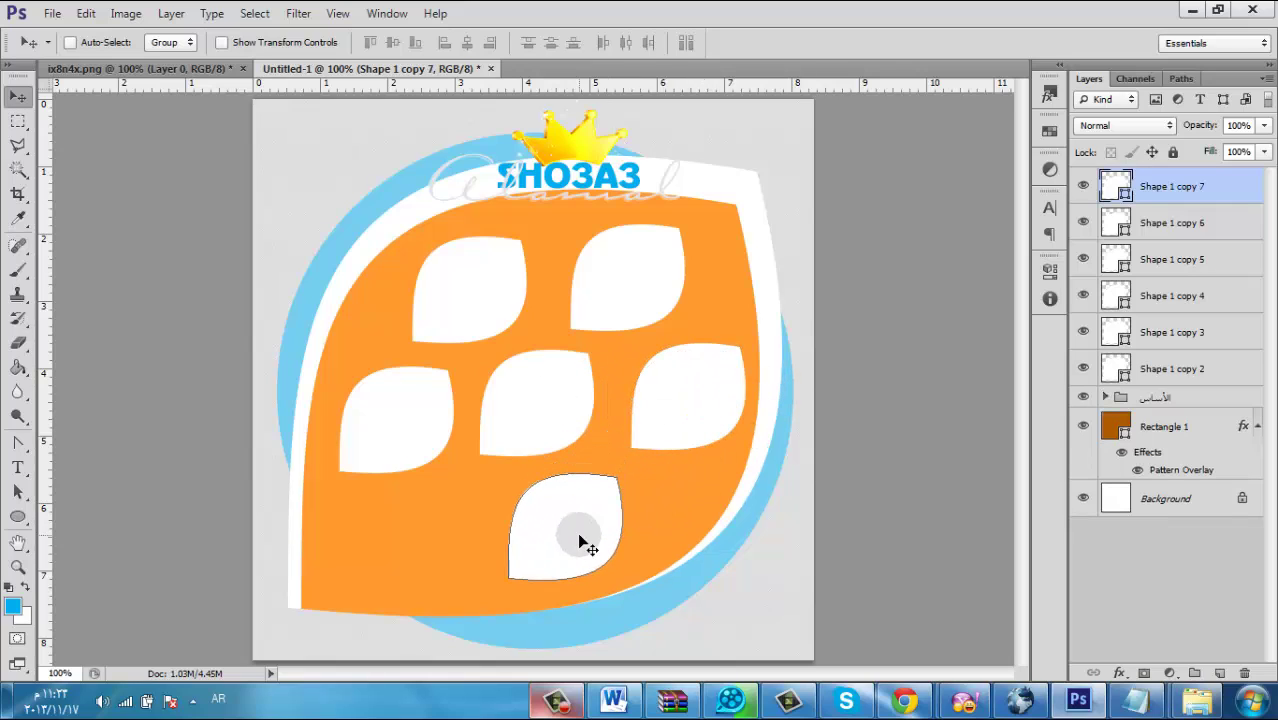
key("ctrl+j")
mouse_move(579, 538)
left_mouse_down()
mouse_move(414, 537)
mouse_move(438, 540)
left_mouse_up()
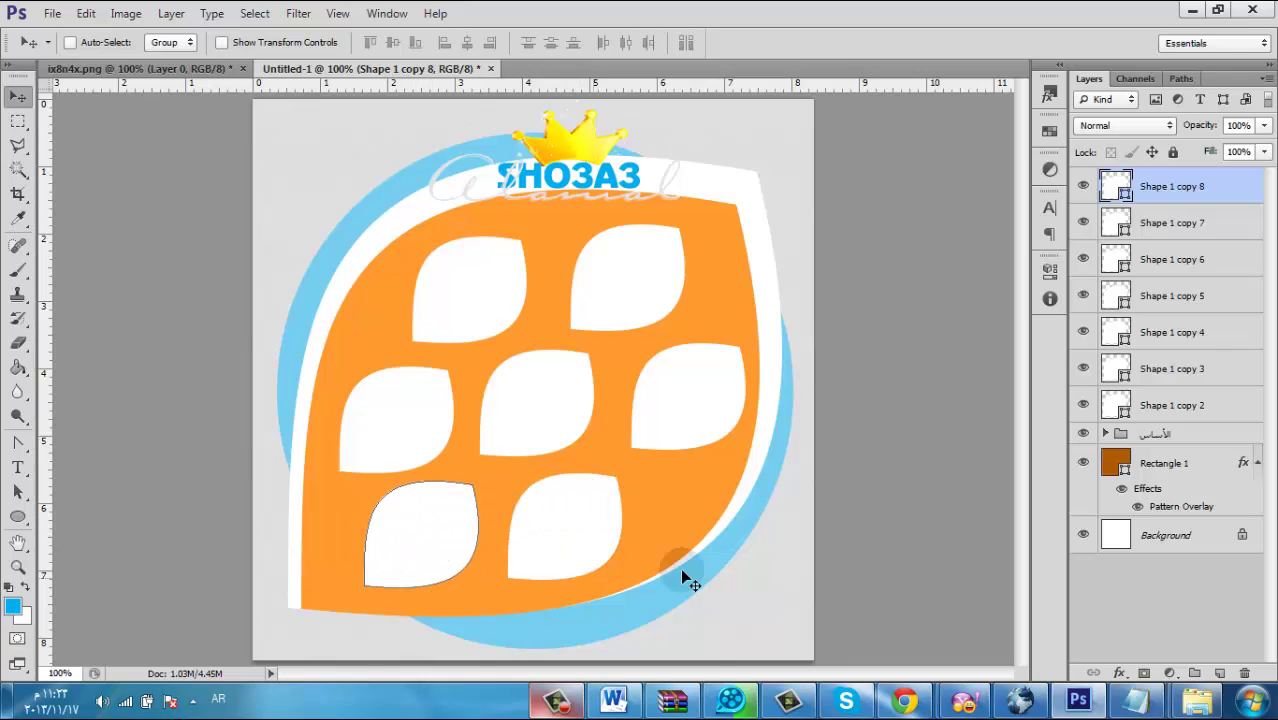
Select Shape 1 copy 2 through copy 8, group them, and name the group النماذج
left_click(1186, 405, "shift")
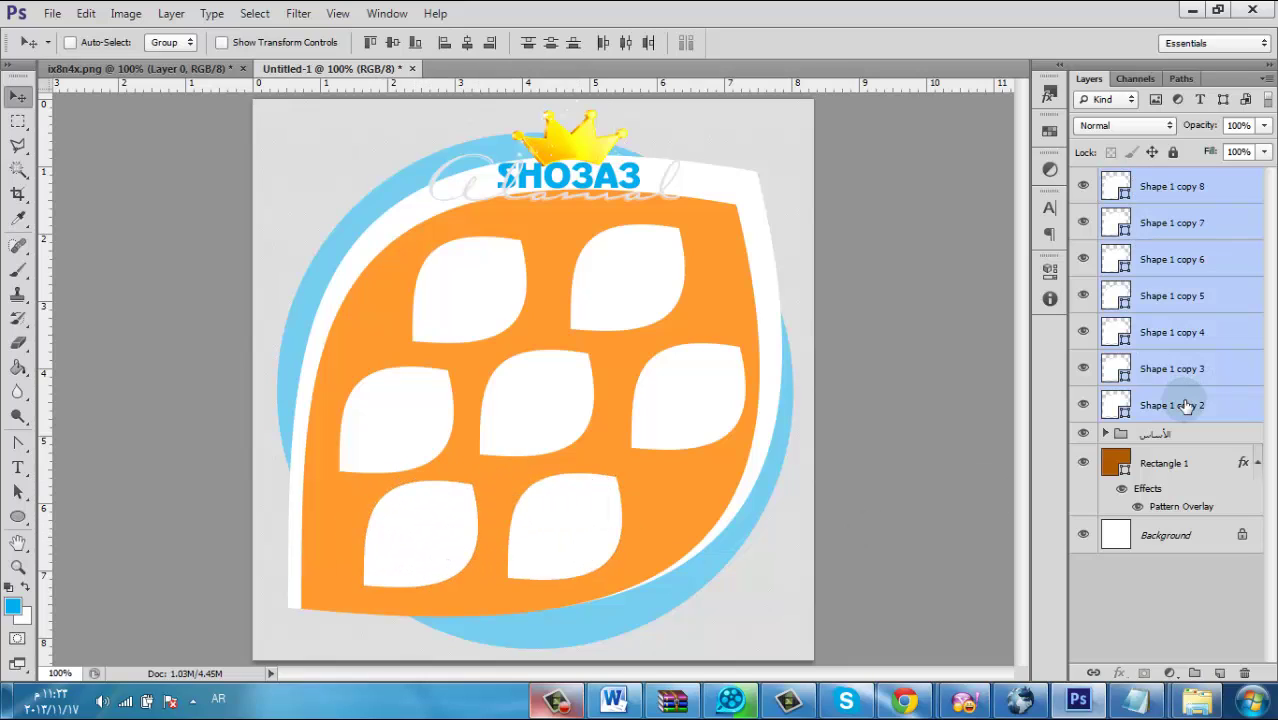
key("ctrl+g")
type("النماذج")
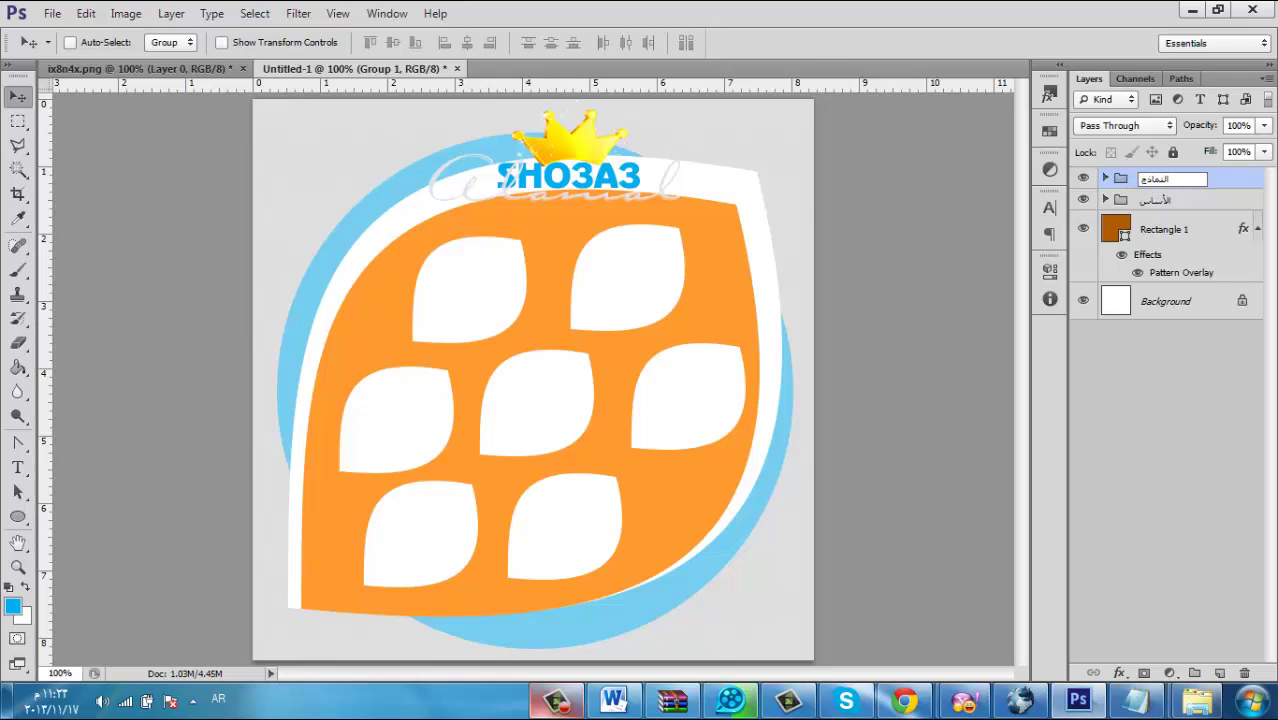
key("Return")
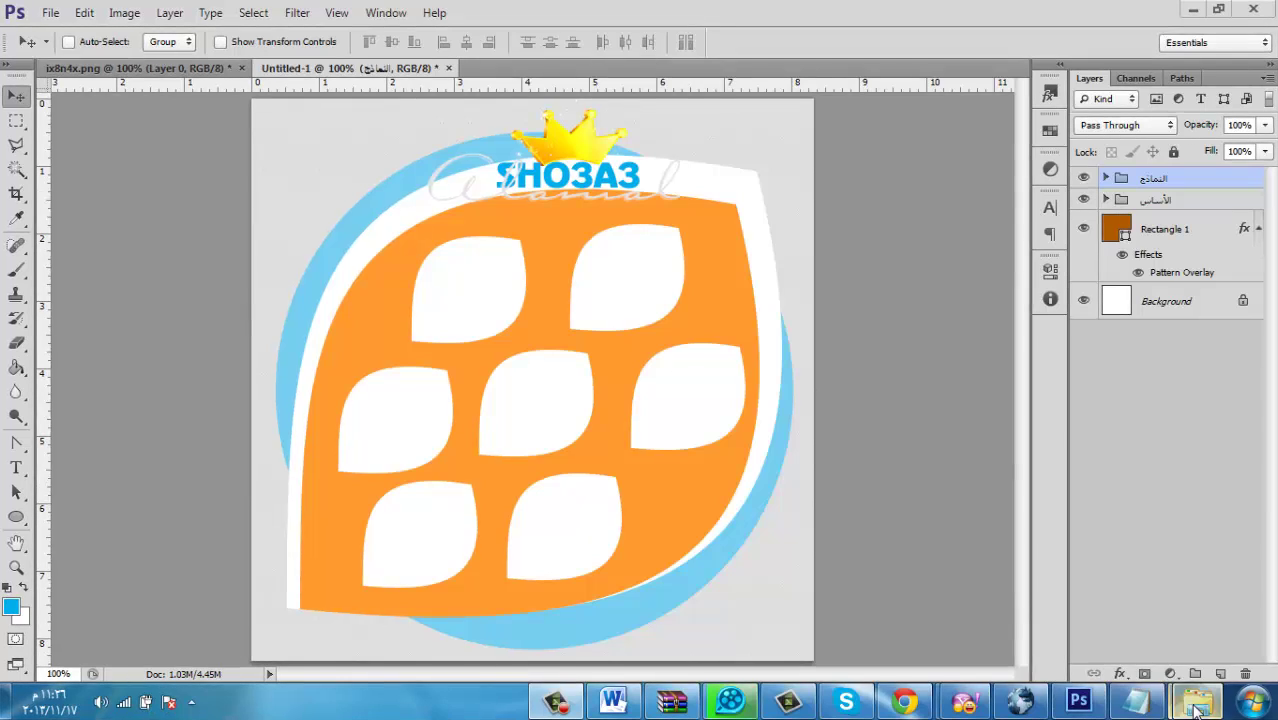
Place scene 3asq (269719133) and clip it to Shape 1 copy 8 inside the leaf-shapes group
mouse_move(1197, 701)
left_click(1115, 610)
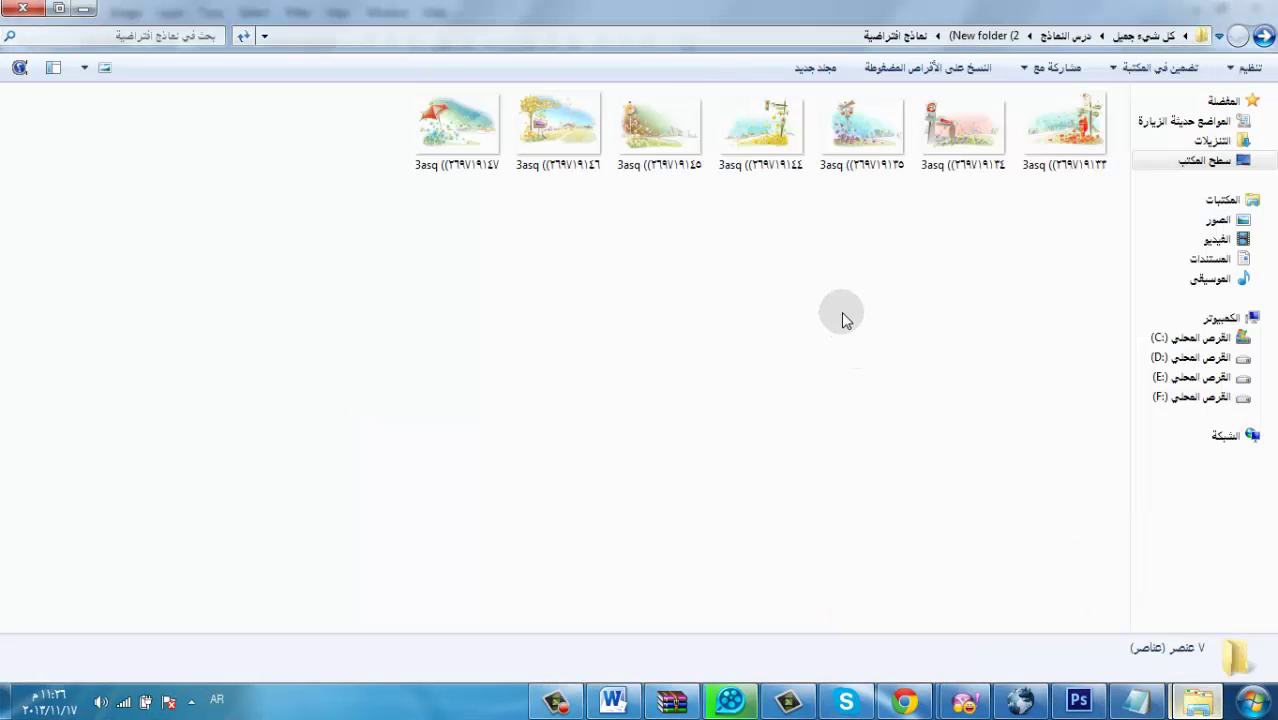
mouse_move(1050, 115)
left_mouse_down()
mouse_move(1082, 695)
mouse_move(748, 355)
left_mouse_up()
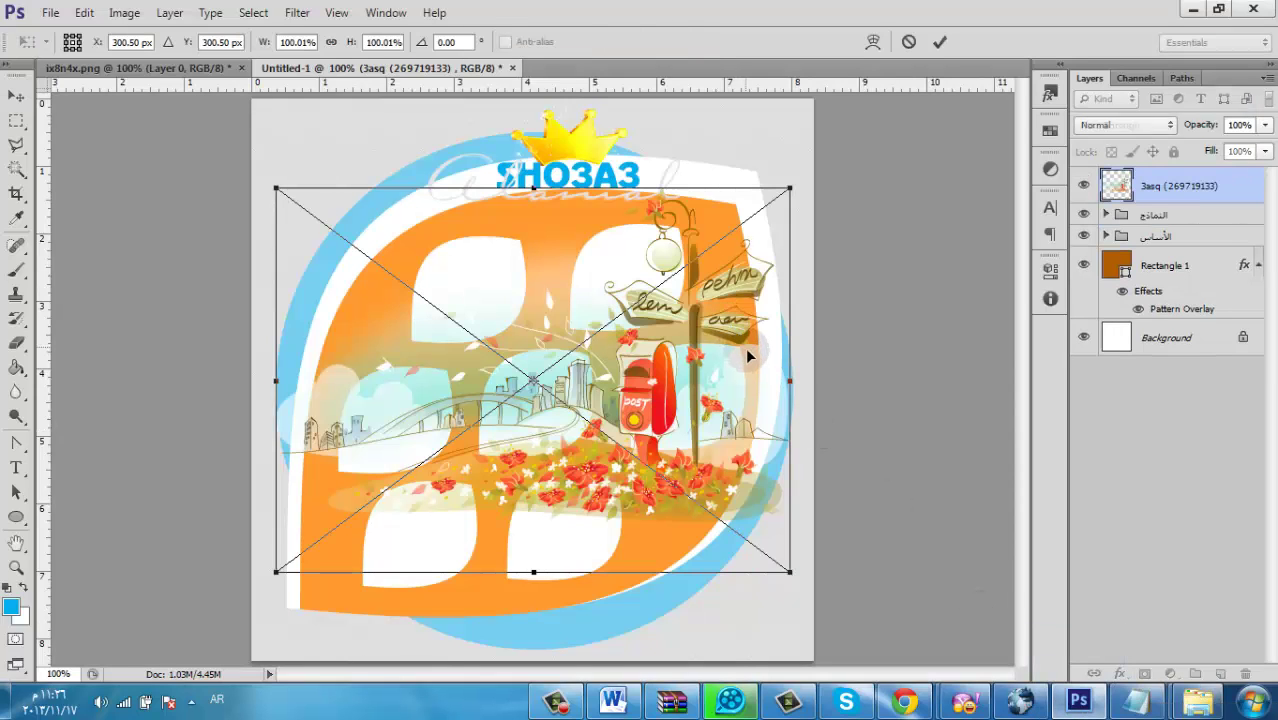
key("Return")
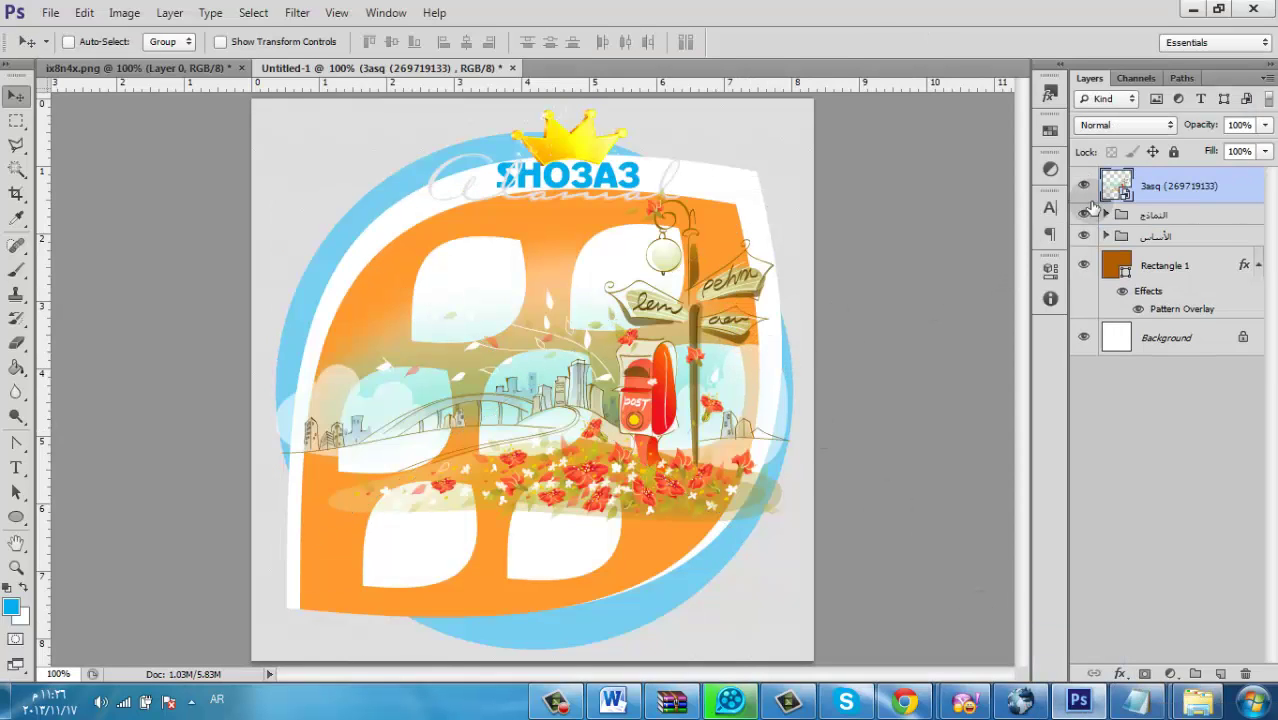
left_click(1105, 215)
left_click_drag(1178, 186, 1188, 230)
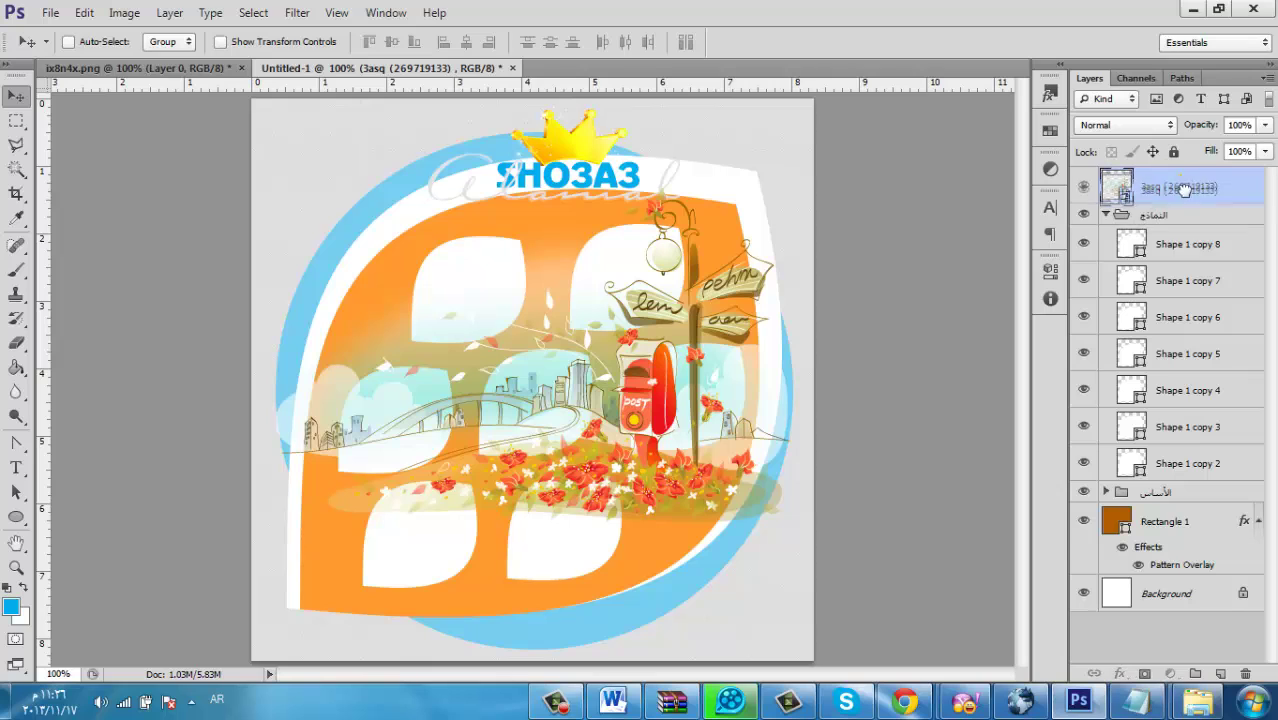
left_click(1176, 224, "alt")
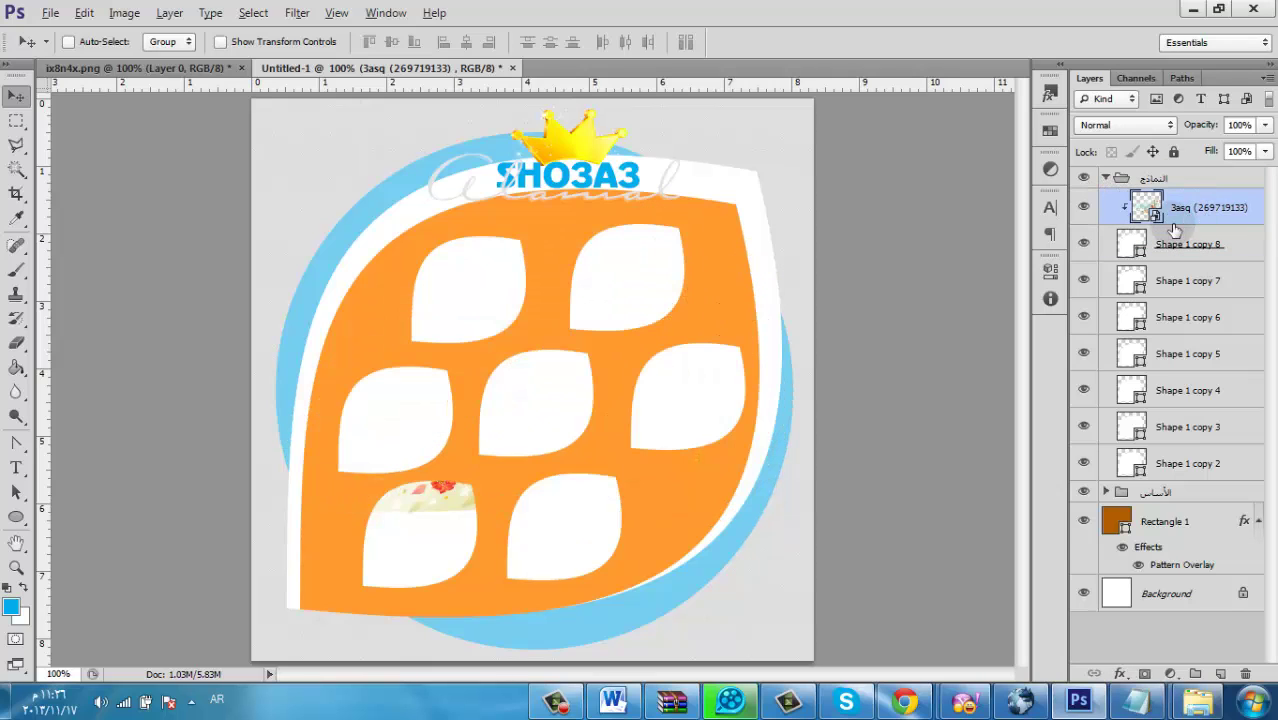
Scale the clipped scene to about 63% and fit it in the lower-left leaf window
left_click_drag(508, 428, 434, 511)
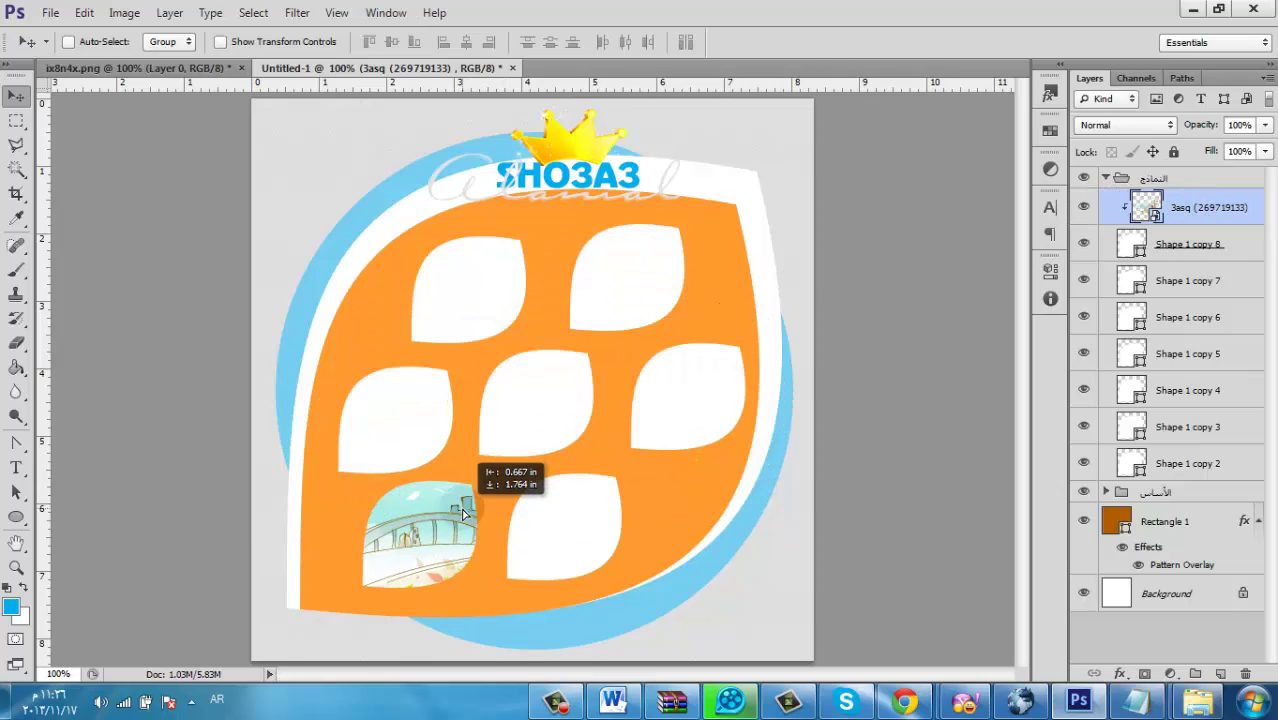
key("ctrl+t")
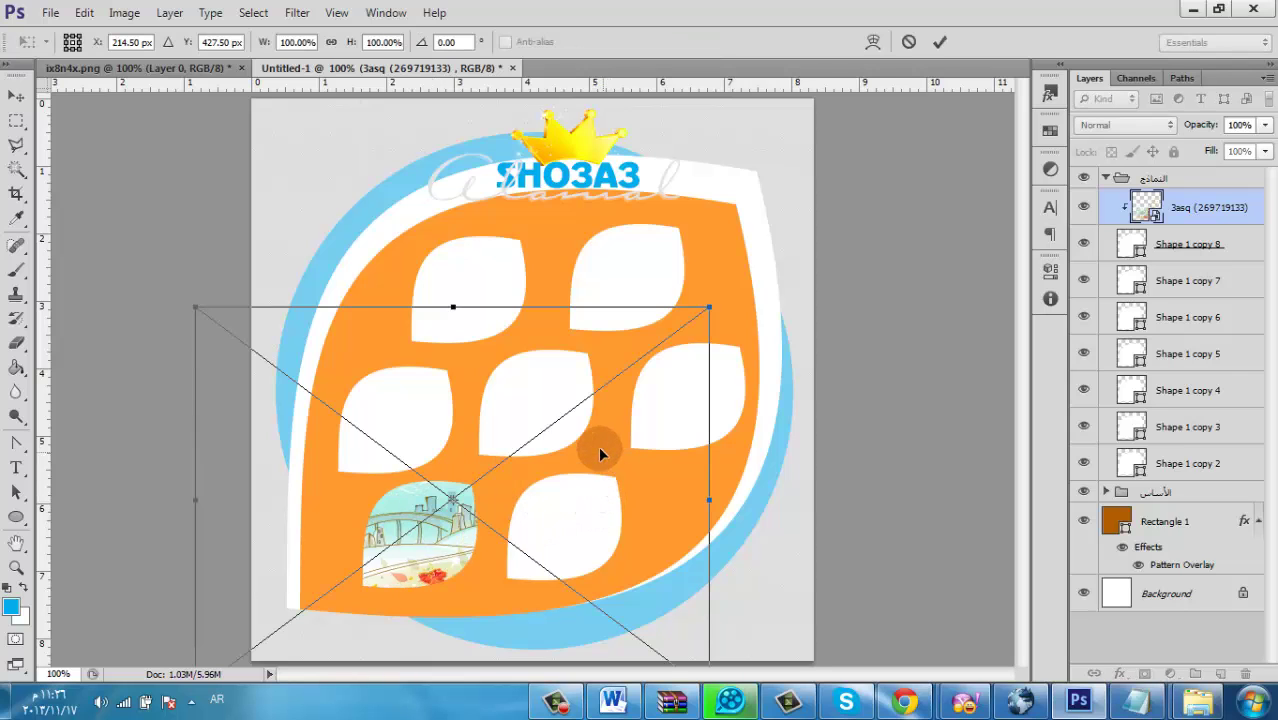
left_click_drag(678, 313, 485, 454)
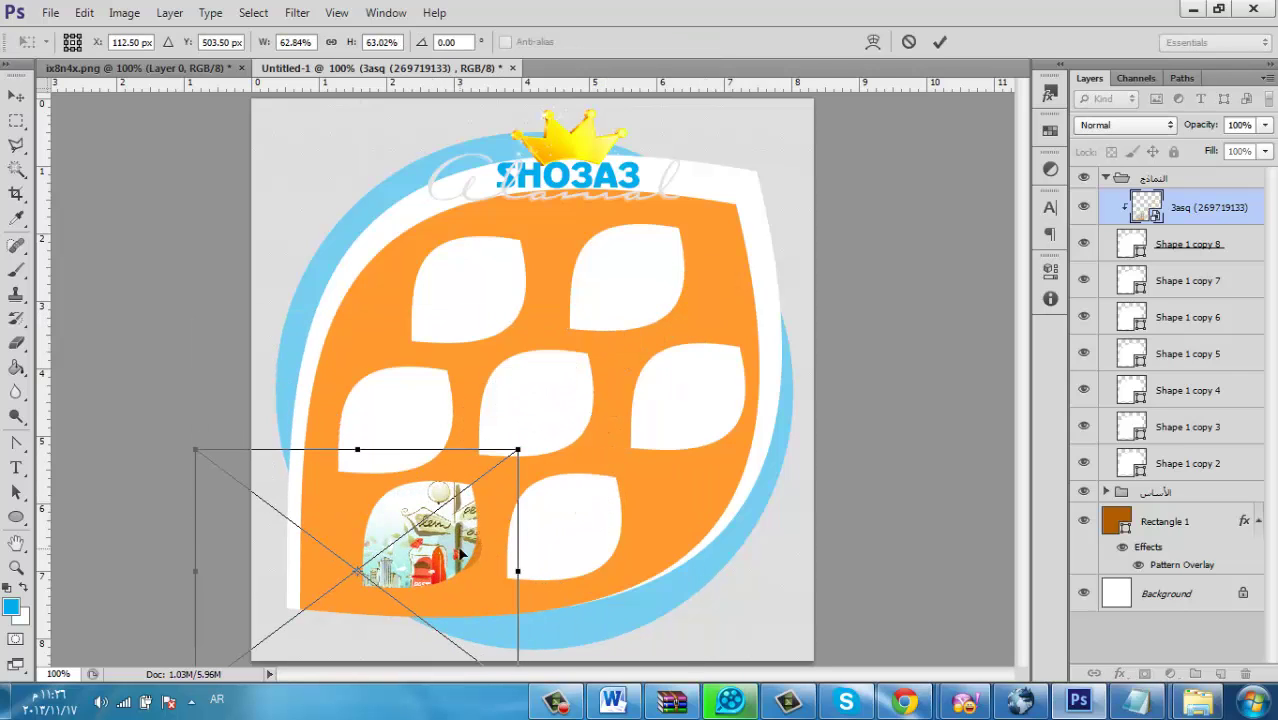
left_click_drag(464, 548, 477, 527)
key("Return")
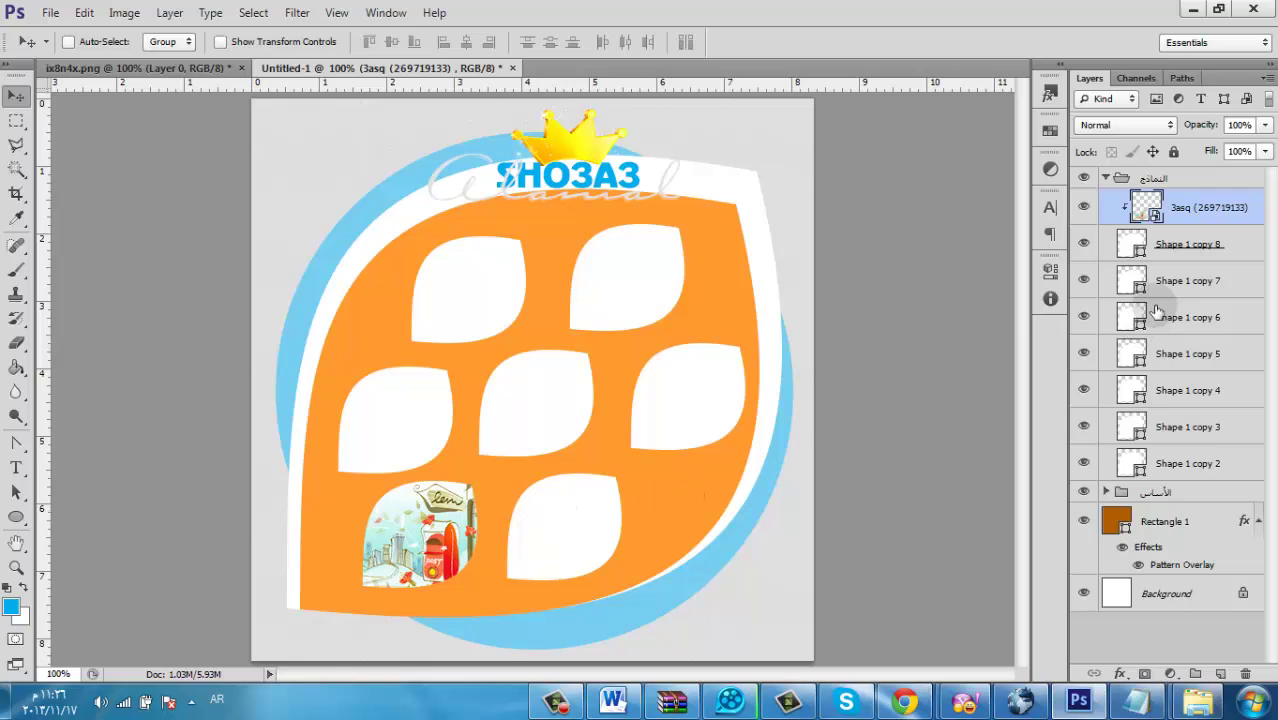
Place scene 3asq (269719134) and clip it into the lower-middle leaf window
left_click(1176, 285)
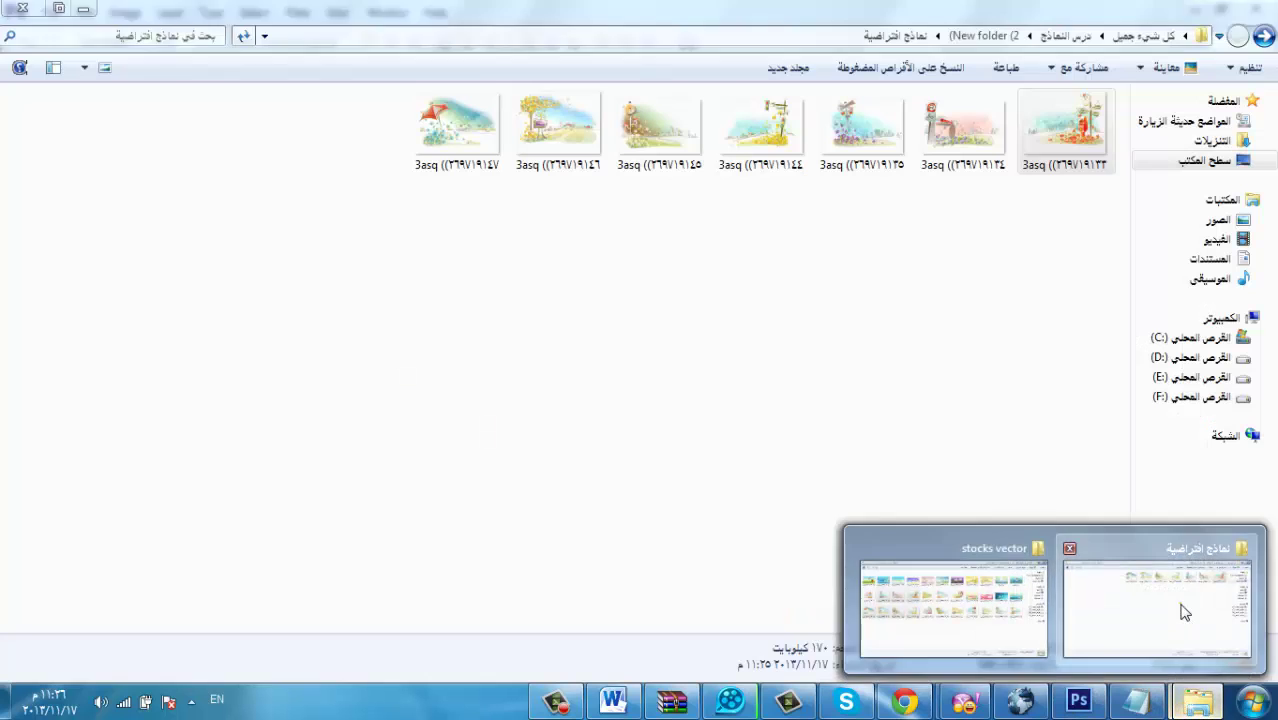
left_click(1178, 608)
mouse_move(946, 115)
left_mouse_down()
mouse_move(1085, 711)
mouse_move(685, 330)
left_mouse_up()
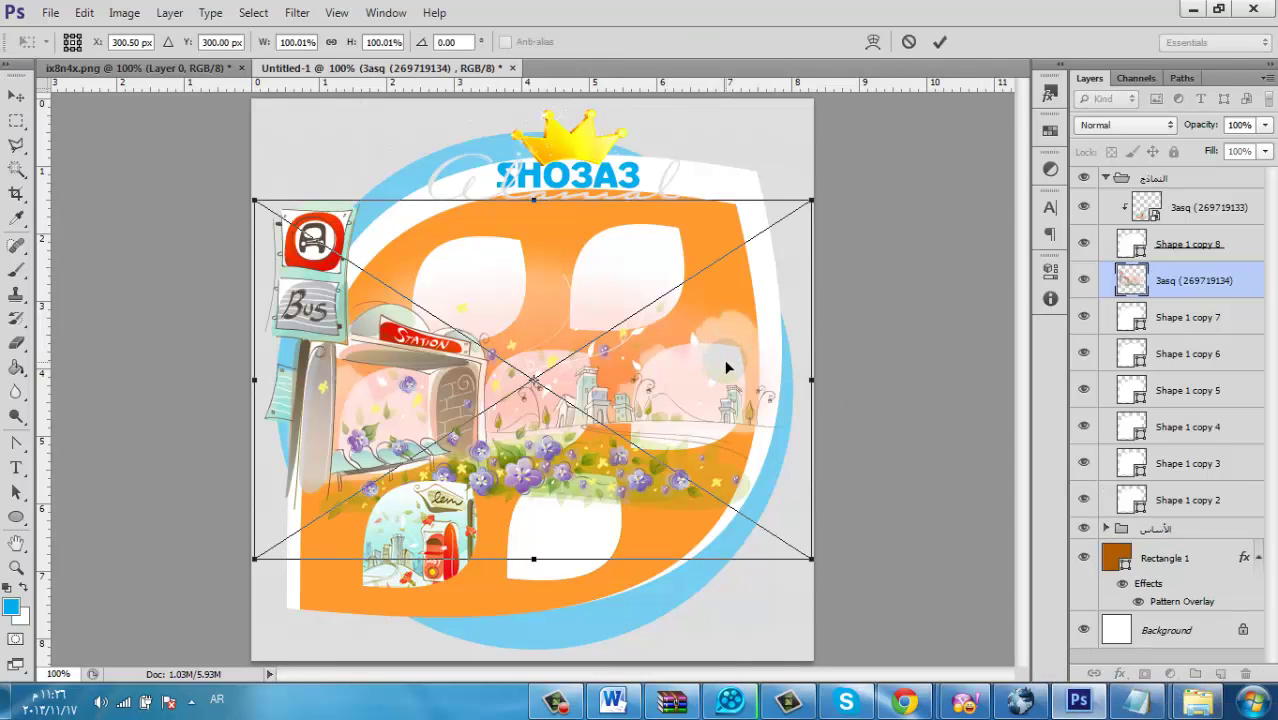
key("Return")
key("ctrl+alt+g")
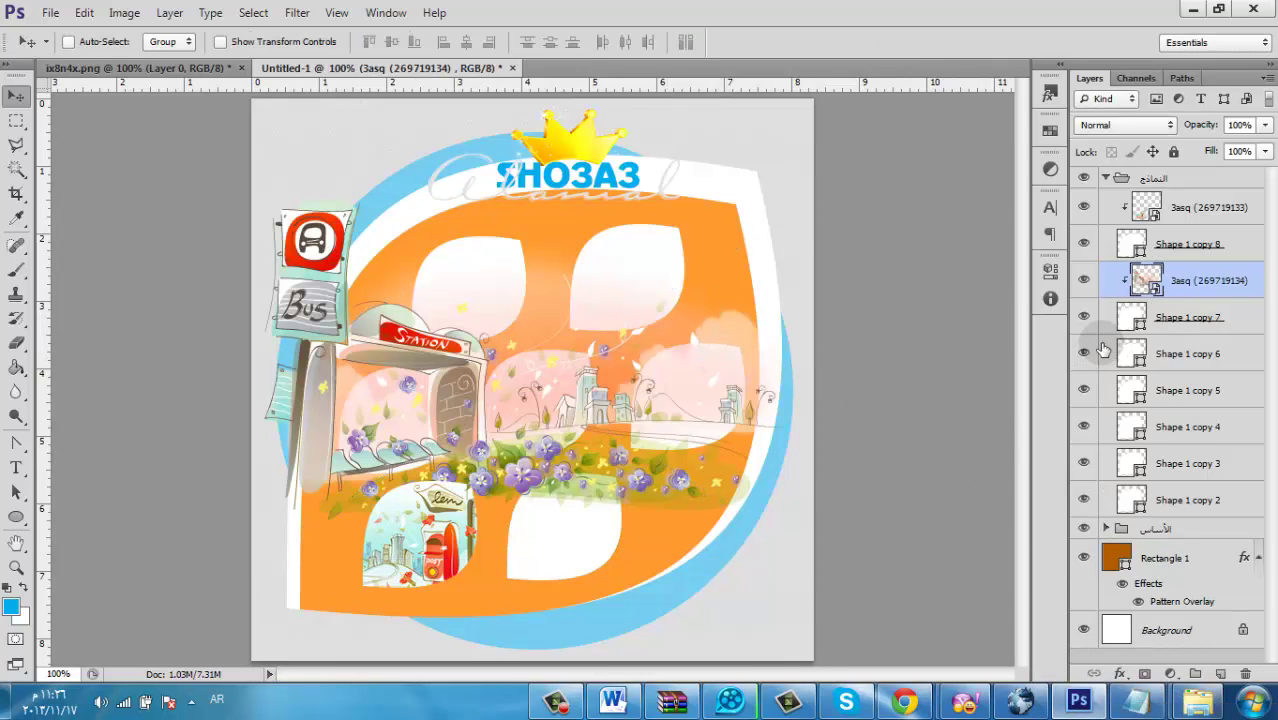
left_click_drag(665, 373, 677, 510)
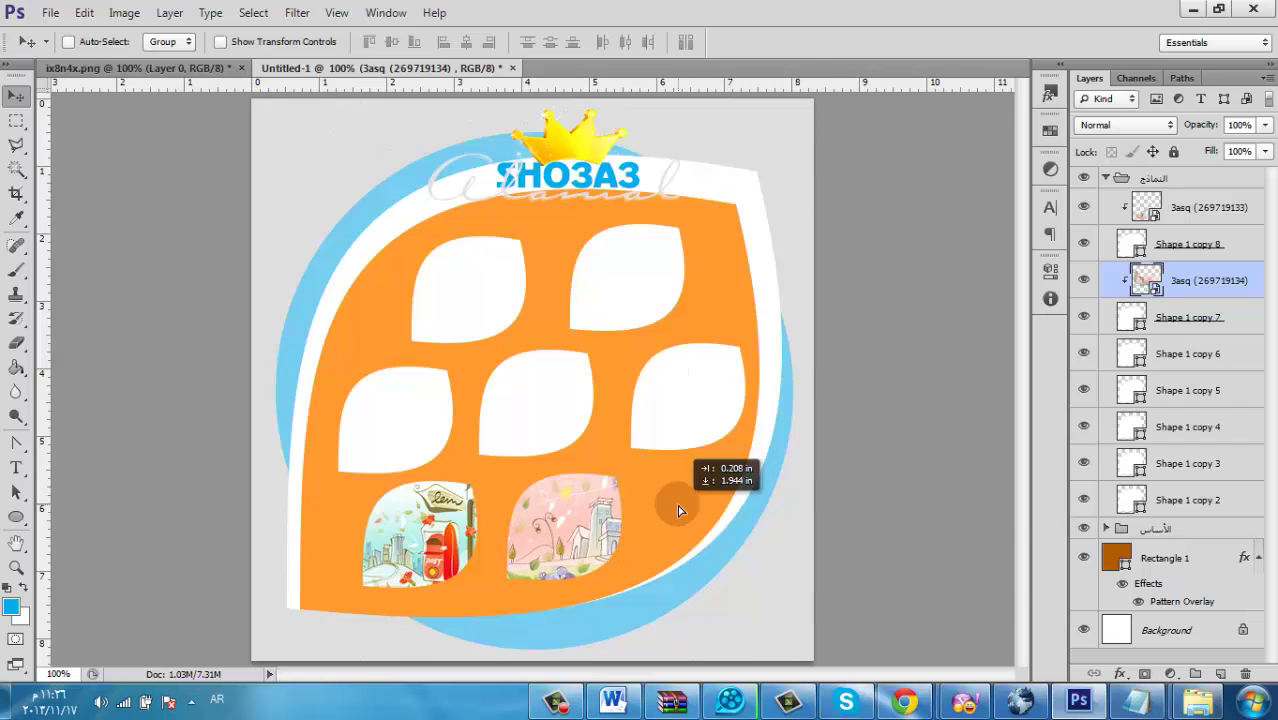
Place scene 3asq (269719135) and clip it into the right leaf window
left_click(1198, 700)
mouse_move(864, 130)
left_mouse_down()
mouse_move(985, 614)
mouse_move(760, 430)
left_mouse_up()
key("Return")
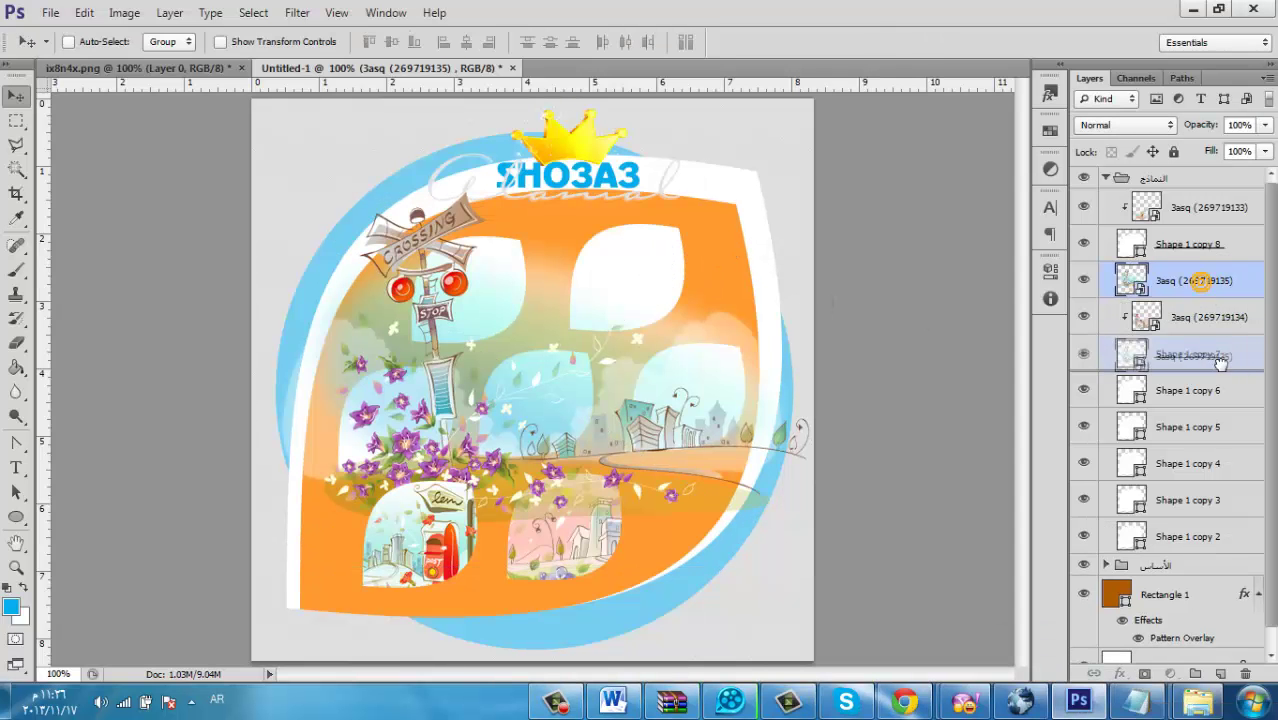
left_click_drag(1213, 290, 1213, 370)
key("ctrl+alt+g")
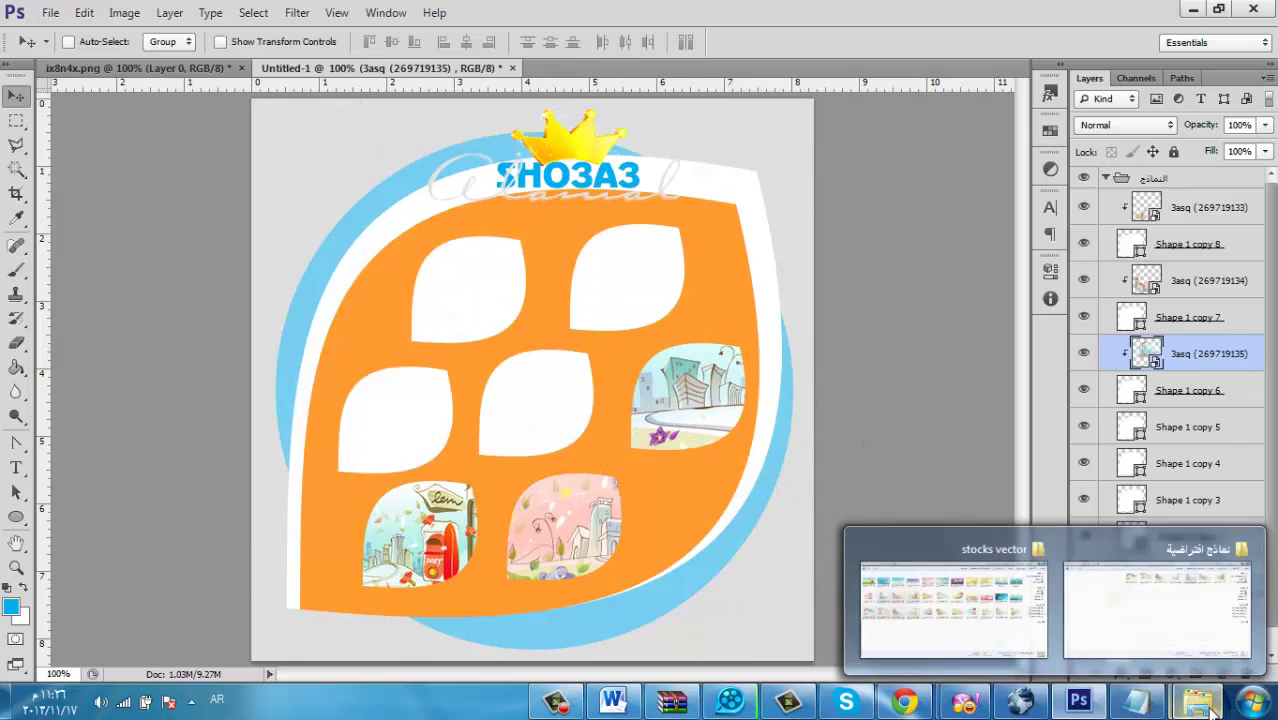
Clip scene 3asq (269719144) into the centre window, scaled to about 49%
left_click(1150, 600)
mouse_move(760, 130)
left_mouse_down()
mouse_move(1080, 655)
mouse_move(735, 243)
left_mouse_up()
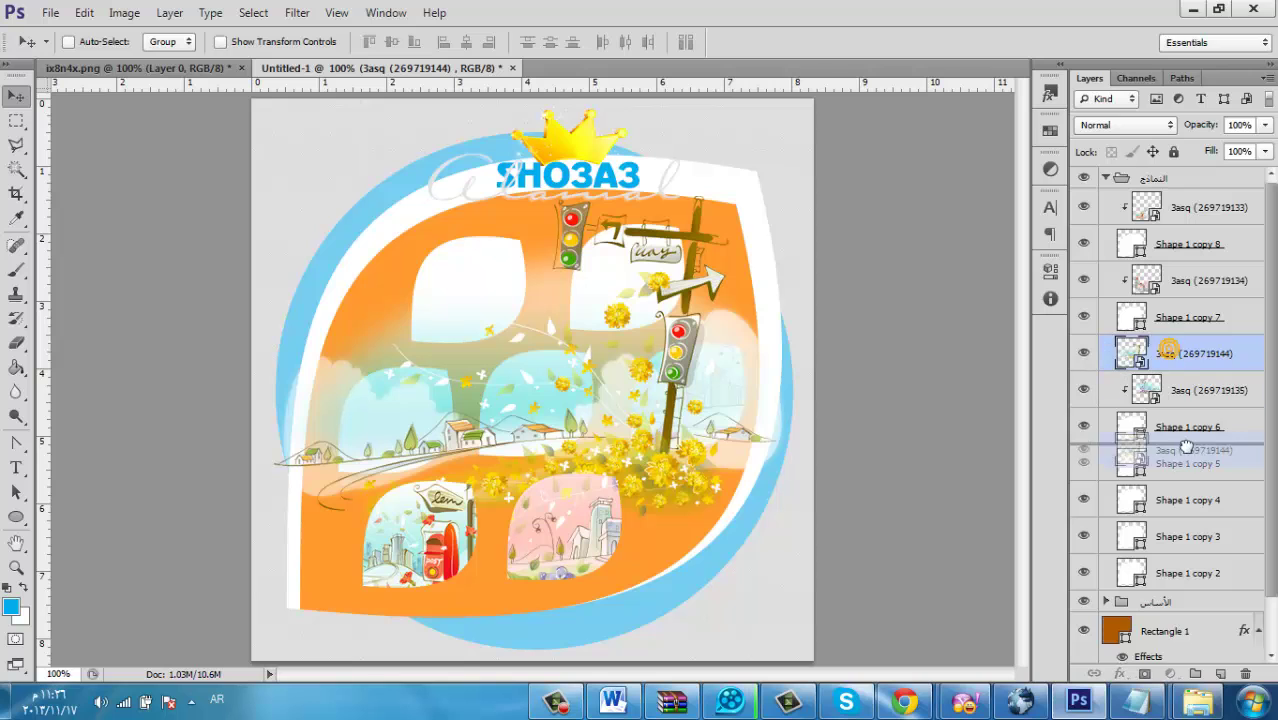
left_click_drag(1186, 447, 1188, 445)
key("ctrl+alt+g")
key("ctrl+t")
left_click_drag(793, 180, 548, 389)
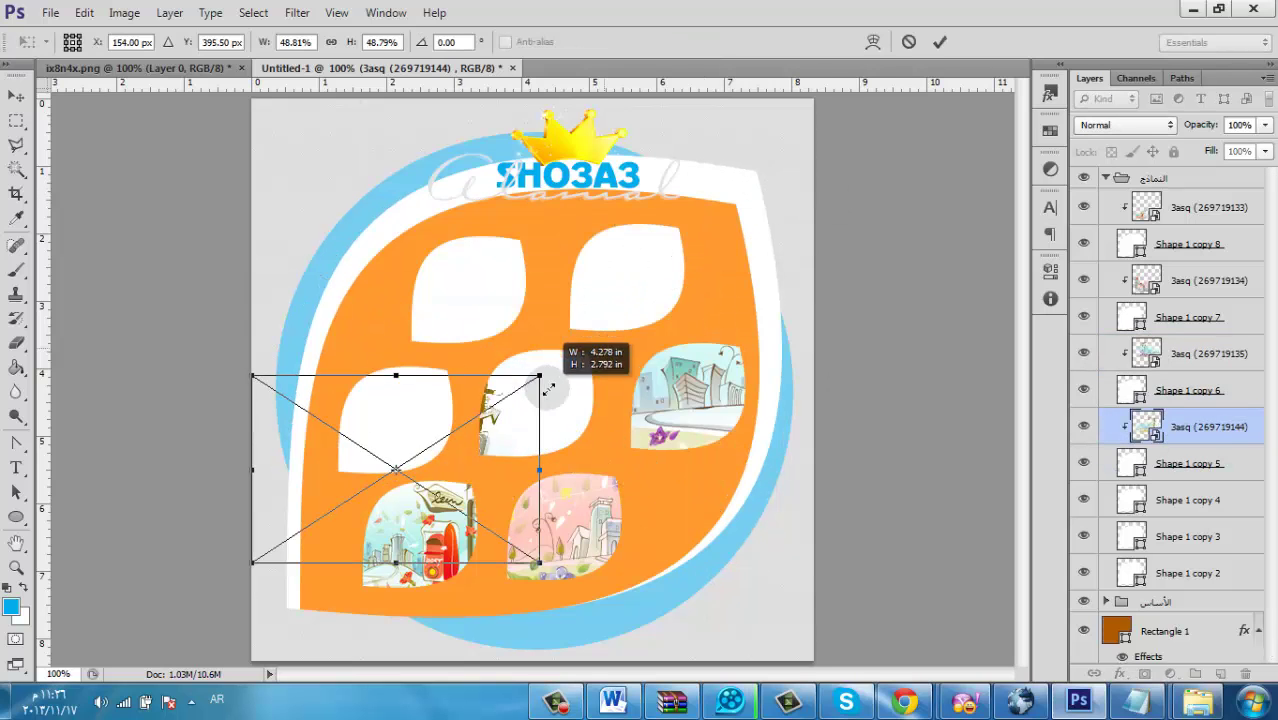
left_click_drag(460, 470, 555, 440)
key("Return")
Place scene 3asq (269719145) and clip it to Shape 1 copy 4
left_click(1188, 500)
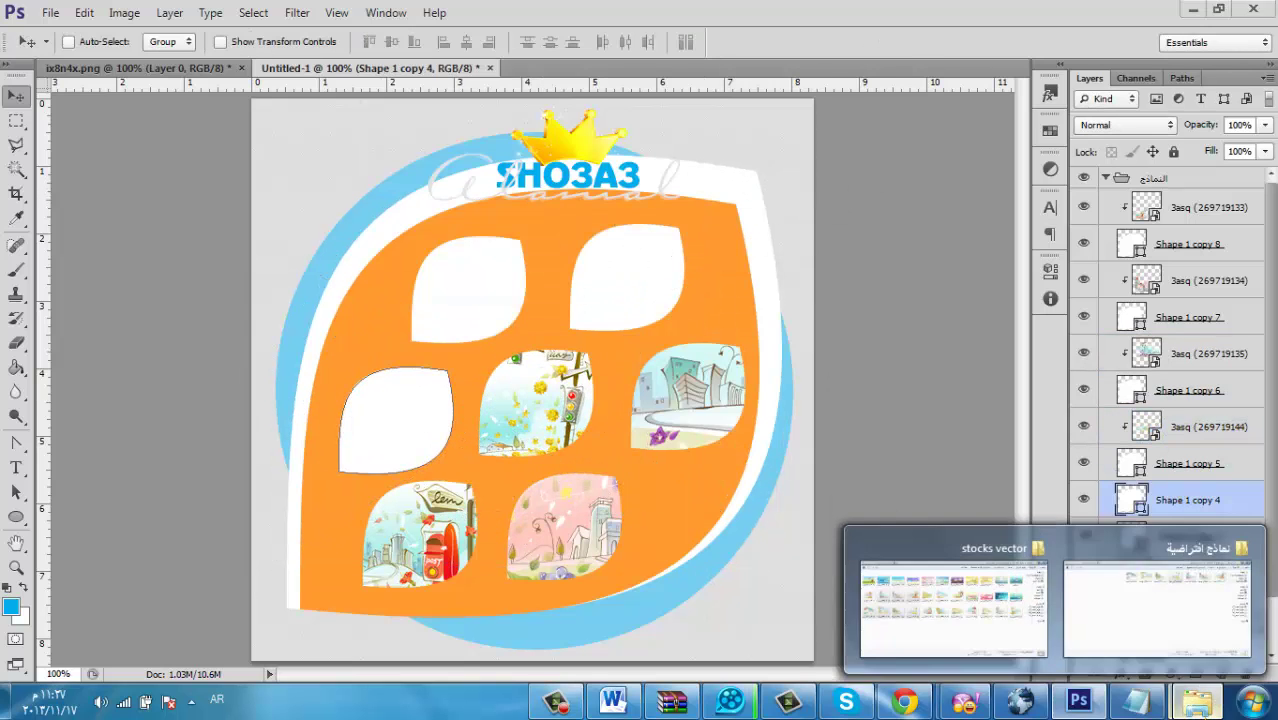
left_click(1157, 608)
left_click_drag(660, 130, 505, 370)
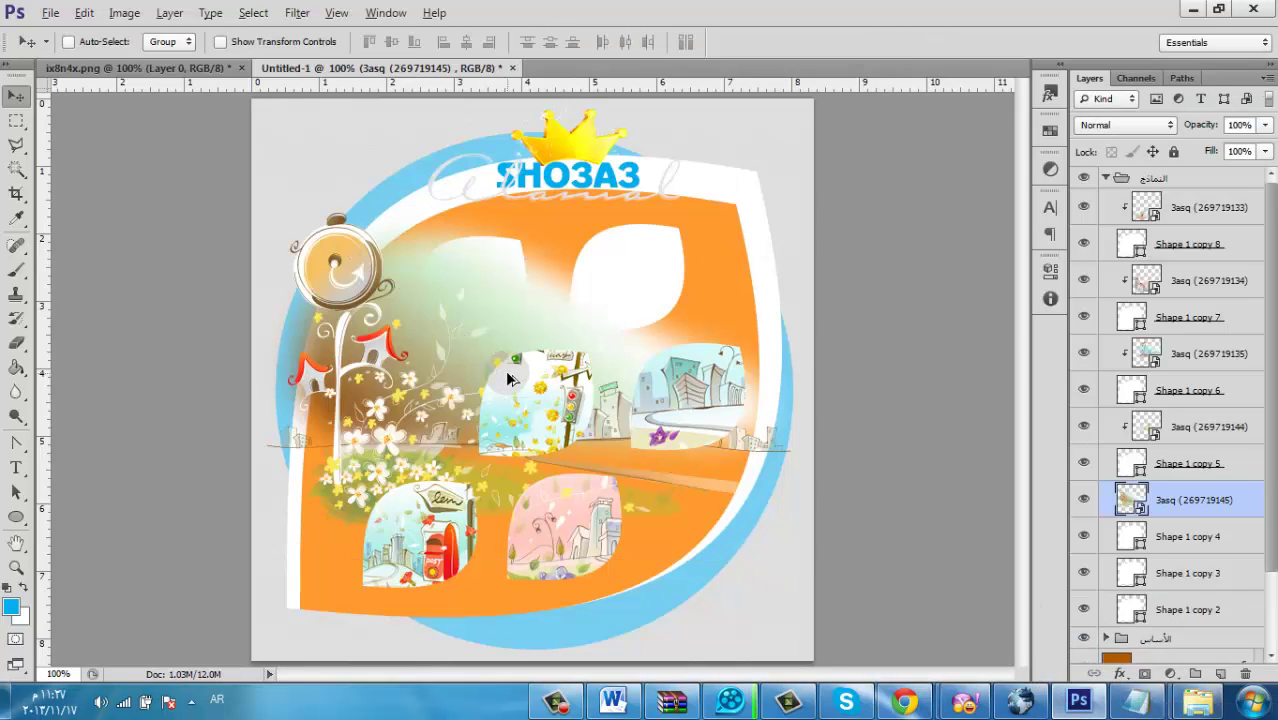
key("ctrl+alt+g")
Place scene 3asq (269719146) and clip it into its leaf window
left_click(1150, 600)
mouse_move(559, 130)
left_mouse_down()
mouse_move(1065, 678)
mouse_move(522, 267)
left_mouse_up()
key("Return")
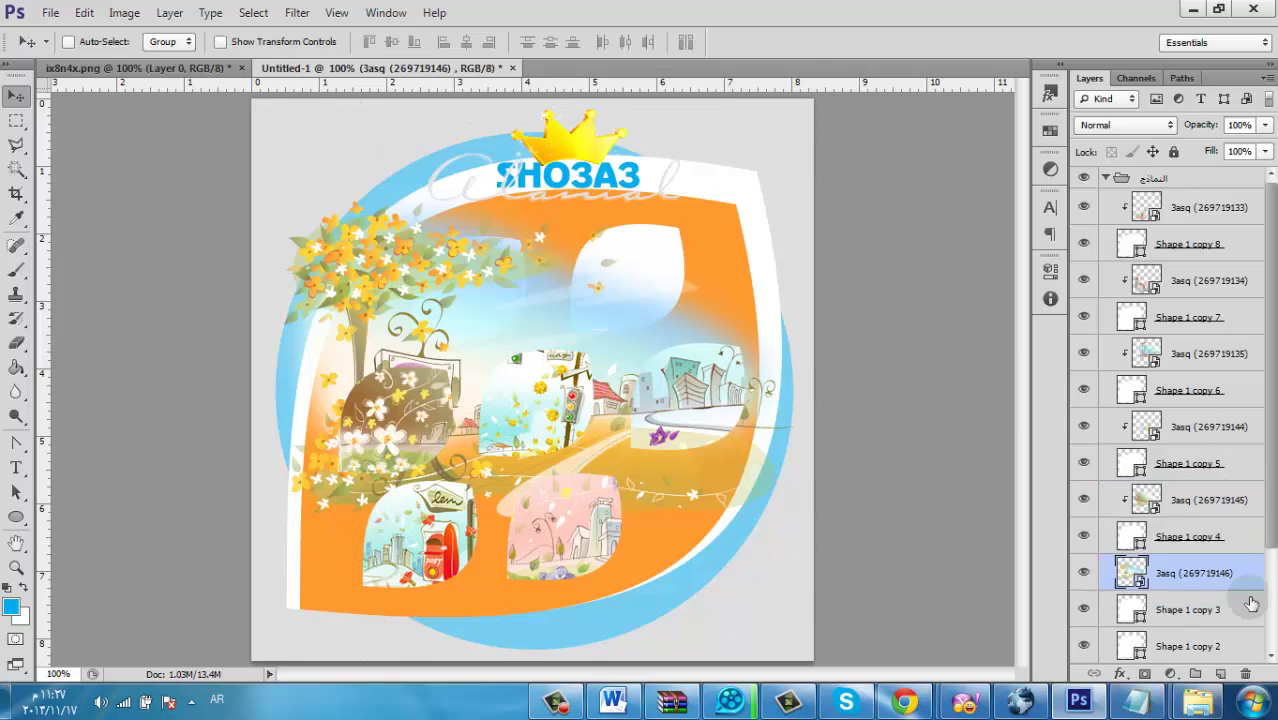
key("ctrl+alt+g")
Clip scene 3asq (269719147) into the last leaf window, then collapse the leaf-shapes group
left_click(1150, 600)
left_click_drag(458, 130, 1107, 570)
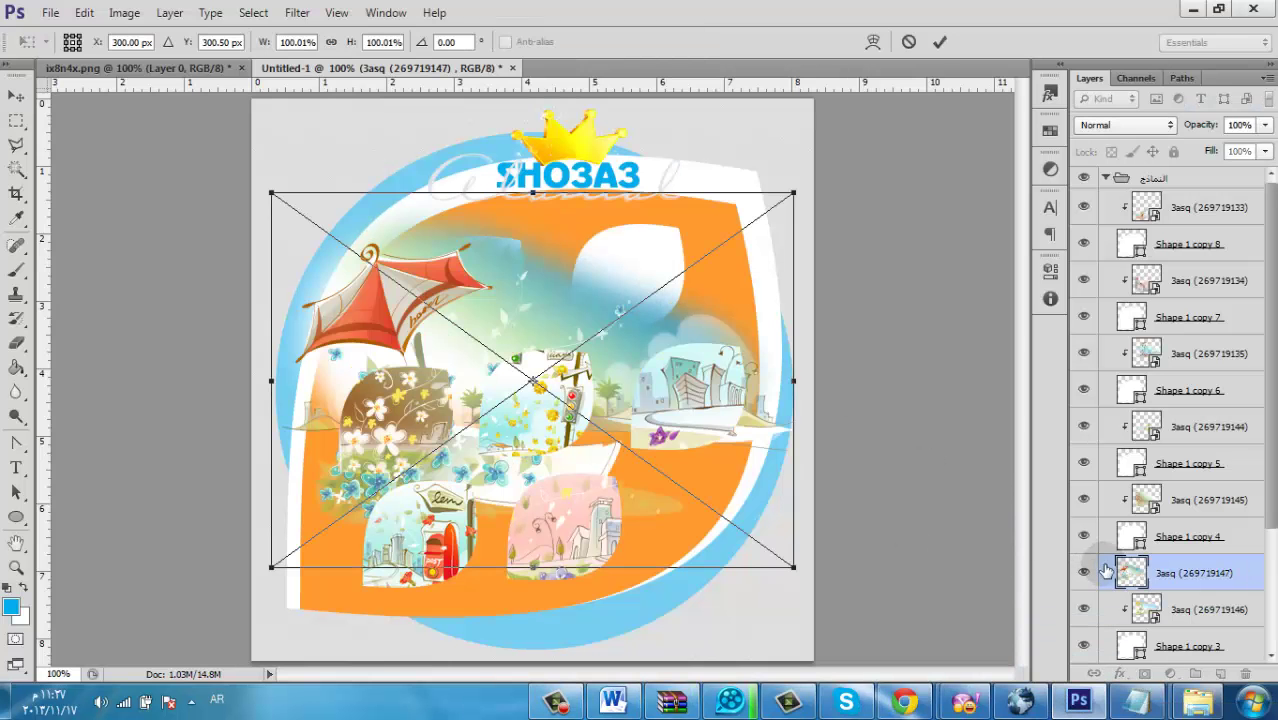
key("Return")
scroll(1170, 582, "down", 1)
left_click_drag(1188, 570, 1197, 595)
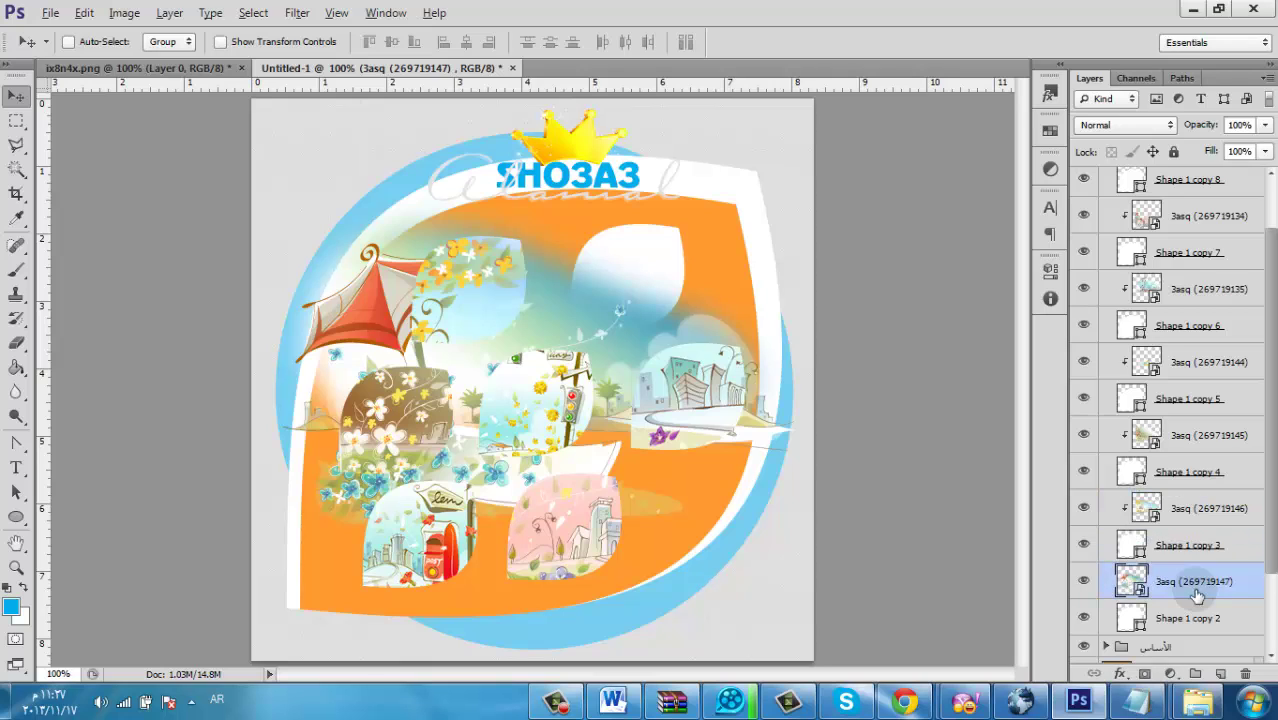
left_click(1197, 598, "alt")
left_click_drag(554, 353, 692, 318)
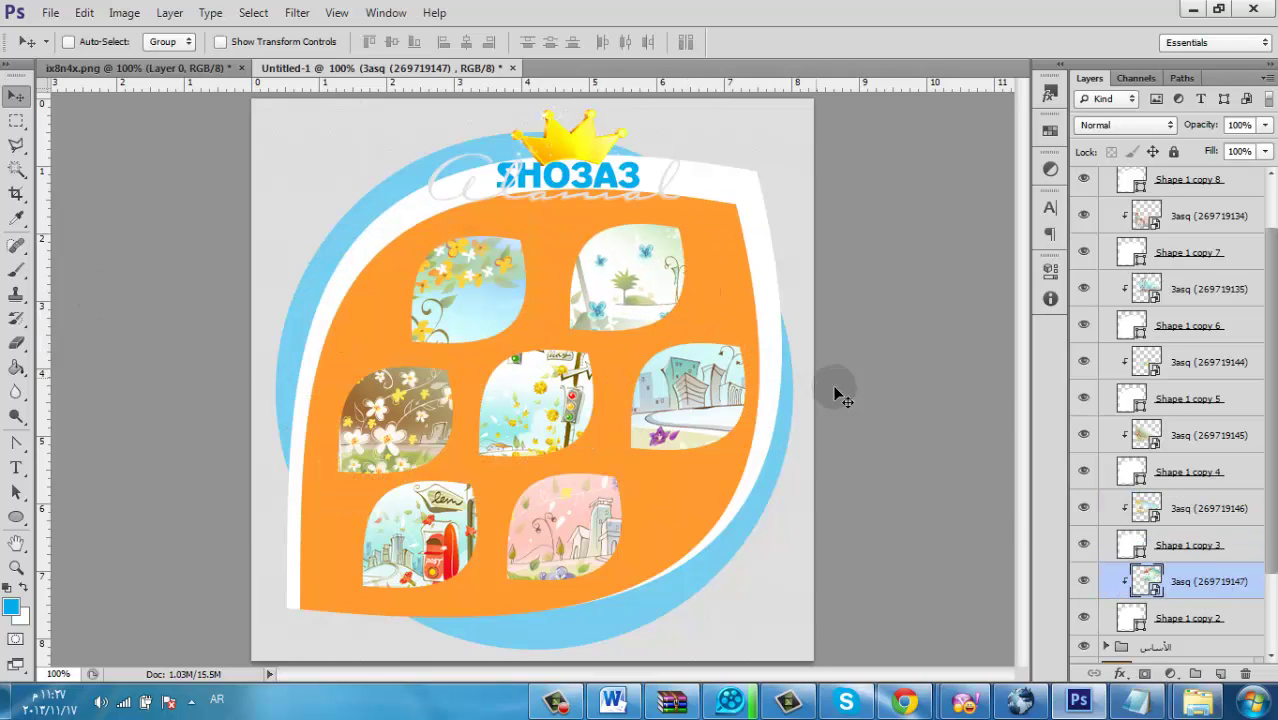
scroll(1080, 240, "up", 5)
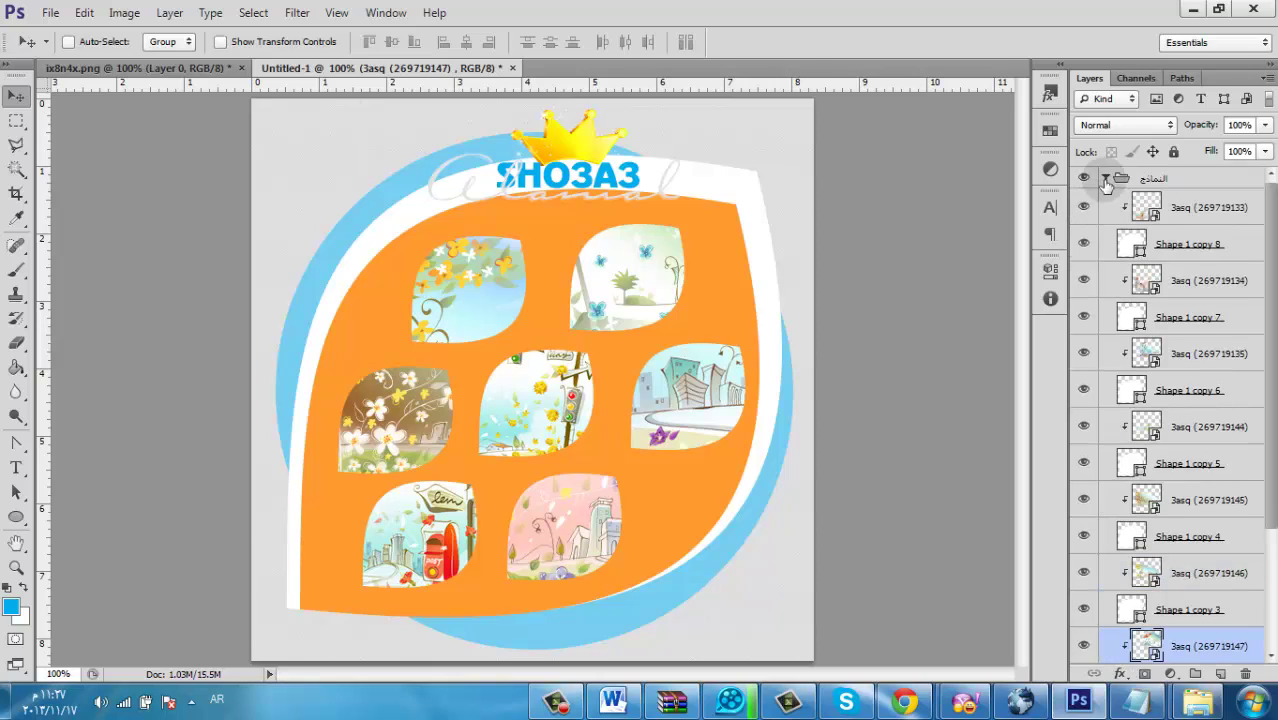
left_click(1098, 177)
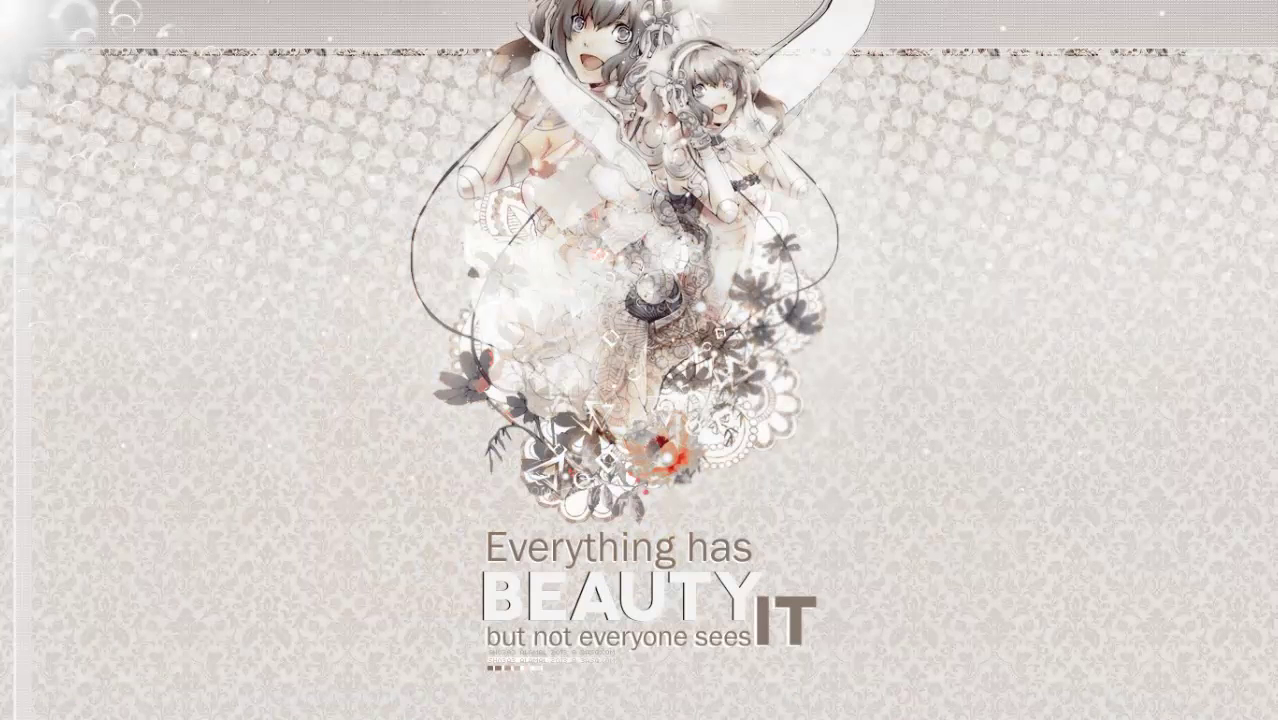